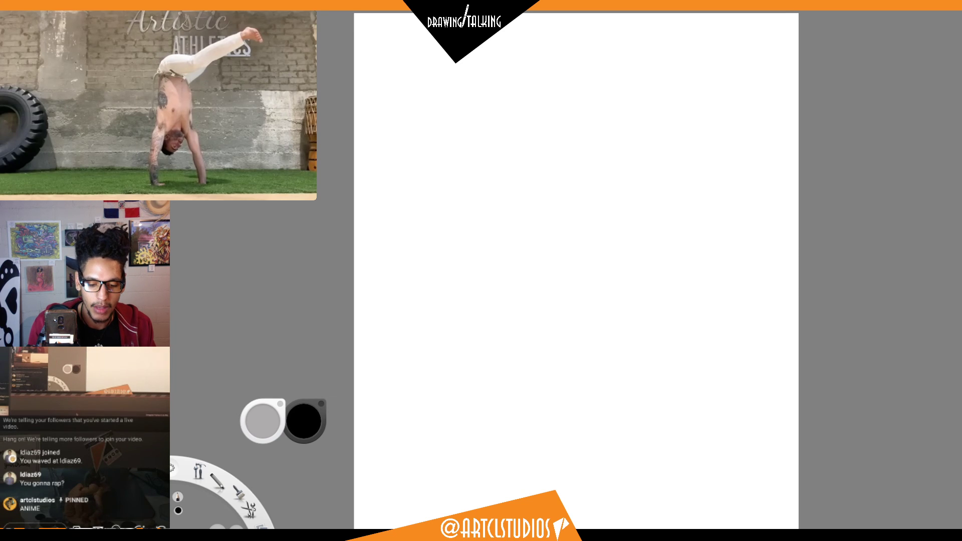
{"action": "key", "text": "Tab"}
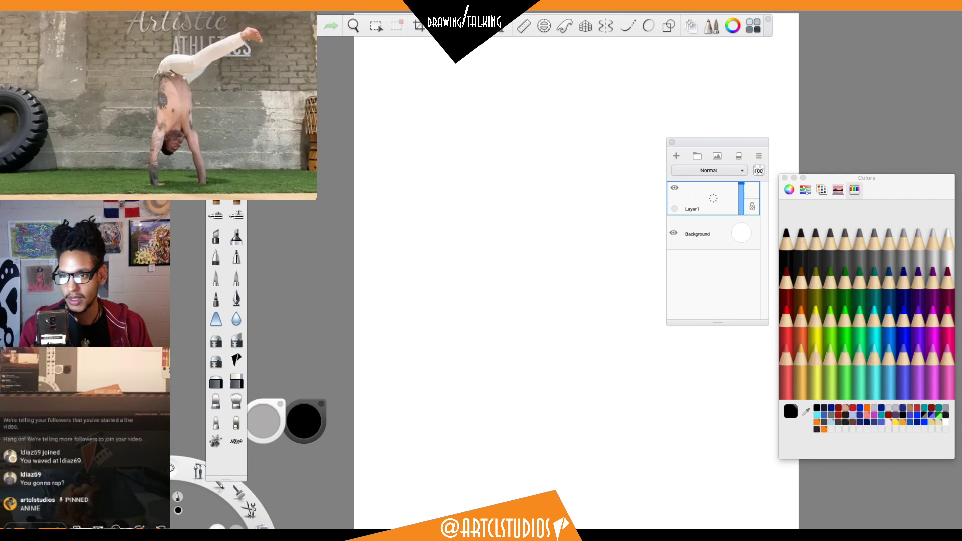
{"action": "key", "text": "Tab"}
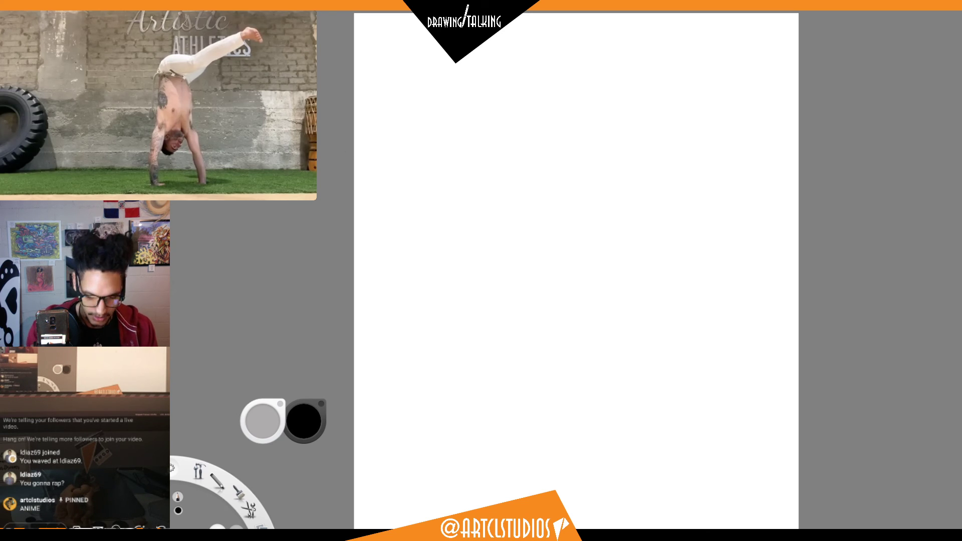
{"action": "key", "text": "Tab"}
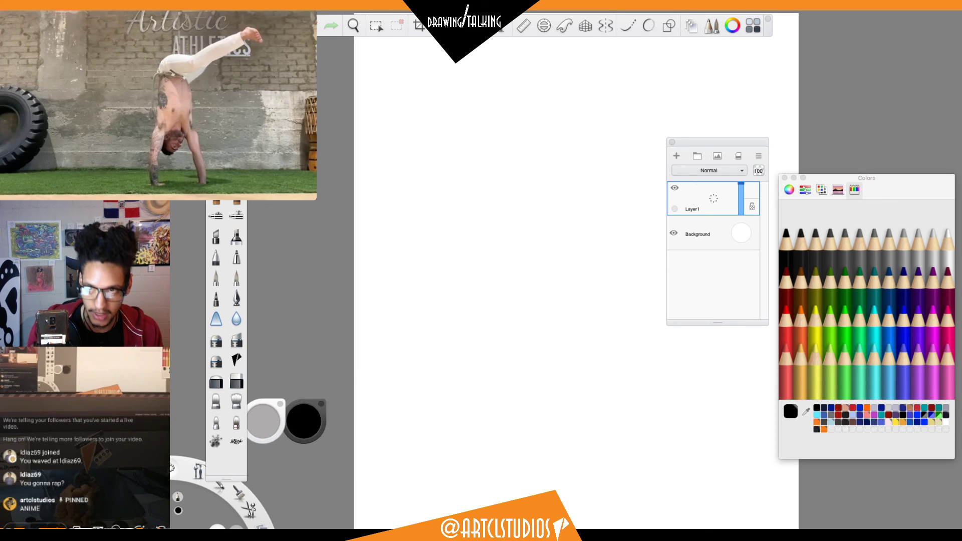
{"action": "key", "text": "Tab"}
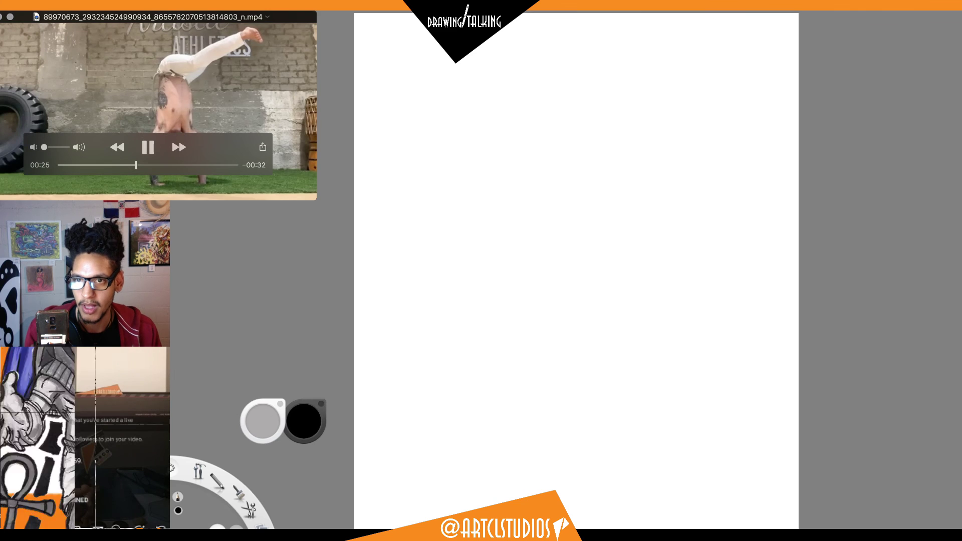
Rewind the reference video in QuickTime Player to about 00:01, enlarge its window and pause playback.
{"action": "key", "text": "space"}
{"action": "left_click_drag", "start_coordinate": [141, 165], "coordinate": [59, 165]}
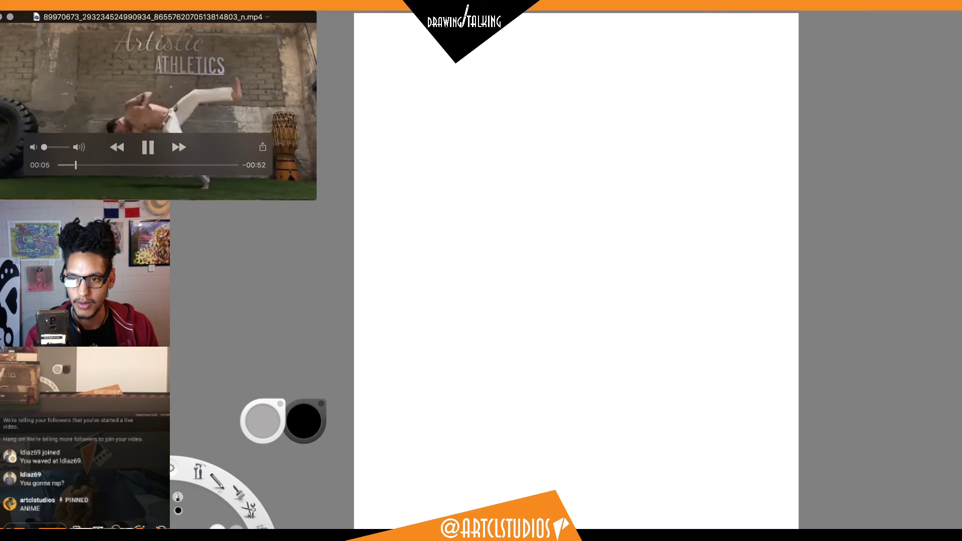
{"action": "left_click_drag", "start_coordinate": [81, 164], "coordinate": [67, 164]}
{"action": "key", "text": "space"}
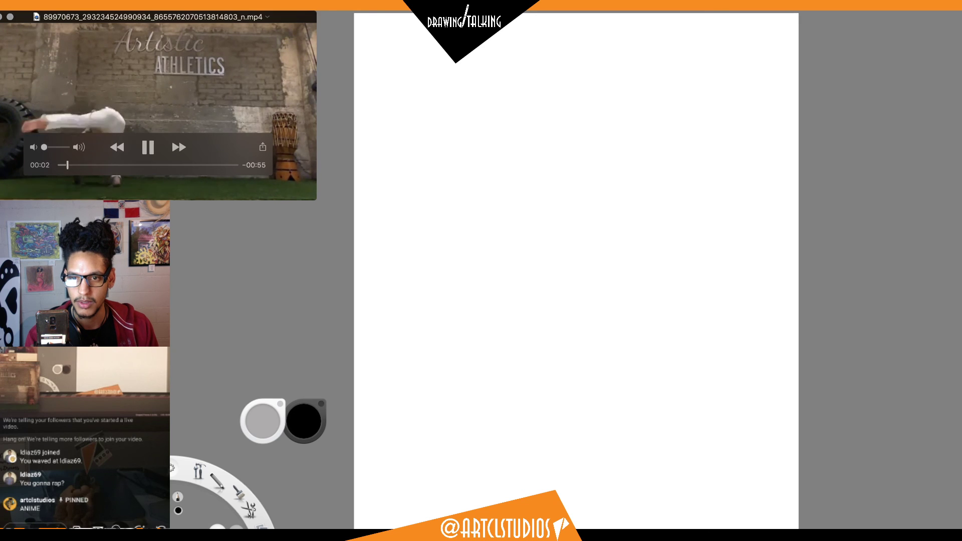
{"action": "left_click_drag", "start_coordinate": [328, 206], "coordinate": [359, 222]}
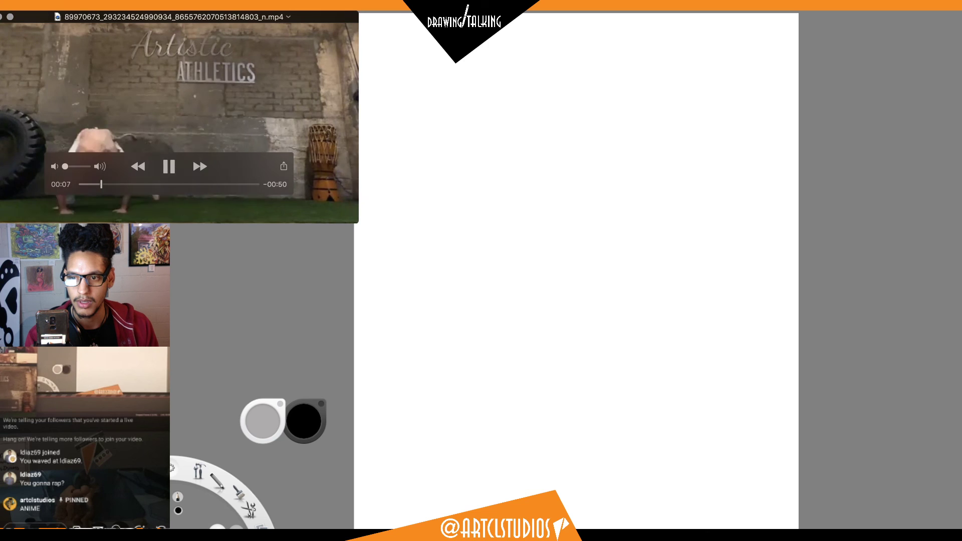
{"action": "left_click_drag", "start_coordinate": [105, 184], "coordinate": [81, 184]}
{"action": "key", "text": "space"}
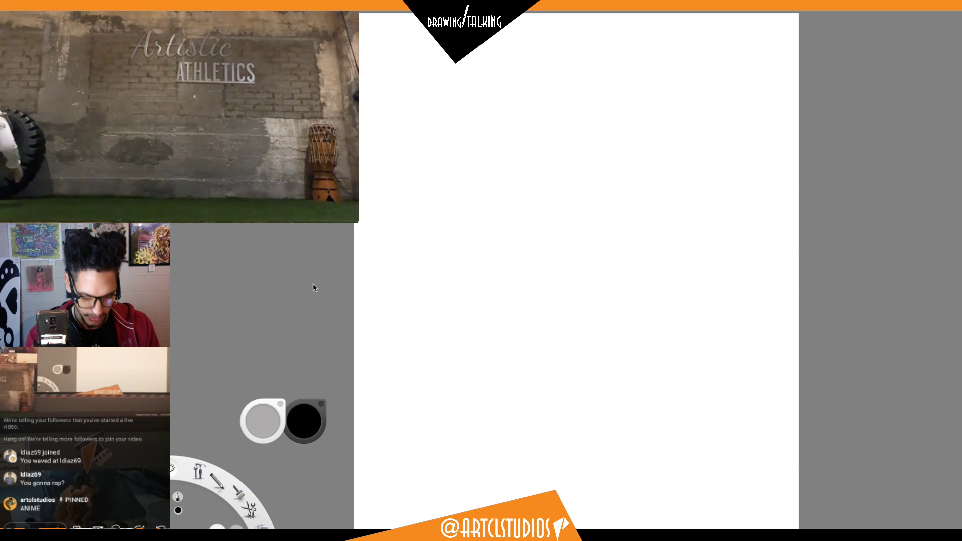
Create a new SketchBook animation using the HD (1280 x 720) preset, 24 frames per second and 240 frames.
{"action": "left_click", "coordinate": [304, 265]}
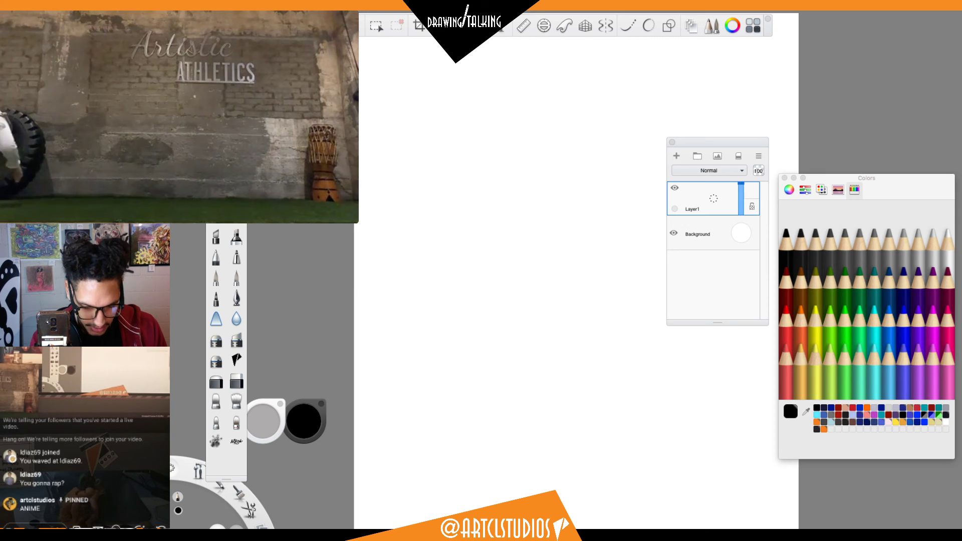
{"action": "key", "text": "super+w"}
{"action": "left_click", "coordinate": [450, 179]}
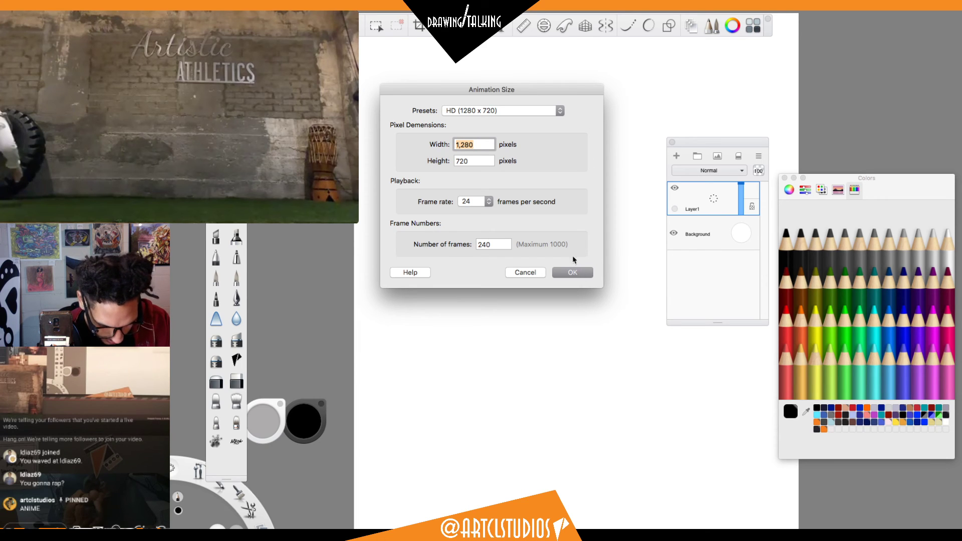
{"action": "left_click", "coordinate": [578, 275]}
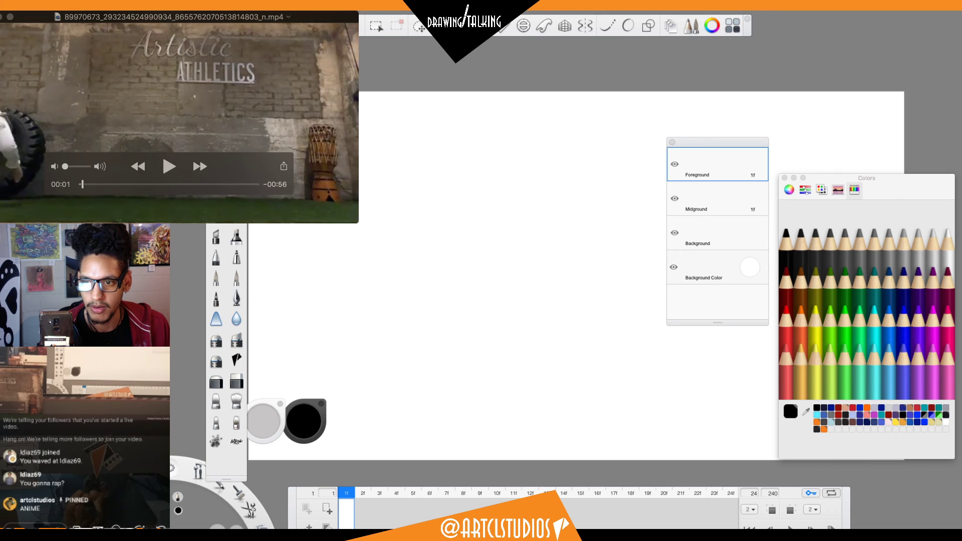
Advance the reference video to the man's crouched pose with outstretched arms at about 00:02 and leave it paused.
{"action": "left_click", "coordinate": [170, 166]}
{"action": "left_click", "coordinate": [170, 167]}
{"action": "left_click", "coordinate": [170, 166]}
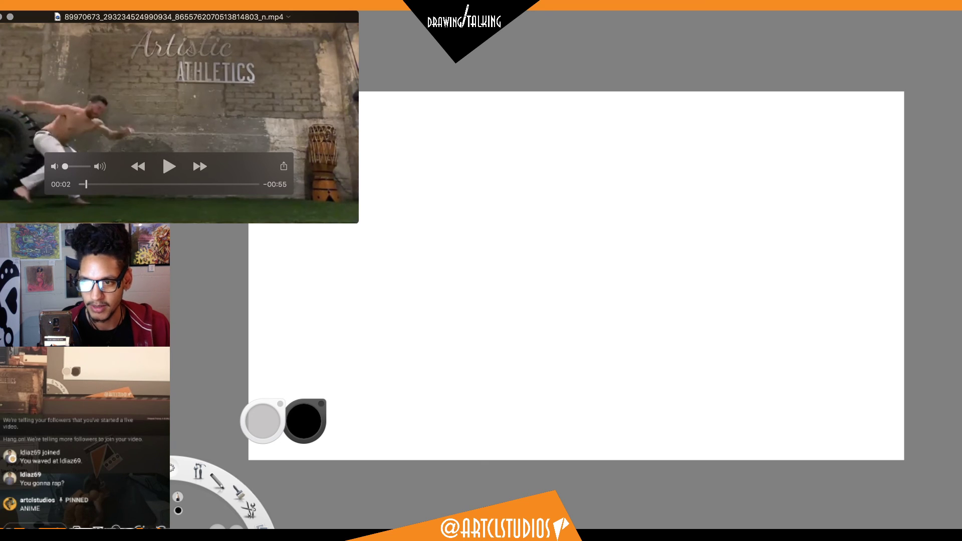
{"action": "key", "text": "Right"}
{"action": "key", "text": "Right"}
{"action": "key", "text": "Right"}
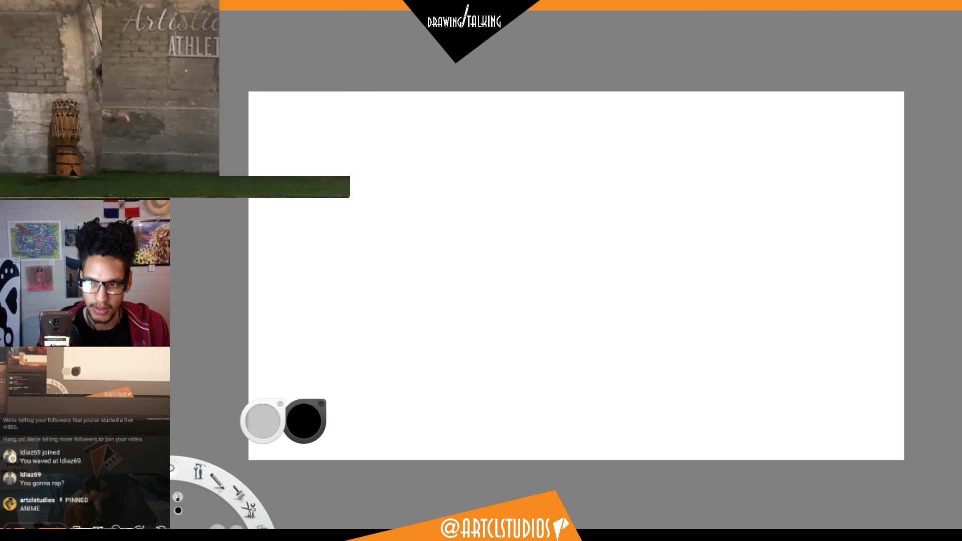
Show the panels, make the Background layer active and set the drawing colour to Maraschino red.
{"action": "key", "text": "Tab"}
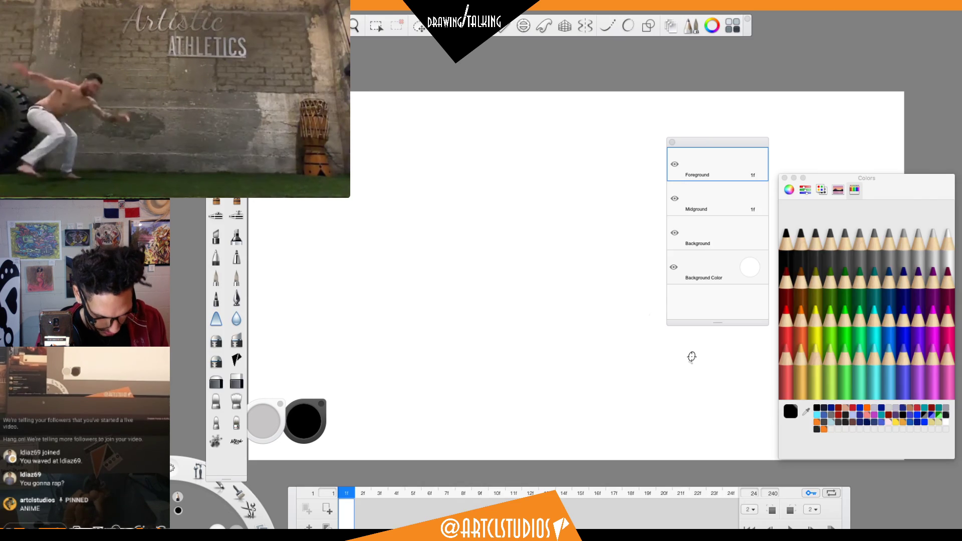
{"action": "left_click", "coordinate": [734, 247]}
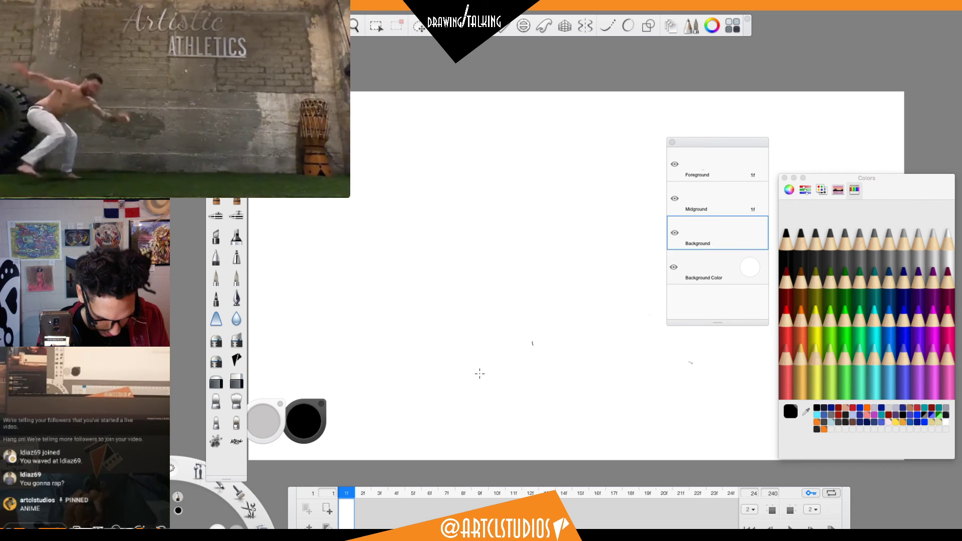
{"action": "left_click", "coordinate": [814, 287]}
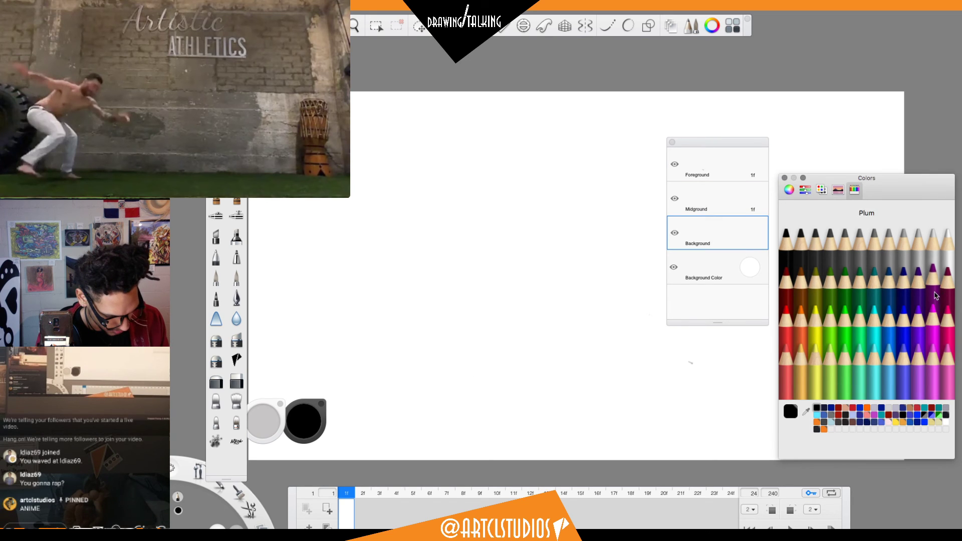
{"action": "left_click", "coordinate": [790, 323]}
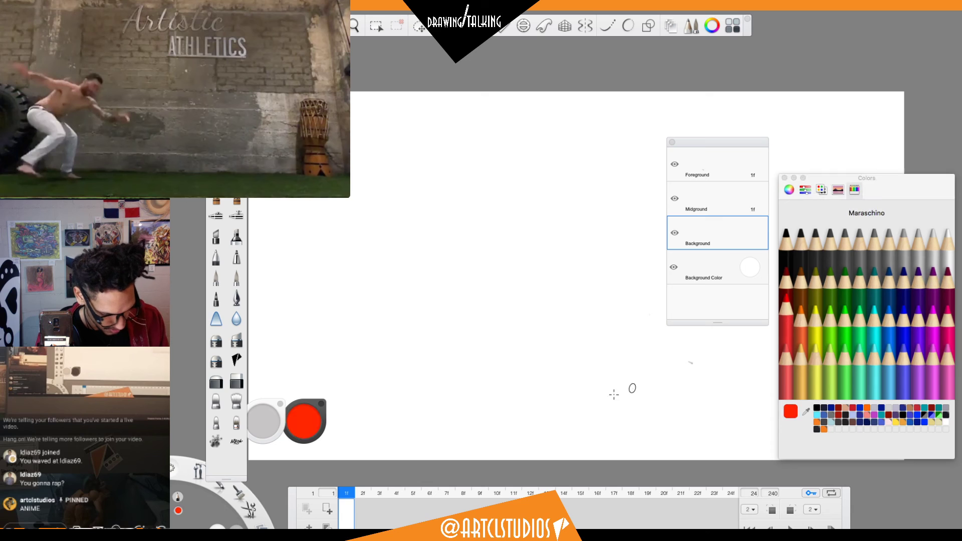
Move the colour palette and the layer list away from the middle of the canvas.
{"action": "left_click_drag", "start_coordinate": [829, 188], "coordinate": [838, 70]}
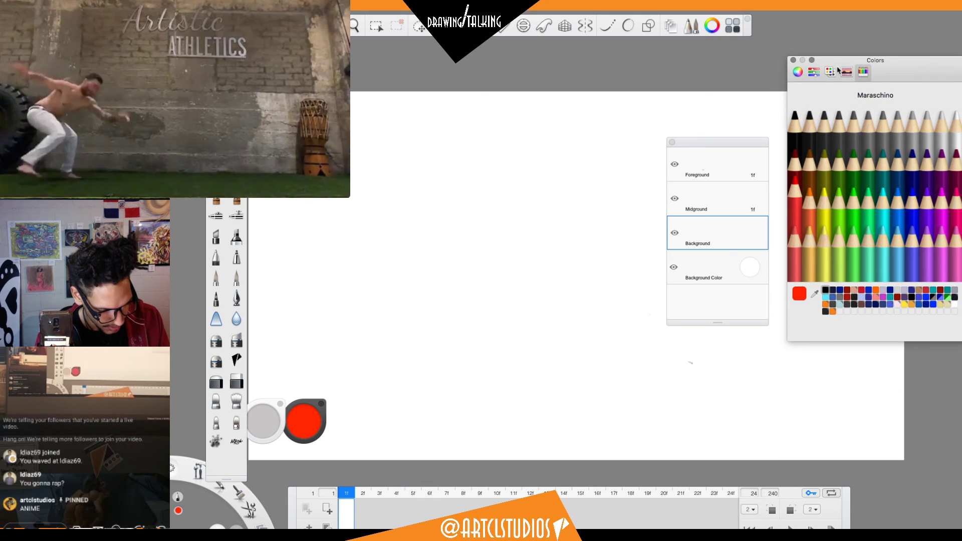
{"action": "left_click", "coordinate": [793, 60]}
{"action": "left_click_drag", "start_coordinate": [756, 144], "coordinate": [889, 63]}
{"action": "left_click", "coordinate": [714, 26]}
{"action": "left_click", "coordinate": [847, 80]}
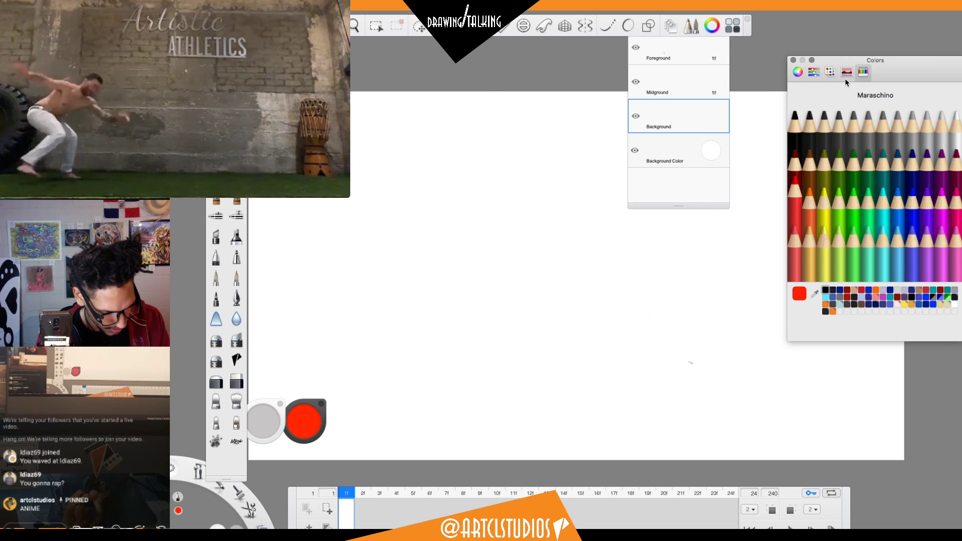
{"action": "left_click", "coordinate": [712, 39]}
{"action": "left_click_drag", "start_coordinate": [717, 29], "coordinate": [899, 28]}
Draw a straight red horizontal ground line across the full width of the Background layer.
{"action": "left_click", "coordinate": [855, 116]}
{"action": "mouse_move", "coordinate": [250, 376]}
{"action": "left_mouse_down"}
{"action": "mouse_move", "coordinate": [499, 369]}
{"action": "mouse_move", "coordinate": [897, 397]}
{"action": "mouse_move", "coordinate": [939, 376]}
{"action": "left_mouse_up"}
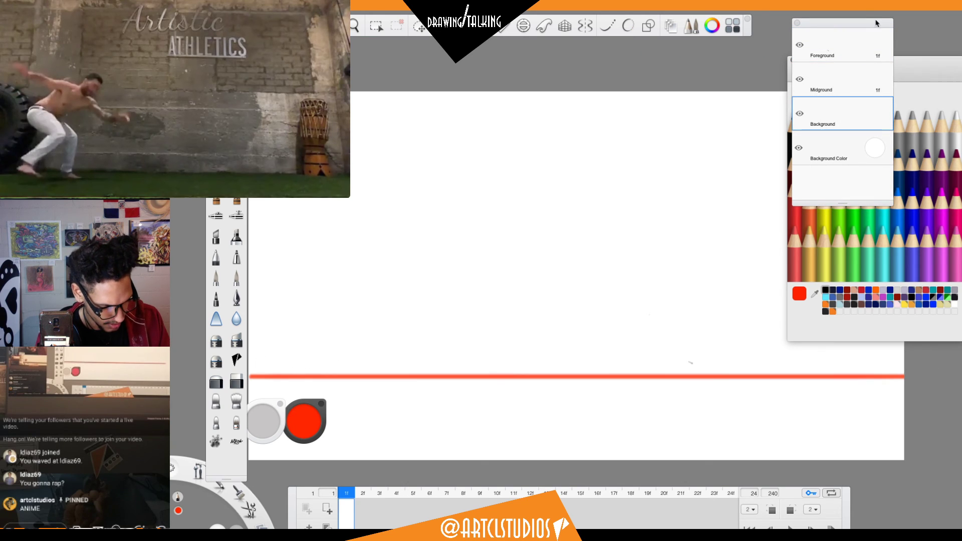
Arrange the layer list above the colour palette so that both stay visible beside the canvas.
{"action": "left_click_drag", "start_coordinate": [845, 23], "coordinate": [908, 36]}
{"action": "mouse_move", "coordinate": [845, 63]}
{"action": "left_mouse_down"}
{"action": "mouse_move", "coordinate": [865, 89]}
{"action": "mouse_move", "coordinate": [872, 187]}
{"action": "mouse_move", "coordinate": [925, 196]}
{"action": "left_mouse_up"}
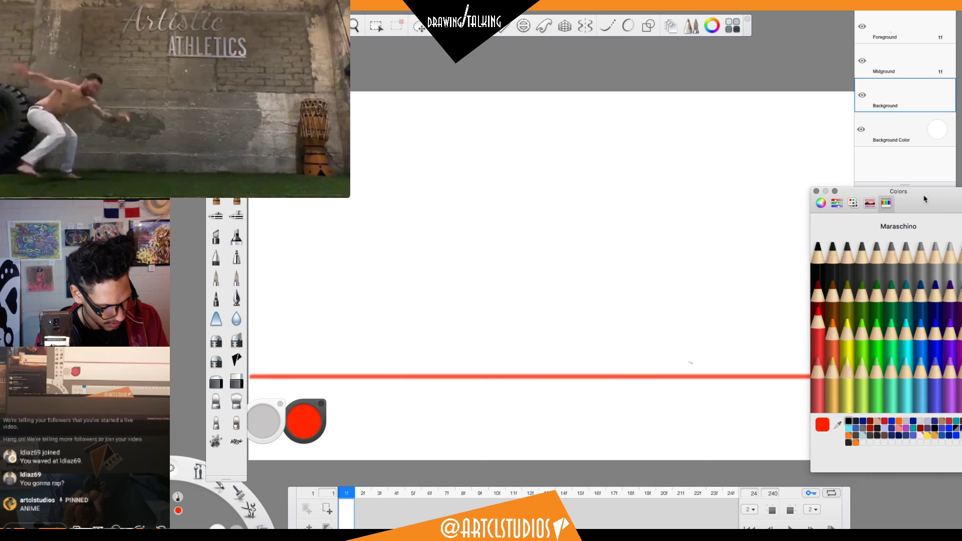
{"action": "left_click", "coordinate": [830, 345]}
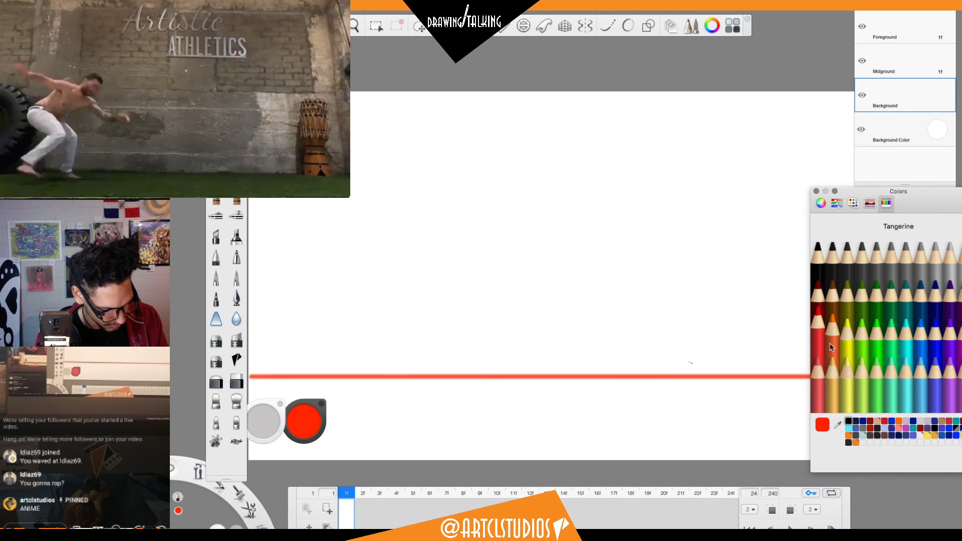
{"action": "left_click", "coordinate": [915, 183]}
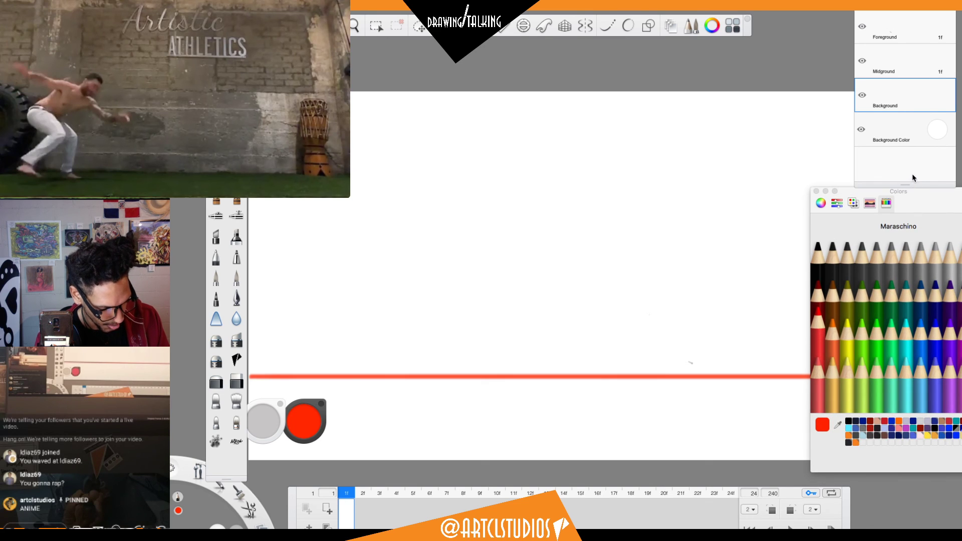
{"action": "left_click", "coordinate": [854, 296]}
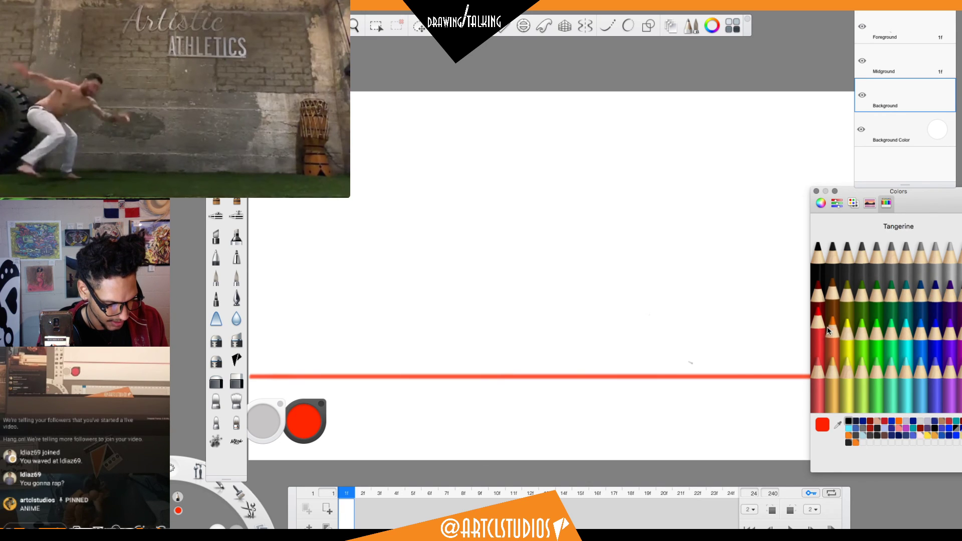
{"action": "mouse_move", "coordinate": [952, 205]}
{"action": "left_mouse_down"}
{"action": "mouse_move", "coordinate": [906, 207]}
{"action": "mouse_move", "coordinate": [954, 207]}
{"action": "left_mouse_up"}
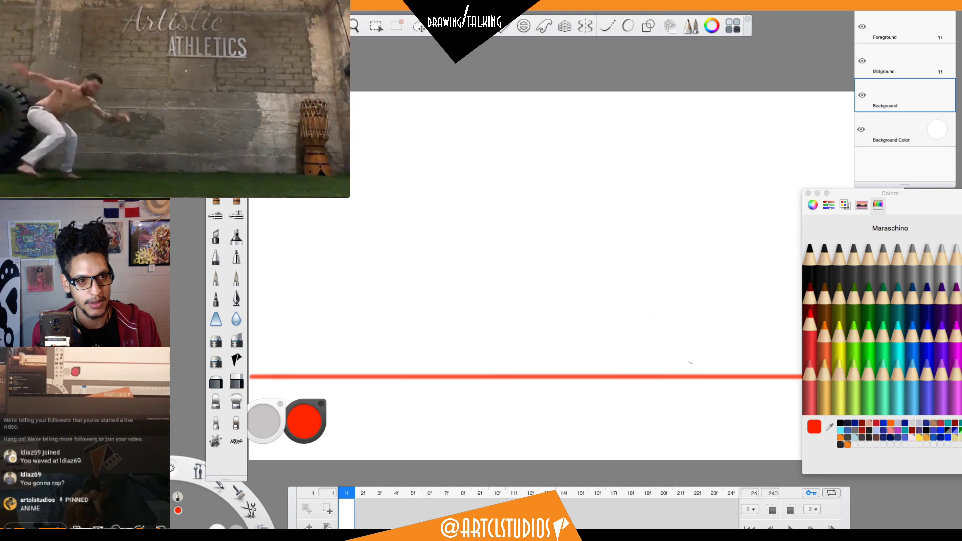
{"action": "key", "text": "Tab"}
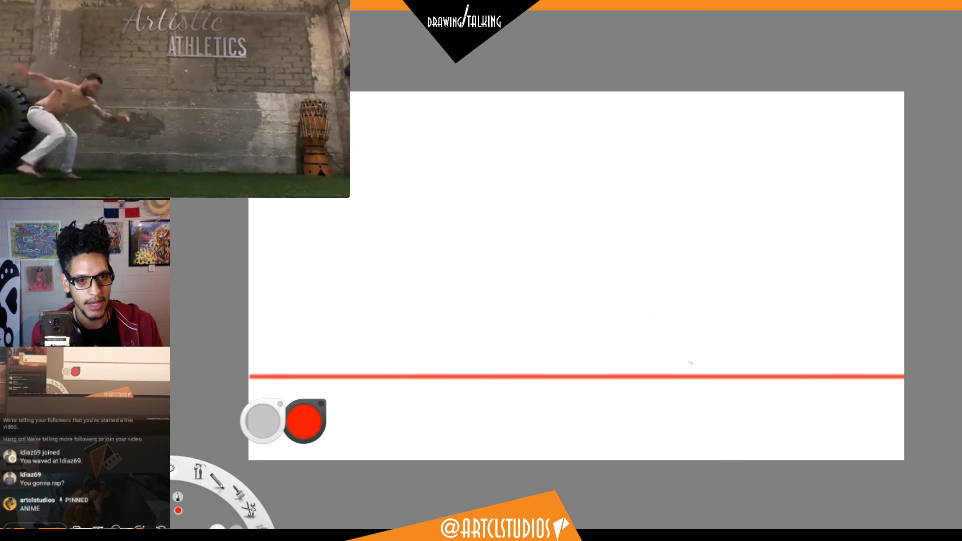
{"action": "key", "text": "Tab"}
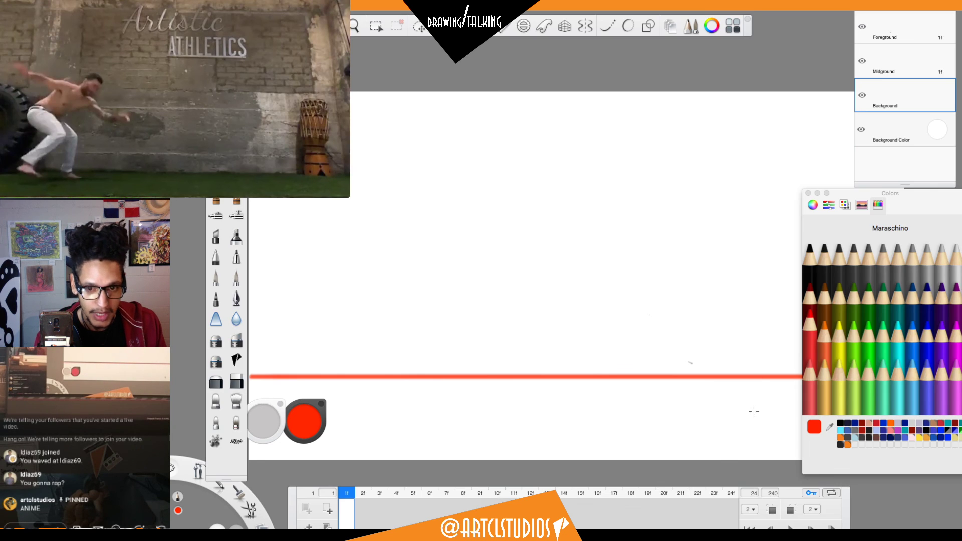
{"action": "left_click", "coordinate": [902, 207]}
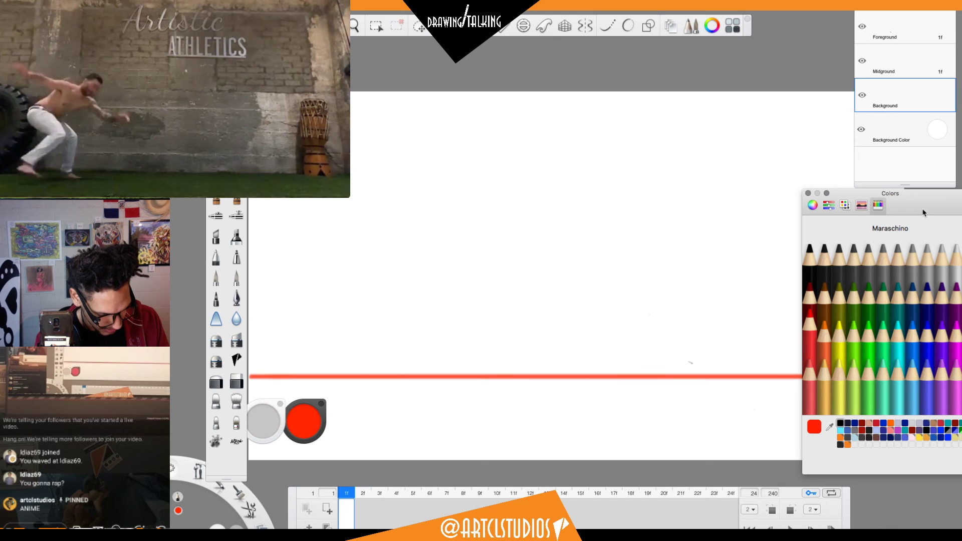
{"action": "left_click_drag", "start_coordinate": [947, 205], "coordinate": [952, 205]}
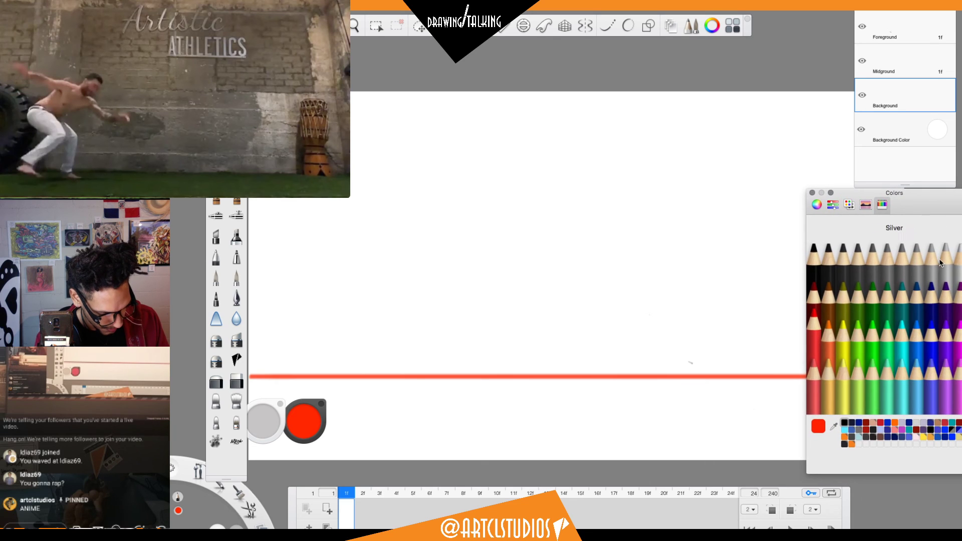
{"action": "left_click", "coordinate": [899, 42]}
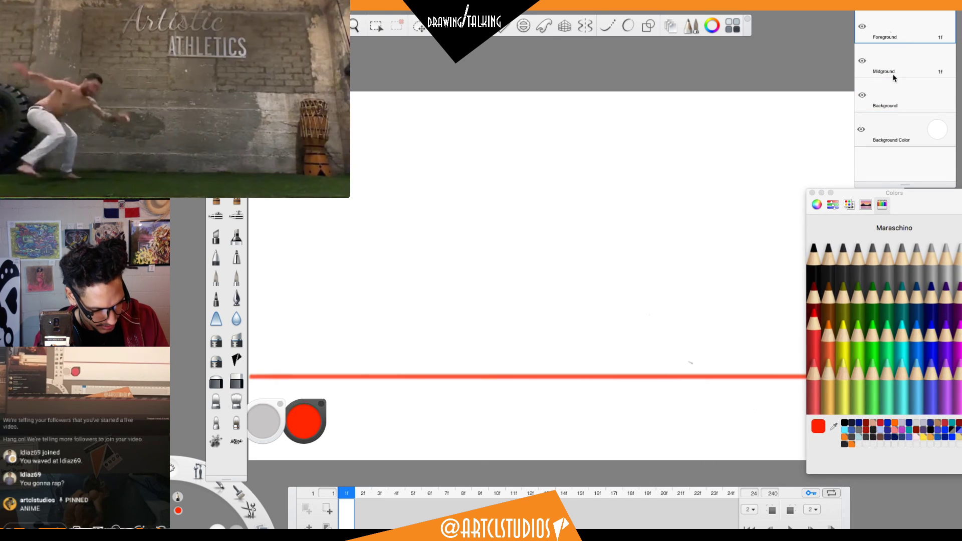
{"action": "key", "text": "space"}
{"action": "left_click_drag", "start_coordinate": [535, 288], "coordinate": [583, 263]}
{"action": "mouse_move", "coordinate": [496, 232]}
{"action": "left_mouse_down"}
{"action": "mouse_move", "coordinate": [543, 149]}
{"action": "mouse_move", "coordinate": [471, 166]}
{"action": "left_mouse_up"}
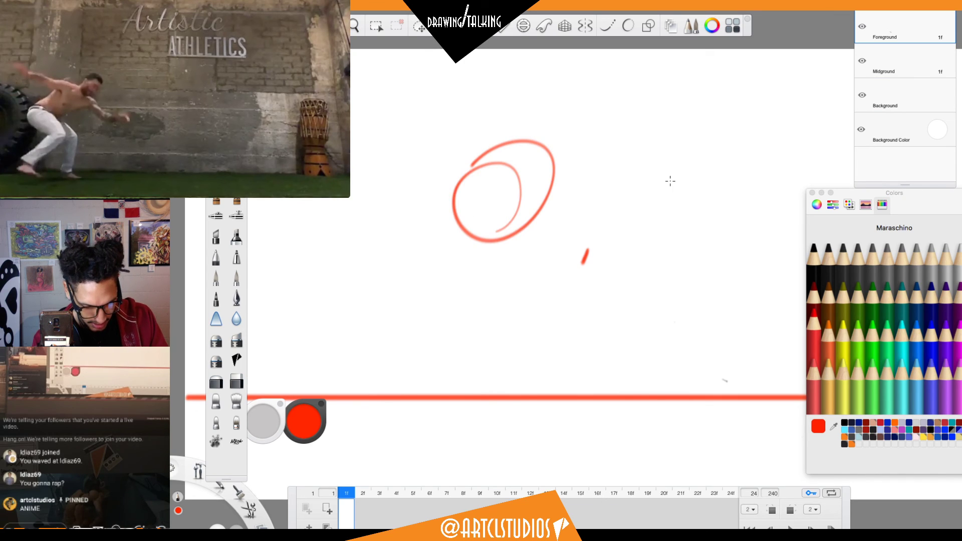
{"action": "key", "text": "super+z"}
{"action": "key", "text": "super+z"}
Undo the red ground line and make the Background layer active again.
{"action": "left_click", "coordinate": [863, 98]}
{"action": "left_click", "coordinate": [862, 97]}
{"action": "left_click", "coordinate": [886, 98]}
{"action": "key", "text": "super+z"}
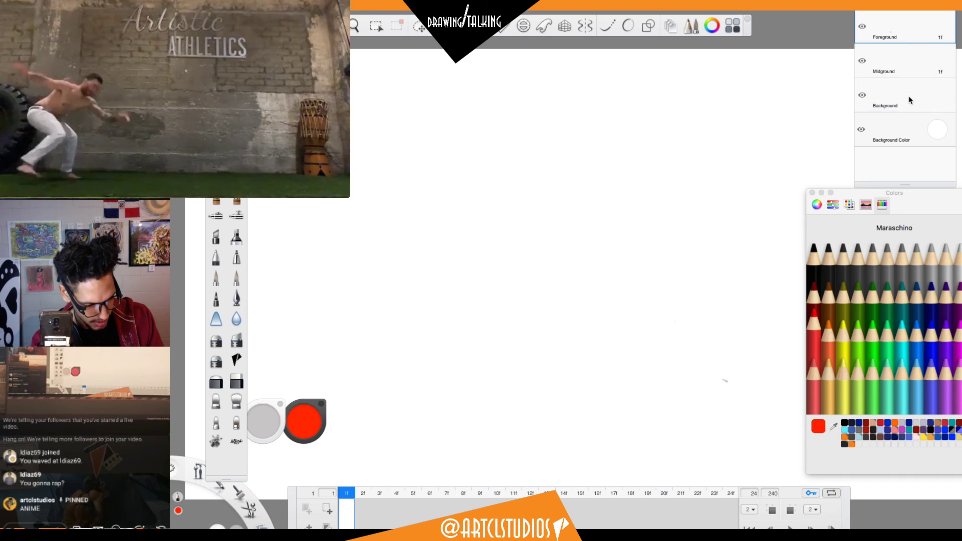
{"action": "left_click", "coordinate": [875, 231]}
{"action": "left_click", "coordinate": [802, 290]}
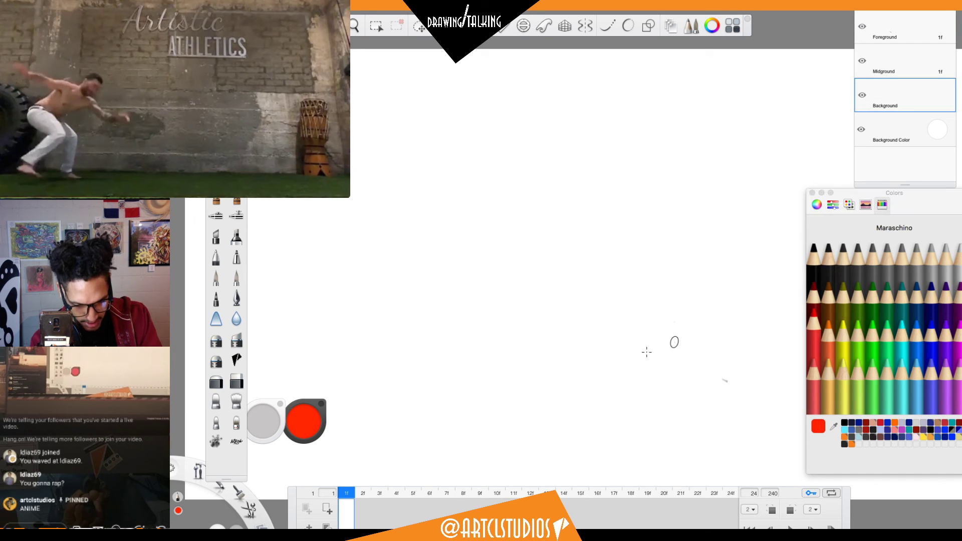
Move the brush palette clear of the brush and colour pucks.
{"action": "left_click_drag", "start_coordinate": [227, 151], "coordinate": [200, 73]}
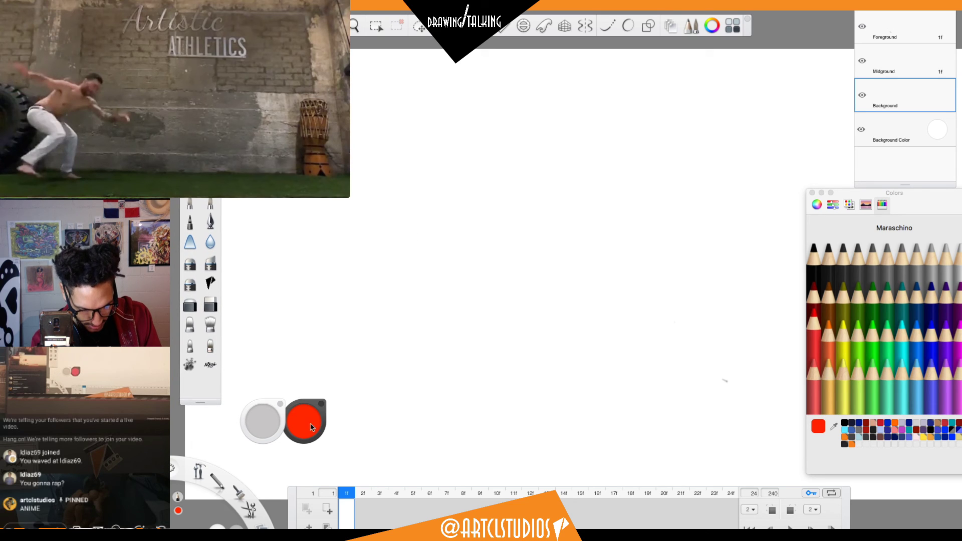
{"action": "left_click_drag", "start_coordinate": [287, 427], "coordinate": [266, 430]}
{"action": "left_click_drag", "start_coordinate": [214, 468], "coordinate": [217, 467]}
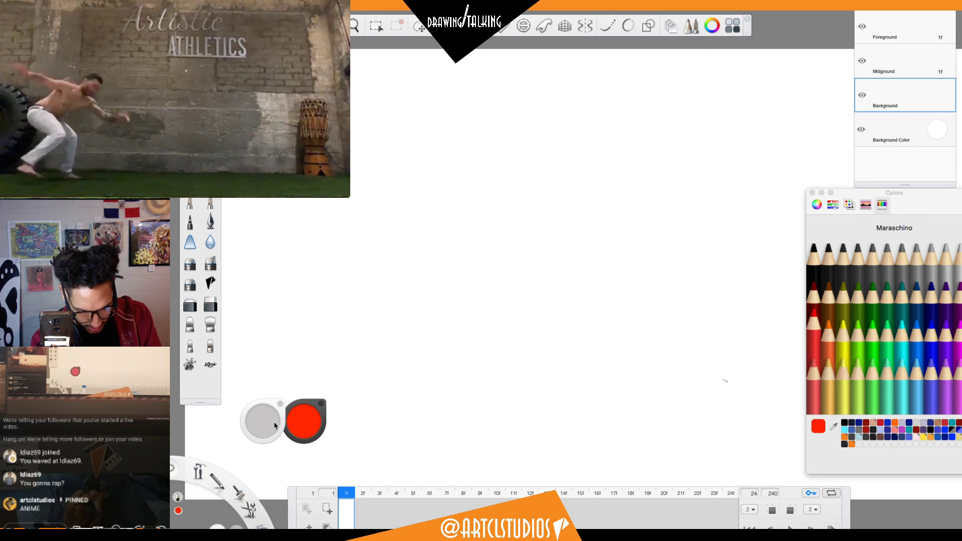
Separate the colour puck from the brush puck and draw a straight red ground line across the full width of the Background layer.
{"action": "left_click_drag", "start_coordinate": [250, 426], "coordinate": [359, 372]}
{"action": "left_click_drag", "start_coordinate": [309, 408], "coordinate": [317, 407]}
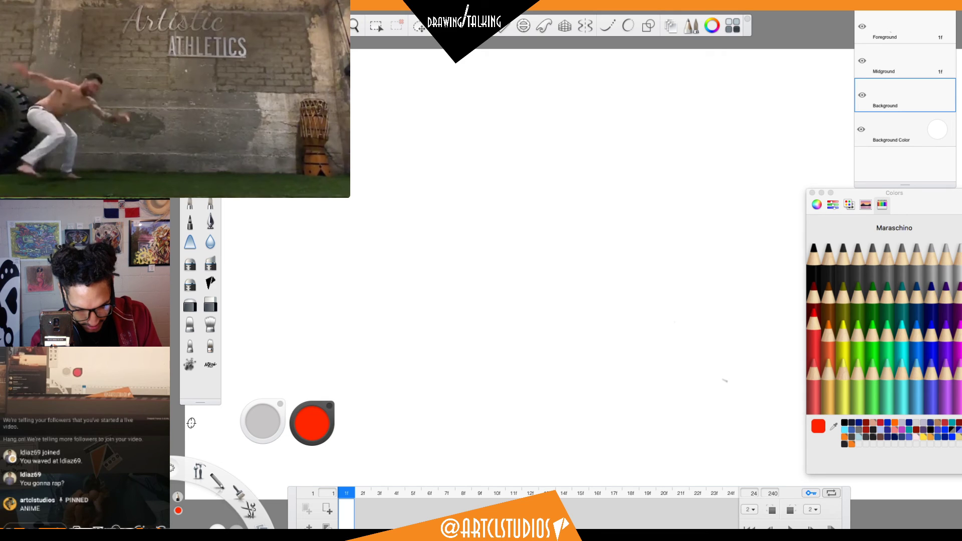
{"action": "left_click_drag", "start_coordinate": [770, 399], "coordinate": [840, 410]}
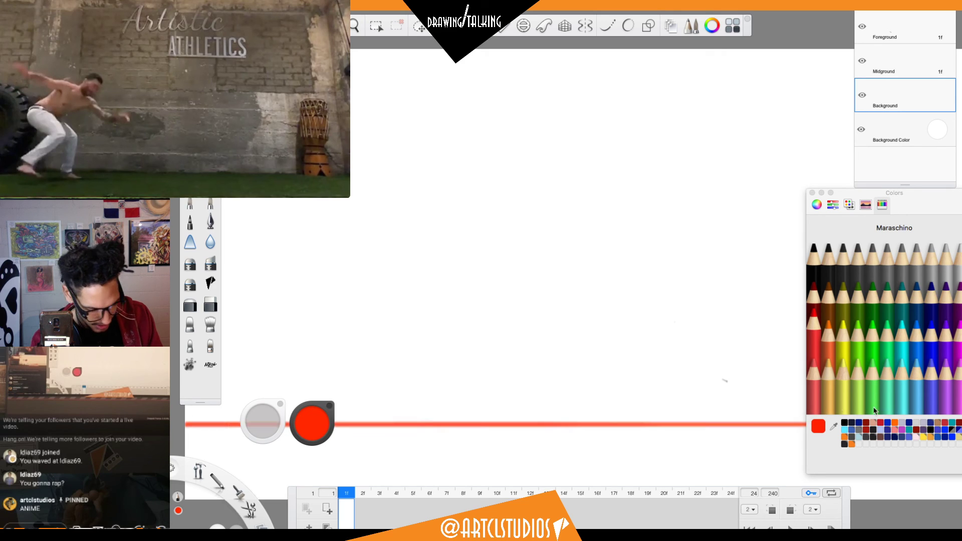
{"action": "key", "text": "space"}
{"action": "left_click_drag", "start_coordinate": [715, 249], "coordinate": [650, 286]}
{"action": "mouse_move", "coordinate": [796, 271]}
{"action": "left_mouse_down"}
{"action": "mouse_move", "coordinate": [752, 273]}
{"action": "mouse_move", "coordinate": [698, 293]}
{"action": "mouse_move", "coordinate": [735, 272]}
{"action": "left_mouse_up"}
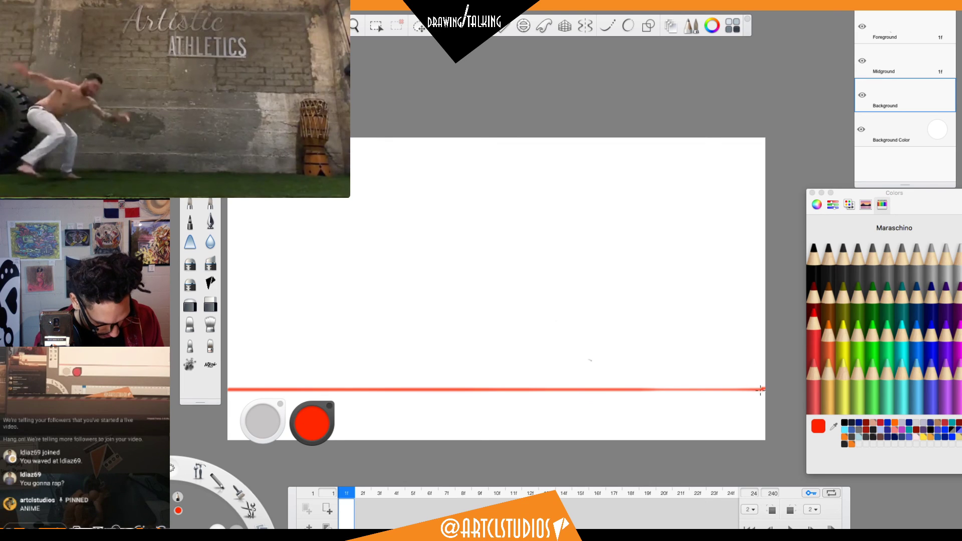
Make the Foreground layer active and set the brush colour to Licorice black.
{"action": "left_click", "coordinate": [904, 37]}
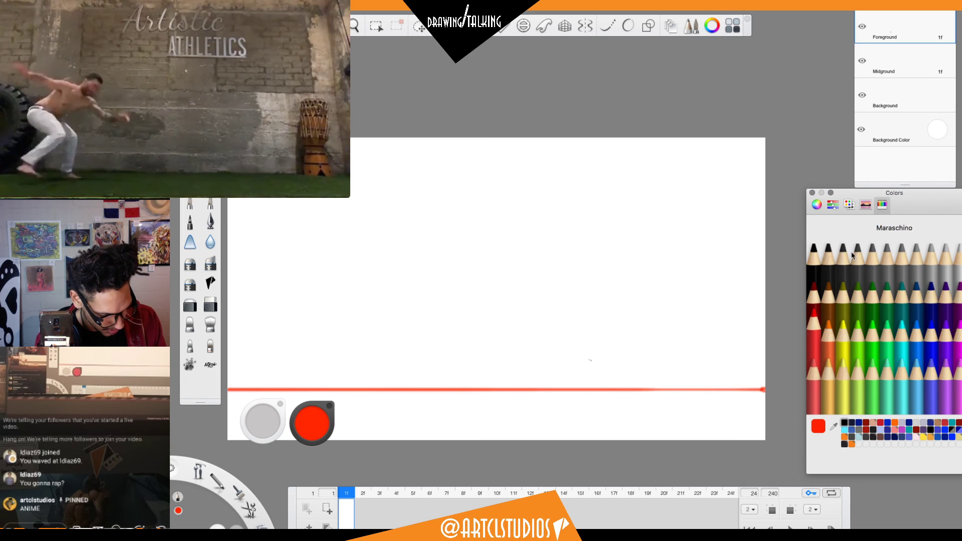
{"action": "left_click", "coordinate": [815, 261]}
{"action": "key", "text": "space"}
{"action": "left_click_drag", "start_coordinate": [521, 270], "coordinate": [575, 247]}
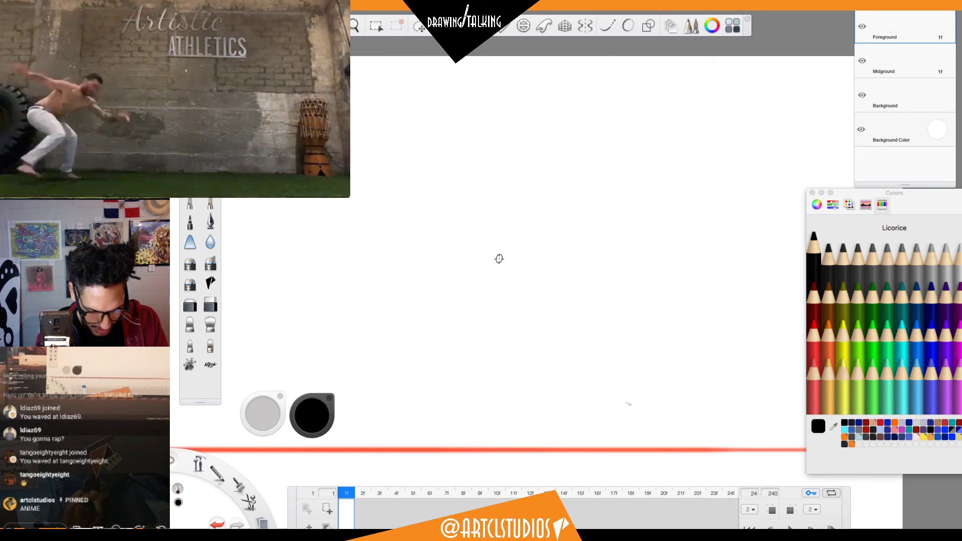
{"action": "mouse_move", "coordinate": [567, 163]}
{"action": "left_mouse_down"}
{"action": "mouse_move", "coordinate": [552, 198]}
{"action": "mouse_move", "coordinate": [531, 198]}
{"action": "left_mouse_up"}
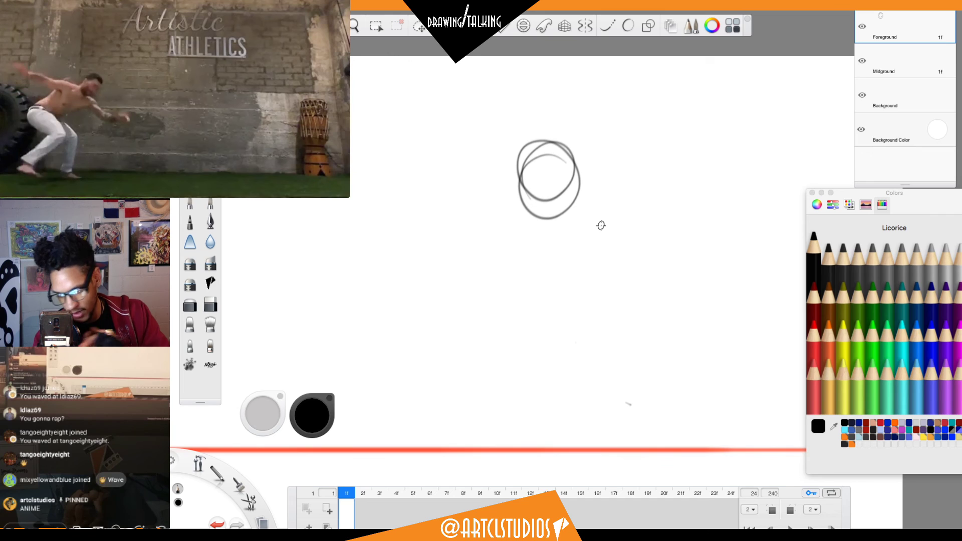
{"action": "key", "text": "super+z"}
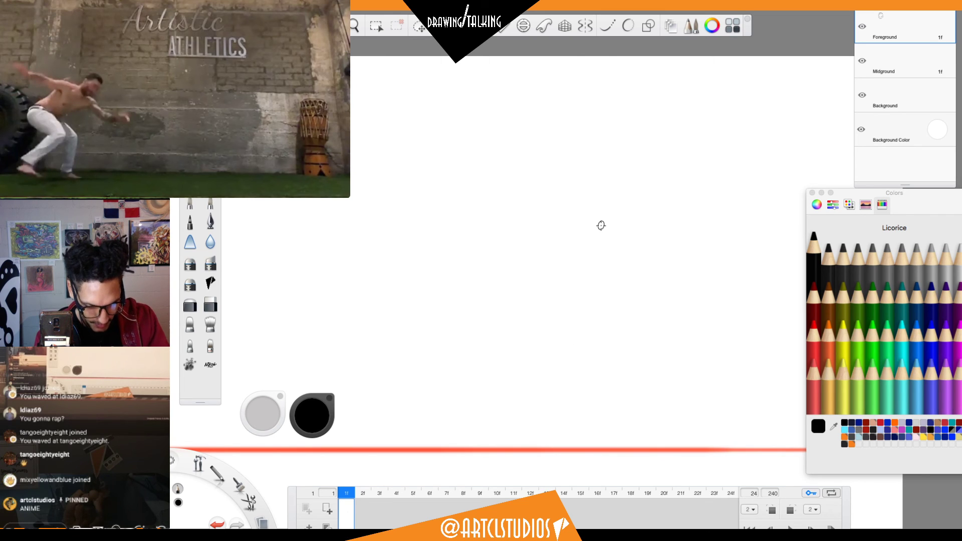
{"action": "mouse_move", "coordinate": [571, 159]}
{"action": "left_mouse_down"}
{"action": "mouse_move", "coordinate": [617, 170]}
{"action": "mouse_move", "coordinate": [571, 153]}
{"action": "mouse_move", "coordinate": [616, 193]}
{"action": "mouse_move", "coordinate": [604, 145]}
{"action": "left_mouse_up"}
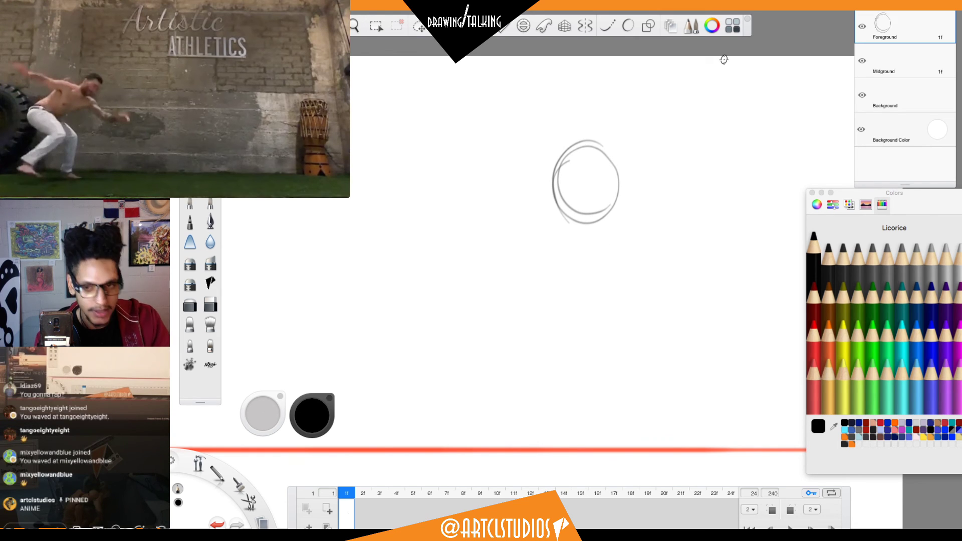
{"action": "key", "text": "super+z"}
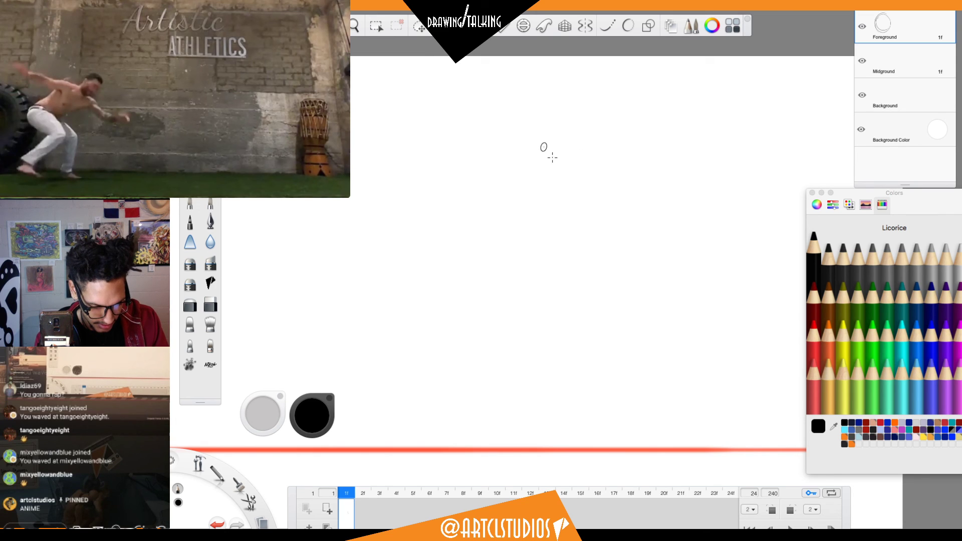
{"action": "mouse_move", "coordinate": [544, 120]}
{"action": "left_mouse_down"}
{"action": "mouse_move", "coordinate": [578, 117]}
{"action": "mouse_move", "coordinate": [546, 111]}
{"action": "mouse_move", "coordinate": [598, 140]}
{"action": "mouse_move", "coordinate": [554, 148]}
{"action": "mouse_move", "coordinate": [561, 108]}
{"action": "left_mouse_up"}
{"action": "key", "text": "super+z"}
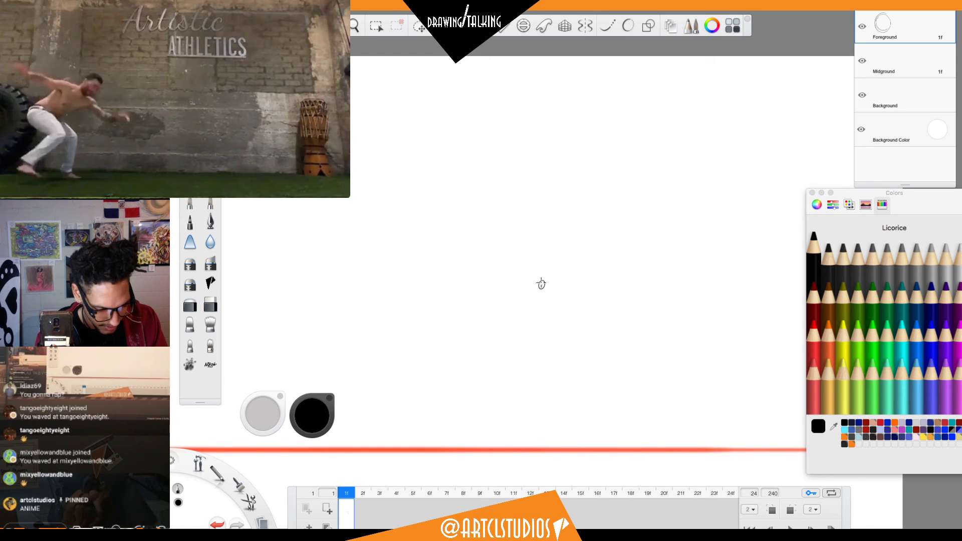
{"action": "mouse_move", "coordinate": [503, 270]}
{"action": "left_mouse_down"}
{"action": "mouse_move", "coordinate": [532, 328]}
{"action": "mouse_move", "coordinate": [496, 262]}
{"action": "mouse_move", "coordinate": [514, 330]}
{"action": "left_mouse_up"}
{"action": "left_click_drag", "start_coordinate": [547, 230], "coordinate": [532, 333]}
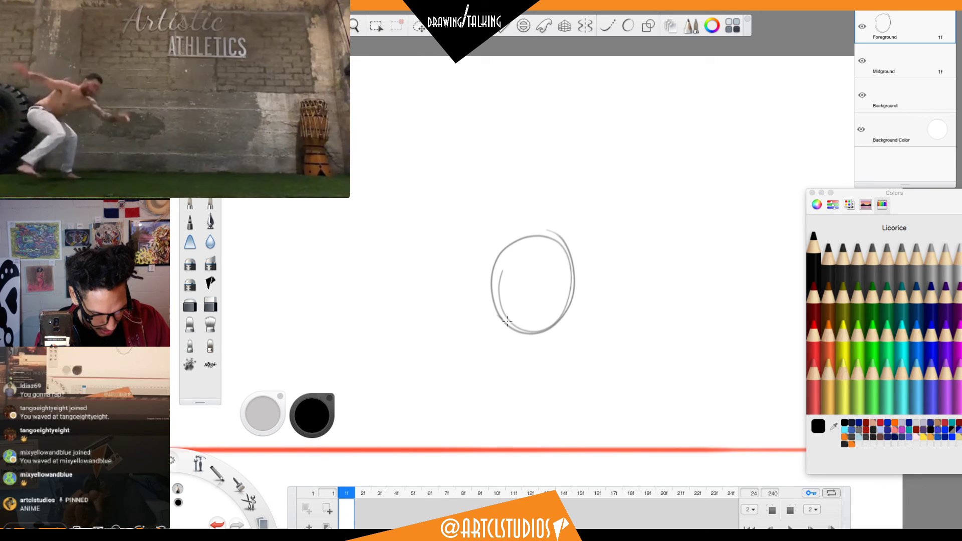
{"action": "left_click_drag", "start_coordinate": [568, 283], "coordinate": [631, 331]}
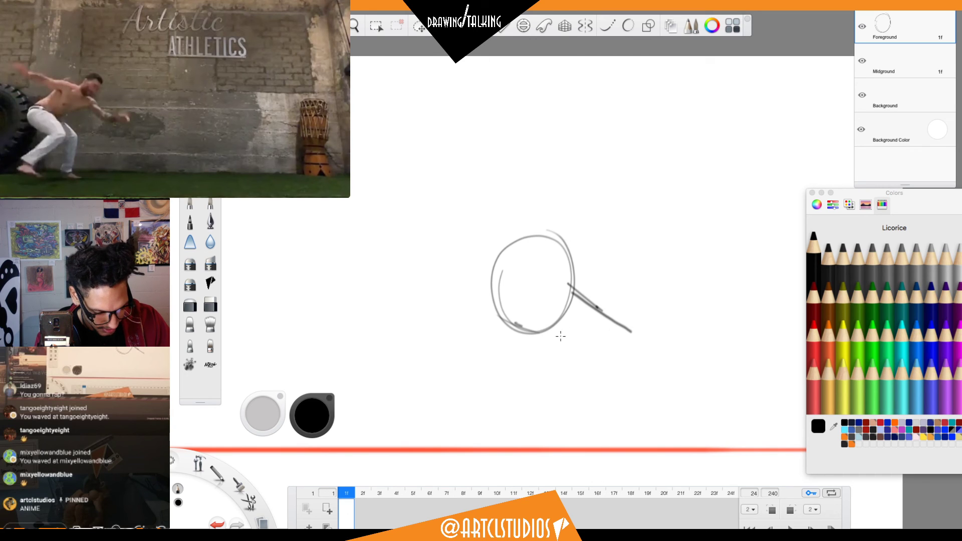
{"action": "left_click_drag", "start_coordinate": [516, 324], "coordinate": [603, 343]}
{"action": "left_click_drag", "start_coordinate": [625, 332], "coordinate": [625, 345]}
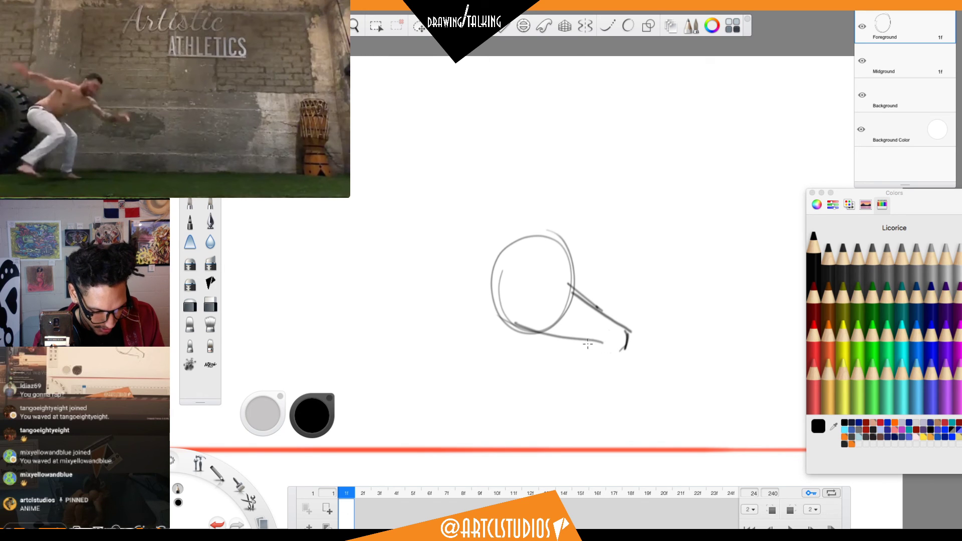
{"action": "left_click_drag", "start_coordinate": [544, 444], "coordinate": [626, 347]}
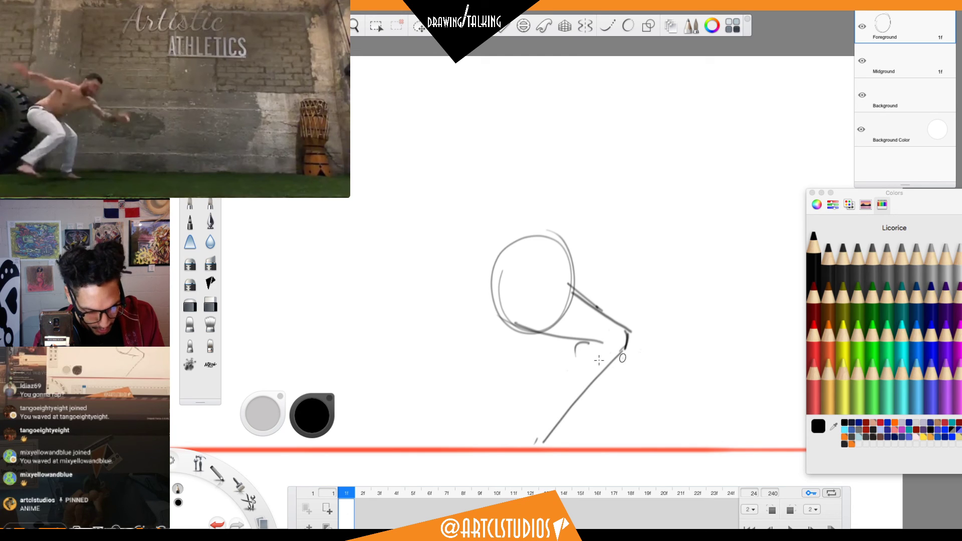
{"action": "left_click_drag", "start_coordinate": [588, 343], "coordinate": [567, 364]}
{"action": "left_click_drag", "start_coordinate": [565, 373], "coordinate": [535, 437]}
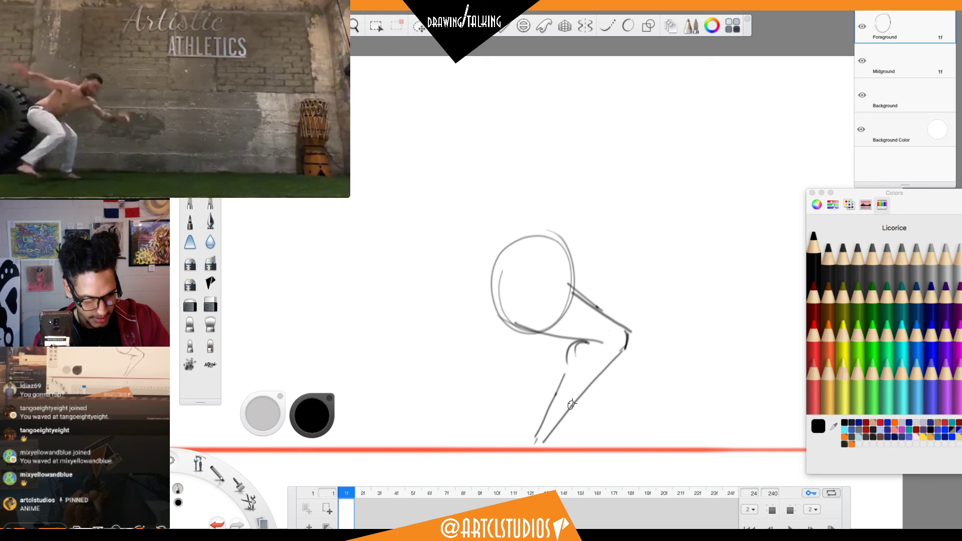
{"action": "key", "text": "Delete"}
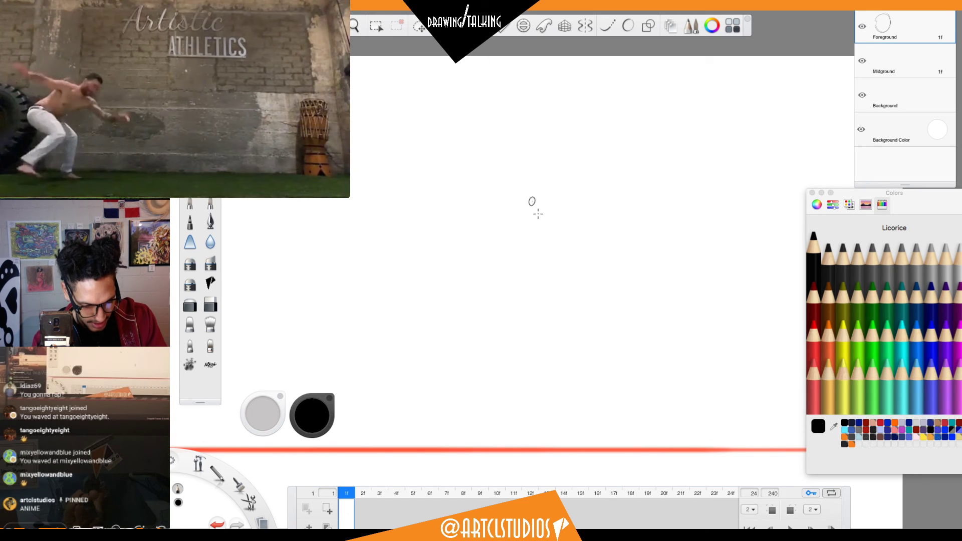
Sketch the figure's hip oval above the ground line, with a buttock curve and the first back and belly lines.
{"action": "mouse_move", "coordinate": [503, 202]}
{"action": "left_mouse_down"}
{"action": "mouse_move", "coordinate": [505, 237]}
{"action": "mouse_move", "coordinate": [512, 175]}
{"action": "mouse_move", "coordinate": [502, 220]}
{"action": "left_mouse_up"}
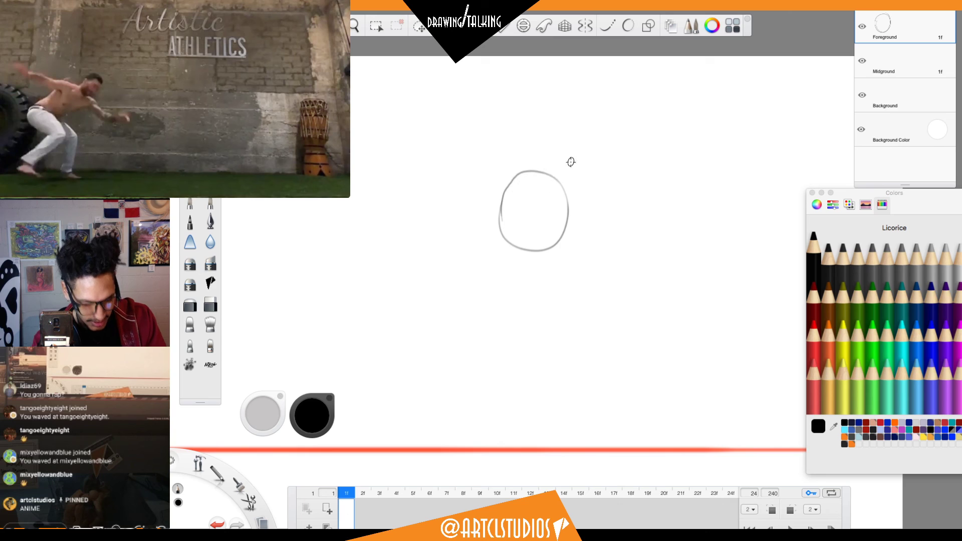
{"action": "left_click_drag", "start_coordinate": [519, 174], "coordinate": [594, 144]}
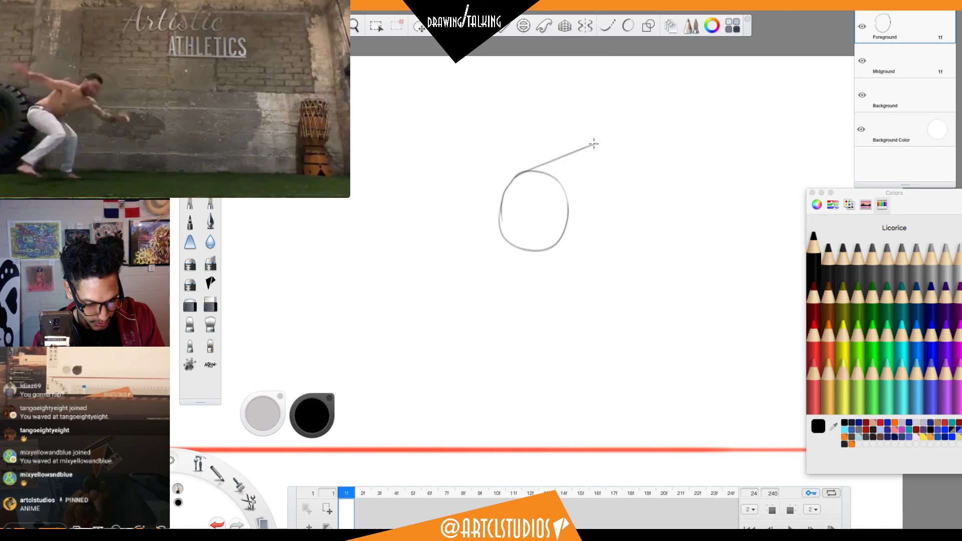
{"action": "mouse_move", "coordinate": [608, 187]}
{"action": "left_mouse_down"}
{"action": "mouse_move", "coordinate": [568, 214]}
{"action": "mouse_move", "coordinate": [619, 187]}
{"action": "left_mouse_up"}
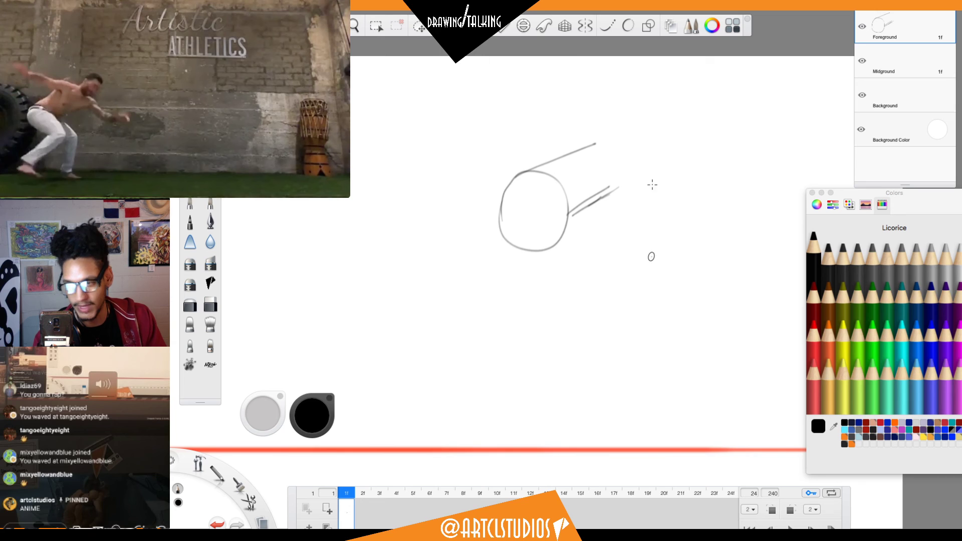
{"action": "left_click_drag", "start_coordinate": [522, 179], "coordinate": [483, 219]}
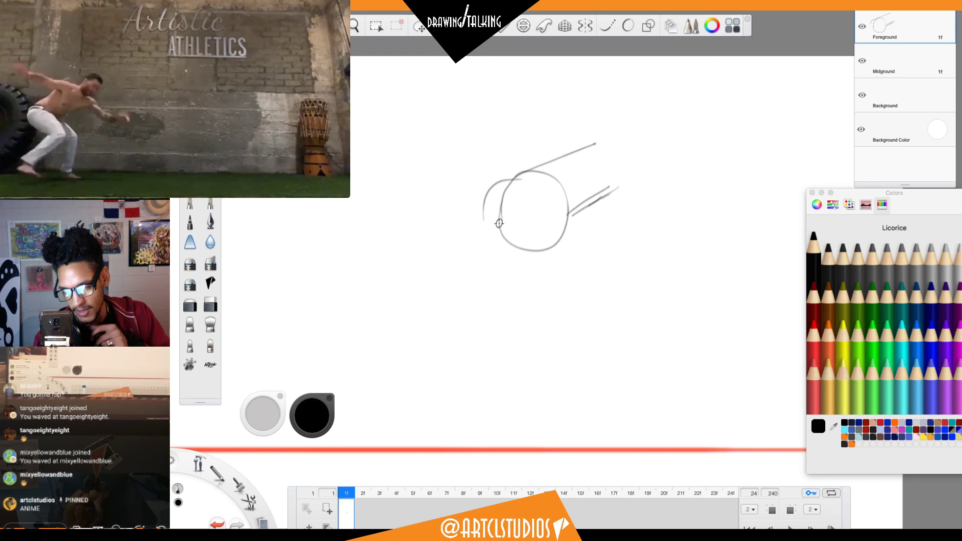
{"action": "mouse_move", "coordinate": [571, 211]}
{"action": "left_mouse_down"}
{"action": "mouse_move", "coordinate": [564, 233]}
{"action": "mouse_move", "coordinate": [502, 220]}
{"action": "left_mouse_up"}
{"action": "mouse_move", "coordinate": [509, 187]}
{"action": "left_mouse_down"}
{"action": "mouse_move", "coordinate": [508, 239]}
{"action": "mouse_move", "coordinate": [524, 247]}
{"action": "left_mouse_up"}
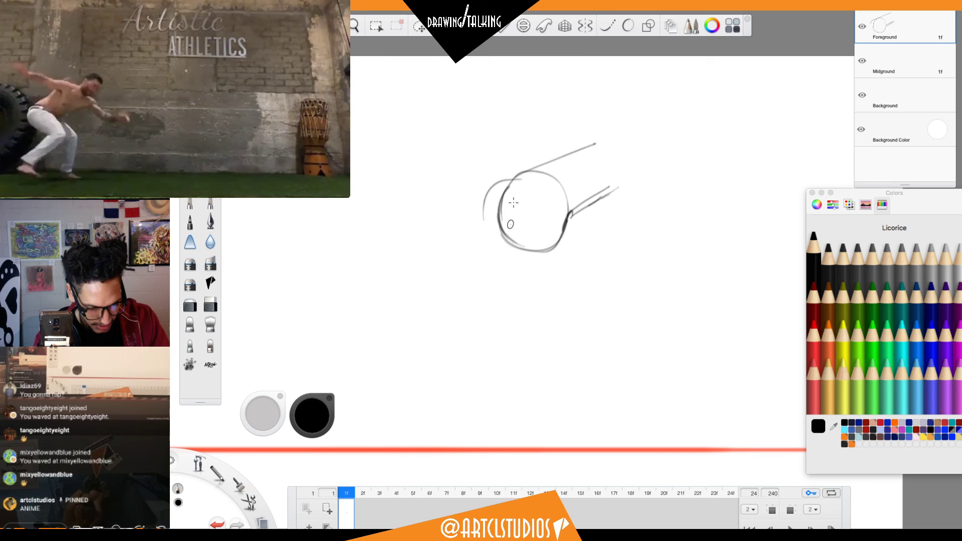
Complete the forward-leaning torso with a curved shoulder line and add an oval head on a short neck.
{"action": "left_click_drag", "start_coordinate": [569, 223], "coordinate": [632, 184]}
{"action": "mouse_move", "coordinate": [503, 186]}
{"action": "left_mouse_down"}
{"action": "mouse_move", "coordinate": [578, 141]}
{"action": "mouse_move", "coordinate": [630, 142]}
{"action": "mouse_move", "coordinate": [662, 168]}
{"action": "mouse_move", "coordinate": [629, 191]}
{"action": "left_mouse_up"}
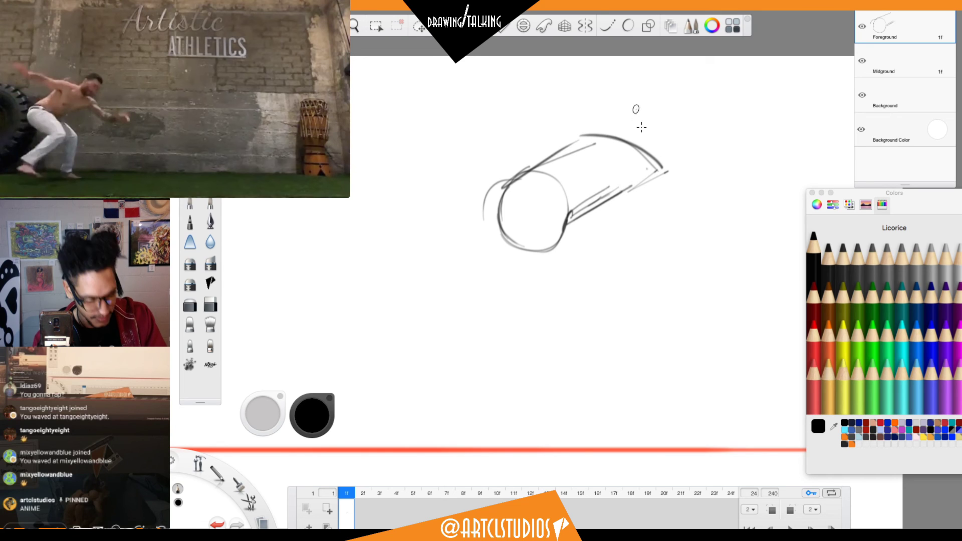
{"action": "key", "text": "space"}
{"action": "mouse_move", "coordinate": [734, 122]}
{"action": "left_mouse_down"}
{"action": "mouse_move", "coordinate": [731, 148]}
{"action": "mouse_move", "coordinate": [635, 165]}
{"action": "mouse_move", "coordinate": [652, 179]}
{"action": "mouse_move", "coordinate": [637, 161]}
{"action": "mouse_move", "coordinate": [617, 167]}
{"action": "mouse_move", "coordinate": [629, 186]}
{"action": "left_mouse_up"}
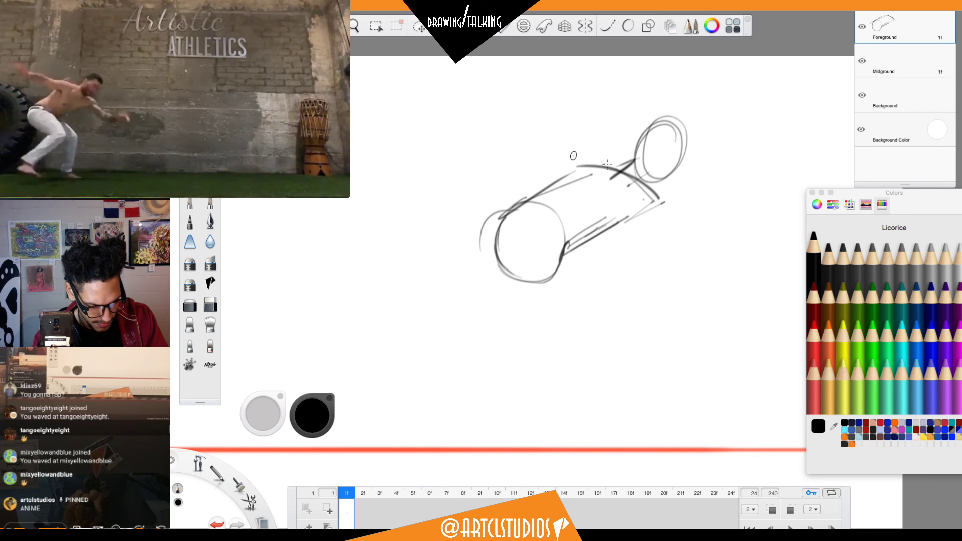
Sketch the arm stretched out behind the shoulder in tapered segments, and reinforce the belly and neck lines.
{"action": "left_click_drag", "start_coordinate": [566, 153], "coordinate": [603, 163]}
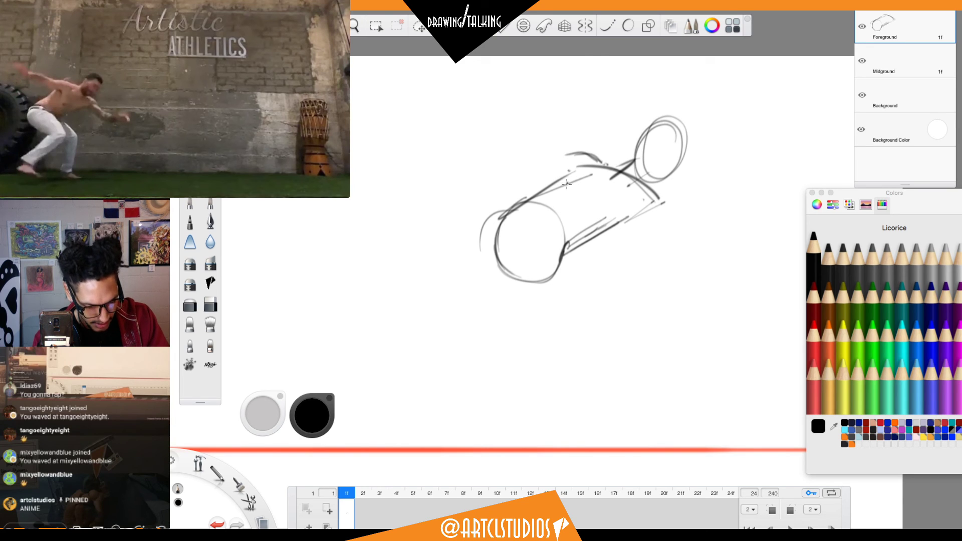
{"action": "left_click_drag", "start_coordinate": [564, 171], "coordinate": [567, 182]}
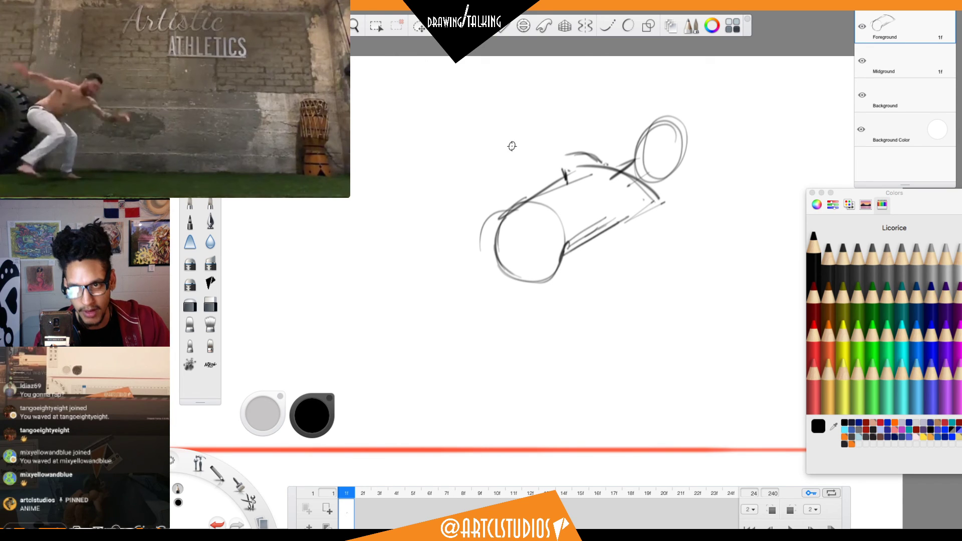
{"action": "mouse_move", "coordinate": [535, 167]}
{"action": "left_mouse_down"}
{"action": "mouse_move", "coordinate": [555, 152]}
{"action": "mouse_move", "coordinate": [537, 146]}
{"action": "mouse_move", "coordinate": [518, 157]}
{"action": "mouse_move", "coordinate": [533, 145]}
{"action": "mouse_move", "coordinate": [523, 161]}
{"action": "mouse_move", "coordinate": [525, 145]}
{"action": "mouse_move", "coordinate": [497, 126]}
{"action": "left_mouse_up"}
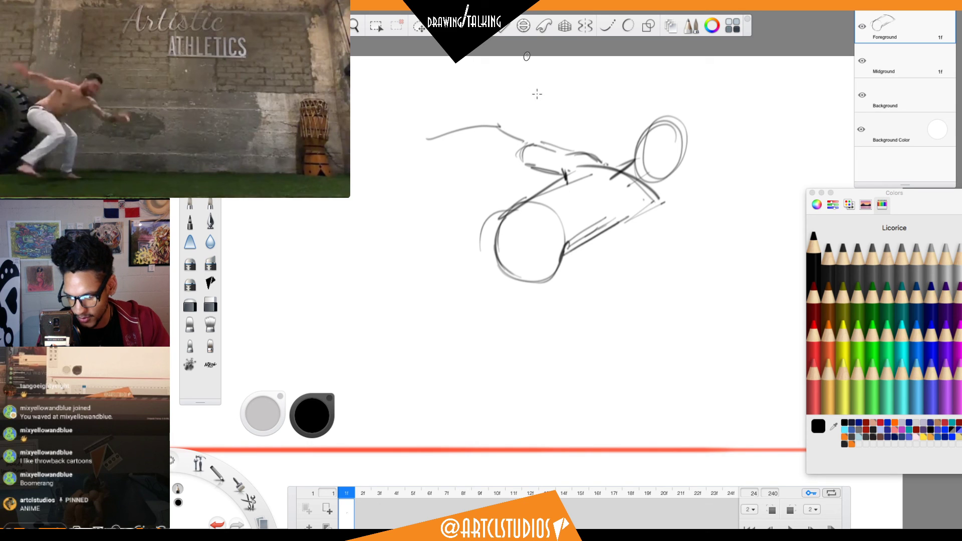
{"action": "mouse_move", "coordinate": [521, 139]}
{"action": "left_mouse_down"}
{"action": "mouse_move", "coordinate": [534, 143]}
{"action": "mouse_move", "coordinate": [515, 159]}
{"action": "left_mouse_up"}
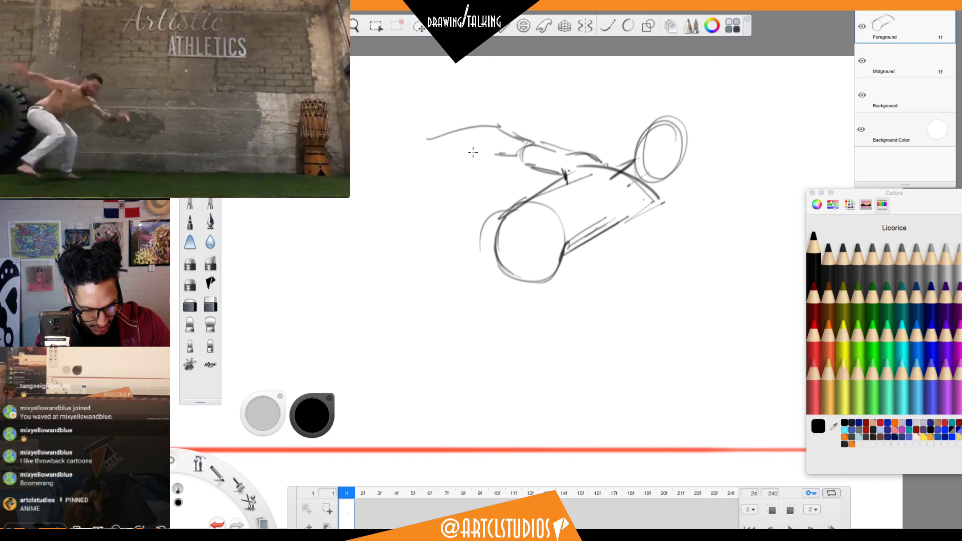
{"action": "mouse_move", "coordinate": [484, 154]}
{"action": "left_mouse_down"}
{"action": "mouse_move", "coordinate": [441, 146]}
{"action": "mouse_move", "coordinate": [432, 133]}
{"action": "mouse_move", "coordinate": [478, 154]}
{"action": "left_mouse_up"}
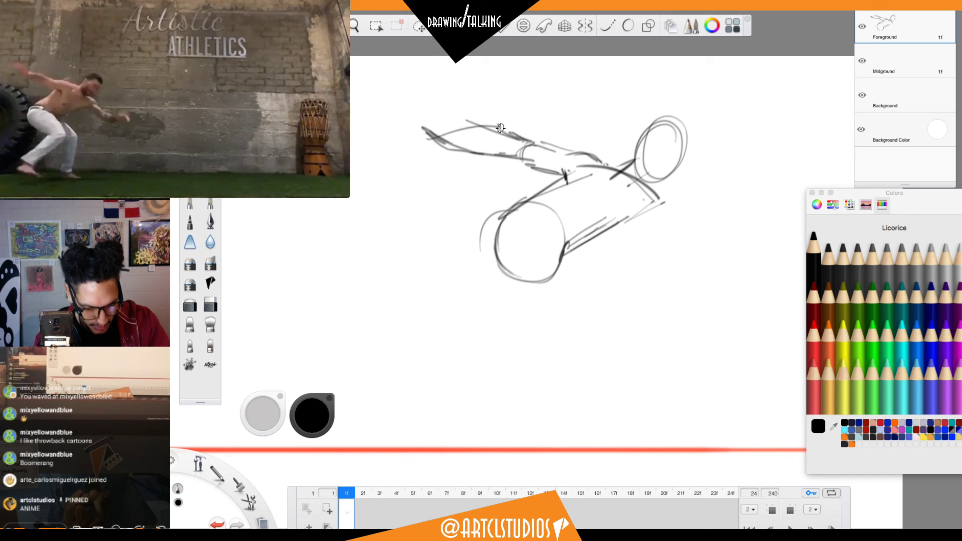
{"action": "left_click_drag", "start_coordinate": [535, 143], "coordinate": [563, 146]}
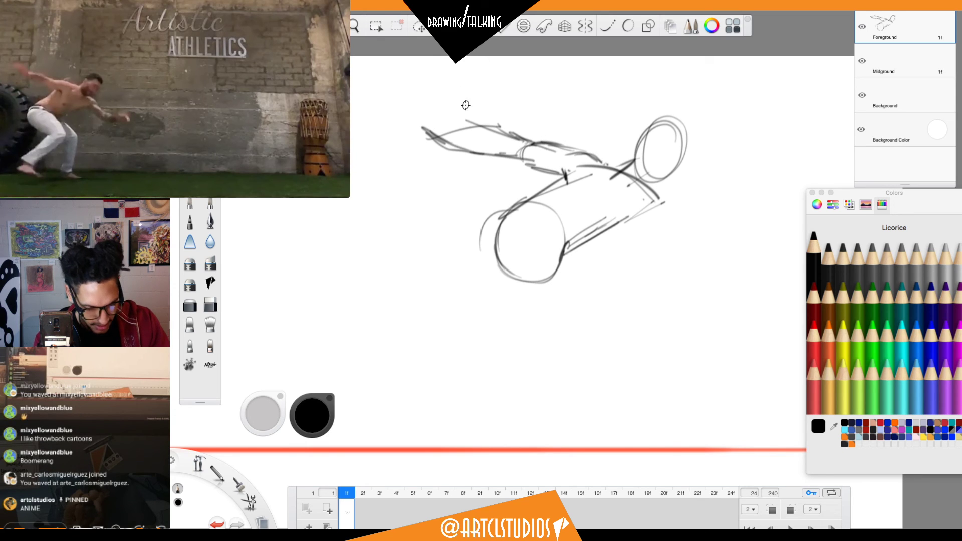
{"action": "mouse_move", "coordinate": [567, 250]}
{"action": "left_mouse_down"}
{"action": "mouse_move", "coordinate": [667, 202]}
{"action": "mouse_move", "coordinate": [711, 215]}
{"action": "left_mouse_up"}
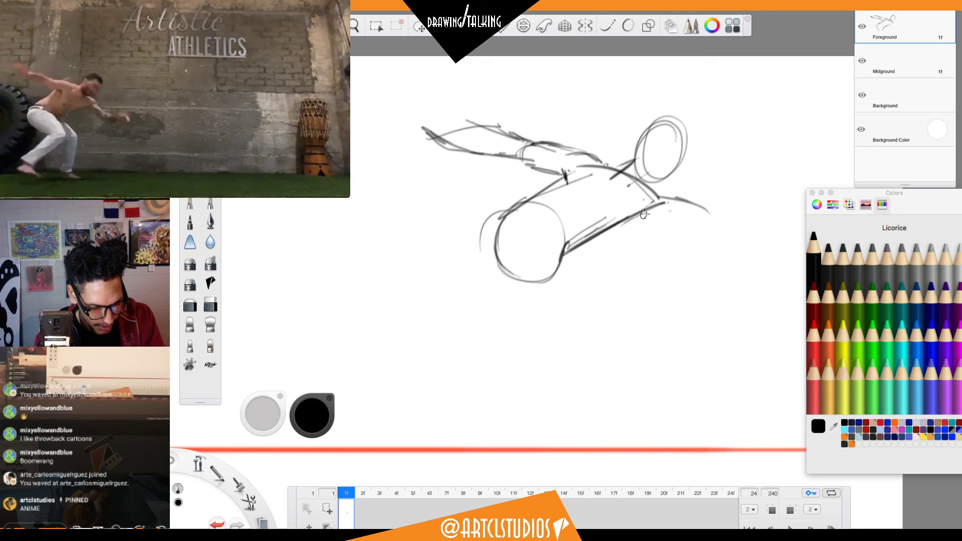
{"action": "left_click_drag", "start_coordinate": [624, 168], "coordinate": [609, 178]}
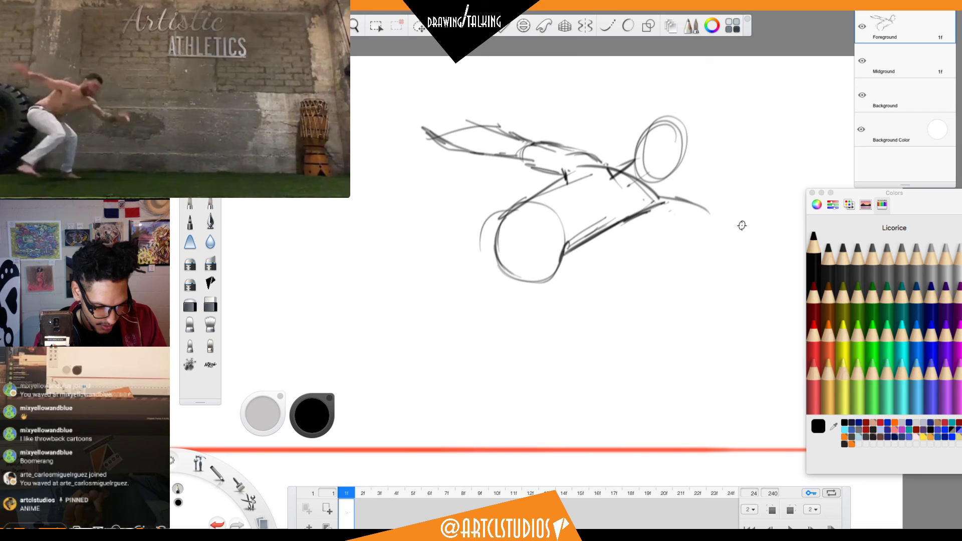
Sketch both bent legs from the hips, one shin angled backward and the other nearly vertical toward the ground line.
{"action": "left_click_drag", "start_coordinate": [512, 282], "coordinate": [561, 307]}
{"action": "left_click_drag", "start_coordinate": [561, 255], "coordinate": [596, 324]}
{"action": "left_click_drag", "start_coordinate": [571, 280], "coordinate": [601, 309]}
{"action": "left_click_drag", "start_coordinate": [495, 248], "coordinate": [568, 324]}
{"action": "mouse_move", "coordinate": [544, 302]}
{"action": "left_mouse_down"}
{"action": "mouse_move", "coordinate": [583, 317]}
{"action": "mouse_move", "coordinate": [573, 343]}
{"action": "mouse_move", "coordinate": [580, 339]}
{"action": "mouse_move", "coordinate": [510, 390]}
{"action": "left_mouse_up"}
{"action": "left_click_drag", "start_coordinate": [560, 323], "coordinate": [489, 403]}
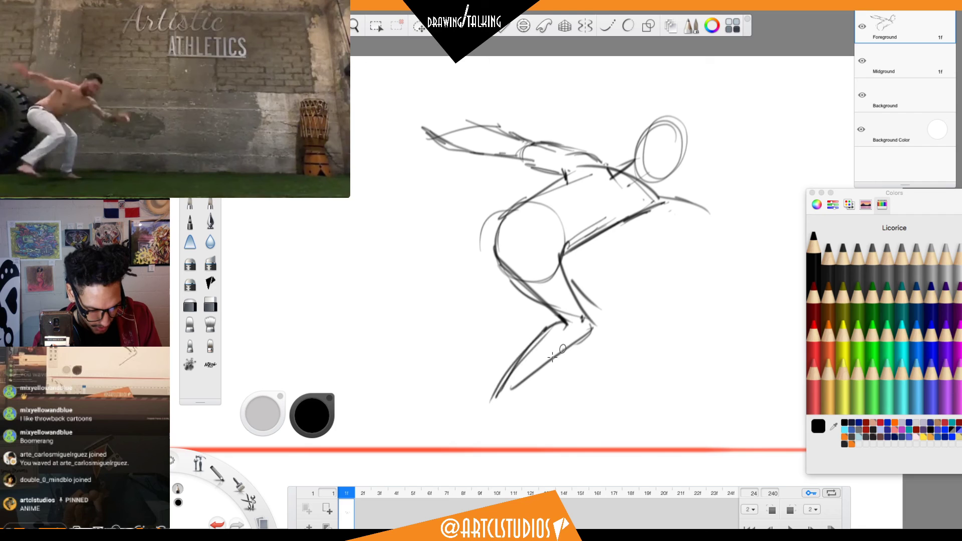
{"action": "mouse_move", "coordinate": [568, 266]}
{"action": "left_mouse_down"}
{"action": "mouse_move", "coordinate": [650, 309]}
{"action": "mouse_move", "coordinate": [626, 317]}
{"action": "mouse_move", "coordinate": [636, 401]}
{"action": "left_mouse_up"}
{"action": "left_click_drag", "start_coordinate": [652, 308], "coordinate": [638, 415]}
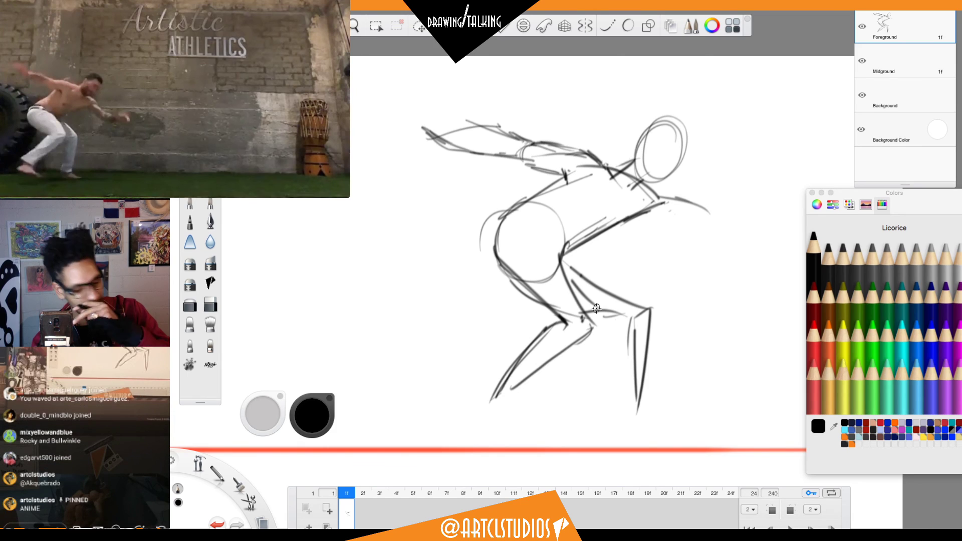
Round off the front shoulder and sketch the other arm reaching forward from the chest.
{"action": "mouse_move", "coordinate": [647, 186]}
{"action": "left_mouse_down"}
{"action": "mouse_move", "coordinate": [652, 180]}
{"action": "mouse_move", "coordinate": [667, 198]}
{"action": "mouse_move", "coordinate": [659, 196]}
{"action": "left_mouse_up"}
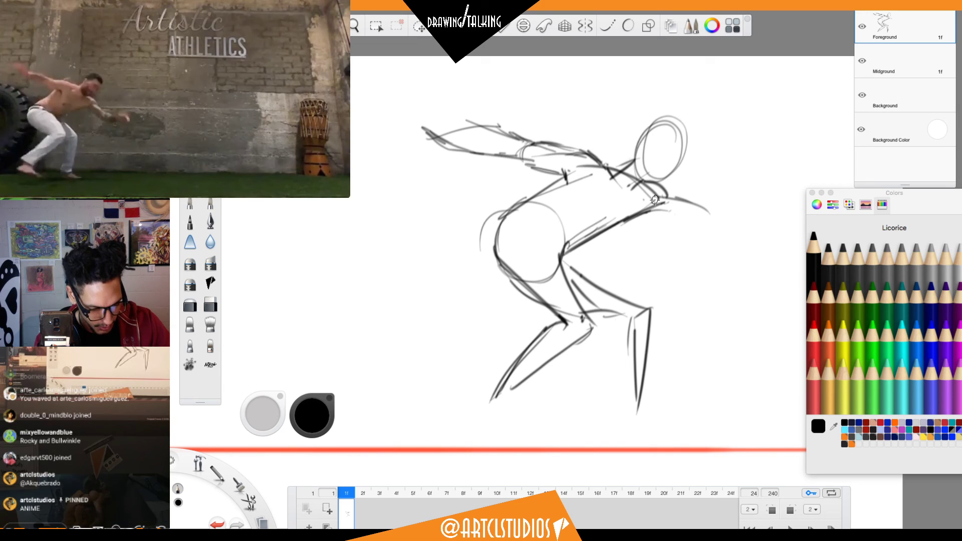
{"action": "left_click_drag", "start_coordinate": [653, 203], "coordinate": [716, 221]}
{"action": "mouse_move", "coordinate": [652, 212]}
{"action": "left_mouse_down"}
{"action": "mouse_move", "coordinate": [709, 225]}
{"action": "mouse_move", "coordinate": [679, 223]}
{"action": "mouse_move", "coordinate": [697, 232]}
{"action": "mouse_move", "coordinate": [722, 214]}
{"action": "mouse_move", "coordinate": [765, 220]}
{"action": "left_mouse_up"}
Move the Colors palette farther away from the figure to free more of the canvas.
{"action": "left_click_drag", "start_coordinate": [886, 195], "coordinate": [934, 197]}
{"action": "key", "text": "space"}
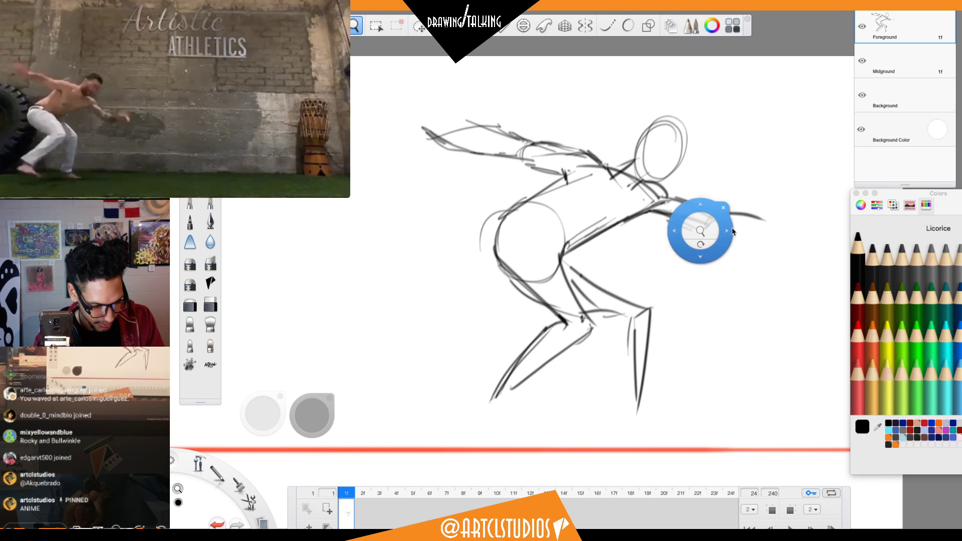
Sketch the hand as a rounded block at the end of the arm stretched out behind the figure.
{"action": "left_click_drag", "start_coordinate": [765, 247], "coordinate": [708, 242]}
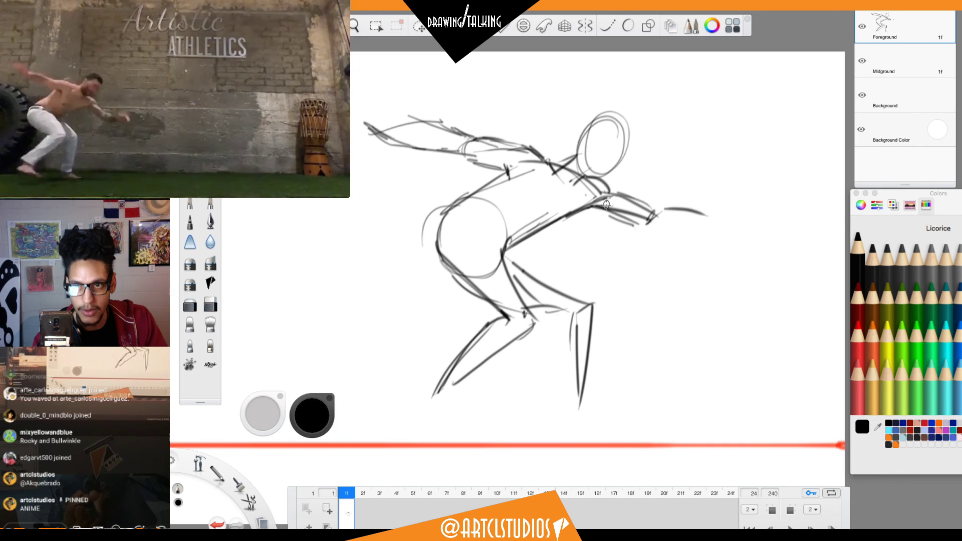
{"action": "left_click_drag", "start_coordinate": [351, 118], "coordinate": [385, 127]}
{"action": "mouse_move", "coordinate": [385, 128]}
{"action": "left_mouse_down"}
{"action": "mouse_move", "coordinate": [392, 112]}
{"action": "mouse_move", "coordinate": [360, 108]}
{"action": "left_mouse_up"}
{"action": "mouse_move", "coordinate": [351, 104]}
{"action": "left_mouse_down"}
{"action": "mouse_move", "coordinate": [387, 116]}
{"action": "mouse_move", "coordinate": [358, 110]}
{"action": "mouse_move", "coordinate": [377, 131]}
{"action": "mouse_move", "coordinate": [448, 130]}
{"action": "left_mouse_up"}
{"action": "key", "text": "m"}
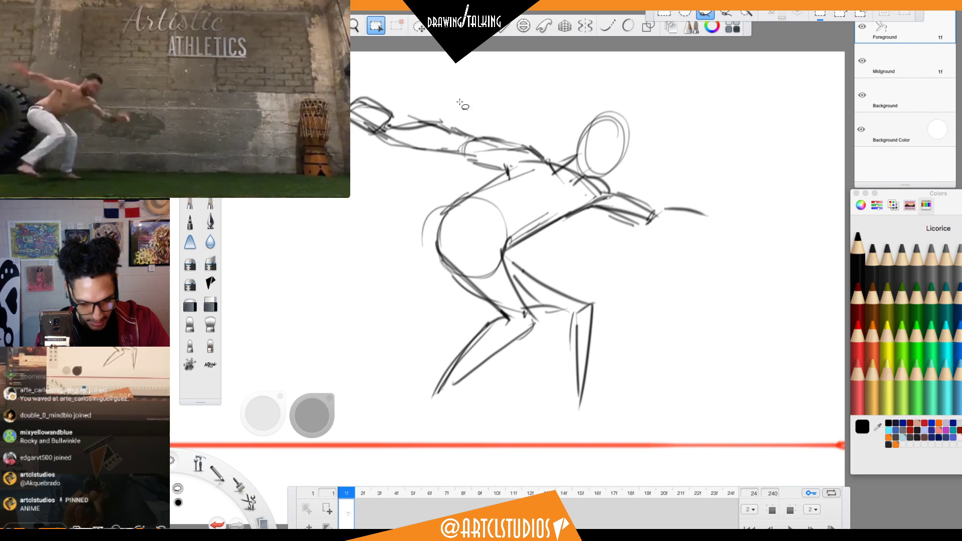
{"action": "mouse_move", "coordinate": [391, 102]}
{"action": "left_mouse_down"}
{"action": "mouse_move", "coordinate": [370, 138]}
{"action": "mouse_move", "coordinate": [388, 125]}
{"action": "mouse_move", "coordinate": [375, 75]}
{"action": "mouse_move", "coordinate": [436, 105]}
{"action": "mouse_move", "coordinate": [505, 123]}
{"action": "left_mouse_up"}
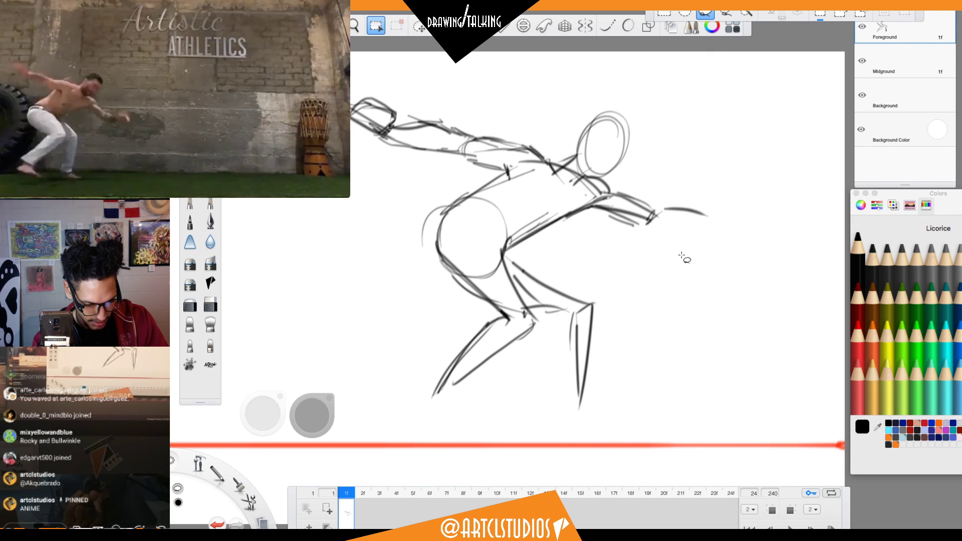
{"action": "key", "text": "Escape"}
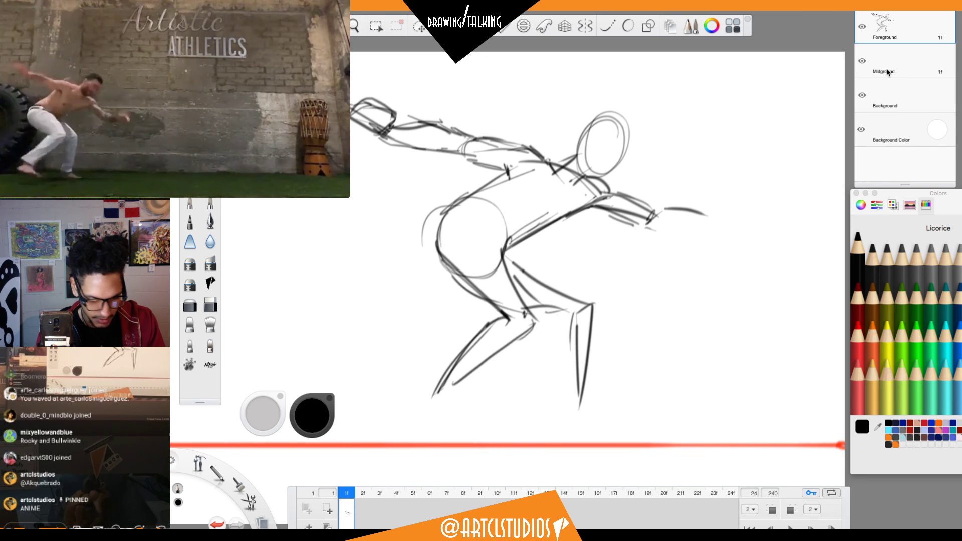
Cut the entire figure drawing from the Foreground layer and paste it into the Midground layer.
{"action": "key", "text": "super+a"}
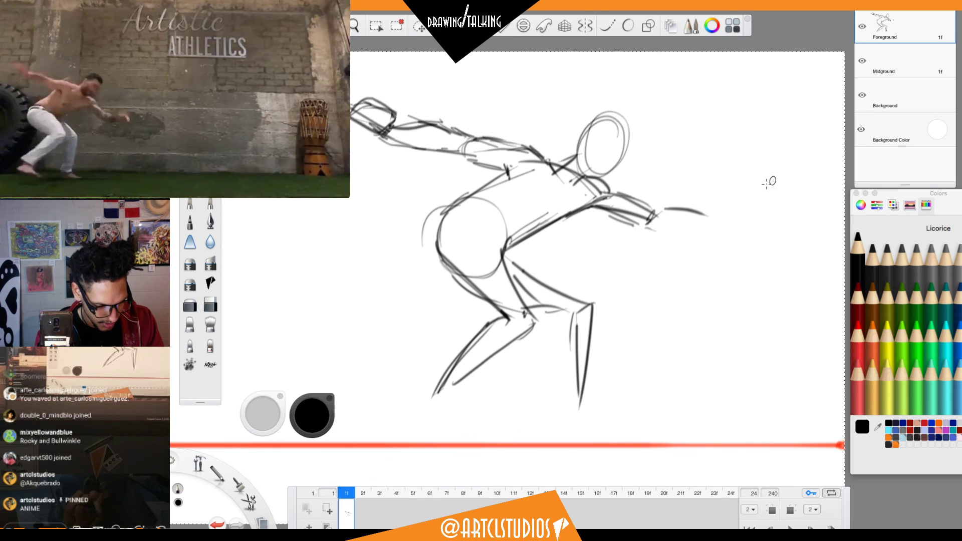
{"action": "key", "text": "Delete"}
{"action": "left_click", "coordinate": [920, 60]}
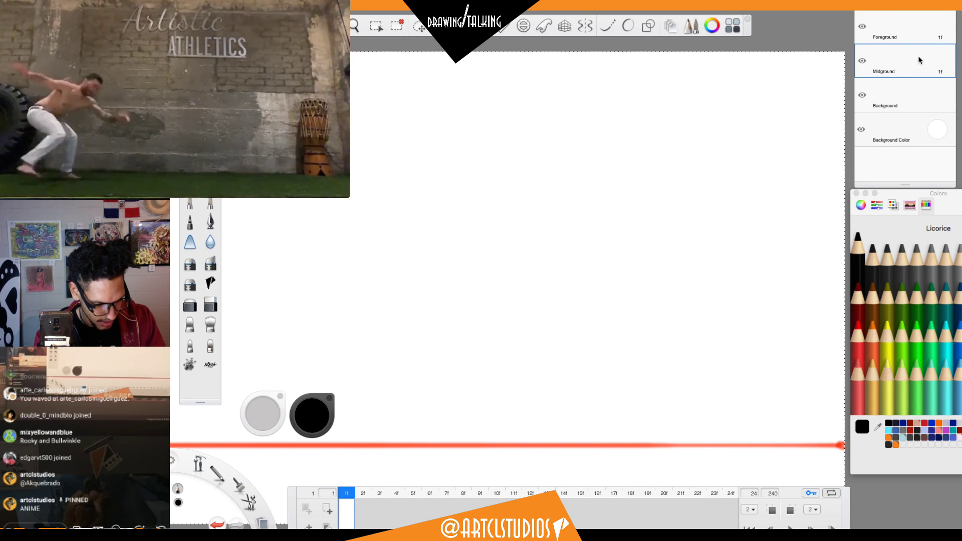
{"action": "key", "text": "super+v"}
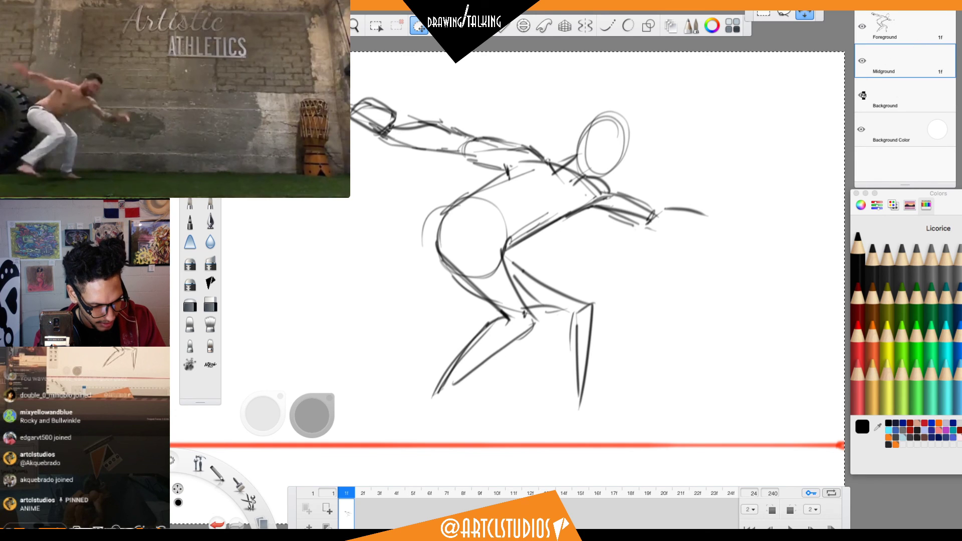
{"action": "left_click", "coordinate": [863, 96]}
{"action": "left_click", "coordinate": [864, 96]}
{"action": "left_click", "coordinate": [863, 95]}
{"action": "left_click", "coordinate": [895, 51]}
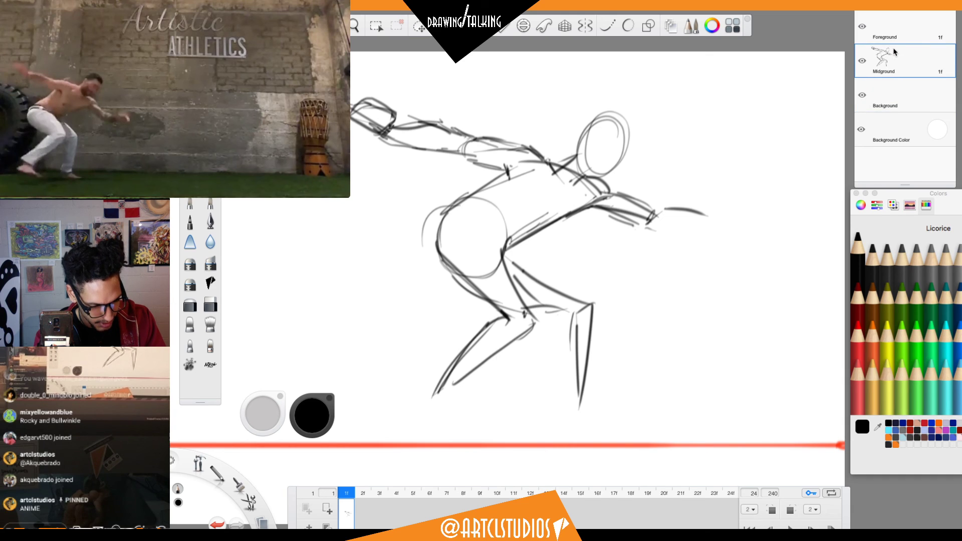
Toggle the Midground and Foreground layers' visibility to check which one holds the figure, and keep Midground active.
{"action": "left_click", "coordinate": [863, 59]}
{"action": "left_click", "coordinate": [863, 58]}
{"action": "left_click", "coordinate": [890, 31]}
{"action": "left_click", "coordinate": [862, 27]}
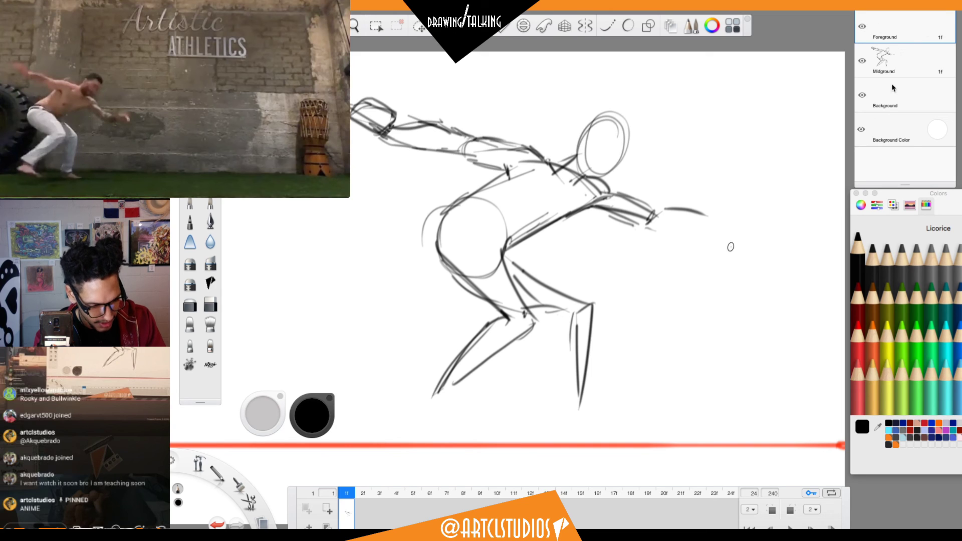
{"action": "left_click", "coordinate": [898, 64]}
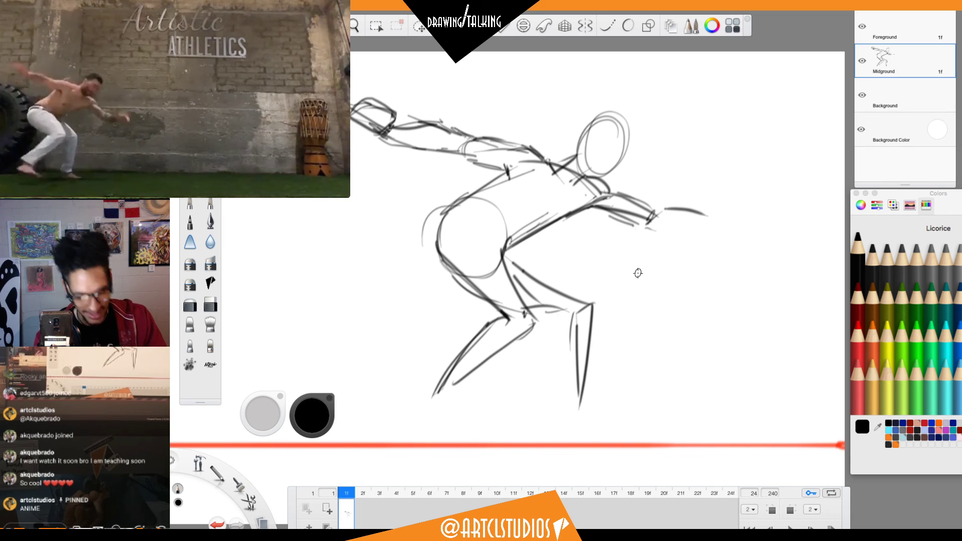
Darken the contours of the forward arm, rear shoulder, lower back and front thigh with heavier strokes.
{"action": "left_click_drag", "start_coordinate": [599, 205], "coordinate": [646, 223]}
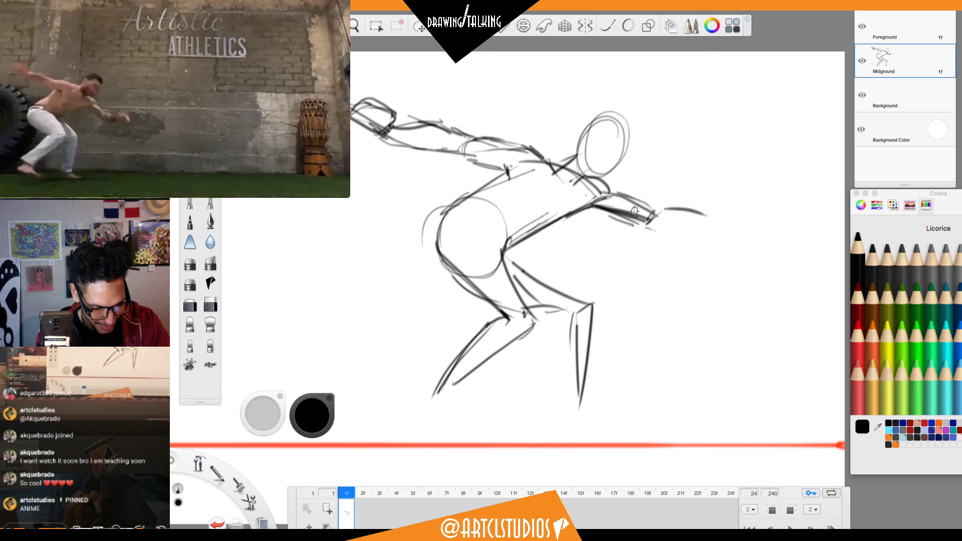
{"action": "left_click_drag", "start_coordinate": [614, 196], "coordinate": [653, 214]}
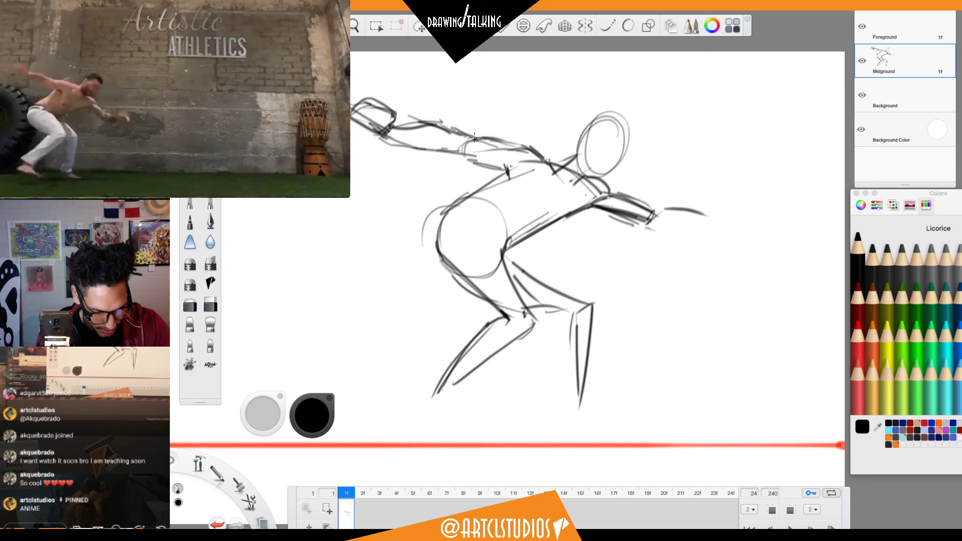
{"action": "mouse_move", "coordinate": [476, 139]}
{"action": "left_mouse_down"}
{"action": "mouse_move", "coordinate": [519, 148]}
{"action": "mouse_move", "coordinate": [476, 138]}
{"action": "mouse_move", "coordinate": [519, 148]}
{"action": "mouse_move", "coordinate": [467, 155]}
{"action": "mouse_move", "coordinate": [499, 171]}
{"action": "left_mouse_up"}
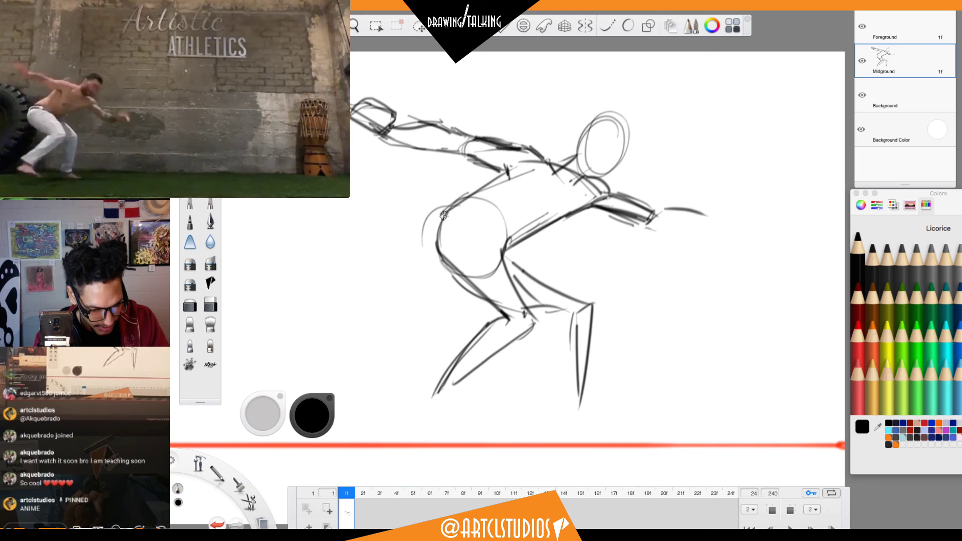
{"action": "mouse_move", "coordinate": [458, 202]}
{"action": "left_mouse_down"}
{"action": "mouse_move", "coordinate": [434, 242]}
{"action": "mouse_move", "coordinate": [479, 296]}
{"action": "left_mouse_up"}
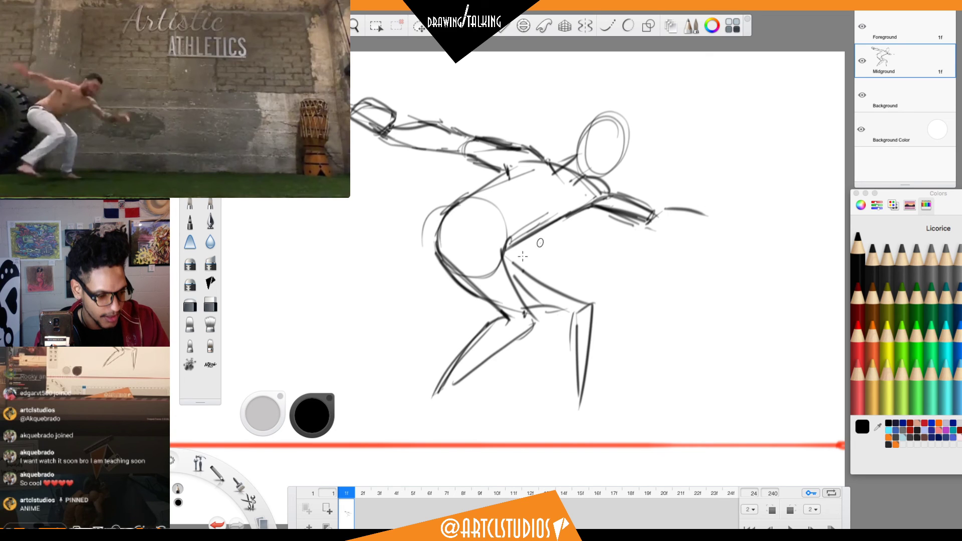
{"action": "left_click_drag", "start_coordinate": [508, 251], "coordinate": [556, 292]}
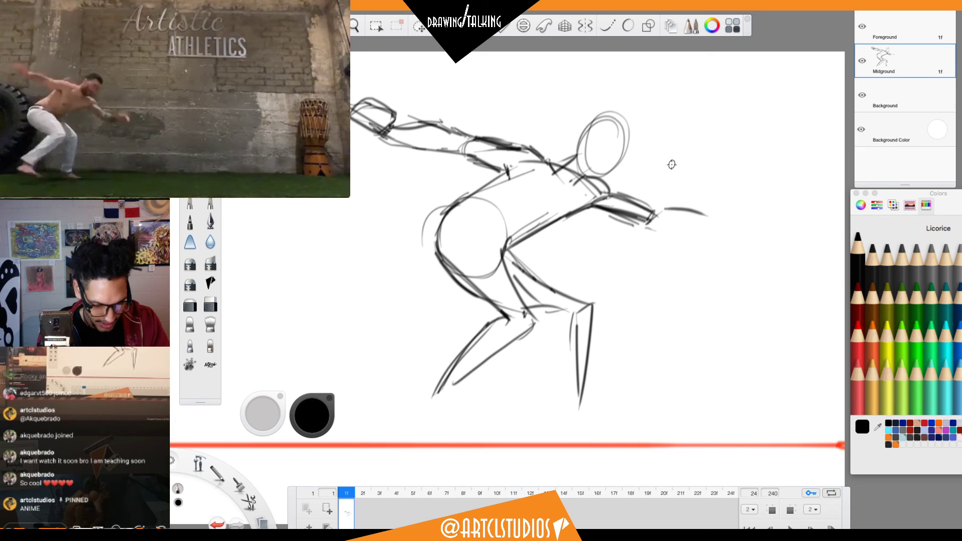
Fade the figure's forward-reaching arm to a faint trace with a soft eraser.
{"action": "left_click", "coordinate": [191, 283]}
{"action": "left_click", "coordinate": [191, 263]}
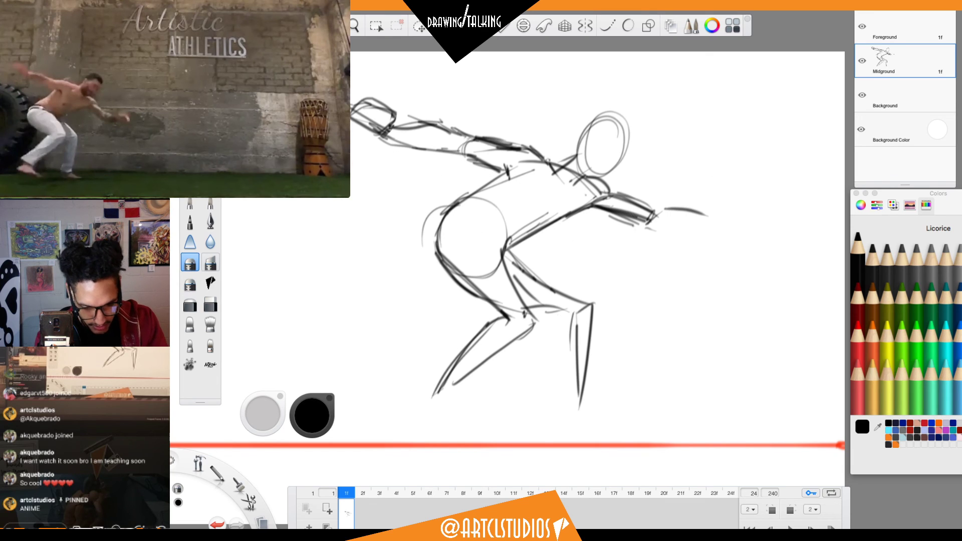
{"action": "mouse_move", "coordinate": [718, 232]}
{"action": "left_mouse_down"}
{"action": "mouse_move", "coordinate": [670, 230]}
{"action": "mouse_move", "coordinate": [660, 210]}
{"action": "mouse_move", "coordinate": [635, 228]}
{"action": "mouse_move", "coordinate": [614, 228]}
{"action": "mouse_move", "coordinate": [641, 204]}
{"action": "mouse_move", "coordinate": [594, 200]}
{"action": "left_mouse_up"}
Redraw the forward arm with the upper arm angled down, a bent elbow and a fist, and reinforce the head's back contour.
{"action": "key", "text": "s"}
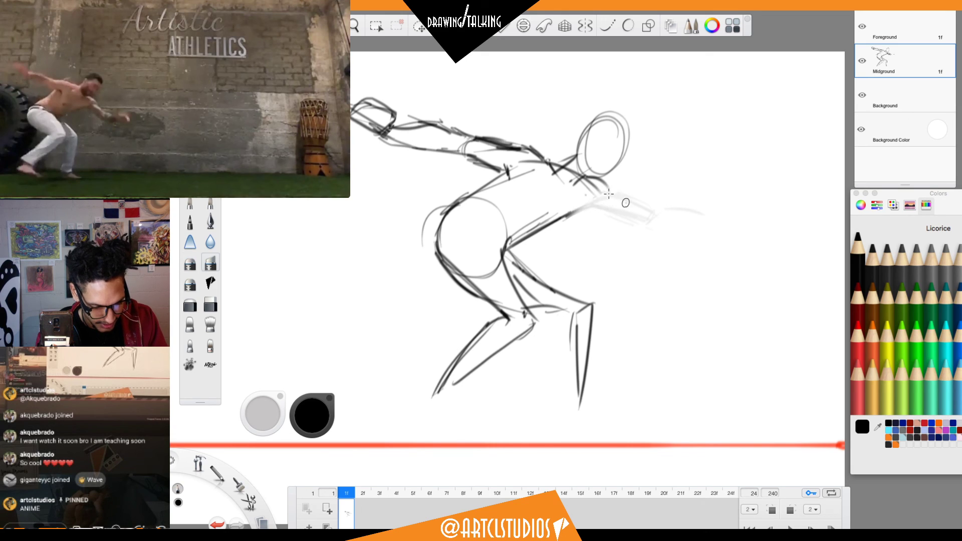
{"action": "left_click_drag", "start_coordinate": [601, 185], "coordinate": [613, 202]}
{"action": "mouse_move", "coordinate": [578, 210]}
{"action": "left_mouse_down"}
{"action": "mouse_move", "coordinate": [622, 205]}
{"action": "mouse_move", "coordinate": [643, 225]}
{"action": "mouse_move", "coordinate": [637, 253]}
{"action": "left_mouse_up"}
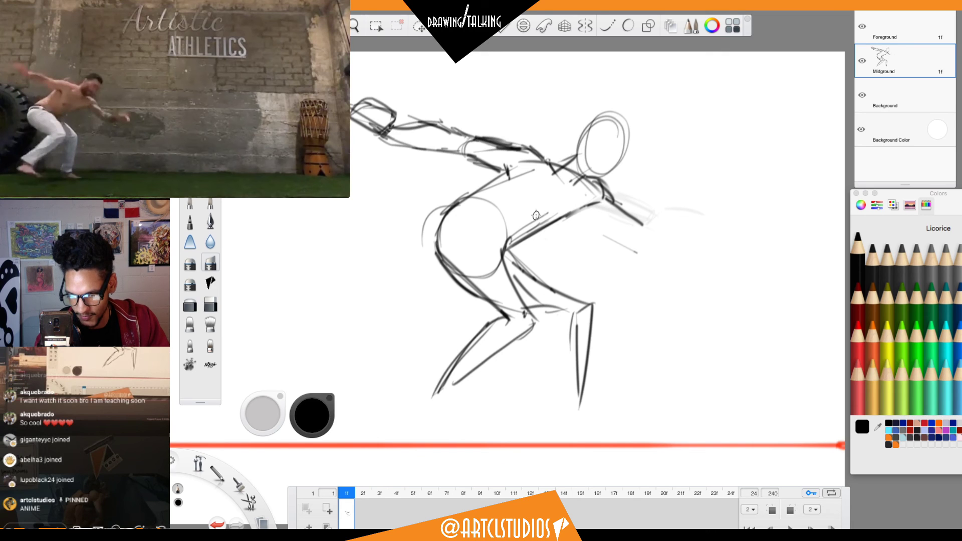
{"action": "left_click_drag", "start_coordinate": [584, 209], "coordinate": [618, 240]}
{"action": "mouse_move", "coordinate": [605, 200]}
{"action": "left_mouse_down"}
{"action": "mouse_move", "coordinate": [630, 227]}
{"action": "mouse_move", "coordinate": [717, 217]}
{"action": "left_mouse_up"}
{"action": "mouse_move", "coordinate": [626, 247]}
{"action": "left_mouse_down"}
{"action": "mouse_move", "coordinate": [722, 229]}
{"action": "mouse_move", "coordinate": [703, 211]}
{"action": "mouse_move", "coordinate": [711, 228]}
{"action": "left_mouse_up"}
{"action": "mouse_move", "coordinate": [578, 156]}
{"action": "left_mouse_down"}
{"action": "mouse_move", "coordinate": [625, 125]}
{"action": "mouse_move", "coordinate": [584, 135]}
{"action": "mouse_move", "coordinate": [581, 175]}
{"action": "left_mouse_up"}
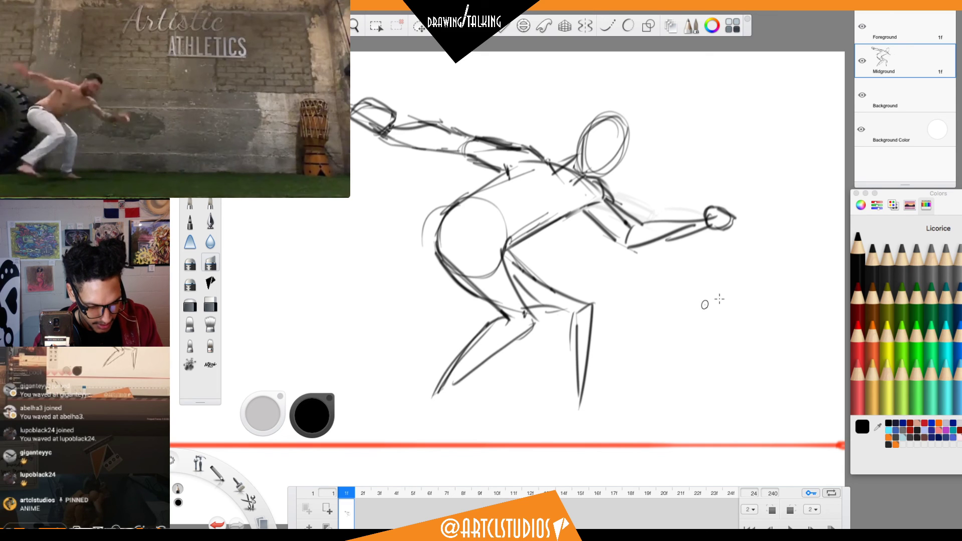
Select frame 3 on the timeline and step the reference video to the following pose, crouched with the forward hand reaching down.
{"action": "left_click", "coordinate": [385, 506]}
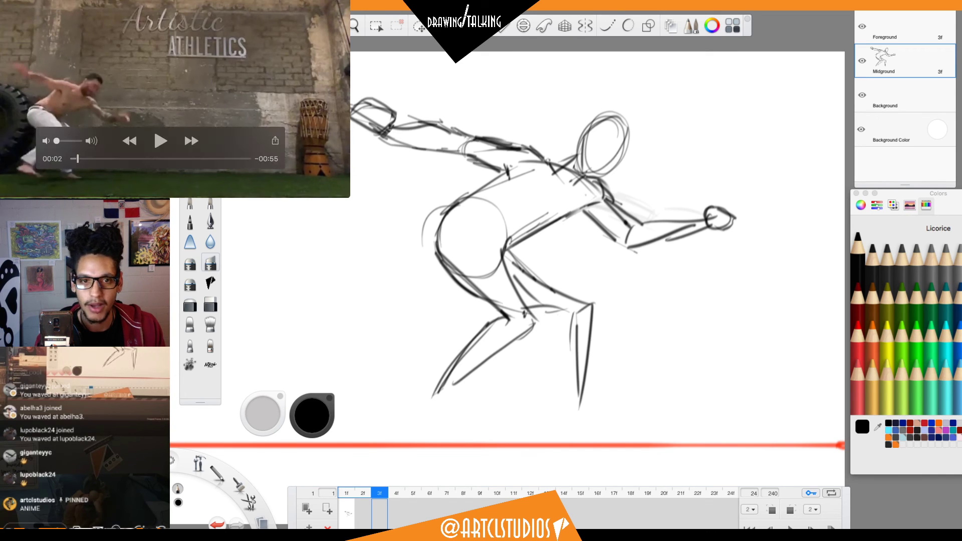
{"action": "left_click", "coordinate": [160, 141]}
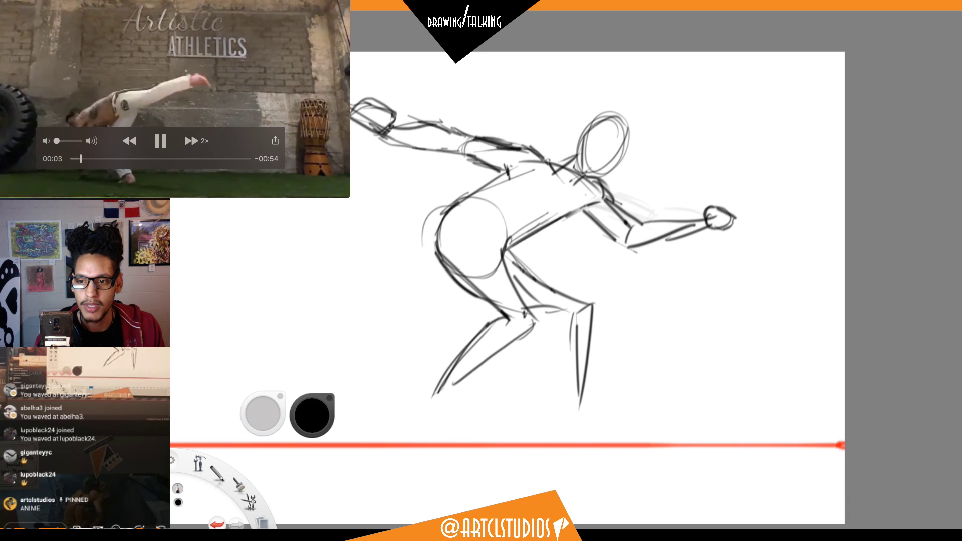
{"action": "left_click", "coordinate": [161, 141]}
{"action": "key", "text": "Left"}
{"action": "key", "text": "Left"}
{"action": "key", "text": "Left"}
{"action": "key", "text": "Left"}
{"action": "key", "text": "Left"}
{"action": "key", "text": "Left"}
{"action": "key", "text": "Left"}
{"action": "key", "text": "Left"}
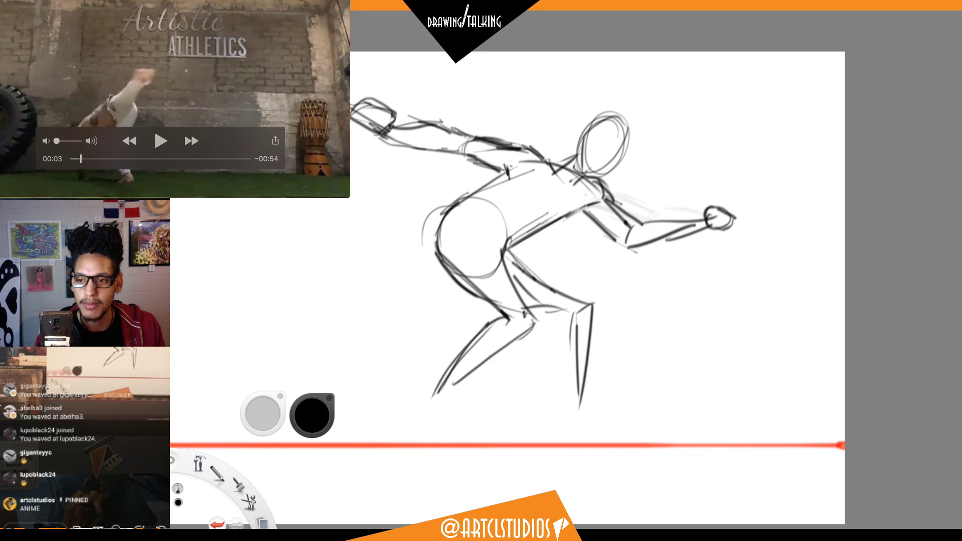
{"action": "key", "text": "Right"}
{"action": "key", "text": "Right"}
{"action": "key", "text": "Right"}
{"action": "key", "text": "Right"}
{"action": "key", "text": "Right"}
{"action": "key", "text": "Right"}
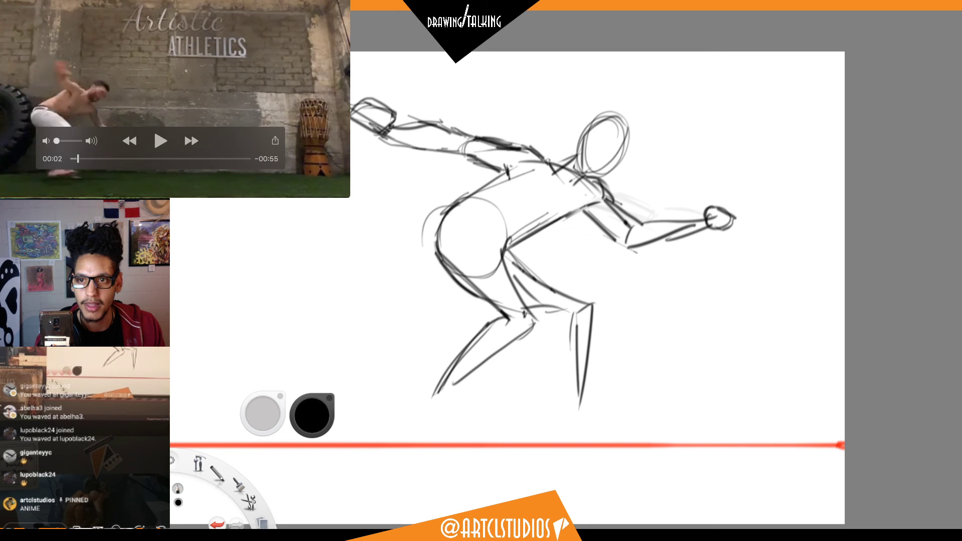
{"action": "key", "text": "Right"}
{"action": "key", "text": "Right"}
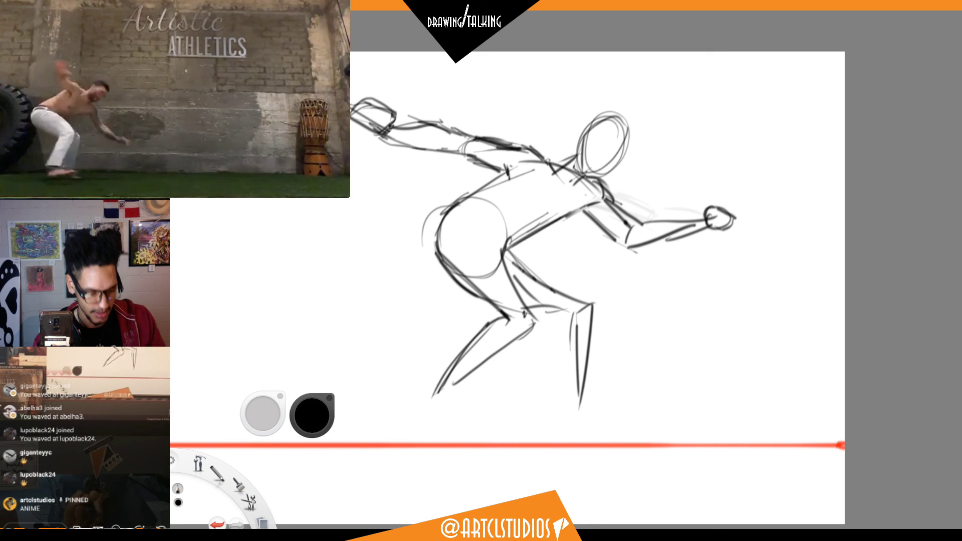
Turn on onion skinning for the preceding and following frames, and compare frame 1 with frame 3, ending on frame 3.
{"action": "left_click", "coordinate": [468, 460]}
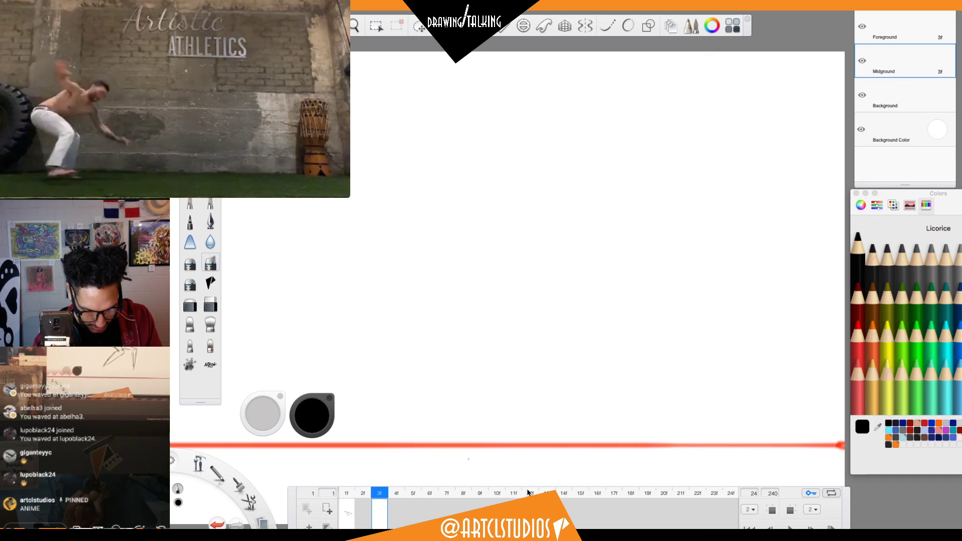
{"action": "left_click", "coordinate": [775, 511]}
{"action": "left_click", "coordinate": [795, 509]}
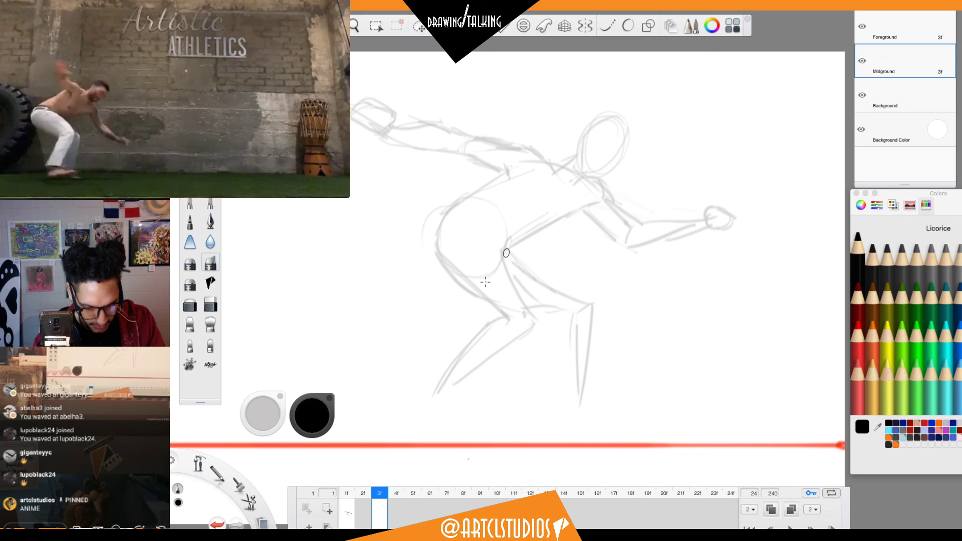
{"action": "left_click", "coordinate": [348, 493]}
{"action": "left_click", "coordinate": [379, 493]}
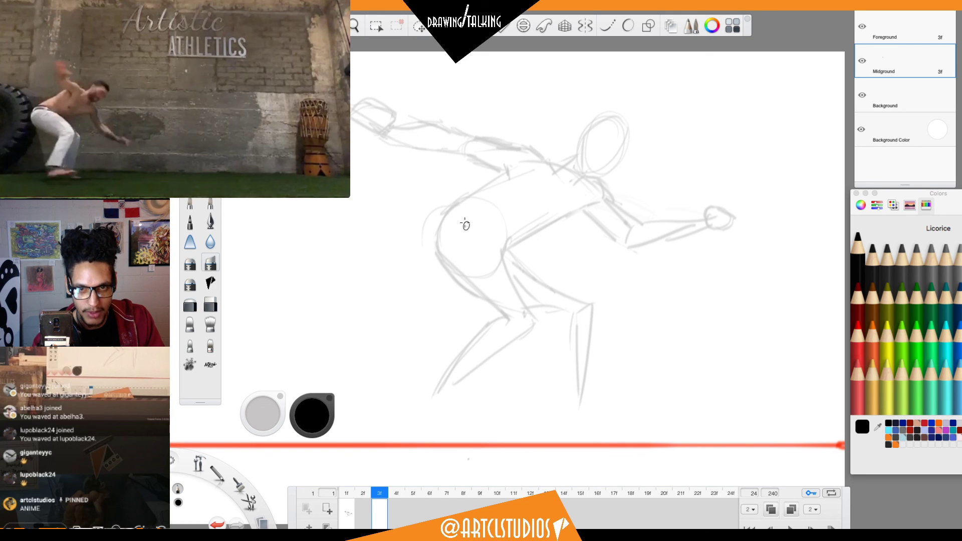
Sketch the hip circle on frame 3, ahead of the first pose's hips, and nudge it slightly lower and forward.
{"action": "left_click_drag", "start_coordinate": [504, 206], "coordinate": [523, 213]}
{"action": "left_click_drag", "start_coordinate": [492, 243], "coordinate": [491, 244]}
{"action": "mouse_move", "coordinate": [521, 212]}
{"action": "left_mouse_down"}
{"action": "mouse_move", "coordinate": [483, 224]}
{"action": "mouse_move", "coordinate": [553, 242]}
{"action": "mouse_move", "coordinate": [488, 250]}
{"action": "mouse_move", "coordinate": [550, 244]}
{"action": "left_mouse_up"}
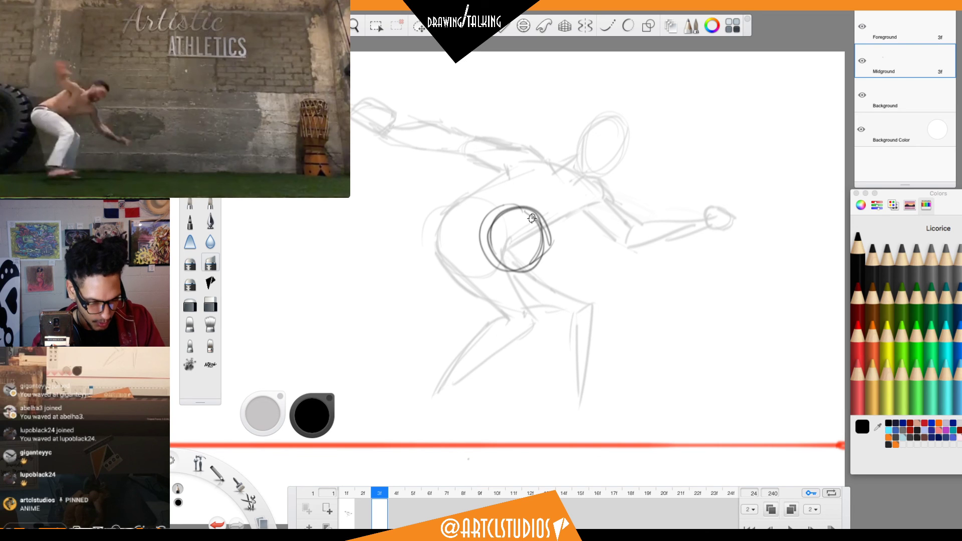
{"action": "left_click_drag", "start_coordinate": [496, 233], "coordinate": [540, 212]}
{"action": "key", "text": "v"}
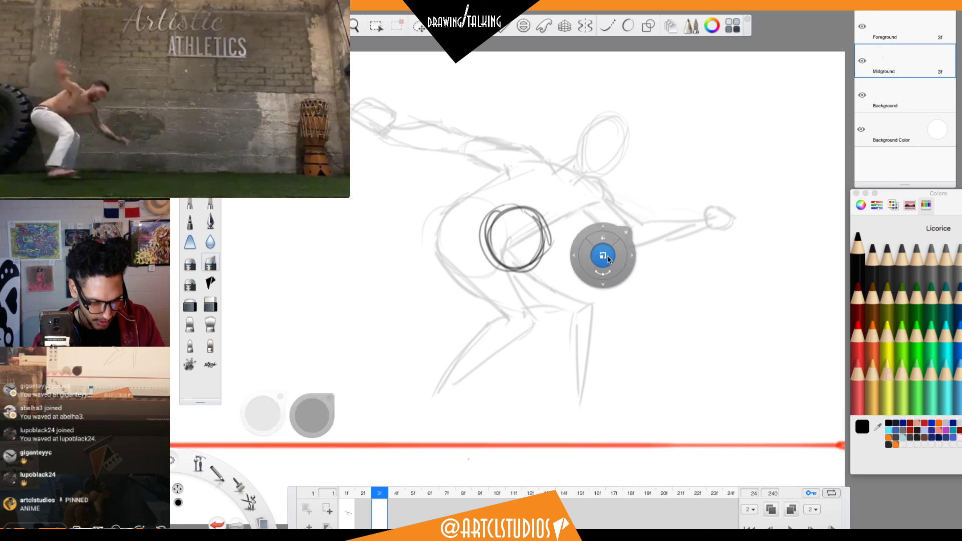
{"action": "left_click_drag", "start_coordinate": [649, 260], "coordinate": [659, 271]}
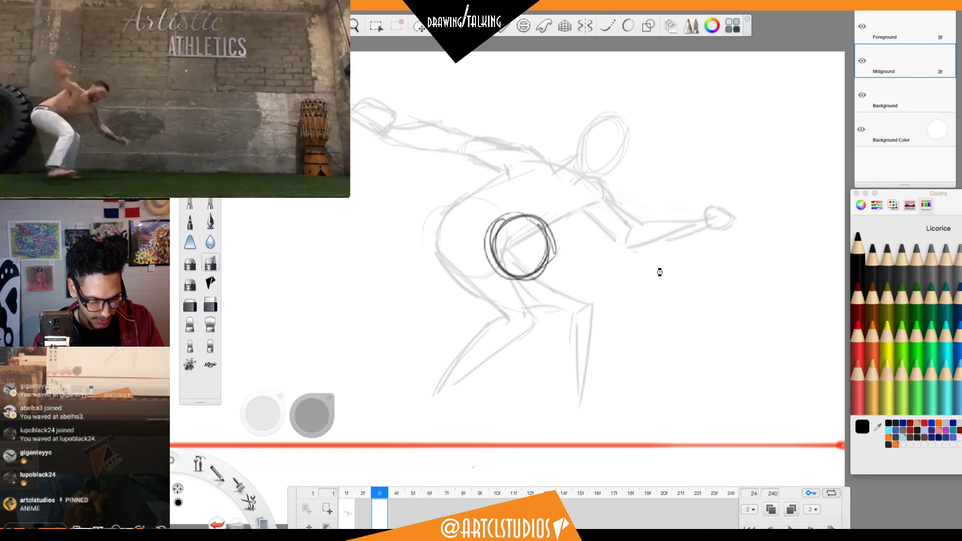
{"action": "key", "text": "Escape"}
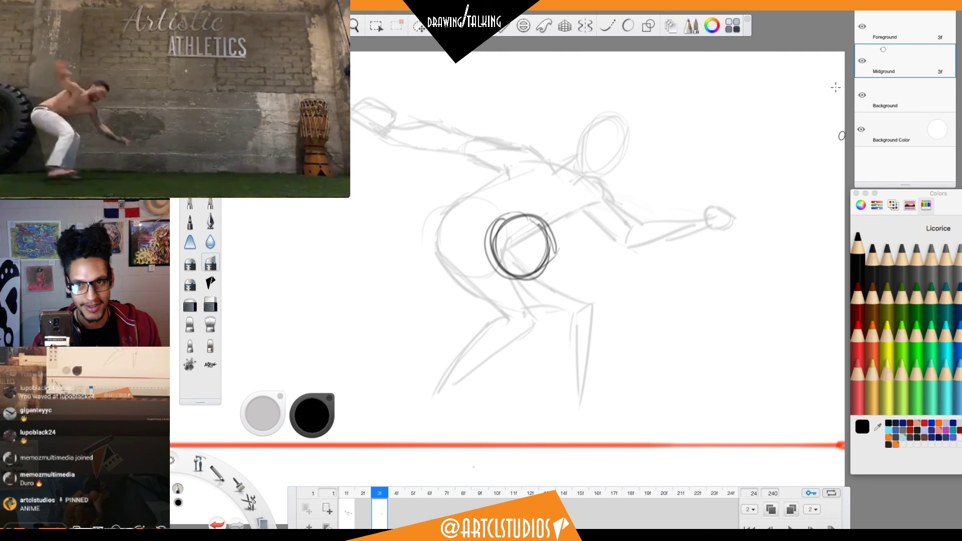
Move the brush palette away from the figure, and sketch the torso as a curved block from the hip circle to the shoulders.
{"action": "scroll", "coordinate": [521, 245], "scroll_direction": "right", "scroll_amount": 1}
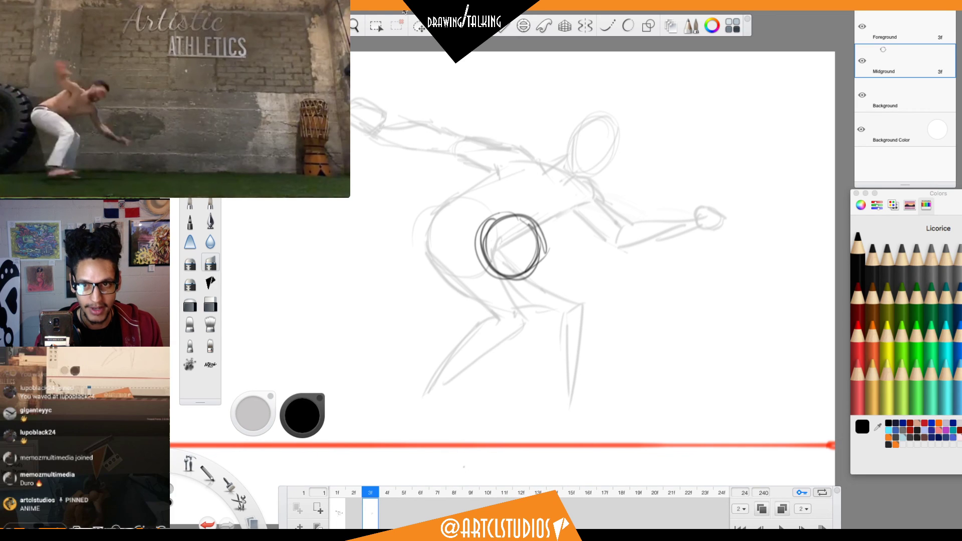
{"action": "left_click_drag", "start_coordinate": [200, 125], "coordinate": [181, 123]}
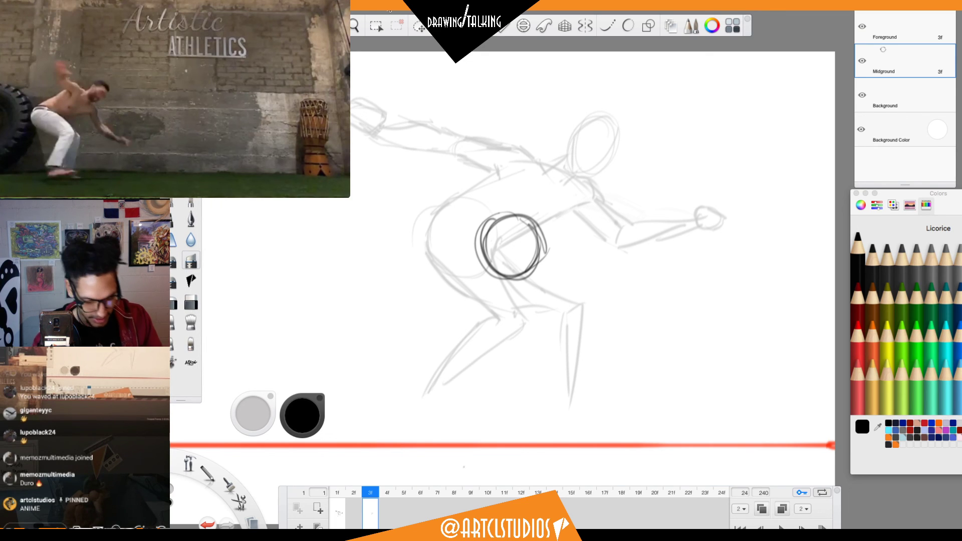
{"action": "left_click_drag", "start_coordinate": [481, 223], "coordinate": [561, 180]}
{"action": "left_click_drag", "start_coordinate": [544, 254], "coordinate": [605, 222]}
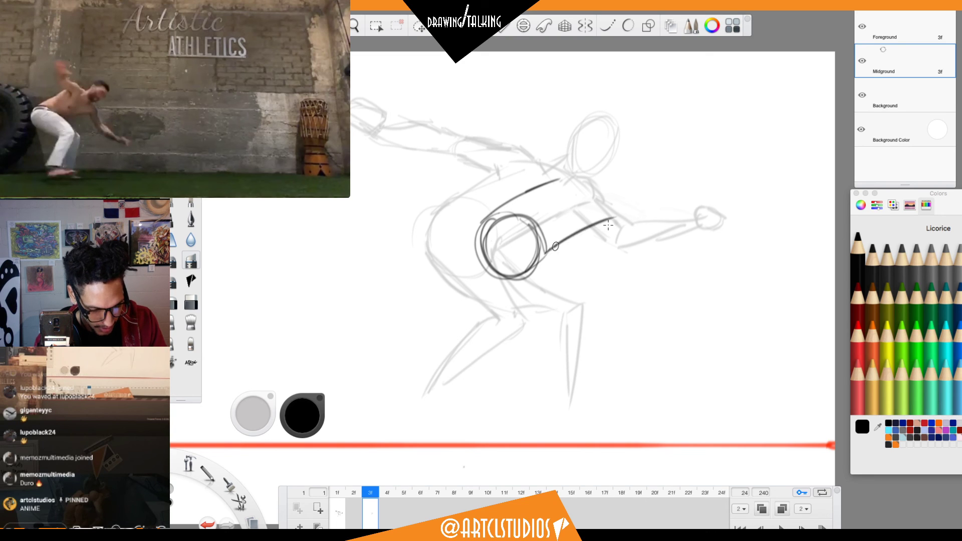
{"action": "left_click_drag", "start_coordinate": [564, 246], "coordinate": [626, 221]}
{"action": "left_click_drag", "start_coordinate": [559, 179], "coordinate": [624, 221]}
{"action": "mouse_move", "coordinate": [583, 193]}
{"action": "left_mouse_down"}
{"action": "mouse_move", "coordinate": [548, 179]}
{"action": "mouse_move", "coordinate": [482, 222]}
{"action": "left_mouse_up"}
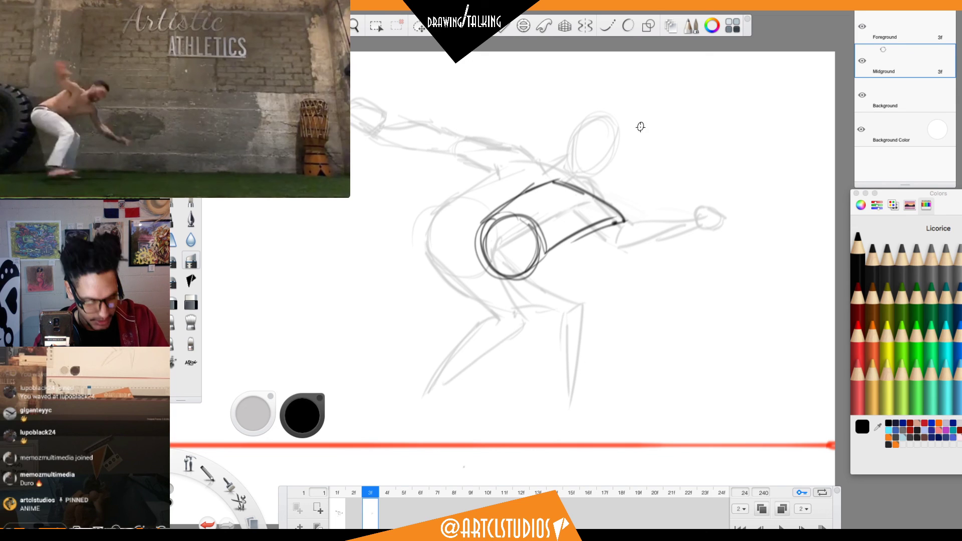
Block in the head oval, rear shoulder circle, raised rear hand and near thigh of the figure on frame 3.
{"action": "mouse_move", "coordinate": [624, 150]}
{"action": "left_mouse_down"}
{"action": "mouse_move", "coordinate": [632, 145]}
{"action": "mouse_move", "coordinate": [620, 199]}
{"action": "left_mouse_up"}
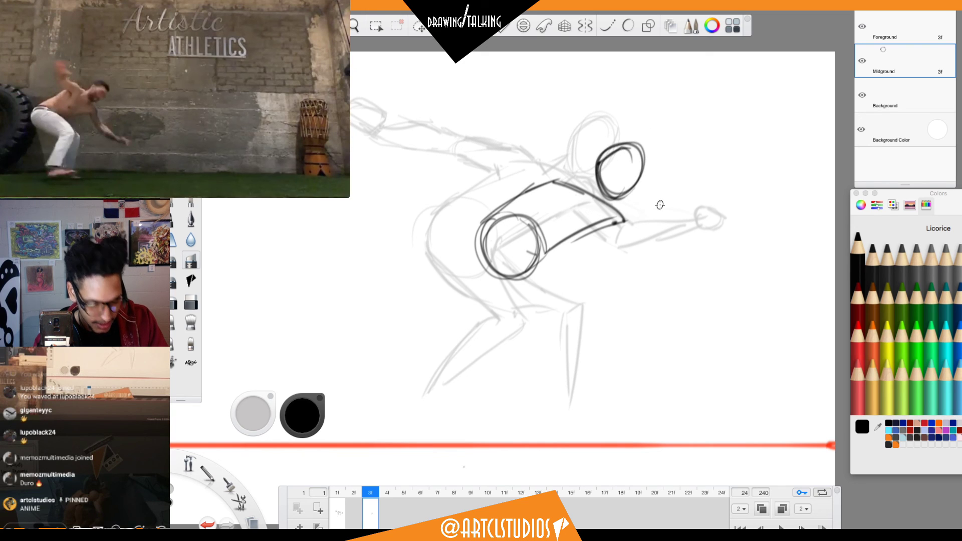
{"action": "mouse_move", "coordinate": [545, 171]}
{"action": "left_mouse_down"}
{"action": "mouse_move", "coordinate": [561, 181]}
{"action": "mouse_move", "coordinate": [536, 175]}
{"action": "mouse_move", "coordinate": [525, 186]}
{"action": "left_mouse_up"}
{"action": "mouse_move", "coordinate": [495, 130]}
{"action": "left_mouse_down"}
{"action": "mouse_move", "coordinate": [522, 125]}
{"action": "mouse_move", "coordinate": [518, 146]}
{"action": "mouse_move", "coordinate": [490, 133]}
{"action": "mouse_move", "coordinate": [496, 158]}
{"action": "left_mouse_up"}
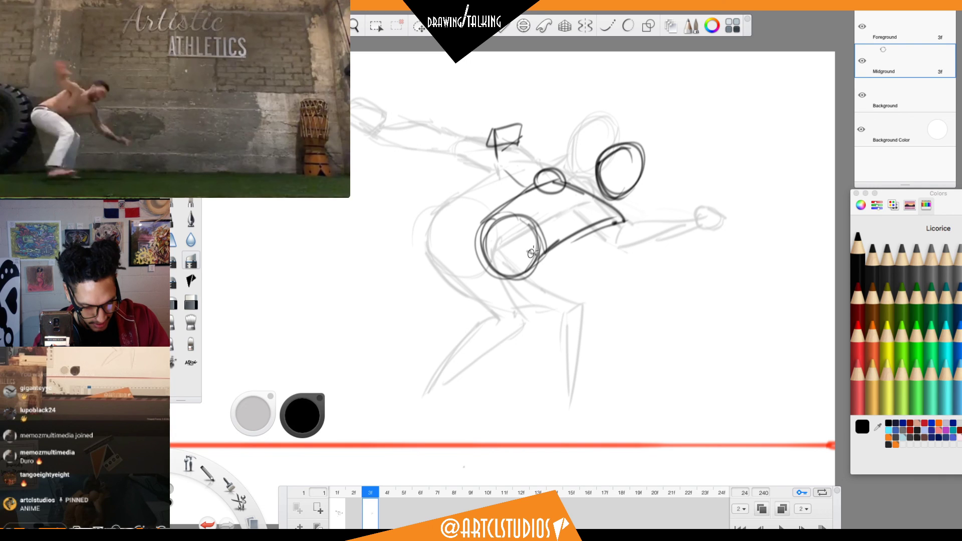
{"action": "left_click_drag", "start_coordinate": [543, 254], "coordinate": [581, 295]}
{"action": "mouse_move", "coordinate": [496, 258]}
{"action": "left_mouse_down"}
{"action": "mouse_move", "coordinate": [567, 304]}
{"action": "mouse_move", "coordinate": [585, 297]}
{"action": "left_mouse_up"}
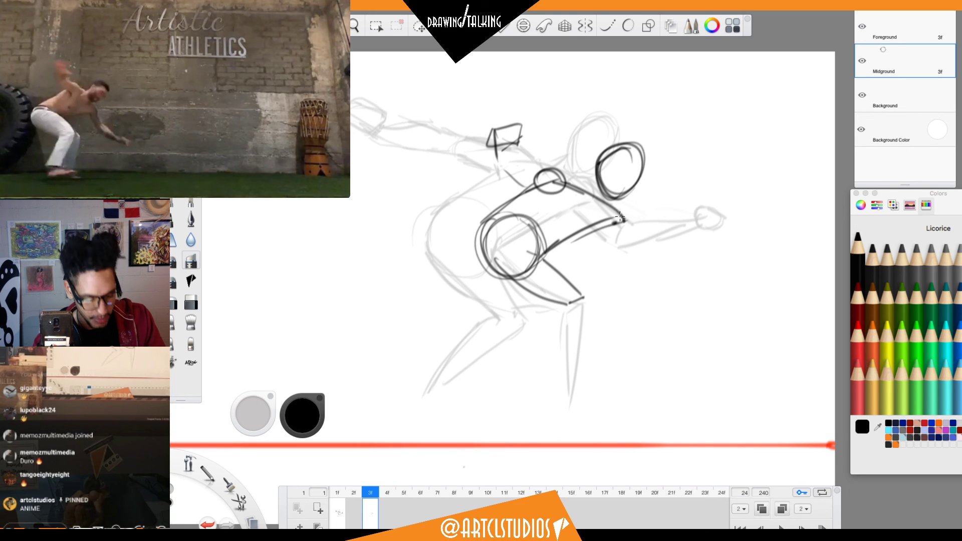
Sketch the forward shoulder joint and the upper arm angling down from the front of the torso.
{"action": "mouse_move", "coordinate": [625, 213]}
{"action": "left_mouse_down"}
{"action": "mouse_move", "coordinate": [605, 236]}
{"action": "mouse_move", "coordinate": [621, 262]}
{"action": "left_mouse_up"}
{"action": "left_click_drag", "start_coordinate": [602, 232], "coordinate": [633, 287]}
{"action": "left_click_drag", "start_coordinate": [623, 226], "coordinate": [644, 266]}
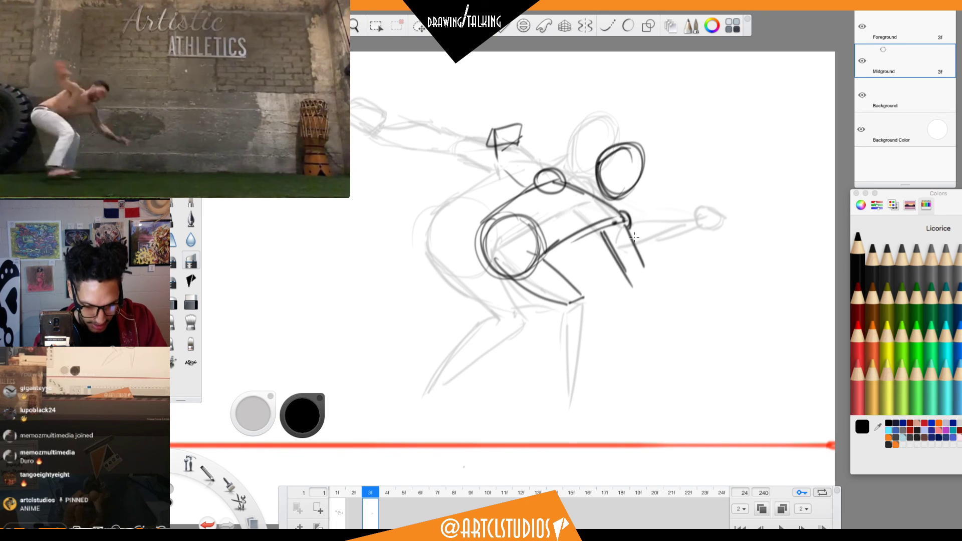
{"action": "left_click_drag", "start_coordinate": [624, 226], "coordinate": [643, 268]}
Erase the forward shoulder joint and the outer line of its upper arm, and redraw them with a closed elbow end.
{"action": "key", "text": "e"}
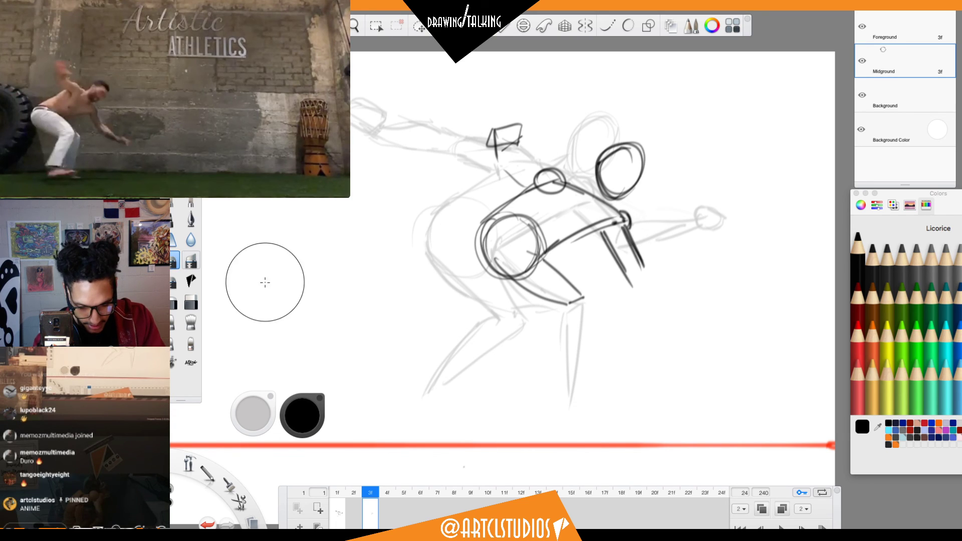
{"action": "mouse_move", "coordinate": [254, 413]}
{"action": "left_mouse_down"}
{"action": "mouse_move", "coordinate": [363, 421]}
{"action": "mouse_move", "coordinate": [333, 434]}
{"action": "left_mouse_up"}
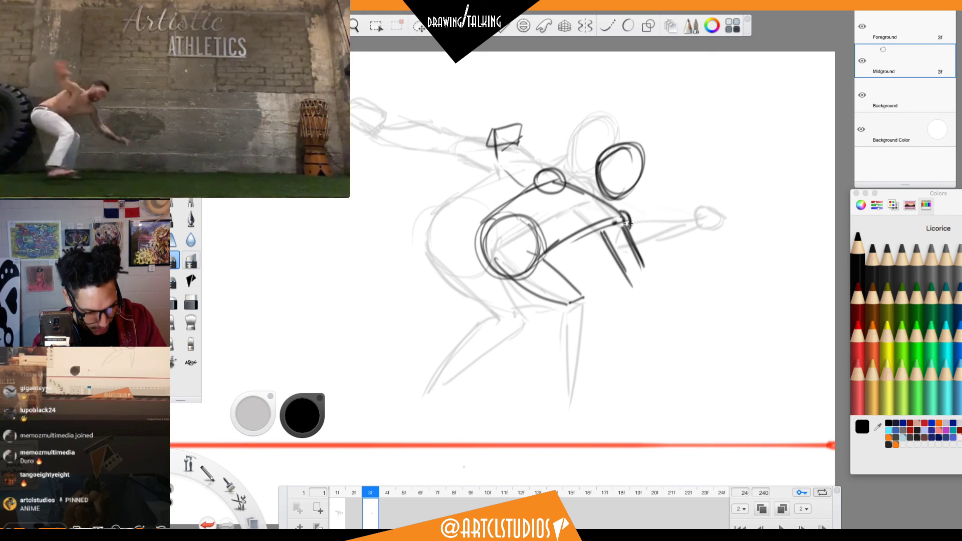
{"action": "left_click_drag", "start_coordinate": [627, 220], "coordinate": [638, 253]}
{"action": "key", "text": "s"}
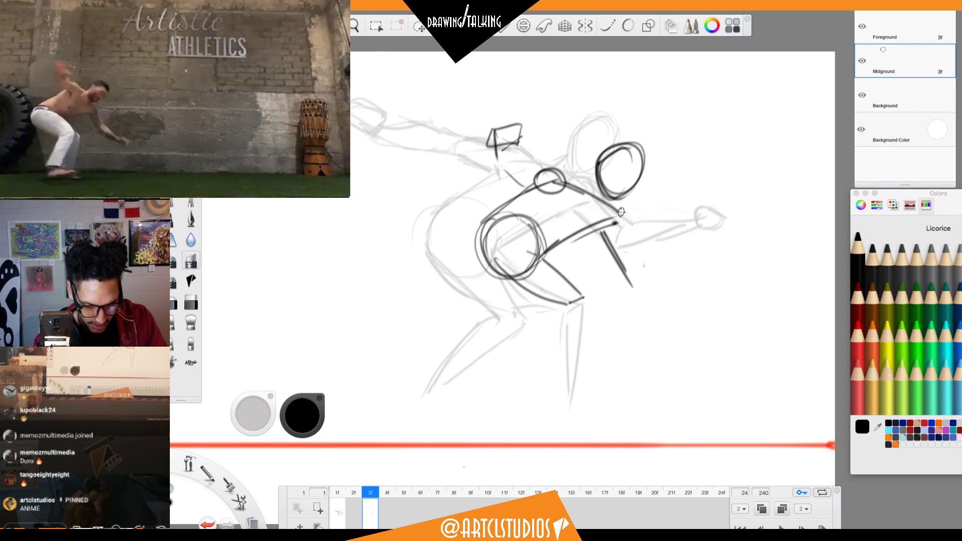
{"action": "mouse_move", "coordinate": [615, 209]}
{"action": "left_mouse_down"}
{"action": "mouse_move", "coordinate": [631, 223]}
{"action": "mouse_move", "coordinate": [624, 210]}
{"action": "mouse_move", "coordinate": [653, 210]}
{"action": "mouse_move", "coordinate": [656, 223]}
{"action": "mouse_move", "coordinate": [628, 214]}
{"action": "left_mouse_up"}
{"action": "key", "text": "e"}
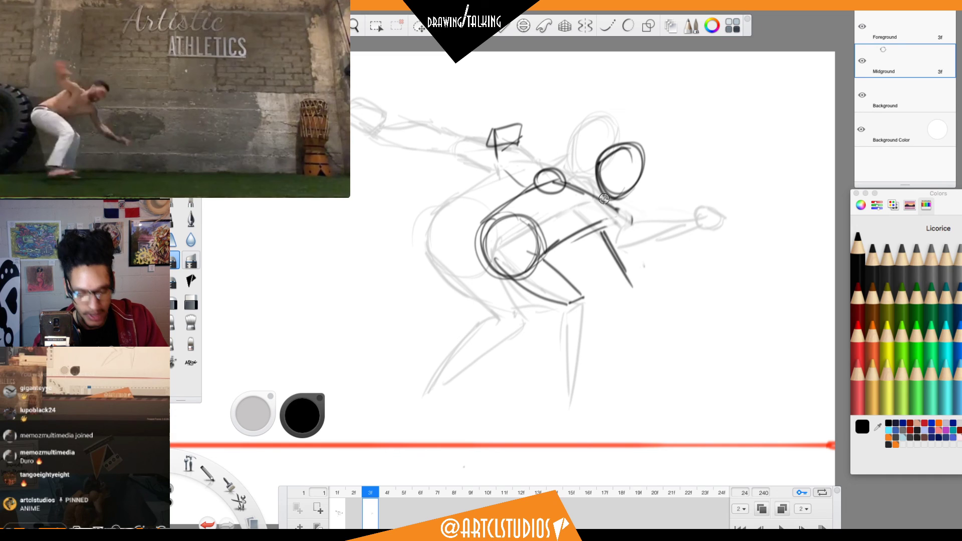
{"action": "key", "text": "space"}
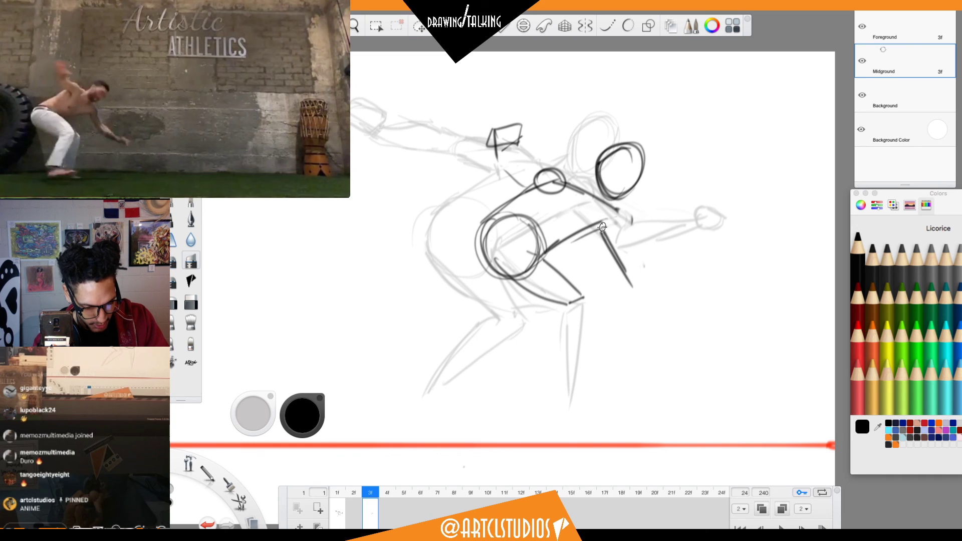
{"action": "mouse_move", "coordinate": [619, 210]}
{"action": "left_mouse_down"}
{"action": "mouse_move", "coordinate": [645, 262]}
{"action": "mouse_move", "coordinate": [629, 276]}
{"action": "left_mouse_up"}
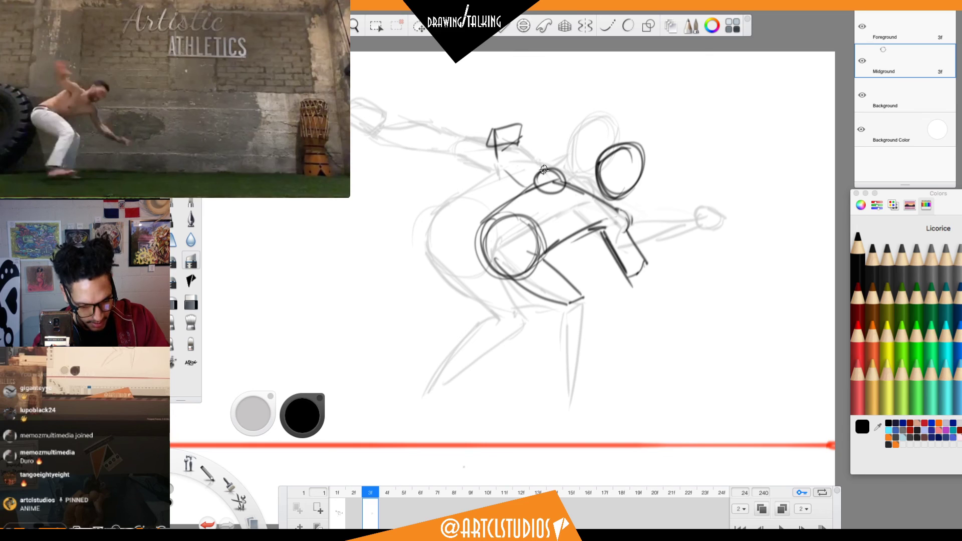
Sketch the rear upper arm back from the shoulder circle, and replace the blocky hand with a bent, raised forearm and hand.
{"action": "left_click_drag", "start_coordinate": [545, 171], "coordinate": [517, 164]}
{"action": "left_click_drag", "start_coordinate": [501, 166], "coordinate": [540, 192]}
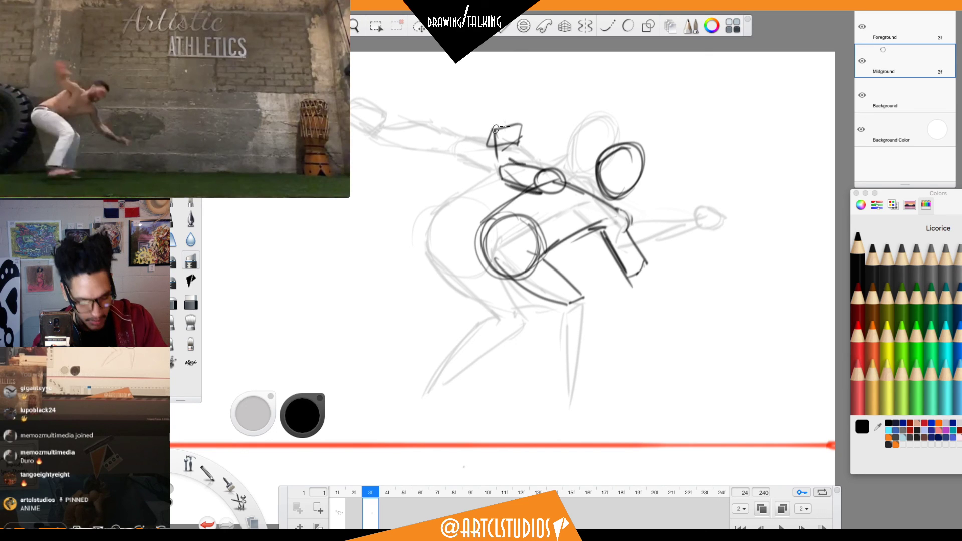
{"action": "mouse_move", "coordinate": [494, 136]}
{"action": "left_mouse_down"}
{"action": "mouse_move", "coordinate": [489, 163]}
{"action": "mouse_move", "coordinate": [504, 176]}
{"action": "left_mouse_up"}
{"action": "left_click_drag", "start_coordinate": [512, 133], "coordinate": [517, 170]}
{"action": "key", "text": "e"}
{"action": "mouse_move", "coordinate": [522, 125]}
{"action": "left_mouse_down"}
{"action": "mouse_move", "coordinate": [485, 142]}
{"action": "mouse_move", "coordinate": [511, 130]}
{"action": "left_mouse_up"}
{"action": "key", "text": "e"}
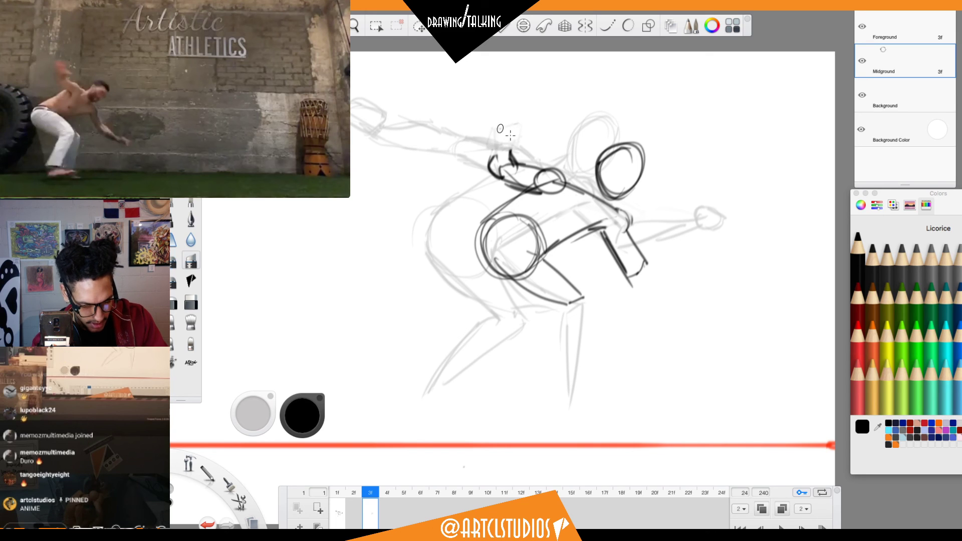
{"action": "mouse_move", "coordinate": [501, 111]}
{"action": "left_mouse_down"}
{"action": "mouse_move", "coordinate": [524, 118]}
{"action": "mouse_move", "coordinate": [505, 143]}
{"action": "mouse_move", "coordinate": [493, 116]}
{"action": "mouse_move", "coordinate": [523, 141]}
{"action": "mouse_move", "coordinate": [522, 131]}
{"action": "mouse_move", "coordinate": [490, 140]}
{"action": "mouse_move", "coordinate": [506, 178]}
{"action": "mouse_move", "coordinate": [511, 149]}
{"action": "left_mouse_up"}
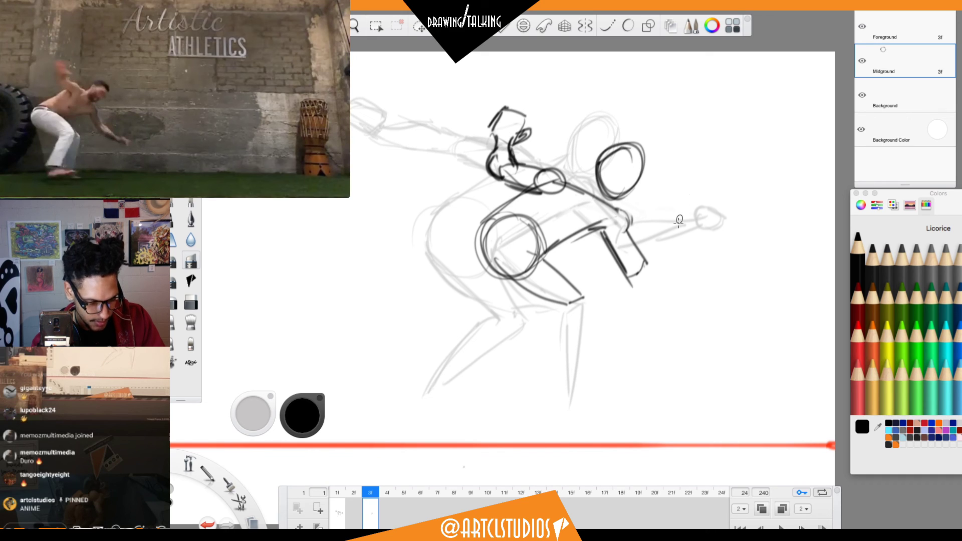
Sketch both bent legs down to the feet, and extend the forward arm with a forearm and fist reaching down.
{"action": "left_click_drag", "start_coordinate": [628, 234], "coordinate": [638, 264]}
{"action": "mouse_move", "coordinate": [583, 299]}
{"action": "left_mouse_down"}
{"action": "mouse_move", "coordinate": [556, 365]}
{"action": "mouse_move", "coordinate": [557, 313]}
{"action": "mouse_move", "coordinate": [546, 367]}
{"action": "left_mouse_up"}
{"action": "mouse_move", "coordinate": [556, 367]}
{"action": "left_mouse_down"}
{"action": "mouse_move", "coordinate": [545, 391]}
{"action": "mouse_move", "coordinate": [564, 399]}
{"action": "left_mouse_up"}
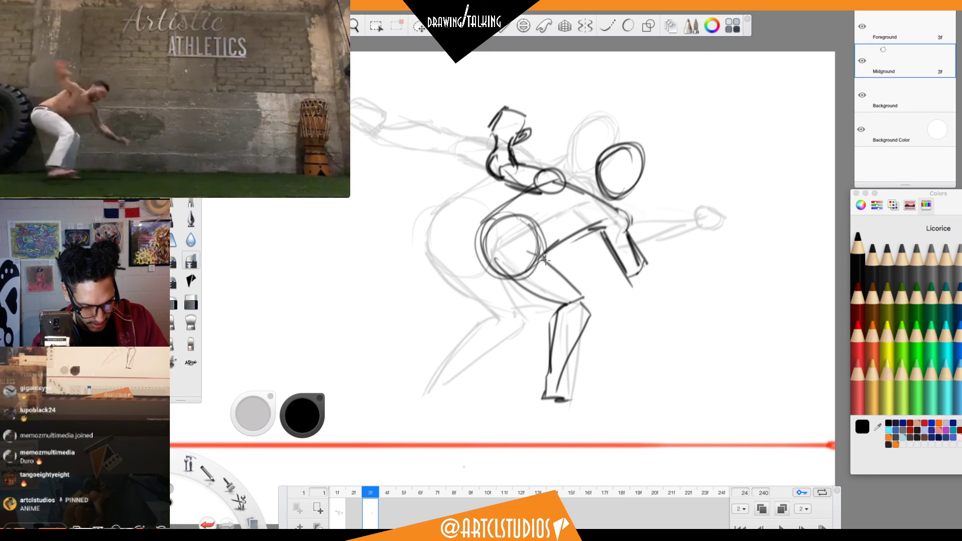
{"action": "mouse_move", "coordinate": [544, 251]}
{"action": "left_mouse_down"}
{"action": "mouse_move", "coordinate": [513, 220]}
{"action": "mouse_move", "coordinate": [518, 234]}
{"action": "mouse_move", "coordinate": [492, 229]}
{"action": "mouse_move", "coordinate": [523, 233]}
{"action": "mouse_move", "coordinate": [502, 223]}
{"action": "mouse_move", "coordinate": [541, 247]}
{"action": "mouse_move", "coordinate": [539, 236]}
{"action": "mouse_move", "coordinate": [574, 229]}
{"action": "mouse_move", "coordinate": [580, 299]}
{"action": "mouse_move", "coordinate": [598, 307]}
{"action": "mouse_move", "coordinate": [581, 409]}
{"action": "left_mouse_up"}
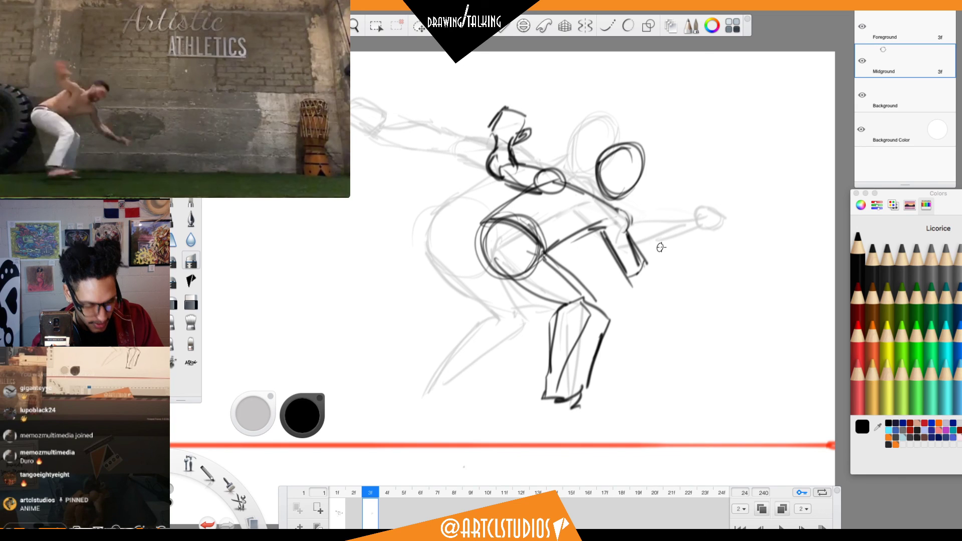
{"action": "left_click_drag", "start_coordinate": [644, 266], "coordinate": [702, 289]}
{"action": "mouse_move", "coordinate": [633, 285]}
{"action": "left_mouse_down"}
{"action": "mouse_move", "coordinate": [712, 297]}
{"action": "mouse_move", "coordinate": [715, 307]}
{"action": "mouse_move", "coordinate": [722, 296]}
{"action": "mouse_move", "coordinate": [729, 307]}
{"action": "left_mouse_up"}
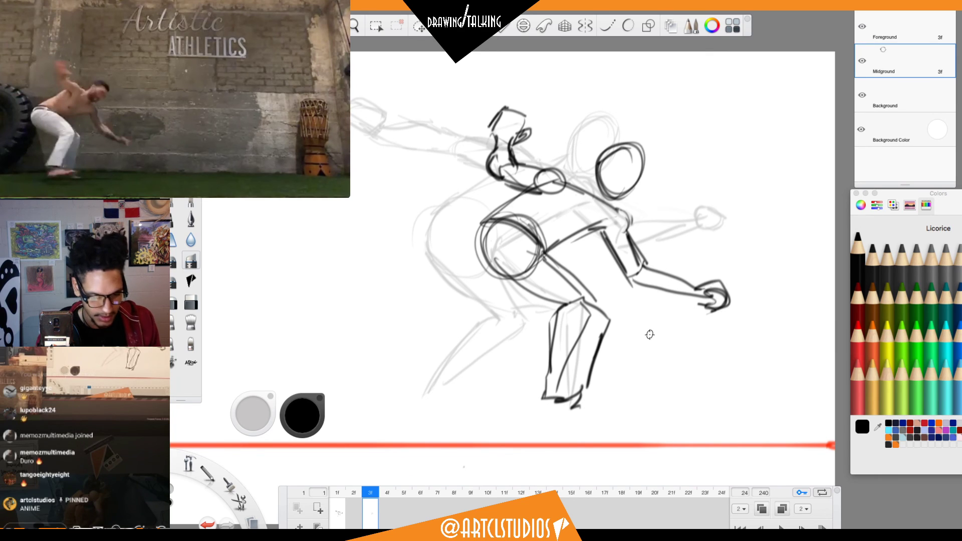
Flip back and forth between the first pose and the frame 3 pose to check the motion.
{"action": "key", "text": "comma"}
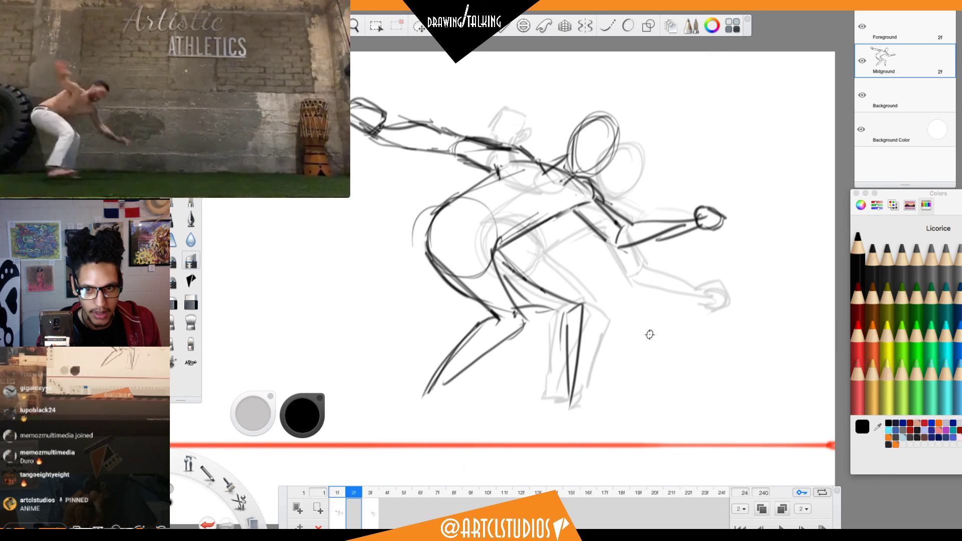
{"action": "key", "text": "period"}
{"action": "key", "text": "comma"}
{"action": "key", "text": "period"}
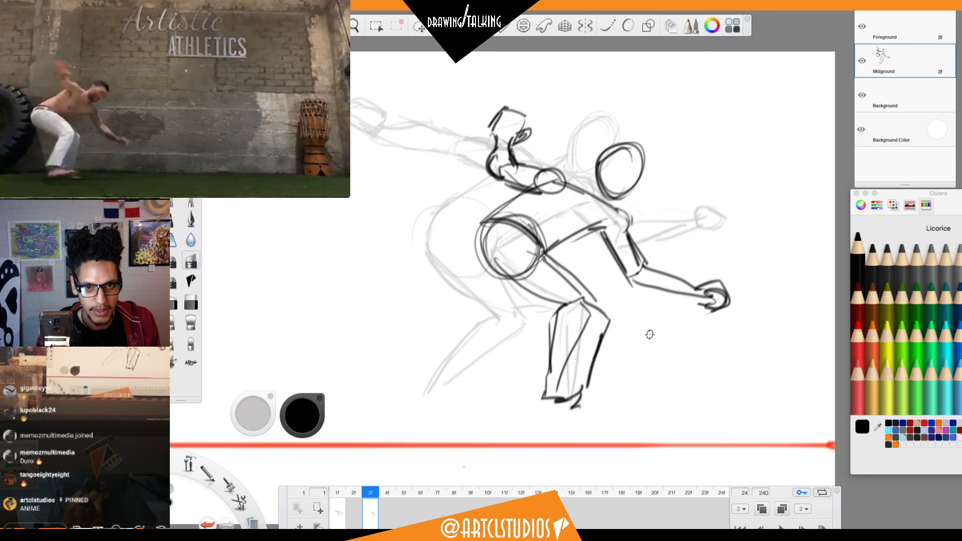
{"action": "key", "text": "comma"}
{"action": "key", "text": "period"}
{"action": "key", "text": "comma"}
{"action": "key", "text": "period"}
{"action": "key", "text": "comma"}
{"action": "key", "text": "period"}
{"action": "key", "text": "period"}
{"action": "key", "text": "period"}
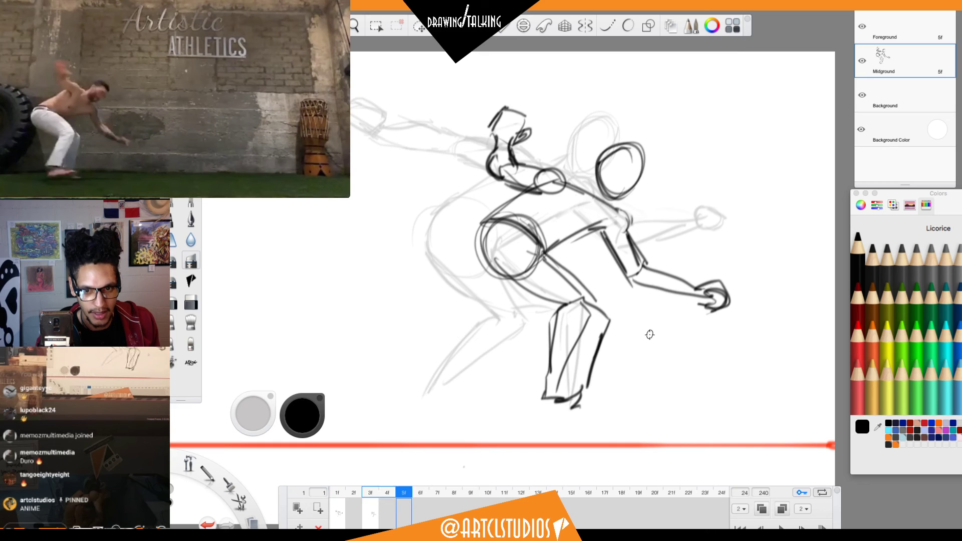
{"action": "key", "text": "comma"}
{"action": "key", "text": "comma"}
{"action": "key", "text": "comma"}
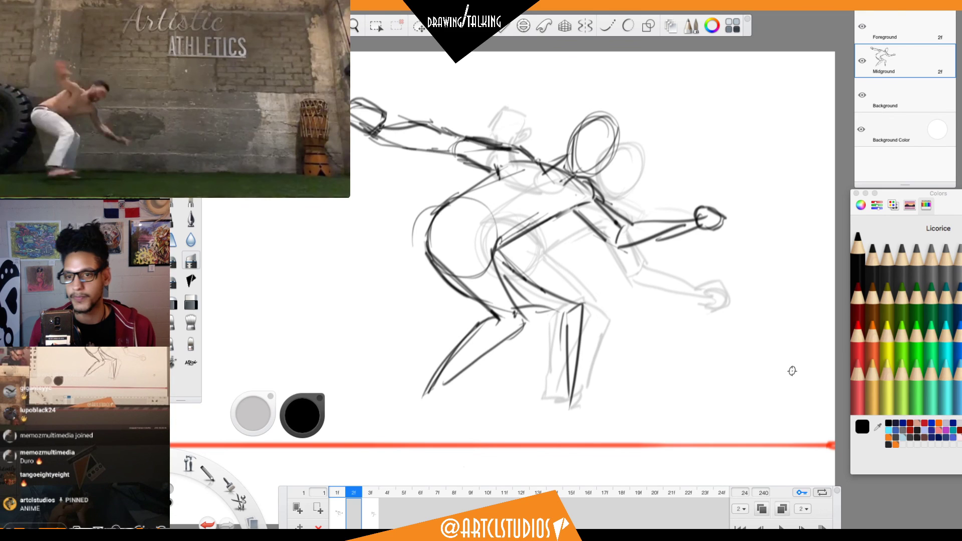
{"action": "scroll", "coordinate": [317, 459], "scroll_direction": "down", "scroll_amount": 1}
{"action": "left_click", "coordinate": [173, 240]}
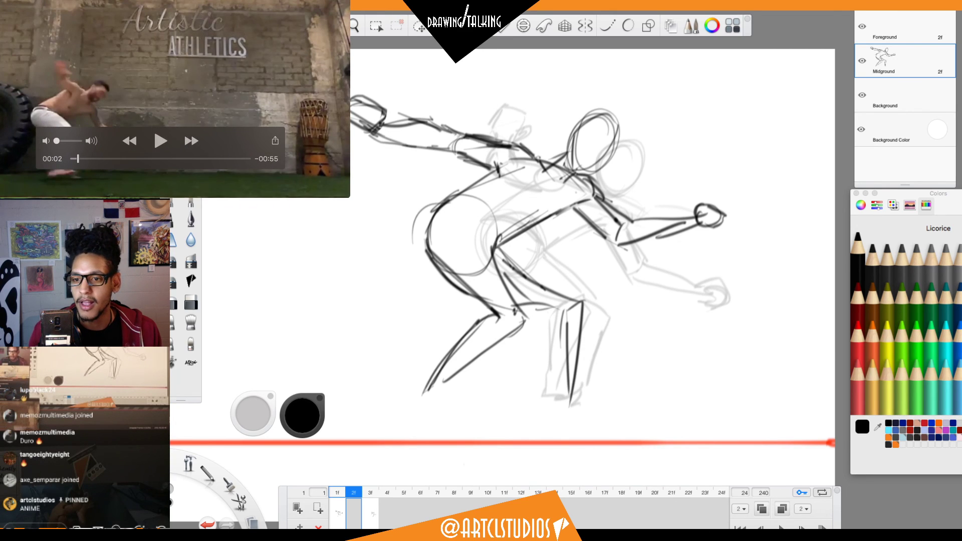
{"action": "key", "text": "Tab"}
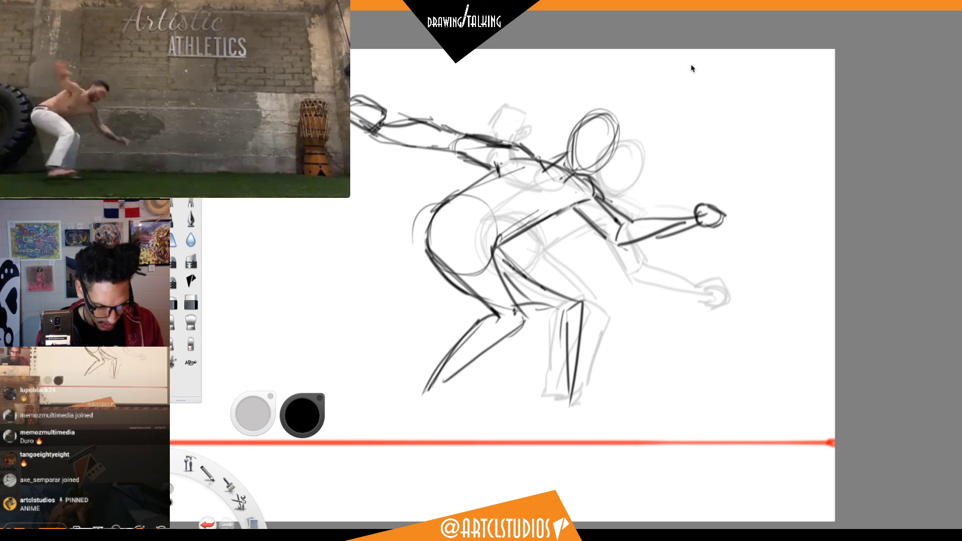
{"action": "left_click", "coordinate": [832, 296]}
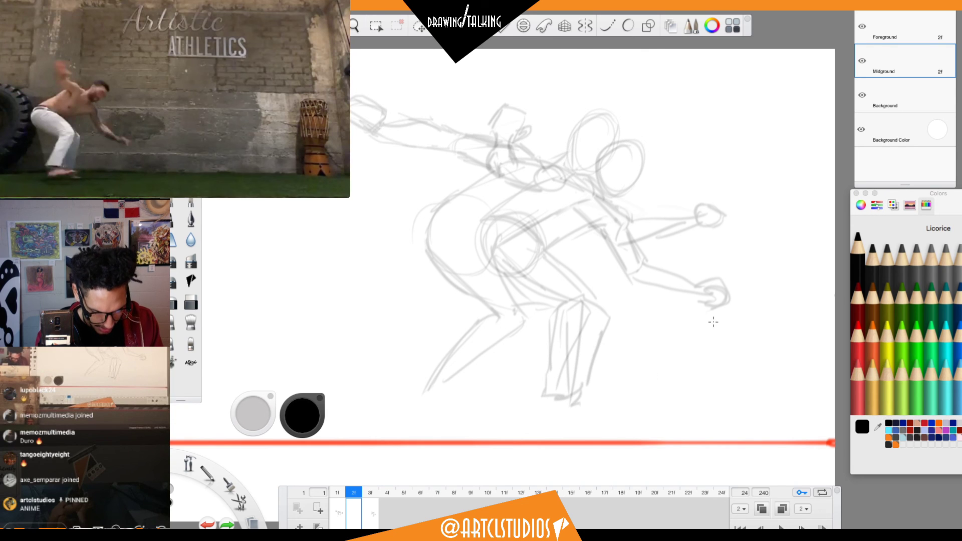
{"action": "key", "text": "super+z"}
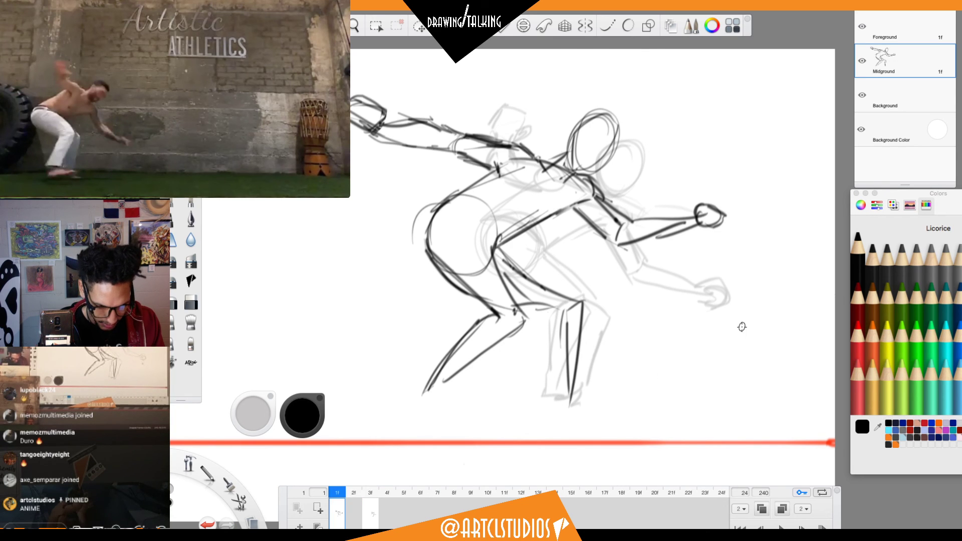
{"action": "key", "text": "super+shift+z"}
Compare the poses on frames 1 and 3 again, ending on frame 5.
{"action": "key", "text": "comma"}
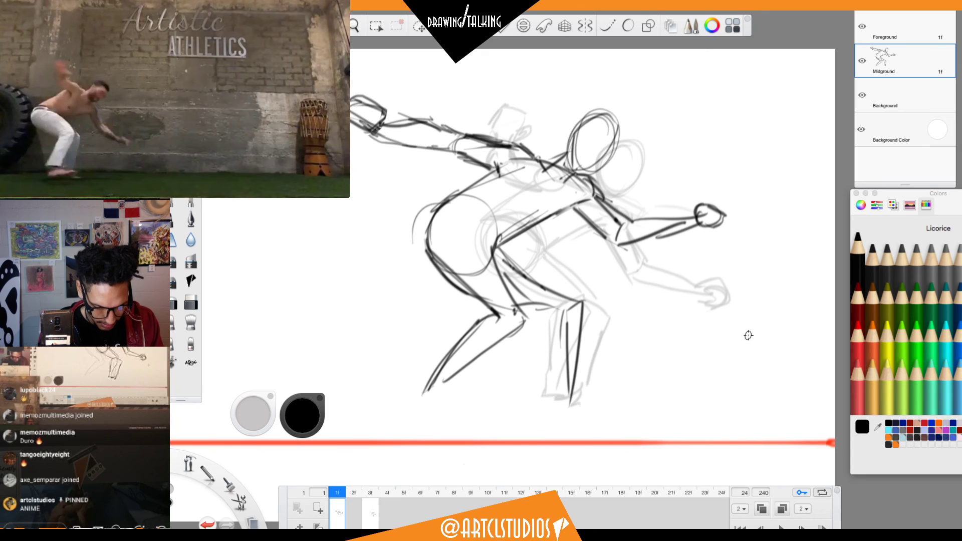
{"action": "key", "text": "period"}
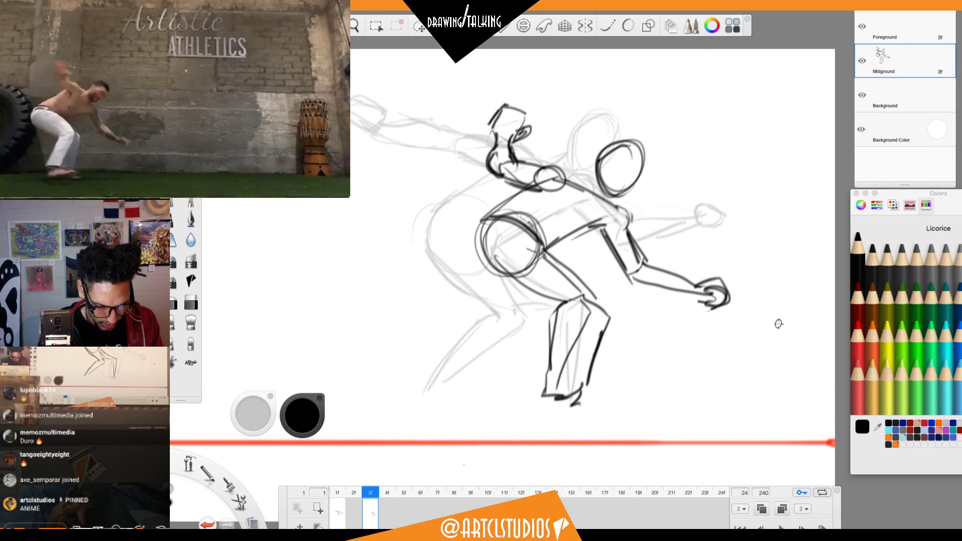
{"action": "key", "text": "comma"}
{"action": "key", "text": "period"}
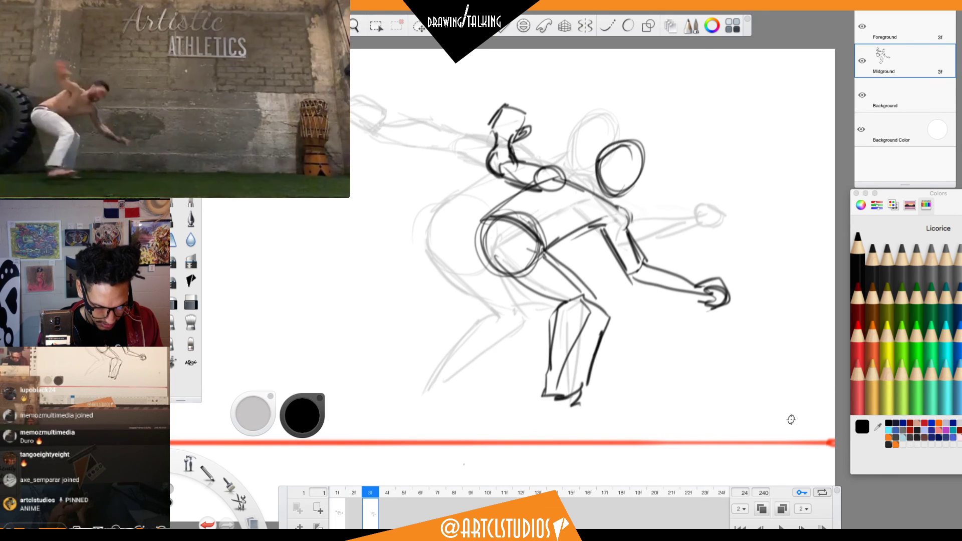
{"action": "key", "text": "period"}
{"action": "key", "text": "period"}
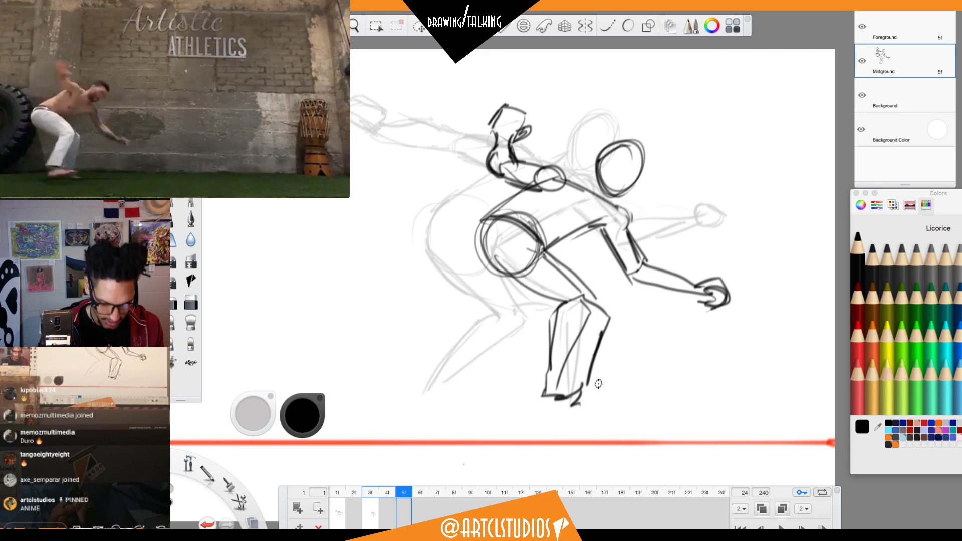
{"action": "key", "text": "comma"}
{"action": "key", "text": "comma"}
{"action": "key", "text": "period"}
{"action": "key", "text": "period"}
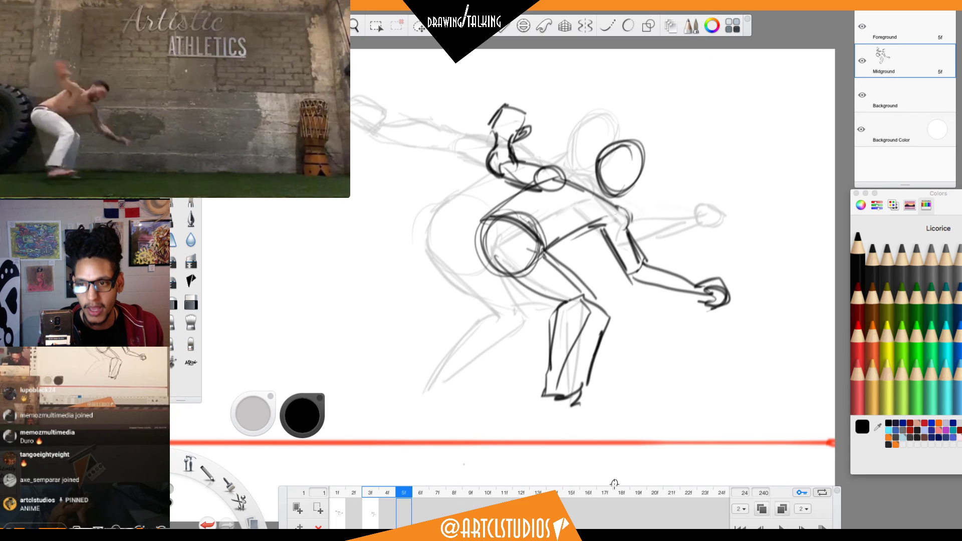
Scrub the reference video to the bent-over pose with the hands near the ground, and add a blank keyframe on frame 5.
{"action": "mouse_move", "coordinate": [160, 140]}
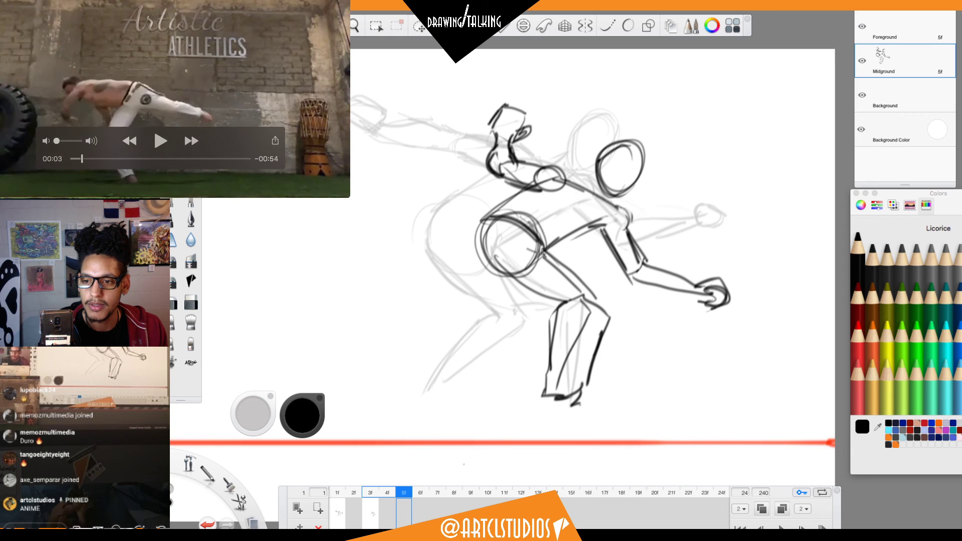
{"action": "left_click_drag", "start_coordinate": [81, 159], "coordinate": [79, 159]}
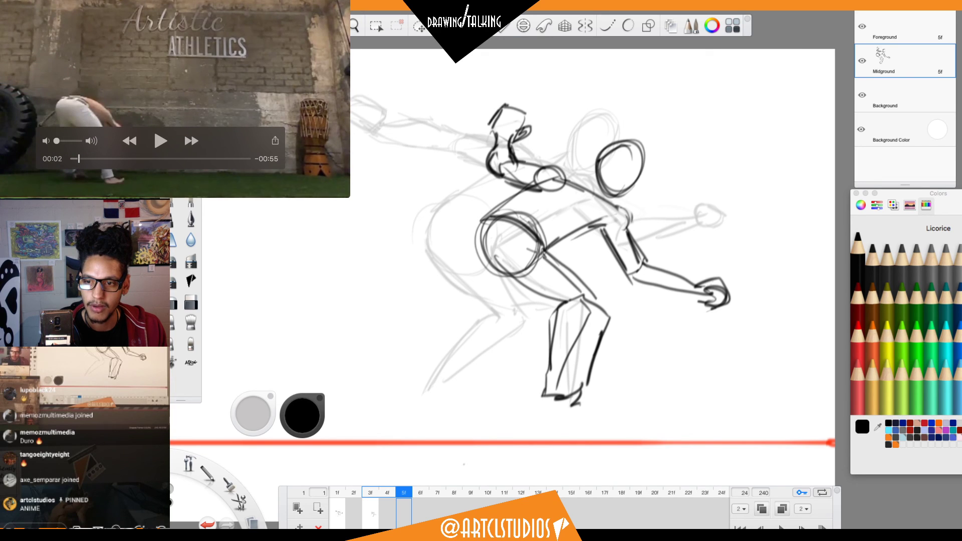
{"action": "key", "text": "super+Tab"}
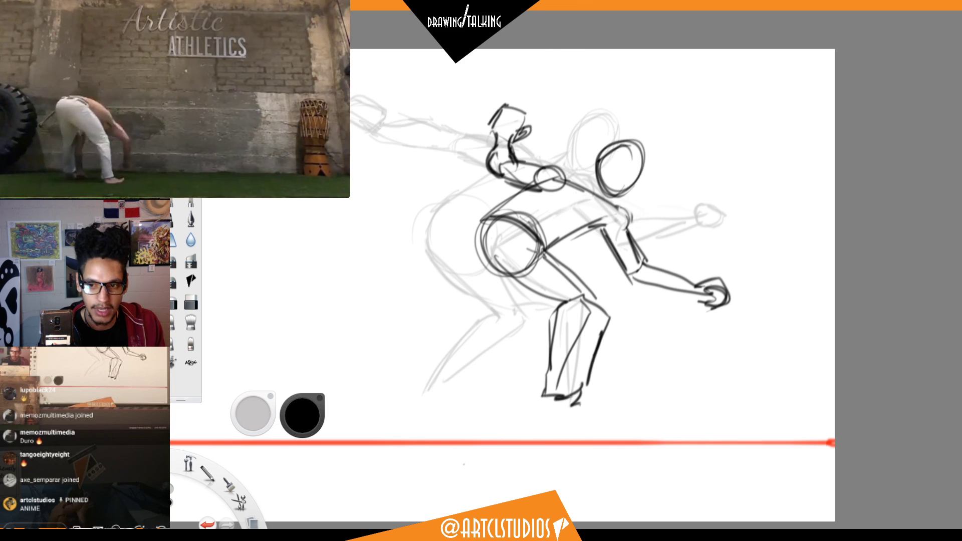
{"action": "key", "text": "Tab"}
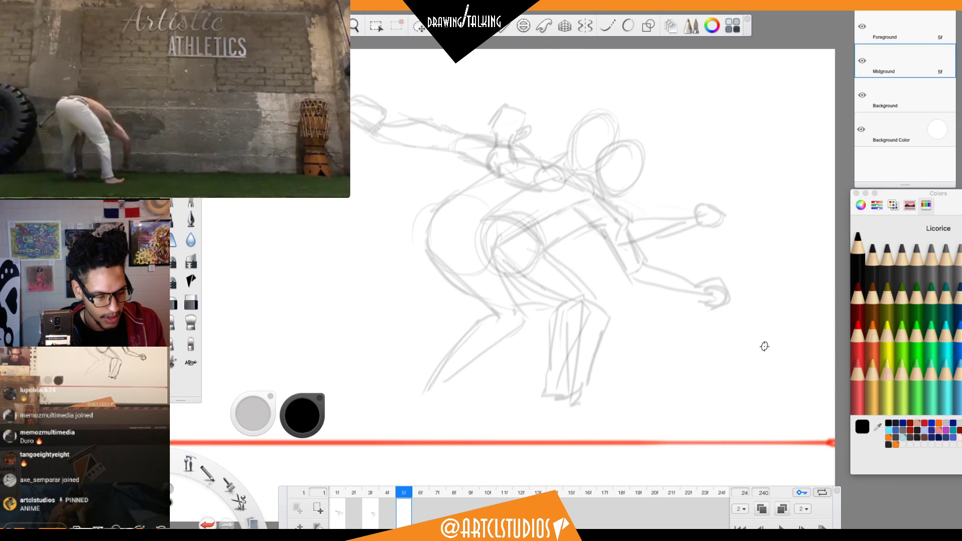
Select frame 1 and move its whole figure backward, away from the frame 3 pose.
{"action": "left_click", "coordinate": [336, 501]}
{"action": "left_click", "coordinate": [635, 301], "text": "alt"}
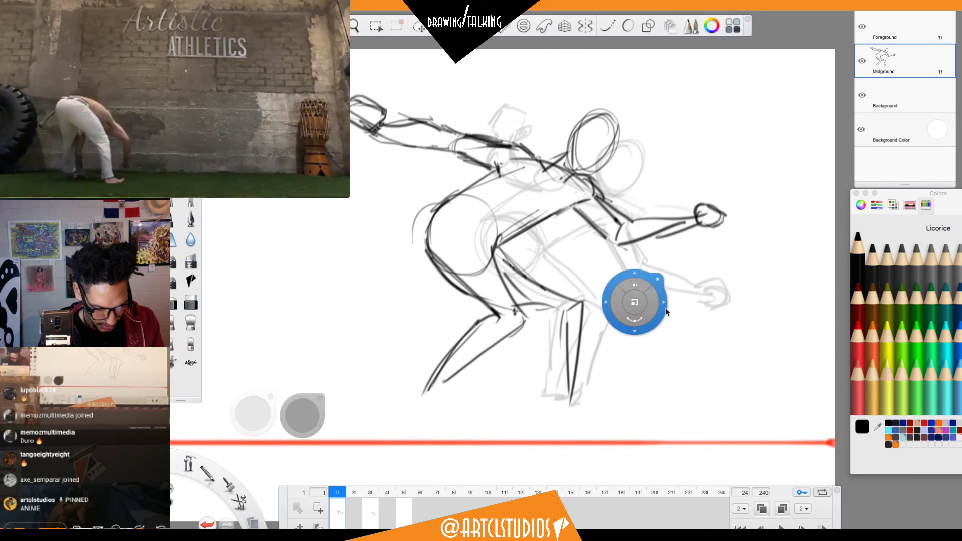
{"action": "left_click_drag", "start_coordinate": [649, 312], "coordinate": [599, 307]}
{"action": "key", "text": "Escape"}
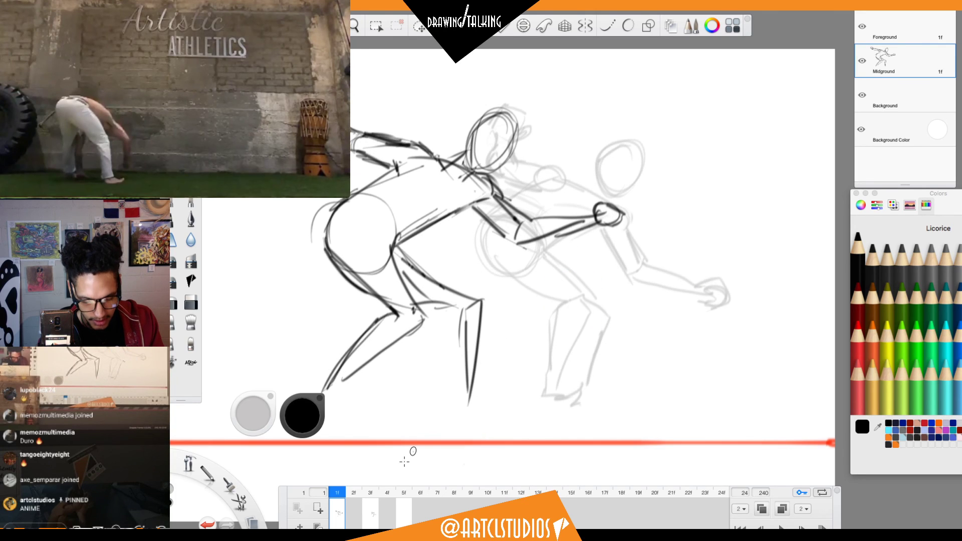
Move the whole figure on frame 3 backward so that it overlaps the frame 1 pose.
{"action": "left_click", "coordinate": [371, 504]}
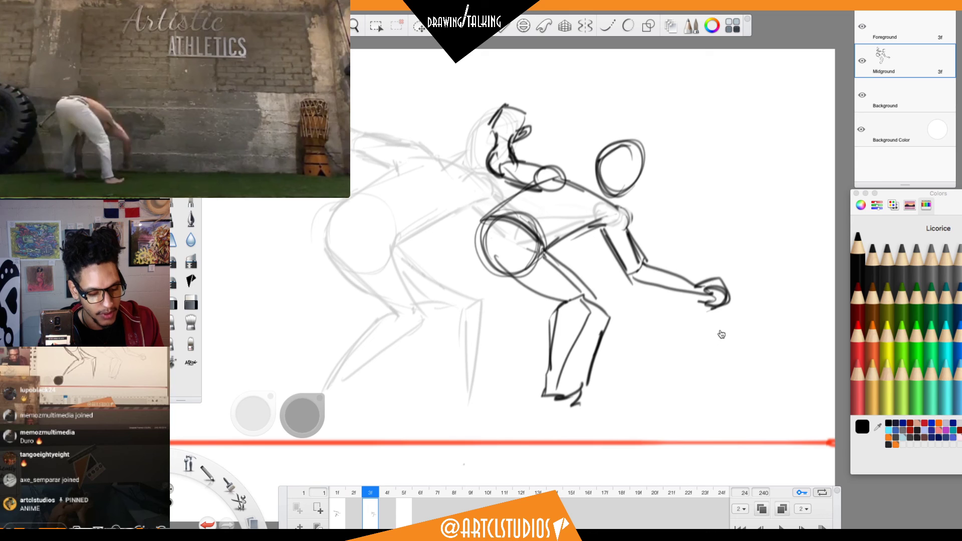
{"action": "key", "text": "v"}
{"action": "left_click_drag", "start_coordinate": [725, 326], "coordinate": [644, 329]}
{"action": "key", "text": "Escape"}
Flip between the repositioned frame 3 figure and the blank frame 5 to check the spacing.
{"action": "left_click", "coordinate": [408, 510]}
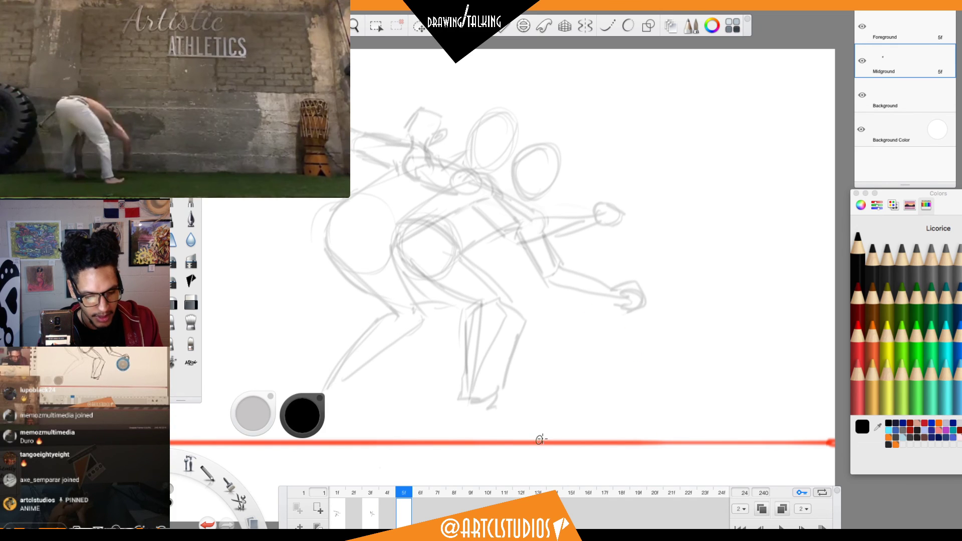
{"action": "key", "text": "Left"}
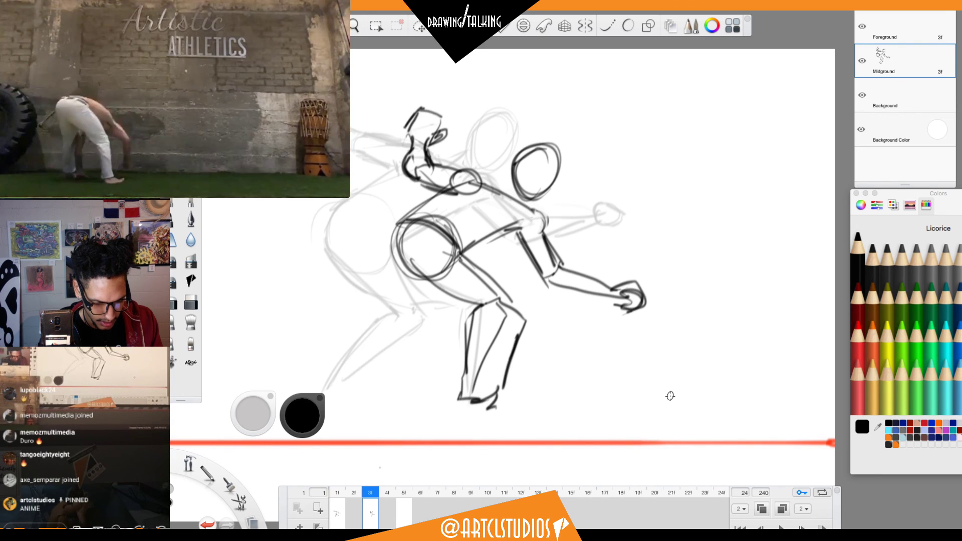
{"action": "key", "text": "Right"}
{"action": "key", "text": "Right"}
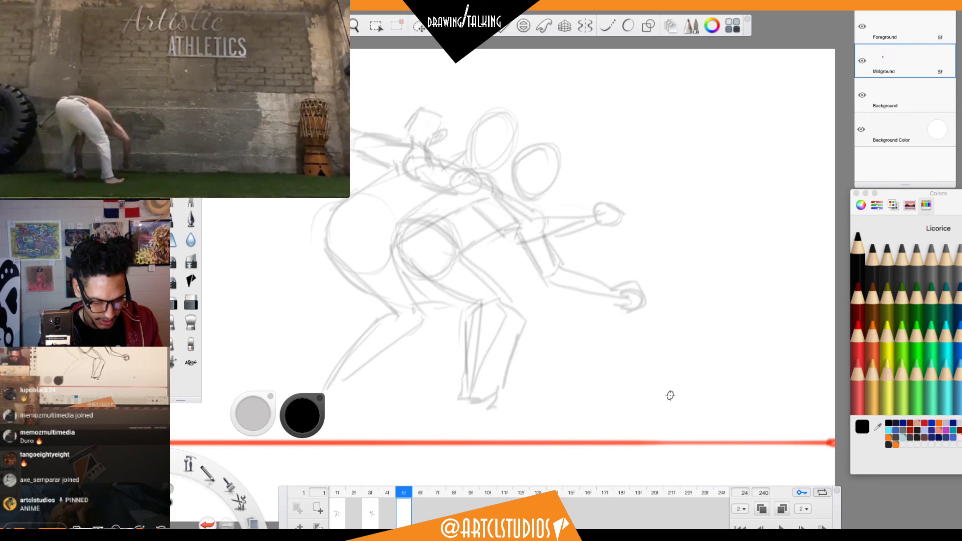
On frame 5 of the Midground layer, sketch a circle for the hips and the first short thigh lines below it.
{"action": "left_click", "coordinate": [904, 59]}
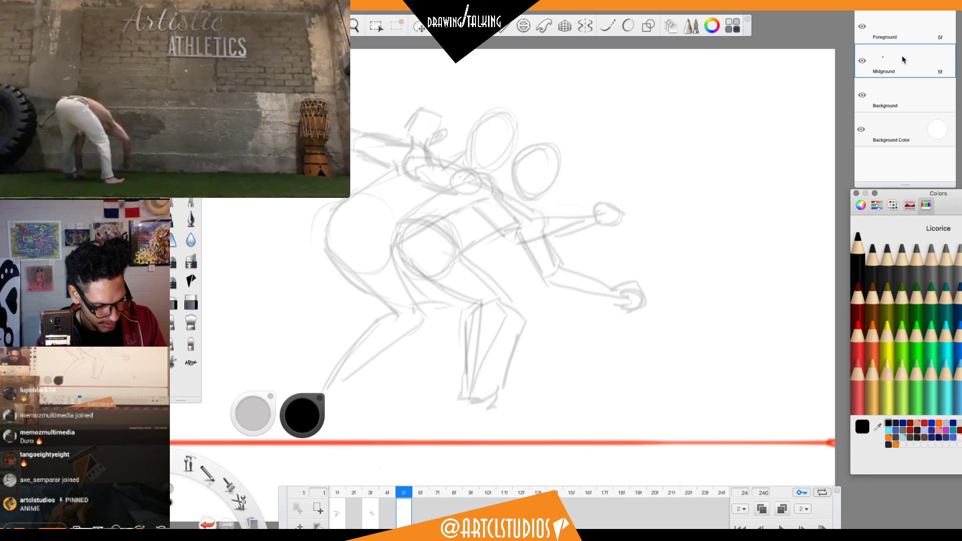
{"action": "left_click", "coordinate": [904, 62]}
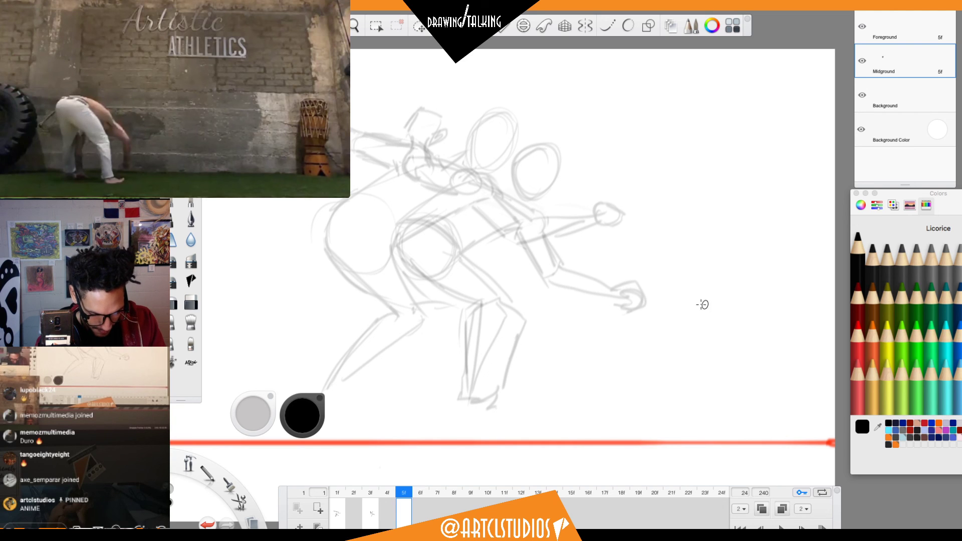
{"action": "left_click", "coordinate": [875, 79]}
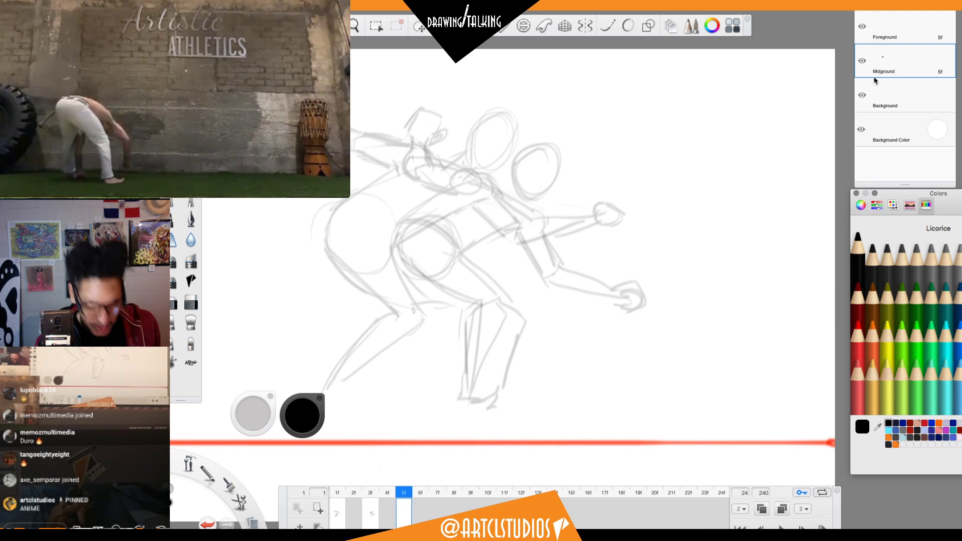
{"action": "left_click", "coordinate": [499, 268]}
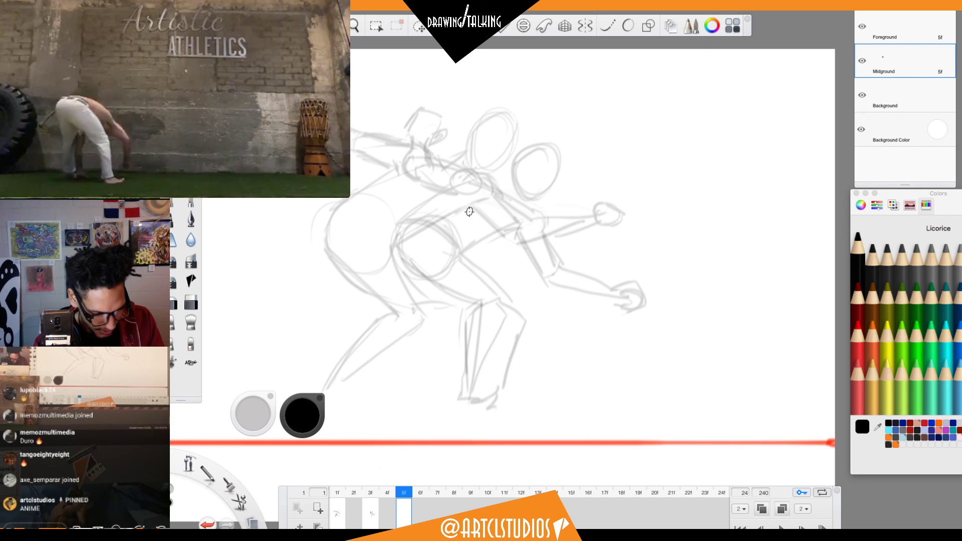
{"action": "mouse_move", "coordinate": [465, 213]}
{"action": "left_mouse_down"}
{"action": "mouse_move", "coordinate": [508, 225]}
{"action": "mouse_move", "coordinate": [456, 248]}
{"action": "mouse_move", "coordinate": [515, 216]}
{"action": "mouse_move", "coordinate": [466, 206]}
{"action": "mouse_move", "coordinate": [505, 208]}
{"action": "mouse_move", "coordinate": [492, 190]}
{"action": "left_mouse_up"}
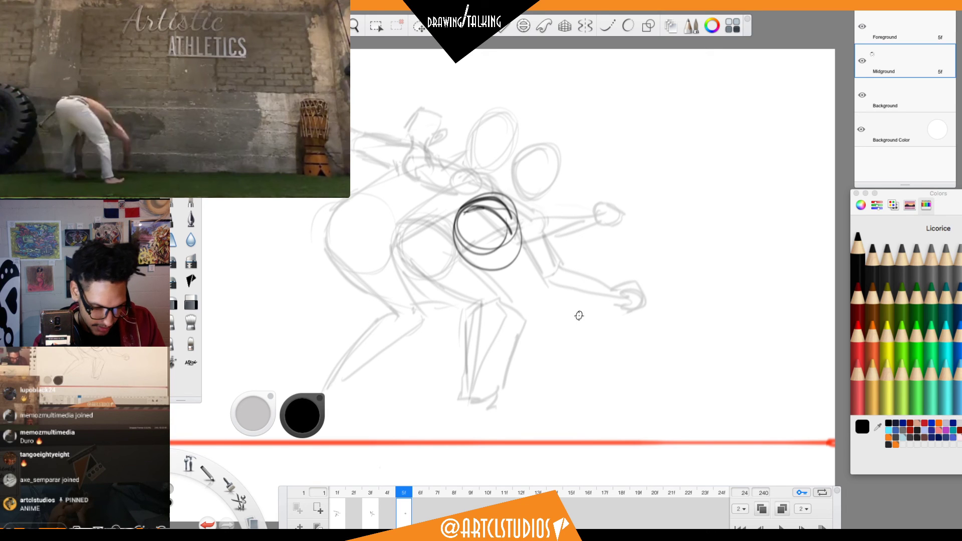
{"action": "left_click_drag", "start_coordinate": [474, 268], "coordinate": [499, 263]}
{"action": "mouse_move", "coordinate": [518, 210]}
{"action": "left_mouse_down"}
{"action": "mouse_move", "coordinate": [557, 278]}
{"action": "mouse_move", "coordinate": [542, 264]}
{"action": "mouse_move", "coordinate": [529, 288]}
{"action": "left_mouse_up"}
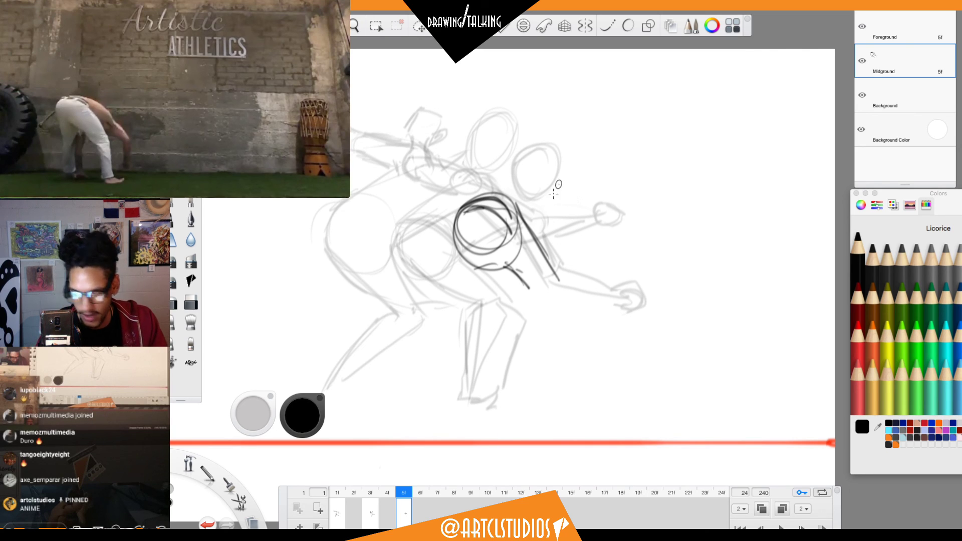
{"action": "left_click_drag", "start_coordinate": [475, 268], "coordinate": [465, 274]}
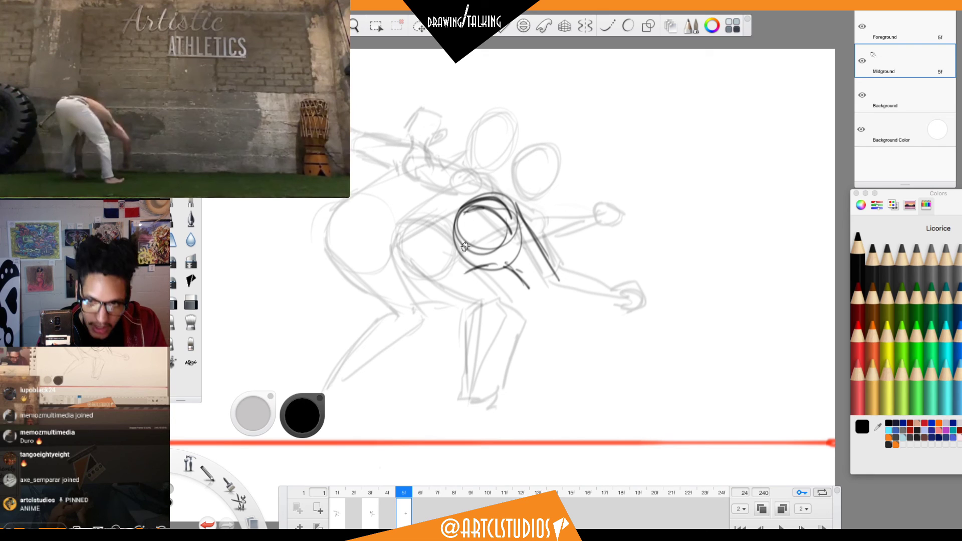
Sketch the front leg of the frame 5 figure from the hip through the knee down to a short foot line.
{"action": "left_click_drag", "start_coordinate": [518, 207], "coordinate": [563, 298]}
{"action": "mouse_move", "coordinate": [509, 268]}
{"action": "left_mouse_down"}
{"action": "mouse_move", "coordinate": [534, 299]}
{"action": "mouse_move", "coordinate": [545, 297]}
{"action": "mouse_move", "coordinate": [522, 284]}
{"action": "mouse_move", "coordinate": [535, 301]}
{"action": "mouse_move", "coordinate": [569, 316]}
{"action": "mouse_move", "coordinate": [563, 375]}
{"action": "left_mouse_up"}
{"action": "left_click_drag", "start_coordinate": [539, 298], "coordinate": [540, 394]}
{"action": "left_click_drag", "start_coordinate": [539, 341], "coordinate": [539, 396]}
{"action": "left_click_drag", "start_coordinate": [530, 406], "coordinate": [557, 401]}
{"action": "left_click_drag", "start_coordinate": [567, 317], "coordinate": [562, 388]}
Sketch the rear thigh from the hip to the knee and clean up the upper edge of the hip circle.
{"action": "left_click_drag", "start_coordinate": [489, 269], "coordinate": [466, 319]}
{"action": "mouse_move", "coordinate": [458, 236]}
{"action": "left_mouse_down"}
{"action": "mouse_move", "coordinate": [448, 336]}
{"action": "mouse_move", "coordinate": [495, 268]}
{"action": "left_mouse_up"}
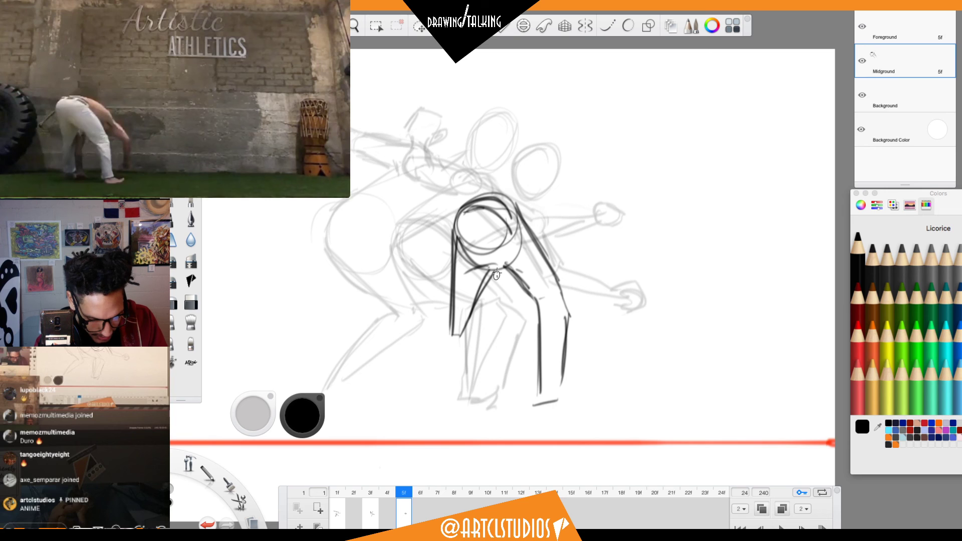
{"action": "mouse_move", "coordinate": [462, 215]}
{"action": "left_mouse_down"}
{"action": "mouse_move", "coordinate": [516, 214]}
{"action": "mouse_move", "coordinate": [546, 194]}
{"action": "mouse_move", "coordinate": [463, 206]}
{"action": "left_mouse_up"}
{"action": "key", "text": "e"}
{"action": "key", "text": "b"}
{"action": "mouse_move", "coordinate": [515, 190]}
{"action": "left_mouse_down"}
{"action": "mouse_move", "coordinate": [456, 218]}
{"action": "mouse_move", "coordinate": [526, 220]}
{"action": "left_mouse_up"}
{"action": "key", "text": "b"}
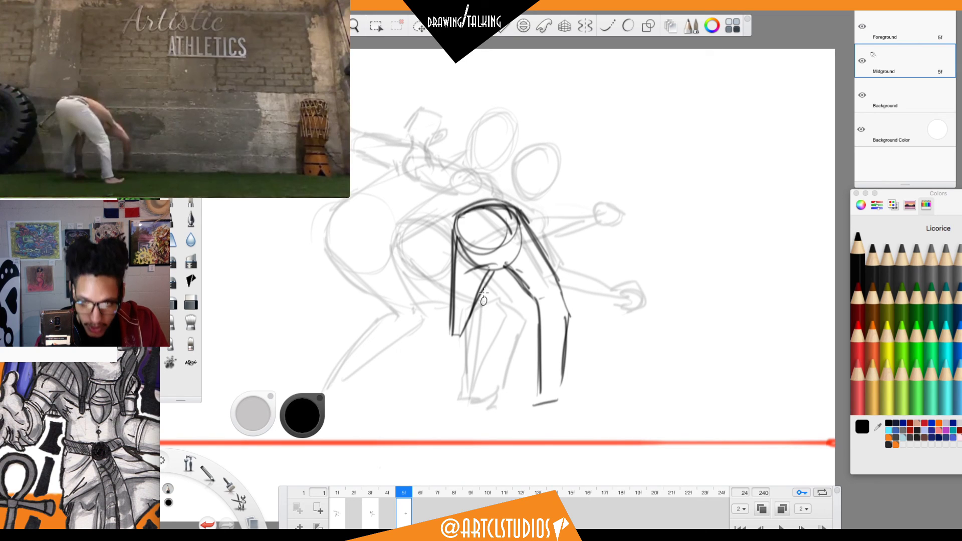
Draw the rear leg's shin and foot down to the ground, touching up its lines with the eraser and brush.
{"action": "mouse_move", "coordinate": [472, 320]}
{"action": "left_mouse_down"}
{"action": "mouse_move", "coordinate": [472, 348]}
{"action": "mouse_move", "coordinate": [472, 325]}
{"action": "mouse_move", "coordinate": [470, 380]}
{"action": "left_mouse_up"}
{"action": "mouse_move", "coordinate": [454, 332]}
{"action": "left_mouse_down"}
{"action": "mouse_move", "coordinate": [447, 396]}
{"action": "mouse_move", "coordinate": [471, 399]}
{"action": "left_mouse_up"}
{"action": "mouse_move", "coordinate": [473, 317]}
{"action": "left_mouse_down"}
{"action": "mouse_move", "coordinate": [471, 386]}
{"action": "mouse_move", "coordinate": [485, 368]}
{"action": "mouse_move", "coordinate": [470, 398]}
{"action": "left_mouse_up"}
{"action": "key", "text": "e"}
{"action": "key", "text": "s"}
{"action": "left_click_drag", "start_coordinate": [473, 346], "coordinate": [472, 400]}
{"action": "key", "text": "e"}
{"action": "key", "text": "s"}
Erase the upper outline of the hip circle and strengthen the inner line of the front thigh.
{"action": "mouse_move", "coordinate": [477, 204]}
{"action": "left_mouse_down"}
{"action": "mouse_move", "coordinate": [554, 222]}
{"action": "mouse_move", "coordinate": [456, 210]}
{"action": "mouse_move", "coordinate": [544, 214]}
{"action": "left_mouse_up"}
{"action": "key", "text": "e"}
{"action": "mouse_move", "coordinate": [501, 248]}
{"action": "left_mouse_down"}
{"action": "mouse_move", "coordinate": [493, 258]}
{"action": "mouse_move", "coordinate": [531, 295]}
{"action": "left_mouse_up"}
{"action": "key", "text": "e"}
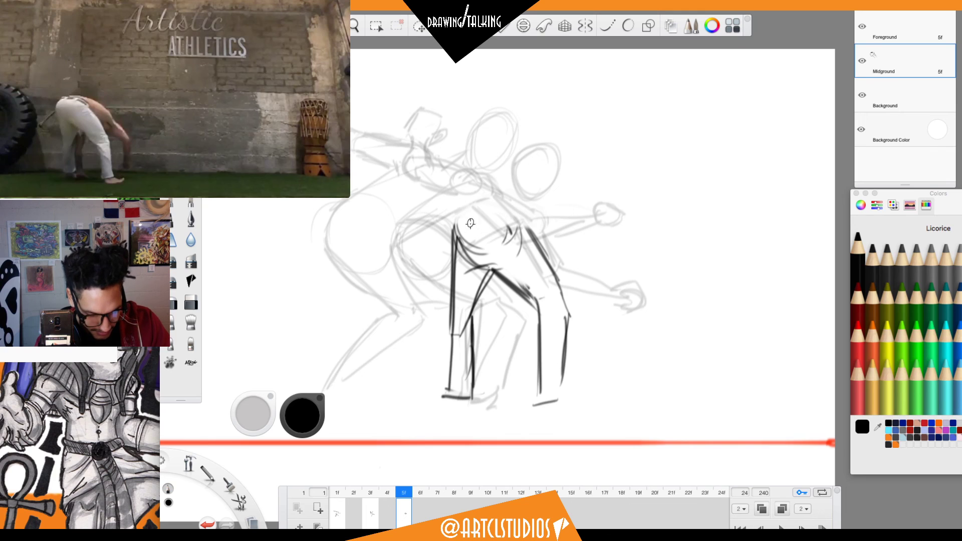
Redraw the waistline and the curved outer contour of the front leg, cleaning up the thigh and knee.
{"action": "mouse_move", "coordinate": [454, 228]}
{"action": "left_mouse_down"}
{"action": "mouse_move", "coordinate": [504, 223]}
{"action": "mouse_move", "coordinate": [544, 260]}
{"action": "left_mouse_up"}
{"action": "key", "text": "e"}
{"action": "mouse_move", "coordinate": [513, 229]}
{"action": "left_mouse_down"}
{"action": "mouse_move", "coordinate": [545, 278]}
{"action": "mouse_move", "coordinate": [548, 266]}
{"action": "left_mouse_up"}
{"action": "mouse_move", "coordinate": [509, 223]}
{"action": "left_mouse_down"}
{"action": "mouse_move", "coordinate": [551, 274]}
{"action": "mouse_move", "coordinate": [569, 325]}
{"action": "left_mouse_up"}
{"action": "key", "text": "e"}
{"action": "mouse_move", "coordinate": [525, 285]}
{"action": "left_mouse_down"}
{"action": "mouse_move", "coordinate": [542, 301]}
{"action": "mouse_move", "coordinate": [522, 283]}
{"action": "mouse_move", "coordinate": [473, 304]}
{"action": "mouse_move", "coordinate": [469, 317]}
{"action": "left_mouse_up"}
{"action": "key", "text": "s"}
{"action": "mouse_move", "coordinate": [523, 238]}
{"action": "left_mouse_down"}
{"action": "mouse_move", "coordinate": [565, 328]}
{"action": "mouse_move", "coordinate": [561, 381]}
{"action": "left_mouse_up"}
{"action": "left_click_drag", "start_coordinate": [537, 311], "coordinate": [533, 399]}
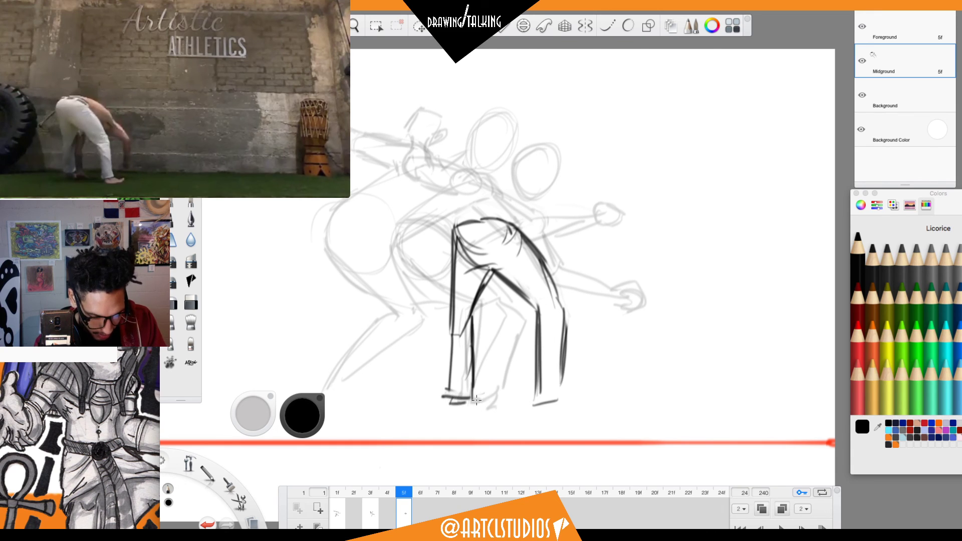
Sketch the back curving forward from the waist to the shoulder, with a short line for the armpit.
{"action": "mouse_move", "coordinate": [462, 220]}
{"action": "left_mouse_down"}
{"action": "mouse_move", "coordinate": [534, 217]}
{"action": "mouse_move", "coordinate": [555, 224]}
{"action": "mouse_move", "coordinate": [549, 232]}
{"action": "mouse_move", "coordinate": [542, 218]}
{"action": "mouse_move", "coordinate": [572, 263]}
{"action": "left_mouse_up"}
{"action": "mouse_move", "coordinate": [531, 220]}
{"action": "left_mouse_down"}
{"action": "mouse_move", "coordinate": [569, 268]}
{"action": "mouse_move", "coordinate": [614, 257]}
{"action": "left_mouse_up"}
{"action": "mouse_move", "coordinate": [563, 282]}
{"action": "left_mouse_down"}
{"action": "mouse_move", "coordinate": [615, 270]}
{"action": "mouse_move", "coordinate": [601, 272]}
{"action": "mouse_move", "coordinate": [616, 258]}
{"action": "mouse_move", "coordinate": [595, 272]}
{"action": "mouse_move", "coordinate": [601, 245]}
{"action": "mouse_move", "coordinate": [579, 240]}
{"action": "mouse_move", "coordinate": [568, 284]}
{"action": "left_mouse_up"}
{"action": "key", "text": "e"}
{"action": "key", "text": "b"}
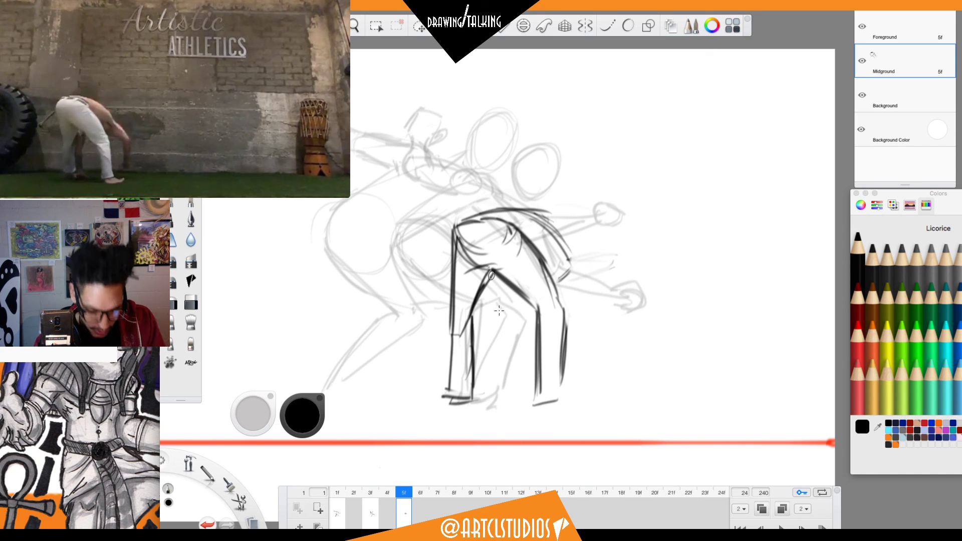
Sketch the far arm hanging between the legs, with its hand reaching down to foot level.
{"action": "left_click_drag", "start_coordinate": [478, 294], "coordinate": [494, 335]}
{"action": "mouse_move", "coordinate": [507, 284]}
{"action": "left_mouse_down"}
{"action": "mouse_move", "coordinate": [499, 330]}
{"action": "mouse_move", "coordinate": [490, 331]}
{"action": "mouse_move", "coordinate": [504, 309]}
{"action": "mouse_move", "coordinate": [494, 352]}
{"action": "mouse_move", "coordinate": [501, 301]}
{"action": "mouse_move", "coordinate": [489, 376]}
{"action": "left_mouse_up"}
{"action": "key", "text": "e"}
{"action": "key", "text": "b"}
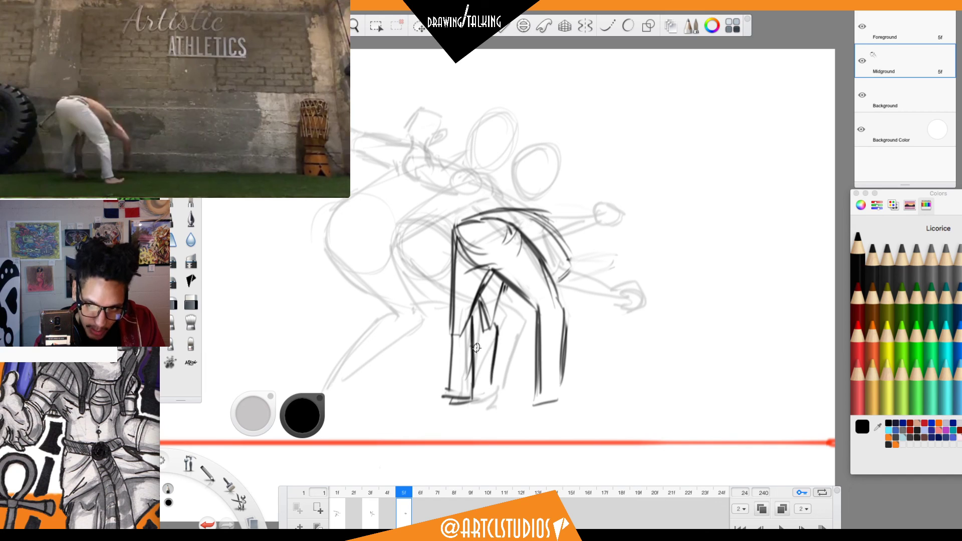
{"action": "mouse_move", "coordinate": [481, 326]}
{"action": "left_mouse_down"}
{"action": "mouse_move", "coordinate": [481, 385]}
{"action": "mouse_move", "coordinate": [501, 415]}
{"action": "left_mouse_up"}
Draw the near arm hanging from the shoulder with a circle for the hand, and fill out the front foot.
{"action": "mouse_move", "coordinate": [571, 260]}
{"action": "left_mouse_down"}
{"action": "mouse_move", "coordinate": [607, 295]}
{"action": "mouse_move", "coordinate": [569, 273]}
{"action": "mouse_move", "coordinate": [602, 300]}
{"action": "mouse_move", "coordinate": [573, 283]}
{"action": "mouse_move", "coordinate": [606, 307]}
{"action": "left_mouse_up"}
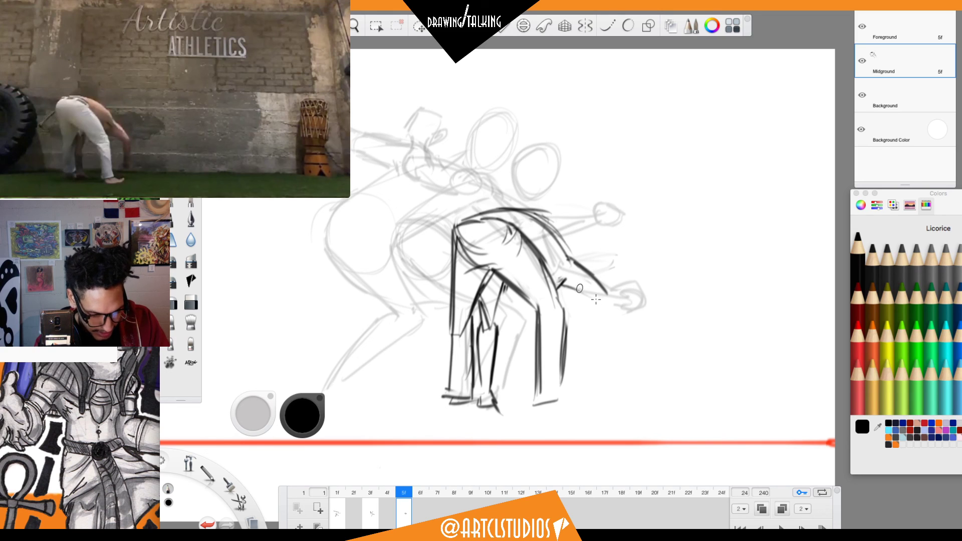
{"action": "mouse_move", "coordinate": [586, 296]}
{"action": "left_mouse_down"}
{"action": "mouse_move", "coordinate": [608, 289]}
{"action": "mouse_move", "coordinate": [609, 308]}
{"action": "mouse_move", "coordinate": [611, 301]}
{"action": "mouse_move", "coordinate": [595, 311]}
{"action": "mouse_move", "coordinate": [591, 366]}
{"action": "left_mouse_up"}
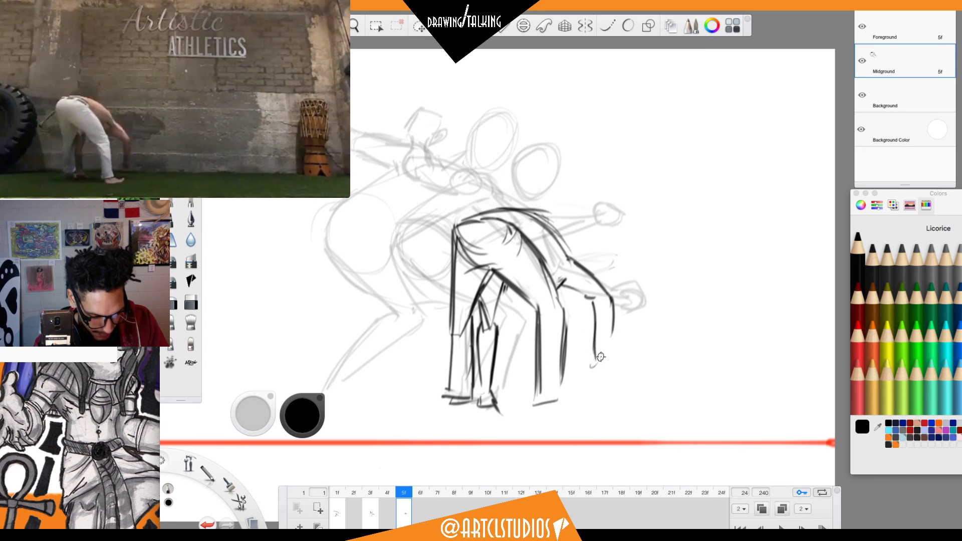
{"action": "left_click_drag", "start_coordinate": [612, 306], "coordinate": [598, 368]}
{"action": "left_click_drag", "start_coordinate": [613, 307], "coordinate": [604, 362]}
{"action": "mouse_move", "coordinate": [593, 307]}
{"action": "left_mouse_down"}
{"action": "mouse_move", "coordinate": [589, 365]}
{"action": "mouse_move", "coordinate": [601, 377]}
{"action": "mouse_move", "coordinate": [551, 401]}
{"action": "mouse_move", "coordinate": [572, 404]}
{"action": "mouse_move", "coordinate": [570, 412]}
{"action": "mouse_move", "coordinate": [581, 406]}
{"action": "mouse_move", "coordinate": [551, 407]}
{"action": "left_mouse_up"}
{"action": "left_click_drag", "start_coordinate": [559, 409], "coordinate": [582, 406]}
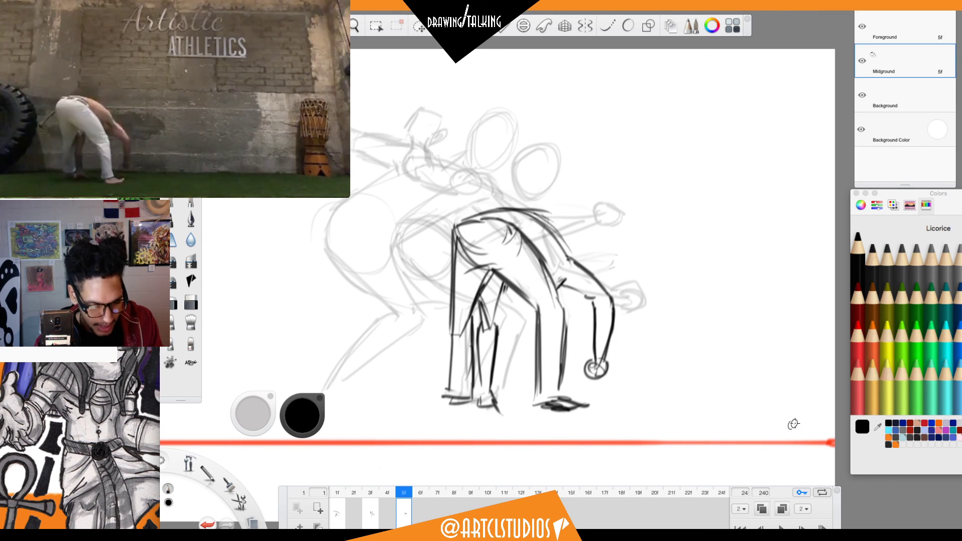
Flip back and forth through the poses on frames 1, 3 and 5 to check the motion, ending on frame 7.
{"action": "key", "text": "Left"}
{"action": "key", "text": "comma"}
{"action": "key", "text": "comma"}
{"action": "key", "text": "comma"}
{"action": "key", "text": "period"}
{"action": "key", "text": "period"}
{"action": "key", "text": "period"}
{"action": "key", "text": "period"}
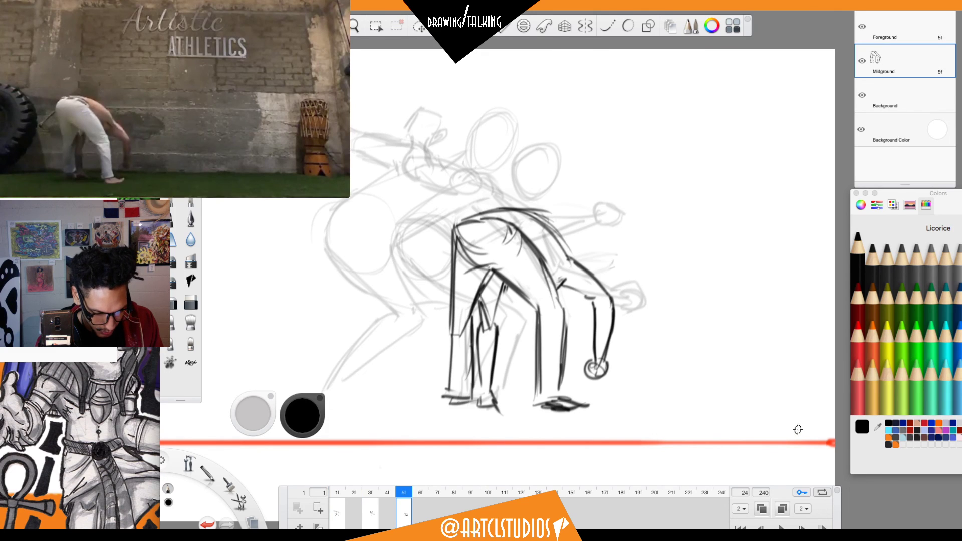
{"action": "key", "text": "comma"}
{"action": "key", "text": "comma"}
{"action": "key", "text": "comma"}
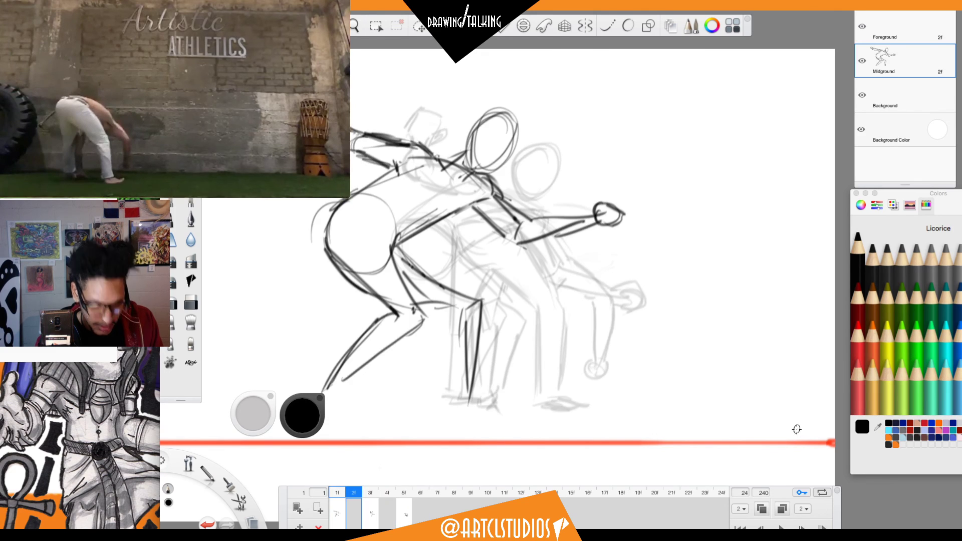
{"action": "key", "text": "period"}
{"action": "key", "text": "period"}
{"action": "key", "text": "period"}
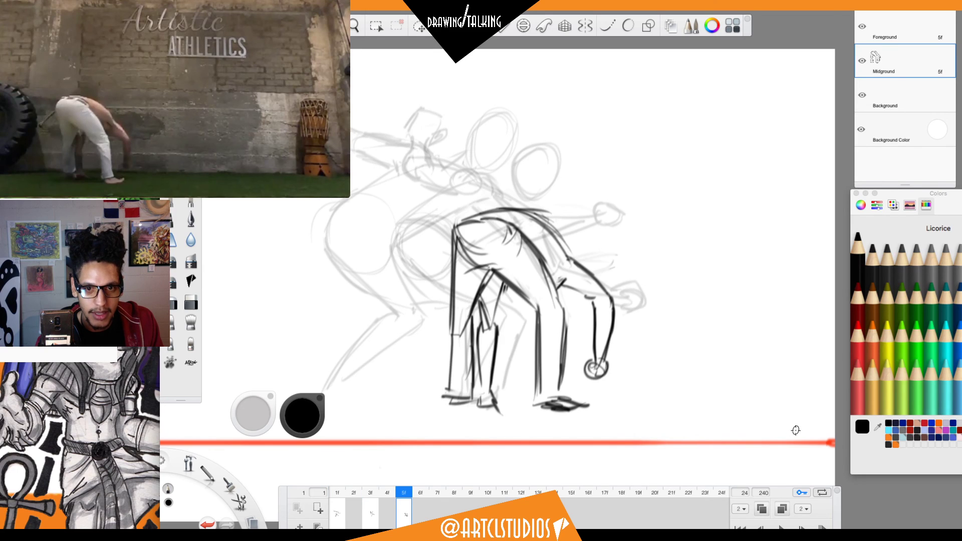
{"action": "key", "text": "comma"}
{"action": "key", "text": "comma"}
{"action": "key", "text": "period"}
{"action": "key", "text": "period"}
{"action": "key", "text": "period"}
{"action": "key", "text": "period"}
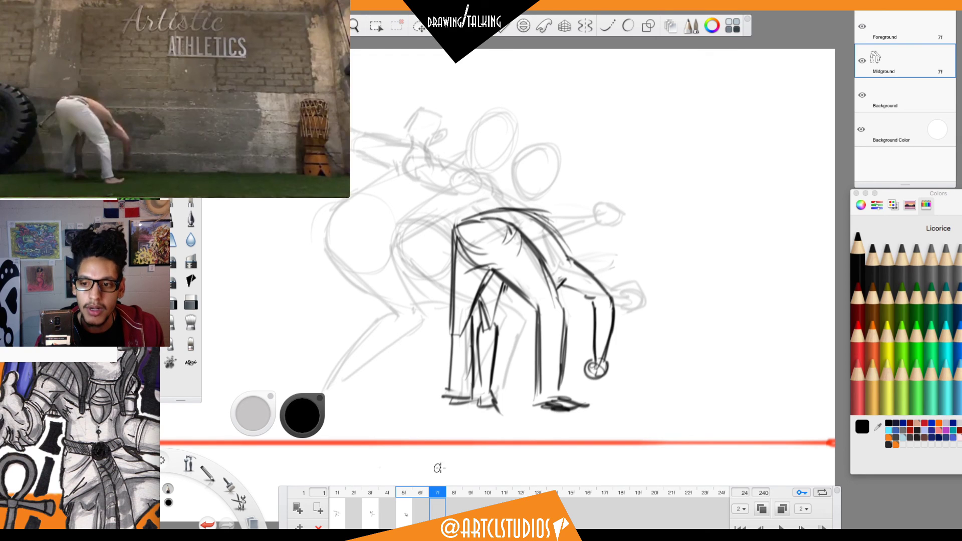
Step the reference video back from 00:04 to the forward-reaching crouch at 00:02 to study the movement.
{"action": "key", "text": "space"}
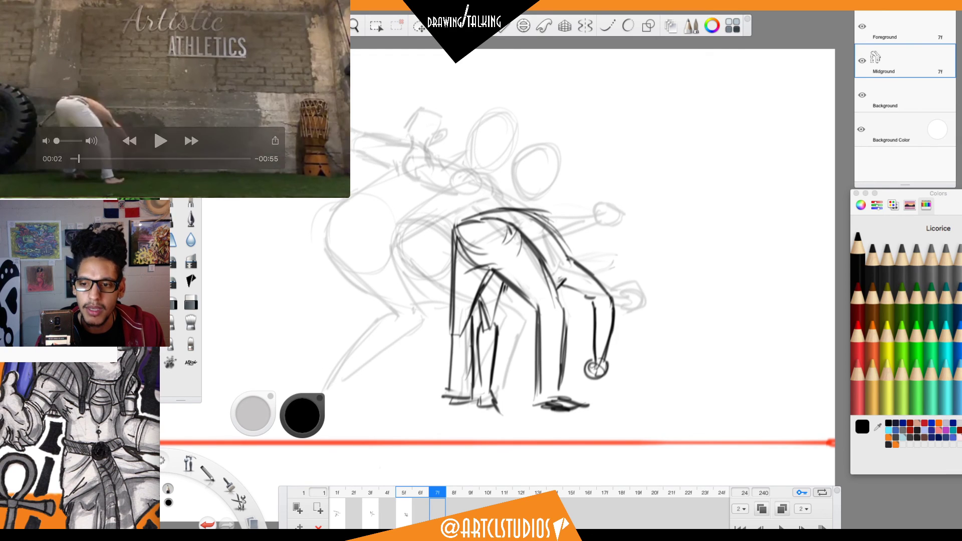
{"action": "key", "text": "Right"}
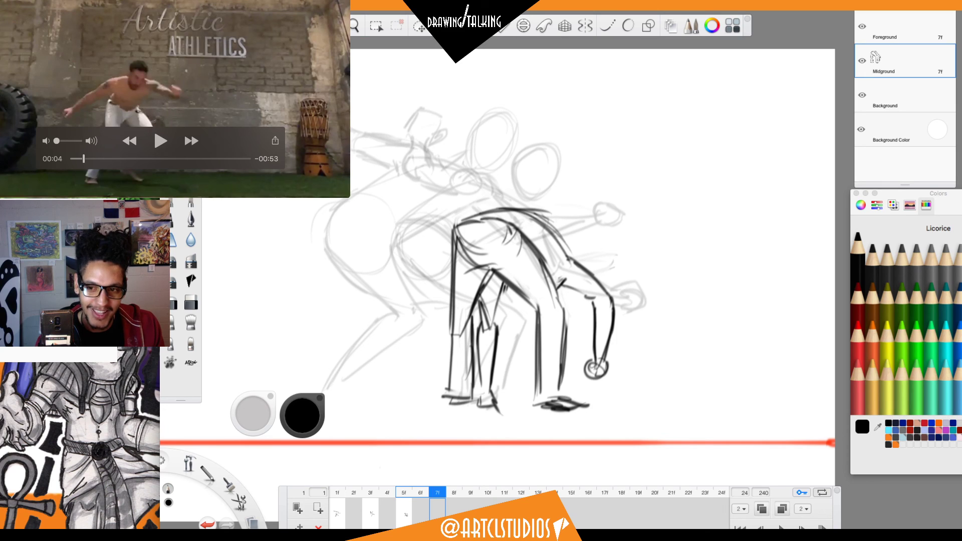
{"action": "key", "text": "Left"}
{"action": "key", "text": "Left"}
{"action": "key", "text": "Left"}
{"action": "key", "text": "Left"}
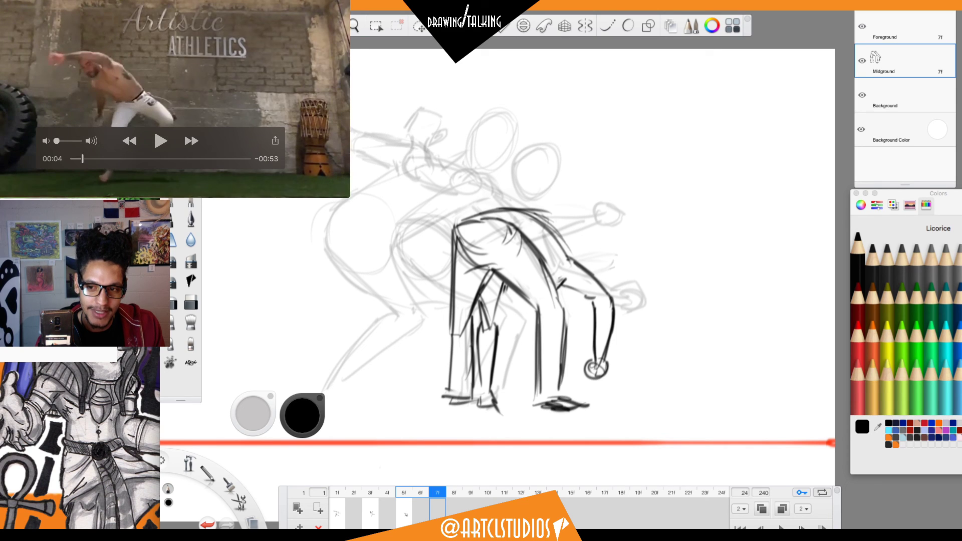
{"action": "key", "text": "Left"}
{"action": "key", "text": "Left"}
{"action": "key", "text": "Left"}
{"action": "key", "text": "Left"}
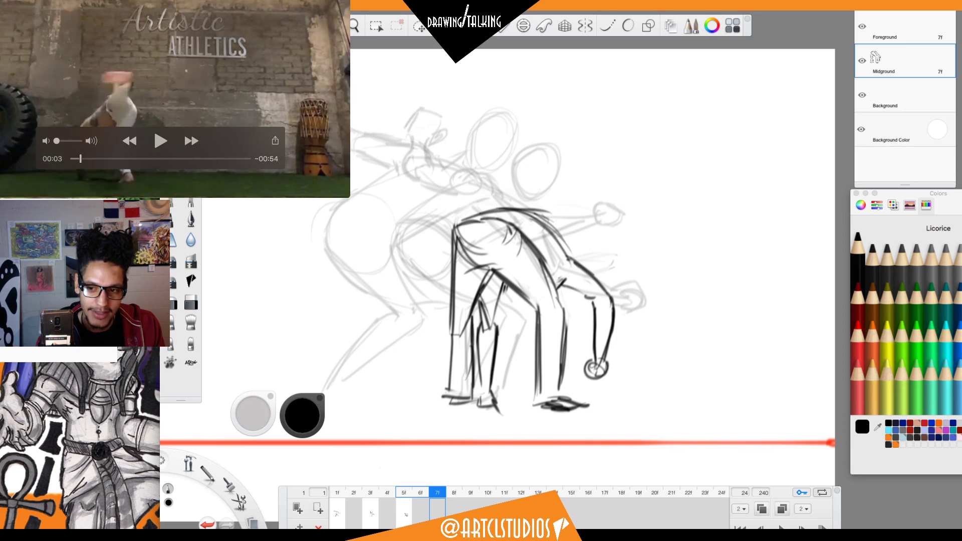
{"action": "key", "text": "Left"}
{"action": "key", "text": "Left"}
{"action": "key", "text": "Left"}
{"action": "key", "text": "Left"}
{"action": "key", "text": "Left"}
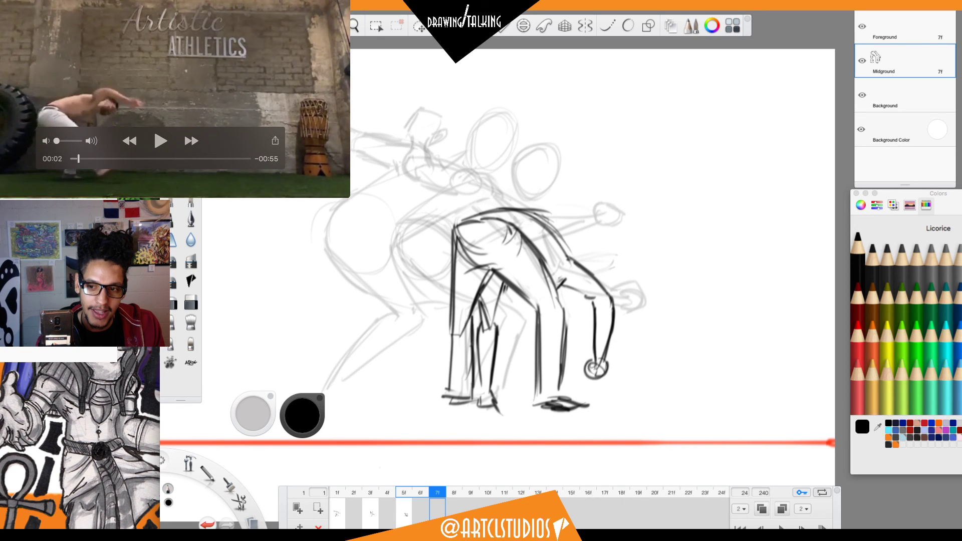
Advance the reference video to the pose with hands on the ground and one leg extended backward, and return to the SketchBook canvas.
{"action": "key", "text": "Right"}
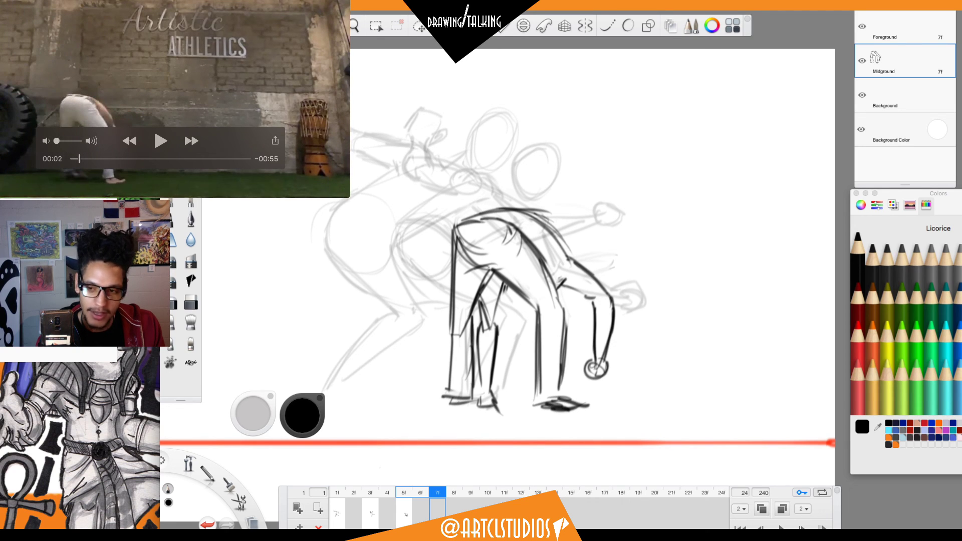
{"action": "key", "text": "Right"}
{"action": "key", "text": "Right"}
{"action": "key", "text": "Right"}
{"action": "key", "text": "Right"}
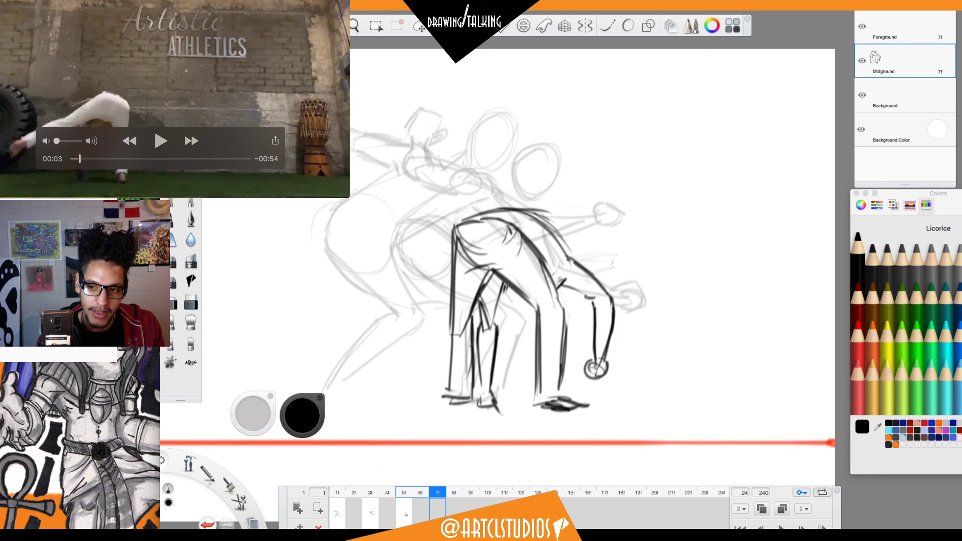
{"action": "key", "text": "Right"}
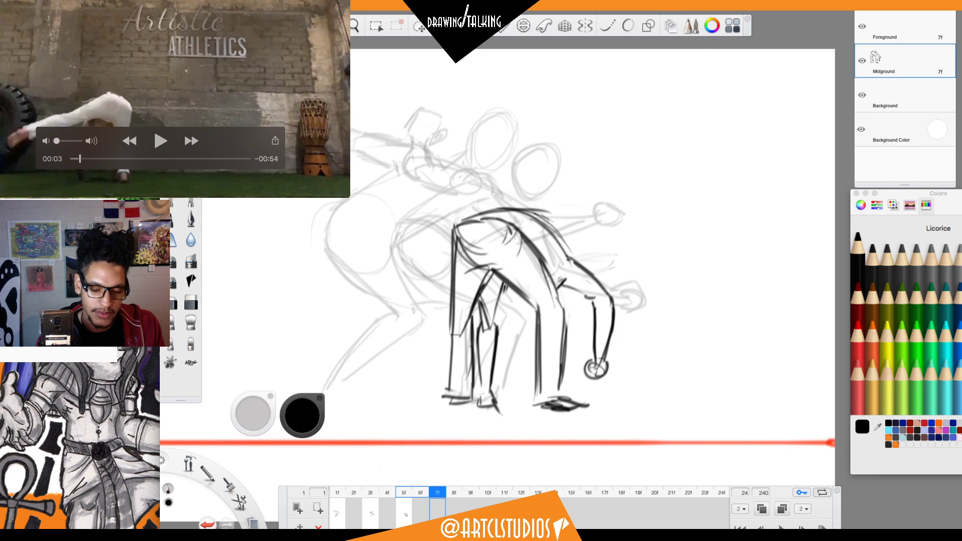
{"action": "key", "text": "super+Tab"}
{"action": "key", "text": "Right"}
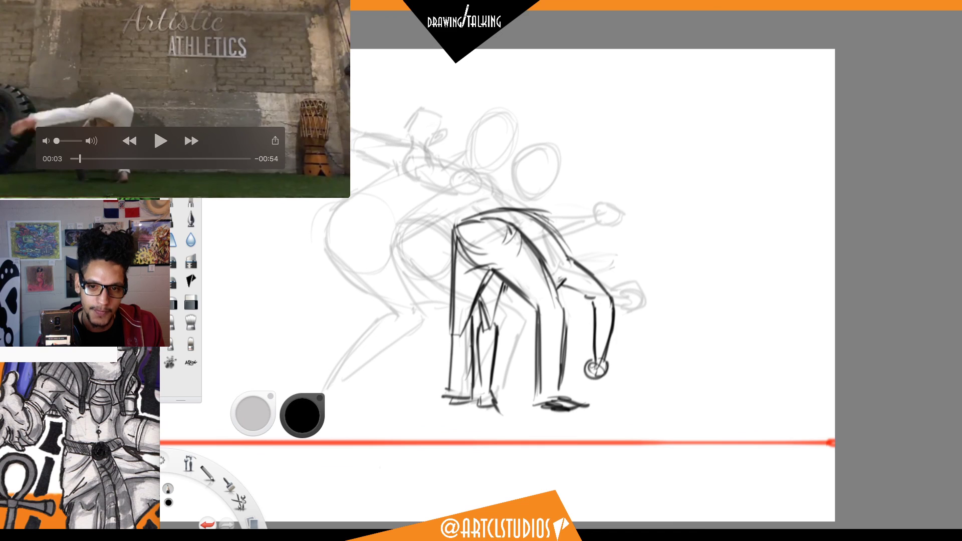
{"action": "key", "text": "Right"}
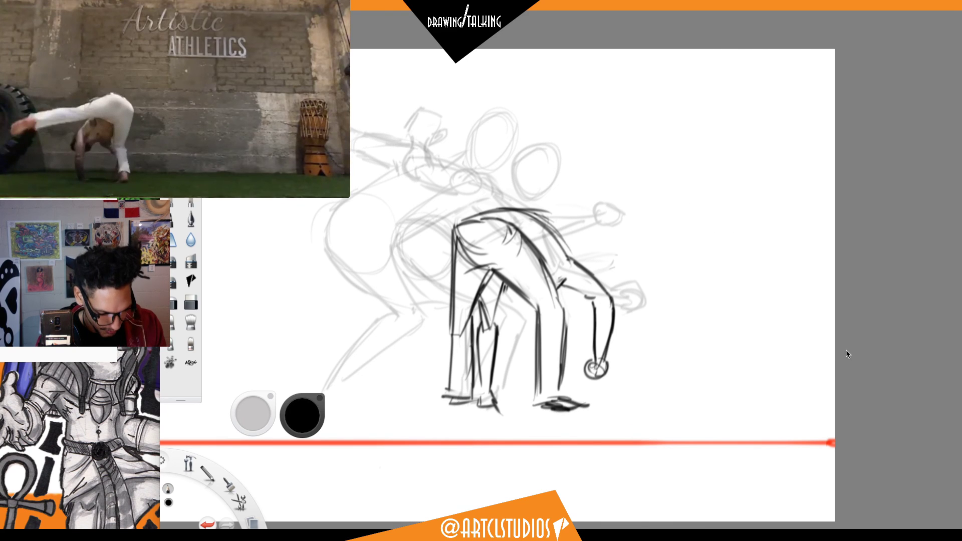
{"action": "left_click", "coordinate": [836, 358]}
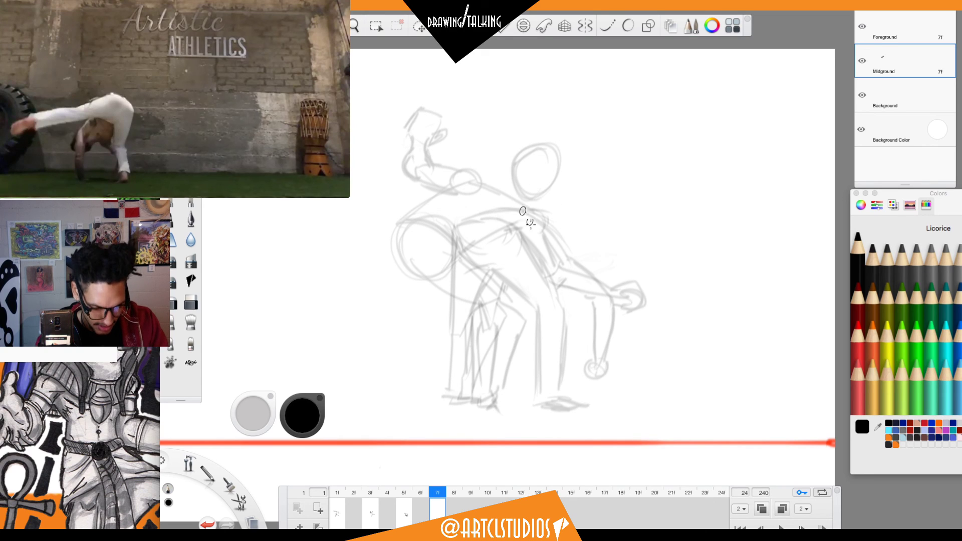
Sketch the hip block on frame 7 against the earlier poses and shift it slightly lower.
{"action": "left_click", "coordinate": [373, 516]}
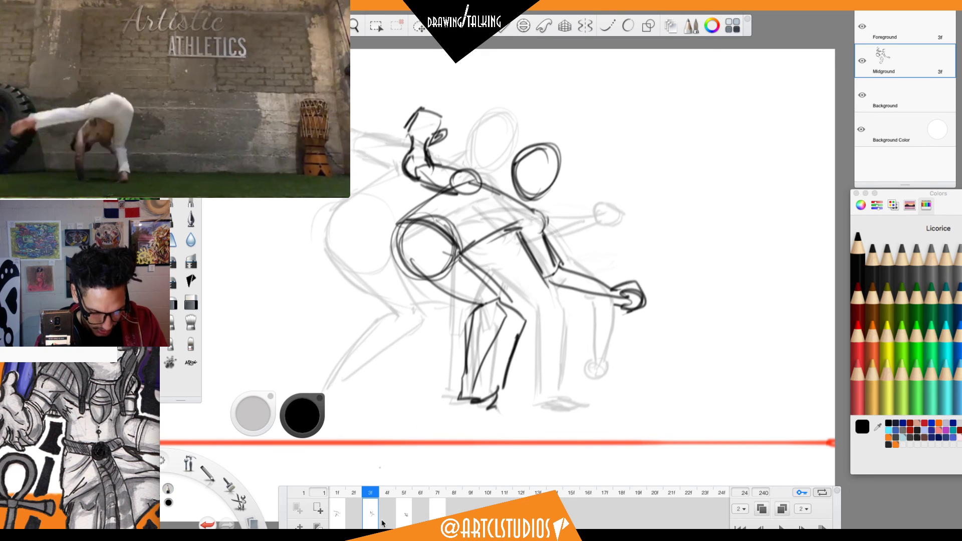
{"action": "left_click", "coordinate": [407, 517]}
{"action": "left_click", "coordinate": [437, 512]}
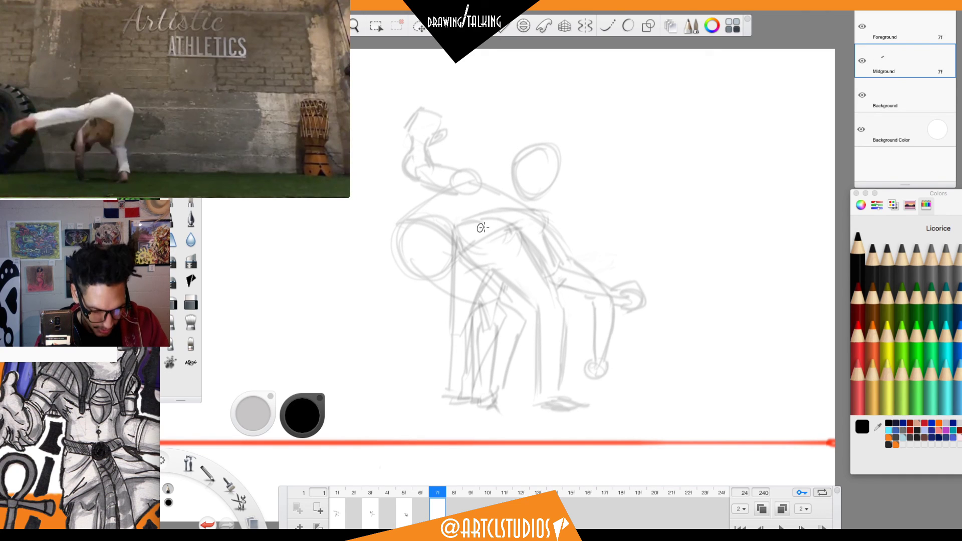
{"action": "mouse_move", "coordinate": [477, 206]}
{"action": "left_mouse_down"}
{"action": "mouse_move", "coordinate": [531, 233]}
{"action": "mouse_move", "coordinate": [512, 272]}
{"action": "mouse_move", "coordinate": [452, 233]}
{"action": "mouse_move", "coordinate": [512, 272]}
{"action": "left_mouse_up"}
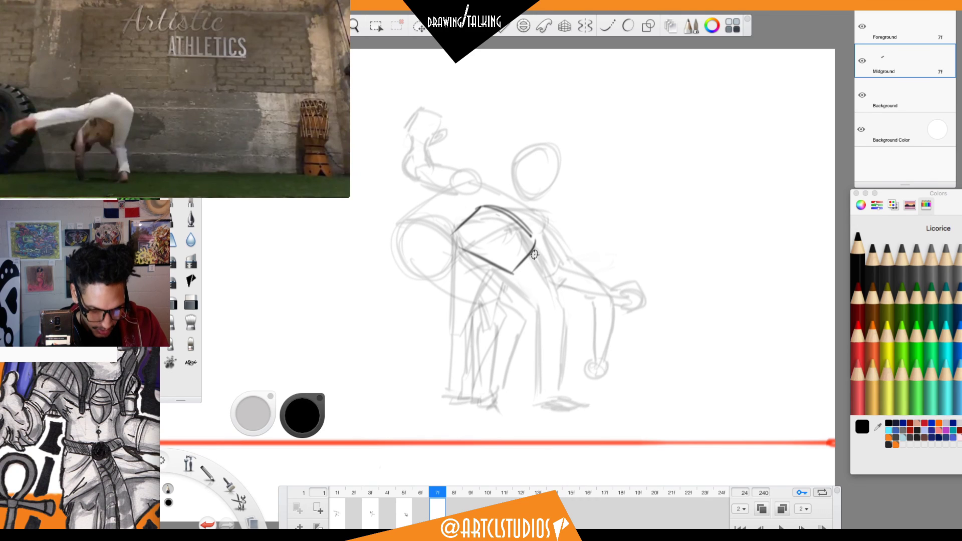
{"action": "key", "text": "v"}
{"action": "left_click_drag", "start_coordinate": [563, 243], "coordinate": [546, 303]}
{"action": "key", "text": "Escape"}
Draw the supporting leg down from the hip block with a thigh, a knee band and a tapering shin.
{"action": "left_click_drag", "start_coordinate": [540, 269], "coordinate": [549, 307]}
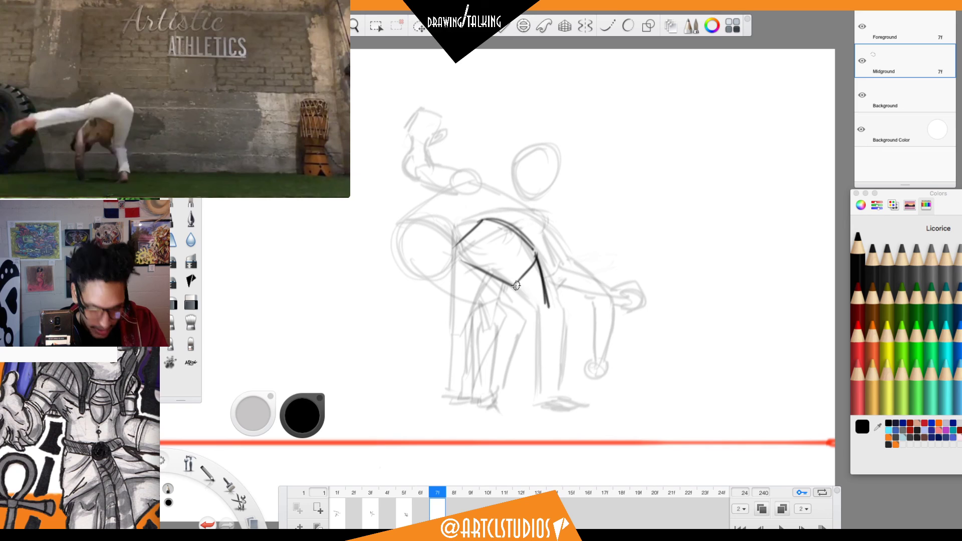
{"action": "mouse_move", "coordinate": [514, 286]}
{"action": "left_mouse_down"}
{"action": "mouse_move", "coordinate": [521, 326]}
{"action": "mouse_move", "coordinate": [542, 327]}
{"action": "mouse_move", "coordinate": [540, 257]}
{"action": "mouse_move", "coordinate": [543, 334]}
{"action": "mouse_move", "coordinate": [564, 387]}
{"action": "left_mouse_up"}
{"action": "mouse_move", "coordinate": [541, 329]}
{"action": "left_mouse_down"}
{"action": "mouse_move", "coordinate": [551, 390]}
{"action": "mouse_move", "coordinate": [546, 407]}
{"action": "mouse_move", "coordinate": [568, 400]}
{"action": "mouse_move", "coordinate": [551, 403]}
{"action": "mouse_move", "coordinate": [519, 331]}
{"action": "left_mouse_up"}
{"action": "mouse_move", "coordinate": [520, 333]}
{"action": "left_mouse_down"}
{"action": "mouse_move", "coordinate": [533, 352]}
{"action": "mouse_move", "coordinate": [547, 273]}
{"action": "mouse_move", "coordinate": [552, 324]}
{"action": "left_mouse_up"}
{"action": "key", "text": "e"}
{"action": "key", "text": "b"}
{"action": "key", "text": "e"}
{"action": "key", "text": "b"}
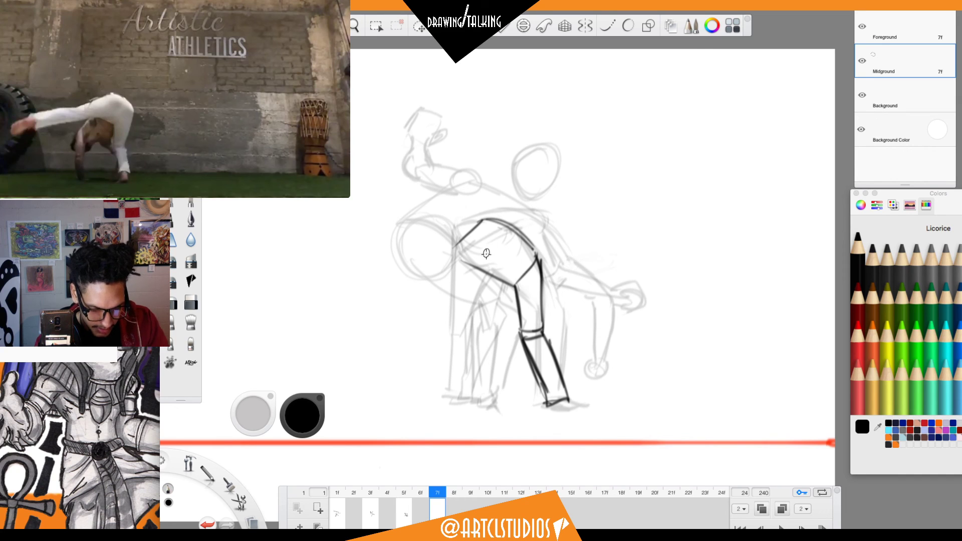
Reinforce the underside of the hips, draw the thigh extending backward, and outline the torso hanging below the hips.
{"action": "left_click_drag", "start_coordinate": [454, 251], "coordinate": [519, 291]}
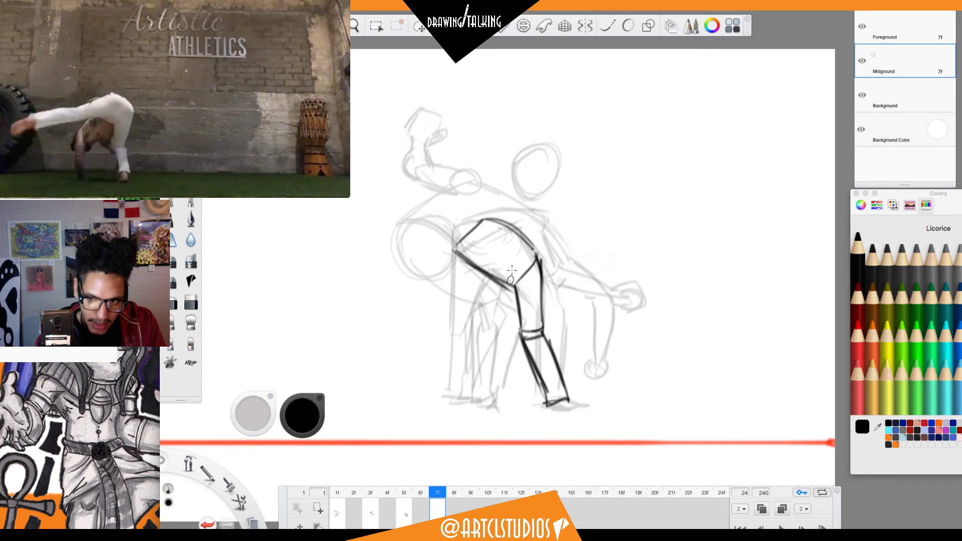
{"action": "left_click_drag", "start_coordinate": [485, 221], "coordinate": [379, 264]}
{"action": "left_click_drag", "start_coordinate": [474, 254], "coordinate": [427, 266]}
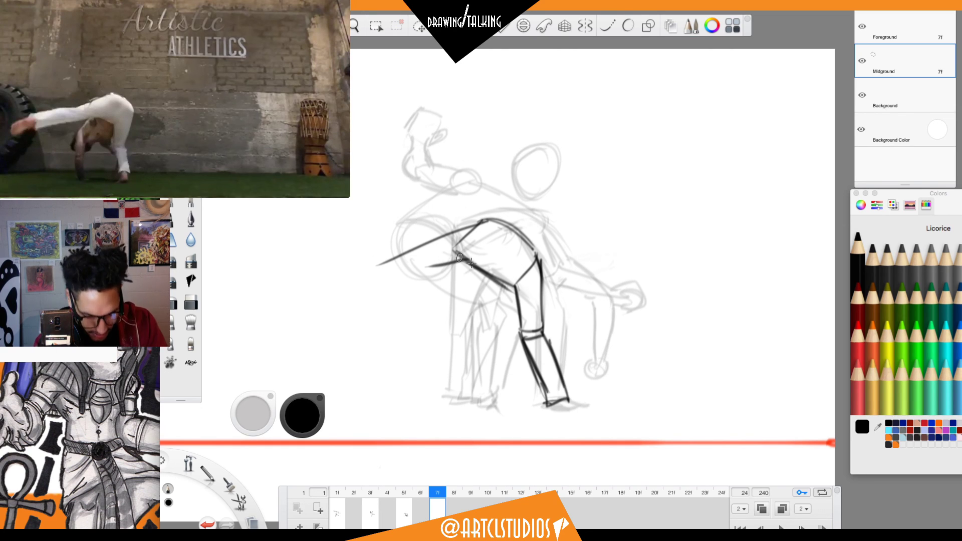
{"action": "left_click_drag", "start_coordinate": [453, 245], "coordinate": [486, 219]}
{"action": "mouse_move", "coordinate": [404, 251]}
{"action": "left_mouse_down"}
{"action": "mouse_move", "coordinate": [406, 268]}
{"action": "mouse_move", "coordinate": [467, 261]}
{"action": "left_mouse_up"}
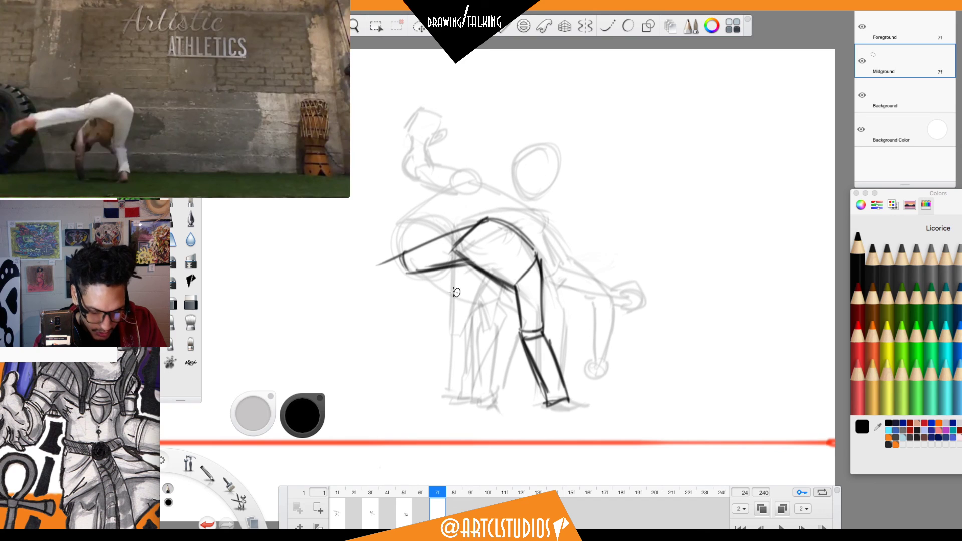
{"action": "left_click_drag", "start_coordinate": [461, 262], "coordinate": [441, 316]}
{"action": "mouse_move", "coordinate": [460, 262]}
{"action": "left_mouse_down"}
{"action": "mouse_move", "coordinate": [442, 315]}
{"action": "mouse_move", "coordinate": [471, 337]}
{"action": "mouse_move", "coordinate": [498, 341]}
{"action": "mouse_move", "coordinate": [520, 293]}
{"action": "mouse_move", "coordinate": [499, 344]}
{"action": "left_mouse_up"}
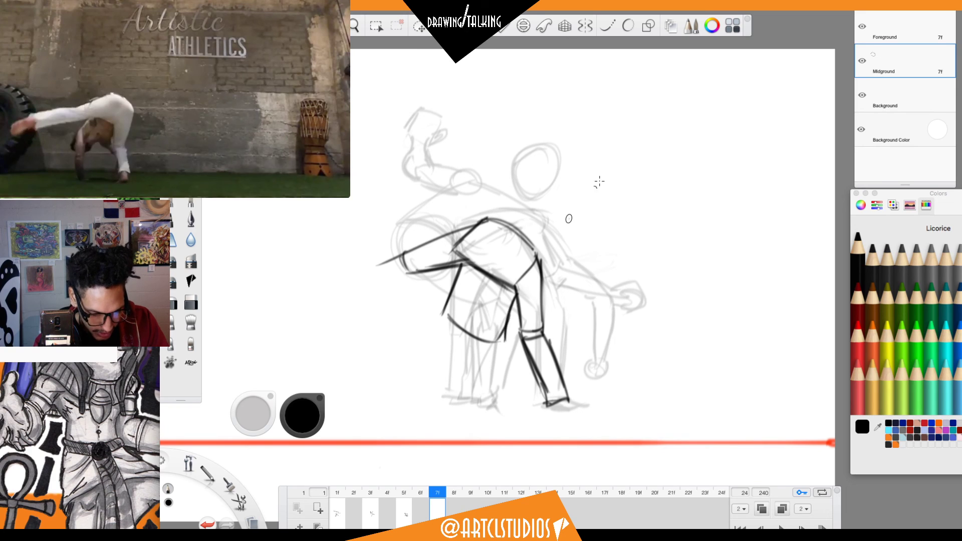
Doodle a long cylinder with curved cross-contours above the figure to illustrate form.
{"action": "left_click_drag", "start_coordinate": [547, 76], "coordinate": [570, 135]}
{"action": "left_click_drag", "start_coordinate": [579, 78], "coordinate": [596, 131]}
{"action": "left_click_drag", "start_coordinate": [616, 83], "coordinate": [629, 128]}
{"action": "mouse_move", "coordinate": [574, 86]}
{"action": "left_mouse_down"}
{"action": "mouse_move", "coordinate": [662, 100]}
{"action": "mouse_move", "coordinate": [497, 135]}
{"action": "left_mouse_up"}
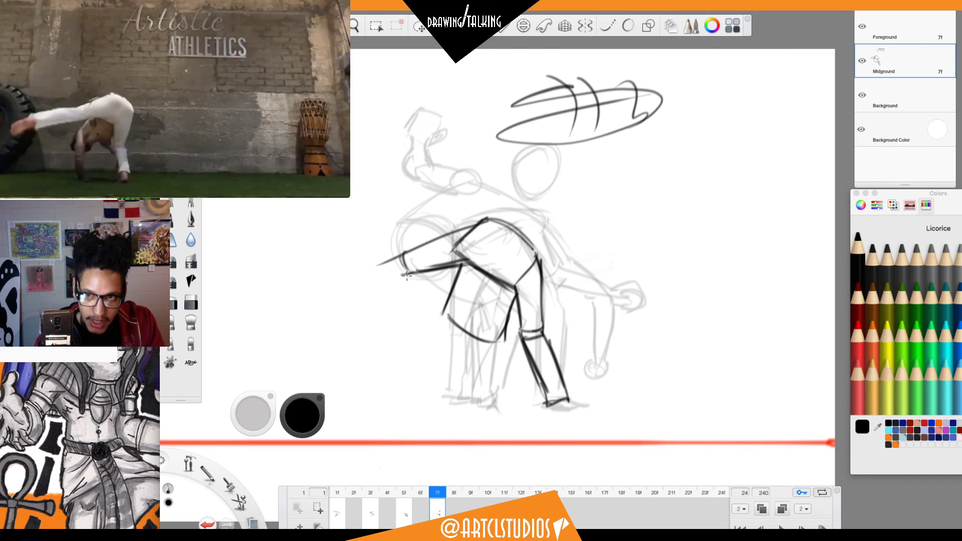
Extend the backward leg with a knee contour, a shin, an ankle and a pointed foot.
{"action": "left_click_drag", "start_coordinate": [423, 265], "coordinate": [359, 289]}
{"action": "mouse_move", "coordinate": [401, 257]}
{"action": "left_mouse_down"}
{"action": "mouse_move", "coordinate": [345, 274]}
{"action": "mouse_move", "coordinate": [345, 292]}
{"action": "mouse_move", "coordinate": [415, 272]}
{"action": "left_mouse_up"}
{"action": "left_click_drag", "start_coordinate": [343, 276], "coordinate": [303, 317]}
{"action": "left_click_drag", "start_coordinate": [334, 273], "coordinate": [315, 296]}
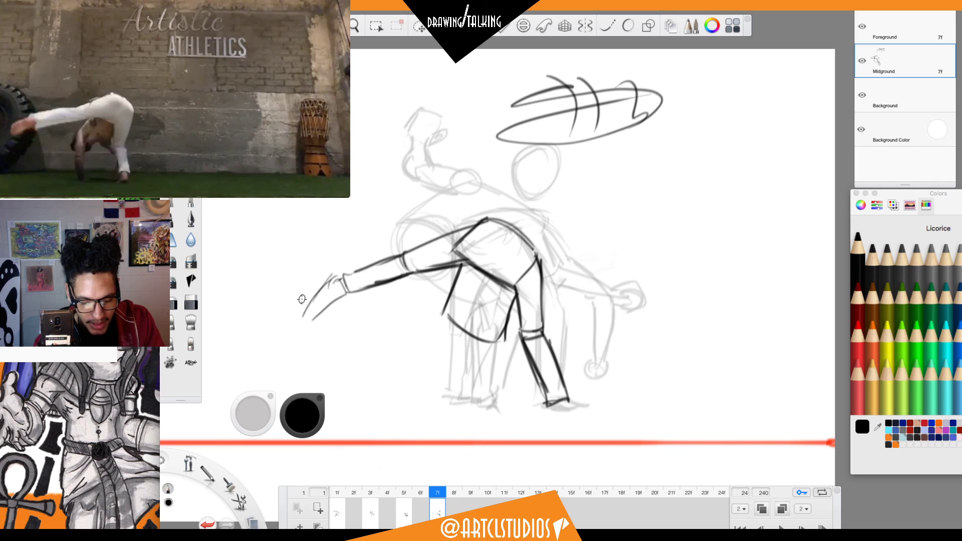
Erase the cylinder doodle above the figure and clear the selection.
{"action": "key", "text": "e"}
{"action": "mouse_move", "coordinate": [656, 98]}
{"action": "left_mouse_down"}
{"action": "mouse_move", "coordinate": [501, 112]}
{"action": "mouse_move", "coordinate": [473, 135]}
{"action": "mouse_move", "coordinate": [603, 74]}
{"action": "mouse_move", "coordinate": [504, 140]}
{"action": "mouse_move", "coordinate": [546, 152]}
{"action": "mouse_move", "coordinate": [681, 80]}
{"action": "left_mouse_up"}
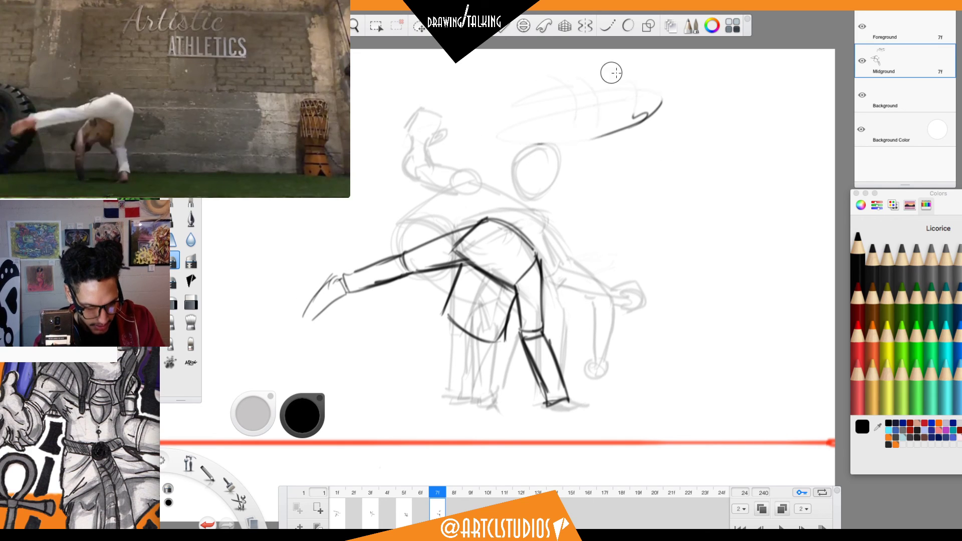
{"action": "key", "text": "l"}
{"action": "mouse_move", "coordinate": [547, 66]}
{"action": "left_mouse_down"}
{"action": "mouse_move", "coordinate": [568, 178]}
{"action": "mouse_move", "coordinate": [704, 83]}
{"action": "left_mouse_up"}
{"action": "key", "text": "Delete"}
{"action": "key", "text": "super+d"}
{"action": "key", "text": "b"}
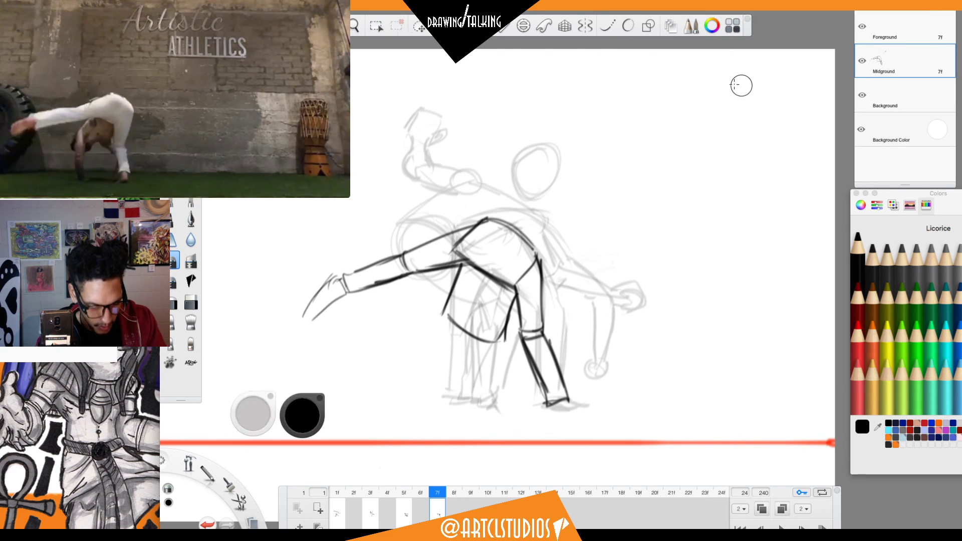
Compare frames 5 to 7, and outline the upper arm reaching down from the torso on frame 7.
{"action": "left_click", "coordinate": [406, 497]}
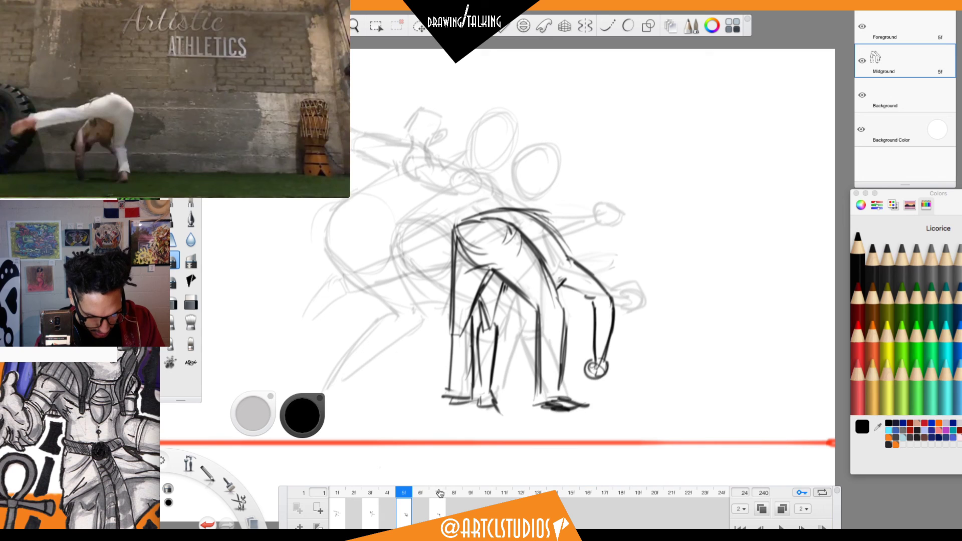
{"action": "left_click", "coordinate": [436, 495]}
{"action": "left_click", "coordinate": [421, 495]}
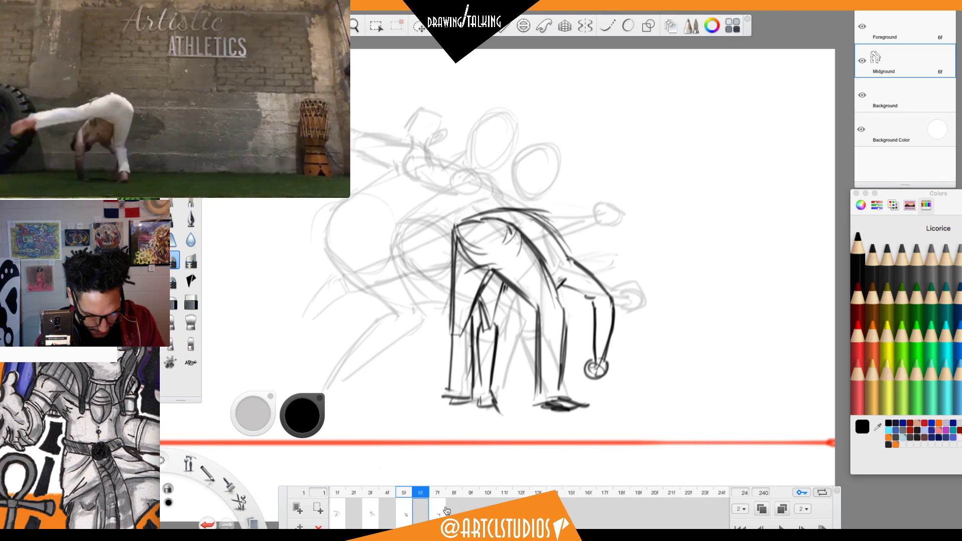
{"action": "left_click", "coordinate": [437, 493]}
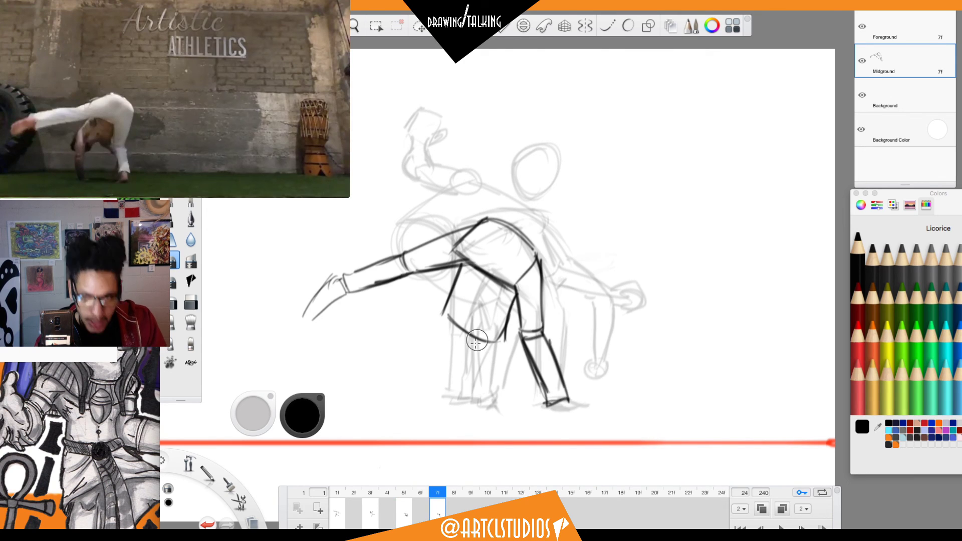
{"action": "key", "text": "s"}
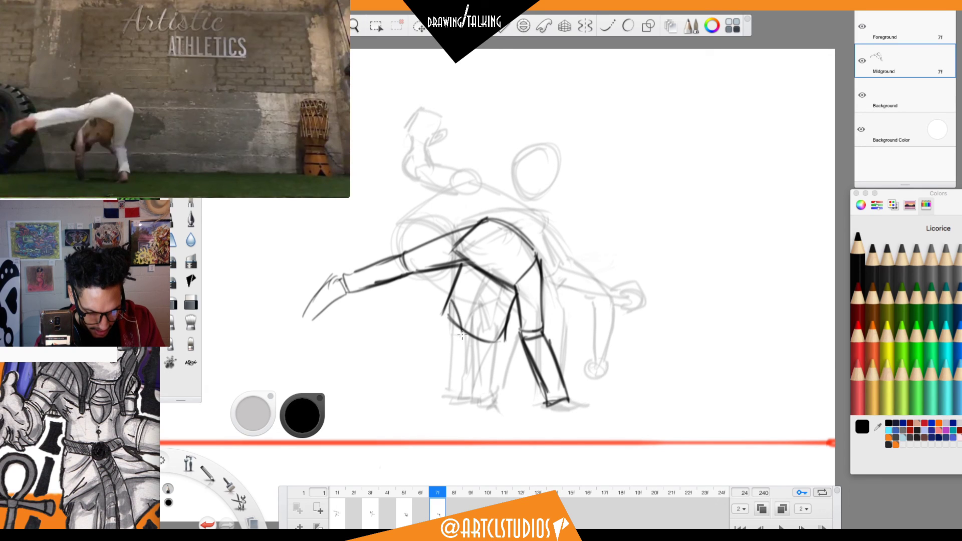
{"action": "left_click_drag", "start_coordinate": [440, 315], "coordinate": [447, 358]}
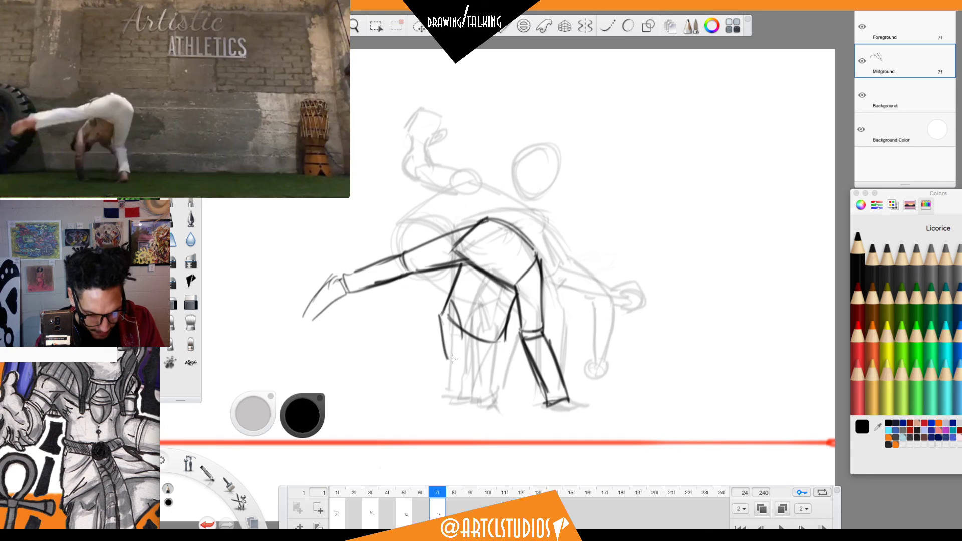
{"action": "mouse_move", "coordinate": [451, 303]}
{"action": "left_mouse_down"}
{"action": "mouse_move", "coordinate": [460, 353]}
{"action": "mouse_move", "coordinate": [441, 335]}
{"action": "left_mouse_up"}
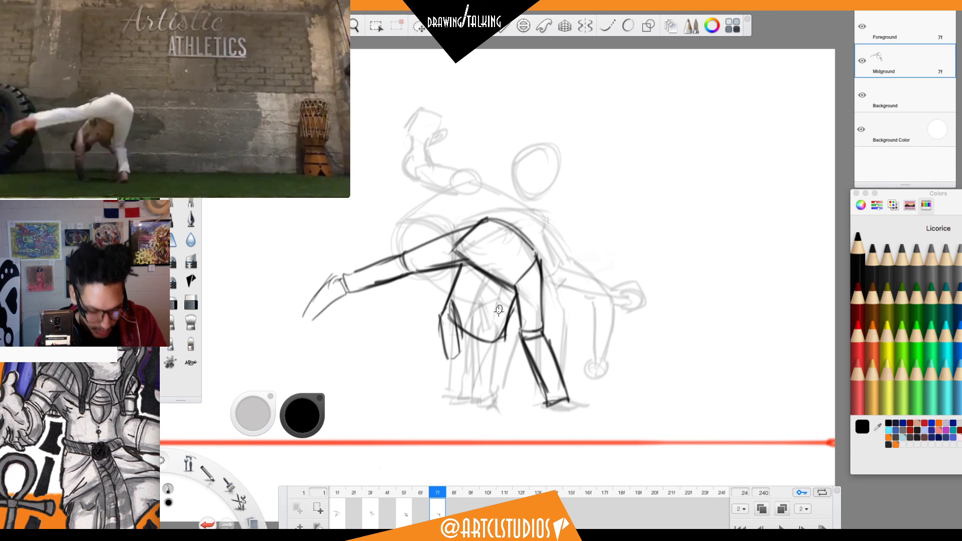
{"action": "mouse_move", "coordinate": [444, 296]}
{"action": "left_mouse_down"}
{"action": "mouse_move", "coordinate": [439, 324]}
{"action": "mouse_move", "coordinate": [444, 298]}
{"action": "mouse_move", "coordinate": [456, 318]}
{"action": "left_mouse_up"}
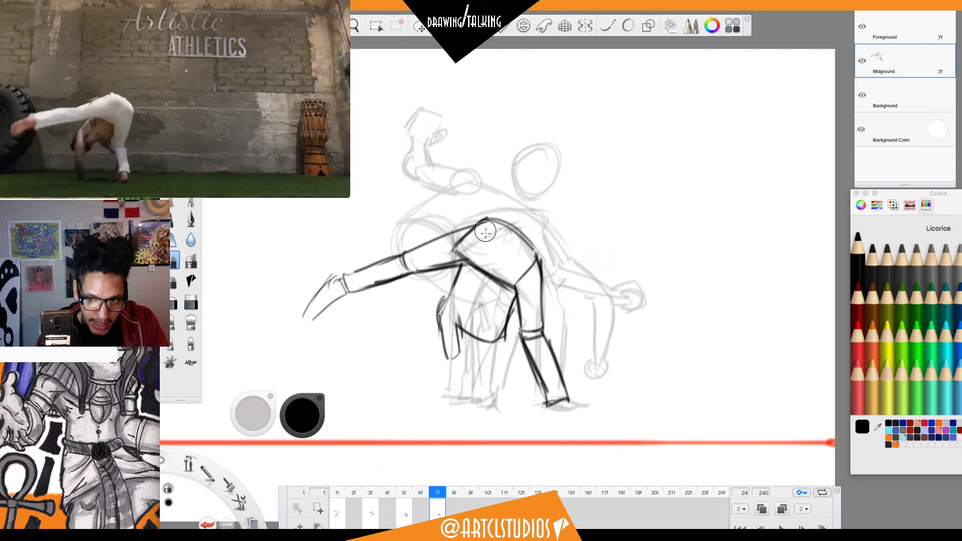
{"action": "left_click_drag", "start_coordinate": [442, 304], "coordinate": [463, 265]}
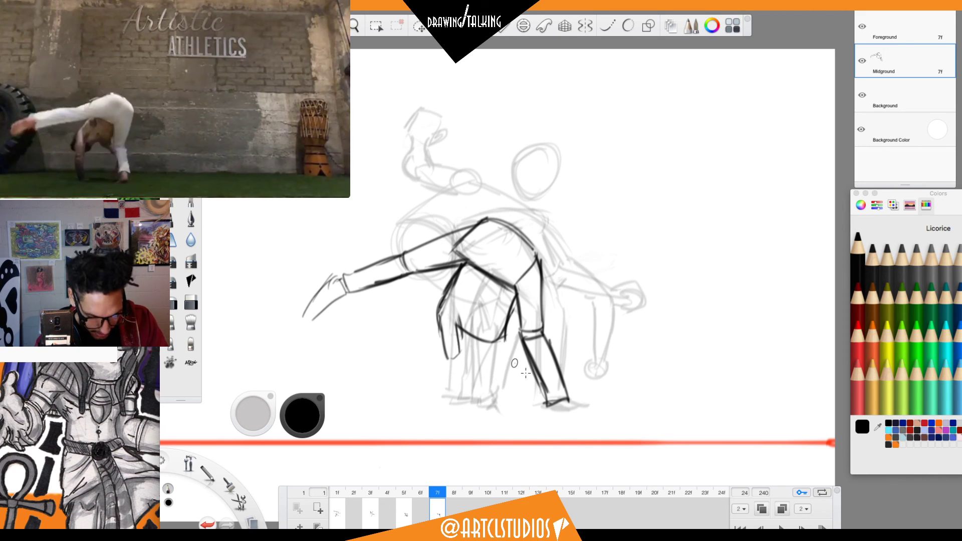
Add a block foot to the supporting leg and draw the forearm from the elbow down to the ground.
{"action": "mouse_move", "coordinate": [554, 397]}
{"action": "left_mouse_down"}
{"action": "mouse_move", "coordinate": [546, 416]}
{"action": "mouse_move", "coordinate": [569, 408]}
{"action": "mouse_move", "coordinate": [546, 419]}
{"action": "left_mouse_up"}
{"action": "left_click_drag", "start_coordinate": [457, 323], "coordinate": [452, 358]}
{"action": "mouse_move", "coordinate": [457, 318]}
{"action": "left_mouse_down"}
{"action": "mouse_move", "coordinate": [469, 381]}
{"action": "mouse_move", "coordinate": [461, 403]}
{"action": "left_mouse_up"}
{"action": "left_click_drag", "start_coordinate": [466, 345], "coordinate": [459, 407]}
{"action": "left_click_drag", "start_coordinate": [451, 365], "coordinate": [446, 412]}
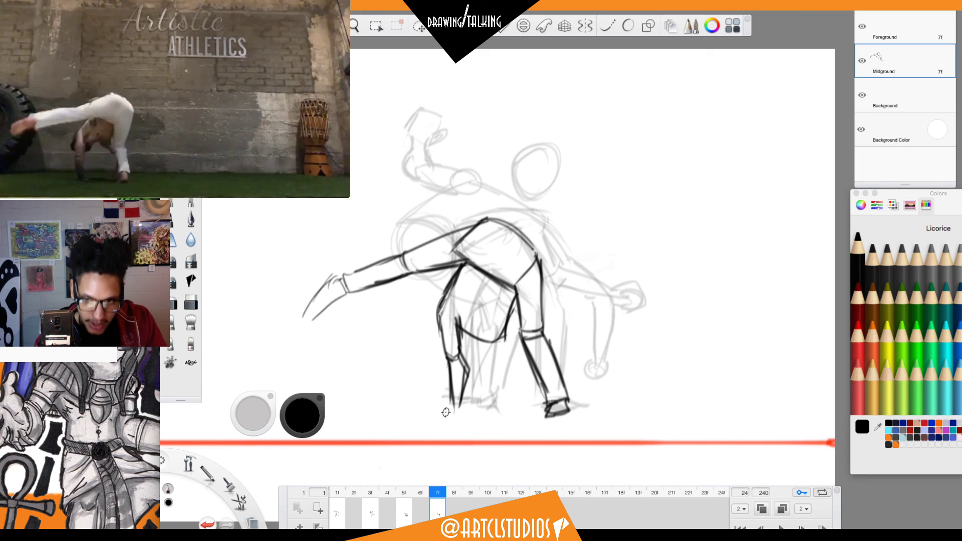
Sketch the other shoulder and arm behind the supporting leg, and add the head's curve beside the planted arm.
{"action": "left_click_drag", "start_coordinate": [493, 343], "coordinate": [510, 353]}
{"action": "mouse_move", "coordinate": [506, 326]}
{"action": "left_mouse_down"}
{"action": "mouse_move", "coordinate": [531, 374]}
{"action": "mouse_move", "coordinate": [519, 399]}
{"action": "mouse_move", "coordinate": [542, 402]}
{"action": "left_mouse_up"}
{"action": "key", "text": "space"}
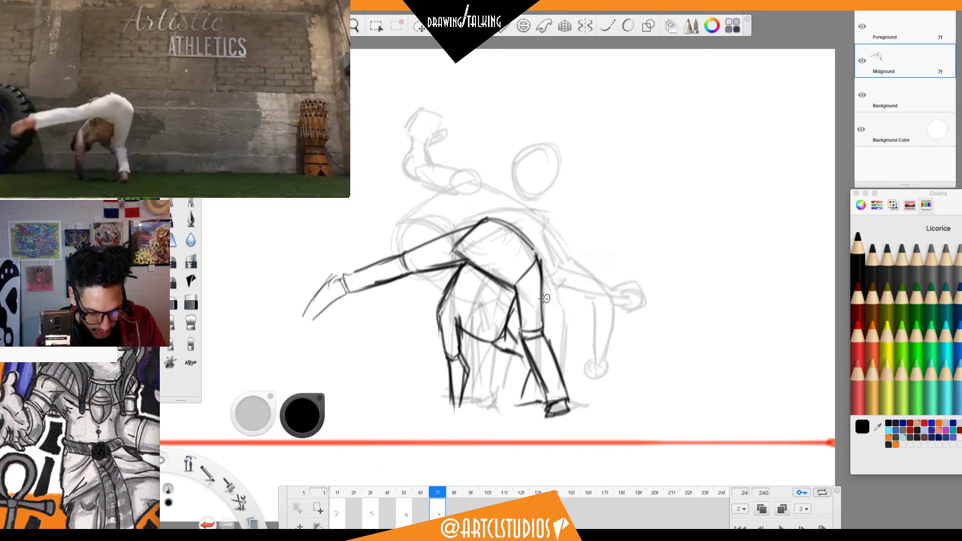
{"action": "left_click_drag", "start_coordinate": [479, 338], "coordinate": [454, 358]}
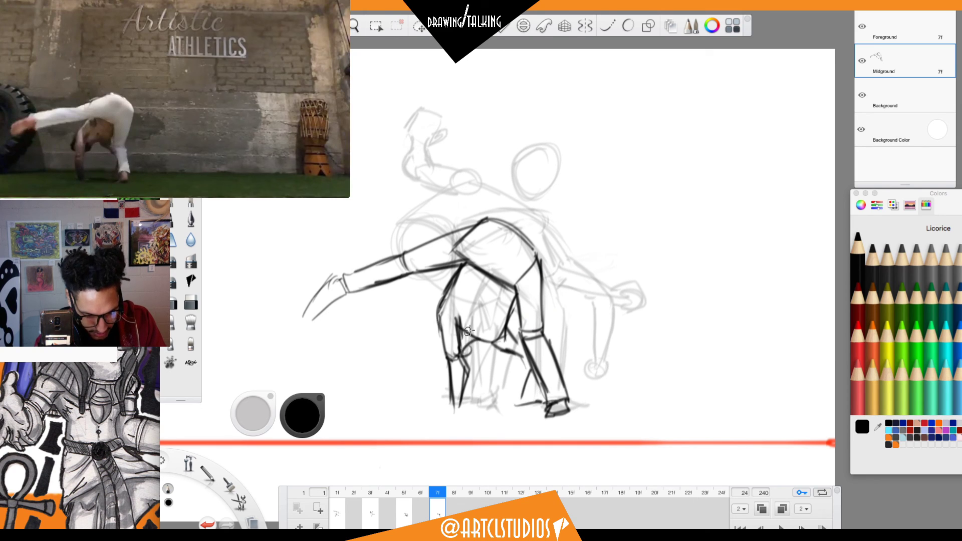
{"action": "key", "text": "space"}
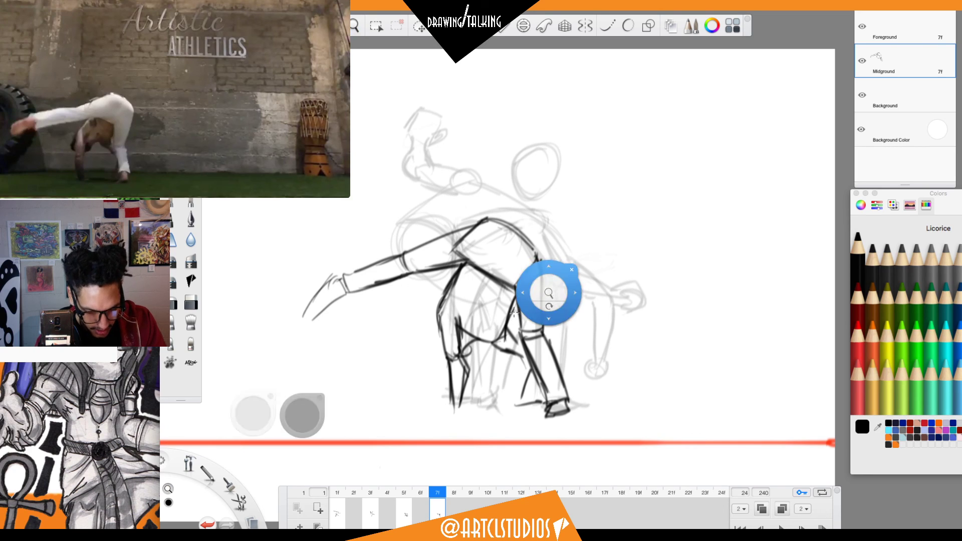
{"action": "mouse_move", "coordinate": [437, 323]}
{"action": "left_mouse_down"}
{"action": "mouse_move", "coordinate": [435, 355]}
{"action": "mouse_move", "coordinate": [434, 320]}
{"action": "mouse_move", "coordinate": [459, 268]}
{"action": "left_mouse_up"}
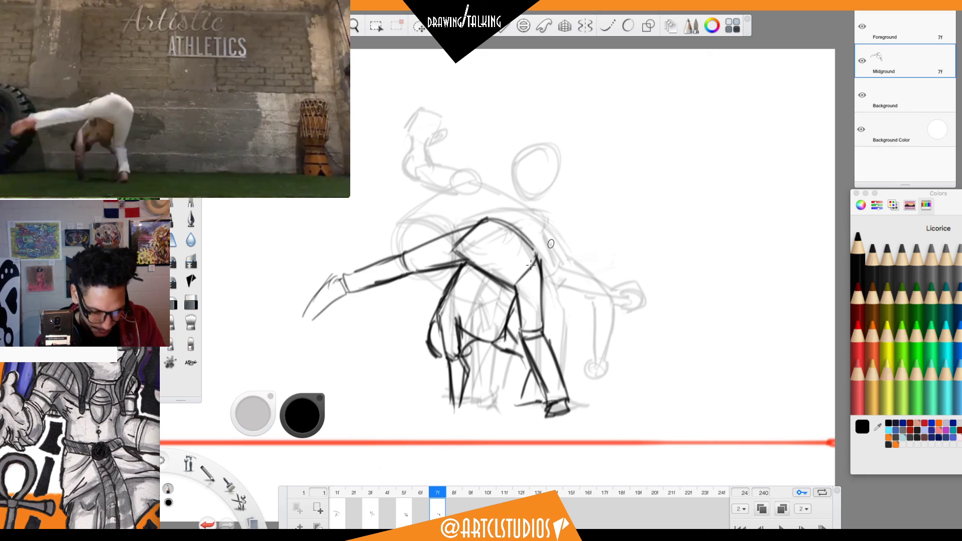
Add contour lines to the torso and hips, redraw the upper hip edge straighter, and close the raised foot's outline.
{"action": "mouse_move", "coordinate": [479, 317]}
{"action": "left_mouse_down"}
{"action": "mouse_move", "coordinate": [502, 306]}
{"action": "mouse_move", "coordinate": [477, 300]}
{"action": "left_mouse_up"}
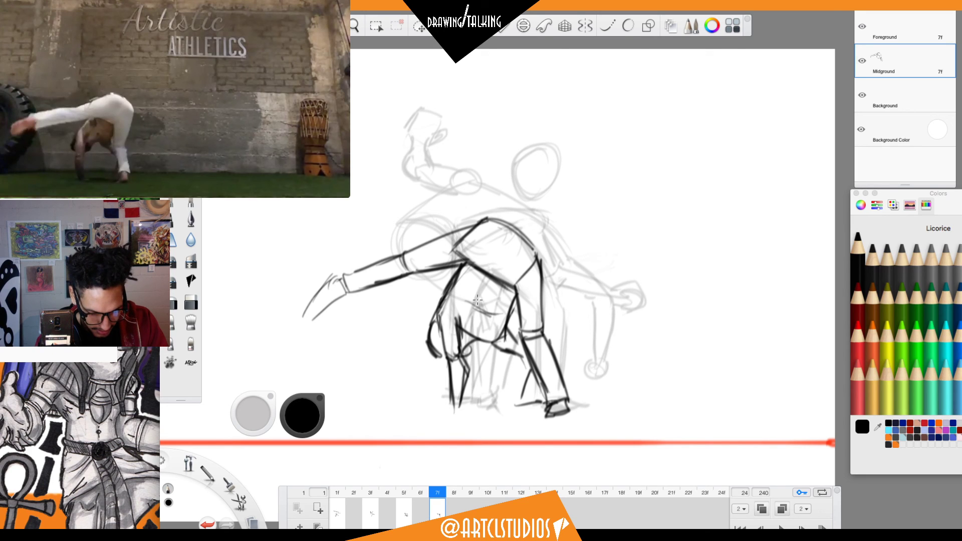
{"action": "left_click_drag", "start_coordinate": [516, 240], "coordinate": [496, 273]}
{"action": "left_click_drag", "start_coordinate": [485, 219], "coordinate": [536, 258]}
{"action": "left_click_drag", "start_coordinate": [485, 219], "coordinate": [537, 257]}
{"action": "key", "text": "e"}
{"action": "left_click_drag", "start_coordinate": [495, 215], "coordinate": [531, 243]}
{"action": "mouse_move", "coordinate": [490, 216]}
{"action": "left_mouse_down"}
{"action": "mouse_move", "coordinate": [473, 219]}
{"action": "mouse_move", "coordinate": [533, 253]}
{"action": "left_mouse_up"}
{"action": "key", "text": "e"}
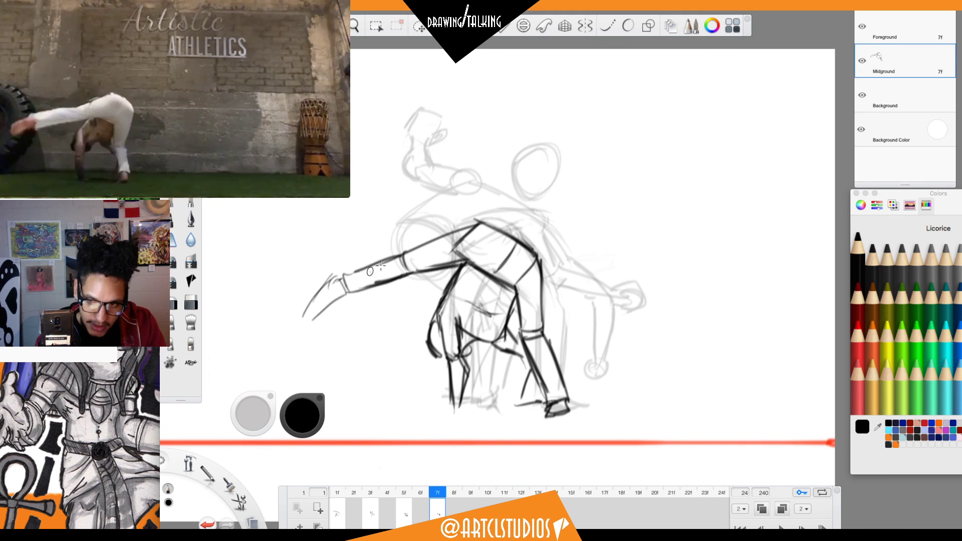
{"action": "left_click_drag", "start_coordinate": [301, 316], "coordinate": [331, 282]}
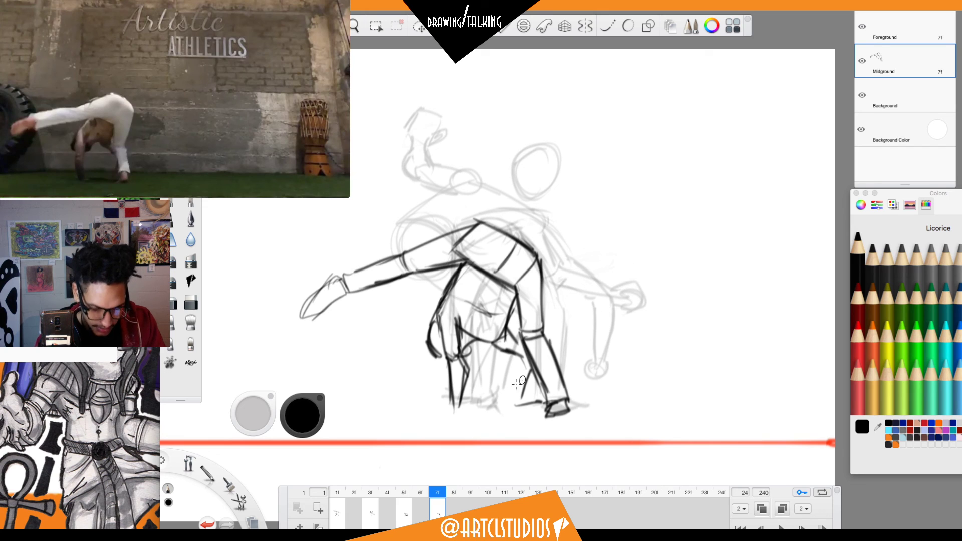
Flip back through the earlier frames and forward to frame 7 to check the motion between poses.
{"action": "key", "text": "comma"}
{"action": "key", "text": "comma"}
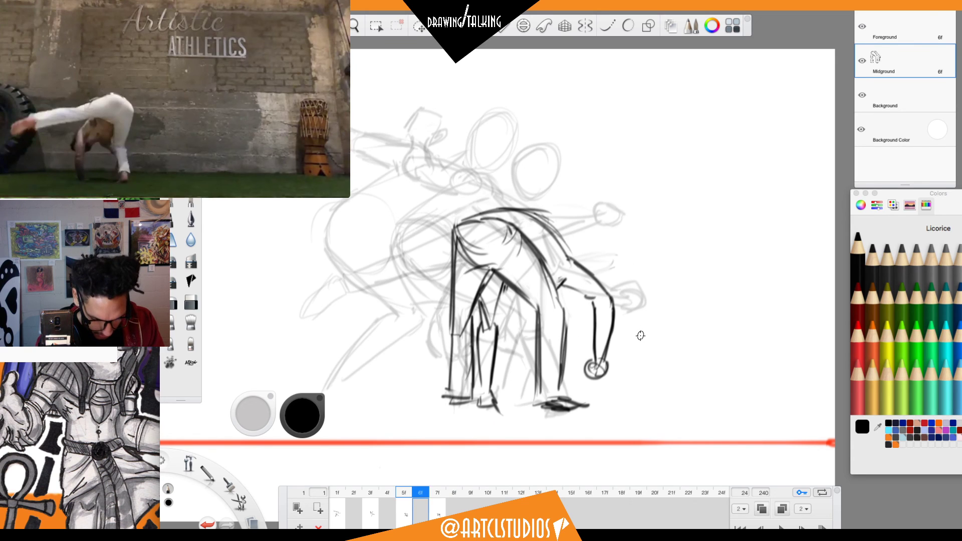
{"action": "key", "text": "comma"}
{"action": "key", "text": "comma"}
{"action": "key", "text": "comma"}
{"action": "key", "text": "period"}
{"action": "key", "text": "period"}
{"action": "key", "text": "period"}
{"action": "key", "text": "period"}
{"action": "key", "text": "period"}
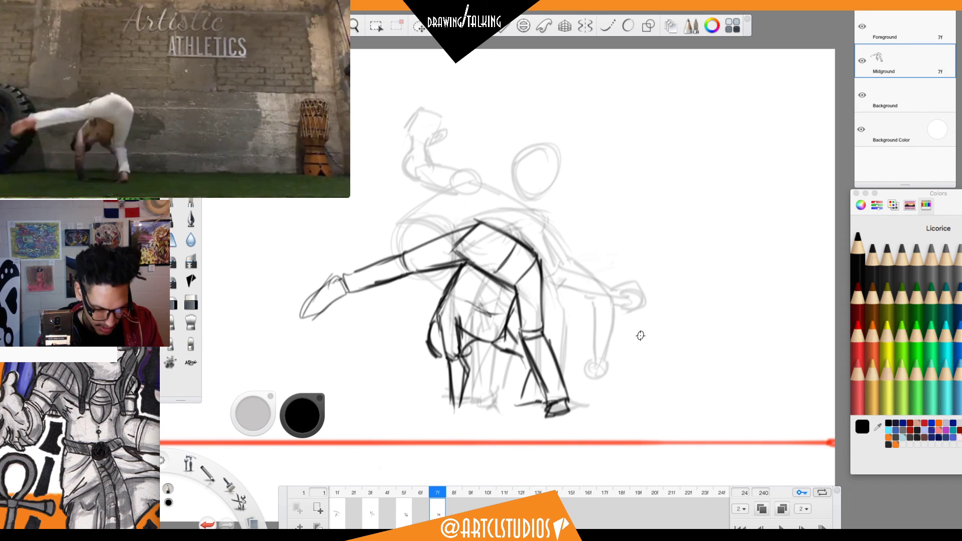
Lasso the whole figure on frame 7, reposition it slightly up and to the right, and deselect it.
{"action": "key", "text": "m"}
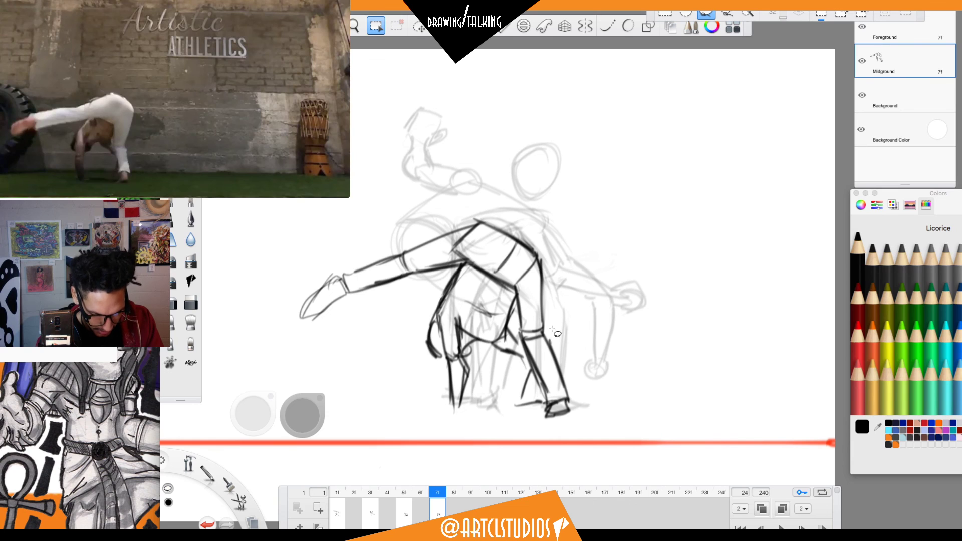
{"action": "mouse_move", "coordinate": [542, 223]}
{"action": "left_mouse_down"}
{"action": "mouse_move", "coordinate": [421, 179]}
{"action": "mouse_move", "coordinate": [352, 371]}
{"action": "mouse_move", "coordinate": [517, 452]}
{"action": "mouse_move", "coordinate": [563, 164]}
{"action": "left_mouse_up"}
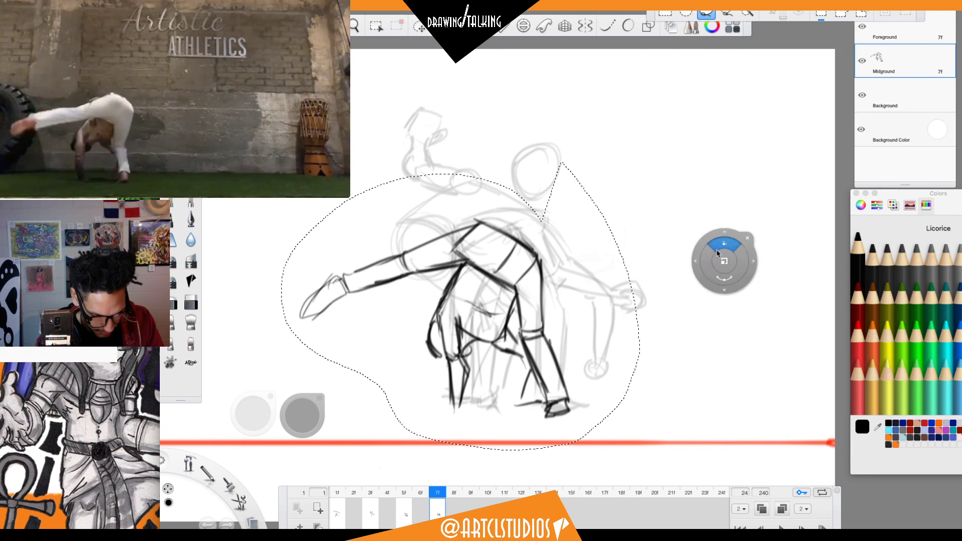
{"action": "left_click_drag", "start_coordinate": [741, 260], "coordinate": [743, 288]}
{"action": "left_click_drag", "start_coordinate": [736, 243], "coordinate": [751, 234]}
{"action": "key", "text": "super+d"}
Select frame 6 and step the reference video to the pose with the trailing leg lower, between the poses of frames 5 and 7.
{"action": "left_click", "coordinate": [424, 498]}
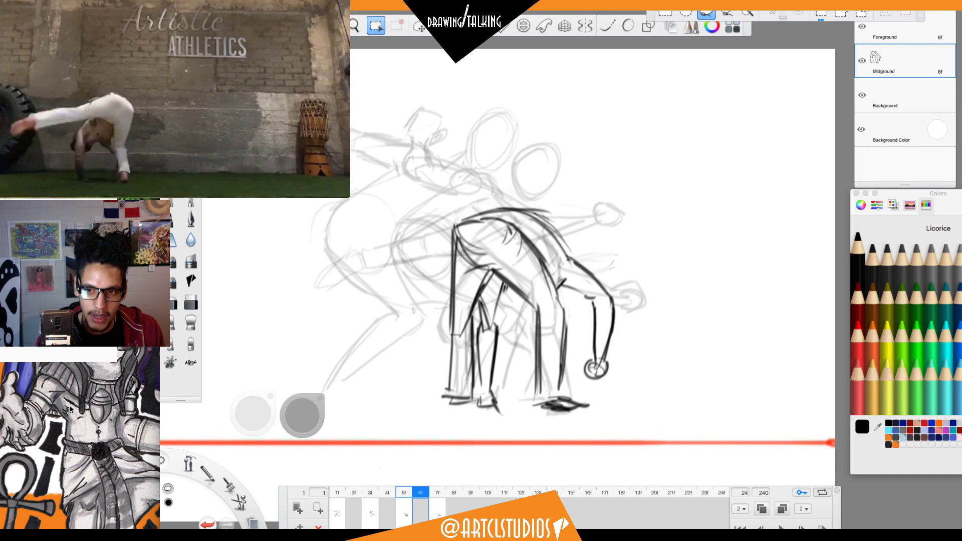
{"action": "key", "text": "space"}
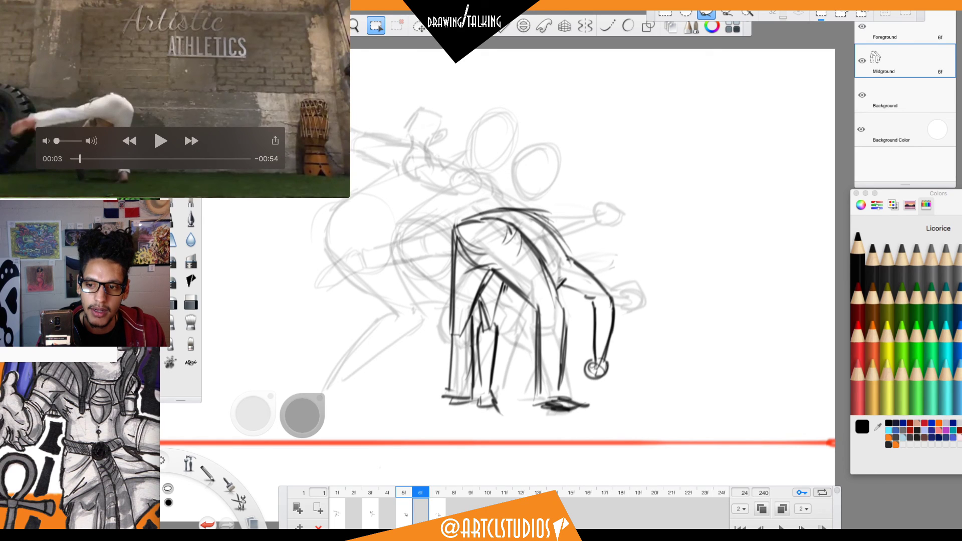
{"action": "key", "text": "Left"}
{"action": "key", "text": "Left"}
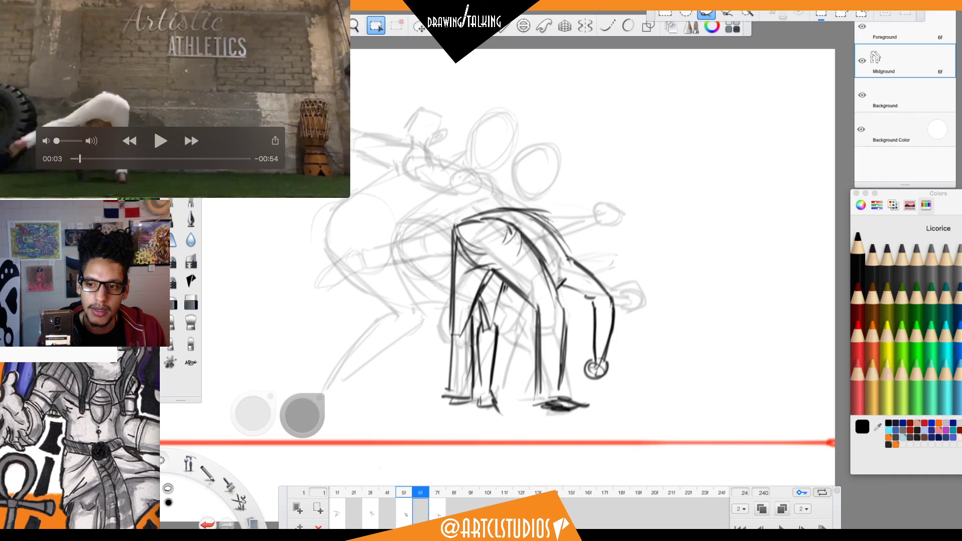
{"action": "key", "text": "Right"}
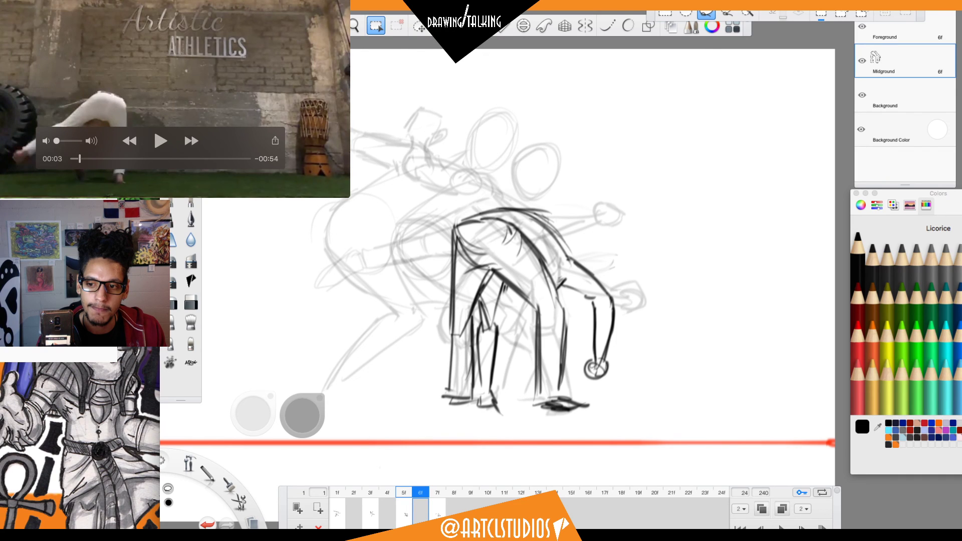
{"action": "key", "text": "Right"}
{"action": "key", "text": "Tab"}
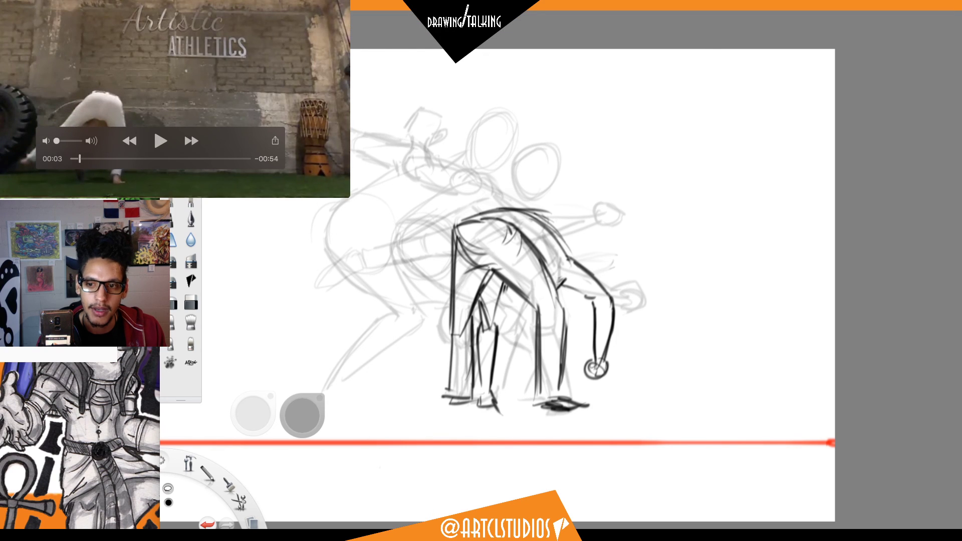
{"action": "key", "text": "Right"}
{"action": "key", "text": "Tab"}
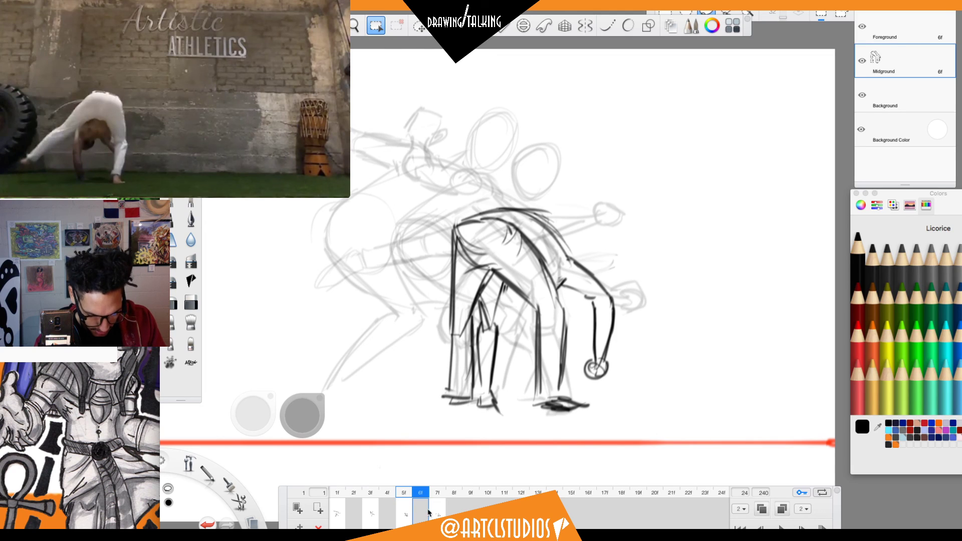
Insert a blank keyframe at frame 6 and sketch the supporting foot just above the ground line.
{"action": "key", "text": "Escape"}
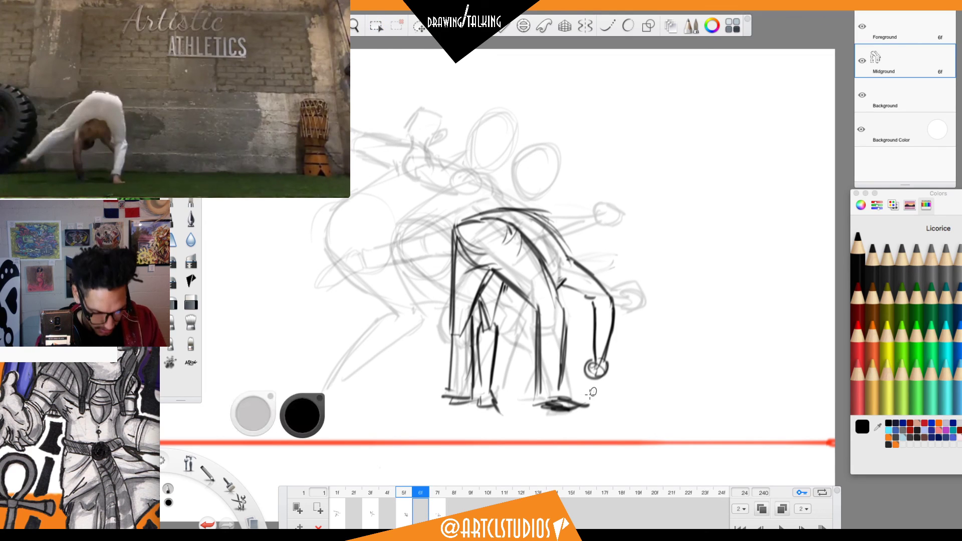
{"action": "key", "text": "F7"}
{"action": "left_click_drag", "start_coordinate": [553, 409], "coordinate": [564, 401]}
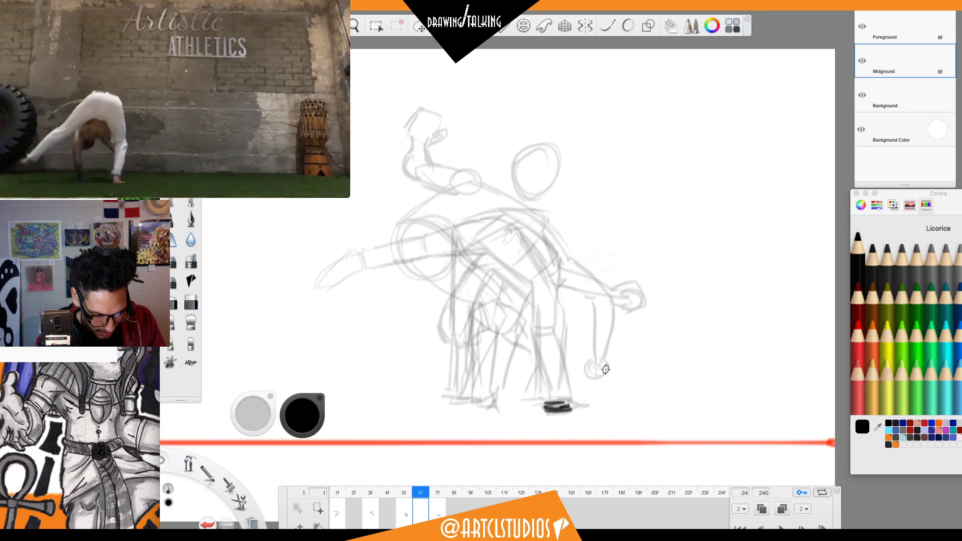
{"action": "left_click", "coordinate": [438, 516]}
{"action": "mouse_move", "coordinate": [551, 369]}
{"action": "left_mouse_down"}
{"action": "mouse_move", "coordinate": [613, 418]}
{"action": "mouse_move", "coordinate": [564, 360]}
{"action": "left_mouse_up"}
{"action": "key", "text": "ctrl+z"}
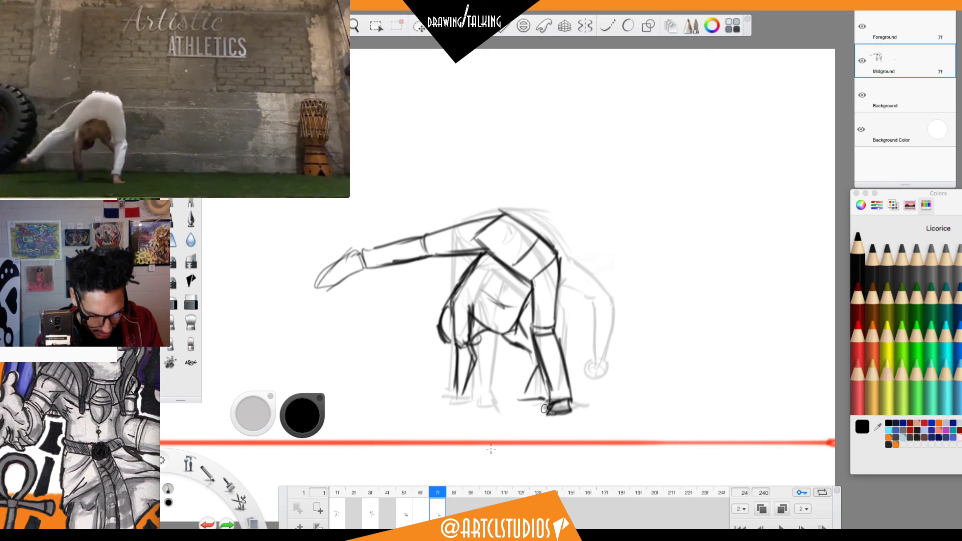
{"action": "left_click", "coordinate": [421, 511]}
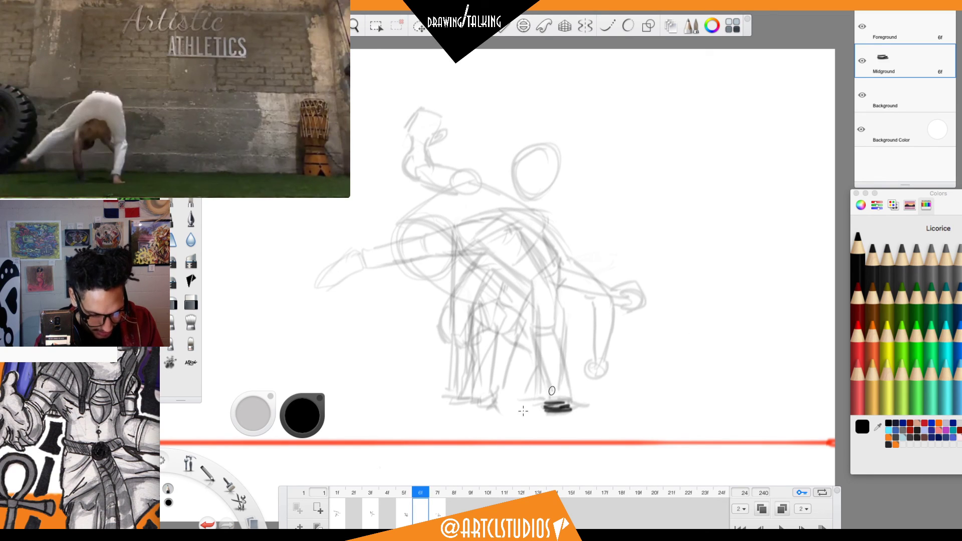
Limit the previous-frame onion skin to 1 frame, compare frames 5 to 7, and turn the previous-frame onion skin off on frame 6.
{"action": "left_click", "coordinate": [745, 510]}
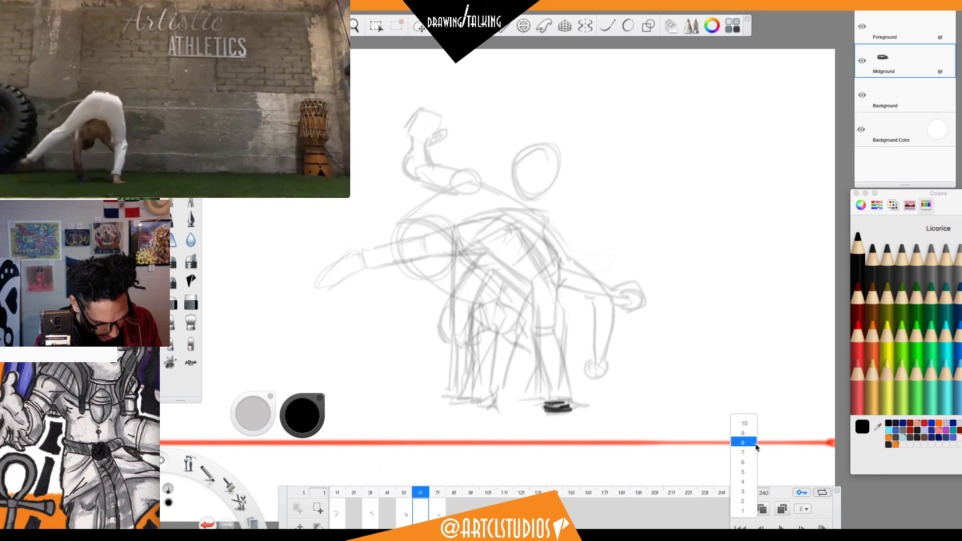
{"action": "left_click", "coordinate": [762, 390]}
{"action": "left_click", "coordinate": [741, 508]}
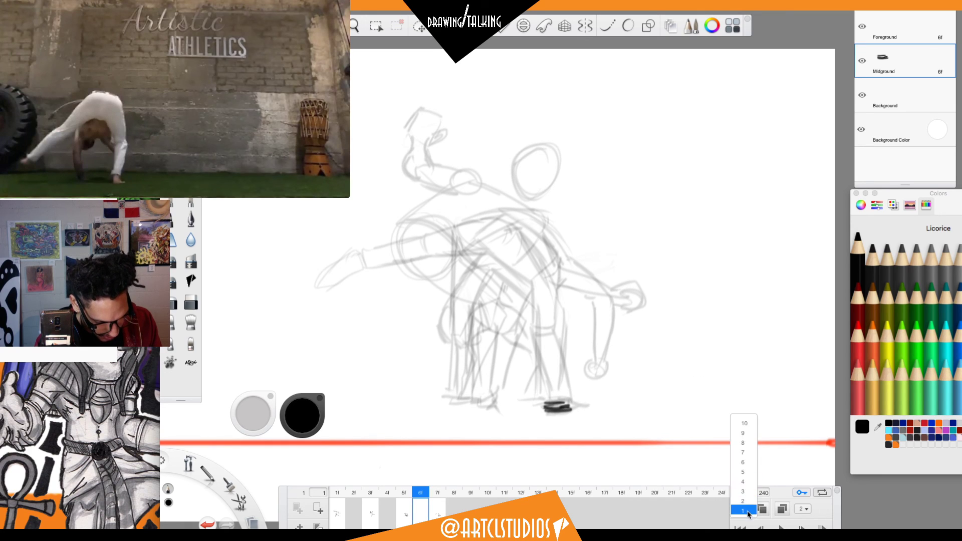
{"action": "left_click", "coordinate": [749, 513]}
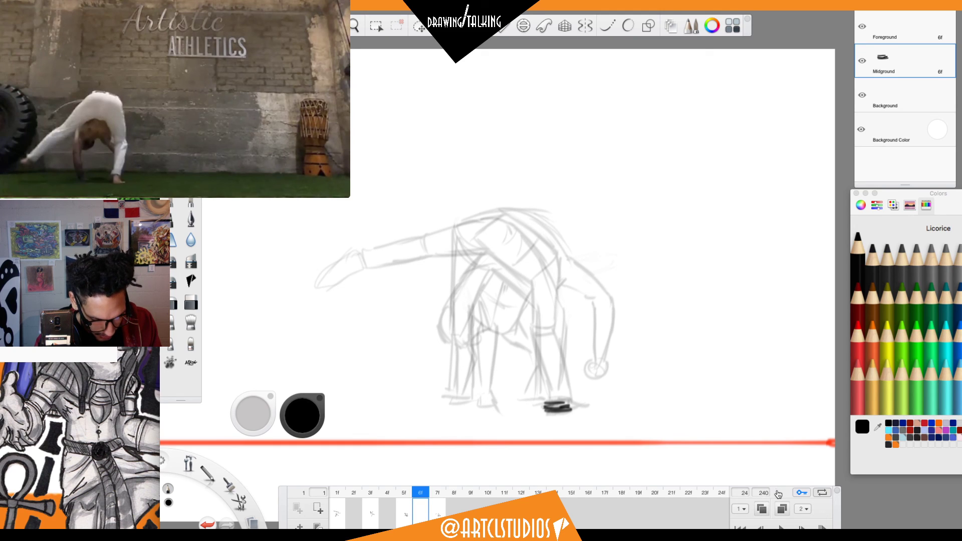
{"action": "left_click", "coordinate": [410, 518]}
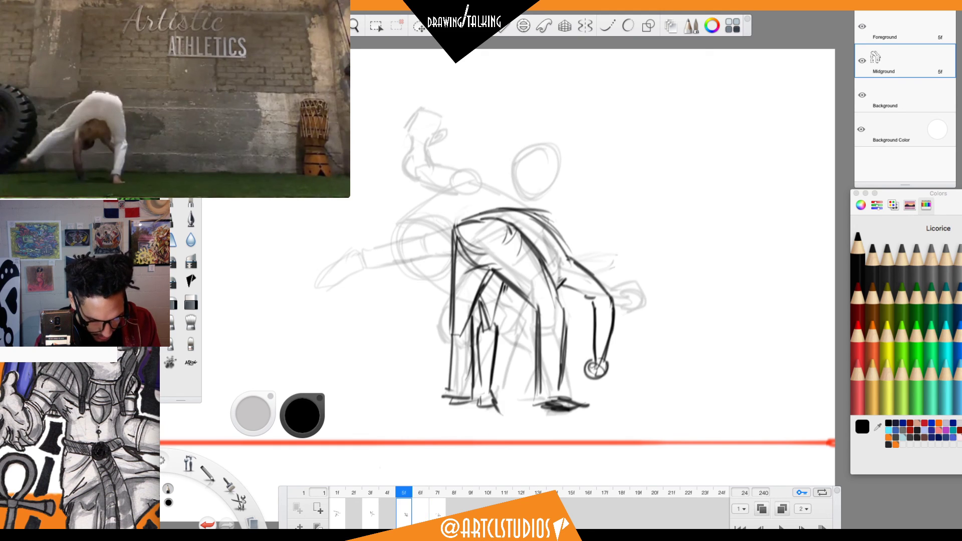
{"action": "left_click", "coordinate": [439, 516]}
{"action": "left_click", "coordinate": [424, 511]}
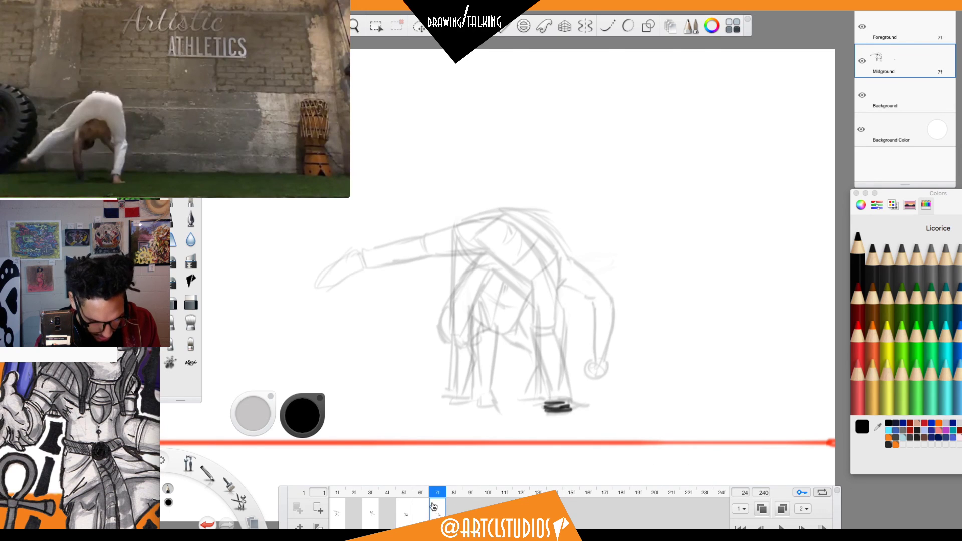
{"action": "left_click", "coordinate": [762, 513]}
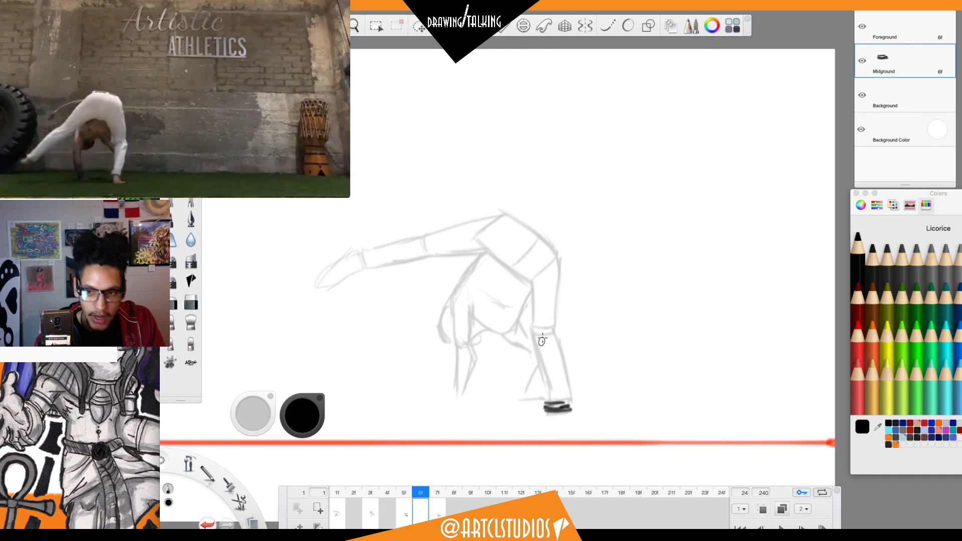
Sketch the supporting leg's lower half as an upright cylinder rising from the foot on frame 6.
{"action": "key", "text": "b"}
{"action": "mouse_move", "coordinate": [546, 403]}
{"action": "left_mouse_down"}
{"action": "mouse_move", "coordinate": [554, 334]}
{"action": "mouse_move", "coordinate": [545, 396]}
{"action": "left_mouse_up"}
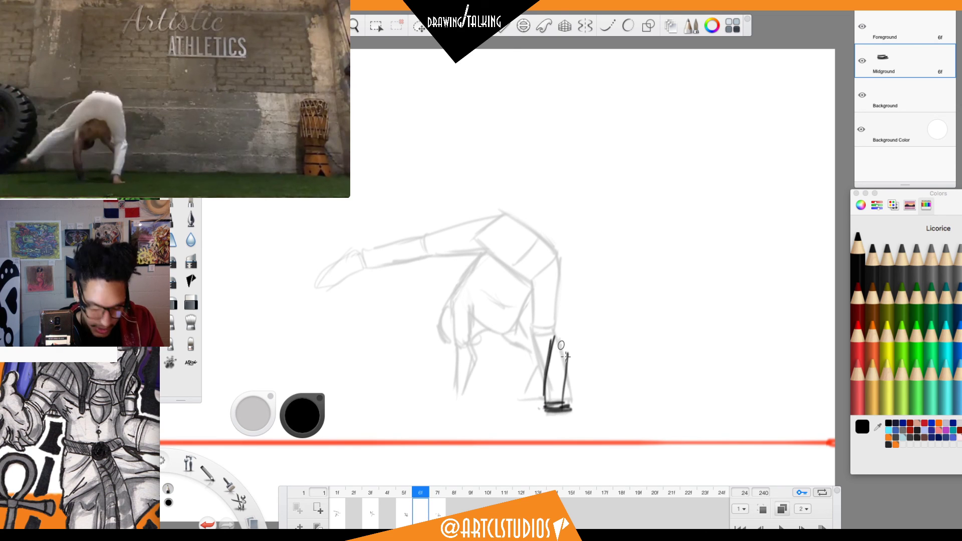
{"action": "left_click_drag", "start_coordinate": [569, 343], "coordinate": [561, 377]}
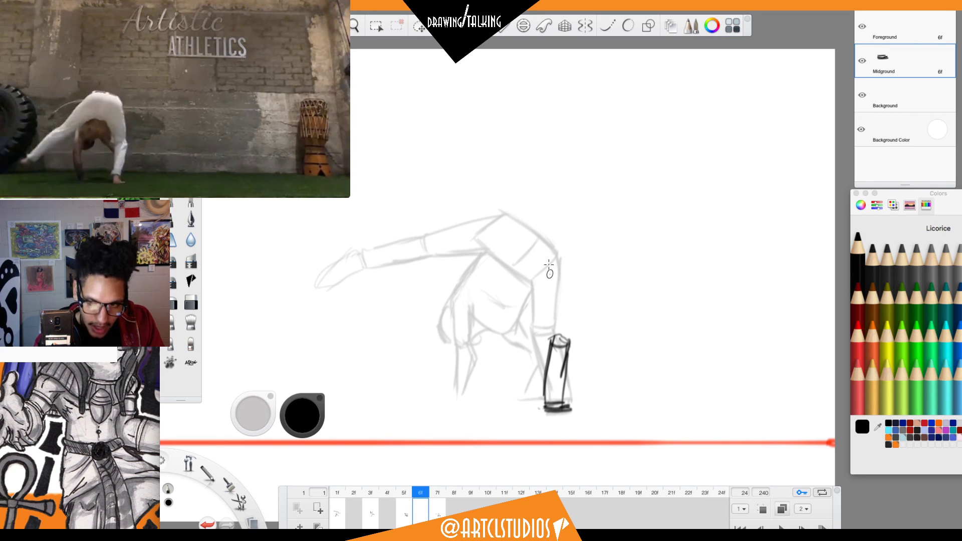
Draw a circle for the hip and rough out the raised leg extending from it with crossing contour lines.
{"action": "mouse_move", "coordinate": [508, 291]}
{"action": "left_mouse_down"}
{"action": "mouse_move", "coordinate": [530, 256]}
{"action": "mouse_move", "coordinate": [551, 275]}
{"action": "left_mouse_up"}
{"action": "mouse_move", "coordinate": [486, 256]}
{"action": "left_mouse_down"}
{"action": "mouse_move", "coordinate": [523, 253]}
{"action": "mouse_move", "coordinate": [499, 268]}
{"action": "mouse_move", "coordinate": [533, 280]}
{"action": "mouse_move", "coordinate": [485, 275]}
{"action": "mouse_move", "coordinate": [410, 314]}
{"action": "left_mouse_up"}
{"action": "left_click_drag", "start_coordinate": [490, 273], "coordinate": [377, 370]}
{"action": "mouse_move", "coordinate": [459, 271]}
{"action": "left_mouse_down"}
{"action": "mouse_move", "coordinate": [412, 316]}
{"action": "mouse_move", "coordinate": [351, 341]}
{"action": "left_mouse_up"}
{"action": "mouse_move", "coordinate": [458, 289]}
{"action": "left_mouse_down"}
{"action": "mouse_move", "coordinate": [354, 367]}
{"action": "mouse_move", "coordinate": [336, 313]}
{"action": "mouse_move", "coordinate": [441, 283]}
{"action": "left_mouse_up"}
{"action": "mouse_move", "coordinate": [355, 295]}
{"action": "left_mouse_down"}
{"action": "mouse_move", "coordinate": [359, 318]}
{"action": "mouse_move", "coordinate": [414, 365]}
{"action": "left_mouse_up"}
{"action": "mouse_move", "coordinate": [386, 285]}
{"action": "left_mouse_down"}
{"action": "mouse_move", "coordinate": [416, 353]}
{"action": "mouse_move", "coordinate": [442, 288]}
{"action": "mouse_move", "coordinate": [478, 291]}
{"action": "left_mouse_up"}
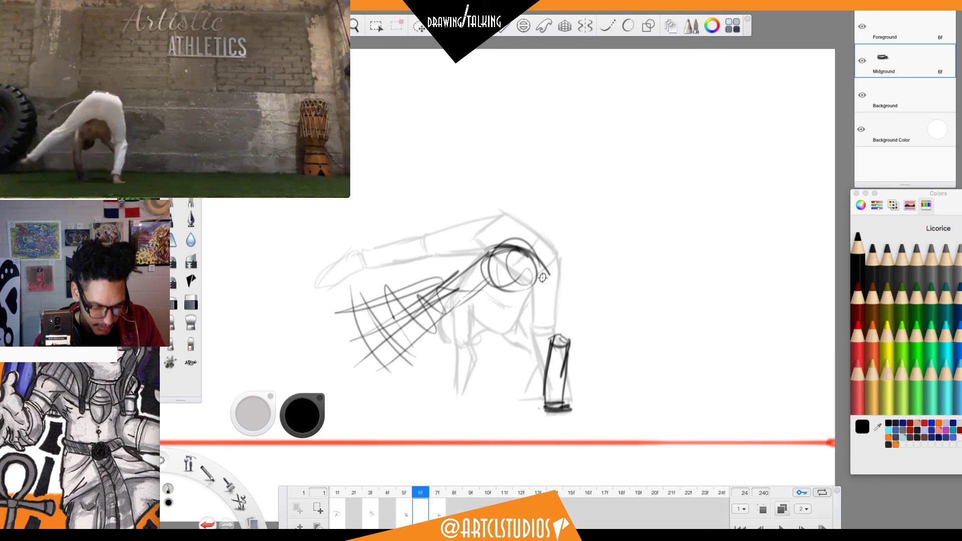
Draw the supporting thigh from the hip to the knee, then lasso the hip and thigh and shift them slightly down.
{"action": "left_click_drag", "start_coordinate": [525, 293], "coordinate": [550, 332]}
{"action": "left_click_drag", "start_coordinate": [545, 274], "coordinate": [566, 332]}
{"action": "left_click_drag", "start_coordinate": [546, 295], "coordinate": [563, 329]}
{"action": "key", "text": "l"}
{"action": "mouse_move", "coordinate": [559, 234]}
{"action": "left_mouse_down"}
{"action": "mouse_move", "coordinate": [473, 255]}
{"action": "mouse_move", "coordinate": [554, 277]}
{"action": "mouse_move", "coordinate": [529, 202]}
{"action": "left_mouse_up"}
{"action": "key", "text": "v"}
{"action": "left_click_drag", "start_coordinate": [613, 266], "coordinate": [614, 274]}
{"action": "key", "text": "l"}
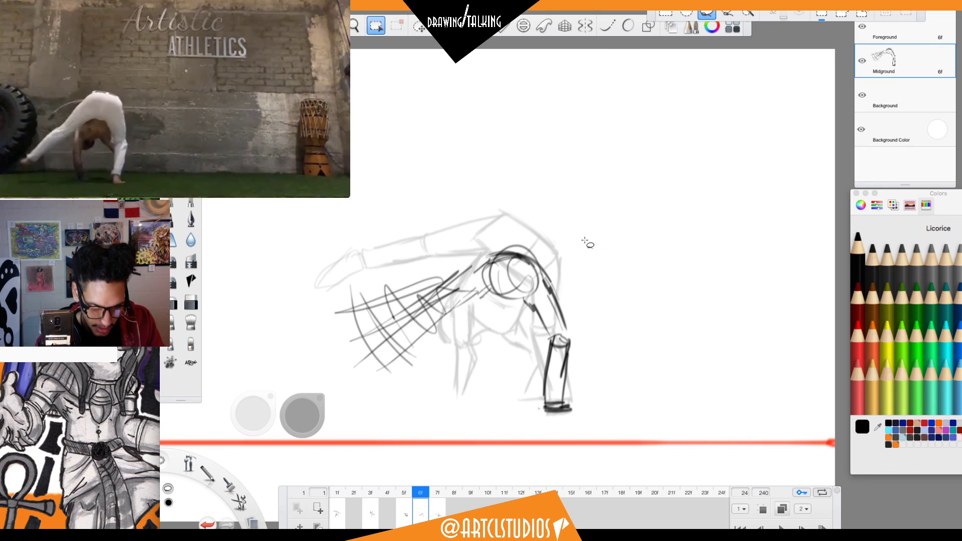
Try to firm up the raised leg with a dark underside and a curved arc across its far end.
{"action": "key", "text": "b"}
{"action": "mouse_move", "coordinate": [494, 292]}
{"action": "left_mouse_down"}
{"action": "mouse_move", "coordinate": [392, 360]}
{"action": "mouse_move", "coordinate": [330, 296]}
{"action": "mouse_move", "coordinate": [401, 348]}
{"action": "left_mouse_up"}
{"action": "left_click_drag", "start_coordinate": [374, 310], "coordinate": [454, 282]}
{"action": "left_click_drag", "start_coordinate": [438, 288], "coordinate": [494, 257]}
{"action": "left_click_drag", "start_coordinate": [373, 312], "coordinate": [474, 266]}
{"action": "left_click_drag", "start_coordinate": [388, 315], "coordinate": [467, 294]}
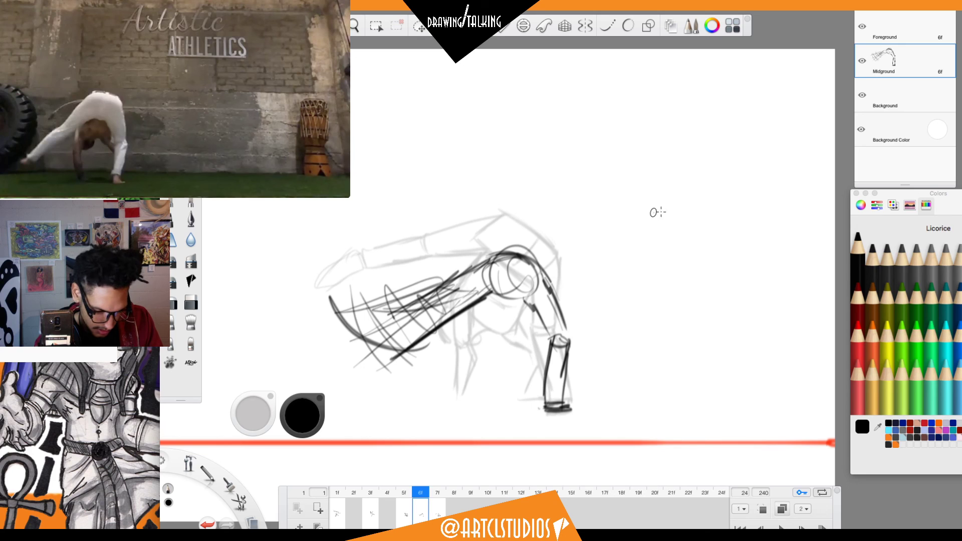
Flip back and forth between frames 5, 6 and 7 to judge the raised leg's motion.
{"action": "key", "text": "Left"}
{"action": "key", "text": "Left"}
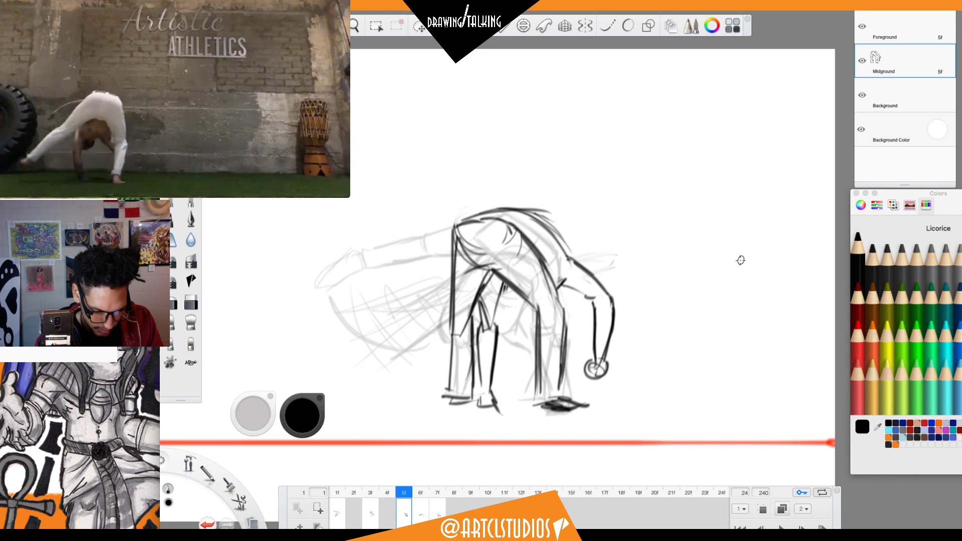
{"action": "key", "text": "Right"}
{"action": "key", "text": "Right"}
{"action": "key", "text": "Right"}
{"action": "key", "text": "Left"}
{"action": "key", "text": "Left"}
{"action": "key", "text": "Left"}
{"action": "key", "text": "Right"}
{"action": "key", "text": "Right"}
{"action": "key", "text": "Right"}
{"action": "key", "text": "Left"}
{"action": "key", "text": "Left"}
{"action": "key", "text": "Right"}
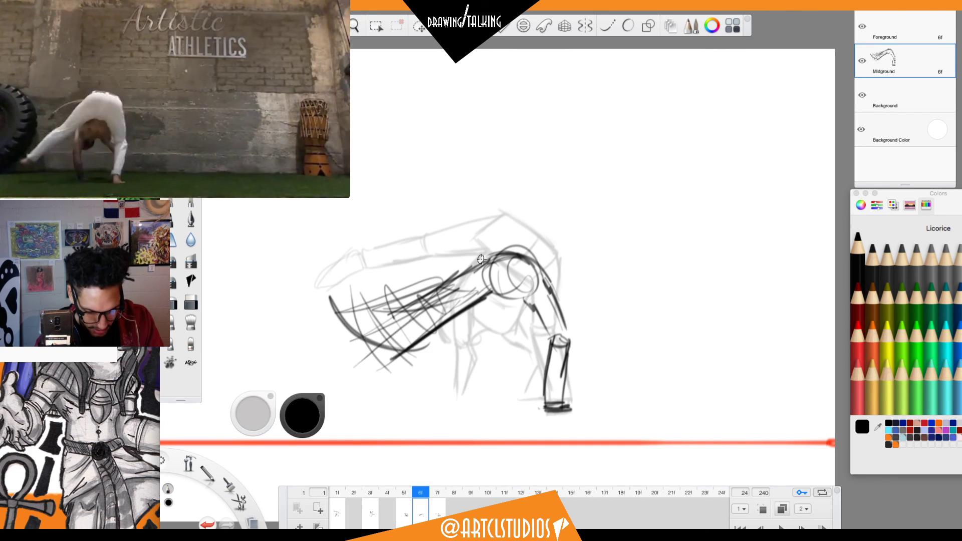
Lasso the raised leg's rough lines on frame 6, delete them, and clear the selection.
{"action": "key", "text": "m"}
{"action": "mouse_move", "coordinate": [489, 290]}
{"action": "left_mouse_down"}
{"action": "mouse_move", "coordinate": [308, 332]}
{"action": "mouse_move", "coordinate": [471, 224]}
{"action": "mouse_move", "coordinate": [480, 249]}
{"action": "left_mouse_up"}
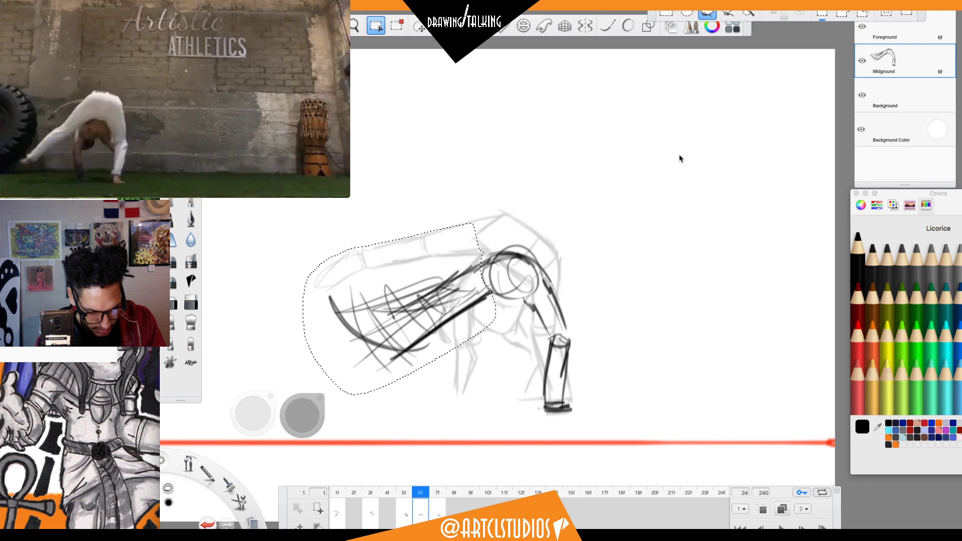
{"action": "key", "text": "space"}
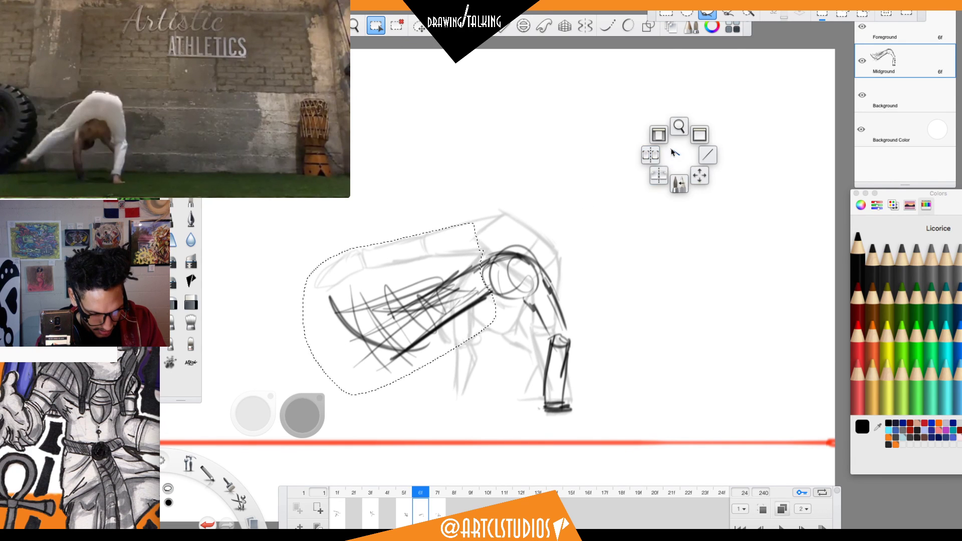
{"action": "key", "text": "Delete"}
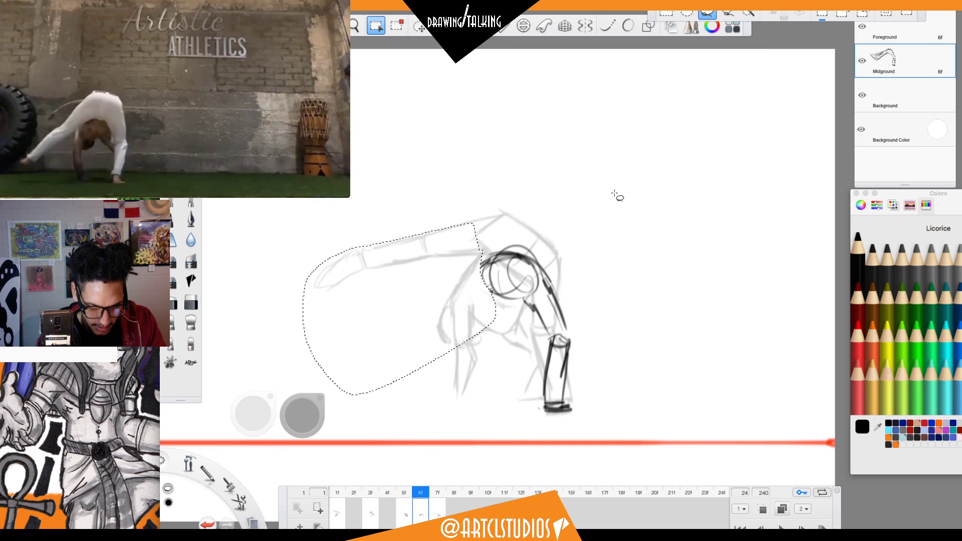
{"action": "key", "text": "b"}
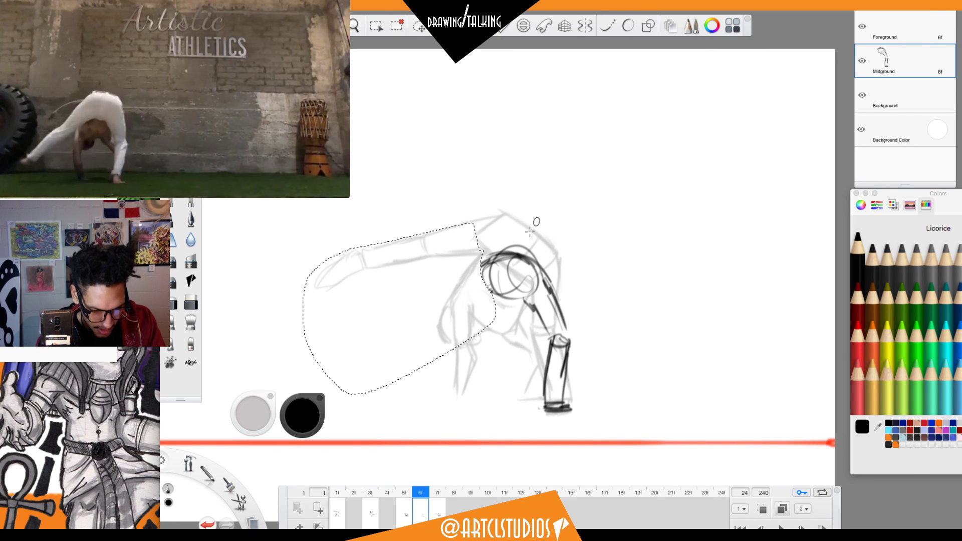
{"action": "key", "text": "ctrl+d"}
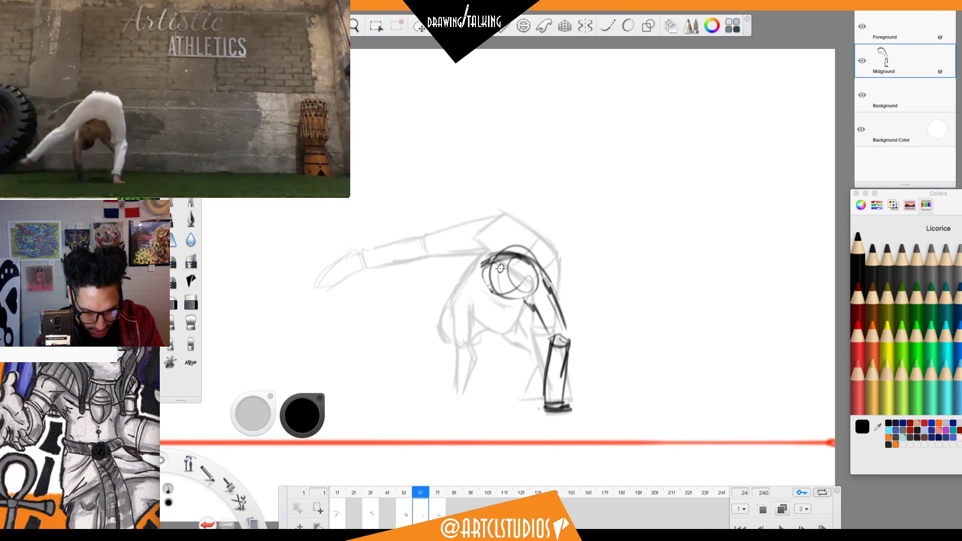
Redraw the raised leg at a lower angle, with the thigh running from the hip circle to a bent knee.
{"action": "mouse_move", "coordinate": [507, 252]}
{"action": "left_mouse_down"}
{"action": "mouse_move", "coordinate": [449, 295]}
{"action": "mouse_move", "coordinate": [464, 311]}
{"action": "left_mouse_up"}
{"action": "left_click_drag", "start_coordinate": [407, 315], "coordinate": [402, 389]}
{"action": "mouse_move", "coordinate": [390, 344]}
{"action": "left_mouse_down"}
{"action": "mouse_move", "coordinate": [404, 389]}
{"action": "mouse_move", "coordinate": [474, 269]}
{"action": "left_mouse_up"}
{"action": "left_click_drag", "start_coordinate": [404, 329], "coordinate": [466, 275]}
{"action": "mouse_move", "coordinate": [386, 347]}
{"action": "left_mouse_down"}
{"action": "mouse_move", "coordinate": [447, 286]}
{"action": "mouse_move", "coordinate": [438, 393]}
{"action": "left_mouse_up"}
{"action": "left_click_drag", "start_coordinate": [417, 332], "coordinate": [432, 393]}
Build up the curved shin lines below the bent knee and darken the thigh's underside.
{"action": "mouse_move", "coordinate": [412, 343]}
{"action": "left_mouse_down"}
{"action": "mouse_move", "coordinate": [416, 376]}
{"action": "mouse_move", "coordinate": [487, 292]}
{"action": "mouse_move", "coordinate": [383, 339]}
{"action": "mouse_move", "coordinate": [395, 389]}
{"action": "mouse_move", "coordinate": [376, 345]}
{"action": "left_mouse_up"}
{"action": "mouse_move", "coordinate": [384, 337]}
{"action": "left_mouse_down"}
{"action": "mouse_move", "coordinate": [427, 308]}
{"action": "mouse_move", "coordinate": [399, 331]}
{"action": "left_mouse_up"}
{"action": "left_click_drag", "start_coordinate": [389, 334], "coordinate": [391, 382]}
{"action": "left_click_drag", "start_coordinate": [397, 318], "coordinate": [392, 390]}
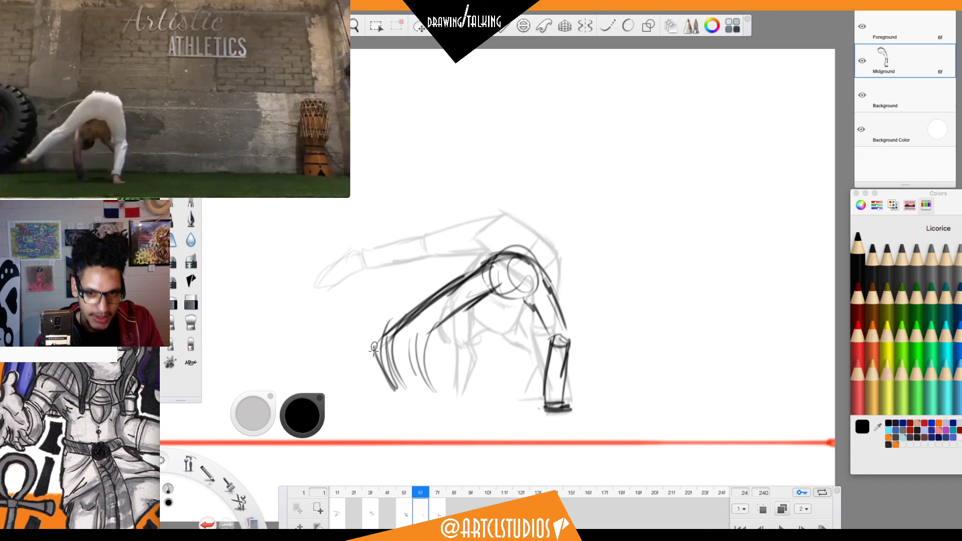
{"action": "mouse_move", "coordinate": [427, 336]}
{"action": "left_mouse_down"}
{"action": "mouse_move", "coordinate": [491, 289]}
{"action": "mouse_move", "coordinate": [539, 293]}
{"action": "left_mouse_up"}
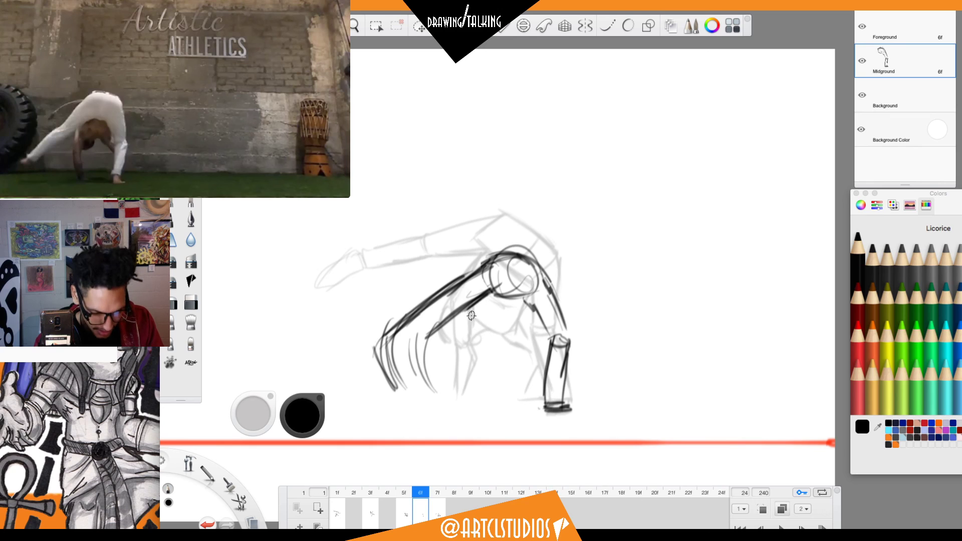
{"action": "left_click_drag", "start_coordinate": [513, 321], "coordinate": [525, 308]}
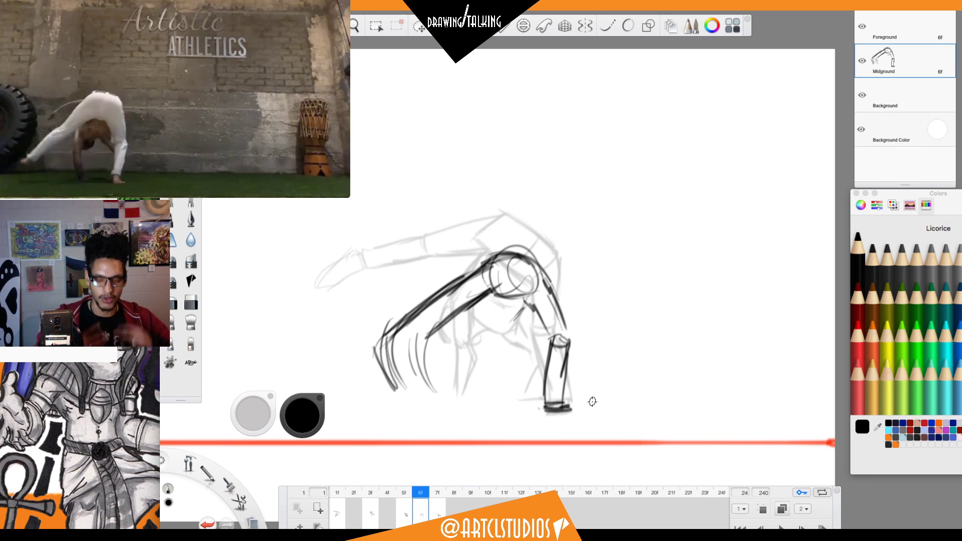
Flip through the frames around frame 6 and back to the earliest poses to compare motion and figure size.
{"action": "key", "text": "Left"}
{"action": "key", "text": "Right"}
{"action": "key", "text": "Right"}
{"action": "key", "text": "Left"}
{"action": "key", "text": "Left"}
{"action": "key", "text": "Left"}
{"action": "key", "text": "Right"}
{"action": "key", "text": "Right"}
{"action": "key", "text": "Right"}
{"action": "key", "text": "Left"}
{"action": "key", "text": "Left"}
{"action": "key", "text": "Left"}
{"action": "key", "text": "Left"}
{"action": "key", "text": "Left"}
{"action": "key", "text": "Right"}
Scale down the whole figure on frame 3, and do the same to the first pose held through frame 2.
{"action": "key", "text": "v"}
{"action": "mouse_move", "coordinate": [651, 257]}
{"action": "left_mouse_down"}
{"action": "mouse_move", "coordinate": [643, 265]}
{"action": "mouse_move", "coordinate": [674, 279]}
{"action": "left_mouse_up"}
{"action": "key", "text": "Escape"}
{"action": "key", "text": "Left"}
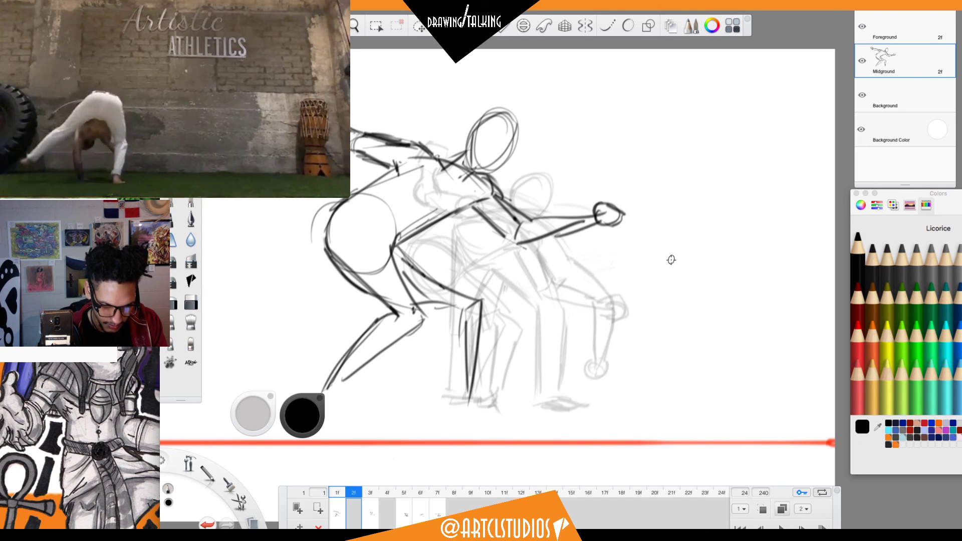
{"action": "key", "text": "v"}
{"action": "mouse_move", "coordinate": [642, 266]}
{"action": "left_mouse_down"}
{"action": "mouse_move", "coordinate": [636, 281]}
{"action": "mouse_move", "coordinate": [676, 290]}
{"action": "mouse_move", "coordinate": [681, 305]}
{"action": "left_mouse_up"}
{"action": "key", "text": "Escape"}
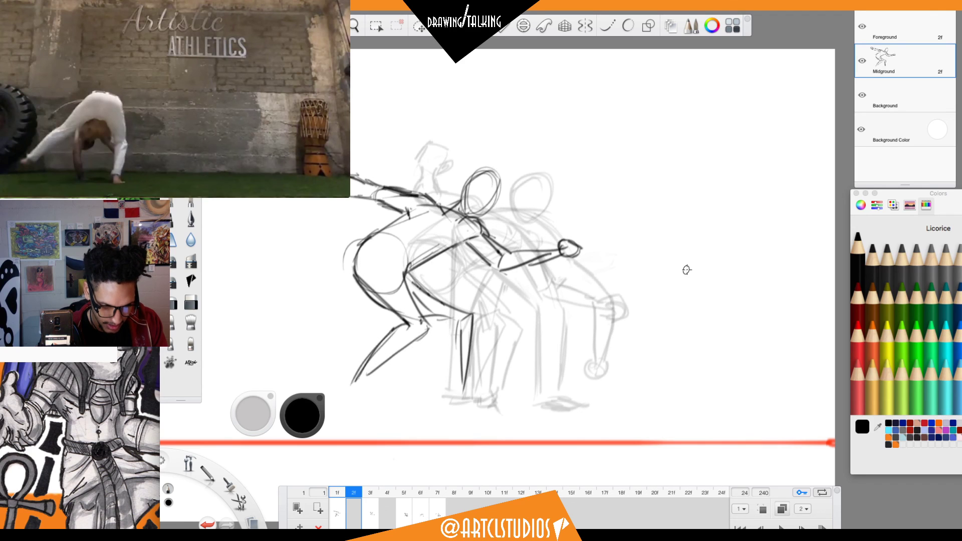
Step forward to frame 7 and flip repeatedly between frames 5 and 7 to examine how the poses flow.
{"action": "key", "text": "Right"}
{"action": "key", "text": "Right"}
{"action": "key", "text": "Right"}
{"action": "key", "text": "Right"}
{"action": "key", "text": "Right"}
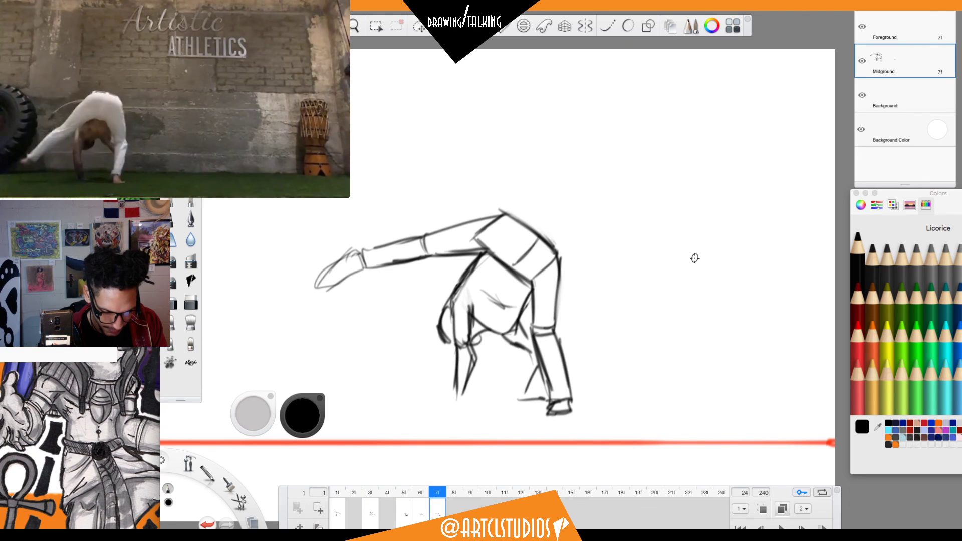
{"action": "key", "text": "Left"}
{"action": "key", "text": "Left"}
{"action": "key", "text": "Right"}
{"action": "key", "text": "Right"}
{"action": "key", "text": "Left"}
{"action": "key", "text": "Left"}
{"action": "key", "text": "Right"}
{"action": "key", "text": "Right"}
{"action": "key", "text": "Left"}
{"action": "key", "text": "Left"}
{"action": "key", "text": "Right"}
{"action": "key", "text": "Right"}
{"action": "key", "text": "Left"}
{"action": "key", "text": "Left"}
{"action": "key", "text": "Right"}
{"action": "key", "text": "Right"}
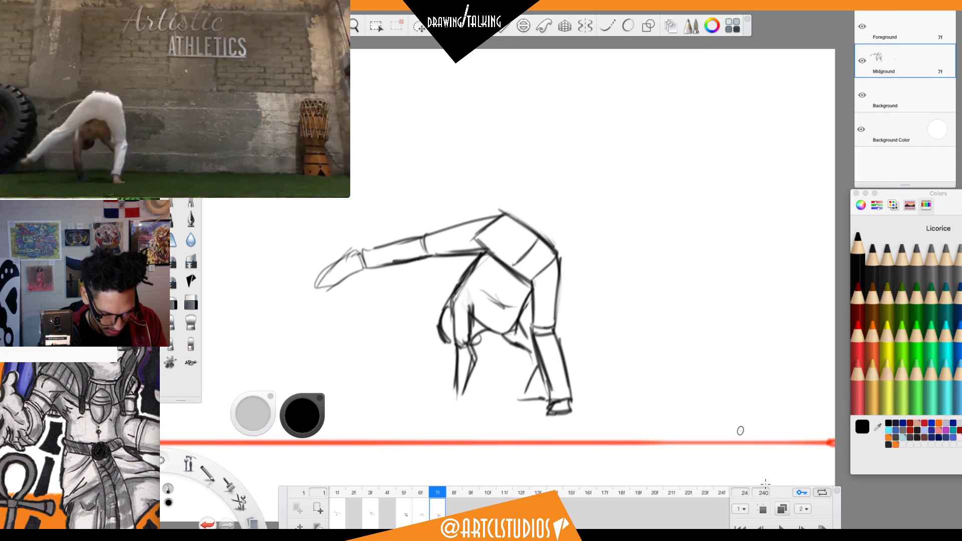
Play the animation and flip back through the poses, comparing them with the one on frame 6.
{"action": "key", "text": "space"}
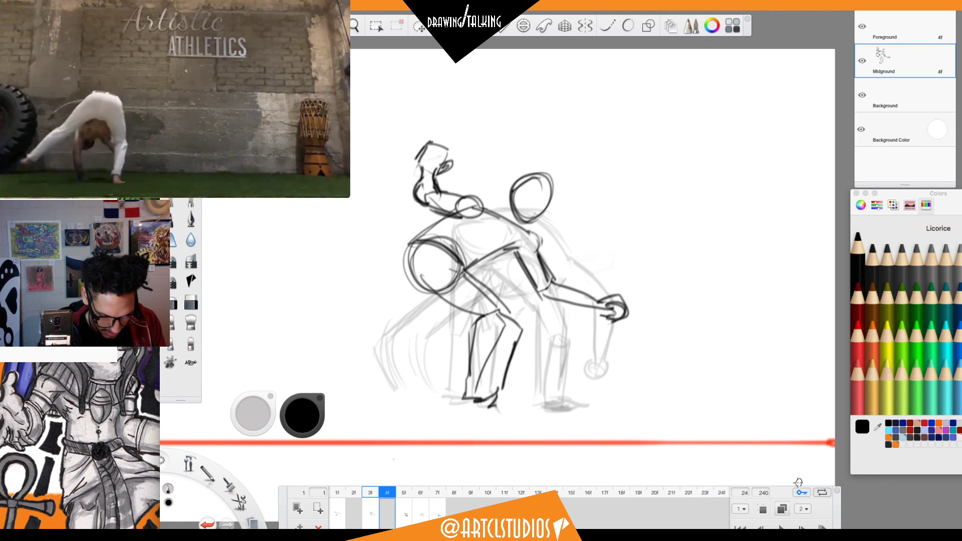
{"action": "key", "text": "Left"}
{"action": "key", "text": "Left"}
{"action": "key", "text": "Left"}
{"action": "key", "text": "Left"}
{"action": "key", "text": "Left"}
{"action": "key", "text": "Right"}
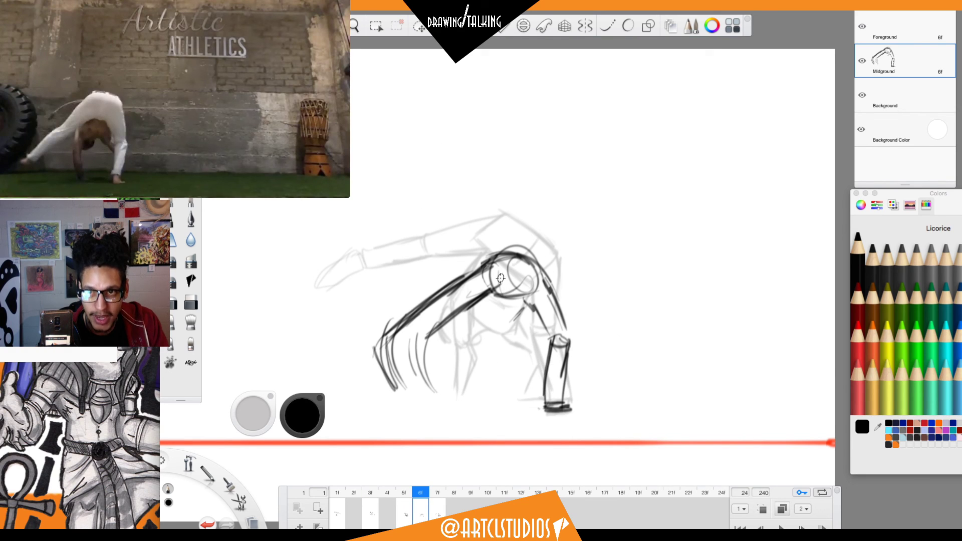
Sketch the chest line, shoulders, head and supporting arm beneath the hips on frame 6, following the faint frame 7 pose.
{"action": "left_click_drag", "start_coordinate": [483, 345], "coordinate": [517, 345]}
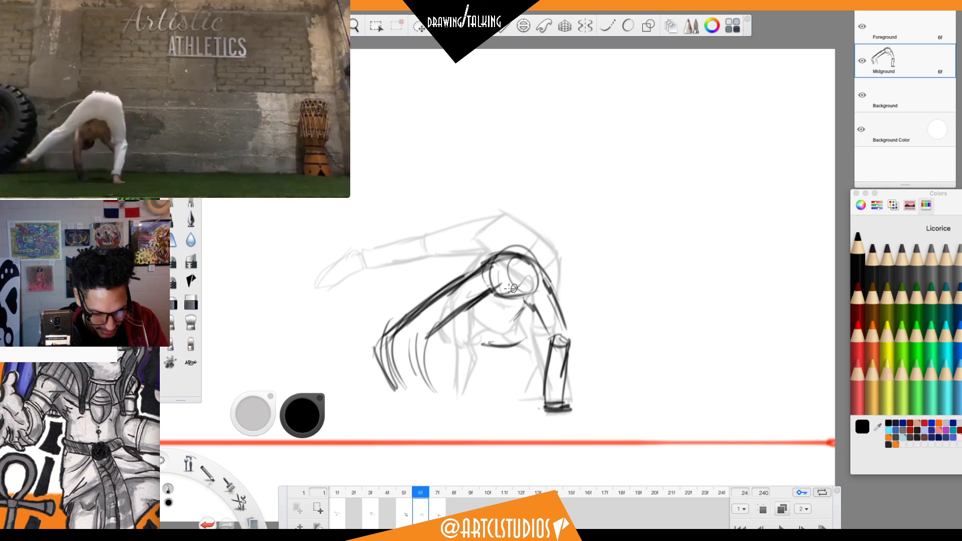
{"action": "mouse_move", "coordinate": [475, 305]}
{"action": "left_mouse_down"}
{"action": "mouse_move", "coordinate": [480, 344]}
{"action": "mouse_move", "coordinate": [531, 331]}
{"action": "mouse_move", "coordinate": [545, 357]}
{"action": "left_mouse_up"}
{"action": "left_click_drag", "start_coordinate": [526, 325], "coordinate": [547, 356]}
{"action": "mouse_move", "coordinate": [480, 359]}
{"action": "left_mouse_down"}
{"action": "mouse_move", "coordinate": [504, 351]}
{"action": "mouse_move", "coordinate": [493, 367]}
{"action": "mouse_move", "coordinate": [471, 355]}
{"action": "mouse_move", "coordinate": [471, 309]}
{"action": "mouse_move", "coordinate": [474, 352]}
{"action": "left_mouse_up"}
{"action": "left_click_drag", "start_coordinate": [459, 315], "coordinate": [471, 376]}
{"action": "left_click_drag", "start_coordinate": [448, 367], "coordinate": [476, 415]}
Shift the whole frame 6 figure slightly up and to the left.
{"action": "key", "text": "v"}
{"action": "left_click_drag", "start_coordinate": [617, 354], "coordinate": [613, 341]}
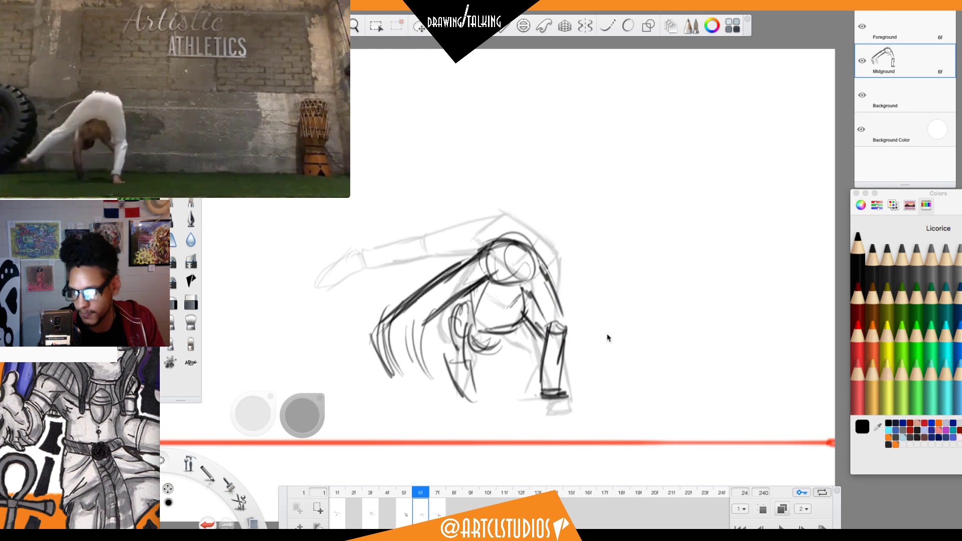
{"action": "key", "text": "Escape"}
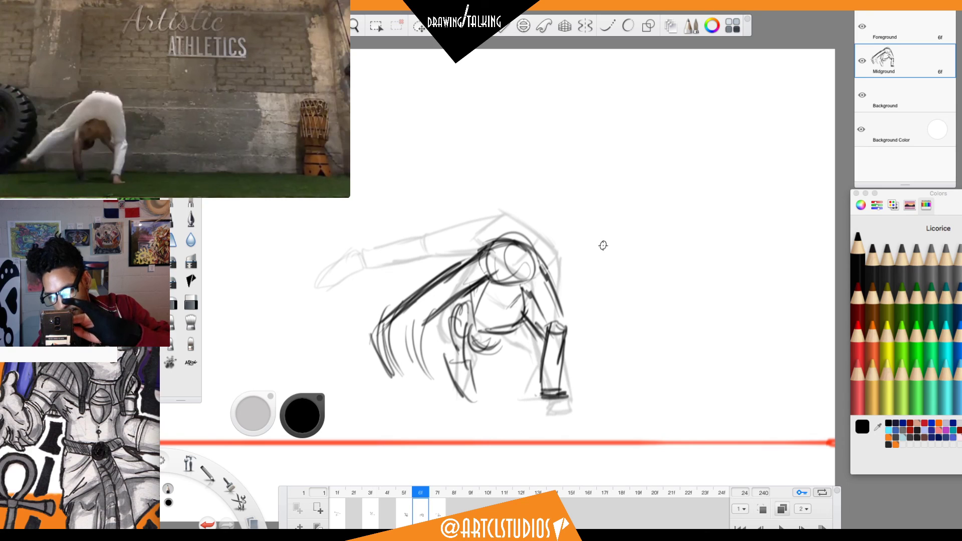
Darken the supporting arm on frame 6 and strengthen the line across the chest and shoulders.
{"action": "left_click_drag", "start_coordinate": [451, 334], "coordinate": [459, 384]}
{"action": "mouse_move", "coordinate": [449, 333]}
{"action": "left_mouse_down"}
{"action": "mouse_move", "coordinate": [452, 374]}
{"action": "mouse_move", "coordinate": [464, 398]}
{"action": "left_mouse_up"}
{"action": "left_click_drag", "start_coordinate": [462, 359], "coordinate": [473, 408]}
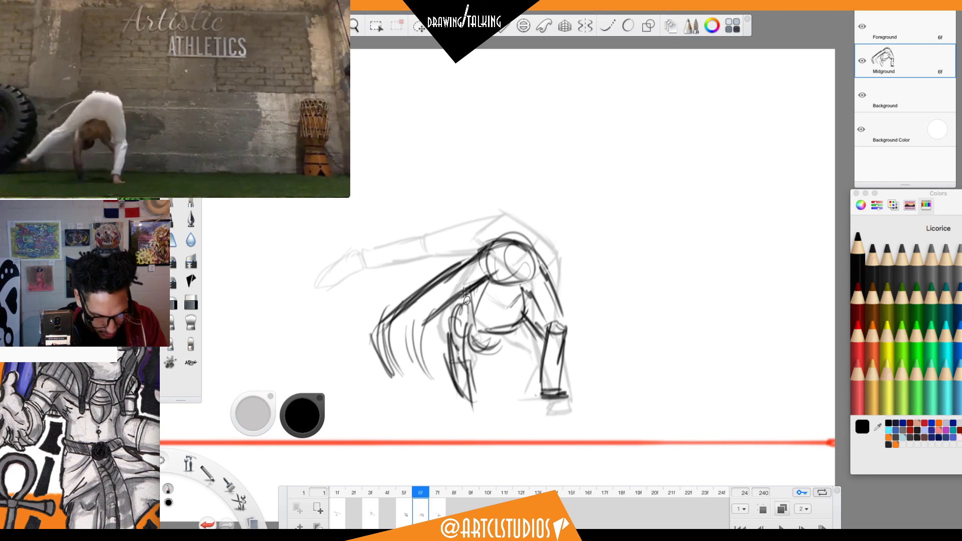
{"action": "mouse_move", "coordinate": [454, 329]}
{"action": "left_mouse_down"}
{"action": "mouse_move", "coordinate": [457, 316]}
{"action": "mouse_move", "coordinate": [530, 325]}
{"action": "left_mouse_up"}
{"action": "left_click_drag", "start_coordinate": [461, 314], "coordinate": [481, 286]}
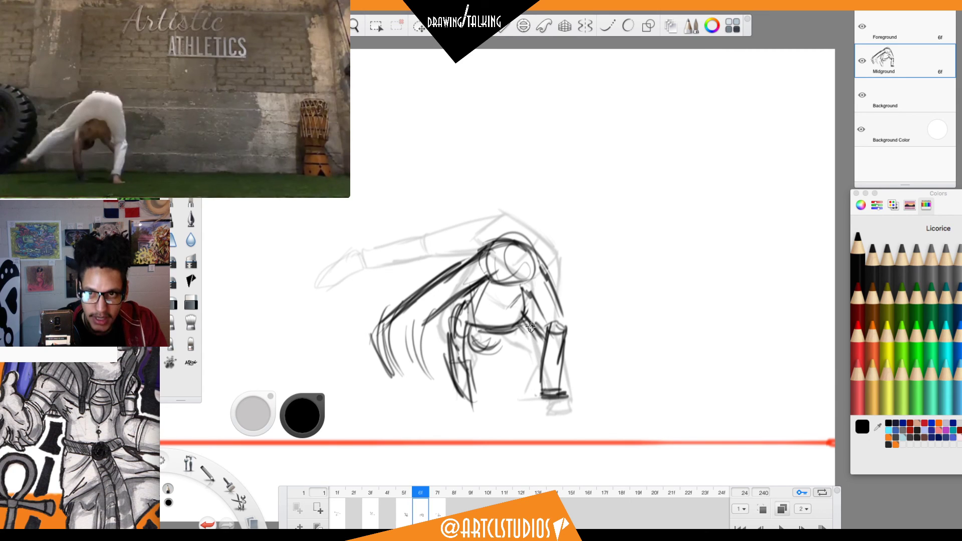
{"action": "left_click_drag", "start_coordinate": [521, 322], "coordinate": [540, 338]}
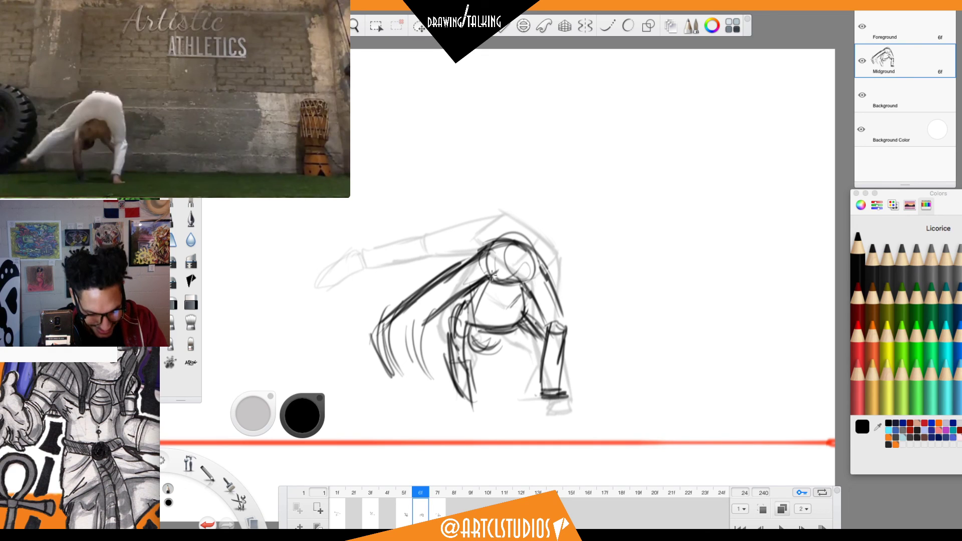
Define the standing leg's knee, erase the top of the hip circle and redraw the angular hip and thigh contour.
{"action": "left_click_drag", "start_coordinate": [554, 295], "coordinate": [561, 351]}
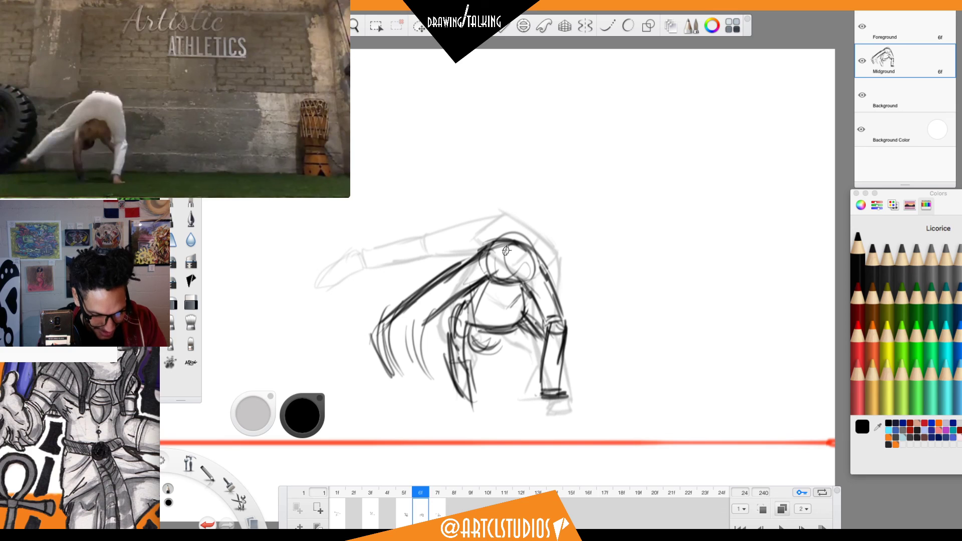
{"action": "left_click_drag", "start_coordinate": [503, 226], "coordinate": [531, 247]}
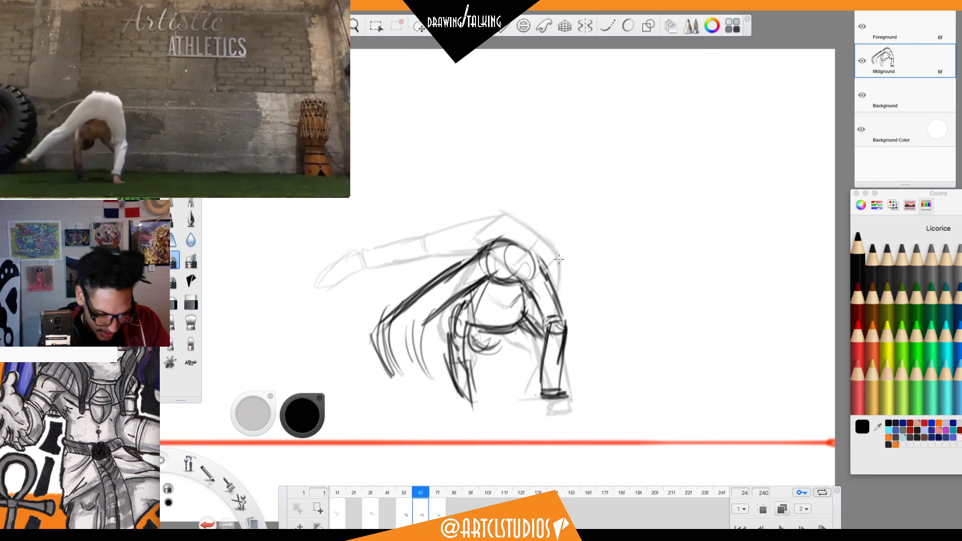
{"action": "mouse_move", "coordinate": [473, 256]}
{"action": "left_mouse_down"}
{"action": "mouse_move", "coordinate": [503, 233]}
{"action": "mouse_move", "coordinate": [549, 257]}
{"action": "mouse_move", "coordinate": [567, 330]}
{"action": "left_mouse_up"}
{"action": "left_click_drag", "start_coordinate": [519, 273], "coordinate": [531, 307]}
Finish the supporting forearm with a planted hand and add a stroke to the trailing leg on frame 6.
{"action": "left_click_drag", "start_coordinate": [453, 341], "coordinate": [478, 414]}
{"action": "left_click_drag", "start_coordinate": [443, 362], "coordinate": [488, 421]}
{"action": "mouse_move", "coordinate": [445, 382]}
{"action": "left_mouse_down"}
{"action": "mouse_move", "coordinate": [446, 351]}
{"action": "mouse_move", "coordinate": [460, 400]}
{"action": "mouse_move", "coordinate": [470, 367]}
{"action": "left_mouse_up"}
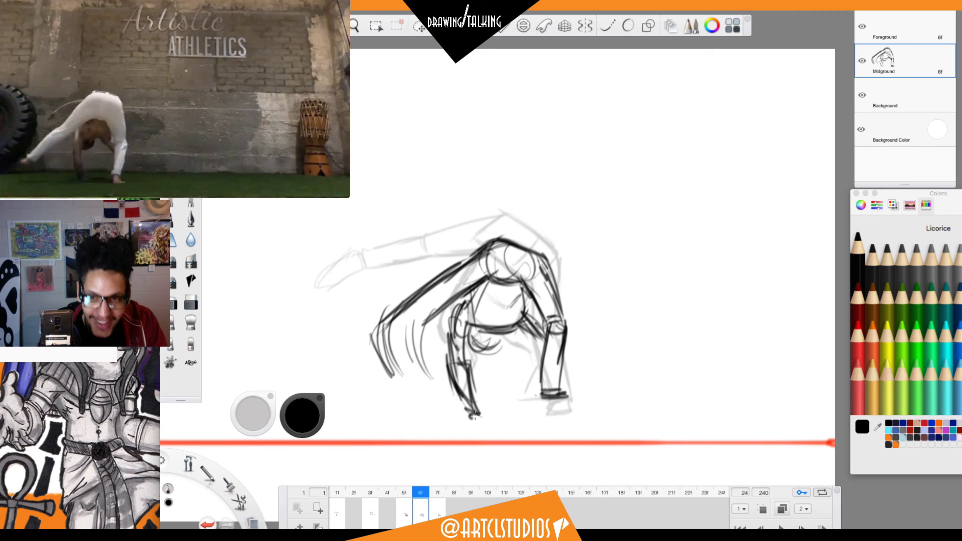
{"action": "mouse_move", "coordinate": [434, 318]}
{"action": "left_mouse_down"}
{"action": "mouse_move", "coordinate": [356, 341]}
{"action": "mouse_move", "coordinate": [471, 267]}
{"action": "left_mouse_up"}
Flip back and forth between frame 6 and its neighbours to examine the motion, ending on frame 7.
{"action": "key", "text": "Right"}
{"action": "key", "text": "Right"}
{"action": "key", "text": "Left"}
{"action": "key", "text": "Left"}
{"action": "key", "text": "Left"}
{"action": "key", "text": "Right"}
{"action": "key", "text": "Right"}
{"action": "key", "text": "Left"}
{"action": "key", "text": "Left"}
{"action": "key", "text": "Left"}
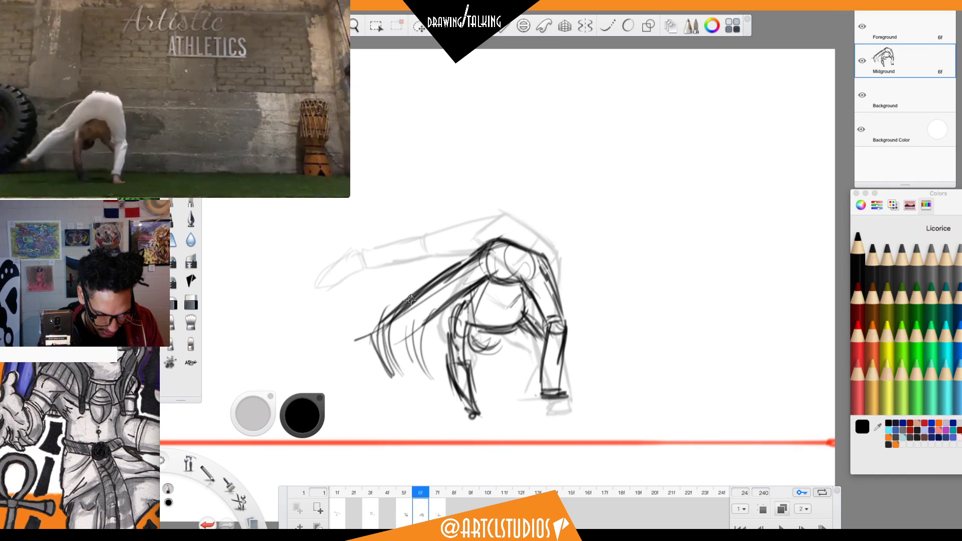
{"action": "key", "text": "Right"}
{"action": "key", "text": "Right"}
{"action": "key", "text": "Right"}
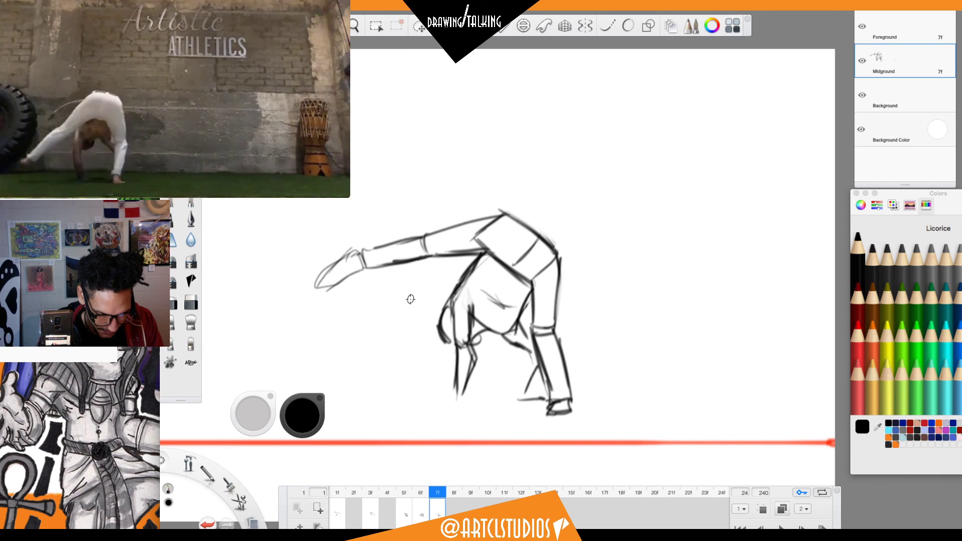
Erase the raised foot on frame 7 and replace it with curved motion-blur strokes at the end of the leg.
{"action": "left_click_drag", "start_coordinate": [347, 239], "coordinate": [328, 317]}
{"action": "mouse_move", "coordinate": [327, 268]}
{"action": "left_mouse_down"}
{"action": "mouse_move", "coordinate": [328, 321]}
{"action": "mouse_move", "coordinate": [354, 250]}
{"action": "left_mouse_up"}
{"action": "key", "text": "e"}
{"action": "mouse_move", "coordinate": [309, 328]}
{"action": "left_mouse_down"}
{"action": "mouse_move", "coordinate": [426, 251]}
{"action": "mouse_move", "coordinate": [336, 274]}
{"action": "left_mouse_up"}
{"action": "left_click_drag", "start_coordinate": [441, 250], "coordinate": [387, 255]}
{"action": "key", "text": "b"}
{"action": "mouse_move", "coordinate": [448, 258]}
{"action": "left_mouse_down"}
{"action": "mouse_move", "coordinate": [371, 271]}
{"action": "mouse_move", "coordinate": [353, 304]}
{"action": "left_mouse_up"}
{"action": "left_click_drag", "start_coordinate": [369, 243], "coordinate": [338, 294]}
{"action": "mouse_move", "coordinate": [344, 255]}
{"action": "left_mouse_down"}
{"action": "mouse_move", "coordinate": [324, 309]}
{"action": "mouse_move", "coordinate": [337, 304]}
{"action": "left_mouse_up"}
{"action": "left_click_drag", "start_coordinate": [362, 265], "coordinate": [345, 302]}
Flip through the earlier frames to examine the blurred kick, and advance to frame 9.
{"action": "key", "text": "Right"}
{"action": "key", "text": "Left"}
{"action": "key", "text": "Left"}
{"action": "key", "text": "Left"}
{"action": "key", "text": "Left"}
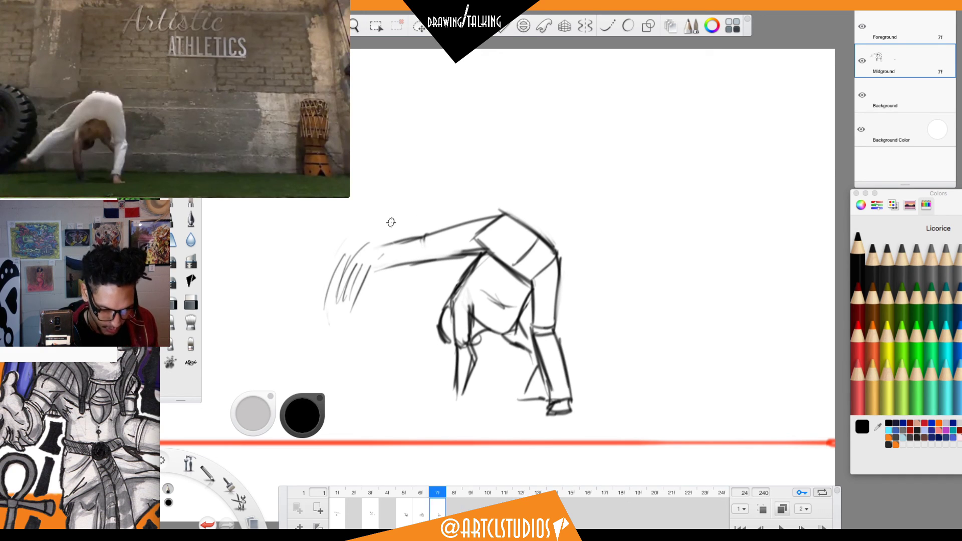
{"action": "key", "text": "Right"}
{"action": "key", "text": "Right"}
{"action": "key", "text": "Right"}
{"action": "key", "text": "Right"}
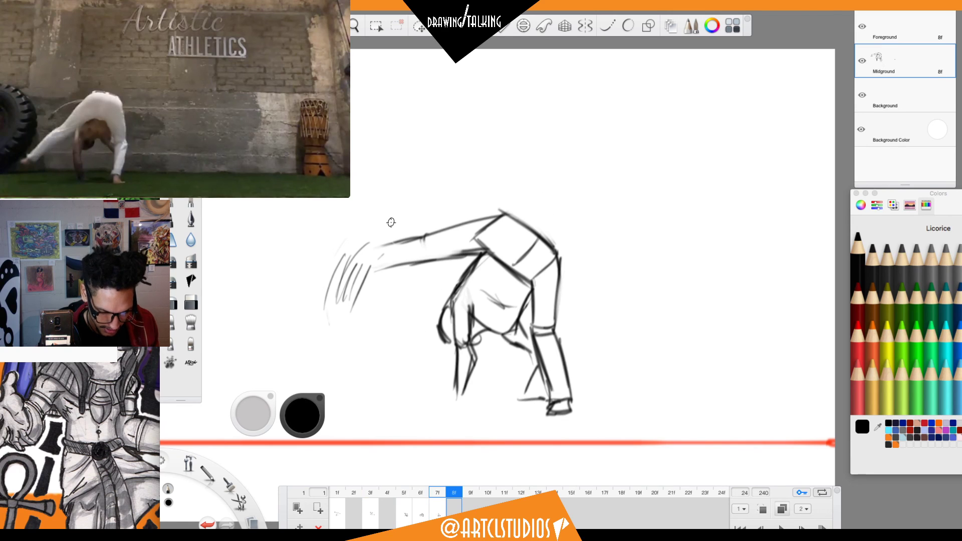
{"action": "key", "text": "Right"}
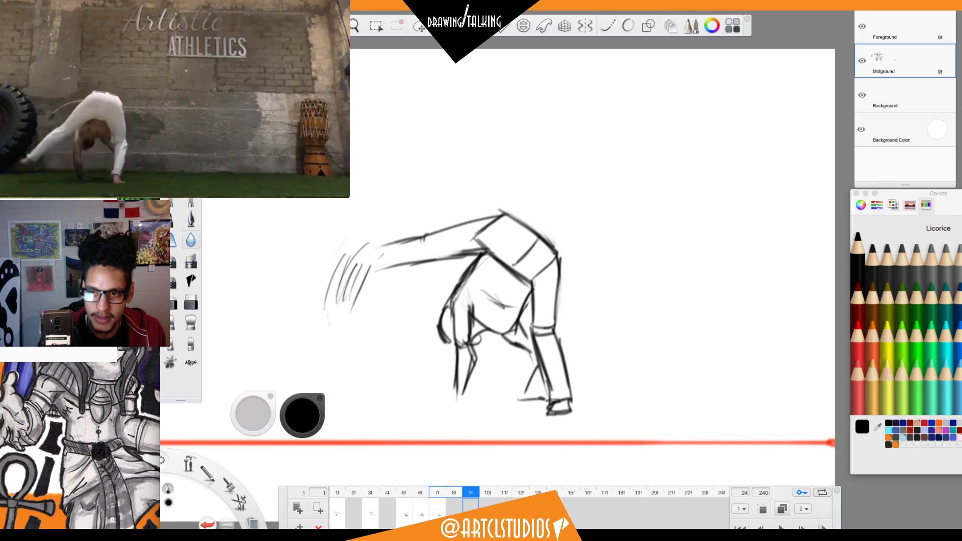
Step the reference video back and forth around 00:03 to study the leg swinging over.
{"action": "key", "text": "space"}
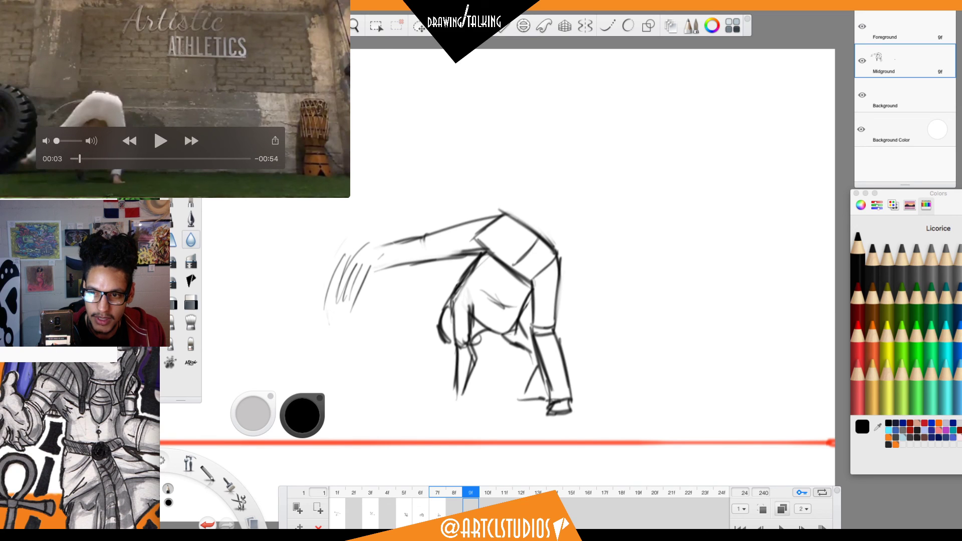
{"action": "key", "text": "Right"}
{"action": "key", "text": "Left"}
{"action": "key", "text": "Left"}
{"action": "key", "text": "Left"}
{"action": "key", "text": "Left"}
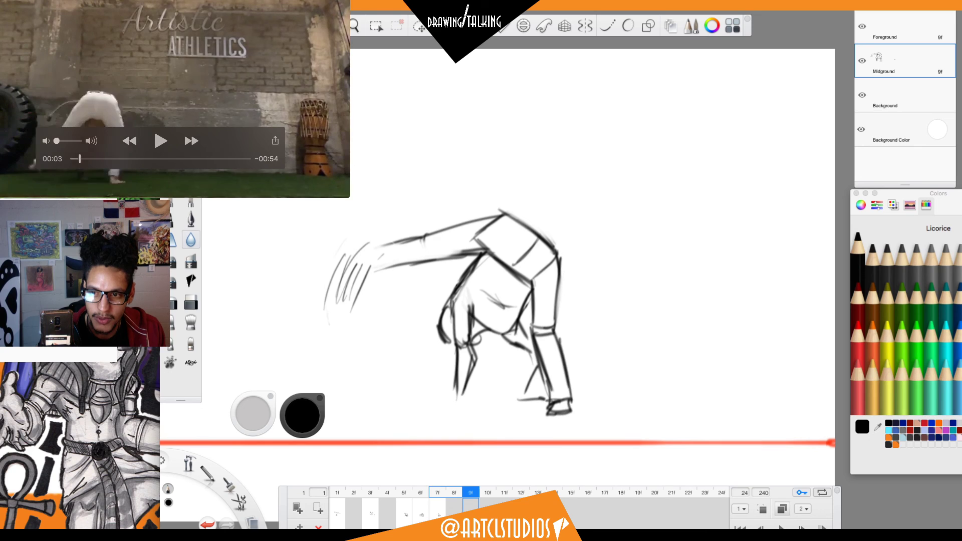
{"action": "key", "text": "Right"}
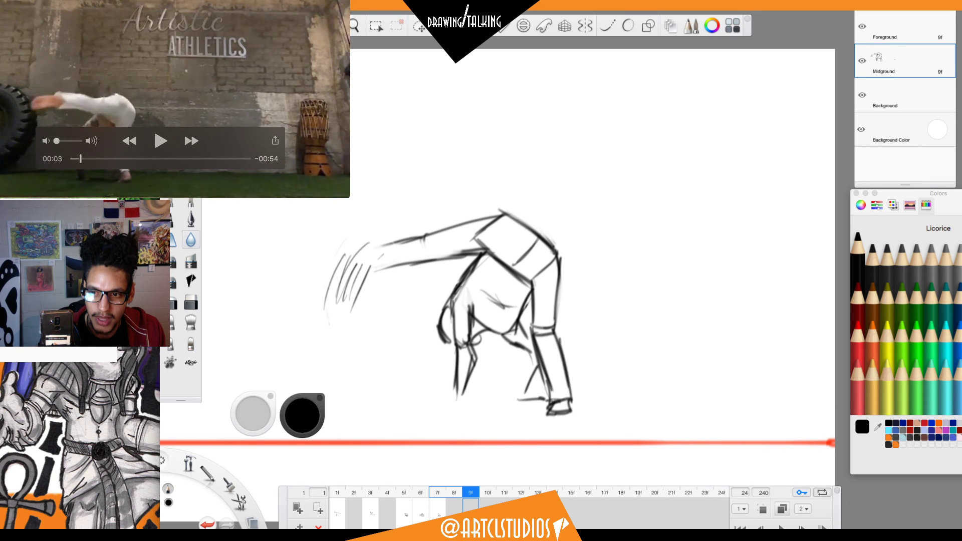
{"action": "key", "text": "Tab"}
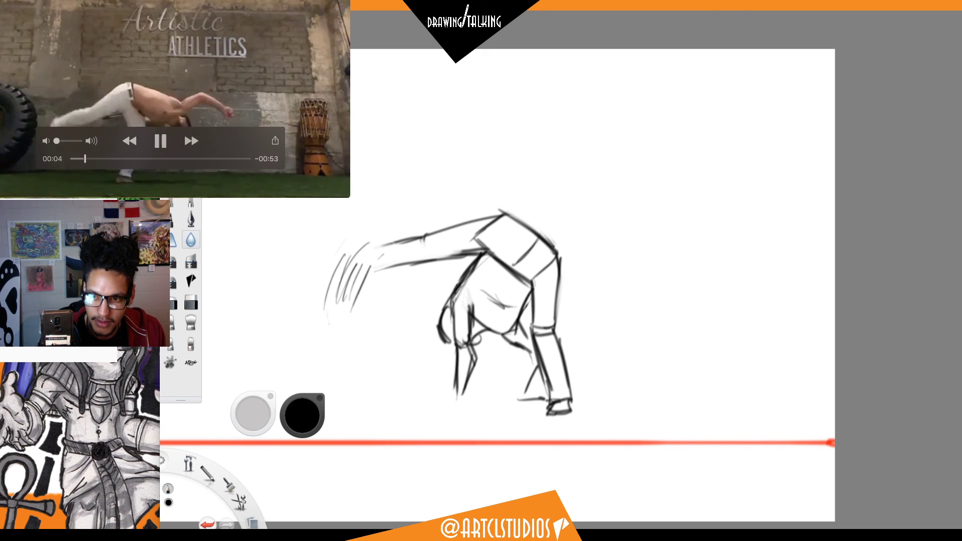
Rewind the reference video and step back to the crouch at 00:02 to review the start of the move.
{"action": "left_click_drag", "start_coordinate": [87, 159], "coordinate": [77, 159]}
{"action": "key", "text": "space"}
{"action": "key", "text": "Left"}
{"action": "key", "text": "Left"}
{"action": "key", "text": "Left"}
{"action": "key", "text": "Left"}
{"action": "key", "text": "Left"}
{"action": "key", "text": "Left"}
{"action": "key", "text": "Left"}
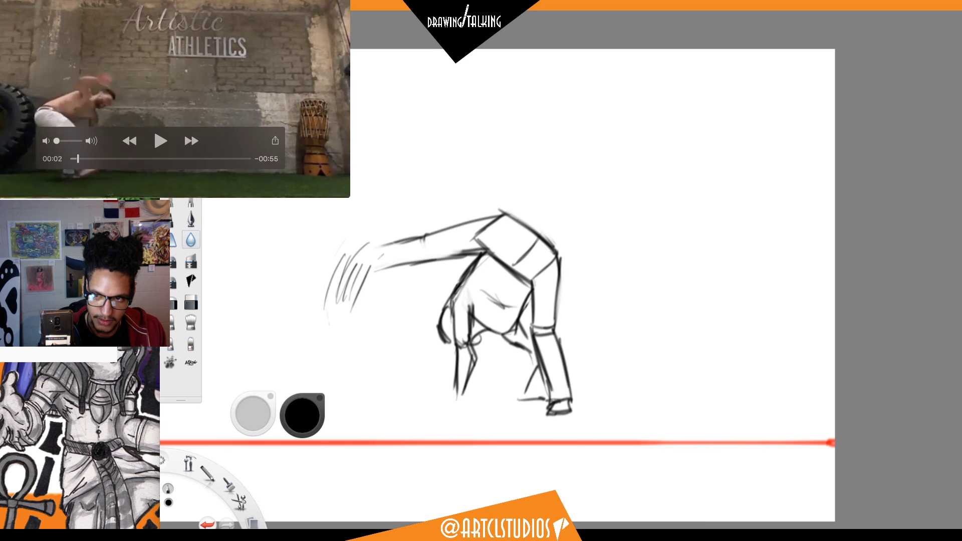
{"action": "key", "text": "Left"}
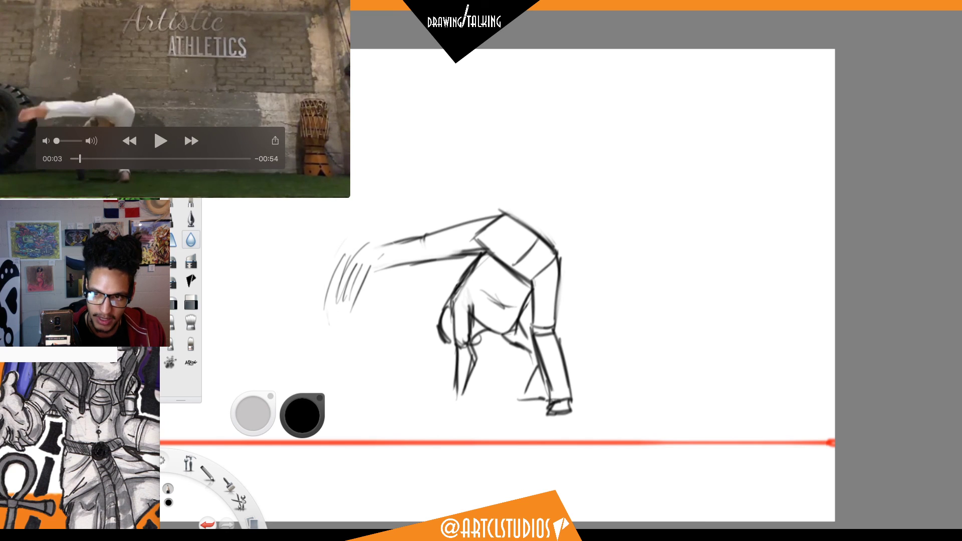
Step the reference video through the kick at 00:03 and stop where the raised leg extends toward the drum.
{"action": "key", "text": "Right"}
{"action": "key", "text": "Right"}
{"action": "key", "text": "Right"}
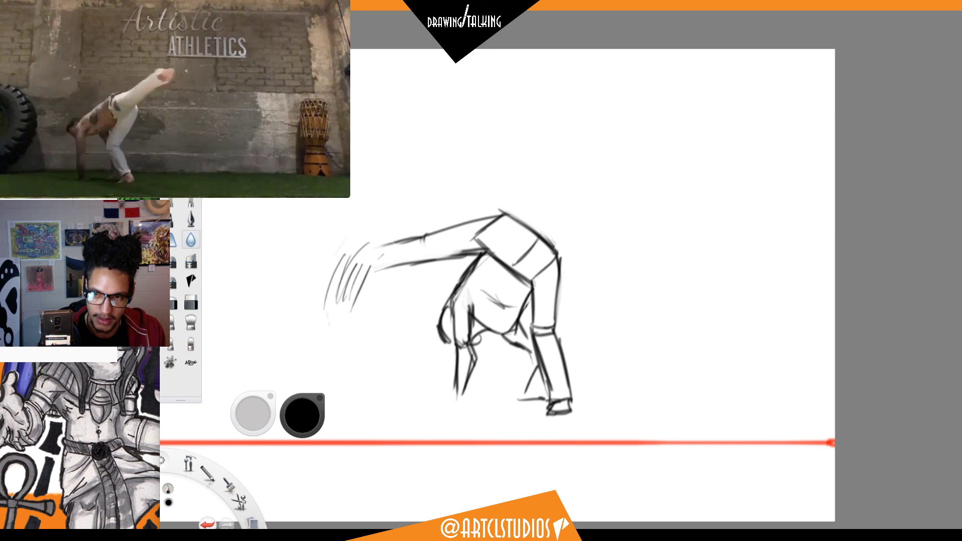
{"action": "key", "text": "Right"}
{"action": "key", "text": "Left"}
{"action": "key", "text": "Left"}
{"action": "key", "text": "Left"}
{"action": "key", "text": "Left"}
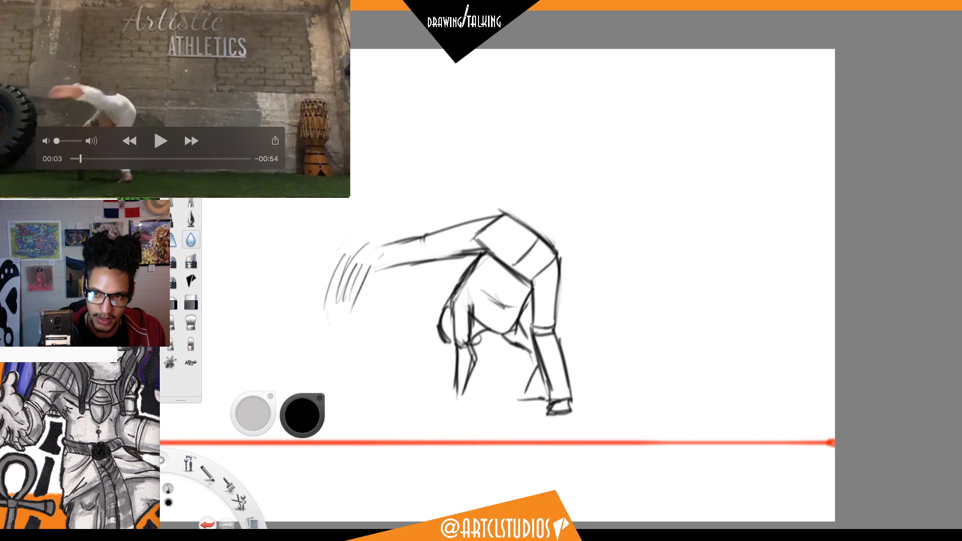
{"action": "key", "text": "Right"}
{"action": "key", "text": "Right"}
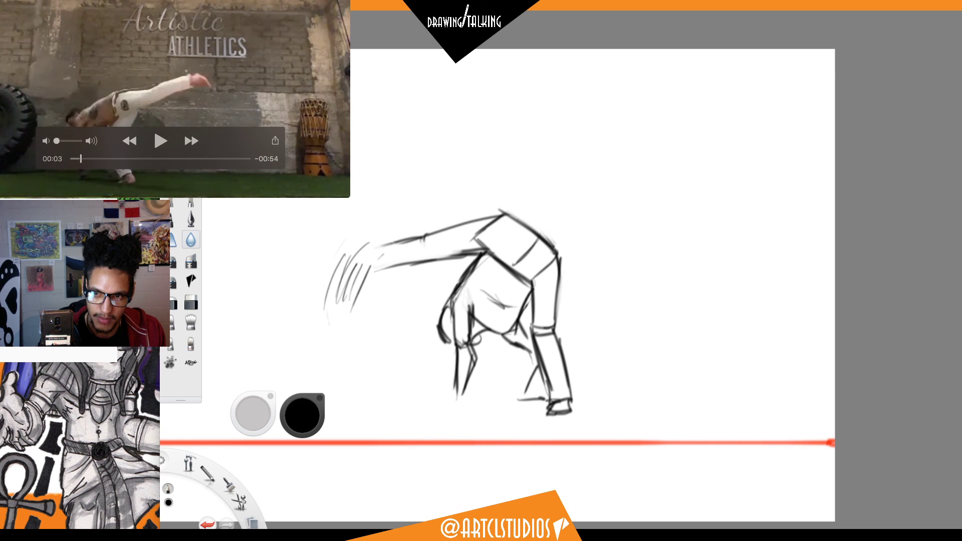
{"action": "key", "text": "Right"}
{"action": "key", "text": "Left"}
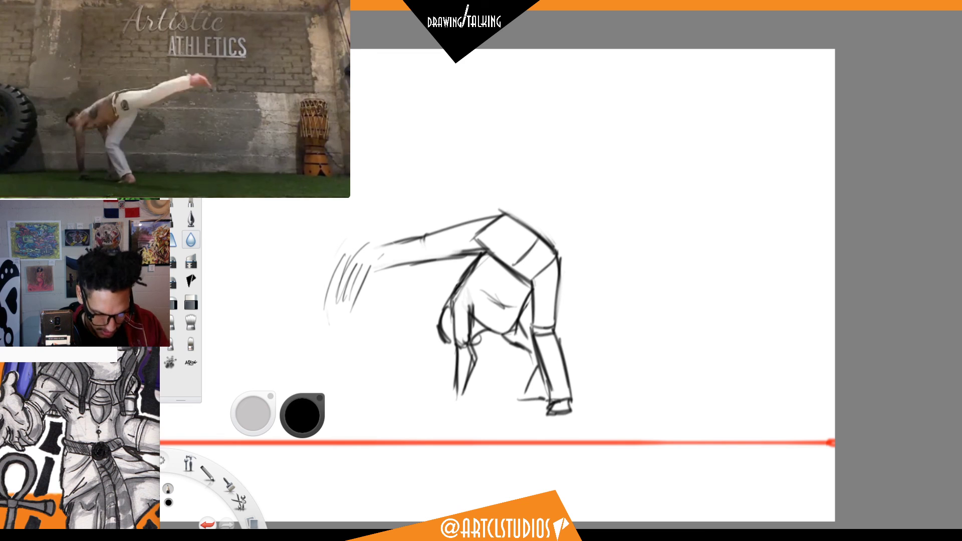
Start a blank drawing on frame 9 and turn on onion skinning for the 2 preceding frames.
{"action": "left_click", "coordinate": [754, 361]}
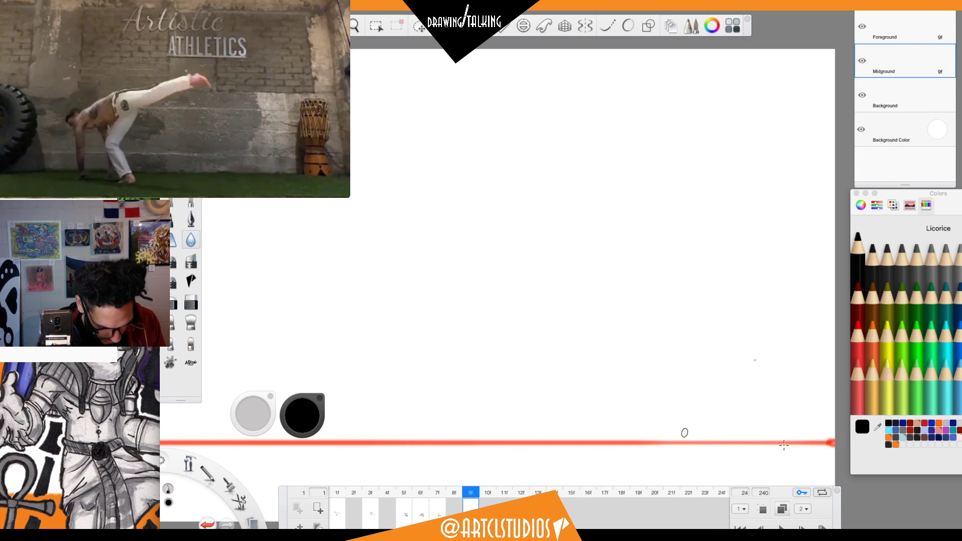
{"action": "left_click", "coordinate": [741, 509]}
{"action": "left_click", "coordinate": [742, 490]}
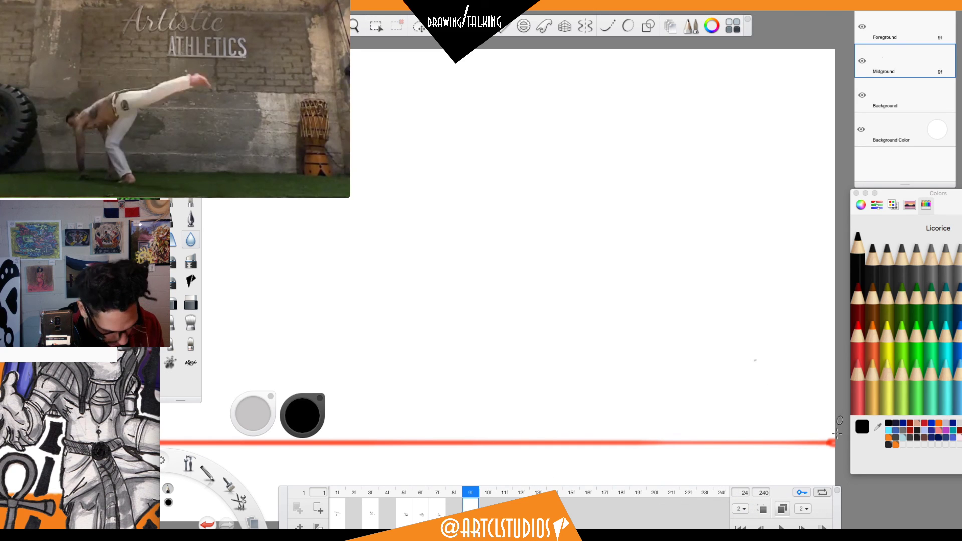
{"action": "left_click", "coordinate": [762, 509]}
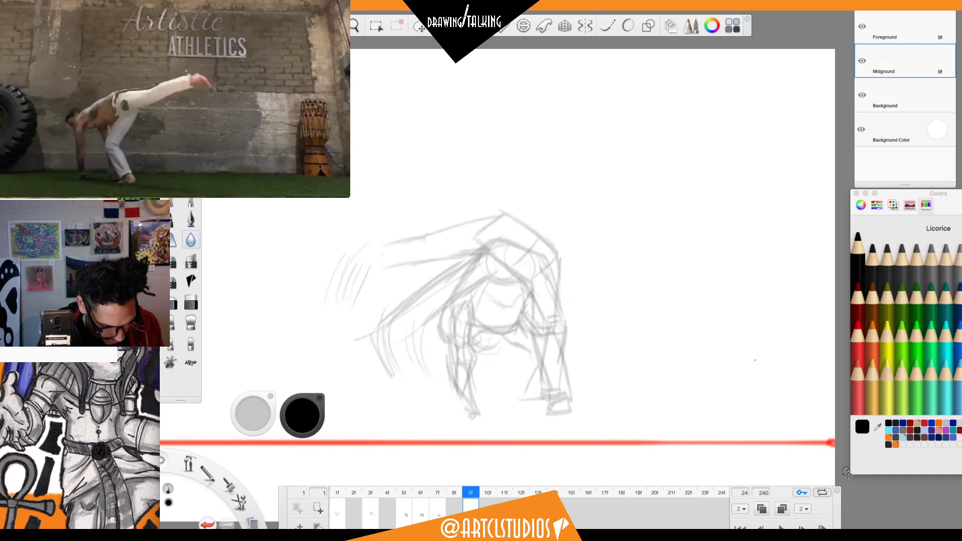
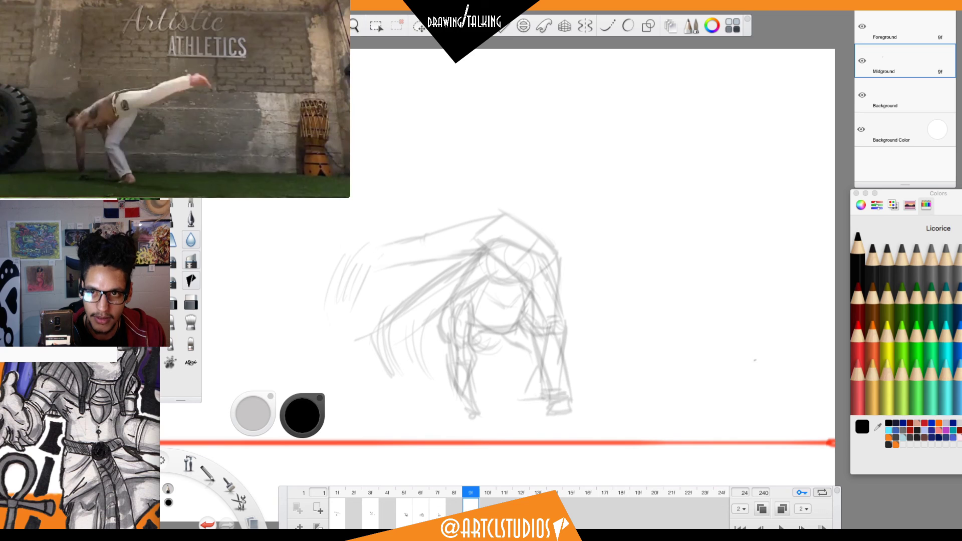
Step the reference video backward from the extended kick to the crouch to study the poses leading into it.
{"action": "mouse_move", "coordinate": [118, 152]}
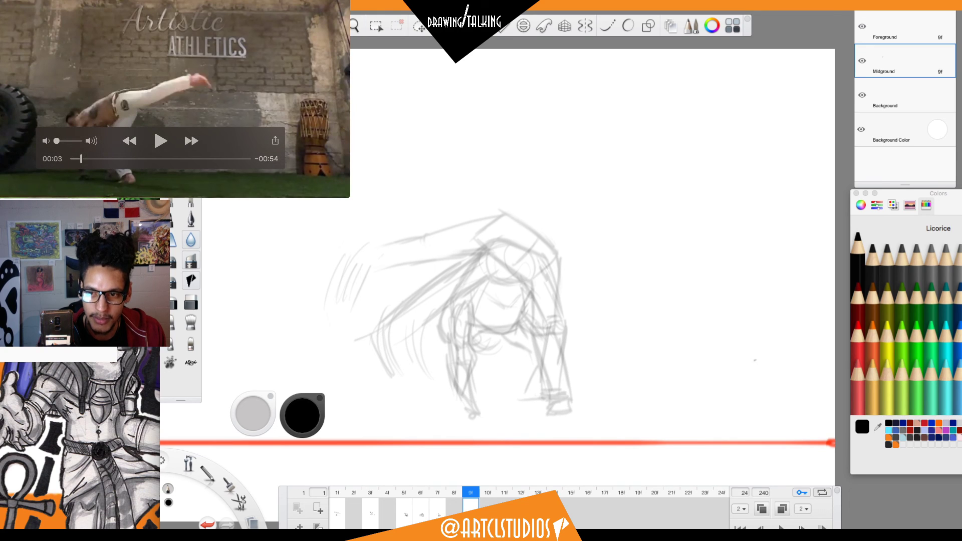
{"action": "key", "text": "space"}
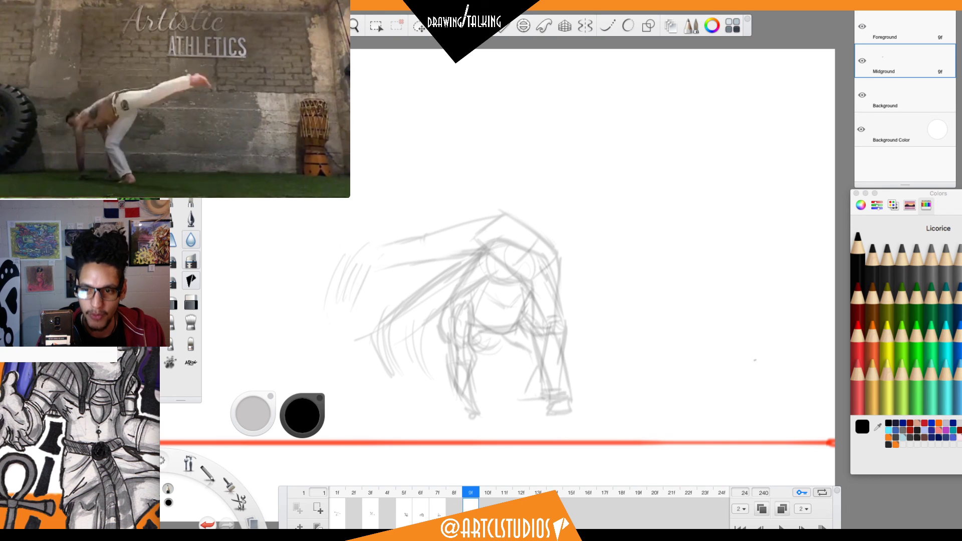
{"action": "key", "text": "space"}
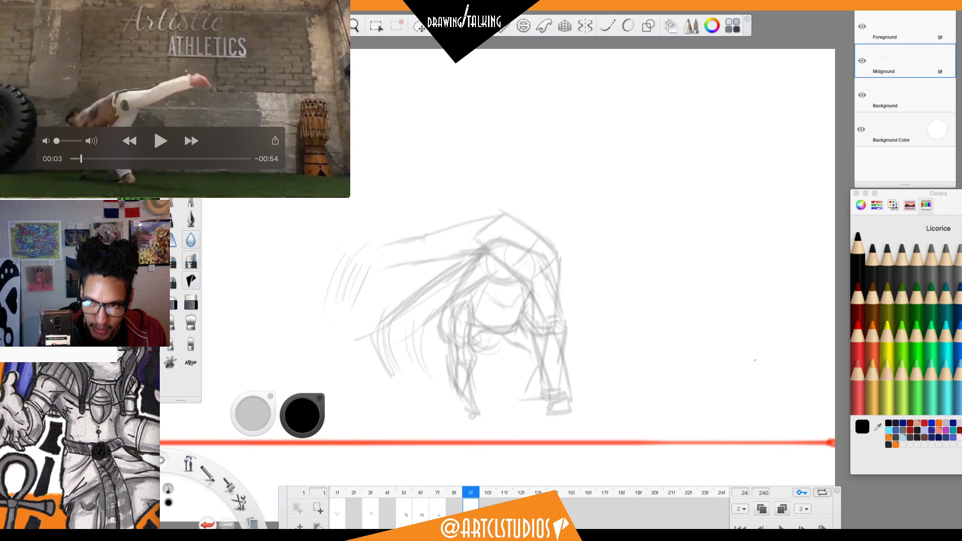
{"action": "key", "text": "Left"}
{"action": "key", "text": "Left"}
{"action": "key", "text": "Left"}
{"action": "key", "text": "Left"}
{"action": "key", "text": "Left"}
{"action": "key", "text": "Left"}
{"action": "key", "text": "Left"}
{"action": "key", "text": "Left"}
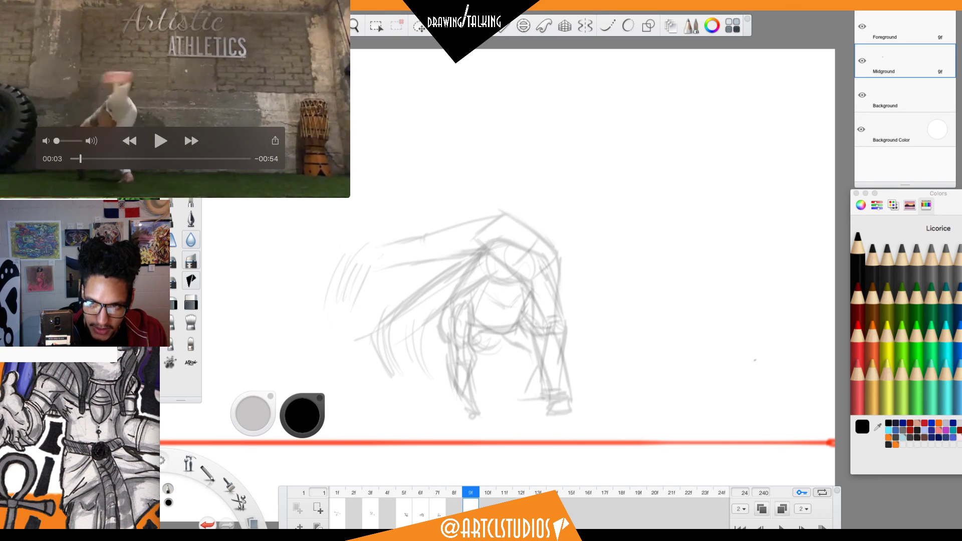
{"action": "key", "text": "Left"}
{"action": "key", "text": "Left"}
{"action": "key", "text": "Left"}
{"action": "key", "text": "Left"}
{"action": "key", "text": "Left"}
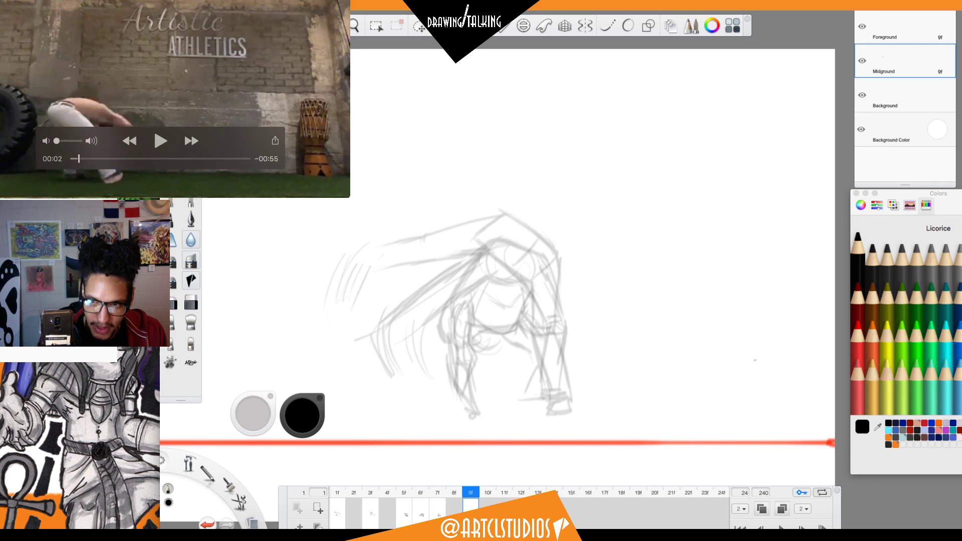
Step the reference video forward from the crouch at 00:02 to the kick at 00:03 with the leg raised.
{"action": "key", "text": "Right"}
{"action": "key", "text": "Right"}
{"action": "key", "text": "Right"}
{"action": "key", "text": "Right"}
{"action": "key", "text": "Right"}
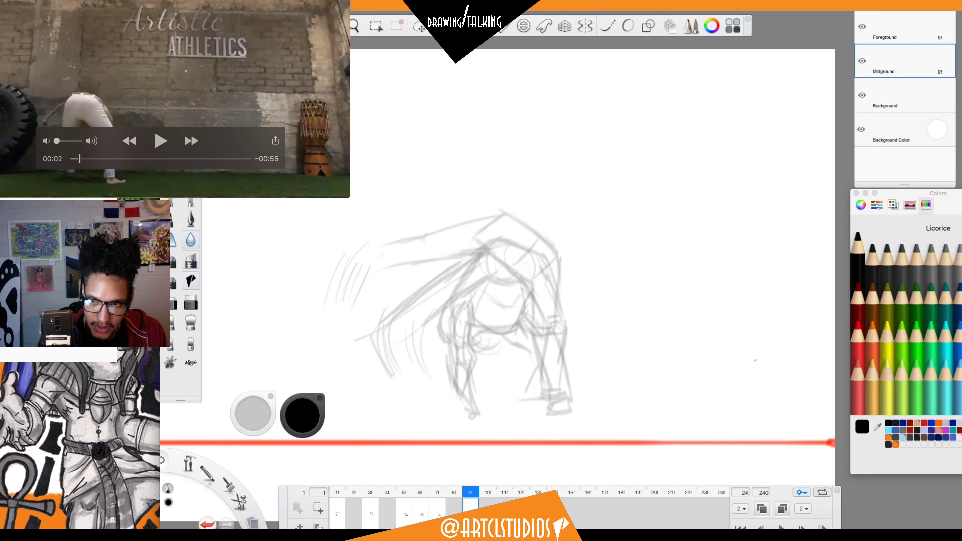
{"action": "key", "text": "Right"}
{"action": "key", "text": "Right"}
{"action": "key", "text": "Right"}
{"action": "key", "text": "Right"}
{"action": "key", "text": "Right"}
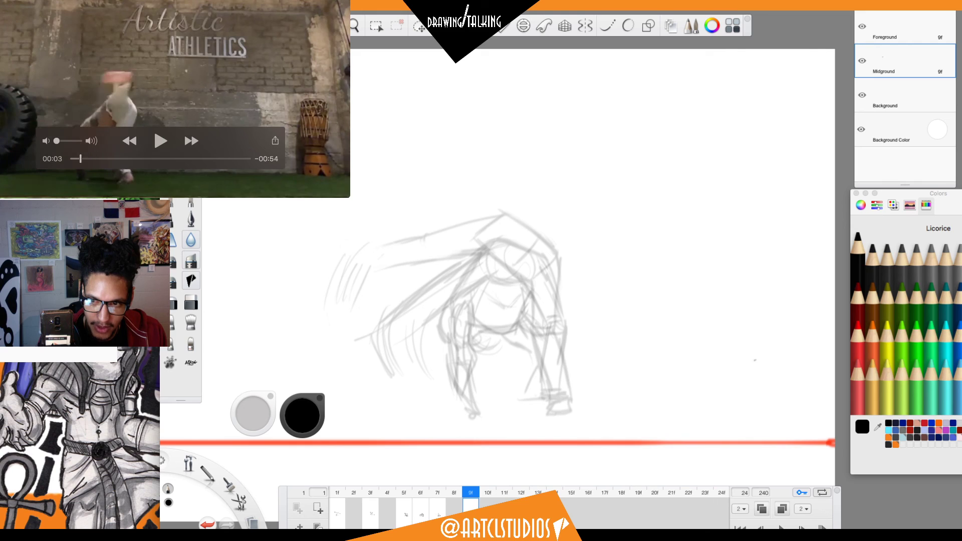
{"action": "key", "text": "Right"}
{"action": "key", "text": "Right"}
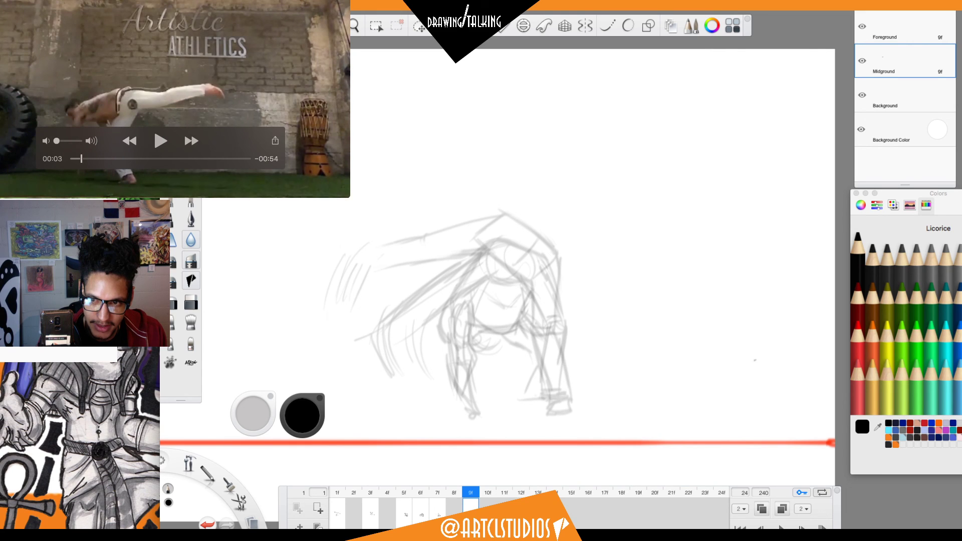
{"action": "key", "text": "Right"}
{"action": "key", "text": "Right"}
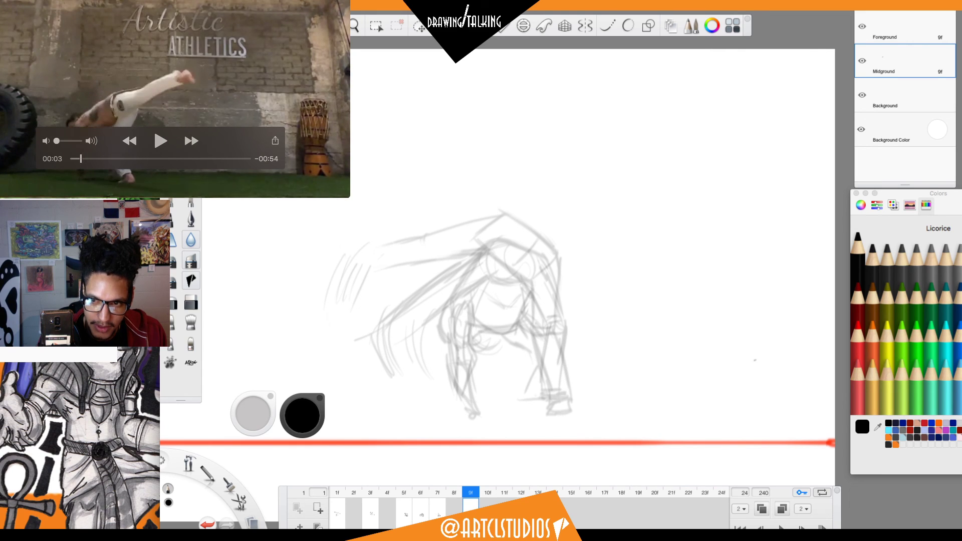
Sketch the bent standing leg with its foot and a hip circle on frame 9, and darken the back of the leg.
{"action": "key", "text": "Tab"}
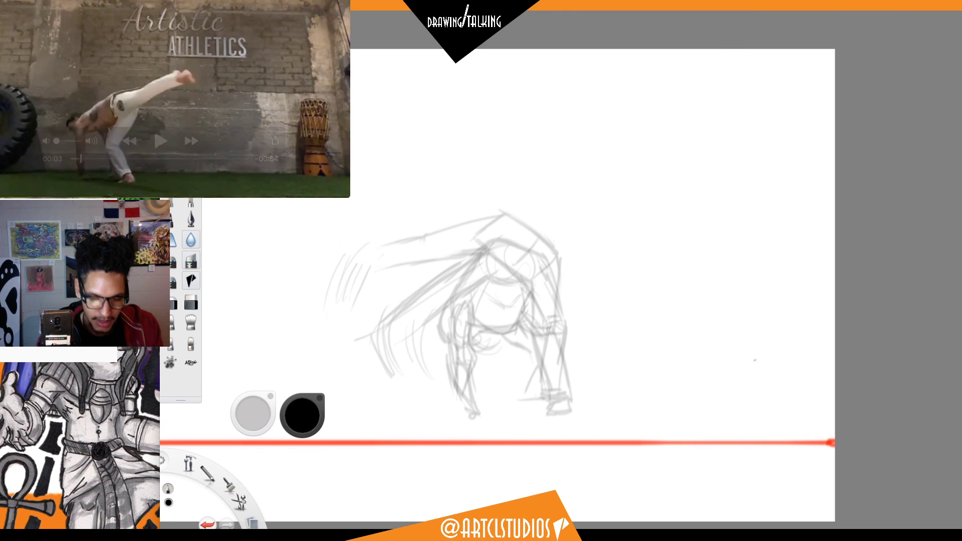
{"action": "key", "text": "Tab"}
{"action": "mouse_move", "coordinate": [549, 412]}
{"action": "left_mouse_down"}
{"action": "mouse_move", "coordinate": [551, 371]}
{"action": "mouse_move", "coordinate": [529, 350]}
{"action": "mouse_move", "coordinate": [521, 357]}
{"action": "mouse_move", "coordinate": [551, 408]}
{"action": "left_mouse_up"}
{"action": "mouse_move", "coordinate": [524, 362]}
{"action": "left_mouse_down"}
{"action": "mouse_move", "coordinate": [557, 411]}
{"action": "mouse_move", "coordinate": [566, 401]}
{"action": "mouse_move", "coordinate": [570, 411]}
{"action": "left_mouse_up"}
{"action": "mouse_move", "coordinate": [540, 348]}
{"action": "left_mouse_down"}
{"action": "mouse_move", "coordinate": [557, 303]}
{"action": "mouse_move", "coordinate": [544, 304]}
{"action": "mouse_move", "coordinate": [528, 329]}
{"action": "mouse_move", "coordinate": [549, 299]}
{"action": "mouse_move", "coordinate": [539, 348]}
{"action": "mouse_move", "coordinate": [544, 342]}
{"action": "mouse_move", "coordinate": [557, 307]}
{"action": "mouse_move", "coordinate": [533, 317]}
{"action": "mouse_move", "coordinate": [520, 362]}
{"action": "left_mouse_up"}
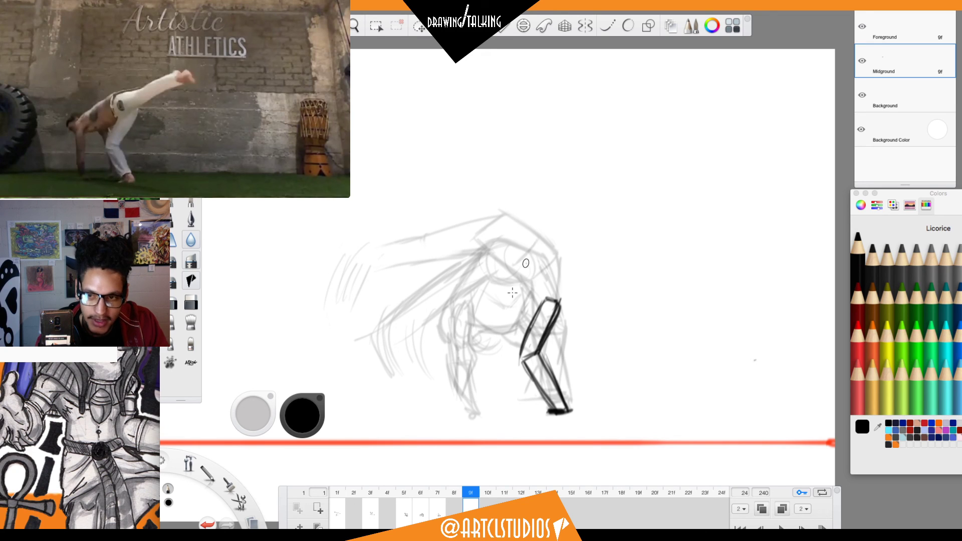
{"action": "mouse_move", "coordinate": [564, 269]}
{"action": "left_mouse_down"}
{"action": "mouse_move", "coordinate": [531, 310]}
{"action": "mouse_move", "coordinate": [539, 309]}
{"action": "mouse_move", "coordinate": [539, 265]}
{"action": "mouse_move", "coordinate": [534, 286]}
{"action": "mouse_move", "coordinate": [519, 288]}
{"action": "mouse_move", "coordinate": [559, 301]}
{"action": "mouse_move", "coordinate": [562, 293]}
{"action": "mouse_move", "coordinate": [526, 276]}
{"action": "mouse_move", "coordinate": [519, 287]}
{"action": "mouse_move", "coordinate": [548, 277]}
{"action": "mouse_move", "coordinate": [558, 288]}
{"action": "mouse_move", "coordinate": [572, 235]}
{"action": "mouse_move", "coordinate": [551, 281]}
{"action": "left_mouse_up"}
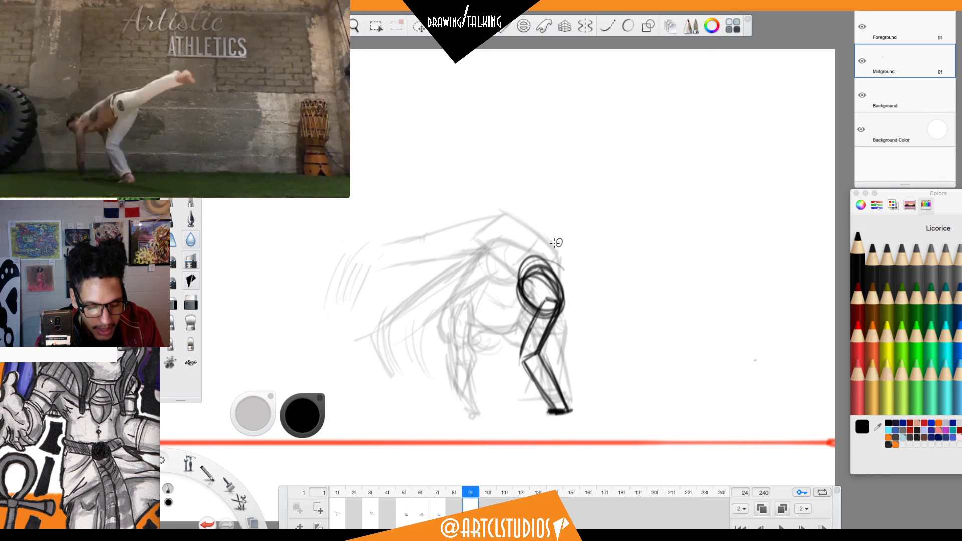
{"action": "key", "text": "Left"}
{"action": "key", "text": "period"}
{"action": "key", "text": "comma"}
{"action": "key", "text": "period"}
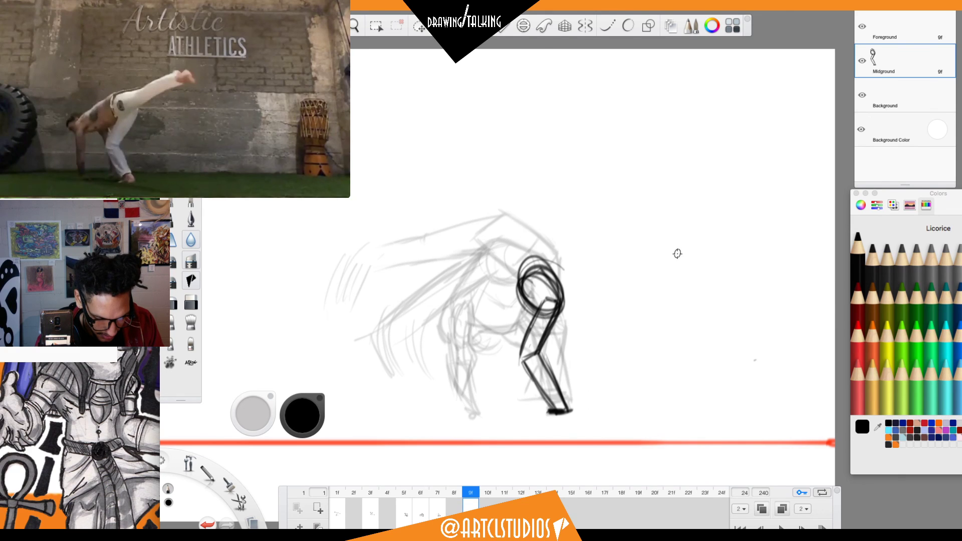
{"action": "mouse_move", "coordinate": [561, 308]}
{"action": "left_mouse_down"}
{"action": "mouse_move", "coordinate": [534, 333]}
{"action": "mouse_move", "coordinate": [533, 323]}
{"action": "mouse_move", "coordinate": [521, 360]}
{"action": "mouse_move", "coordinate": [558, 411]}
{"action": "left_mouse_up"}
Flip back through the drawings to frame 5 and return to frame 9 to check the motion into the new pose.
{"action": "key", "text": "period"}
{"action": "key", "text": "comma"}
{"action": "key", "text": "comma"}
{"action": "key", "text": "comma"}
{"action": "key", "text": "comma"}
{"action": "key", "text": "comma"}
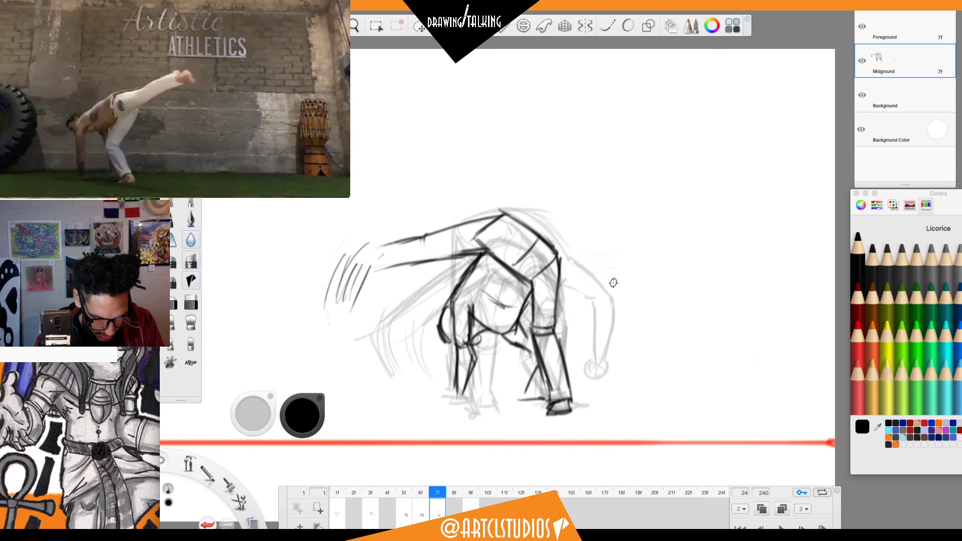
{"action": "key", "text": "comma"}
{"action": "key", "text": "comma"}
{"action": "key", "text": "period"}
{"action": "key", "text": "period"}
{"action": "key", "text": "period"}
{"action": "key", "text": "period"}
{"action": "key", "text": "period"}
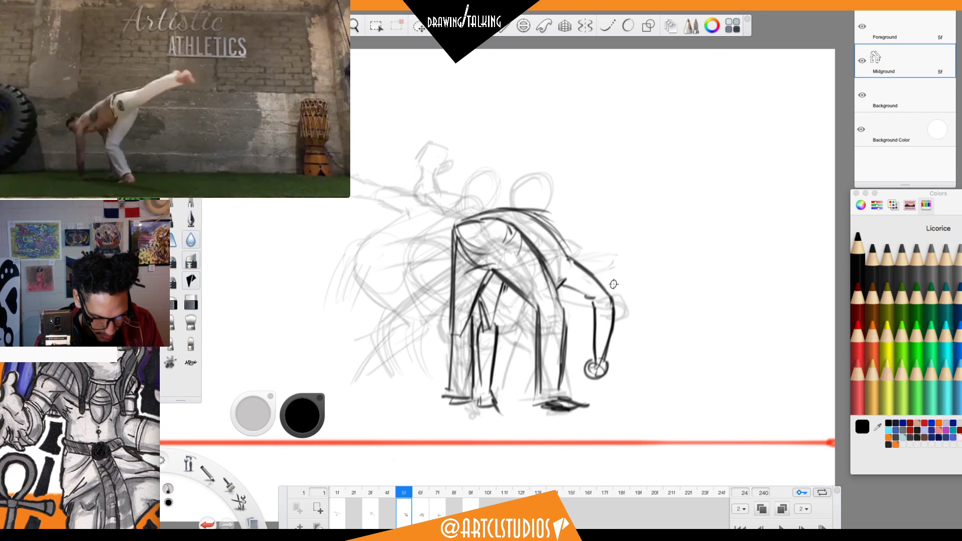
{"action": "key", "text": "period"}
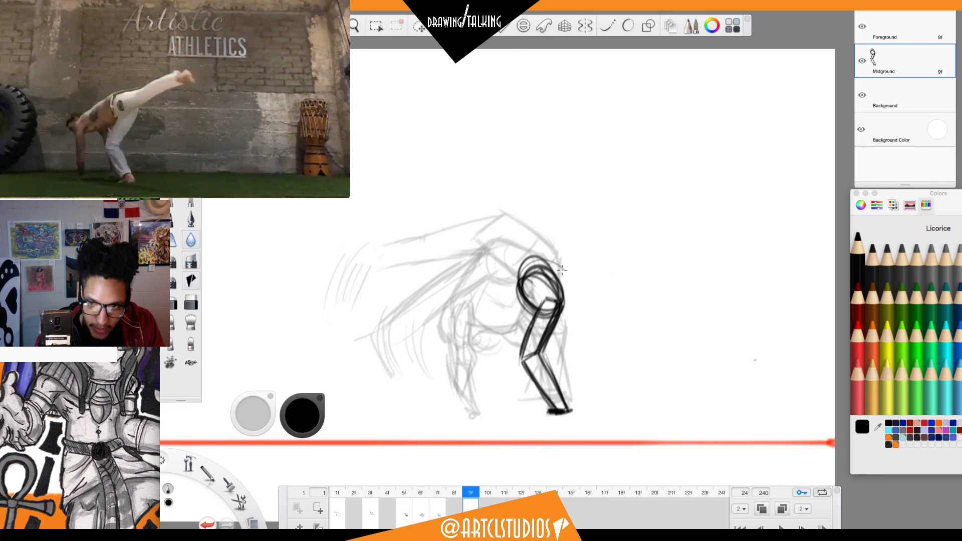
Sketch the curved underside of the raised leg extending from the hips and start its upper contour.
{"action": "left_click_drag", "start_coordinate": [558, 281], "coordinate": [669, 226]}
{"action": "left_click_drag", "start_coordinate": [598, 260], "coordinate": [648, 233]}
{"action": "mouse_move", "coordinate": [539, 291]}
{"action": "left_mouse_down"}
{"action": "mouse_move", "coordinate": [618, 239]}
{"action": "mouse_move", "coordinate": [672, 227]}
{"action": "left_mouse_up"}
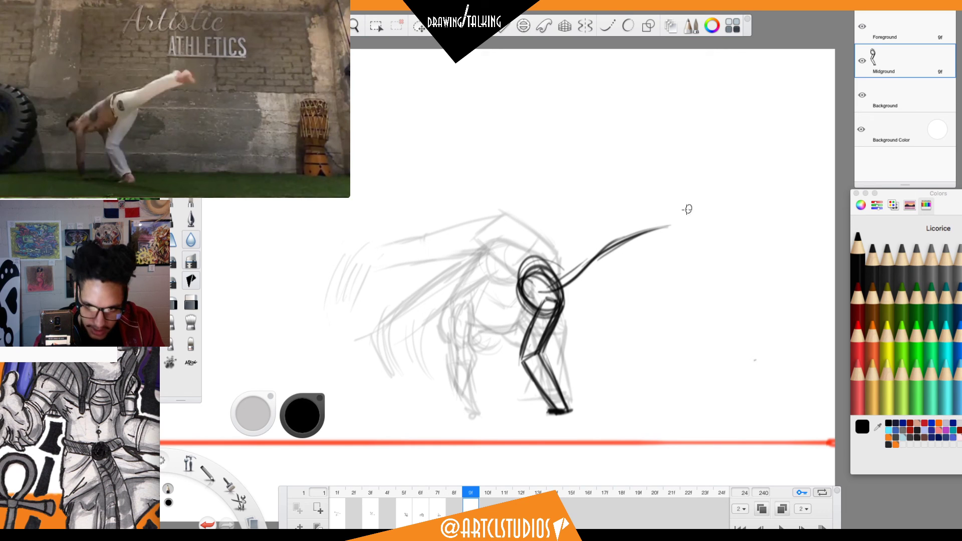
{"action": "left_click_drag", "start_coordinate": [541, 259], "coordinate": [585, 236]}
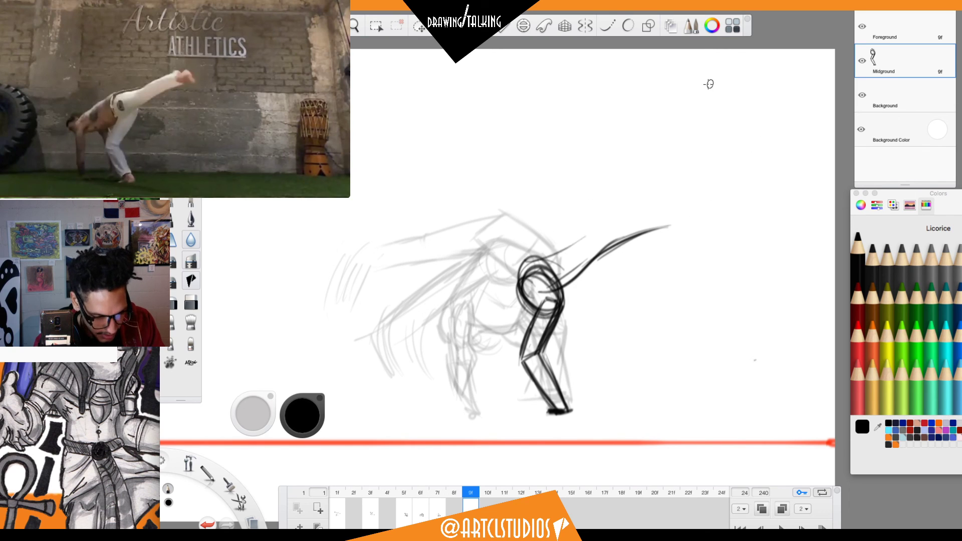
Draw a C curve and an S curve in the empty area above the figure to demonstrate gesture lines.
{"action": "mouse_move", "coordinate": [731, 61]}
{"action": "left_mouse_down"}
{"action": "mouse_move", "coordinate": [700, 93]}
{"action": "mouse_move", "coordinate": [762, 123]}
{"action": "left_mouse_up"}
{"action": "key", "text": "ctrl+z"}
{"action": "mouse_move", "coordinate": [732, 61]}
{"action": "left_mouse_down"}
{"action": "mouse_move", "coordinate": [703, 108]}
{"action": "mouse_move", "coordinate": [750, 210]}
{"action": "left_mouse_up"}
{"action": "key", "text": "ctrl+z"}
{"action": "left_click_drag", "start_coordinate": [729, 66], "coordinate": [756, 124]}
{"action": "left_click_drag", "start_coordinate": [773, 68], "coordinate": [761, 190]}
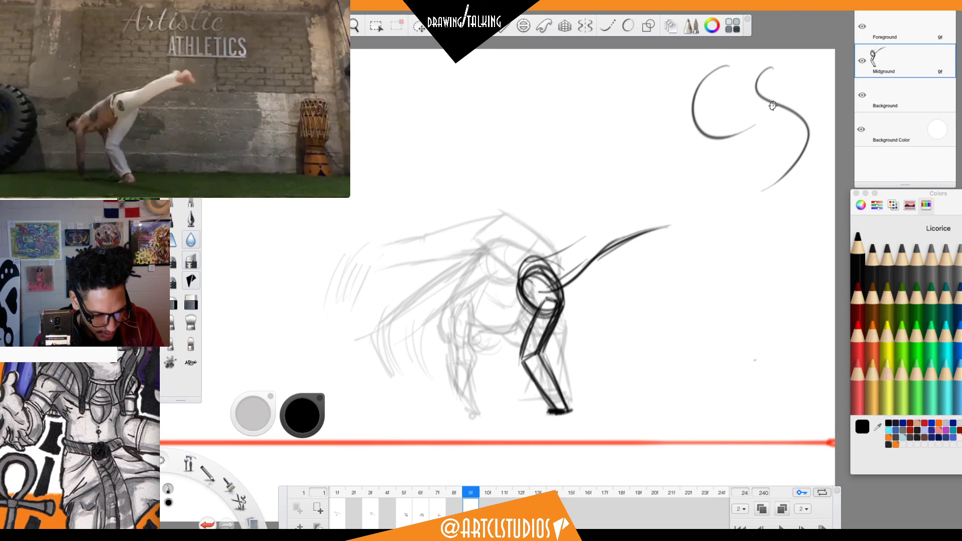
Complete the raised leg's upper contour and foot, and draw sweeping motion arcs trailing from the foot.
{"action": "left_click_drag", "start_coordinate": [543, 304], "coordinate": [522, 373]}
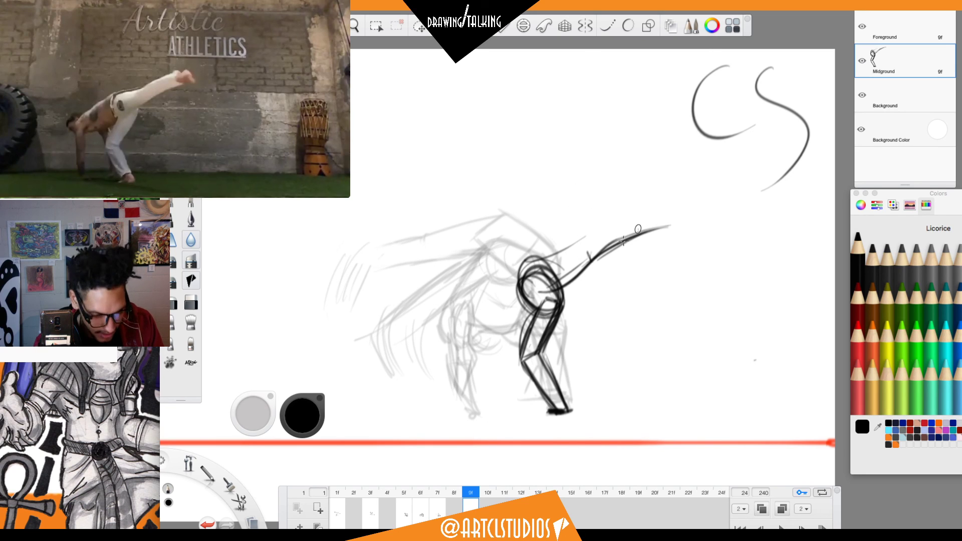
{"action": "mouse_move", "coordinate": [535, 265]}
{"action": "left_mouse_down"}
{"action": "mouse_move", "coordinate": [660, 204]}
{"action": "mouse_move", "coordinate": [671, 205]}
{"action": "mouse_move", "coordinate": [550, 264]}
{"action": "mouse_move", "coordinate": [672, 207]}
{"action": "mouse_move", "coordinate": [685, 218]}
{"action": "mouse_move", "coordinate": [672, 213]}
{"action": "mouse_move", "coordinate": [678, 205]}
{"action": "mouse_move", "coordinate": [462, 232]}
{"action": "left_mouse_up"}
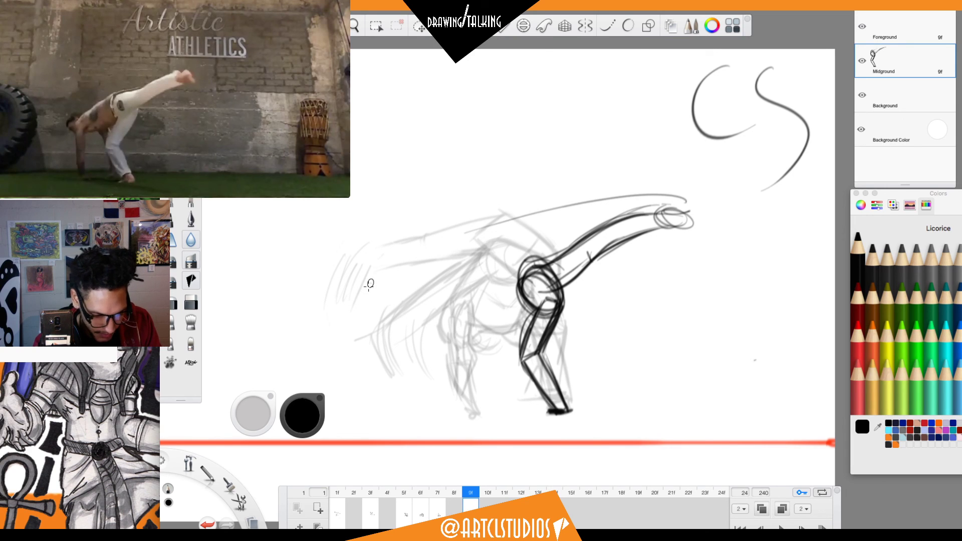
{"action": "mouse_move", "coordinate": [390, 275]}
{"action": "left_mouse_down"}
{"action": "mouse_move", "coordinate": [537, 188]}
{"action": "mouse_move", "coordinate": [666, 203]}
{"action": "left_mouse_up"}
{"action": "mouse_move", "coordinate": [409, 260]}
{"action": "left_mouse_down"}
{"action": "mouse_move", "coordinate": [554, 206]}
{"action": "mouse_move", "coordinate": [651, 200]}
{"action": "left_mouse_up"}
{"action": "left_click_drag", "start_coordinate": [434, 270], "coordinate": [677, 213]}
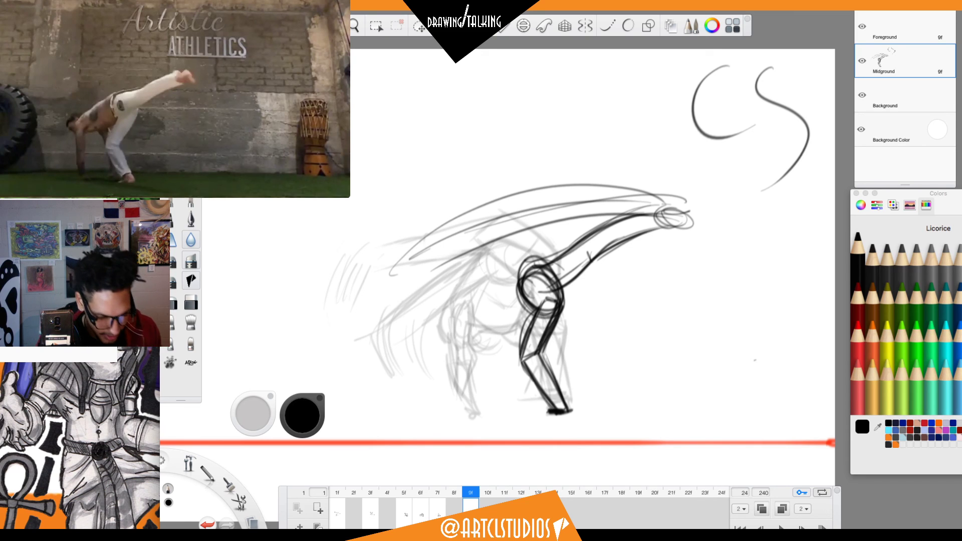
{"action": "mouse_move", "coordinate": [675, 211]}
{"action": "left_mouse_down"}
{"action": "mouse_move", "coordinate": [682, 221]}
{"action": "mouse_move", "coordinate": [689, 210]}
{"action": "mouse_move", "coordinate": [642, 214]}
{"action": "left_mouse_up"}
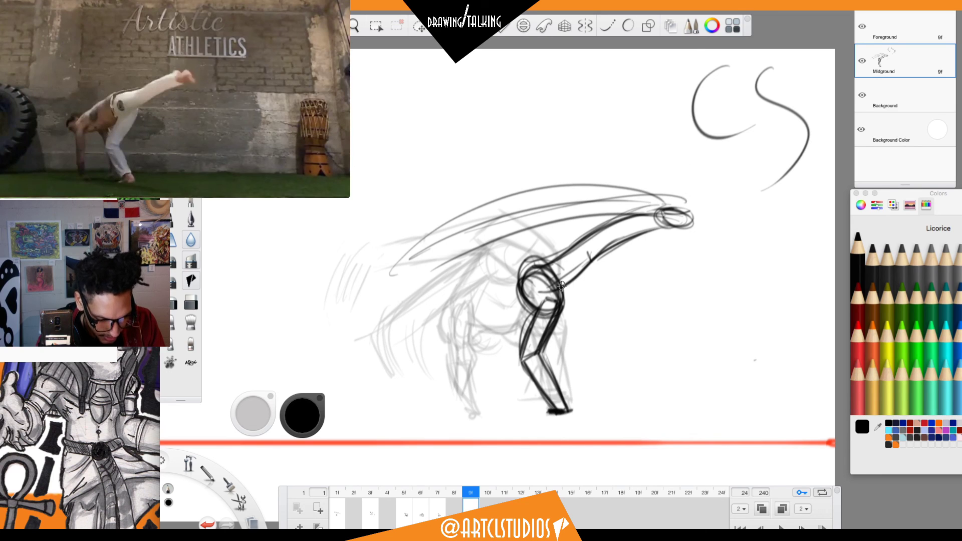
{"action": "key", "text": "Left"}
{"action": "key", "text": "Right"}
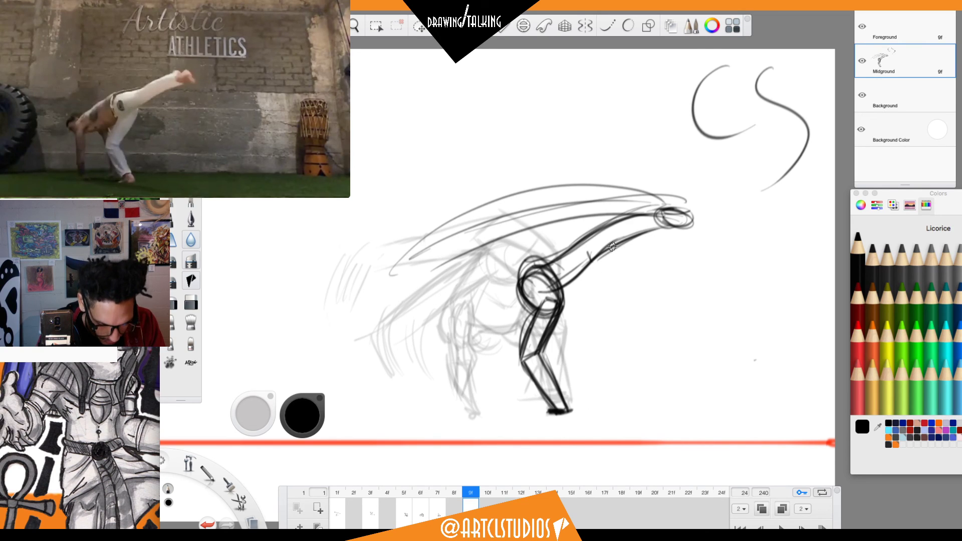
Erase the overlapping construction lines inside the hips and clean up where the raised leg joins them.
{"action": "key", "text": "e"}
{"action": "mouse_move", "coordinate": [557, 301]}
{"action": "left_mouse_down"}
{"action": "mouse_move", "coordinate": [545, 315]}
{"action": "mouse_move", "coordinate": [544, 304]}
{"action": "left_mouse_up"}
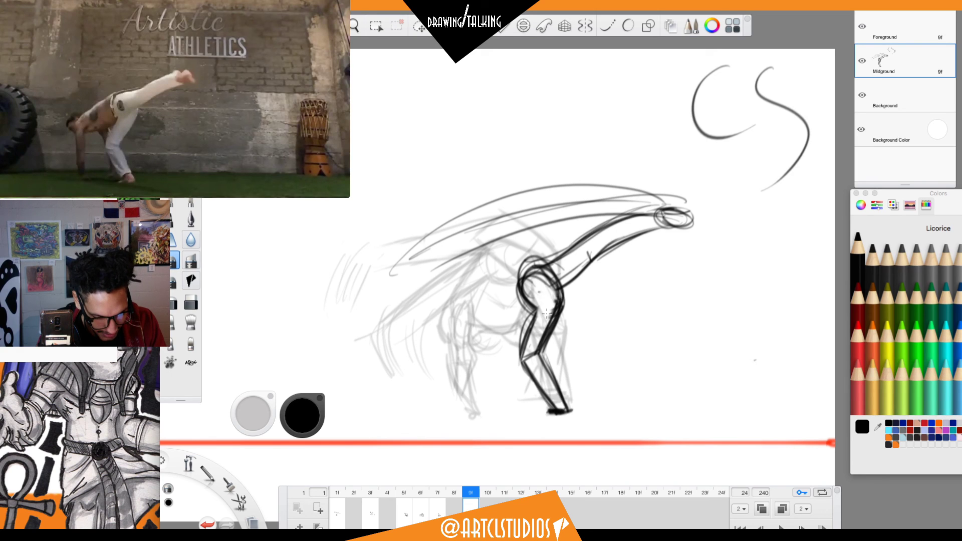
{"action": "key", "text": "e"}
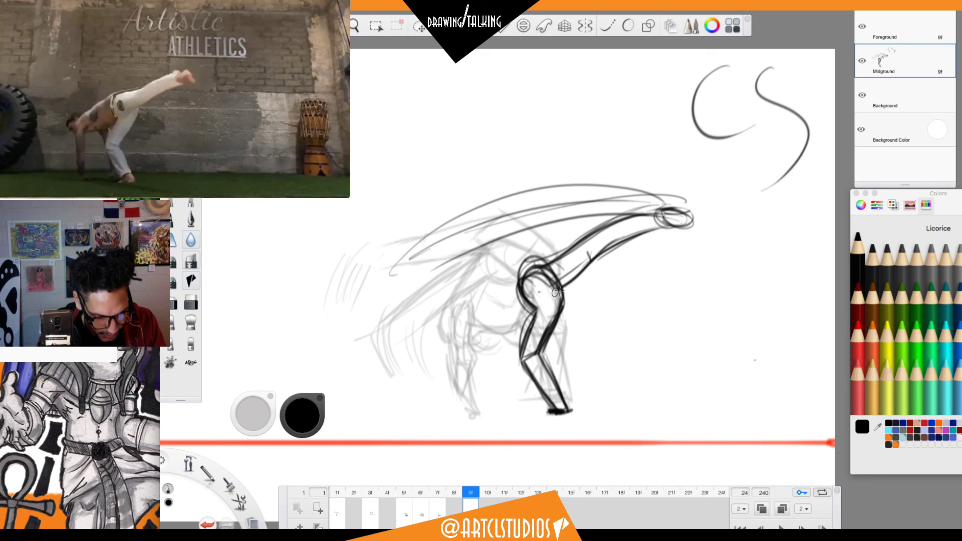
{"action": "left_click_drag", "start_coordinate": [635, 232], "coordinate": [690, 221]}
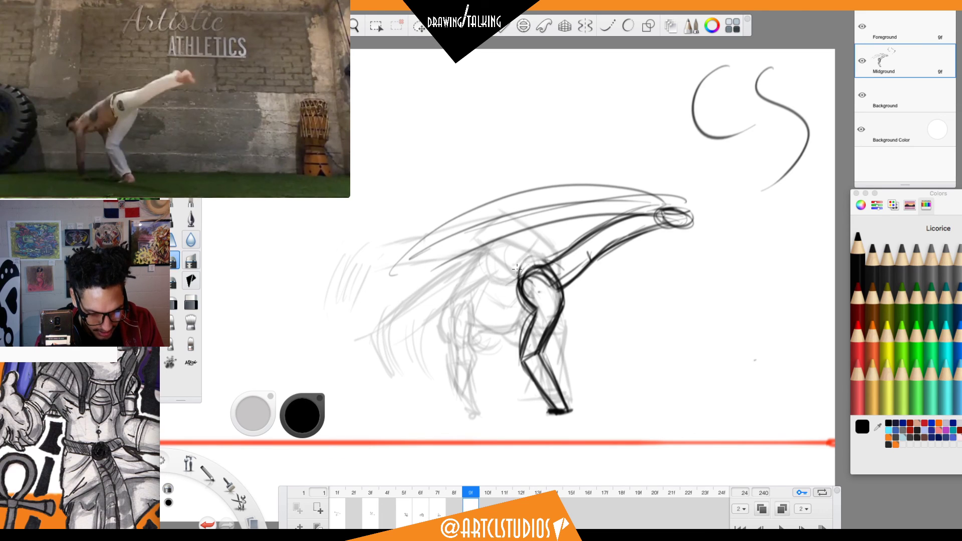
Sketch the horizontal torso from the hips to the shoulders, and add a head circle and a supporting arm reaching the ground.
{"action": "mouse_move", "coordinate": [506, 289]}
{"action": "left_mouse_down"}
{"action": "mouse_move", "coordinate": [546, 267]}
{"action": "mouse_move", "coordinate": [450, 315]}
{"action": "mouse_move", "coordinate": [544, 317]}
{"action": "left_mouse_up"}
{"action": "left_click_drag", "start_coordinate": [475, 331], "coordinate": [537, 320]}
{"action": "left_click_drag", "start_coordinate": [447, 336], "coordinate": [531, 320]}
{"action": "left_click_drag", "start_coordinate": [557, 280], "coordinate": [560, 312]}
{"action": "key", "text": "e"}
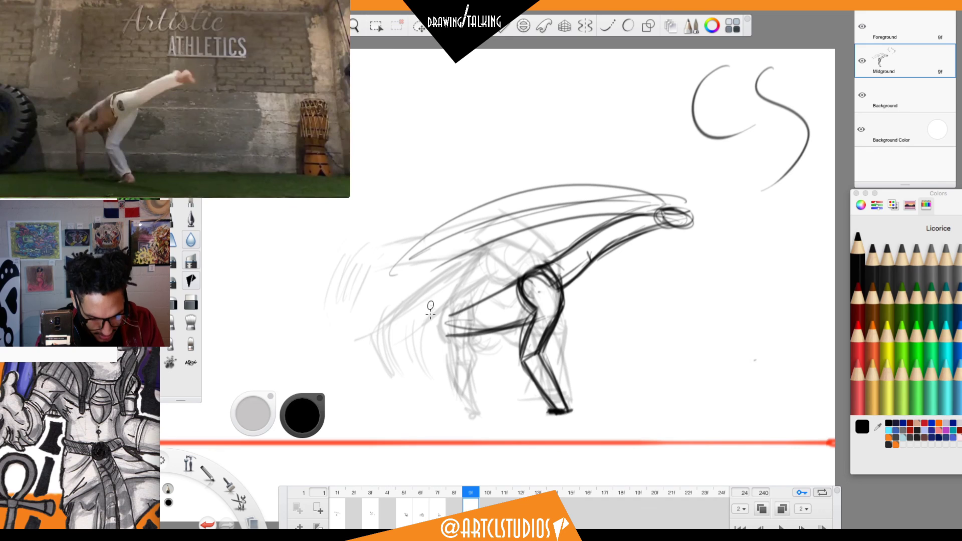
{"action": "mouse_move", "coordinate": [458, 308]}
{"action": "left_mouse_down"}
{"action": "mouse_move", "coordinate": [451, 301]}
{"action": "mouse_move", "coordinate": [432, 320]}
{"action": "mouse_move", "coordinate": [441, 296]}
{"action": "mouse_move", "coordinate": [459, 335]}
{"action": "mouse_move", "coordinate": [458, 316]}
{"action": "mouse_move", "coordinate": [450, 378]}
{"action": "left_mouse_up"}
{"action": "mouse_move", "coordinate": [443, 333]}
{"action": "left_mouse_down"}
{"action": "mouse_move", "coordinate": [463, 399]}
{"action": "mouse_move", "coordinate": [459, 382]}
{"action": "mouse_move", "coordinate": [463, 413]}
{"action": "mouse_move", "coordinate": [444, 371]}
{"action": "mouse_move", "coordinate": [454, 408]}
{"action": "left_mouse_up"}
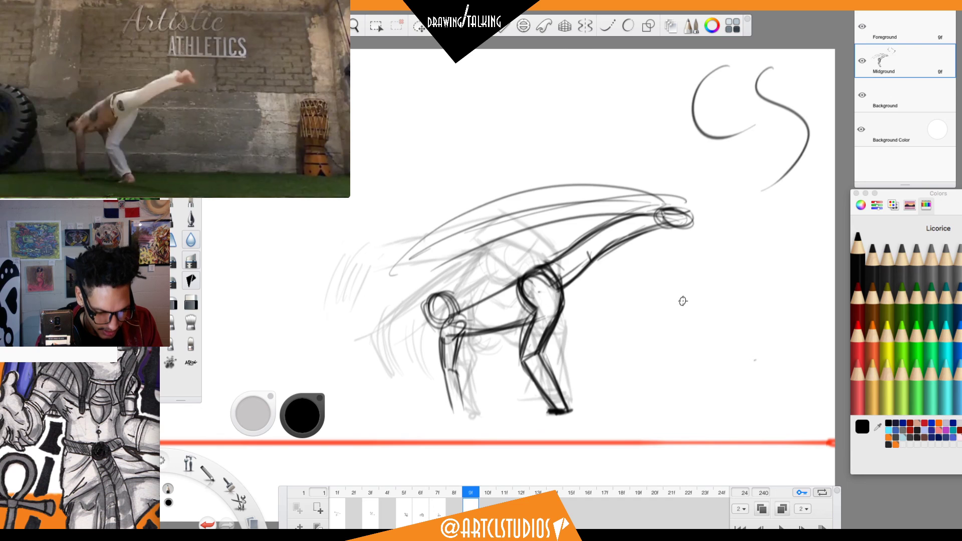
Flip back and forth between frame 9 and its neighbouring frames to check the full-figure pose in motion.
{"action": "key", "text": "comma"}
{"action": "key", "text": "period"}
{"action": "key", "text": "period"}
{"action": "key", "text": "comma"}
{"action": "key", "text": "comma"}
{"action": "key", "text": "comma"}
{"action": "key", "text": "Right"}
{"action": "key", "text": "Right"}
{"action": "key", "text": "Left"}
{"action": "key", "text": "Right"}
{"action": "key", "text": "Left"}
{"action": "key", "text": "comma"}
{"action": "key", "text": "period"}
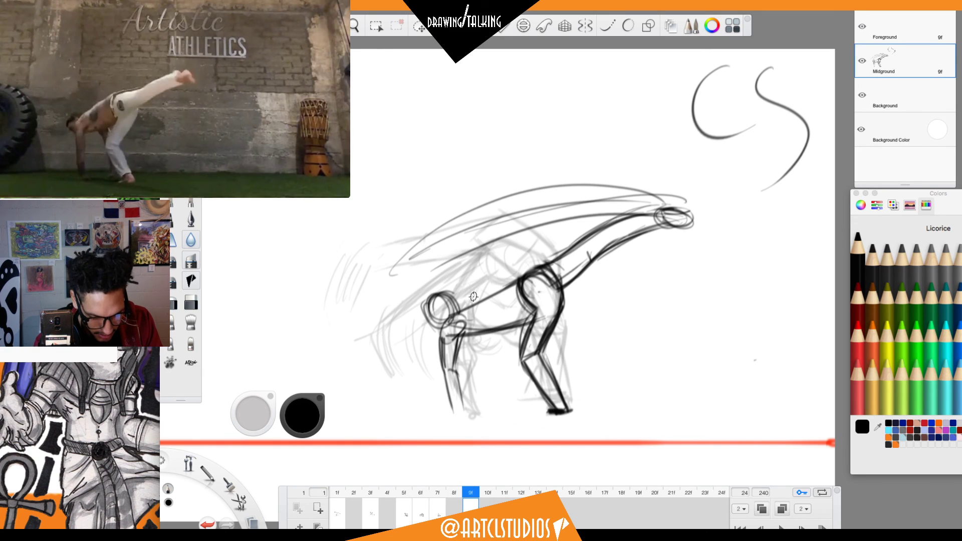
Darken the back, the raised leg's underside and the standing leg, and redraw the back contour of the shin.
{"action": "mouse_move", "coordinate": [452, 315]}
{"action": "left_mouse_down"}
{"action": "mouse_move", "coordinate": [498, 245]}
{"action": "mouse_move", "coordinate": [469, 297]}
{"action": "mouse_move", "coordinate": [551, 266]}
{"action": "mouse_move", "coordinate": [491, 289]}
{"action": "mouse_move", "coordinate": [523, 248]}
{"action": "mouse_move", "coordinate": [550, 262]}
{"action": "left_mouse_up"}
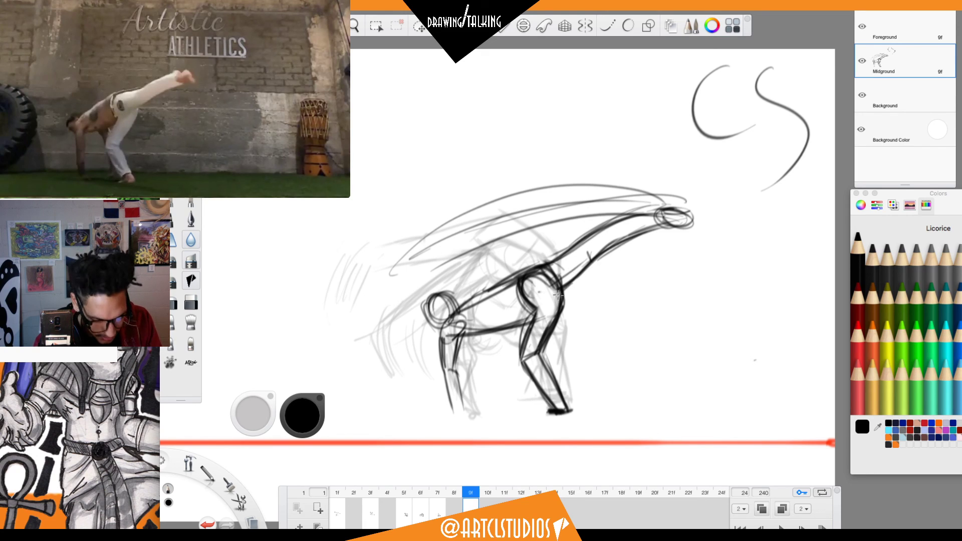
{"action": "left_click_drag", "start_coordinate": [548, 299], "coordinate": [621, 248]}
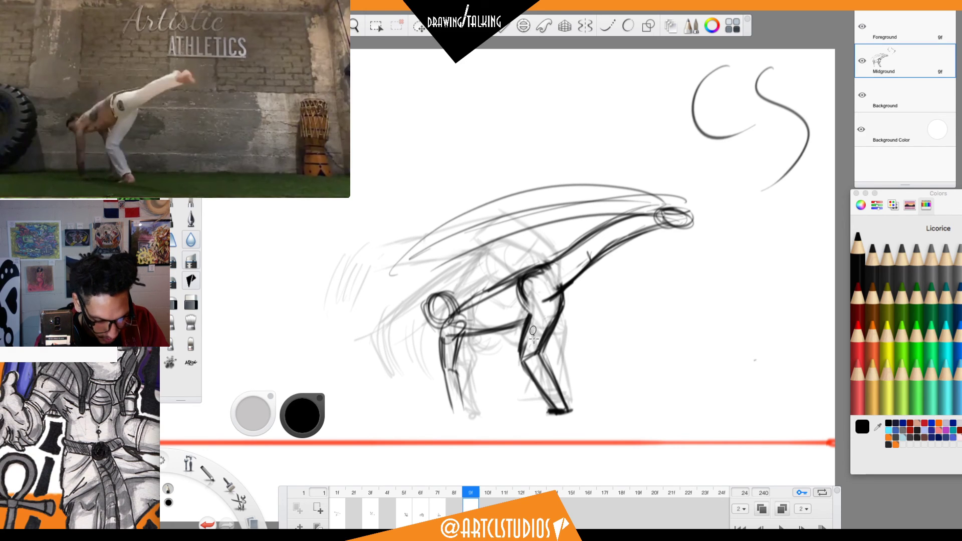
{"action": "left_click_drag", "start_coordinate": [521, 360], "coordinate": [551, 408]}
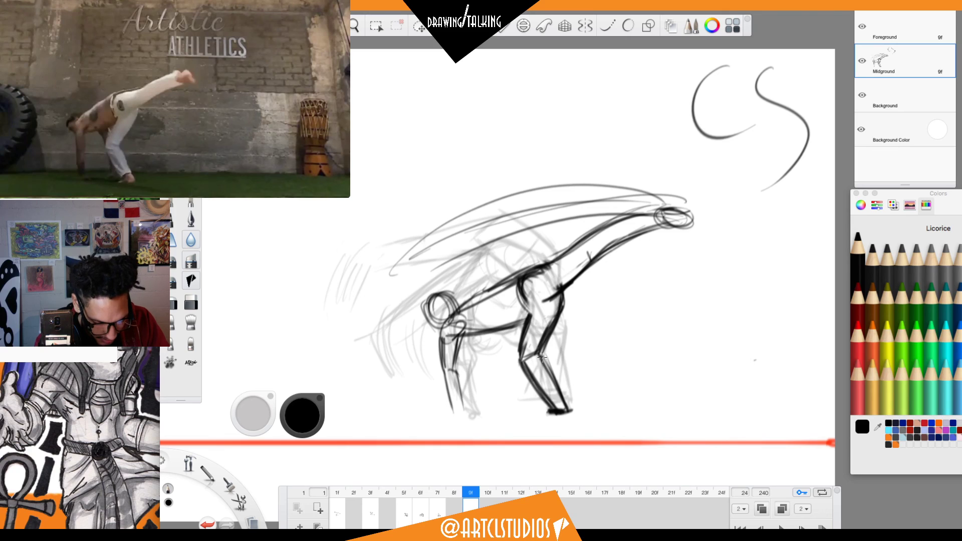
{"action": "mouse_move", "coordinate": [541, 358]}
{"action": "left_mouse_down"}
{"action": "mouse_move", "coordinate": [573, 413]}
{"action": "mouse_move", "coordinate": [559, 386]}
{"action": "mouse_move", "coordinate": [564, 409]}
{"action": "left_mouse_up"}
{"action": "key", "text": "e"}
{"action": "key", "text": "b"}
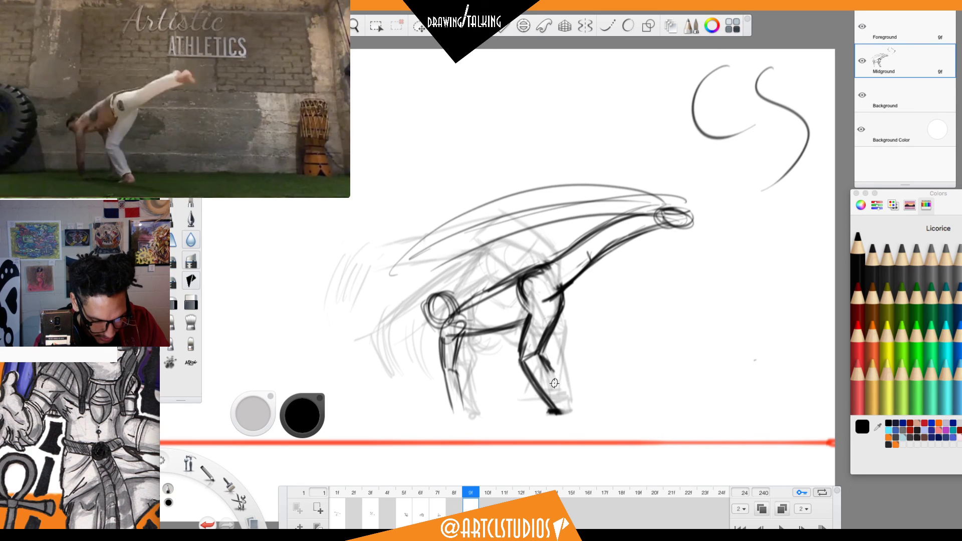
{"action": "left_click_drag", "start_coordinate": [550, 376], "coordinate": [567, 414]}
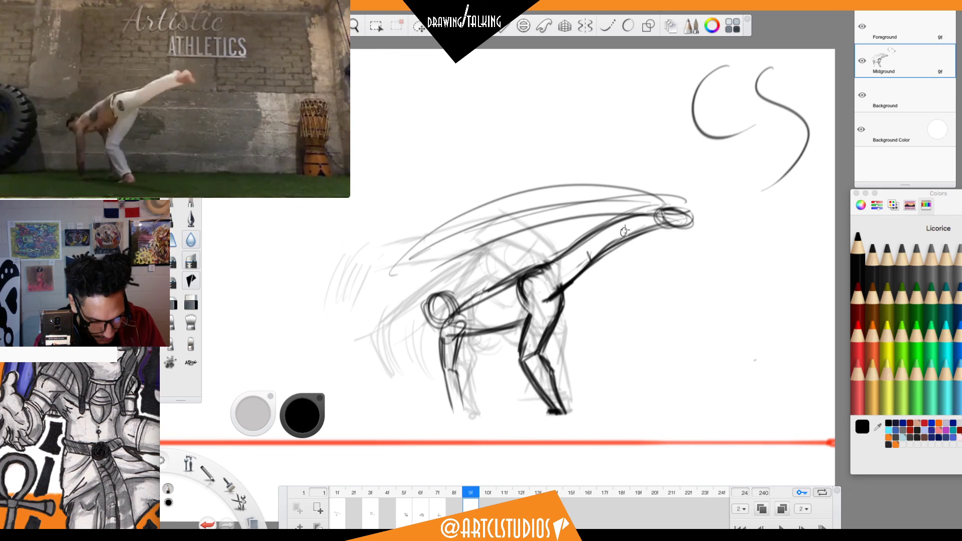
Try starting a blank drawing on frame 10 following the kick pose.
{"action": "key", "text": "Left"}
{"action": "key", "text": "Left"}
{"action": "key", "text": "Right"}
{"action": "key", "text": "Right"}
{"action": "key", "text": "Right"}
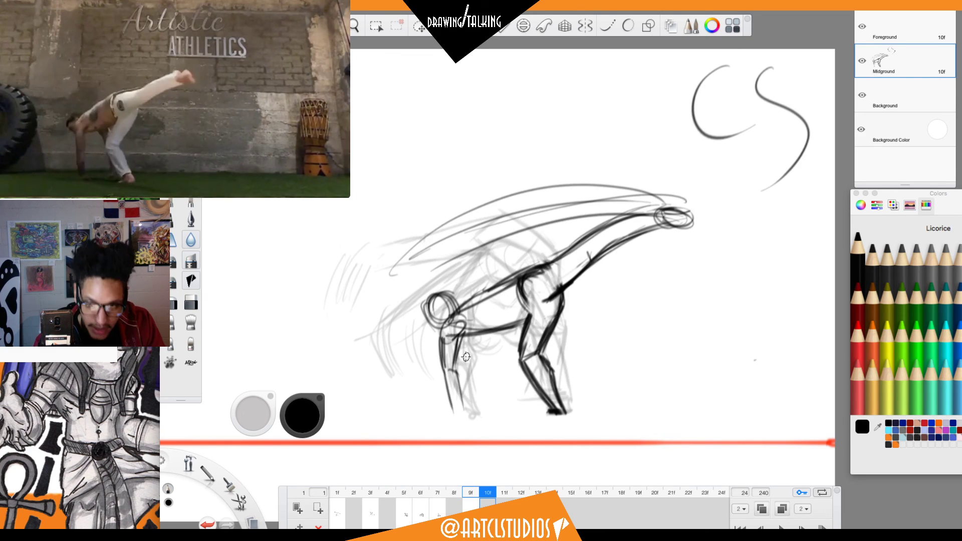
{"action": "key", "text": "Delete"}
{"action": "key", "text": "e"}
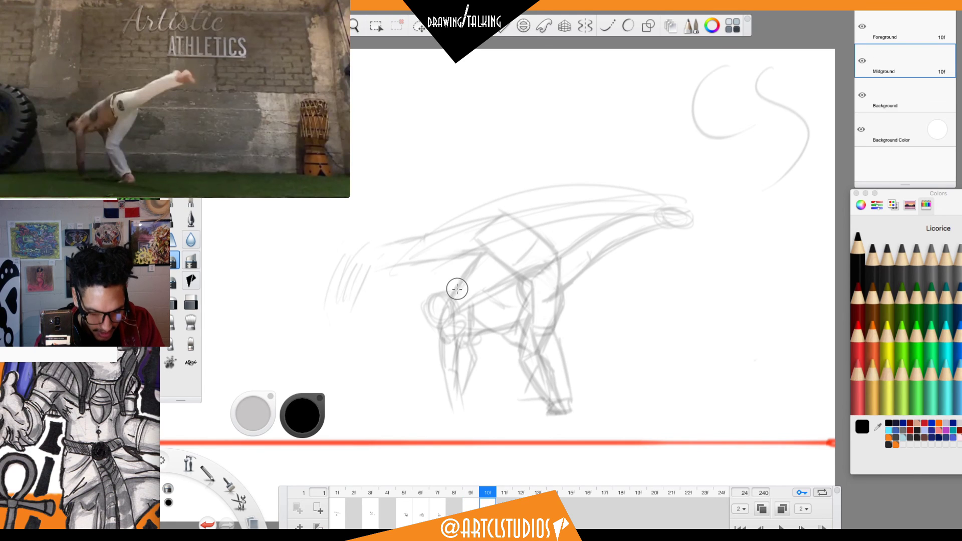
{"action": "key", "text": "Left"}
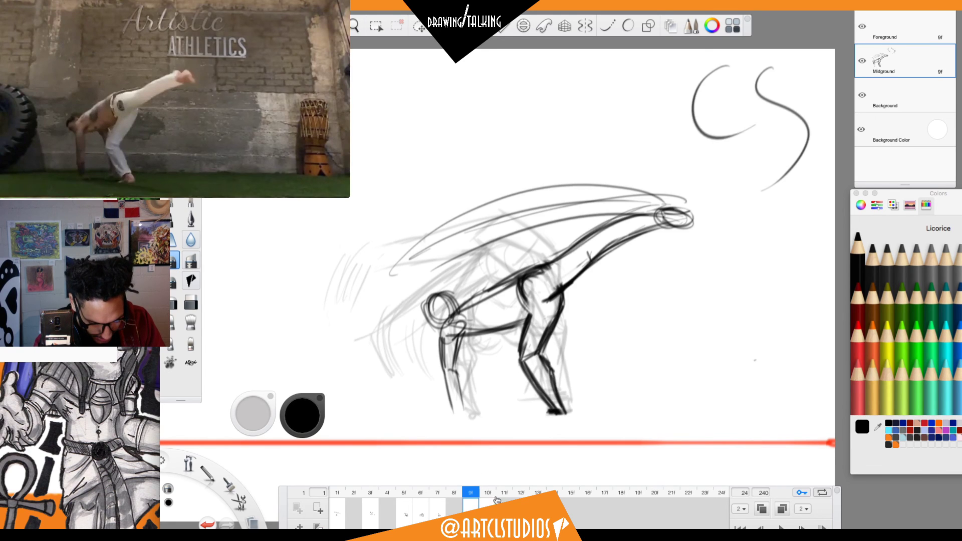
{"action": "left_click", "coordinate": [496, 500]}
{"action": "left_click", "coordinate": [318, 509]}
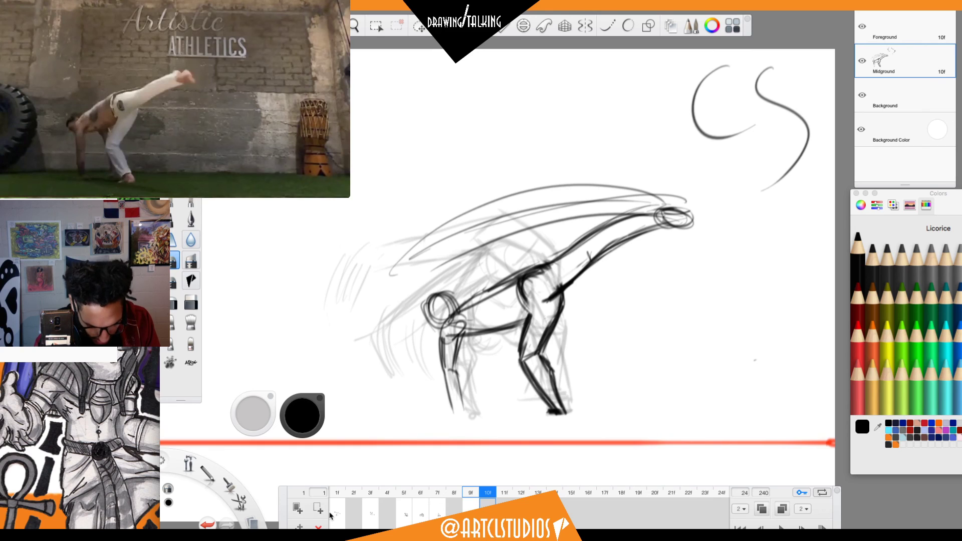
Replace the head circle on frame 9 with an angular hanging head, add a chest line, and rework the supporting arm.
{"action": "key", "text": "Left"}
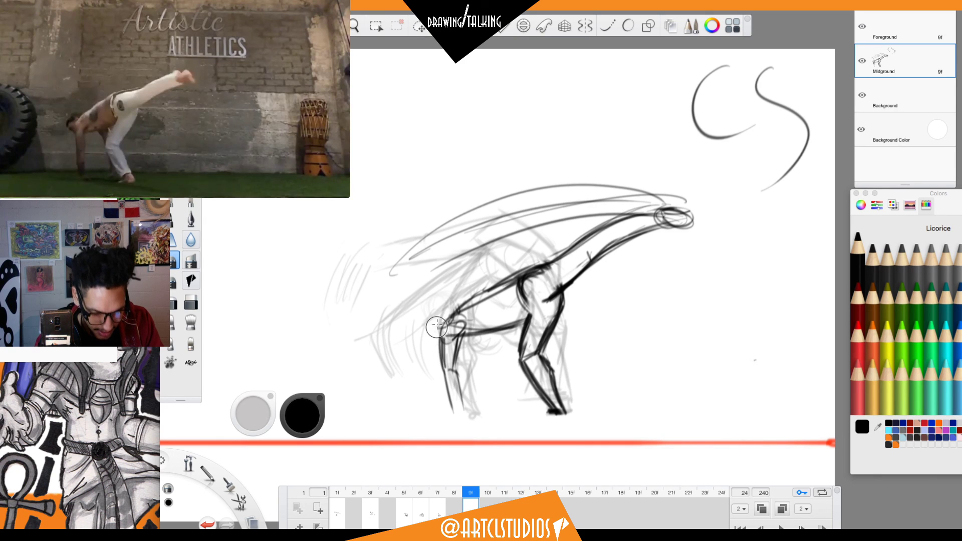
{"action": "key", "text": "s"}
{"action": "key", "text": "Left"}
{"action": "key", "text": "Right"}
{"action": "mouse_move", "coordinate": [444, 307]}
{"action": "left_mouse_down"}
{"action": "mouse_move", "coordinate": [439, 350]}
{"action": "mouse_move", "coordinate": [429, 343]}
{"action": "mouse_move", "coordinate": [447, 310]}
{"action": "mouse_move", "coordinate": [504, 339]}
{"action": "mouse_move", "coordinate": [456, 338]}
{"action": "mouse_move", "coordinate": [526, 325]}
{"action": "mouse_move", "coordinate": [494, 330]}
{"action": "mouse_move", "coordinate": [514, 349]}
{"action": "left_mouse_up"}
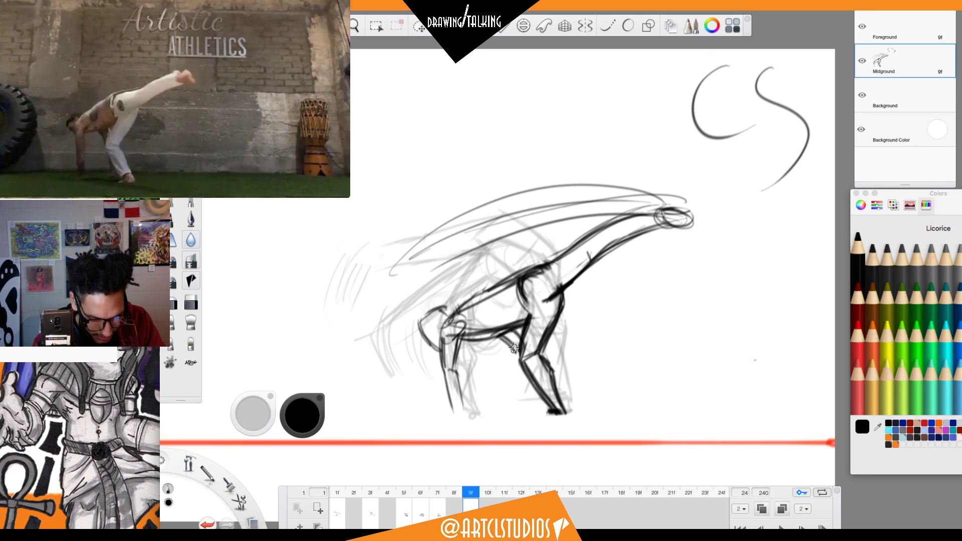
{"action": "mouse_move", "coordinate": [454, 351]}
{"action": "left_mouse_down"}
{"action": "mouse_move", "coordinate": [454, 397]}
{"action": "mouse_move", "coordinate": [447, 349]}
{"action": "mouse_move", "coordinate": [466, 415]}
{"action": "mouse_move", "coordinate": [464, 322]}
{"action": "mouse_move", "coordinate": [478, 317]}
{"action": "mouse_move", "coordinate": [458, 333]}
{"action": "mouse_move", "coordinate": [473, 329]}
{"action": "mouse_move", "coordinate": [446, 334]}
{"action": "mouse_move", "coordinate": [452, 369]}
{"action": "mouse_move", "coordinate": [449, 330]}
{"action": "mouse_move", "coordinate": [446, 364]}
{"action": "mouse_move", "coordinate": [456, 350]}
{"action": "mouse_move", "coordinate": [460, 383]}
{"action": "left_mouse_up"}
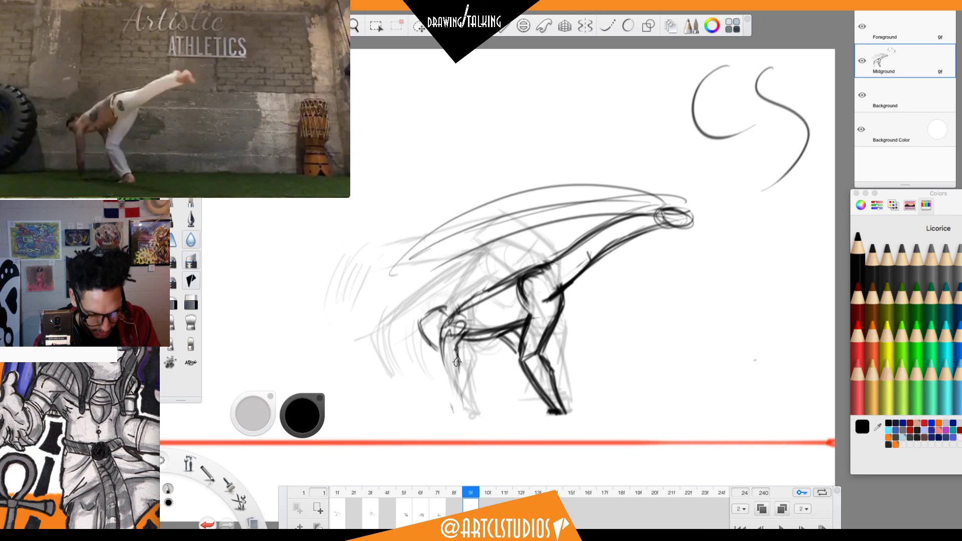
Draw the supporting arm and the hand planted on the ground for the kicking figure on frame 9.
{"action": "left_click_drag", "start_coordinate": [444, 350], "coordinate": [465, 414]}
{"action": "mouse_move", "coordinate": [445, 375]}
{"action": "left_mouse_down"}
{"action": "mouse_move", "coordinate": [455, 412]}
{"action": "mouse_move", "coordinate": [451, 396]}
{"action": "mouse_move", "coordinate": [467, 422]}
{"action": "left_mouse_up"}
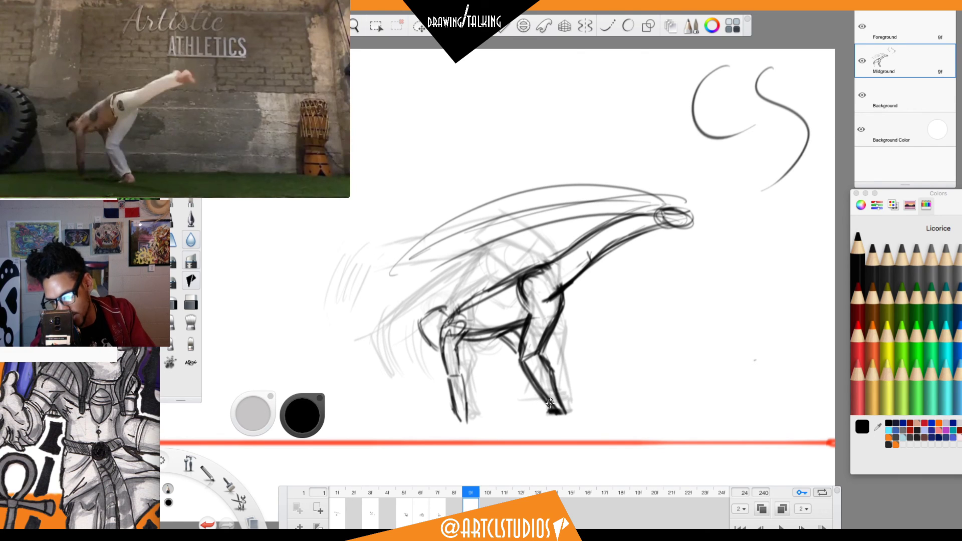
{"action": "left_click_drag", "start_coordinate": [451, 419], "coordinate": [469, 424]}
{"action": "left_click_drag", "start_coordinate": [461, 355], "coordinate": [465, 388]}
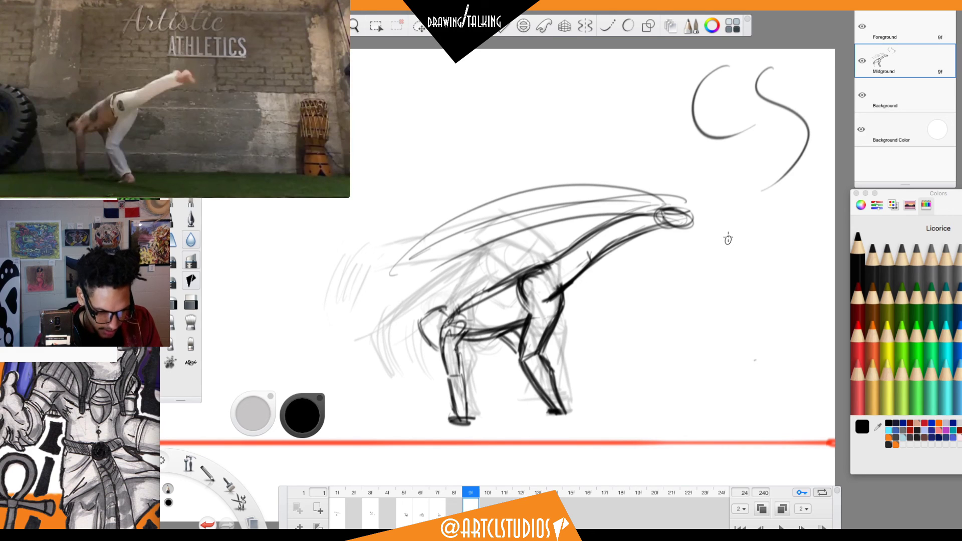
Flip back and forth between frame 9 and the preceding frames to check how the kick movement reads.
{"action": "key", "text": "Left"}
{"action": "key", "text": "Left"}
{"action": "key", "text": "Left"}
{"action": "key", "text": "Left"}
{"action": "key", "text": "Right"}
{"action": "key", "text": "Right"}
{"action": "key", "text": "Right"}
{"action": "key", "text": "Right"}
{"action": "key", "text": "Left"}
{"action": "key", "text": "Right"}
{"action": "key", "text": "Left"}
{"action": "key", "text": "Right"}
{"action": "key", "text": "Left"}
{"action": "key", "text": "Right"}
{"action": "key", "text": "Left"}
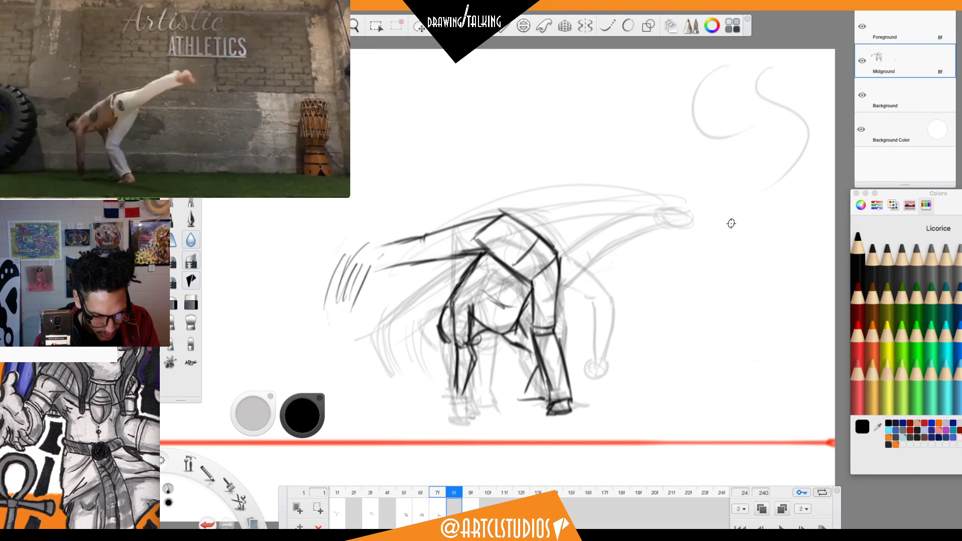
{"action": "key", "text": "Right"}
{"action": "key", "text": "Left"}
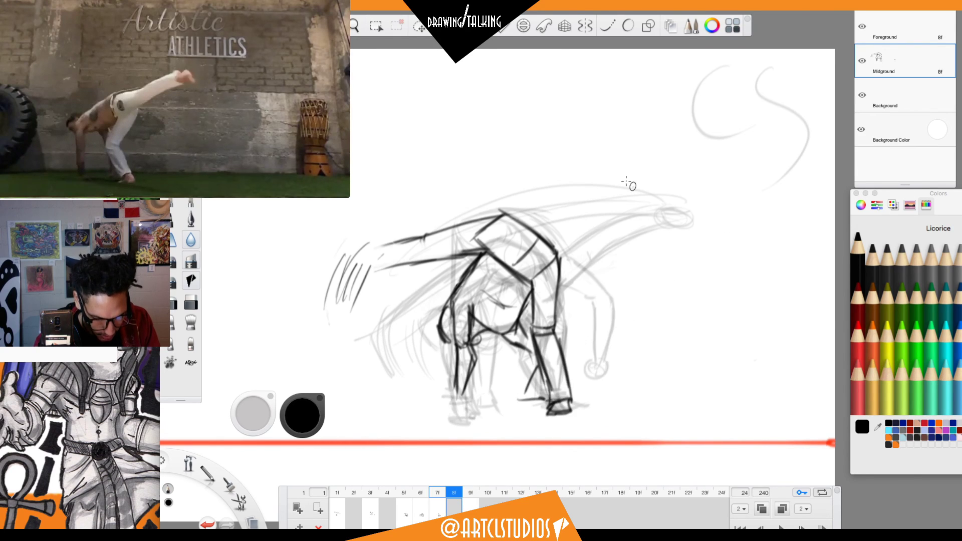
{"action": "key", "text": "Right"}
{"action": "key", "text": "Left"}
{"action": "key", "text": "Right"}
{"action": "key", "text": "Left"}
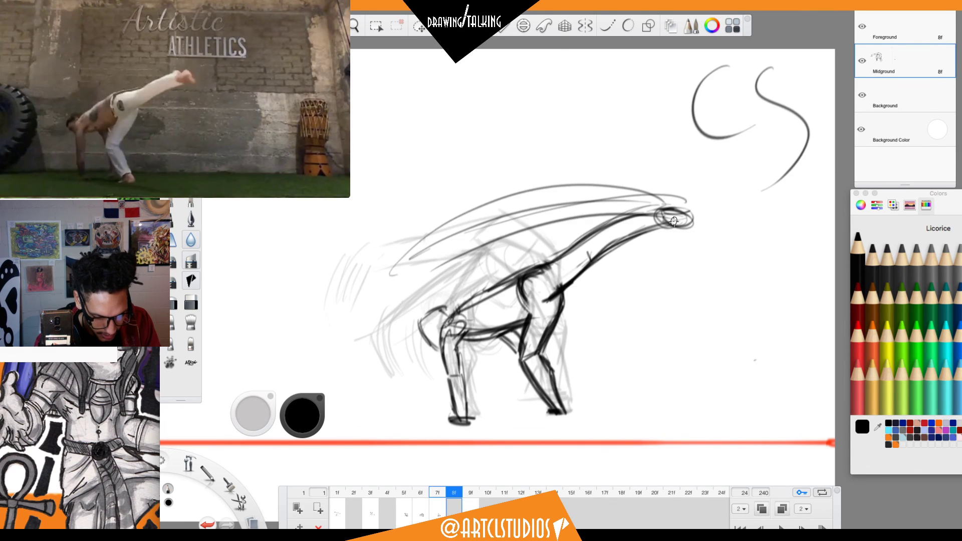
{"action": "key", "text": "Right"}
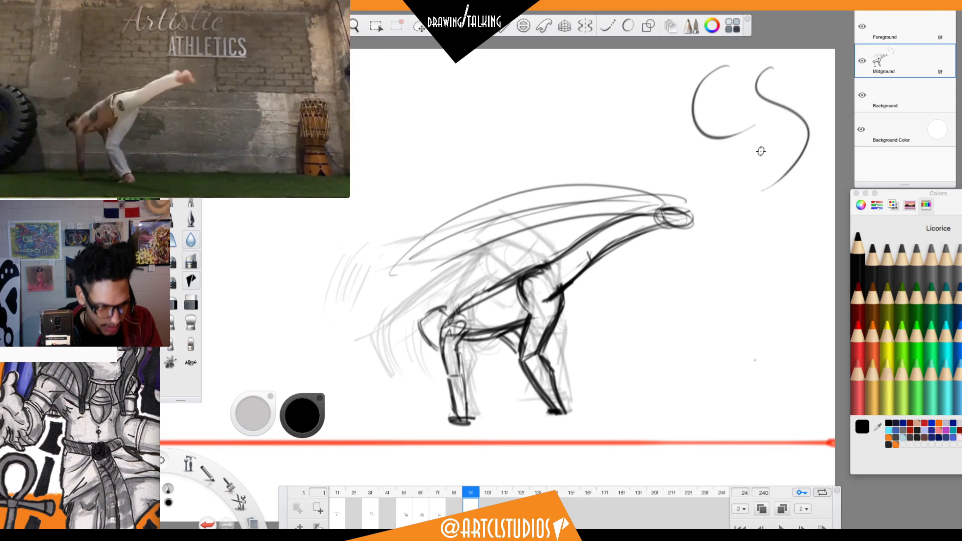
Lasso and delete the C and S curves beside the figure on frame 9, deselect, and return to the brush.
{"action": "key", "text": "m"}
{"action": "mouse_move", "coordinate": [793, 57]}
{"action": "left_mouse_down"}
{"action": "mouse_move", "coordinate": [769, 49]}
{"action": "mouse_move", "coordinate": [665, 94]}
{"action": "mouse_move", "coordinate": [771, 218]}
{"action": "mouse_move", "coordinate": [843, 140]}
{"action": "mouse_move", "coordinate": [821, 29]}
{"action": "left_mouse_up"}
{"action": "key", "text": "Delete"}
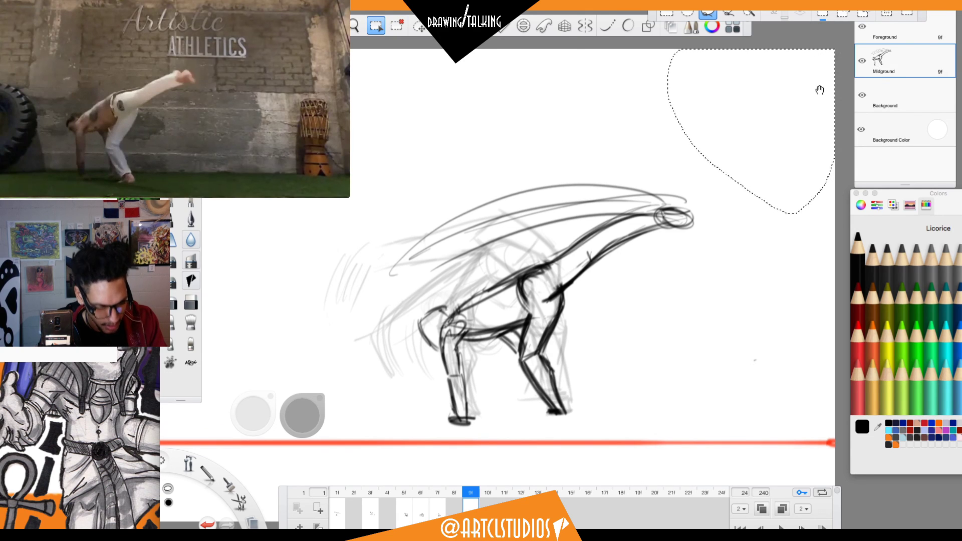
{"action": "key", "text": "super+d"}
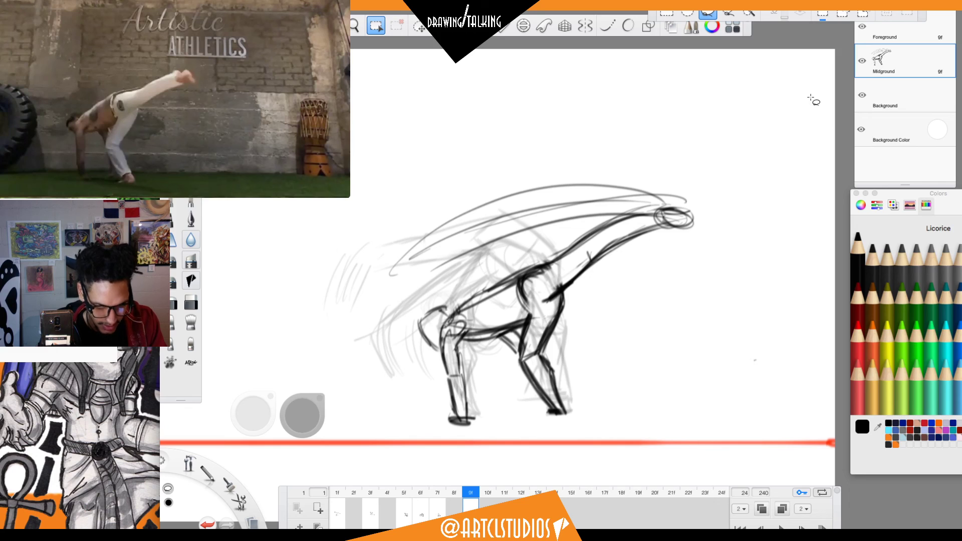
{"action": "key", "text": "b"}
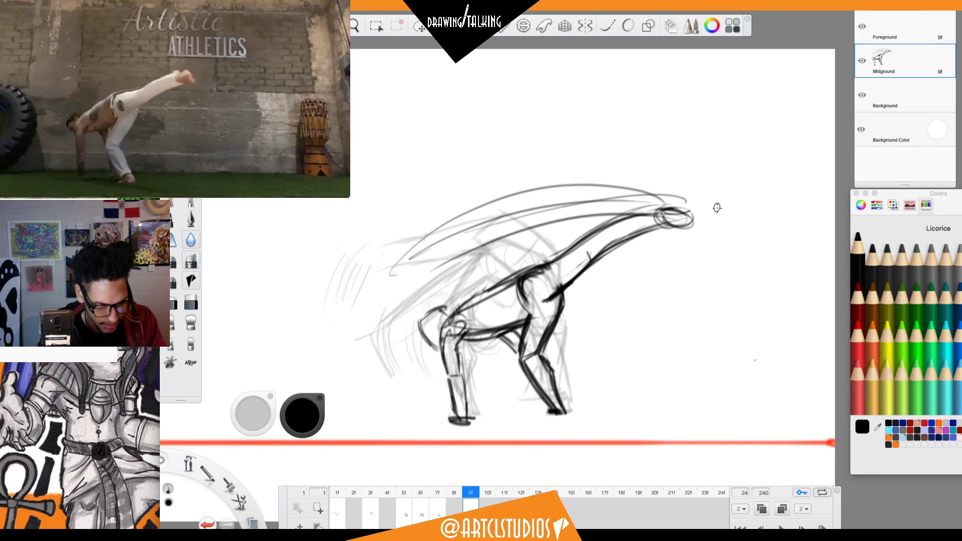
Compare frame 9 with the preceding frames and darken the raised foot with extra strokes.
{"action": "key", "text": "Left"}
{"action": "key", "text": "Left"}
{"action": "key", "text": "Right"}
{"action": "key", "text": "Right"}
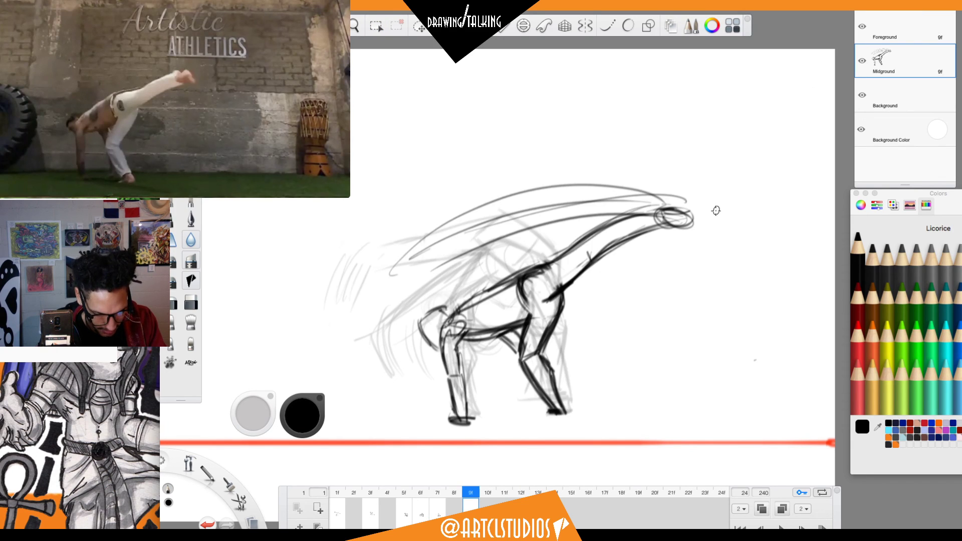
{"action": "mouse_move", "coordinate": [666, 204]}
{"action": "left_mouse_down"}
{"action": "mouse_move", "coordinate": [689, 217]}
{"action": "mouse_move", "coordinate": [670, 203]}
{"action": "mouse_move", "coordinate": [678, 209]}
{"action": "mouse_move", "coordinate": [653, 213]}
{"action": "mouse_move", "coordinate": [679, 226]}
{"action": "mouse_move", "coordinate": [686, 211]}
{"action": "mouse_move", "coordinate": [667, 204]}
{"action": "left_mouse_up"}
Step the reference video back to the preceding pose and clear the held drawing from frame 8.
{"action": "key", "text": "comma"}
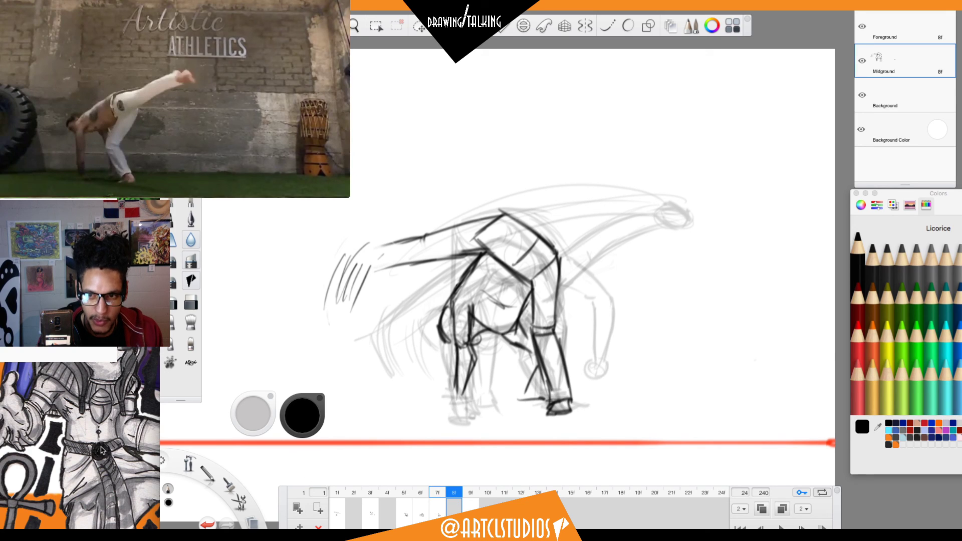
{"action": "mouse_move", "coordinate": [160, 145]}
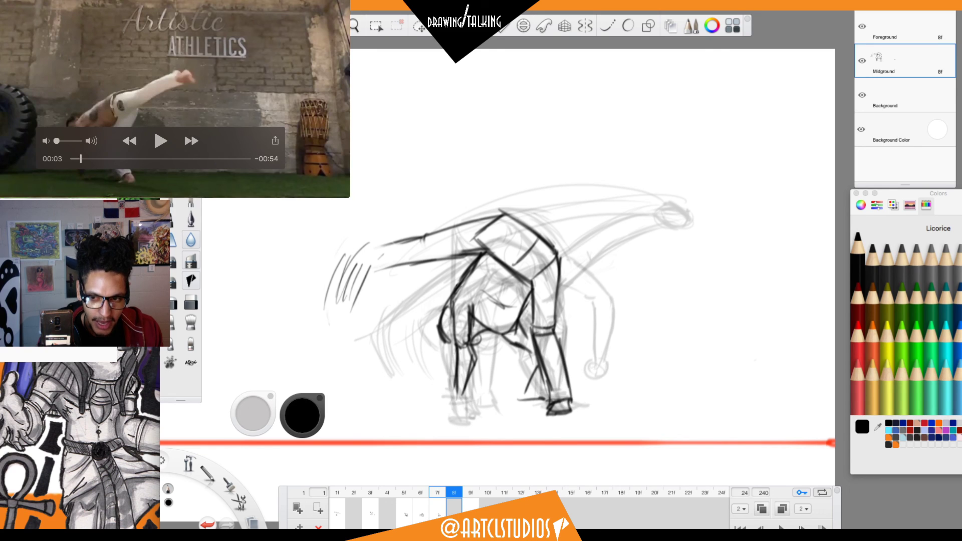
{"action": "key", "text": "Left"}
{"action": "key", "text": "Tab"}
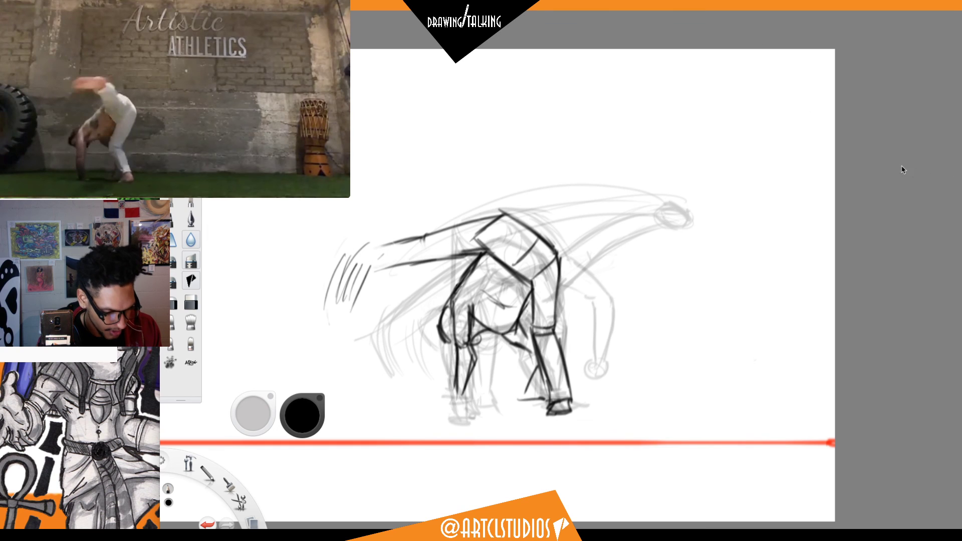
{"action": "key", "text": "Tab"}
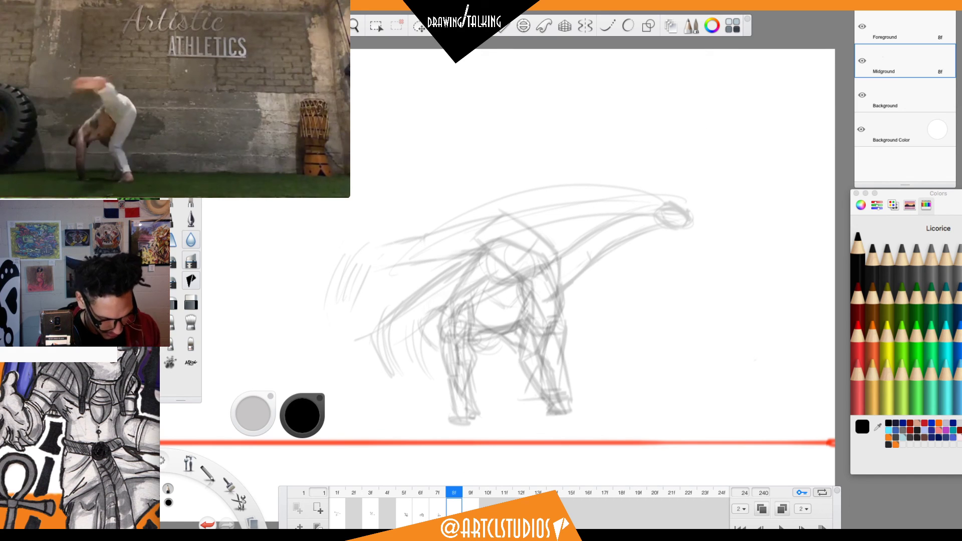
Set the onion skin to show 1 frame before and 1 frame after the current frame.
{"action": "left_click", "coordinate": [746, 509]}
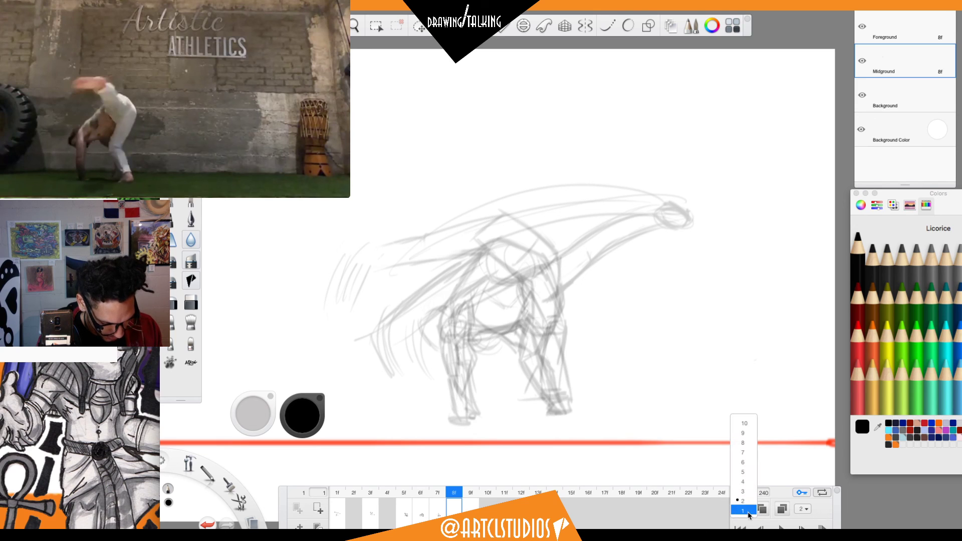
{"action": "left_click", "coordinate": [749, 515]}
{"action": "left_click", "coordinate": [813, 509]}
{"action": "left_click", "coordinate": [807, 516]}
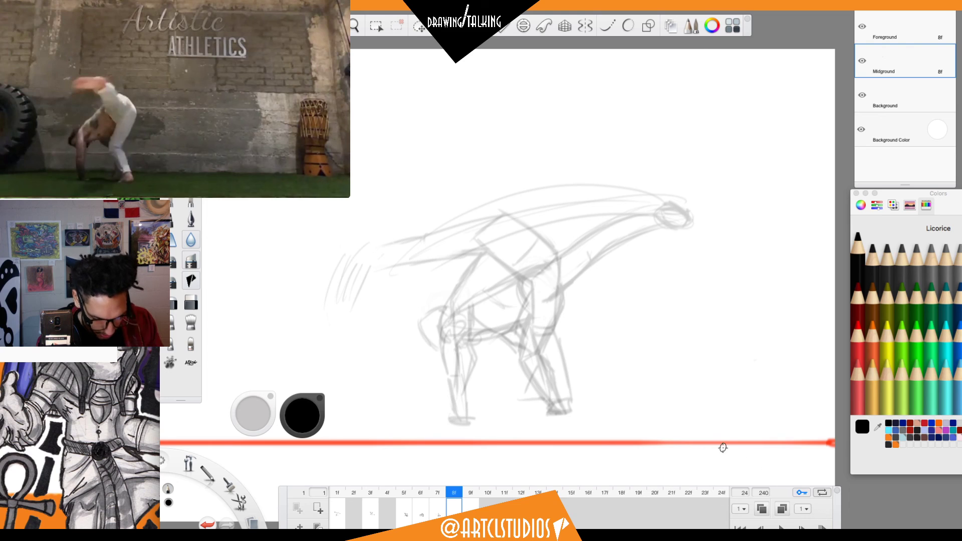
Flip through frames 5 to 9 to examine the motion leading into and out of frame 8.
{"action": "left_click", "coordinate": [407, 496]}
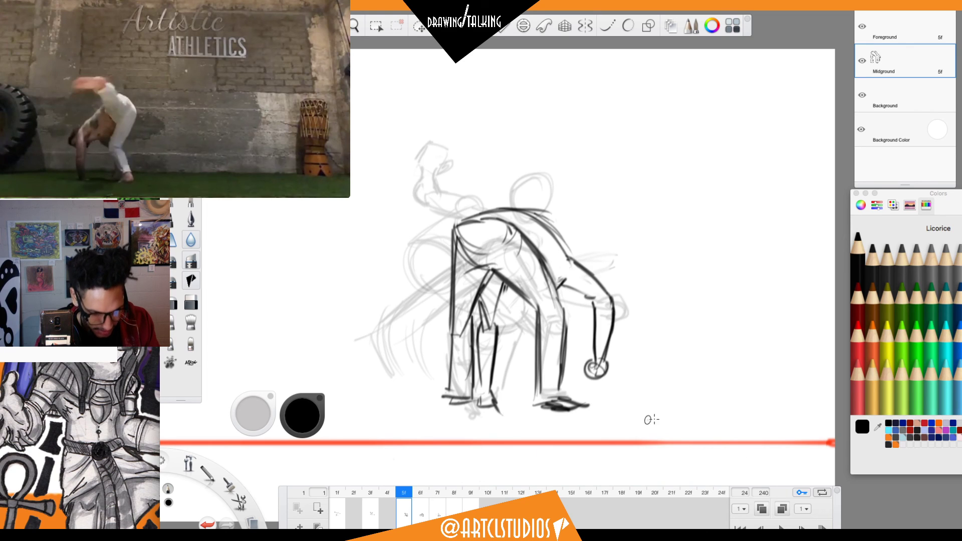
{"action": "key", "text": "period"}
{"action": "key", "text": "period"}
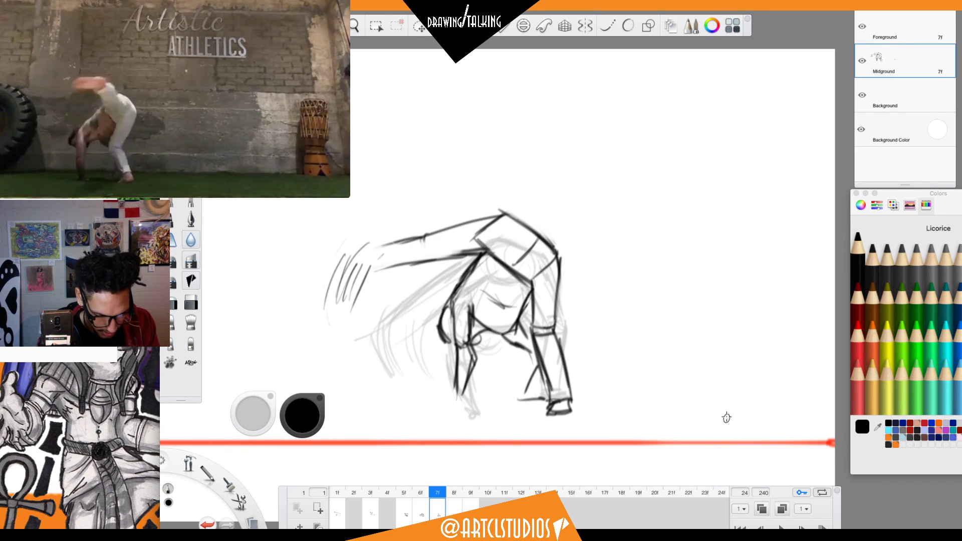
{"action": "key", "text": "comma"}
{"action": "key", "text": "period"}
{"action": "key", "text": "period"}
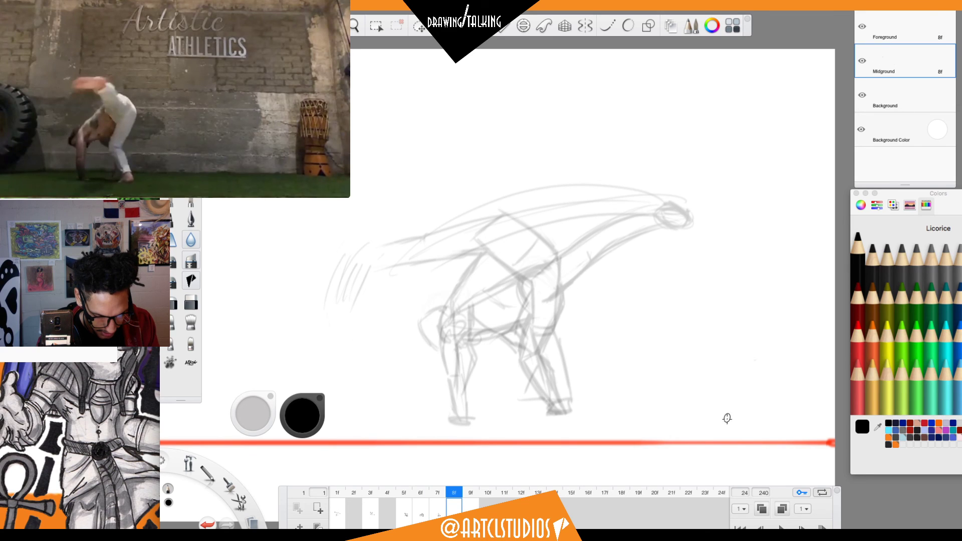
{"action": "key", "text": "comma"}
{"action": "key", "text": "period"}
{"action": "key", "text": "period"}
{"action": "key", "text": "comma"}
{"action": "key", "text": "comma"}
{"action": "key", "text": "period"}
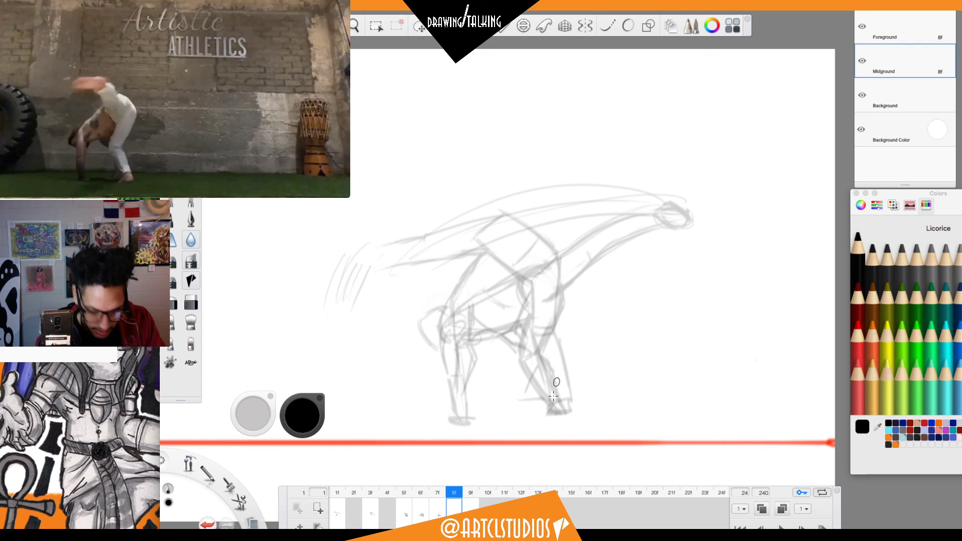
Sketch the standing leg and its planted foot for the in-between pose on frame 8.
{"action": "left_click_drag", "start_coordinate": [554, 408], "coordinate": [566, 409]}
{"action": "mouse_move", "coordinate": [541, 361]}
{"action": "left_mouse_down"}
{"action": "mouse_move", "coordinate": [563, 403]}
{"action": "mouse_move", "coordinate": [539, 360]}
{"action": "mouse_move", "coordinate": [532, 381]}
{"action": "mouse_move", "coordinate": [526, 354]}
{"action": "mouse_move", "coordinate": [520, 362]}
{"action": "mouse_move", "coordinate": [560, 342]}
{"action": "left_mouse_up"}
{"action": "mouse_move", "coordinate": [546, 266]}
{"action": "left_mouse_down"}
{"action": "mouse_move", "coordinate": [552, 354]}
{"action": "mouse_move", "coordinate": [555, 327]}
{"action": "left_mouse_up"}
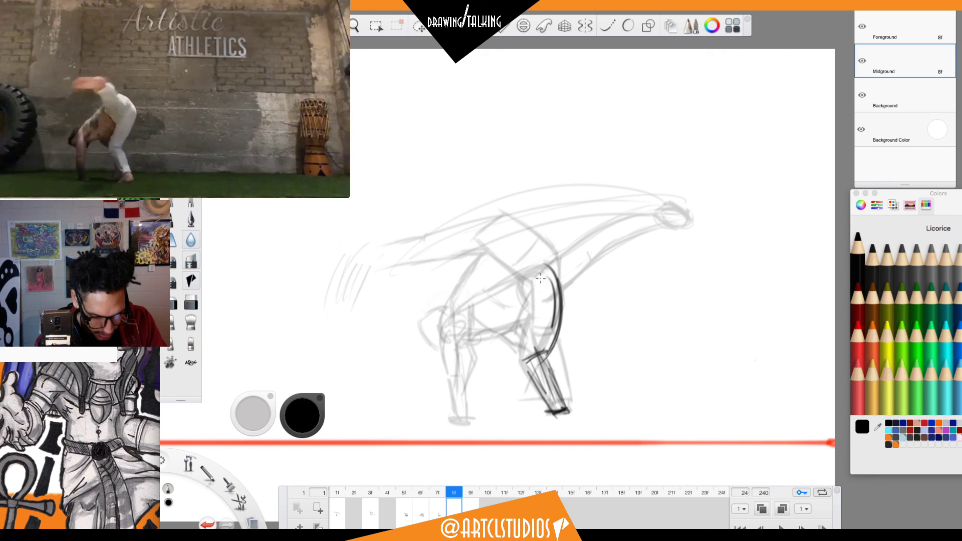
{"action": "mouse_move", "coordinate": [524, 296]}
{"action": "left_mouse_down"}
{"action": "mouse_move", "coordinate": [516, 364]}
{"action": "mouse_move", "coordinate": [519, 288]}
{"action": "mouse_move", "coordinate": [501, 255]}
{"action": "mouse_move", "coordinate": [534, 252]}
{"action": "left_mouse_up"}
Sketch the hips and the raised leg sweeping through the air in curved strokes on frame 8.
{"action": "left_click_drag", "start_coordinate": [524, 242], "coordinate": [483, 225]}
{"action": "left_click_drag", "start_coordinate": [471, 270], "coordinate": [510, 286]}
{"action": "mouse_move", "coordinate": [461, 253]}
{"action": "left_mouse_down"}
{"action": "mouse_move", "coordinate": [496, 259]}
{"action": "mouse_move", "coordinate": [458, 239]}
{"action": "left_mouse_up"}
{"action": "mouse_move", "coordinate": [364, 298]}
{"action": "left_mouse_down"}
{"action": "mouse_move", "coordinate": [428, 262]}
{"action": "mouse_move", "coordinate": [480, 261]}
{"action": "left_mouse_up"}
{"action": "mouse_move", "coordinate": [416, 228]}
{"action": "left_mouse_down"}
{"action": "mouse_move", "coordinate": [500, 232]}
{"action": "mouse_move", "coordinate": [546, 255]}
{"action": "left_mouse_up"}
{"action": "left_click_drag", "start_coordinate": [480, 210], "coordinate": [554, 261]}
{"action": "mouse_move", "coordinate": [378, 258]}
{"action": "left_mouse_down"}
{"action": "mouse_move", "coordinate": [431, 225]}
{"action": "mouse_move", "coordinate": [341, 277]}
{"action": "left_mouse_up"}
{"action": "left_click_drag", "start_coordinate": [466, 233], "coordinate": [355, 286]}
{"action": "left_click_drag", "start_coordinate": [506, 247], "coordinate": [421, 253]}
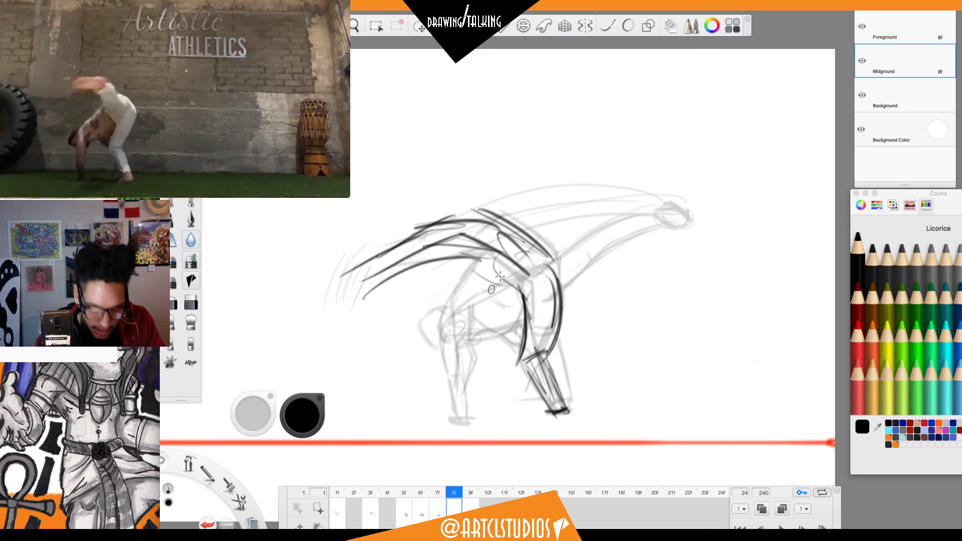
Draw the torso, supporting arm and lowered head of the figure on frame 8.
{"action": "left_click_drag", "start_coordinate": [496, 266], "coordinate": [452, 322]}
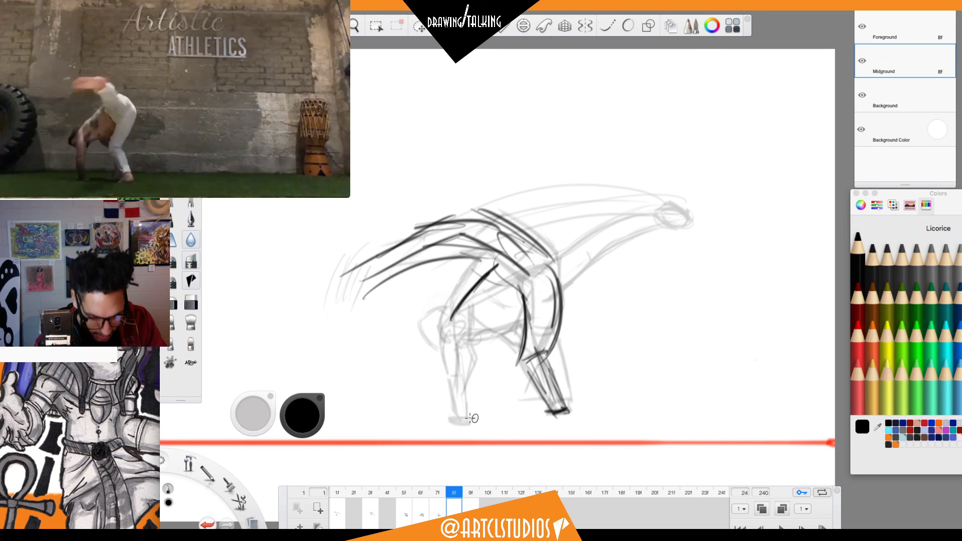
{"action": "mouse_move", "coordinate": [451, 321]}
{"action": "left_mouse_down"}
{"action": "mouse_move", "coordinate": [435, 351]}
{"action": "mouse_move", "coordinate": [463, 334]}
{"action": "mouse_move", "coordinate": [458, 356]}
{"action": "mouse_move", "coordinate": [535, 319]}
{"action": "mouse_move", "coordinate": [515, 343]}
{"action": "mouse_move", "coordinate": [521, 357]}
{"action": "left_mouse_up"}
{"action": "mouse_move", "coordinate": [461, 332]}
{"action": "left_mouse_down"}
{"action": "mouse_move", "coordinate": [455, 406]}
{"action": "mouse_move", "coordinate": [468, 356]}
{"action": "mouse_move", "coordinate": [456, 343]}
{"action": "mouse_move", "coordinate": [470, 379]}
{"action": "mouse_move", "coordinate": [472, 420]}
{"action": "left_mouse_up"}
{"action": "mouse_move", "coordinate": [448, 343]}
{"action": "left_mouse_down"}
{"action": "mouse_move", "coordinate": [463, 397]}
{"action": "mouse_move", "coordinate": [449, 381]}
{"action": "mouse_move", "coordinate": [457, 416]}
{"action": "left_mouse_up"}
{"action": "mouse_move", "coordinate": [453, 368]}
{"action": "left_mouse_down"}
{"action": "mouse_move", "coordinate": [447, 334]}
{"action": "mouse_move", "coordinate": [466, 359]}
{"action": "mouse_move", "coordinate": [459, 393]}
{"action": "left_mouse_up"}
{"action": "mouse_move", "coordinate": [431, 323]}
{"action": "left_mouse_down"}
{"action": "mouse_move", "coordinate": [444, 358]}
{"action": "mouse_move", "coordinate": [431, 328]}
{"action": "mouse_move", "coordinate": [428, 354]}
{"action": "mouse_move", "coordinate": [446, 321]}
{"action": "mouse_move", "coordinate": [462, 322]}
{"action": "left_mouse_up"}
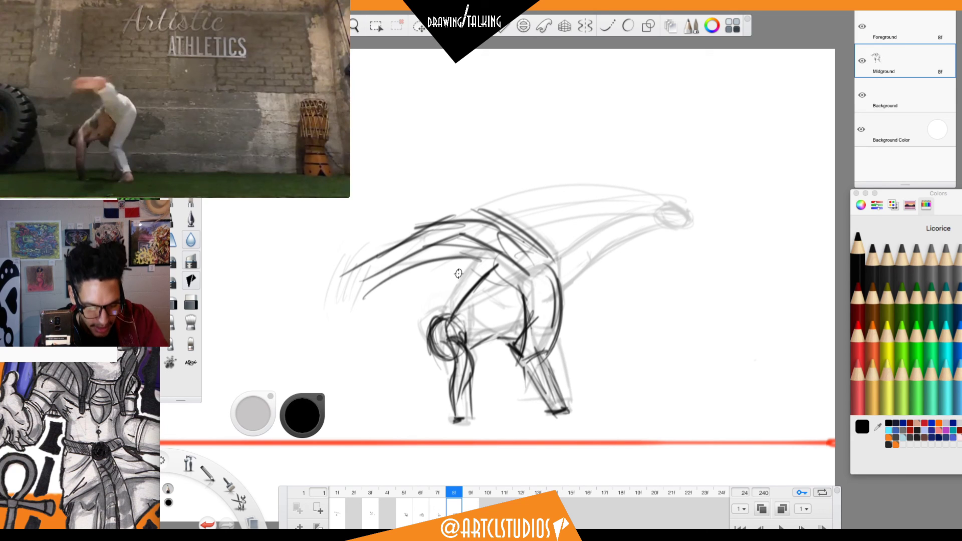
Reinforce the outlines of the standing leg, hips and sweeping leg on frame 8 with darker strokes.
{"action": "mouse_move", "coordinate": [454, 316]}
{"action": "left_mouse_down"}
{"action": "mouse_move", "coordinate": [512, 264]}
{"action": "mouse_move", "coordinate": [559, 259]}
{"action": "mouse_move", "coordinate": [562, 291]}
{"action": "mouse_move", "coordinate": [538, 245]}
{"action": "mouse_move", "coordinate": [522, 360]}
{"action": "mouse_move", "coordinate": [541, 358]}
{"action": "mouse_move", "coordinate": [554, 412]}
{"action": "left_mouse_up"}
{"action": "left_click_drag", "start_coordinate": [526, 365], "coordinate": [553, 409]}
{"action": "mouse_move", "coordinate": [566, 400]}
{"action": "left_mouse_down"}
{"action": "mouse_move", "coordinate": [551, 348]}
{"action": "mouse_move", "coordinate": [566, 402]}
{"action": "left_mouse_up"}
{"action": "left_click_drag", "start_coordinate": [551, 356], "coordinate": [545, 252]}
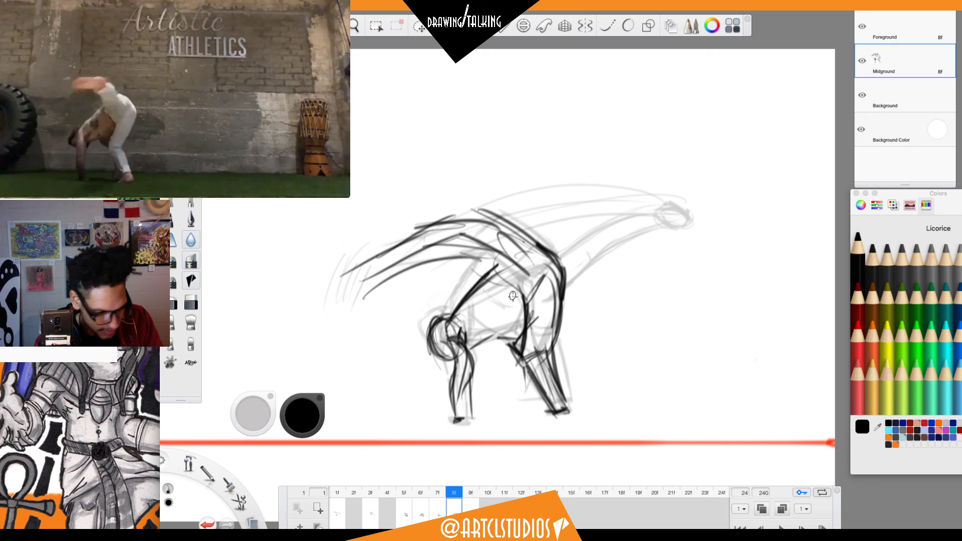
{"action": "left_click_drag", "start_coordinate": [499, 262], "coordinate": [528, 301]}
{"action": "left_click_drag", "start_coordinate": [416, 247], "coordinate": [516, 274]}
{"action": "mouse_move", "coordinate": [367, 273]}
{"action": "left_mouse_down"}
{"action": "mouse_move", "coordinate": [492, 217]}
{"action": "mouse_move", "coordinate": [543, 264]}
{"action": "left_mouse_up"}
Flip between frame 8 and its neighbouring frames to check the new in-between pose.
{"action": "key", "text": "Left"}
{"action": "key", "text": "period"}
{"action": "key", "text": "period"}
{"action": "key", "text": "comma"}
{"action": "key", "text": "comma"}
{"action": "key", "text": "comma"}
{"action": "key", "text": "period"}
{"action": "key", "text": "period"}
{"action": "key", "text": "comma"}
{"action": "key", "text": "period"}
Strengthen the supporting arm on frame 8 with darker strokes down to the hand.
{"action": "left_click_drag", "start_coordinate": [453, 325], "coordinate": [460, 401]}
{"action": "left_click_drag", "start_coordinate": [469, 351], "coordinate": [476, 423]}
{"action": "left_click_drag", "start_coordinate": [451, 328], "coordinate": [456, 425]}
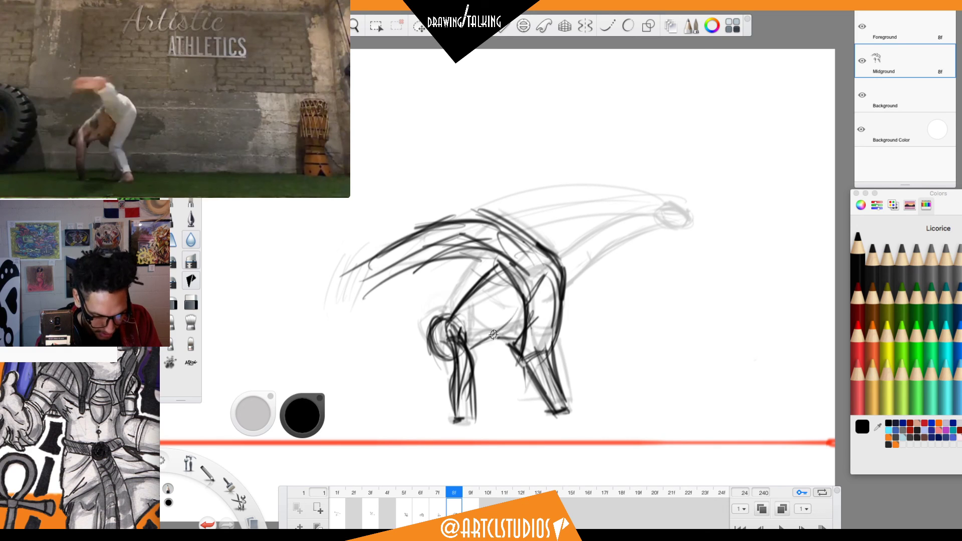
Step back through the earlier poses to frame 4 and play the animation to review its timing.
{"action": "key", "text": "comma"}
{"action": "key", "text": "comma"}
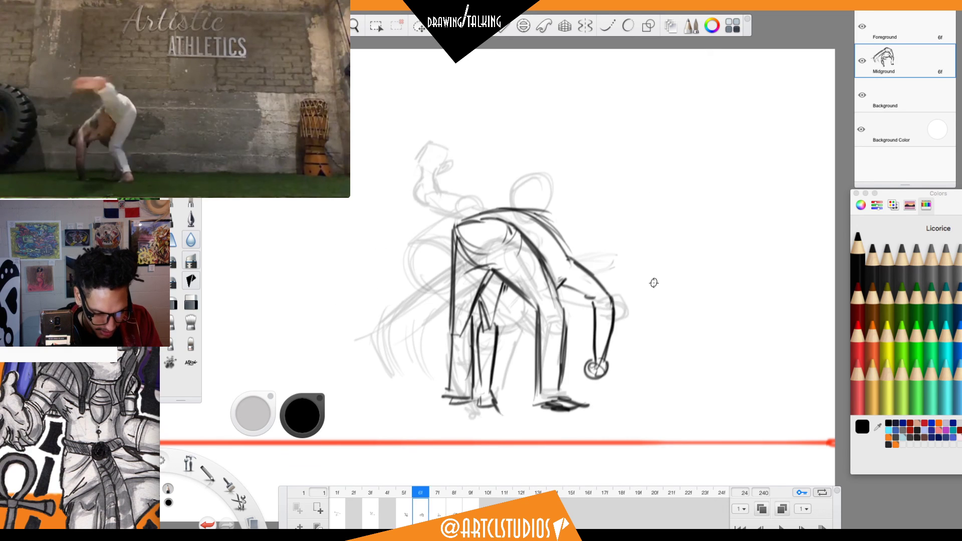
{"action": "key", "text": "comma"}
{"action": "key", "text": "comma"}
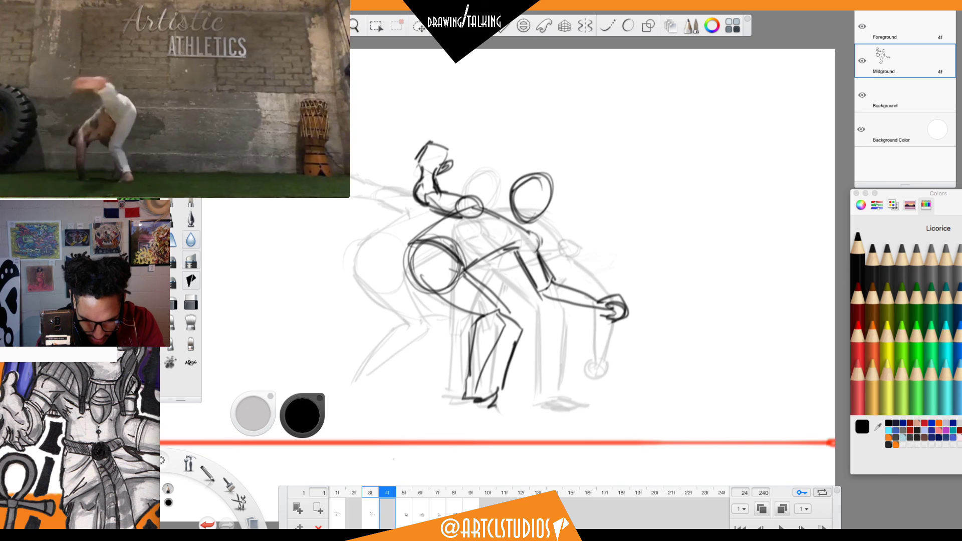
{"action": "left_click", "coordinate": [164, 5]}
{"action": "left_click", "coordinate": [782, 348]}
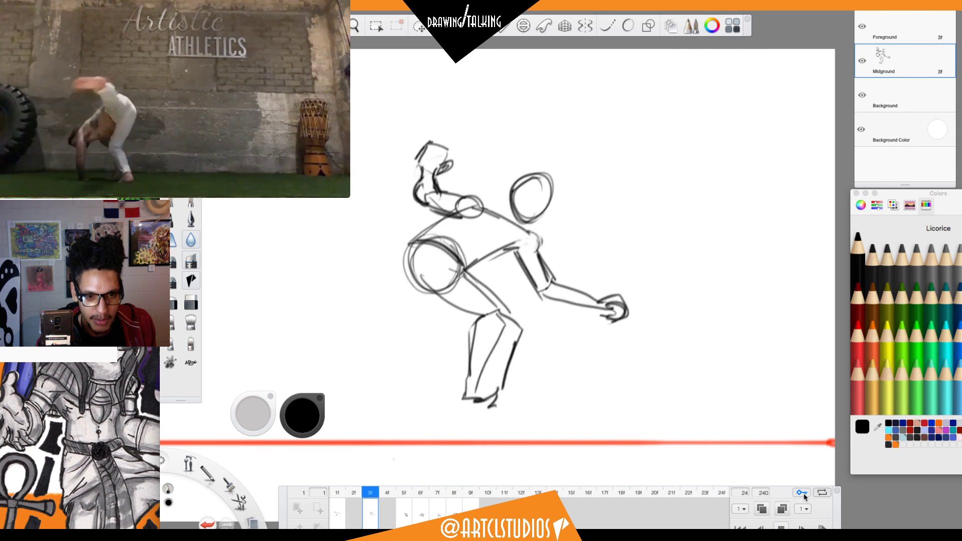
{"action": "left_click", "coordinate": [781, 527]}
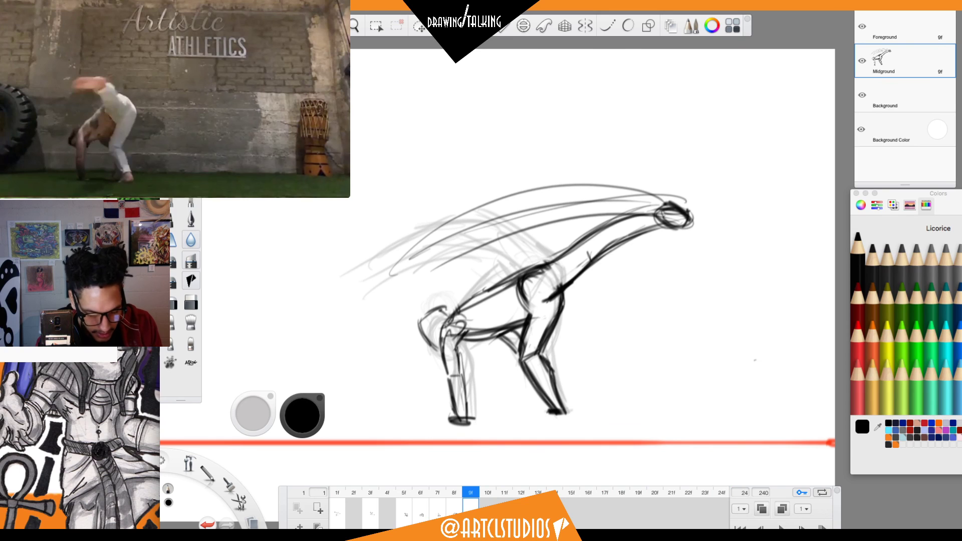
Spread the keyframes along the timeline, moving the final pose to frame 16 and the in-between before it to frame 13.
{"action": "left_click_drag", "start_coordinate": [471, 506], "coordinate": [589, 508]}
{"action": "left_click", "coordinate": [488, 507]}
{"action": "left_click_drag", "start_coordinate": [488, 507], "coordinate": [538, 507]}
{"action": "mouse_move", "coordinate": [437, 507]}
{"action": "left_mouse_down"}
{"action": "mouse_move", "coordinate": [487, 505]}
{"action": "mouse_move", "coordinate": [387, 507]}
{"action": "left_mouse_up"}
Play back the retimed animation and inspect the poses at frames 8 and 13.
{"action": "key", "text": "space"}
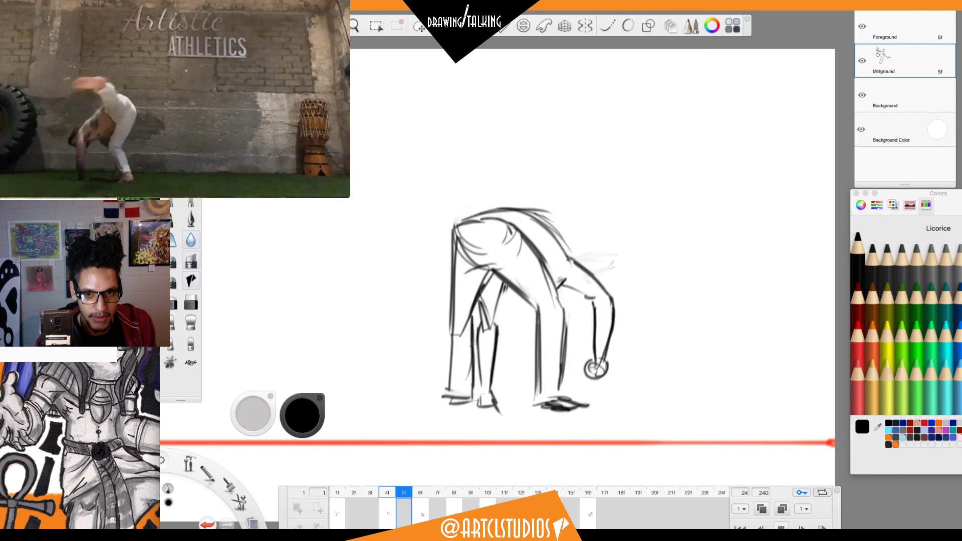
{"action": "left_click", "coordinate": [781, 527]}
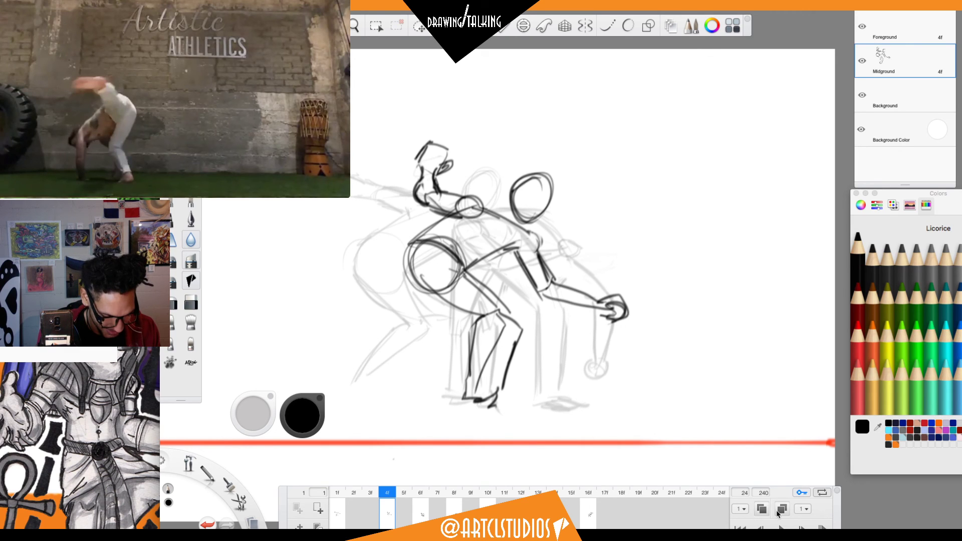
{"action": "left_click", "coordinate": [781, 528]}
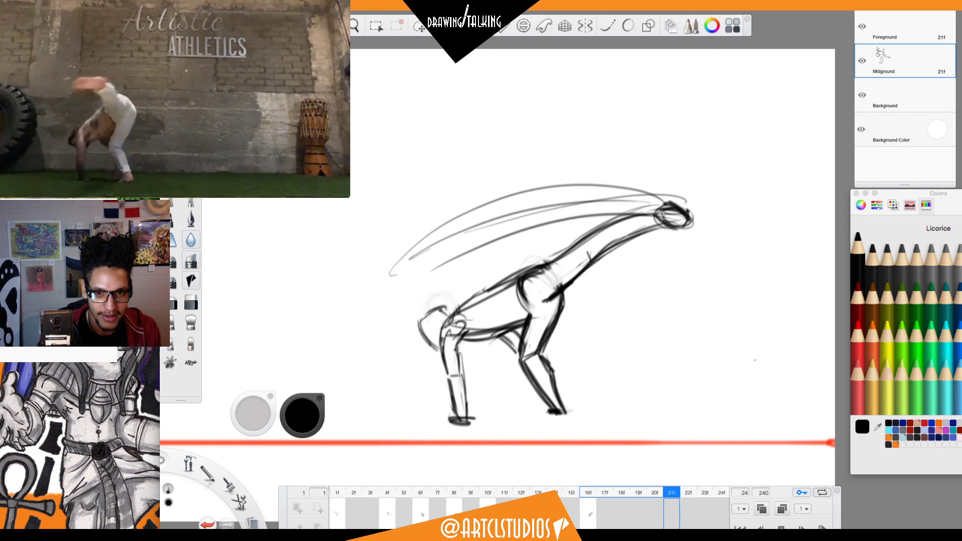
{"action": "left_click", "coordinate": [494, 491]}
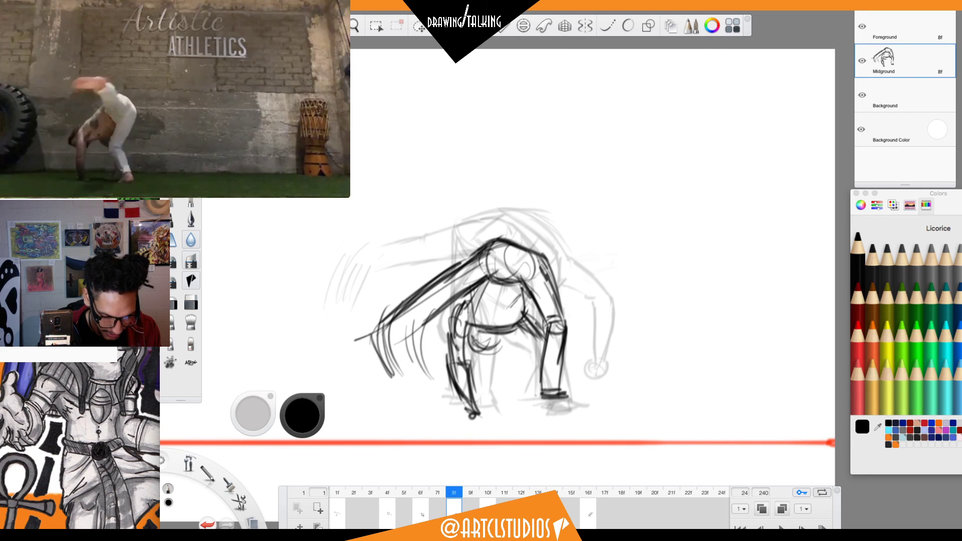
{"action": "left_click", "coordinate": [538, 493]}
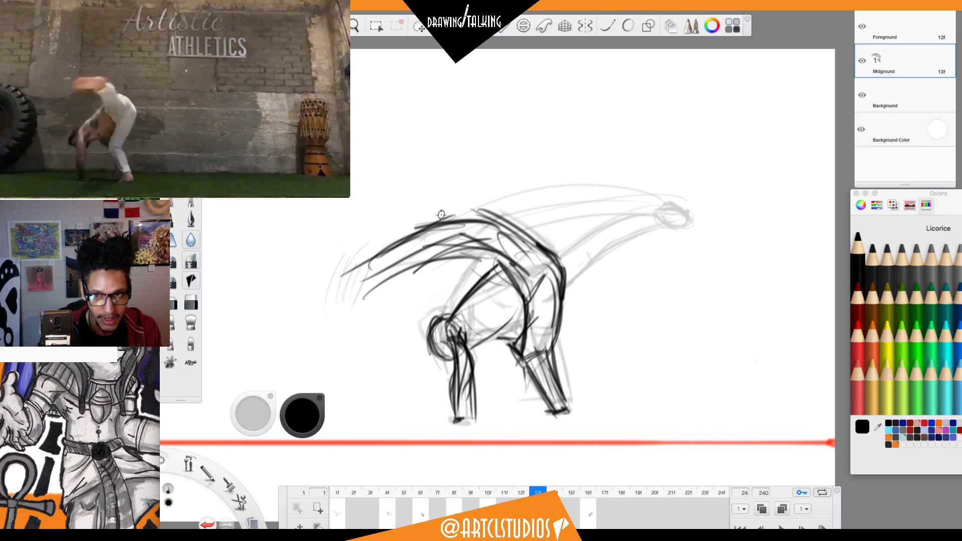
{"action": "mouse_move", "coordinate": [431, 68]}
{"action": "left_mouse_down"}
{"action": "mouse_move", "coordinate": [481, 79]}
{"action": "mouse_move", "coordinate": [474, 136]}
{"action": "mouse_move", "coordinate": [335, 202]}
{"action": "left_mouse_up"}
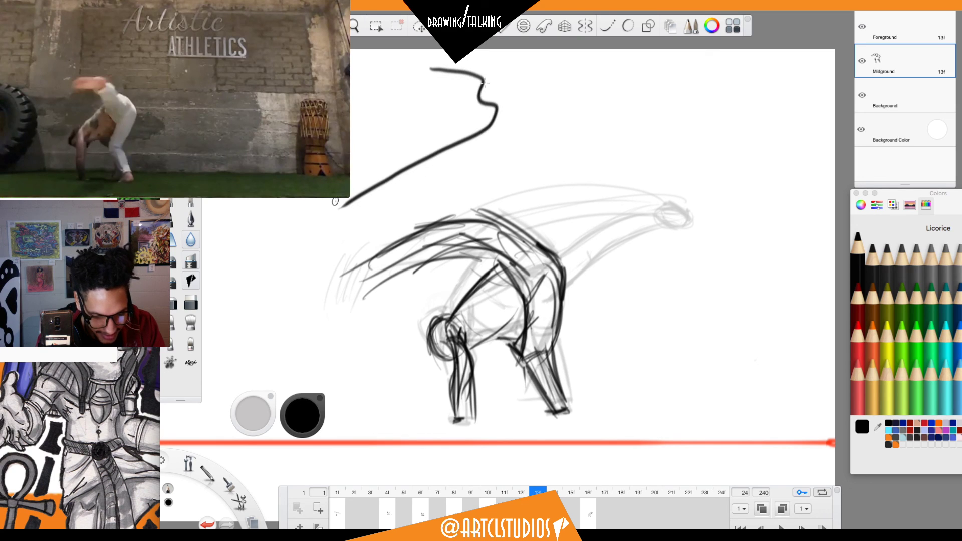
{"action": "left_click_drag", "start_coordinate": [440, 71], "coordinate": [351, 77]}
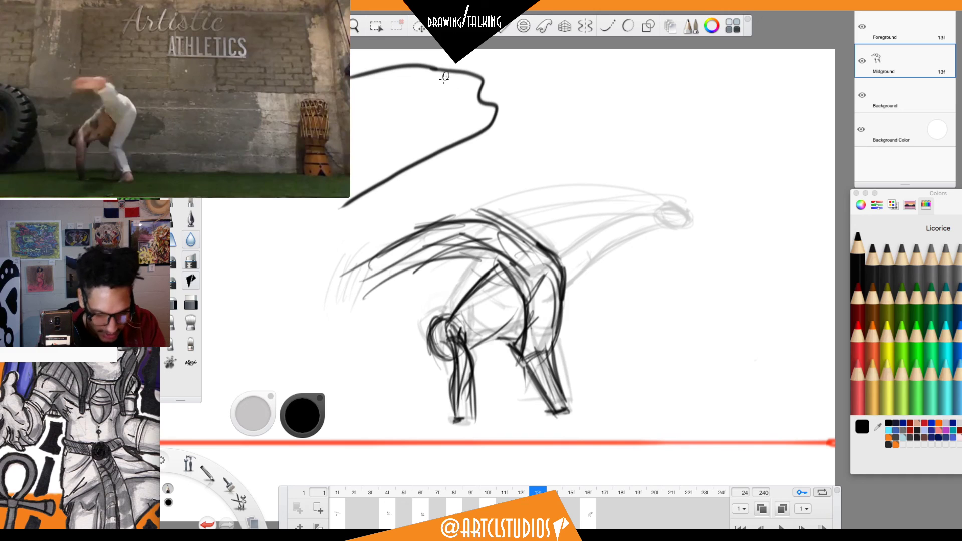
{"action": "mouse_move", "coordinate": [431, 76]}
{"action": "left_mouse_down"}
{"action": "mouse_move", "coordinate": [374, 107]}
{"action": "mouse_move", "coordinate": [425, 94]}
{"action": "mouse_move", "coordinate": [431, 77]}
{"action": "mouse_move", "coordinate": [462, 95]}
{"action": "left_mouse_up"}
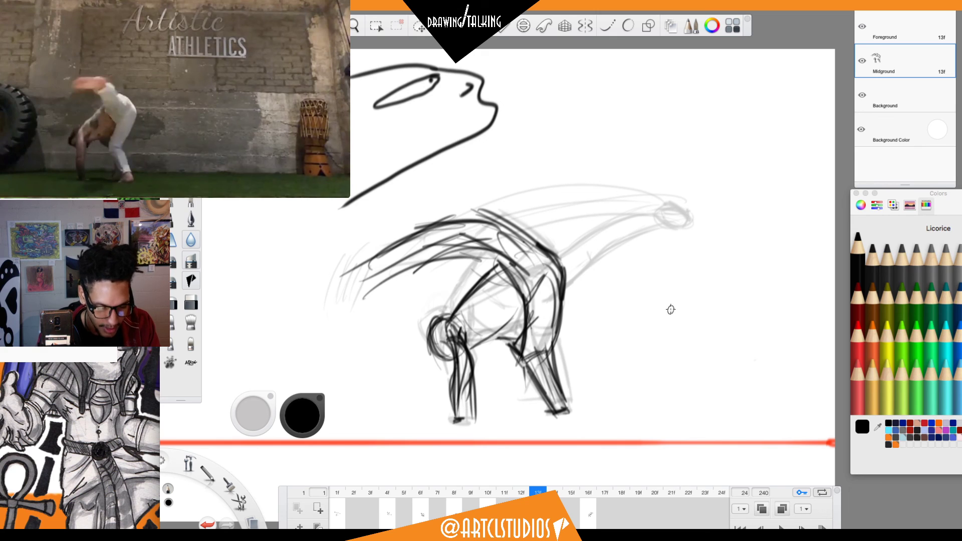
{"action": "key", "text": "super+z"}
{"action": "key", "text": "super+z"}
{"action": "key", "text": "super+z"}
{"action": "key", "text": "super+z"}
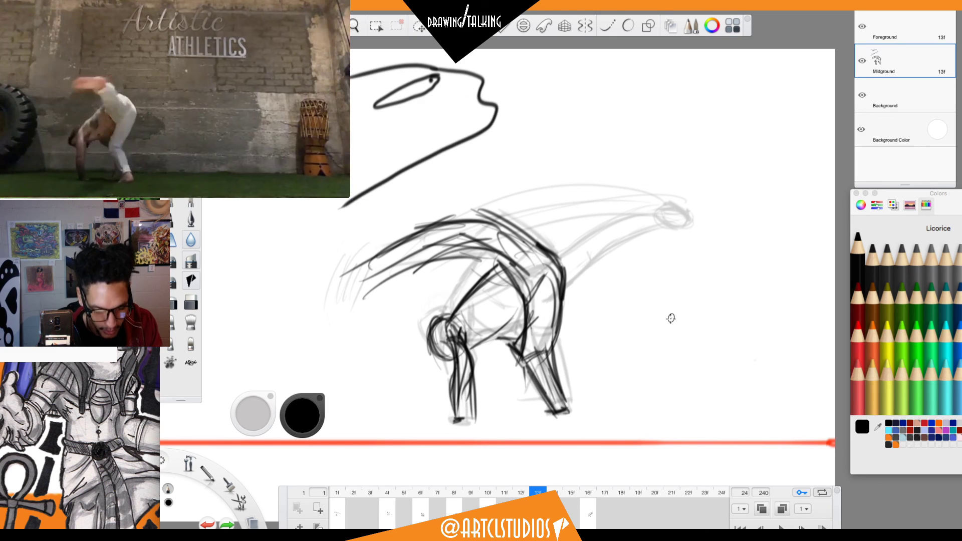
{"action": "key", "text": "super+z"}
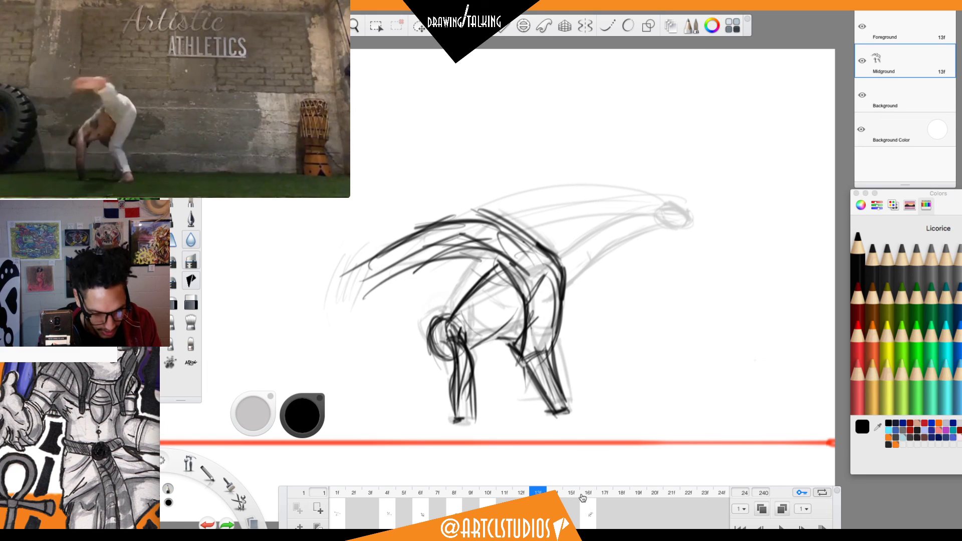
Tighten the timing by moving the in-between pose to frame 11 and the final pose to frame 12.
{"action": "left_click", "coordinate": [488, 493]}
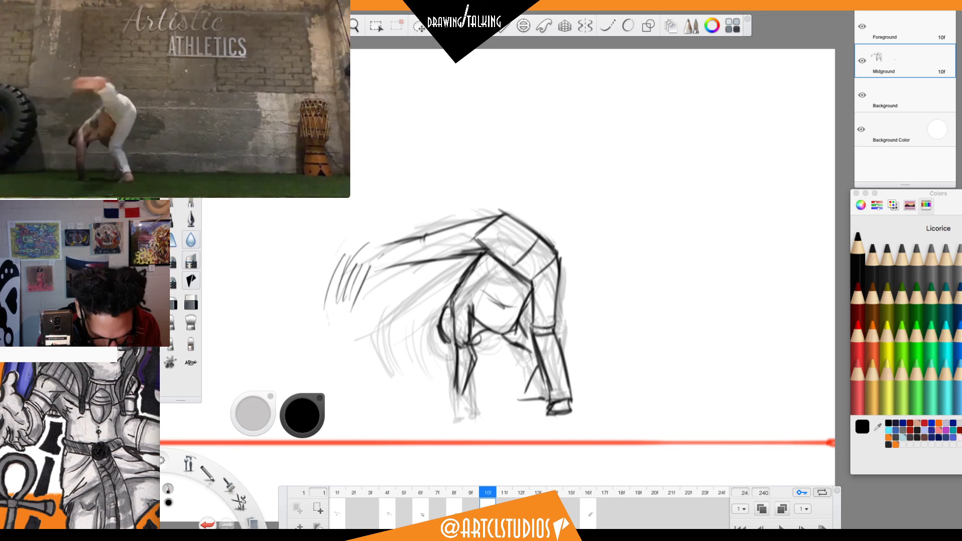
{"action": "left_click", "coordinate": [454, 509]}
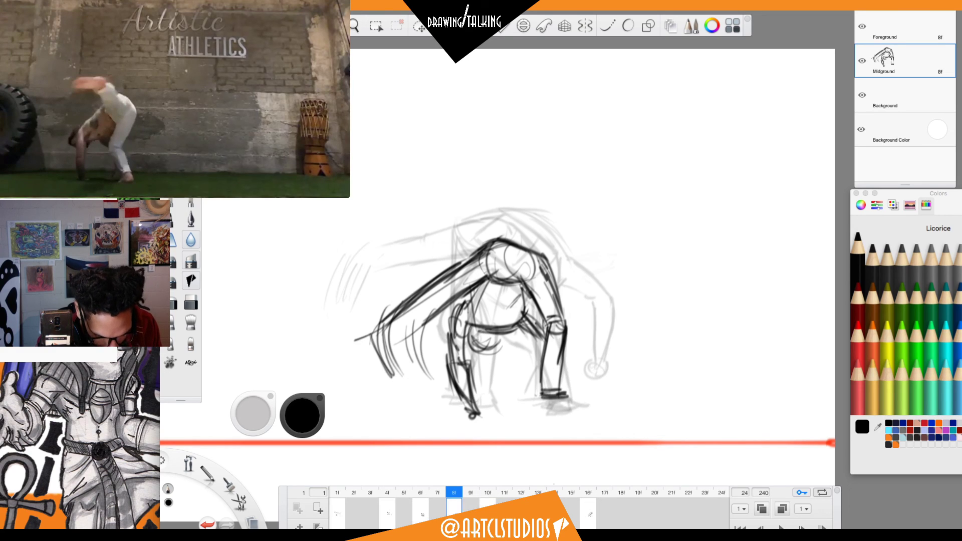
{"action": "left_click", "coordinate": [471, 507]}
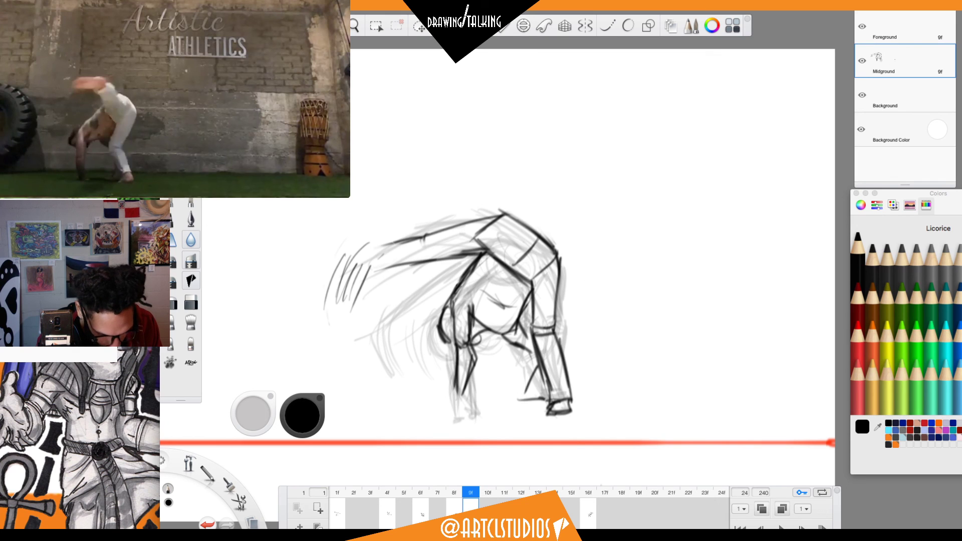
{"action": "left_click_drag", "start_coordinate": [471, 506], "coordinate": [504, 505]}
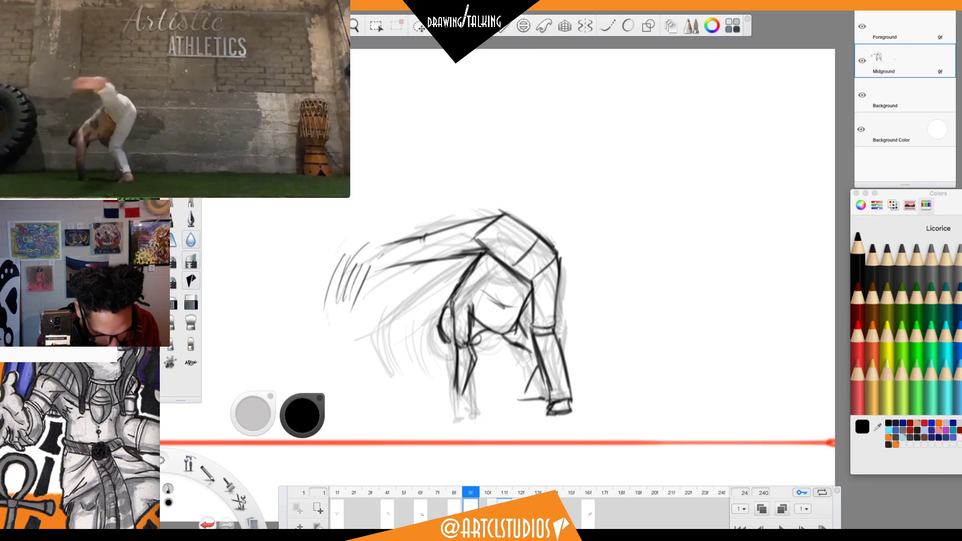
{"action": "left_click_drag", "start_coordinate": [590, 516], "coordinate": [521, 503]}
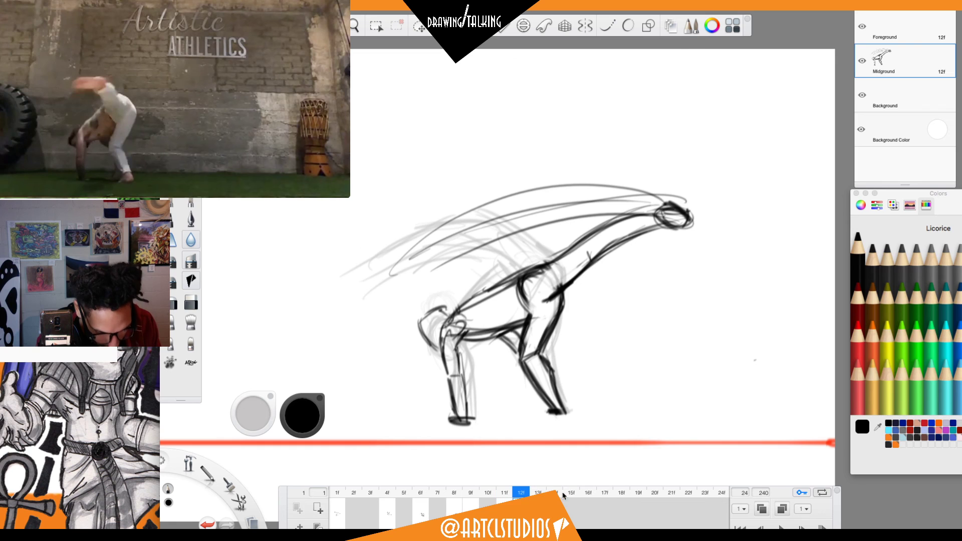
Flip back and forth between frames 8 and 12 to review the retimed poses, ending on frame 14.
{"action": "key", "text": "comma"}
{"action": "key", "text": "comma"}
{"action": "key", "text": "comma"}
{"action": "key", "text": "comma"}
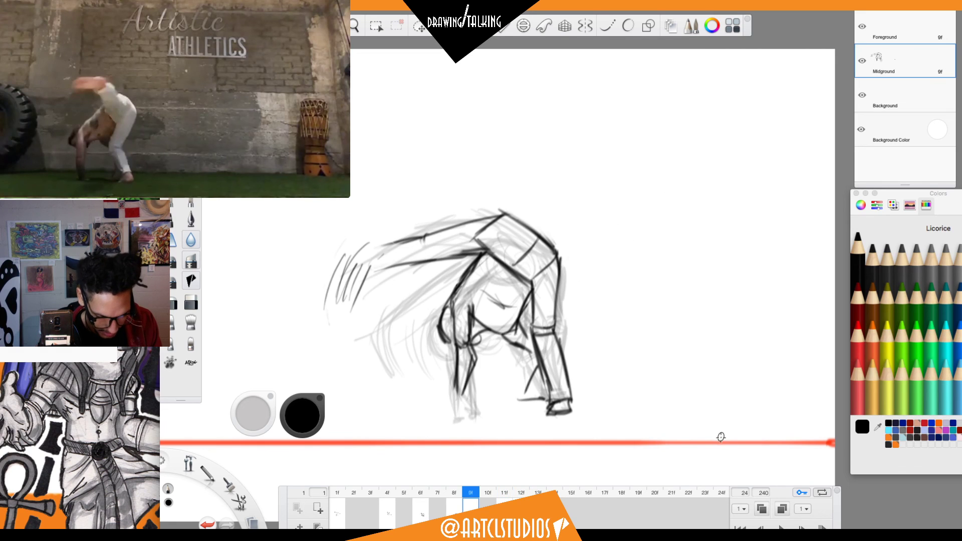
{"action": "key", "text": "comma"}
{"action": "key", "text": "period"}
{"action": "key", "text": "period"}
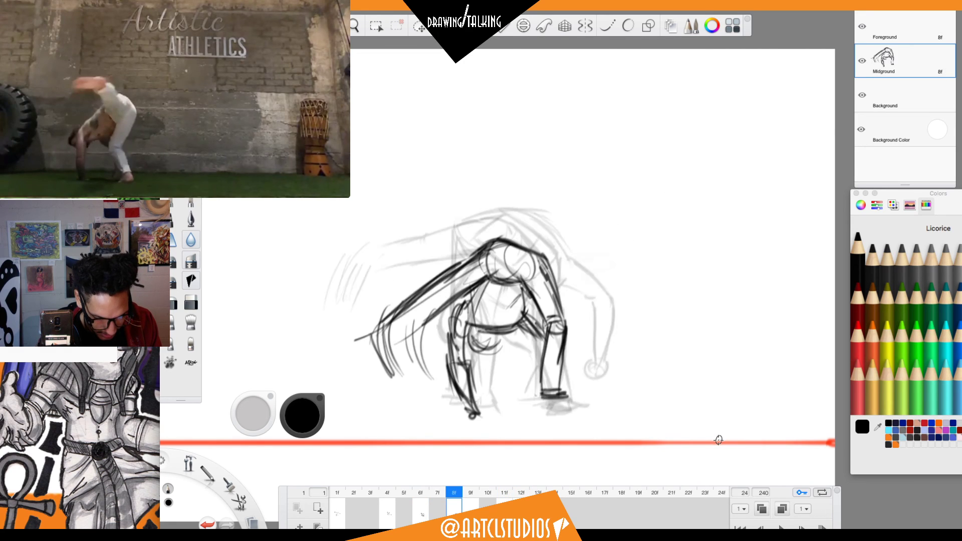
{"action": "key", "text": "period"}
{"action": "key", "text": "period"}
{"action": "key", "text": "period"}
{"action": "key", "text": "period"}
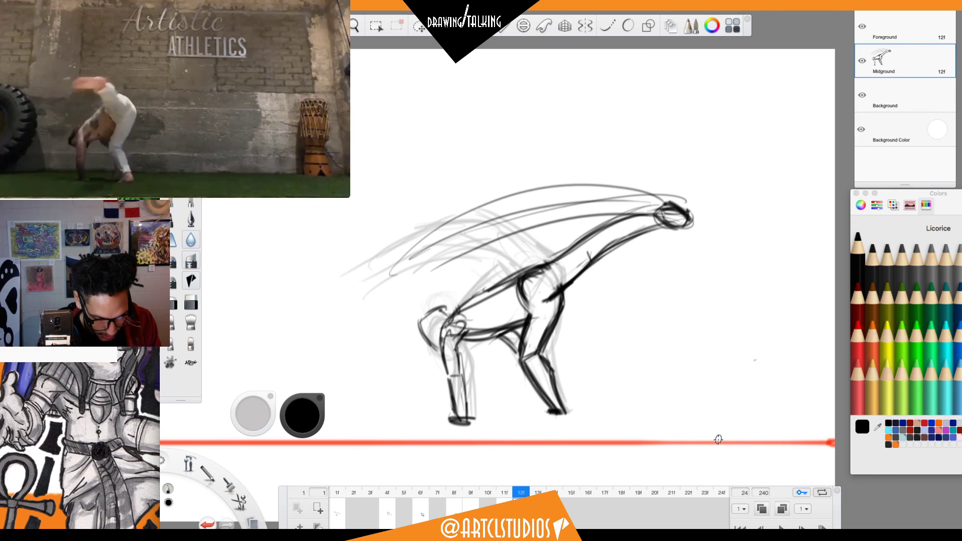
{"action": "key", "text": "period"}
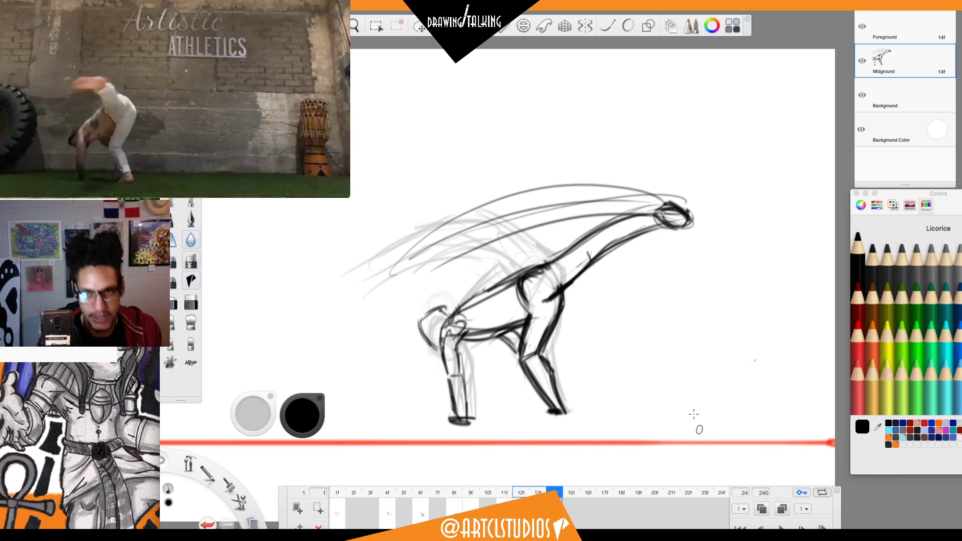
Scrub the reference video around 00:03 to the pose with the kicking leg extended straight behind the body.
{"action": "key", "text": "space"}
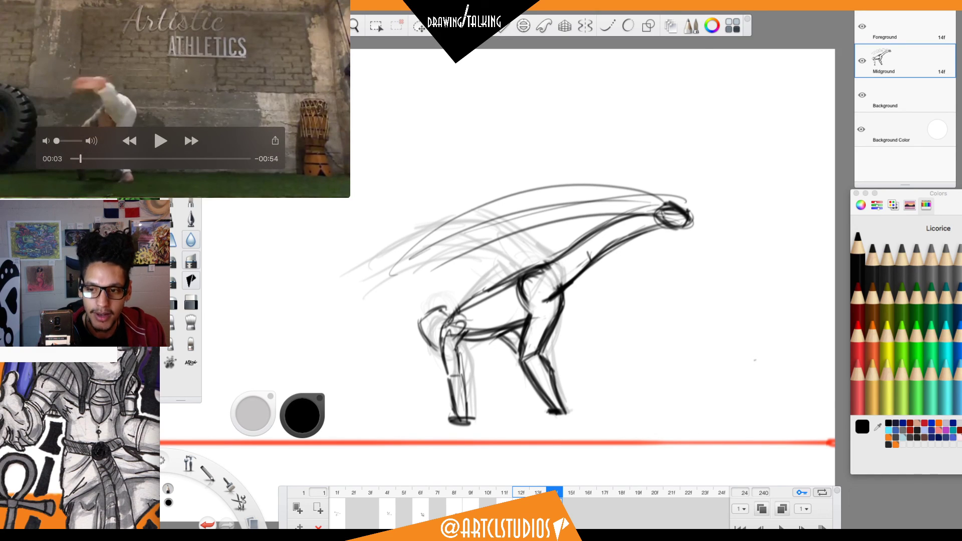
{"action": "key", "text": "Right"}
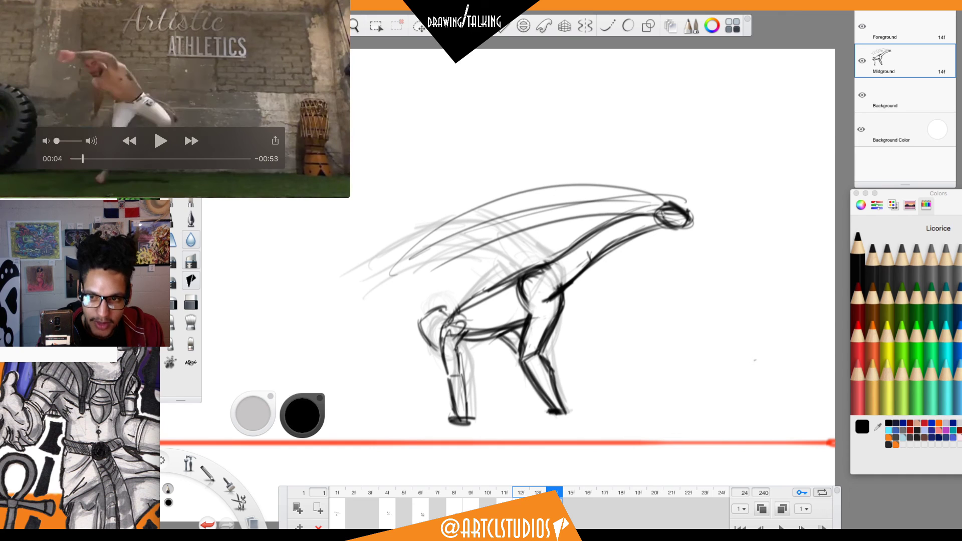
{"action": "key", "text": "Left"}
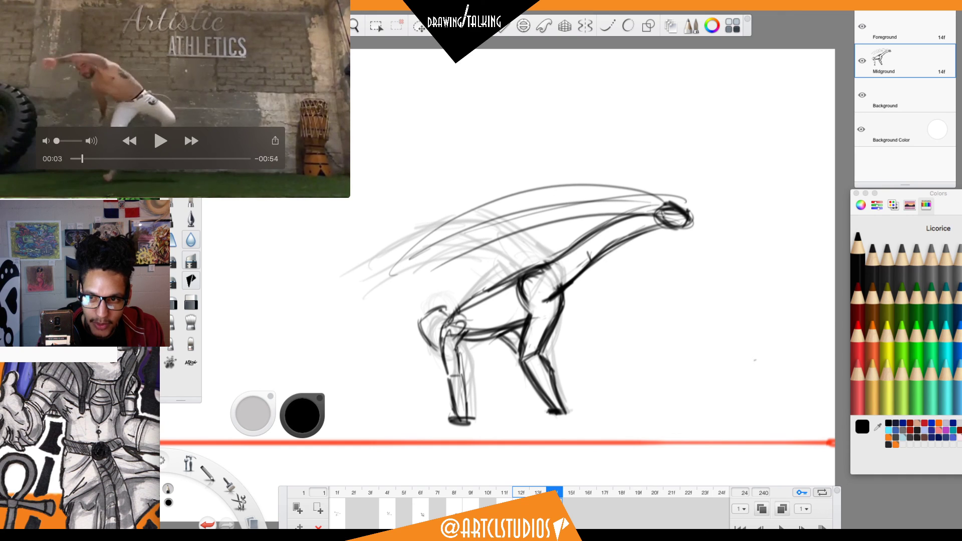
{"action": "key", "text": "Left"}
{"action": "key", "text": "Left"}
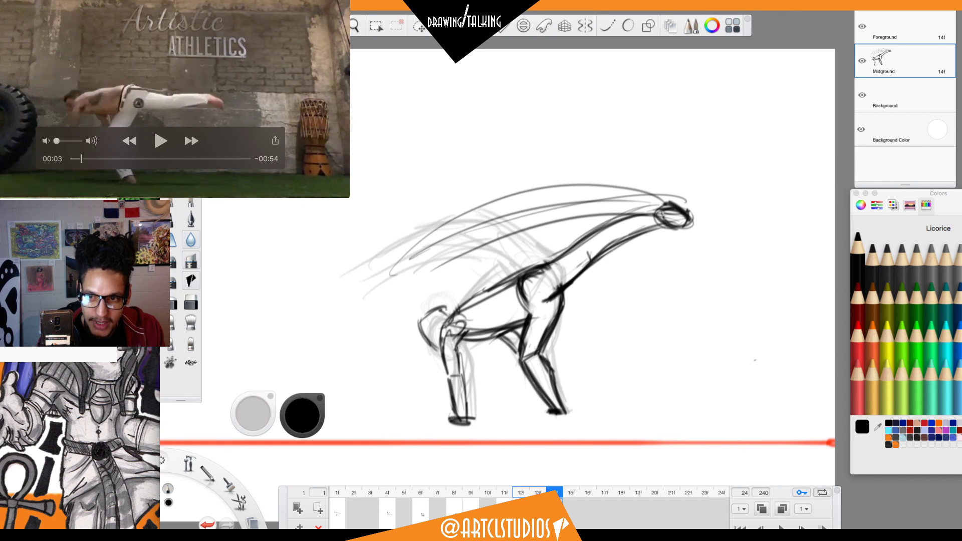
{"action": "key", "text": "Right"}
{"action": "key", "text": "Right"}
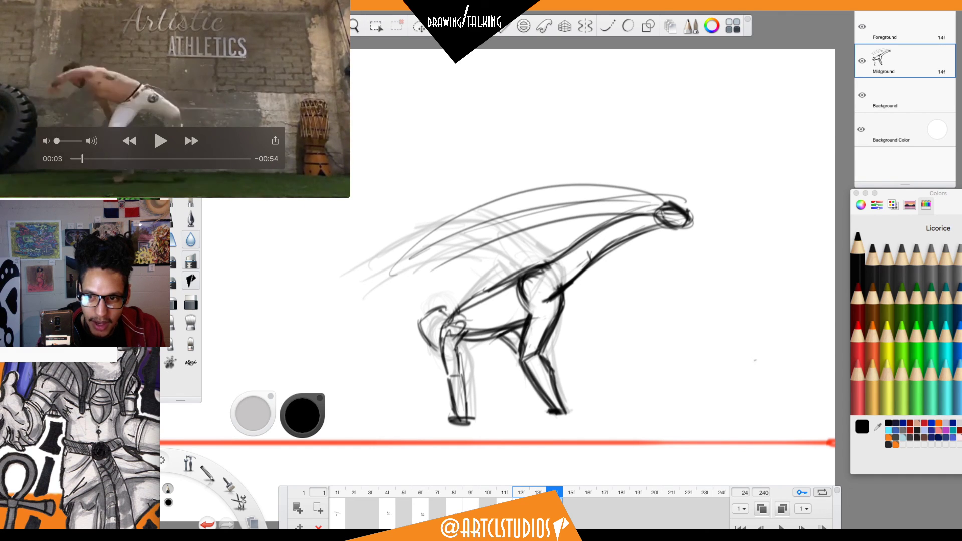
{"action": "key", "text": "Right"}
{"action": "key", "text": "Left"}
{"action": "key", "text": "Left"}
{"action": "key", "text": "Left"}
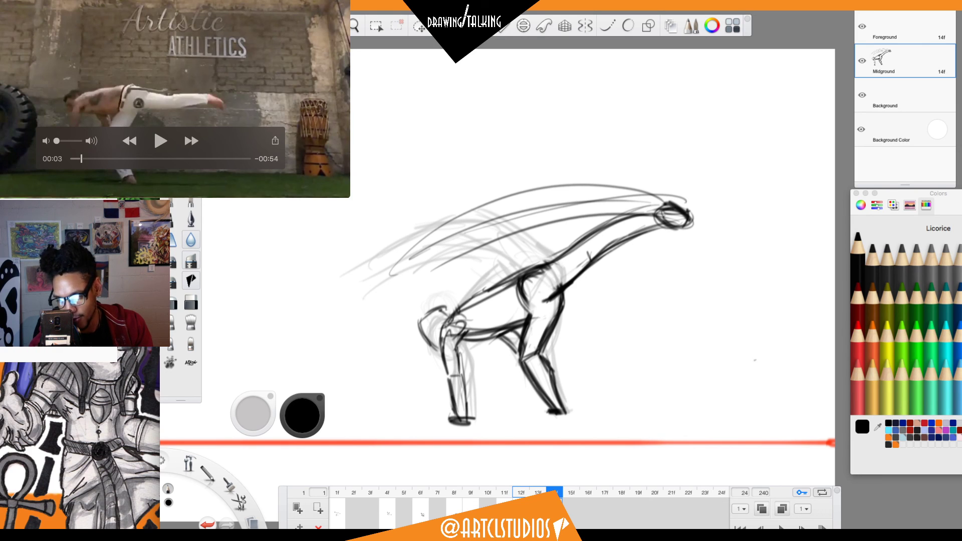
Add a blank keyframe at frame 14, play the animation briefly, and return to the new frame.
{"action": "key", "text": "Tab"}
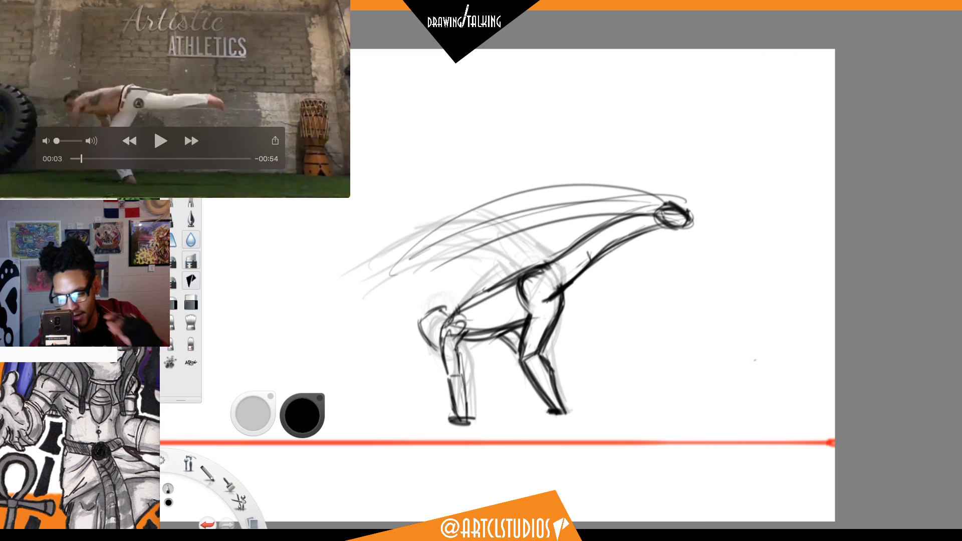
{"action": "left_click", "coordinate": [877, 338]}
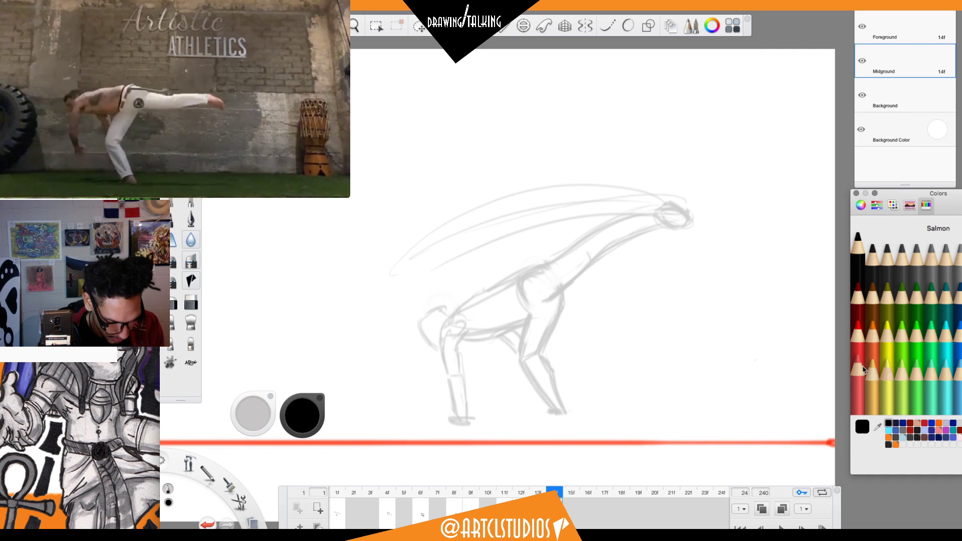
{"action": "left_click", "coordinate": [781, 527]}
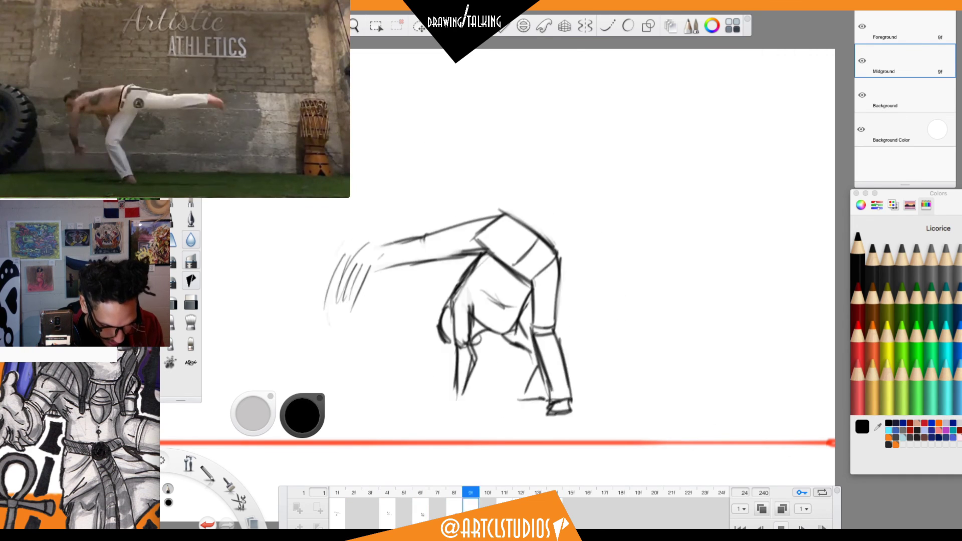
{"action": "left_click", "coordinate": [781, 526]}
{"action": "left_click", "coordinate": [560, 494]}
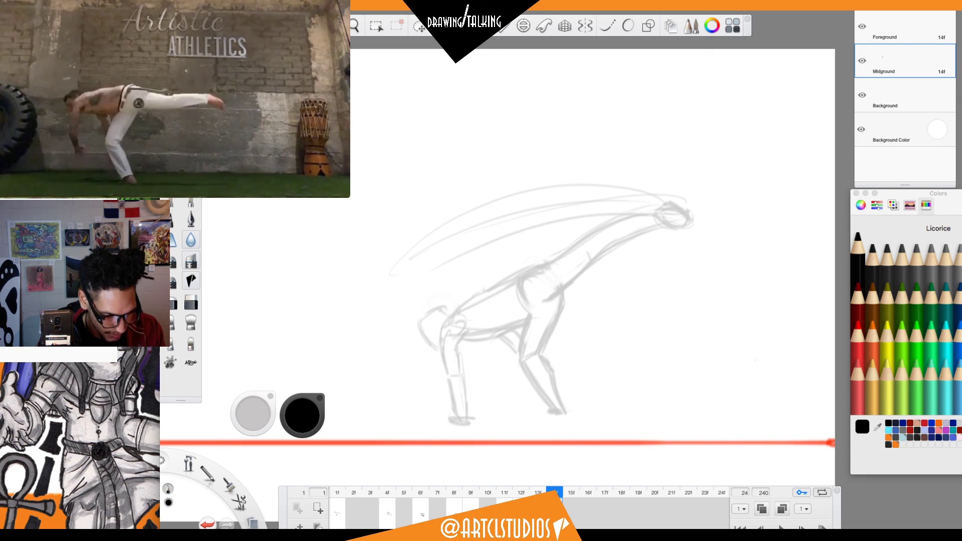
Step backward through the poses to the start of the animation and forward again to frame 10.
{"action": "key", "text": "Left"}
{"action": "key", "text": "Left"}
{"action": "key", "text": "Left"}
{"action": "key", "text": "Left"}
{"action": "key", "text": "Left"}
{"action": "key", "text": "Left"}
{"action": "key", "text": "Left"}
{"action": "key", "text": "Left"}
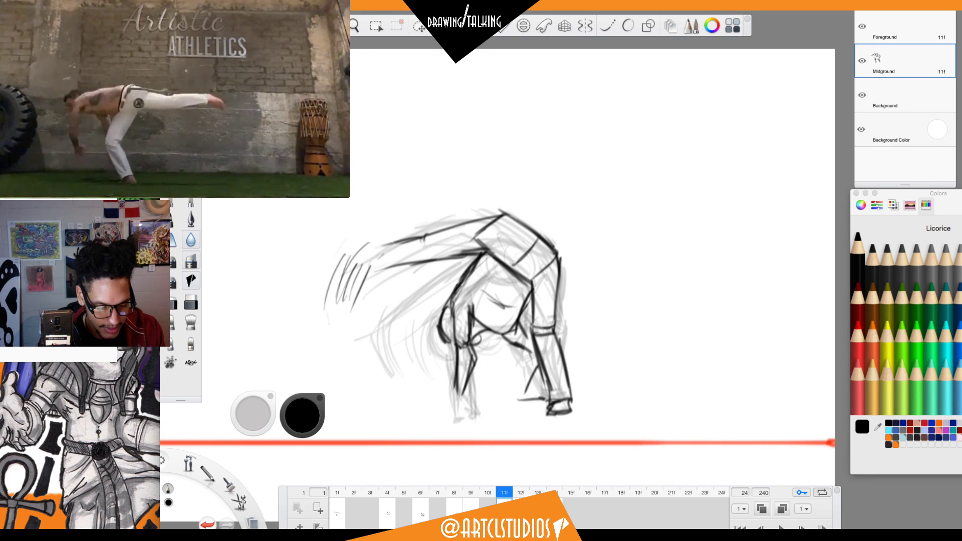
{"action": "key", "text": "Left"}
{"action": "key", "text": "Left"}
{"action": "key", "text": "Left"}
{"action": "key", "text": "Left"}
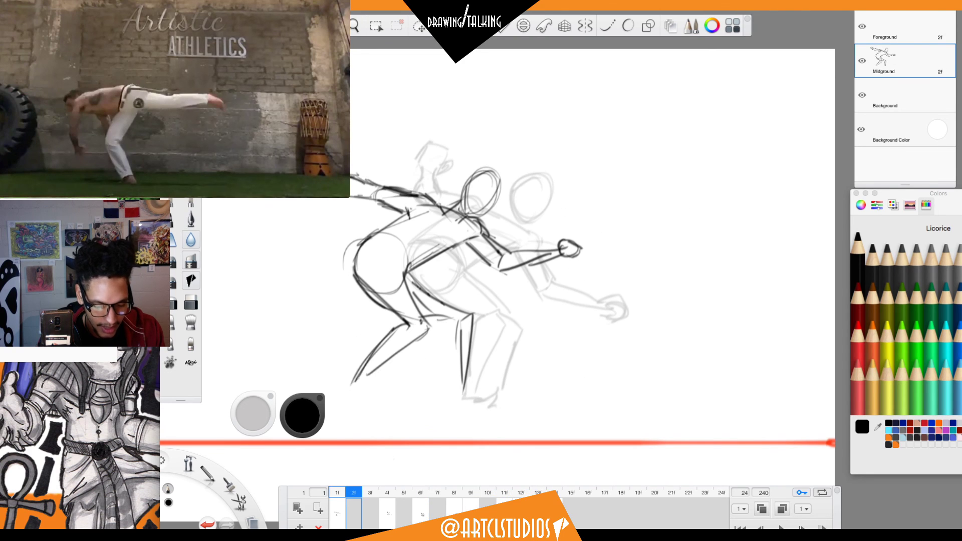
{"action": "key", "text": "Right"}
{"action": "key", "text": "Right"}
{"action": "key", "text": "Right"}
{"action": "key", "text": "Right"}
{"action": "key", "text": "Right"}
{"action": "key", "text": "Right"}
{"action": "key", "text": "Right"}
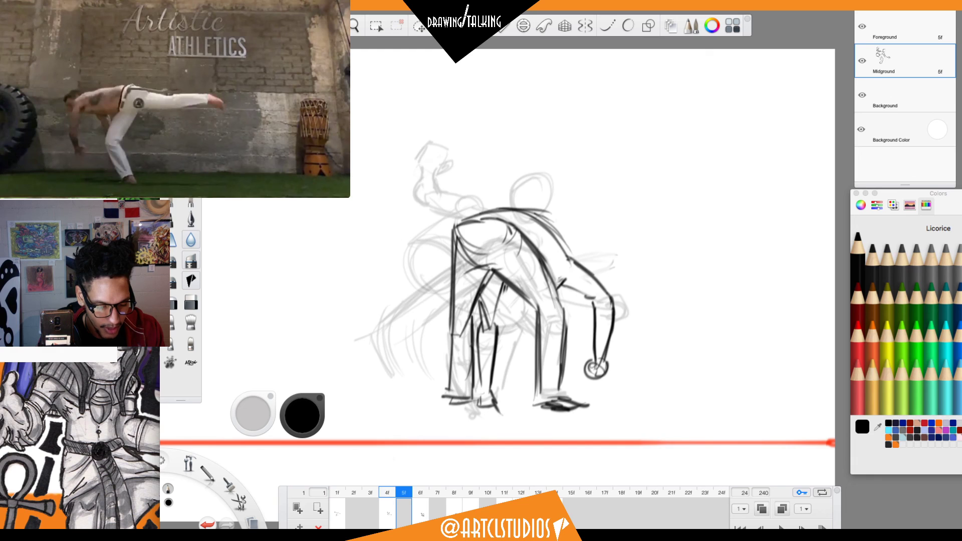
{"action": "key", "text": "Right"}
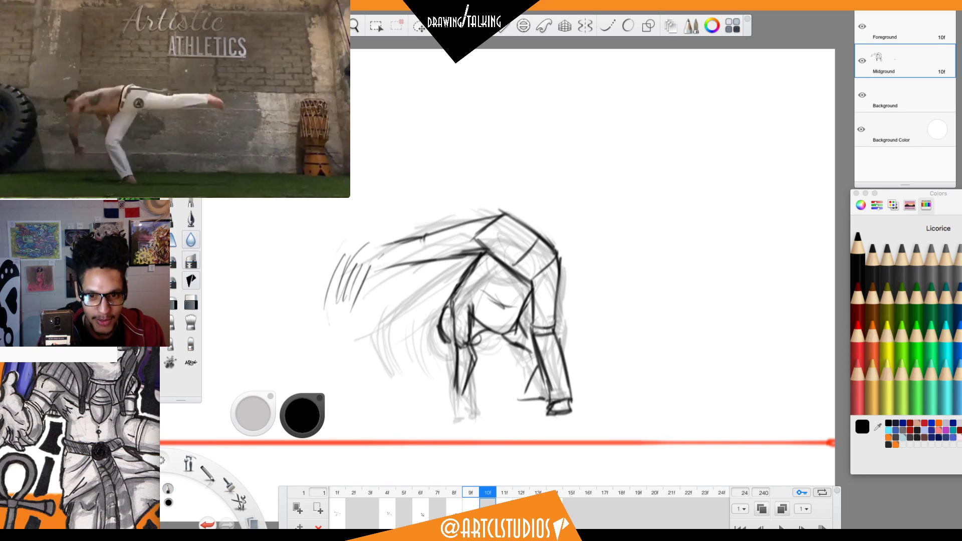
Flip repeatedly through the kick poses from frame 8 onward to compare them, finishing on the blank frame 14.
{"action": "key", "text": "Right"}
{"action": "key", "text": "Right"}
{"action": "key", "text": "Right"}
{"action": "key", "text": "Left"}
{"action": "key", "text": "Left"}
{"action": "key", "text": "Left"}
{"action": "key", "text": "Left"}
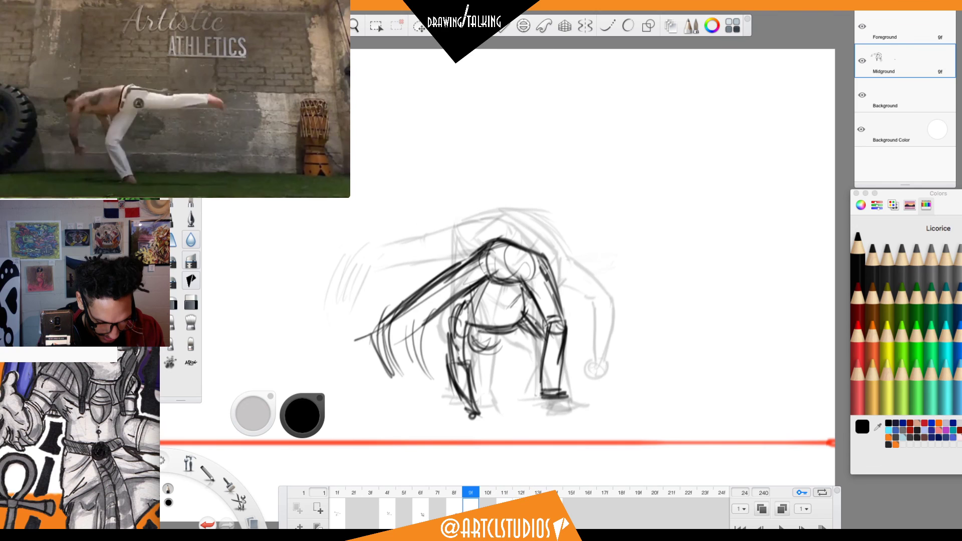
{"action": "key", "text": "Left"}
{"action": "key", "text": "Right"}
{"action": "key", "text": "Right"}
{"action": "key", "text": "Right"}
{"action": "key", "text": "Right"}
{"action": "key", "text": "Right"}
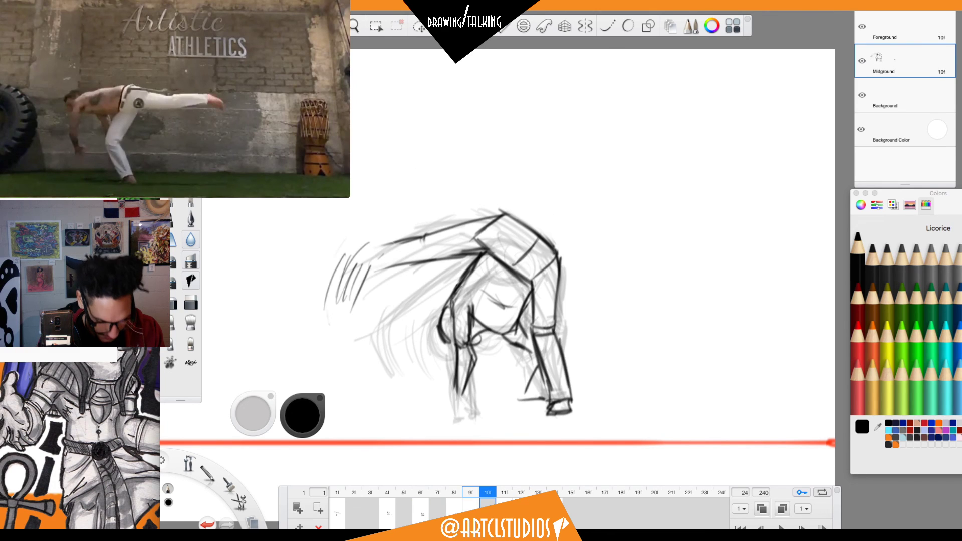
{"action": "key", "text": "Right"}
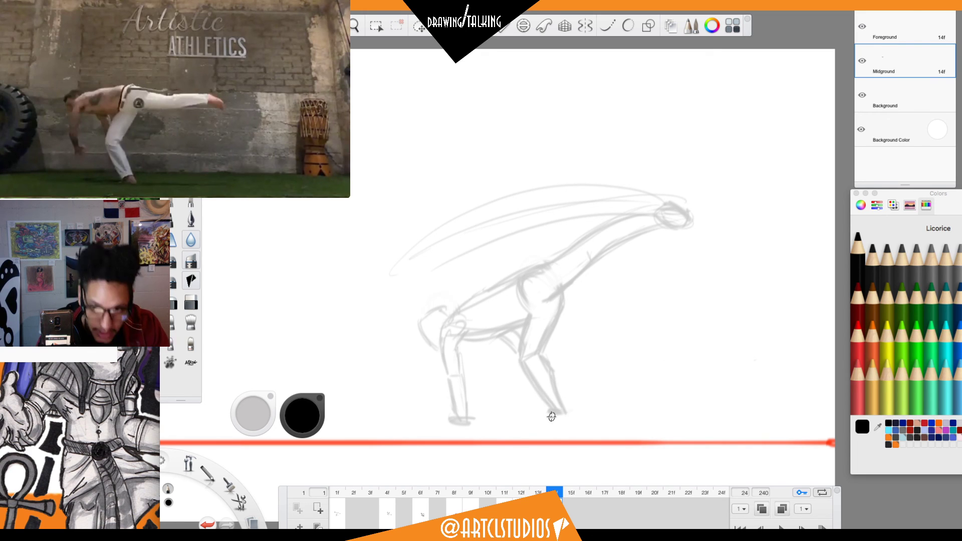
Draw the supporting foot and lower leg in black on frame 14, following the faint previous pose.
{"action": "mouse_move", "coordinate": [564, 416]}
{"action": "left_mouse_down"}
{"action": "mouse_move", "coordinate": [540, 413]}
{"action": "mouse_move", "coordinate": [570, 417]}
{"action": "mouse_move", "coordinate": [534, 344]}
{"action": "left_mouse_up"}
{"action": "key", "text": "ctrl+z"}
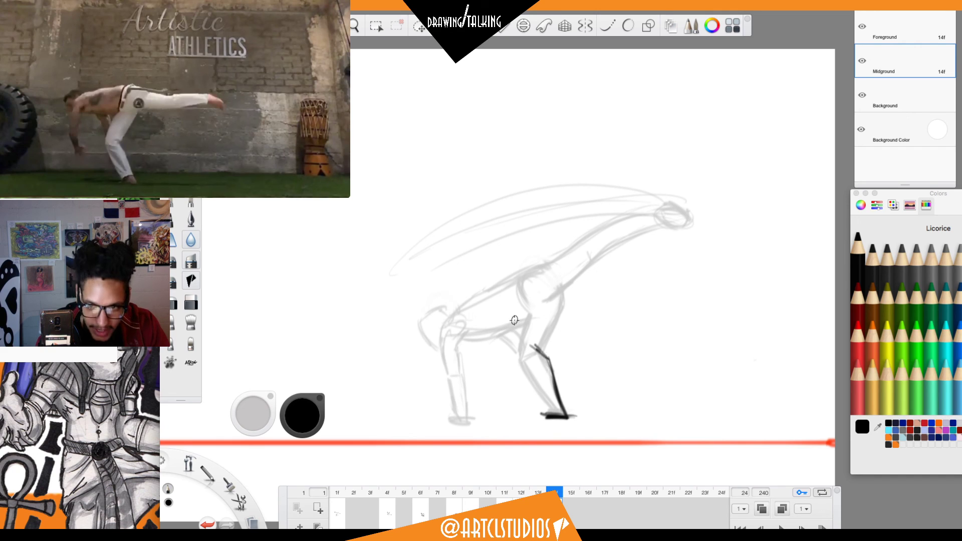
{"action": "mouse_move", "coordinate": [555, 414]}
{"action": "left_mouse_down"}
{"action": "mouse_move", "coordinate": [513, 355]}
{"action": "mouse_move", "coordinate": [548, 401]}
{"action": "left_mouse_up"}
{"action": "left_click_drag", "start_coordinate": [516, 357], "coordinate": [554, 412]}
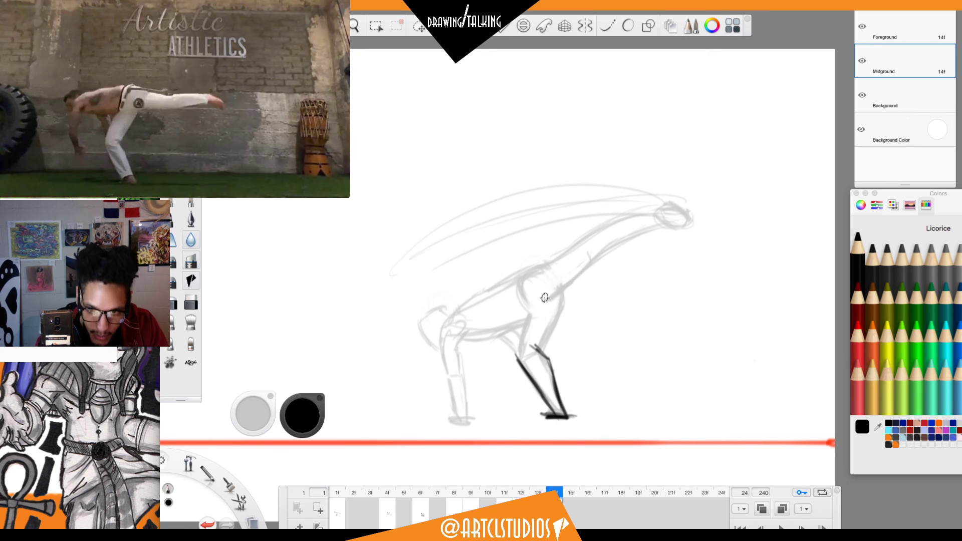
Draw both contours of the supporting thigh on frame 14, from the knee up toward the hip.
{"action": "left_click_drag", "start_coordinate": [515, 360], "coordinate": [533, 303]}
{"action": "left_click_drag", "start_coordinate": [541, 350], "coordinate": [563, 306]}
{"action": "mouse_move", "coordinate": [541, 348]}
{"action": "left_mouse_down"}
{"action": "mouse_move", "coordinate": [564, 299]}
{"action": "mouse_move", "coordinate": [550, 324]}
{"action": "left_mouse_up"}
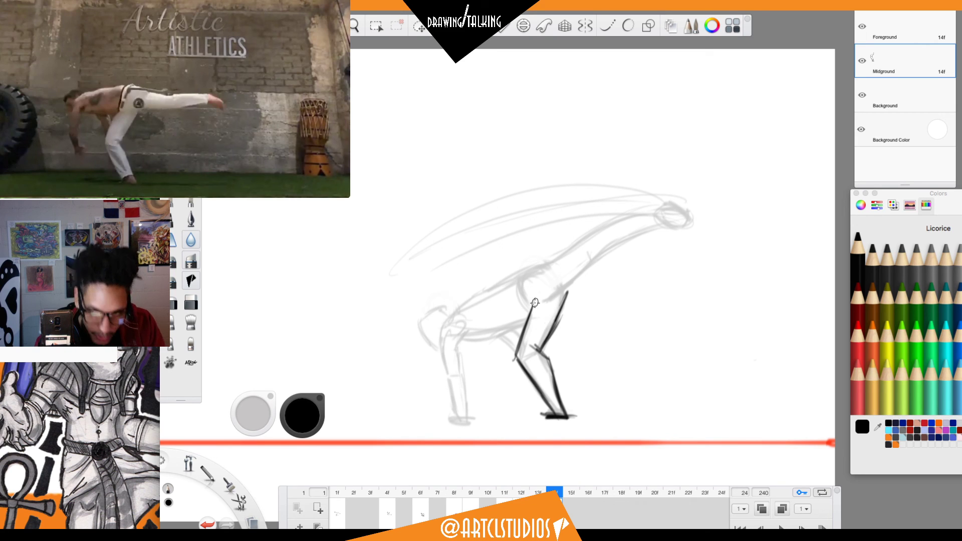
{"action": "left_click_drag", "start_coordinate": [530, 313], "coordinate": [537, 264]}
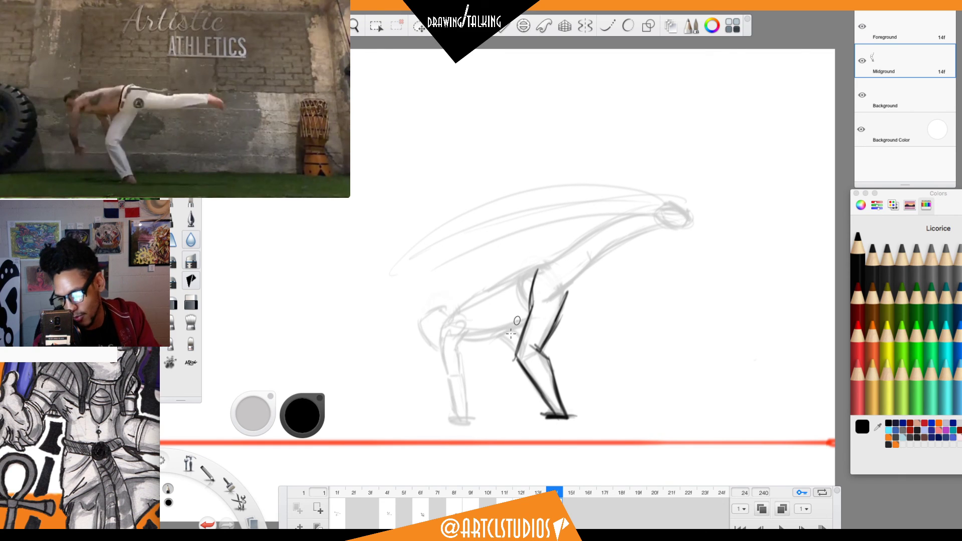
Draw the hip line and torso outline in black on frame 14, and start both contours of the raised thigh.
{"action": "left_click_drag", "start_coordinate": [535, 270], "coordinate": [526, 307]}
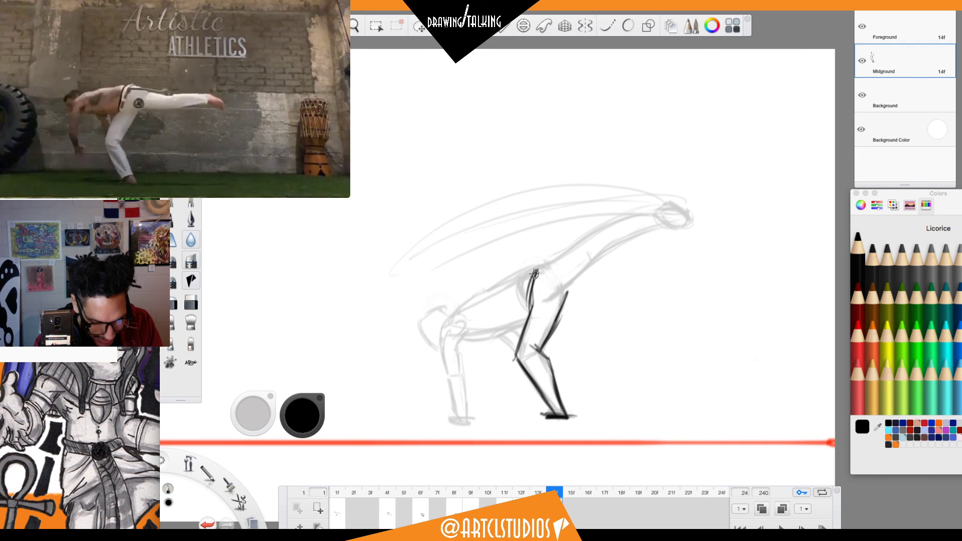
{"action": "left_click_drag", "start_coordinate": [534, 270], "coordinate": [464, 296]}
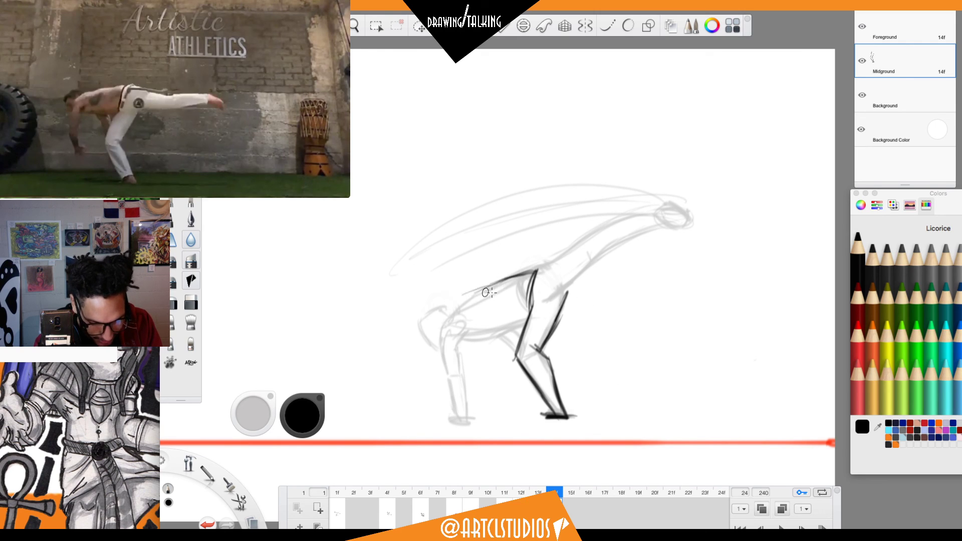
{"action": "mouse_move", "coordinate": [532, 317]}
{"action": "left_mouse_down"}
{"action": "mouse_move", "coordinate": [490, 324]}
{"action": "mouse_move", "coordinate": [529, 320]}
{"action": "left_mouse_up"}
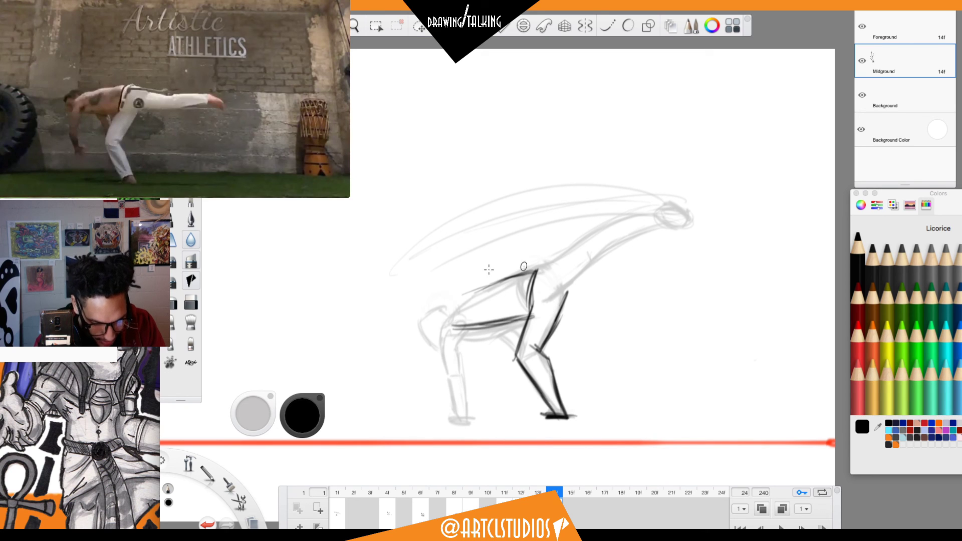
{"action": "mouse_move", "coordinate": [464, 296]}
{"action": "left_mouse_down"}
{"action": "mouse_move", "coordinate": [449, 324]}
{"action": "mouse_move", "coordinate": [551, 265]}
{"action": "left_mouse_up"}
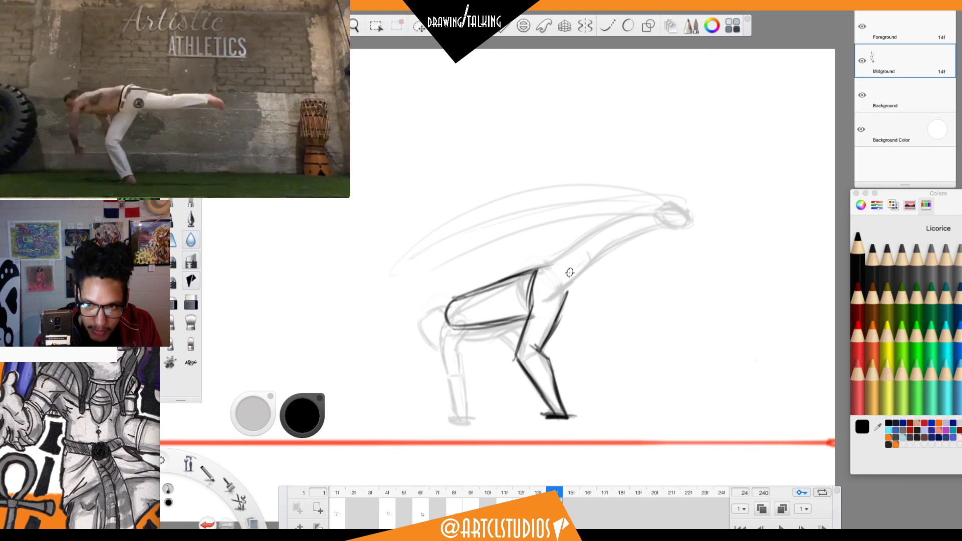
{"action": "left_click_drag", "start_coordinate": [535, 269], "coordinate": [625, 270]}
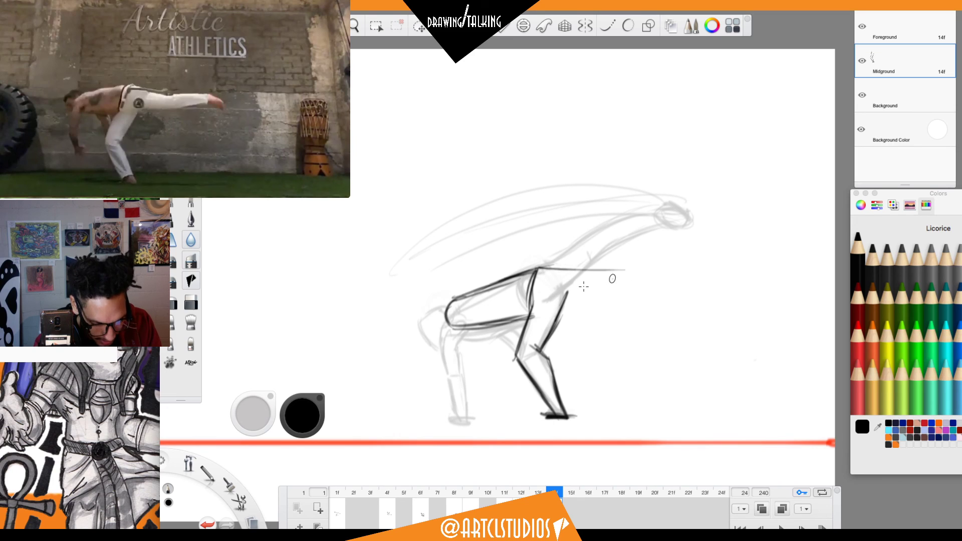
{"action": "left_click_drag", "start_coordinate": [554, 301], "coordinate": [580, 295]}
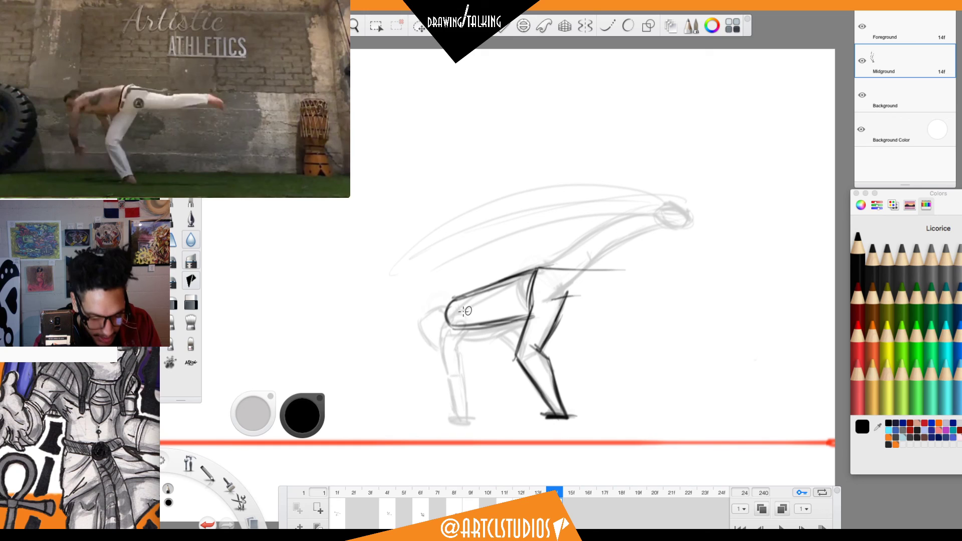
Draw the angular, lowered head and the shoulder curve at the front end of the torso on frame 14.
{"action": "left_click_drag", "start_coordinate": [453, 301], "coordinate": [440, 334]}
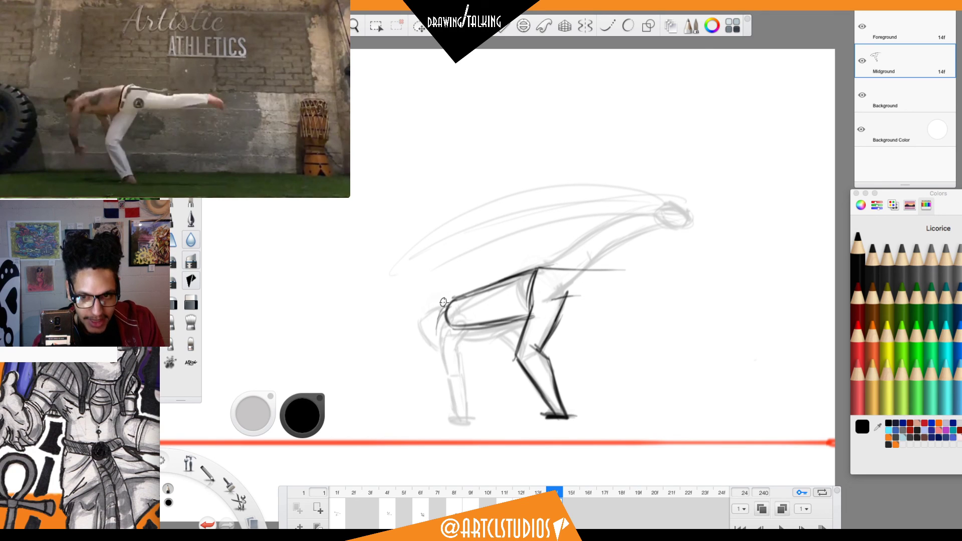
{"action": "mouse_move", "coordinate": [449, 301]}
{"action": "left_mouse_down"}
{"action": "mouse_move", "coordinate": [430, 297]}
{"action": "mouse_move", "coordinate": [424, 321]}
{"action": "mouse_move", "coordinate": [416, 318]}
{"action": "mouse_move", "coordinate": [431, 292]}
{"action": "left_mouse_up"}
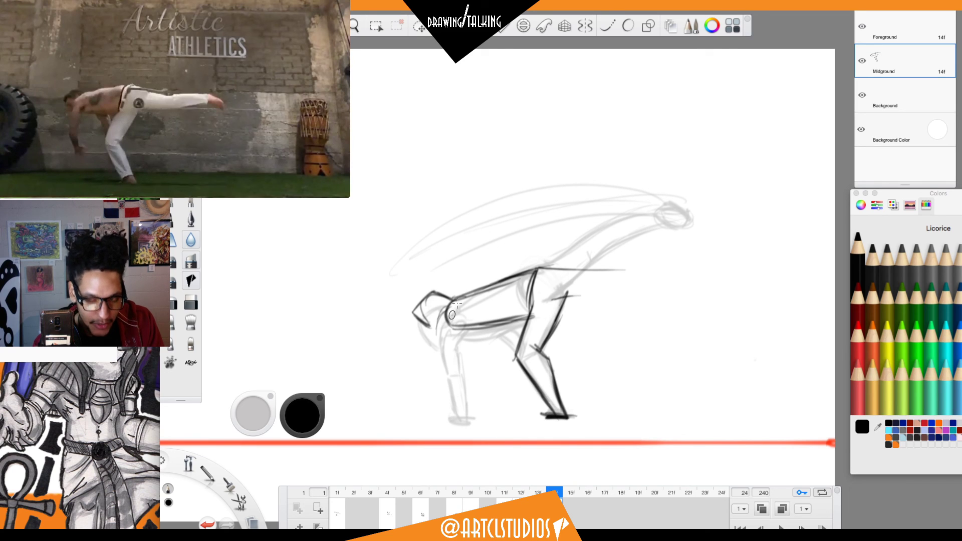
{"action": "left_click_drag", "start_coordinate": [451, 304], "coordinate": [434, 332]}
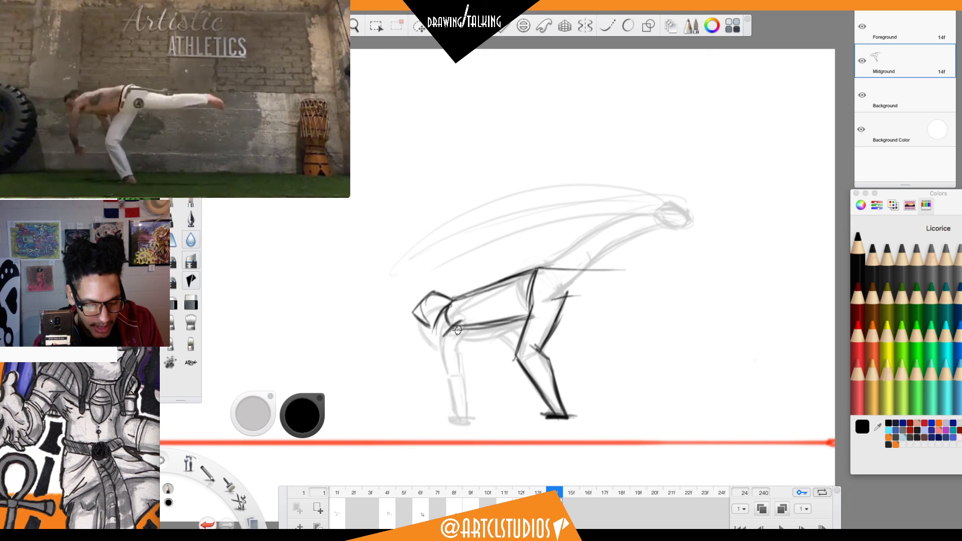
Draw the hanging upper arm from the shoulder to the elbow and darken the belly line on frame 14.
{"action": "mouse_move", "coordinate": [433, 329]}
{"action": "left_mouse_down"}
{"action": "mouse_move", "coordinate": [453, 333]}
{"action": "mouse_move", "coordinate": [448, 320]}
{"action": "mouse_move", "coordinate": [446, 368]}
{"action": "left_mouse_up"}
{"action": "left_click_drag", "start_coordinate": [433, 331], "coordinate": [432, 356]}
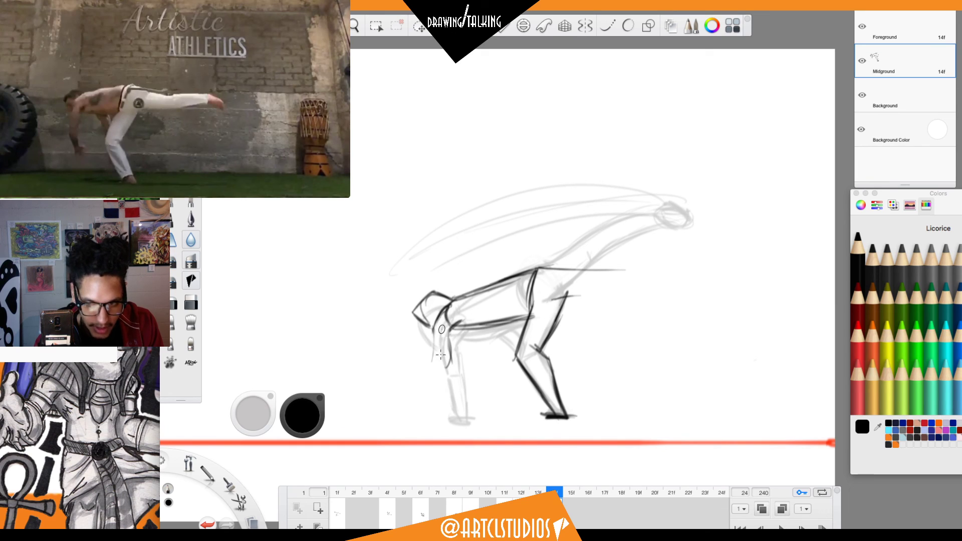
{"action": "left_click_drag", "start_coordinate": [437, 327], "coordinate": [441, 364]}
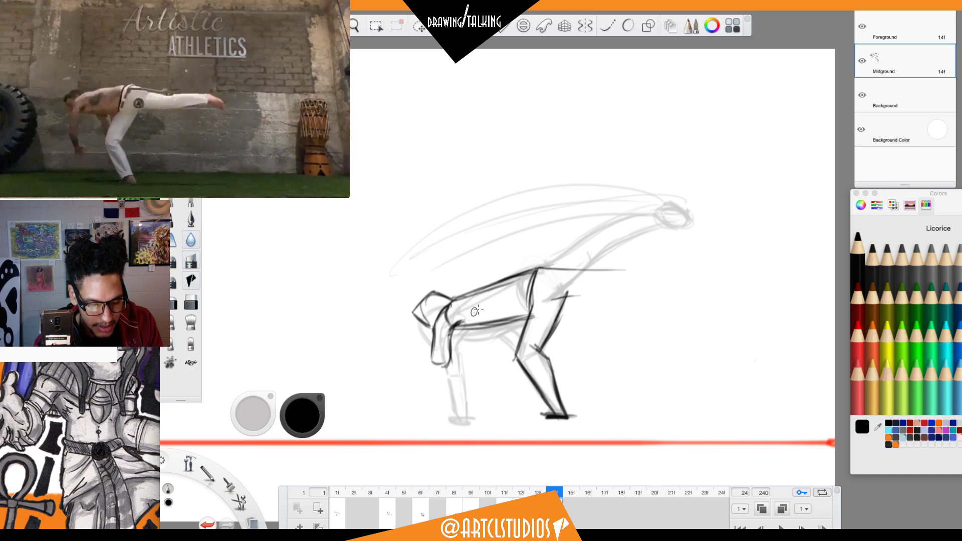
{"action": "left_click_drag", "start_coordinate": [453, 329], "coordinate": [501, 322]}
{"action": "key", "text": "s"}
{"action": "key", "text": "s"}
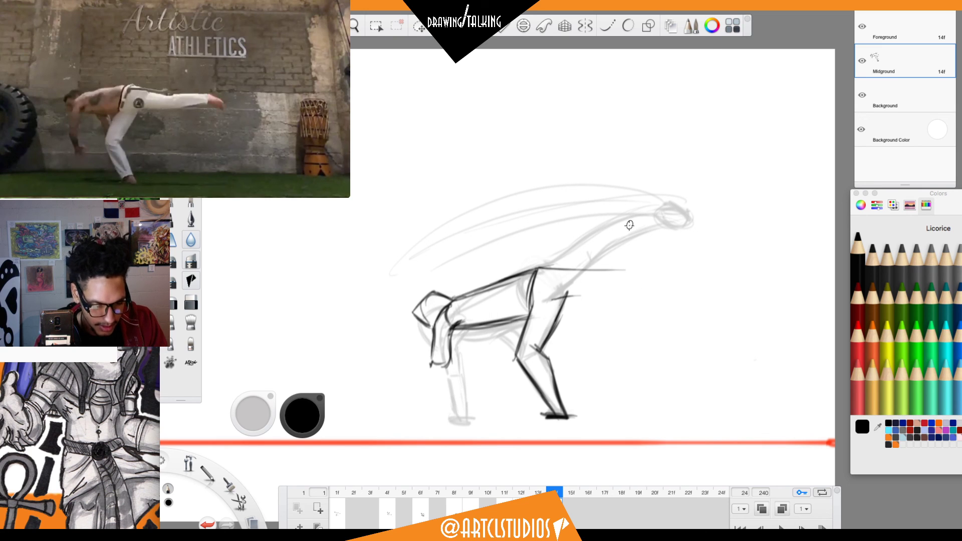
Lasso the head, arm, torso and raised-thigh lines on frame 14, rotate them slightly clockwise about the hip, and deselect.
{"action": "key", "text": "m"}
{"action": "mouse_move", "coordinate": [574, 230]}
{"action": "left_mouse_down"}
{"action": "mouse_move", "coordinate": [556, 223]}
{"action": "mouse_move", "coordinate": [390, 375]}
{"action": "mouse_move", "coordinate": [461, 372]}
{"action": "mouse_move", "coordinate": [496, 337]}
{"action": "mouse_move", "coordinate": [620, 301]}
{"action": "mouse_move", "coordinate": [686, 268]}
{"action": "mouse_move", "coordinate": [597, 166]}
{"action": "left_mouse_up"}
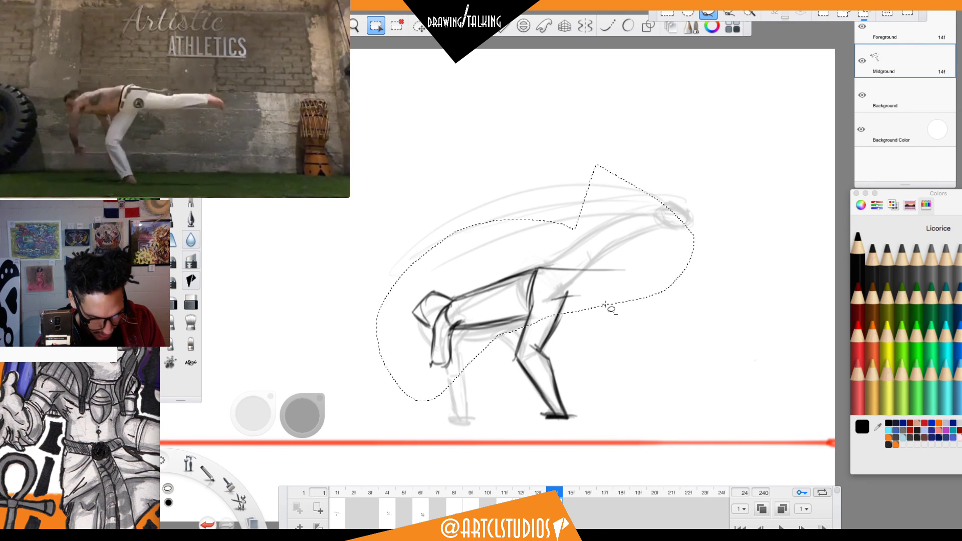
{"action": "left_click_drag", "start_coordinate": [589, 297], "coordinate": [553, 303]}
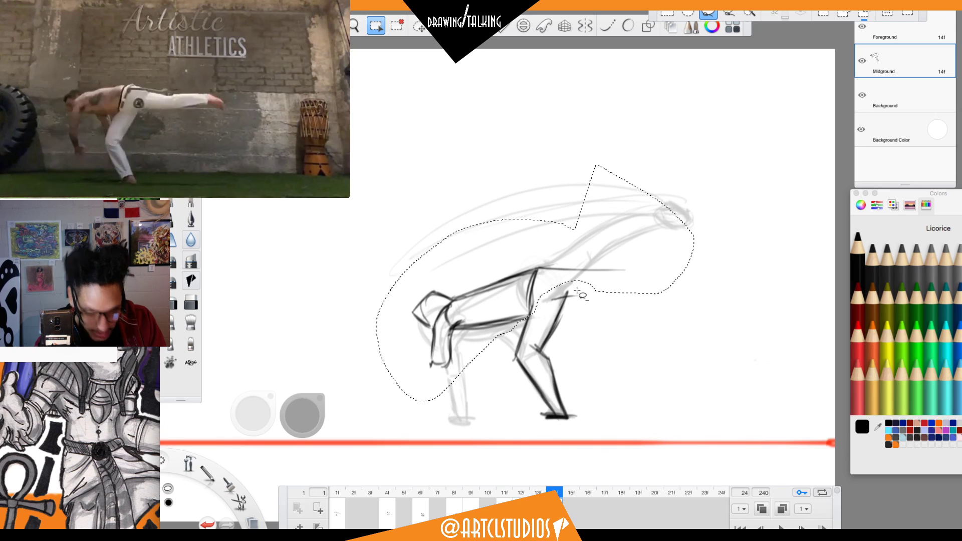
{"action": "key", "text": "v"}
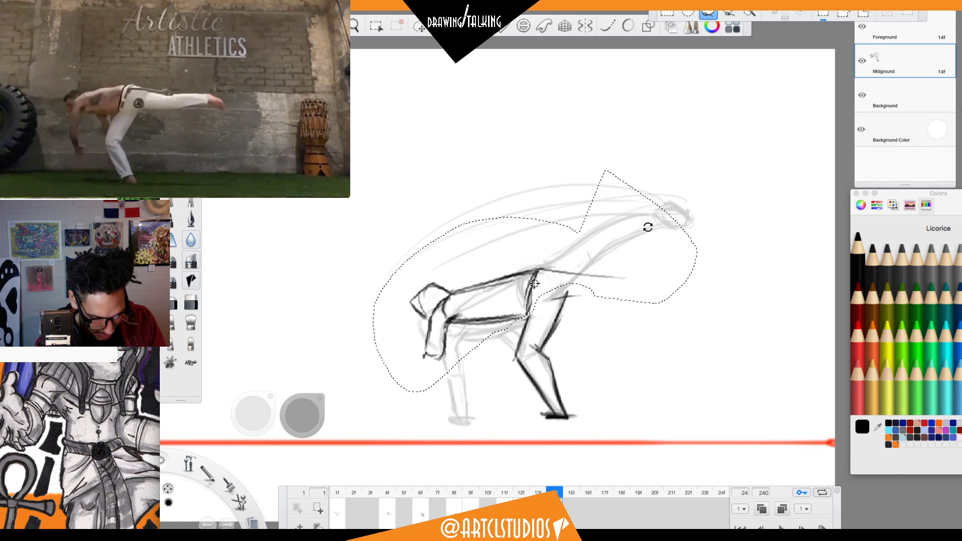
{"action": "left_click_drag", "start_coordinate": [669, 229], "coordinate": [668, 232]}
{"action": "key", "text": "Return"}
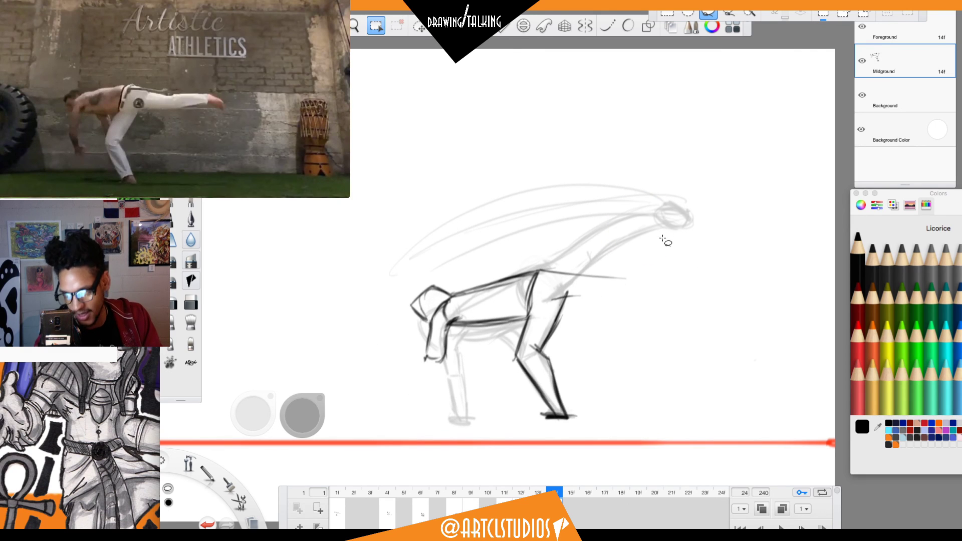
{"action": "key", "text": "Escape"}
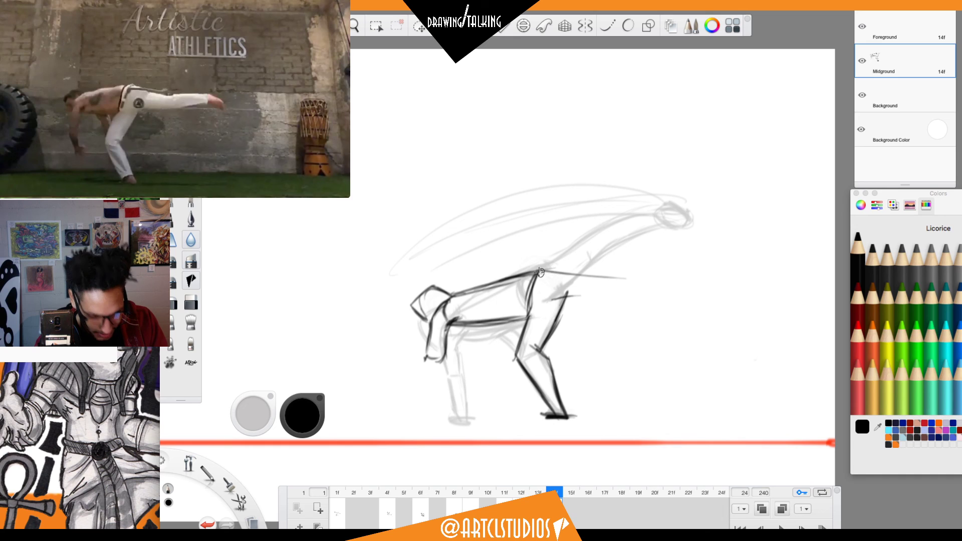
Darken the top contour of the raised thigh and draw the forearm slanting down from the elbow on frame 14.
{"action": "left_click_drag", "start_coordinate": [539, 271], "coordinate": [616, 274]}
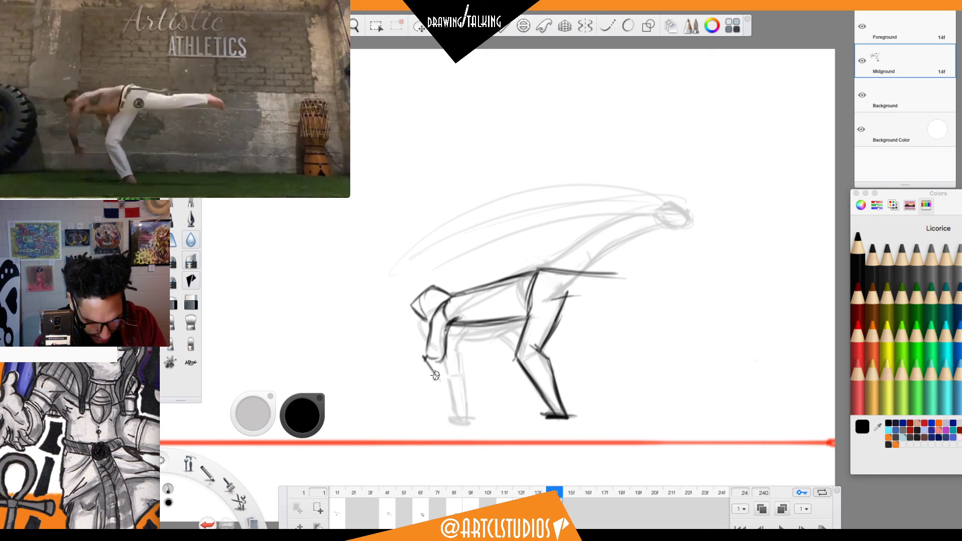
{"action": "left_click_drag", "start_coordinate": [448, 360], "coordinate": [455, 393]}
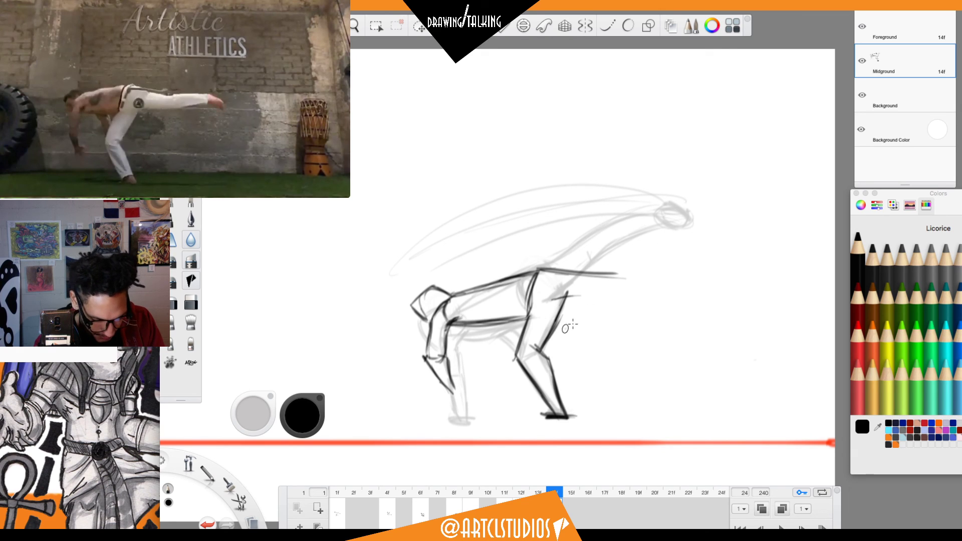
Flip back and forth through the kick poses to compare them with frame 14, finishing on frame 8.
{"action": "key", "text": "Left"}
{"action": "key", "text": "Left"}
{"action": "key", "text": "Right"}
{"action": "key", "text": "Right"}
{"action": "key", "text": "Right"}
{"action": "key", "text": "Left"}
{"action": "key", "text": "Left"}
{"action": "key", "text": "Left"}
{"action": "key", "text": "Left"}
{"action": "key", "text": "Left"}
{"action": "key", "text": "Left"}
{"action": "key", "text": "Left"}
{"action": "key", "text": "Left"}
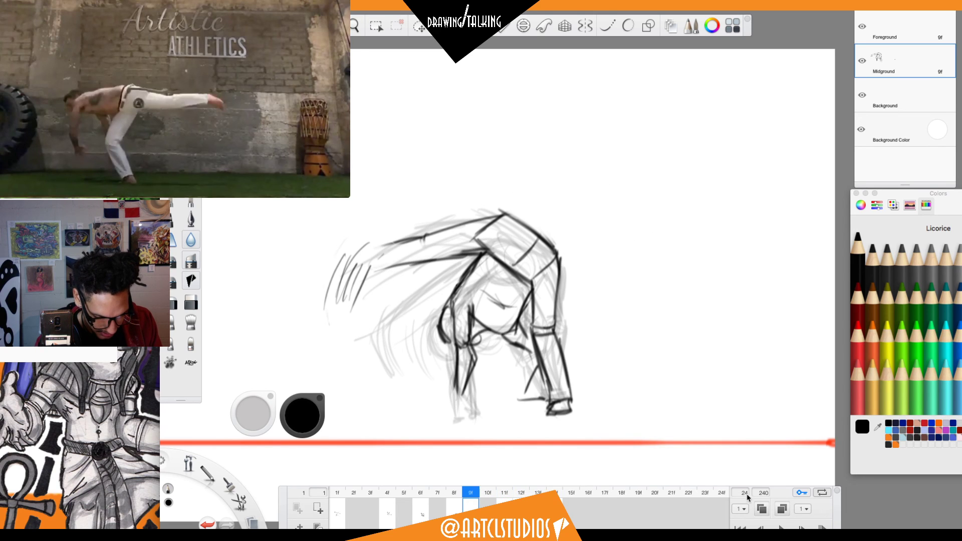
{"action": "key", "text": "Right"}
{"action": "key", "text": "Right"}
{"action": "key", "text": "Right"}
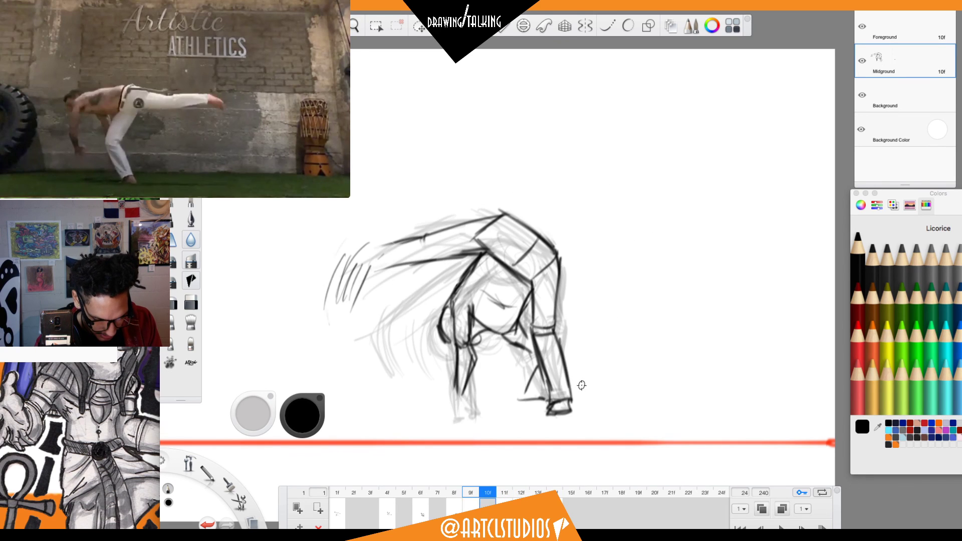
{"action": "key", "text": "Left"}
{"action": "key", "text": "Left"}
{"action": "key", "text": "Left"}
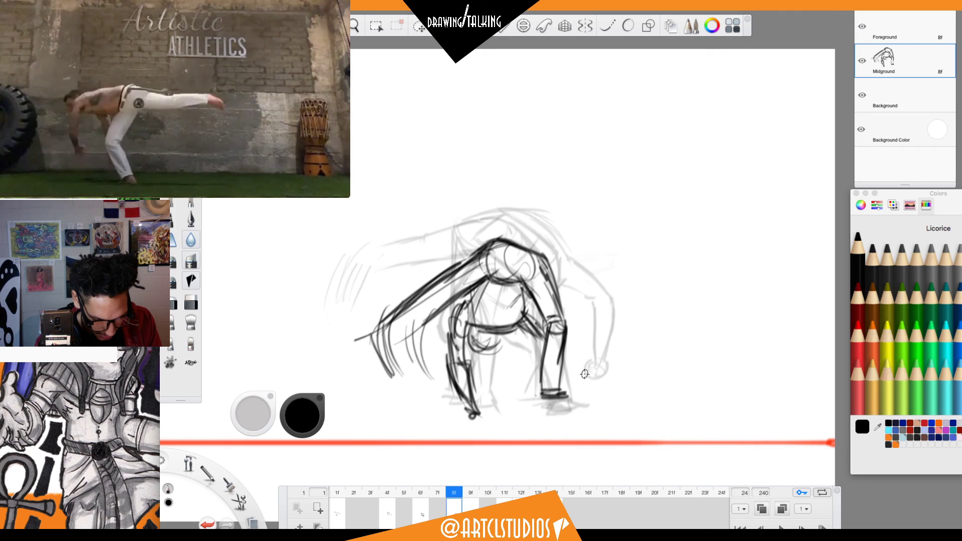
Lasso the supporting lower leg and foot on frame 8 and shift them slightly down toward the red ground line.
{"action": "key", "text": "space"}
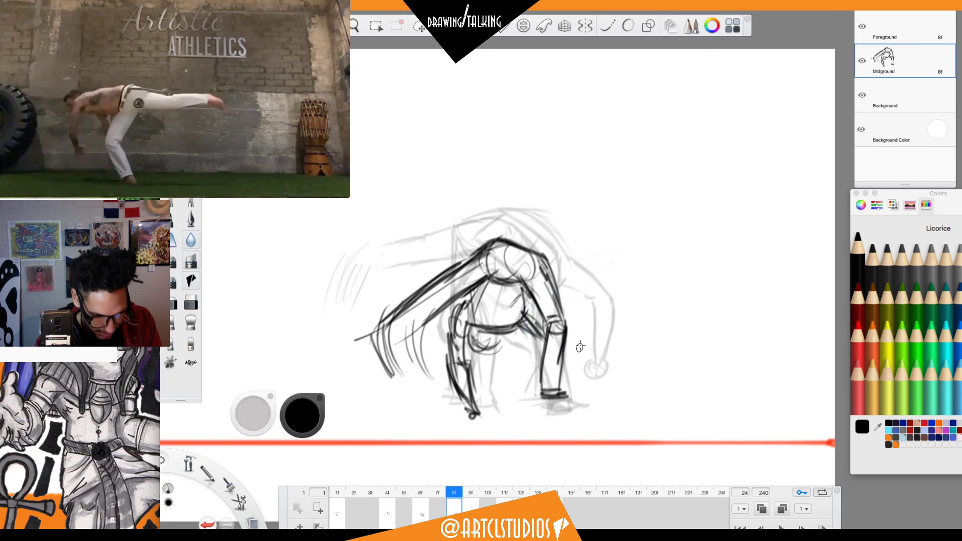
{"action": "key", "text": "l"}
{"action": "mouse_move", "coordinate": [580, 372]}
{"action": "left_mouse_down"}
{"action": "mouse_move", "coordinate": [534, 357]}
{"action": "mouse_move", "coordinate": [558, 415]}
{"action": "mouse_move", "coordinate": [578, 353]}
{"action": "mouse_move", "coordinate": [603, 384]}
{"action": "mouse_move", "coordinate": [570, 379]}
{"action": "left_mouse_up"}
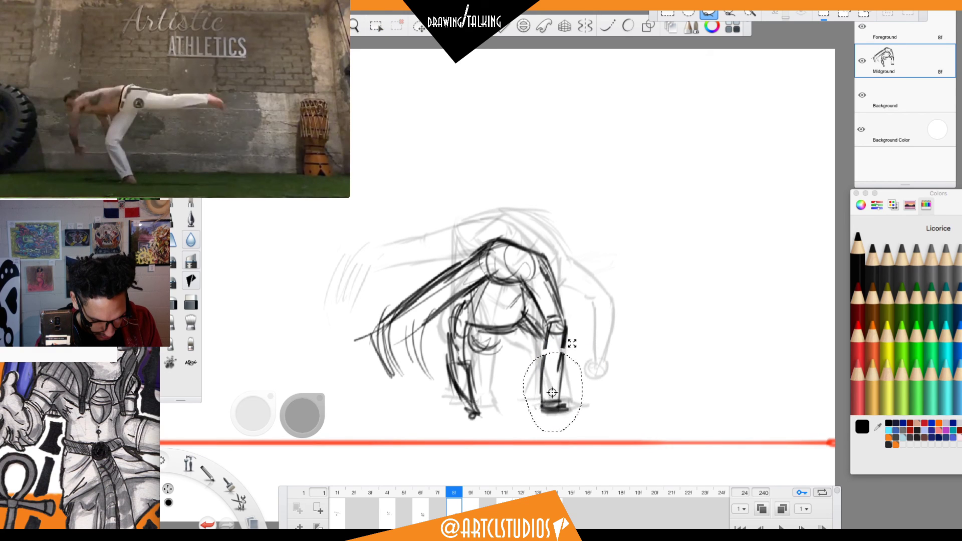
{"action": "left_click_drag", "start_coordinate": [573, 339], "coordinate": [573, 345]}
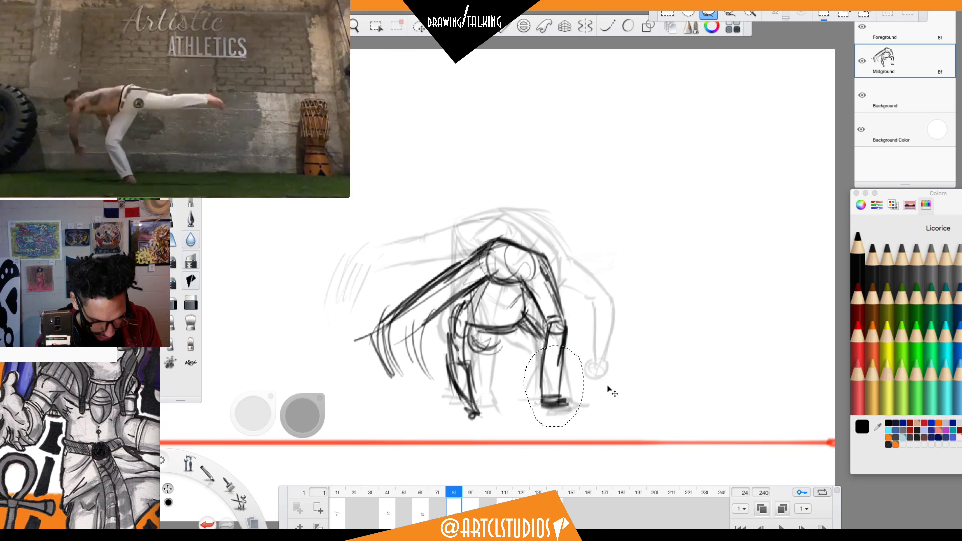
{"action": "left_click", "coordinate": [615, 349]}
Flip repeatedly between the poses around frames 6 to 10 to check the supporting foot, finishing on frame 14.
{"action": "key", "text": "Left"}
{"action": "key", "text": "Left"}
{"action": "key", "text": "Left"}
{"action": "key", "text": "Left"}
{"action": "key", "text": "Left"}
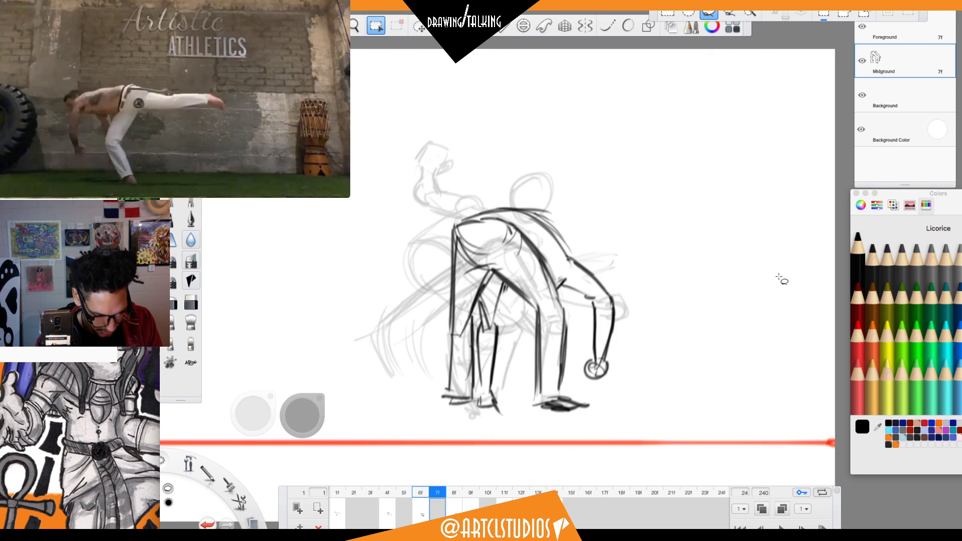
{"action": "key", "text": "Right"}
{"action": "key", "text": "Right"}
{"action": "key", "text": "Right"}
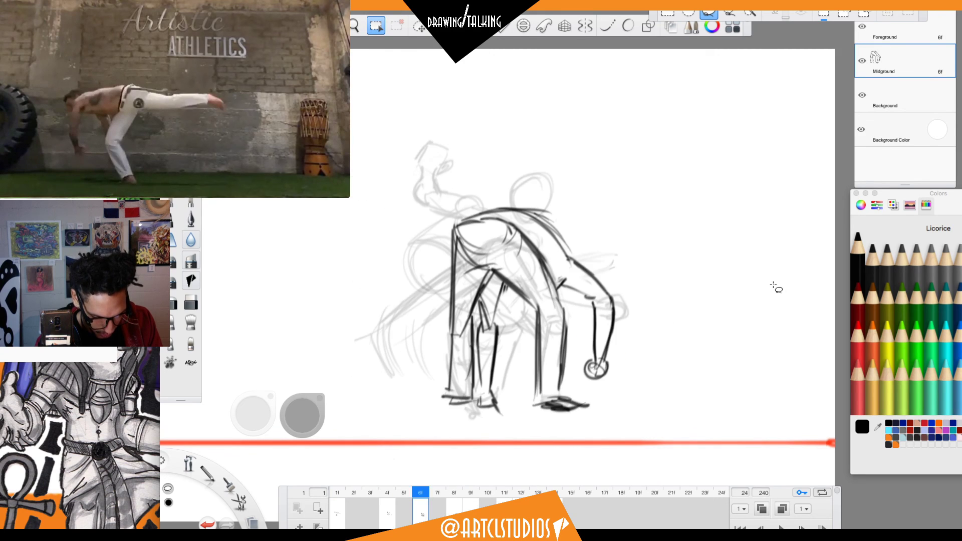
{"action": "key", "text": "Left"}
{"action": "key", "text": "Left"}
{"action": "key", "text": "Right"}
{"action": "key", "text": "Right"}
{"action": "key", "text": "Left"}
{"action": "key", "text": "Left"}
{"action": "key", "text": "Right"}
{"action": "key", "text": "Right"}
{"action": "key", "text": "Left"}
{"action": "key", "text": "Left"}
{"action": "key", "text": "Right"}
{"action": "key", "text": "Right"}
{"action": "key", "text": "Left"}
{"action": "key", "text": "Right"}
{"action": "key", "text": "Left"}
{"action": "key", "text": "Right"}
{"action": "key", "text": "Left"}
{"action": "key", "text": "Right"}
{"action": "key", "text": "Left"}
{"action": "key", "text": "Right"}
{"action": "key", "text": "Left"}
{"action": "key", "text": "Right"}
{"action": "key", "text": "Right"}
{"action": "key", "text": "Right"}
{"action": "key", "text": "Right"}
{"action": "key", "text": "Right"}
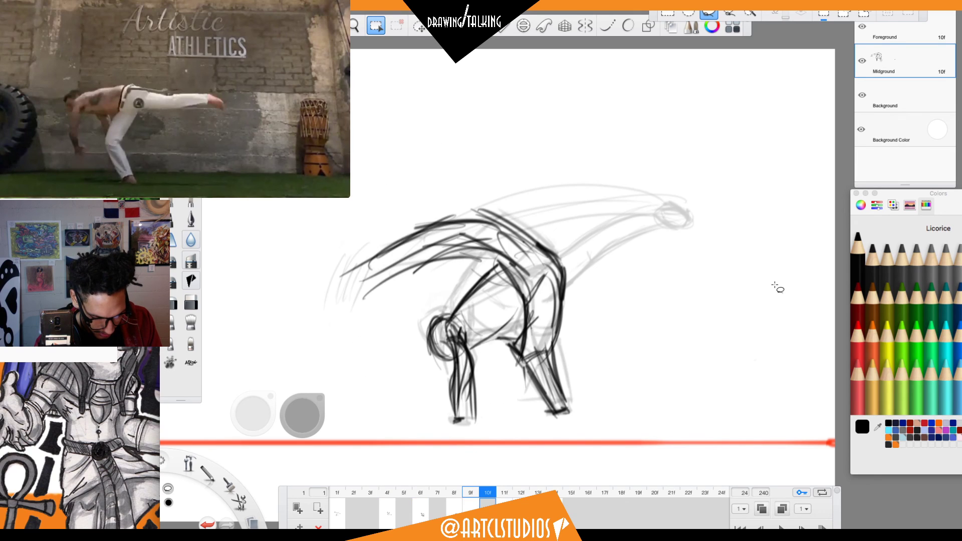
{"action": "key", "text": "Left"}
{"action": "key", "text": "Left"}
{"action": "key", "text": "Right"}
{"action": "key", "text": "Right"}
{"action": "key", "text": "Right"}
{"action": "key", "text": "Right"}
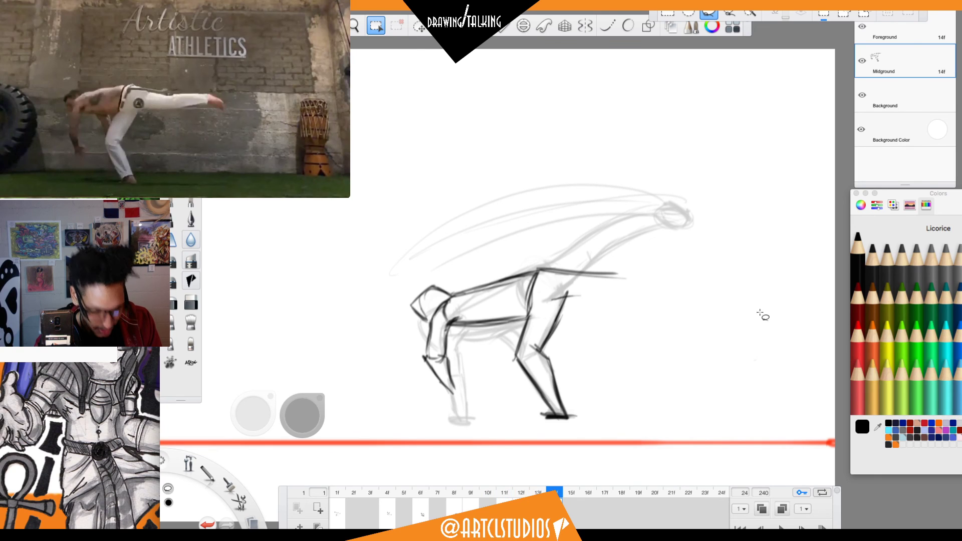
Draw the raised kicking leg in black on frame 14, completing the thigh, calf and foot extended behind the hip.
{"action": "key", "text": "b"}
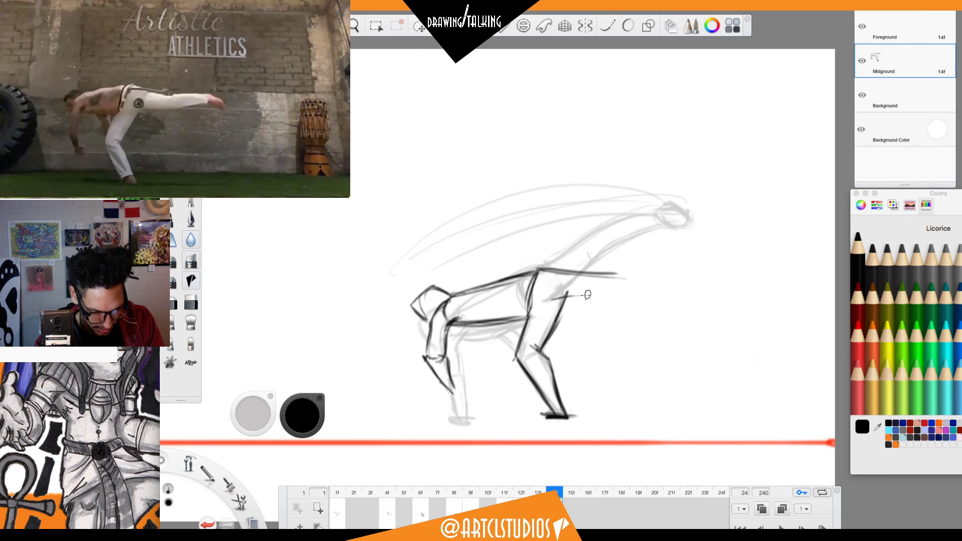
{"action": "mouse_move", "coordinate": [554, 291]}
{"action": "left_mouse_down"}
{"action": "mouse_move", "coordinate": [645, 285]}
{"action": "mouse_move", "coordinate": [620, 290]}
{"action": "mouse_move", "coordinate": [715, 260]}
{"action": "left_mouse_up"}
{"action": "mouse_move", "coordinate": [626, 291]}
{"action": "left_mouse_down"}
{"action": "mouse_move", "coordinate": [687, 268]}
{"action": "mouse_move", "coordinate": [733, 285]}
{"action": "left_mouse_up"}
{"action": "left_click_drag", "start_coordinate": [765, 76], "coordinate": [768, 128]}
{"action": "left_click_drag", "start_coordinate": [808, 80], "coordinate": [802, 109]}
{"action": "key", "text": "ctrl+z"}
{"action": "key", "text": "ctrl+z"}
Write "SC" in Midnight blue on the Background layer above the figure, then return to the Midground layer with Licorice black.
{"action": "left_click", "coordinate": [920, 109]}
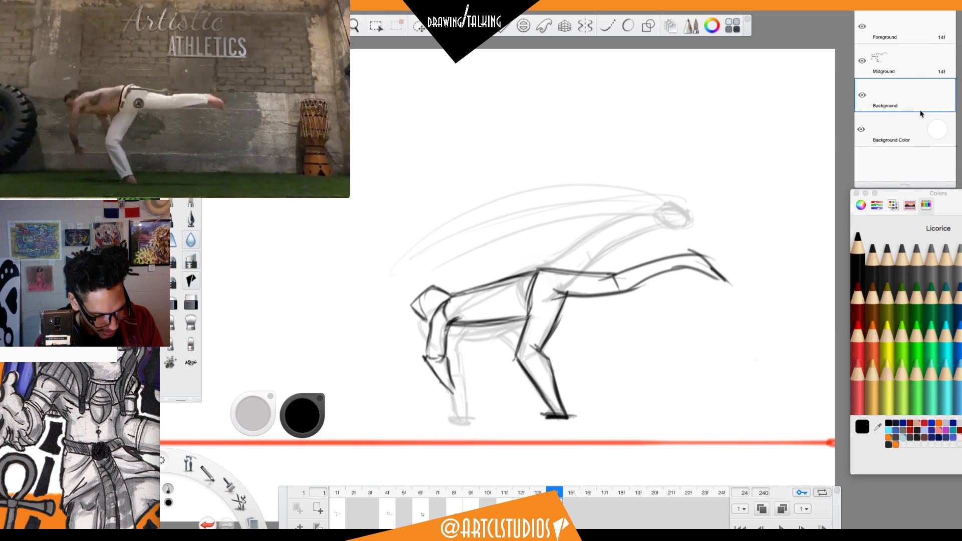
{"action": "left_click", "coordinate": [895, 343]}
{"action": "left_click", "coordinate": [961, 296]}
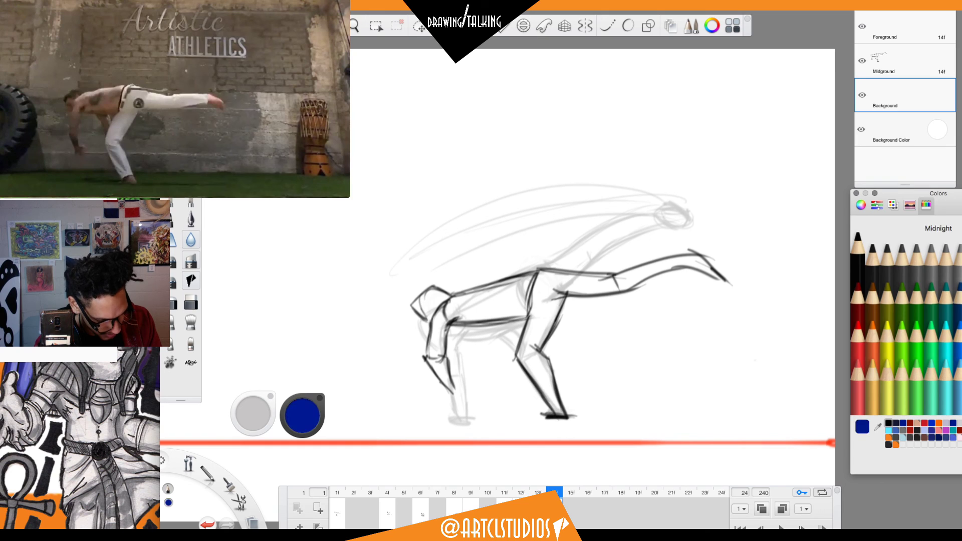
{"action": "left_click_drag", "start_coordinate": [766, 64], "coordinate": [753, 112]}
{"action": "mouse_move", "coordinate": [802, 68]}
{"action": "left_mouse_down"}
{"action": "mouse_move", "coordinate": [788, 97]}
{"action": "mouse_move", "coordinate": [819, 90]}
{"action": "mouse_move", "coordinate": [798, 84]}
{"action": "mouse_move", "coordinate": [800, 71]}
{"action": "mouse_move", "coordinate": [788, 85]}
{"action": "mouse_move", "coordinate": [816, 99]}
{"action": "mouse_move", "coordinate": [807, 71]}
{"action": "mouse_move", "coordinate": [793, 77]}
{"action": "mouse_move", "coordinate": [826, 94]}
{"action": "mouse_move", "coordinate": [795, 70]}
{"action": "mouse_move", "coordinate": [824, 98]}
{"action": "left_mouse_up"}
{"action": "key", "text": "ctrl+z"}
{"action": "key", "text": "ctrl+z"}
{"action": "left_click", "coordinate": [909, 59]}
{"action": "left_click", "coordinate": [859, 264]}
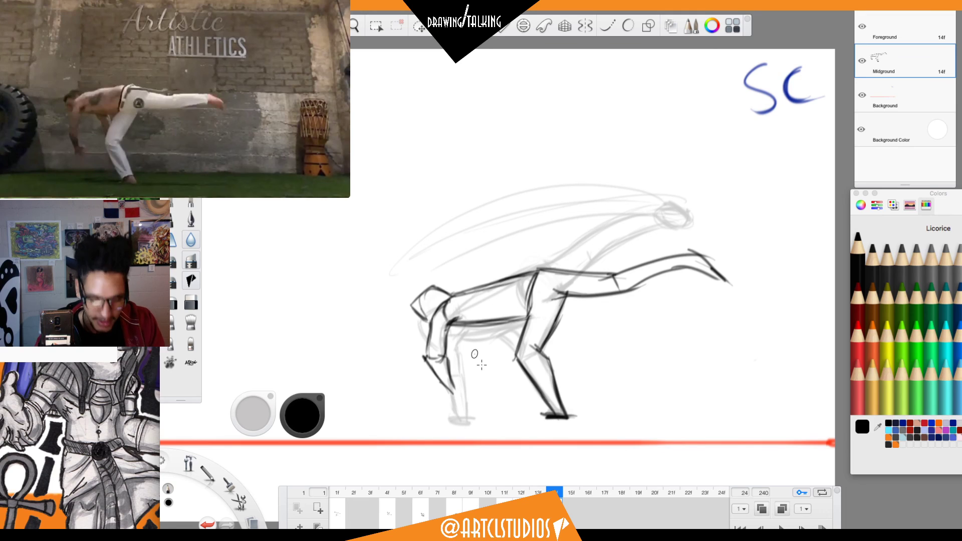
Draw the dangling hand at the end of the forearm on frame 14 and toggle the Midground layer's visibility off and on.
{"action": "mouse_move", "coordinate": [464, 389]}
{"action": "left_mouse_down"}
{"action": "mouse_move", "coordinate": [452, 404]}
{"action": "mouse_move", "coordinate": [470, 400]}
{"action": "left_mouse_up"}
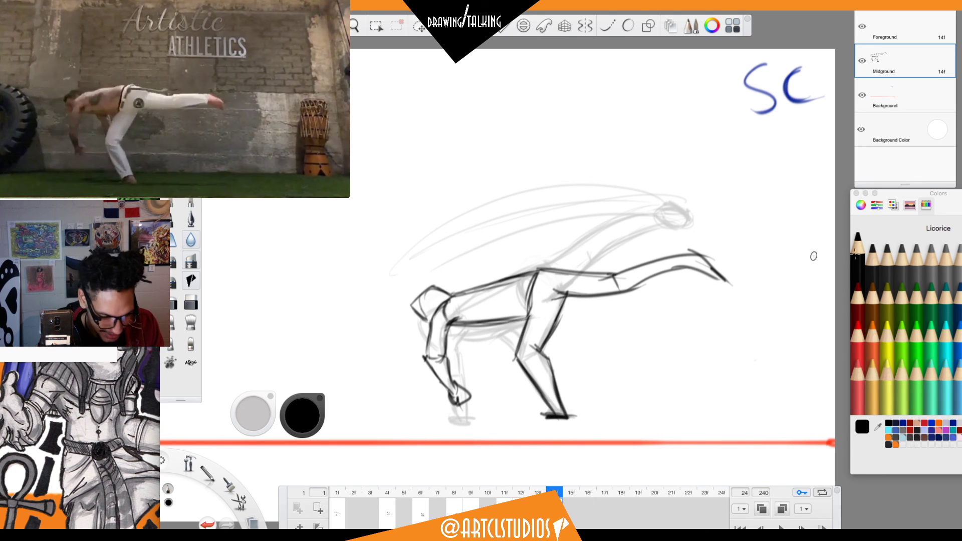
{"action": "left_click", "coordinate": [862, 63]}
{"action": "left_click", "coordinate": [862, 63]}
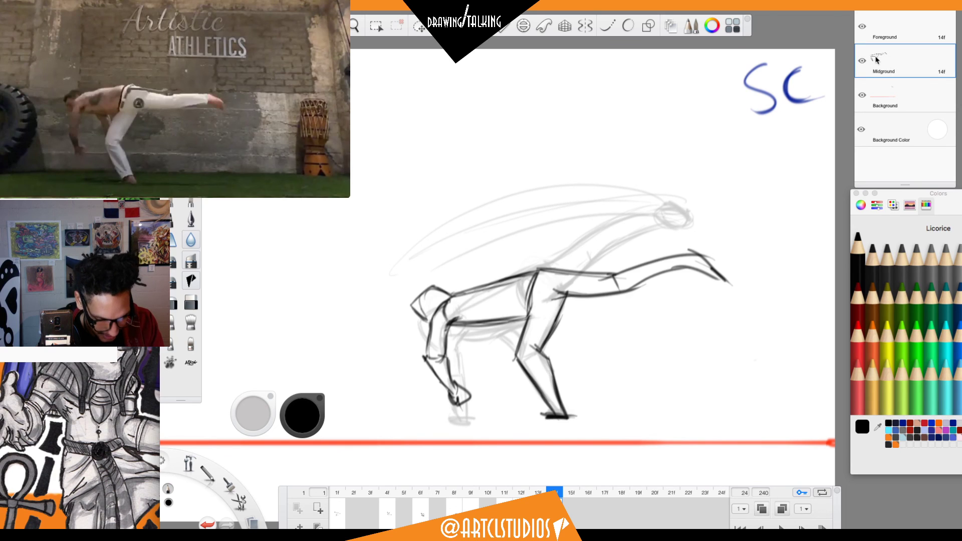
Flip back and forth between the poses on frames 10 to 14 to check the swing of the kicking leg.
{"action": "key", "text": "Left"}
{"action": "key", "text": "Left"}
{"action": "key", "text": "Left"}
{"action": "key", "text": "Left"}
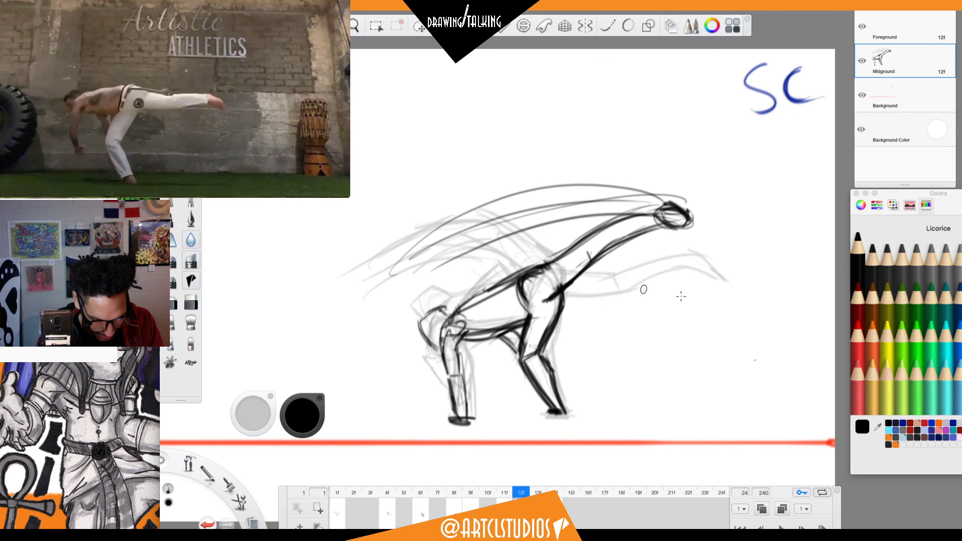
{"action": "key", "text": "Right"}
{"action": "key", "text": "Right"}
{"action": "key", "text": "Left"}
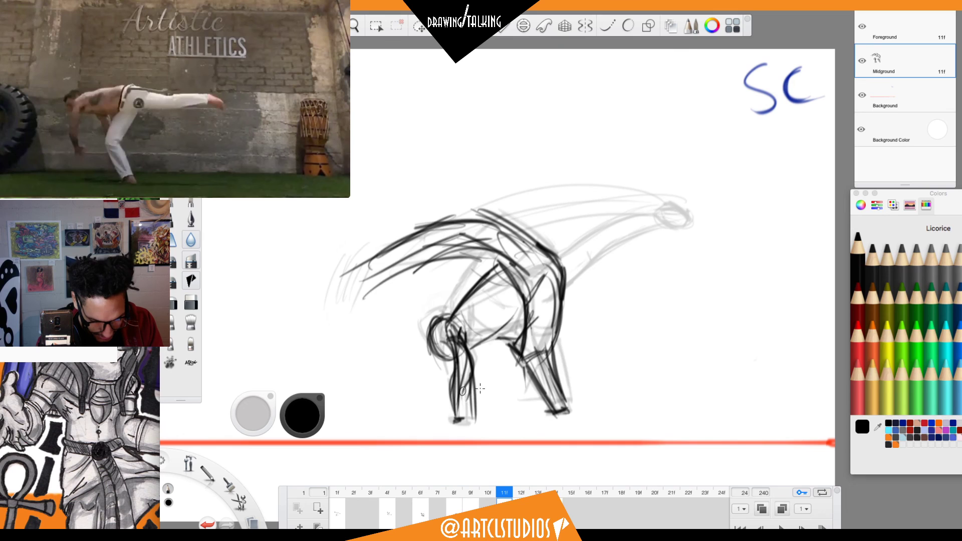
{"action": "key", "text": "Left"}
{"action": "key", "text": "Right"}
{"action": "key", "text": "Right"}
{"action": "key", "text": "Right"}
{"action": "key", "text": "Right"}
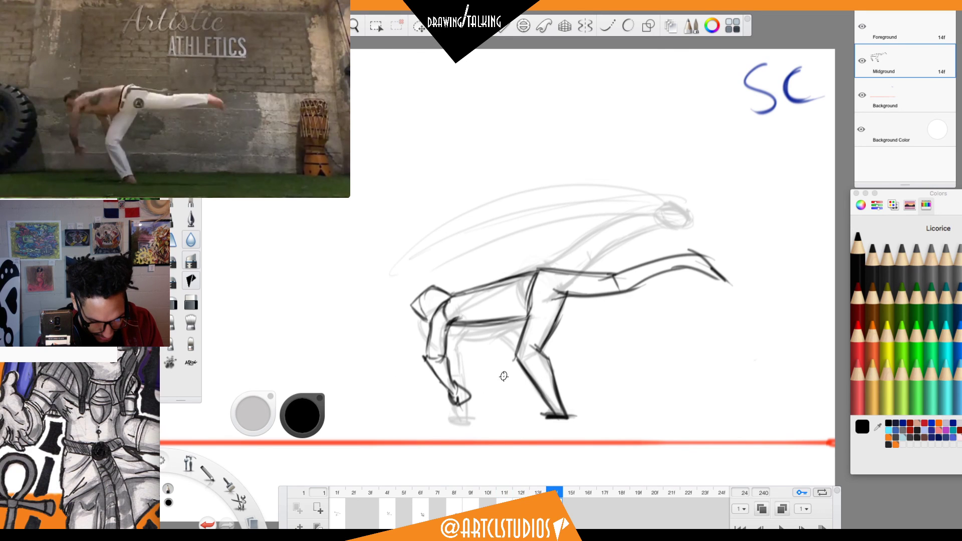
{"action": "key", "text": "Left"}
{"action": "key", "text": "Left"}
{"action": "key", "text": "Left"}
{"action": "key", "text": "Left"}
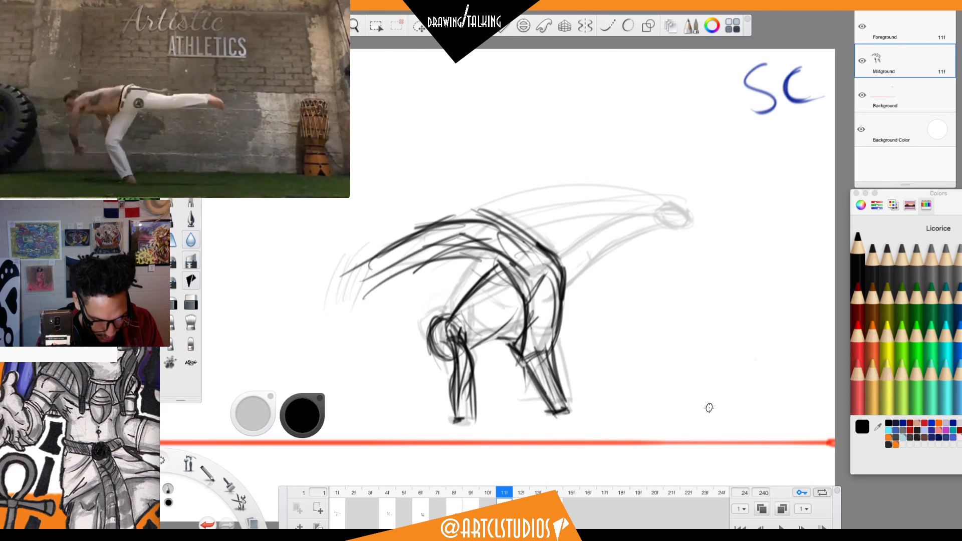
{"action": "key", "text": "Right"}
{"action": "key", "text": "Left"}
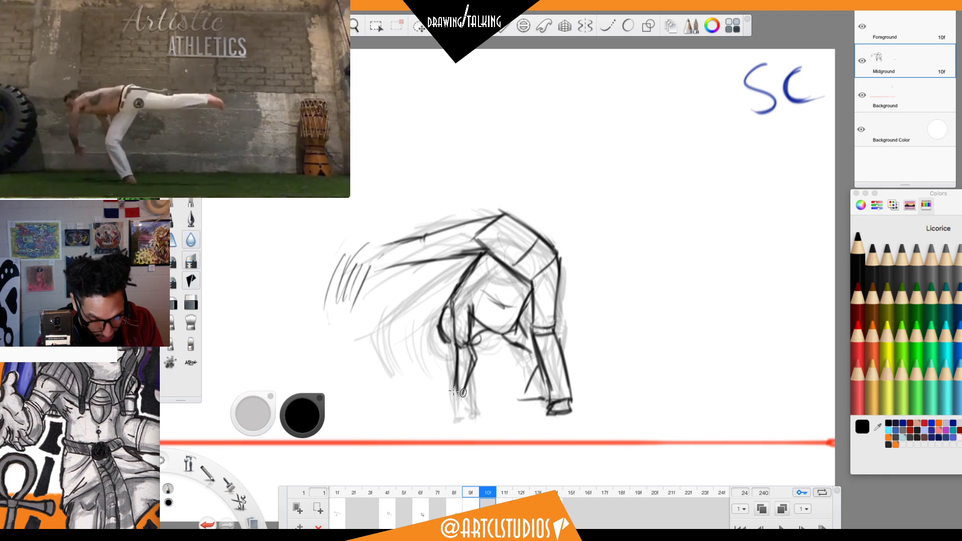
Undo and restore the drawing on frame 10, add a short stroke at the supporting hand, and return to frame 14.
{"action": "key", "text": "super+z"}
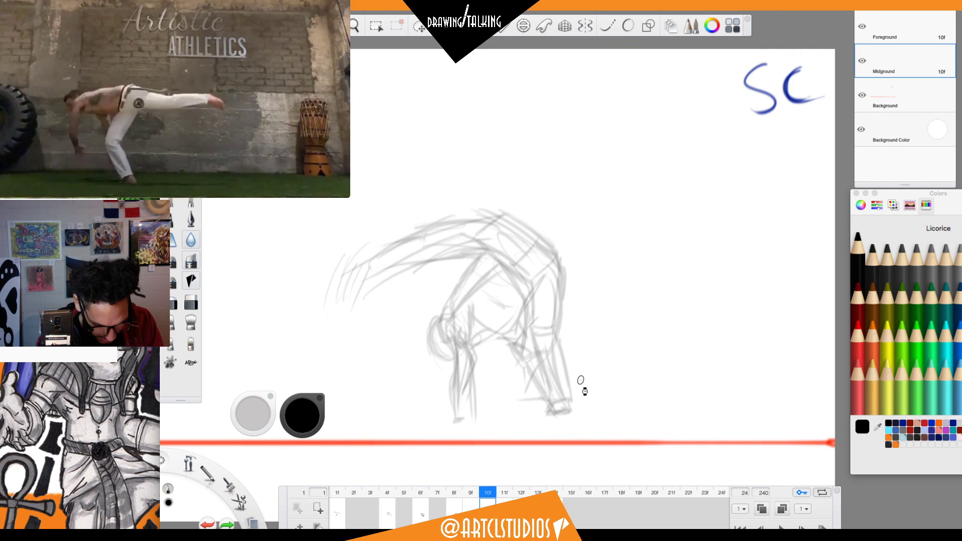
{"action": "key", "text": "super+shift+z"}
{"action": "key", "text": "Left"}
{"action": "left_click_drag", "start_coordinate": [457, 388], "coordinate": [462, 385]}
{"action": "key", "text": "Right"}
{"action": "key", "text": "Right"}
{"action": "key", "text": "Right"}
{"action": "key", "text": "Right"}
{"action": "key", "text": "Right"}
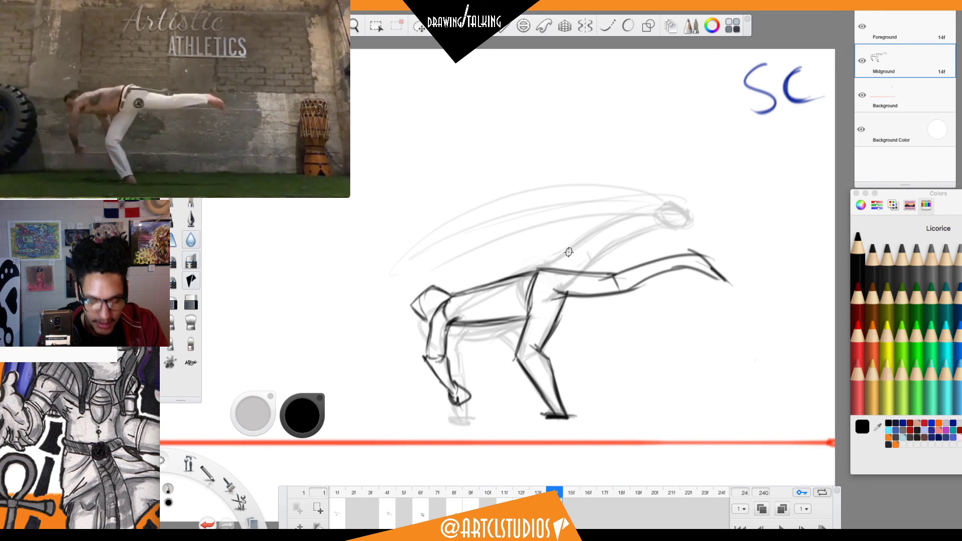
Darken the raised leg's upper contour on frame 14, draw the far limb from the belly toward the supporting knee, and round the hip.
{"action": "mouse_move", "coordinate": [534, 269]}
{"action": "left_mouse_down"}
{"action": "mouse_move", "coordinate": [626, 270]}
{"action": "mouse_move", "coordinate": [667, 291]}
{"action": "mouse_move", "coordinate": [633, 291]}
{"action": "mouse_move", "coordinate": [703, 261]}
{"action": "mouse_move", "coordinate": [678, 257]}
{"action": "mouse_move", "coordinate": [674, 276]}
{"action": "mouse_move", "coordinate": [659, 278]}
{"action": "mouse_move", "coordinate": [713, 265]}
{"action": "left_mouse_up"}
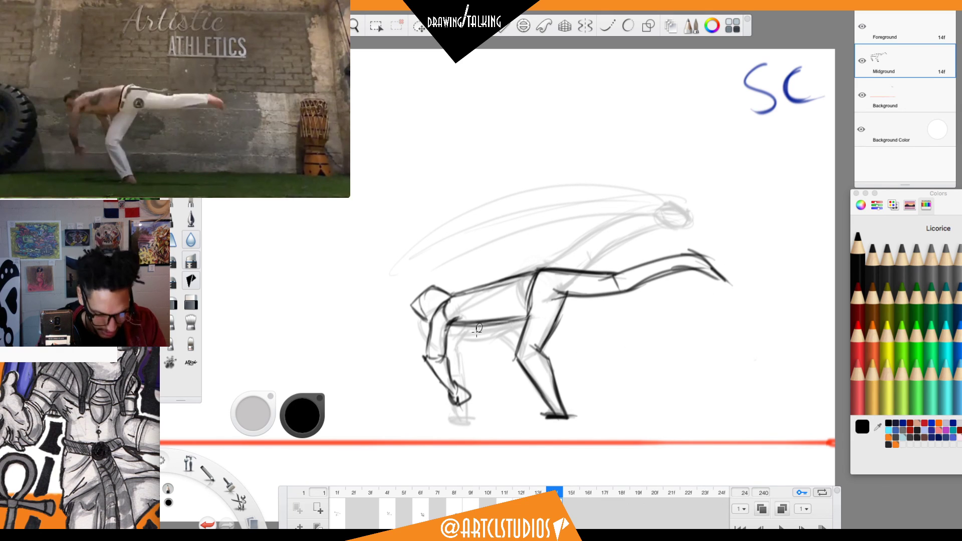
{"action": "left_click_drag", "start_coordinate": [477, 319], "coordinate": [500, 337]}
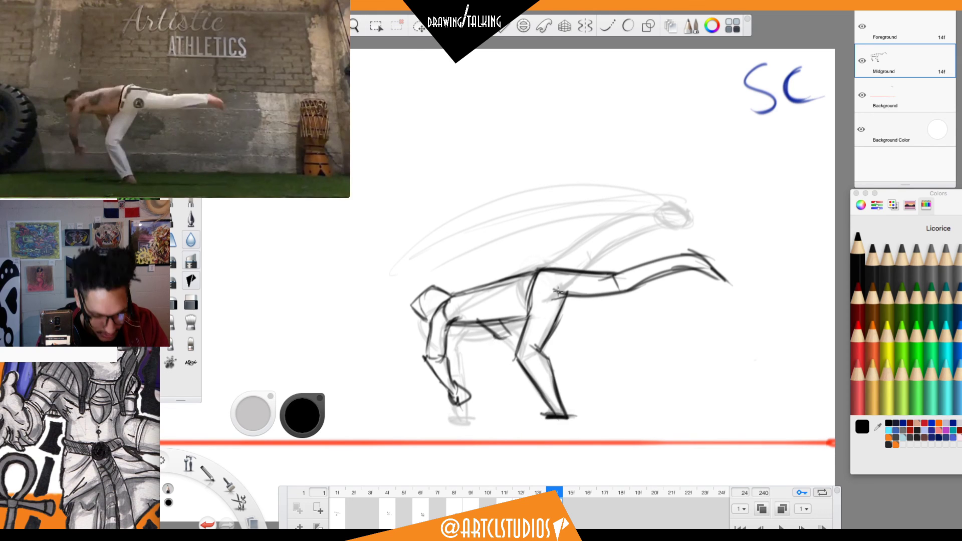
{"action": "left_click_drag", "start_coordinate": [499, 337], "coordinate": [515, 360]}
{"action": "mouse_move", "coordinate": [539, 272]}
{"action": "left_mouse_down"}
{"action": "mouse_move", "coordinate": [527, 316]}
{"action": "mouse_move", "coordinate": [545, 270]}
{"action": "mouse_move", "coordinate": [530, 300]}
{"action": "mouse_move", "coordinate": [530, 281]}
{"action": "mouse_move", "coordinate": [547, 272]}
{"action": "left_mouse_up"}
{"action": "key", "text": "e"}
{"action": "key", "text": "b"}
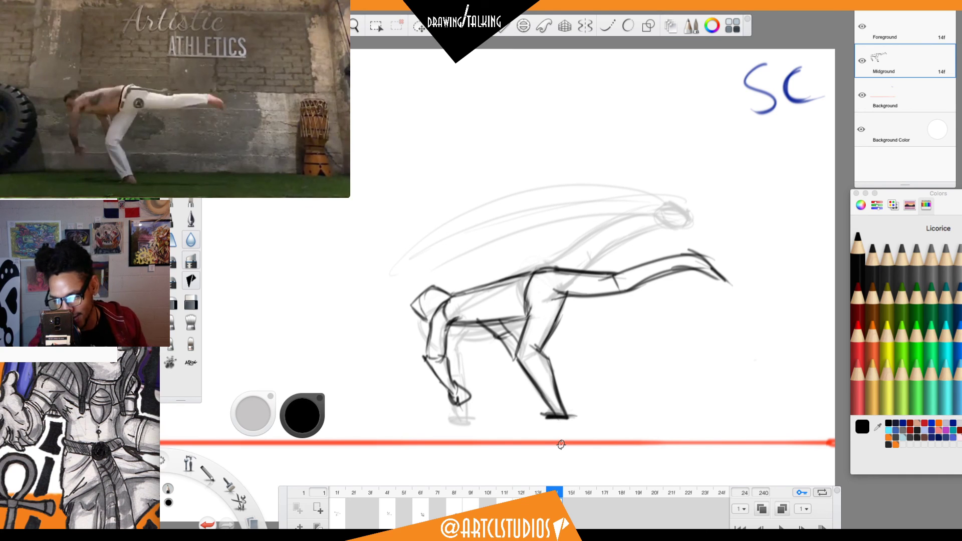
Flip between the poses around frames 13 to 16 to compare the extended-leg pose with its neighbours.
{"action": "key", "text": "Left"}
{"action": "key", "text": "Left"}
{"action": "key", "text": "Left"}
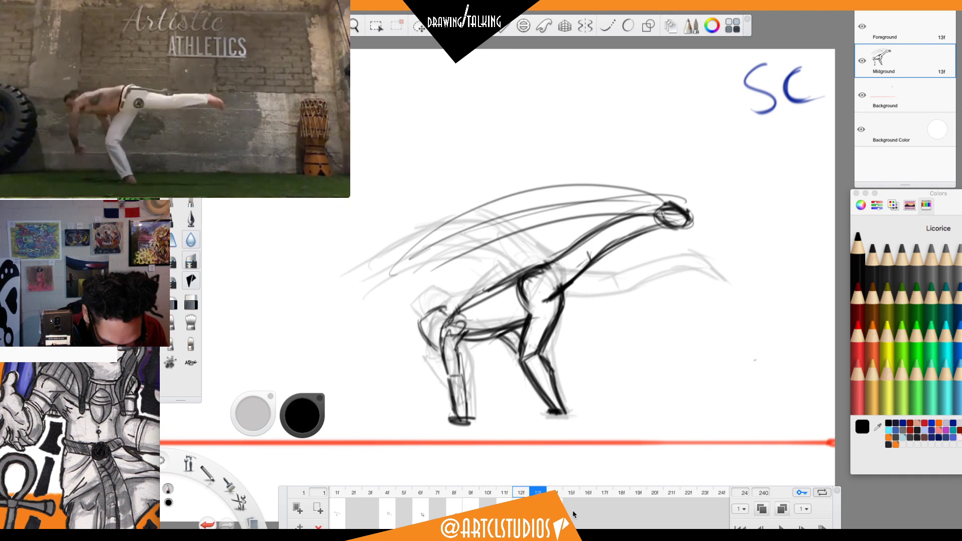
{"action": "key", "text": "Right"}
{"action": "key", "text": "Right"}
{"action": "key", "text": "Right"}
{"action": "key", "text": "Left"}
{"action": "key", "text": "Right"}
{"action": "key", "text": "Right"}
{"action": "key", "text": "Left"}
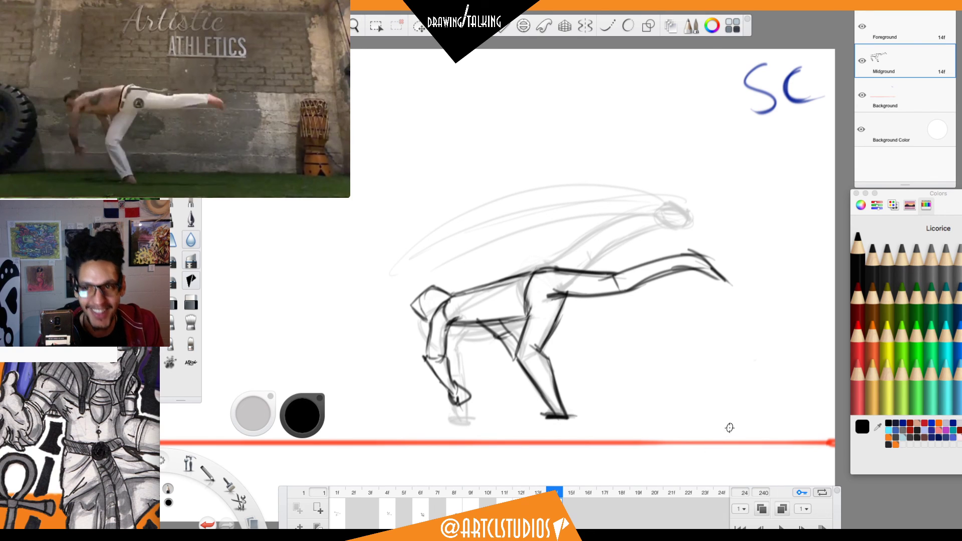
{"action": "key", "text": "Right"}
{"action": "key", "text": "Right"}
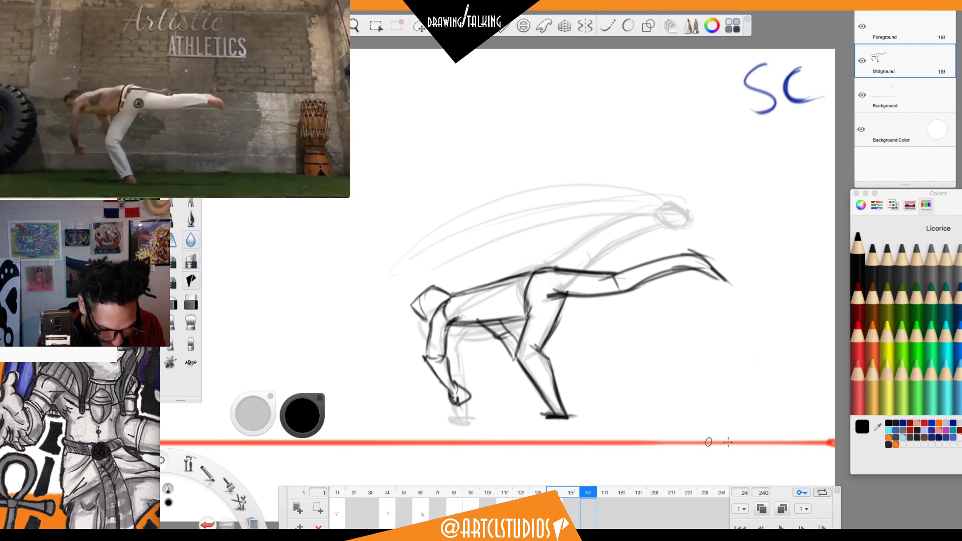
Step back and forth through the poses around frames 12 to 16, and go back to frame 6.
{"action": "key", "text": "comma"}
{"action": "key", "text": "comma"}
{"action": "key", "text": "comma"}
{"action": "key", "text": "comma"}
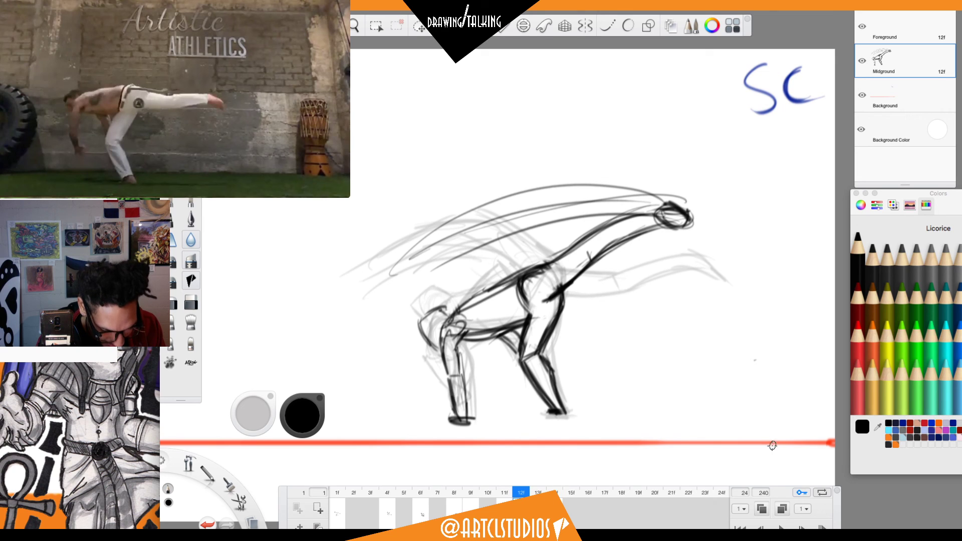
{"action": "key", "text": "Left"}
{"action": "key", "text": "Right"}
{"action": "key", "text": "Right"}
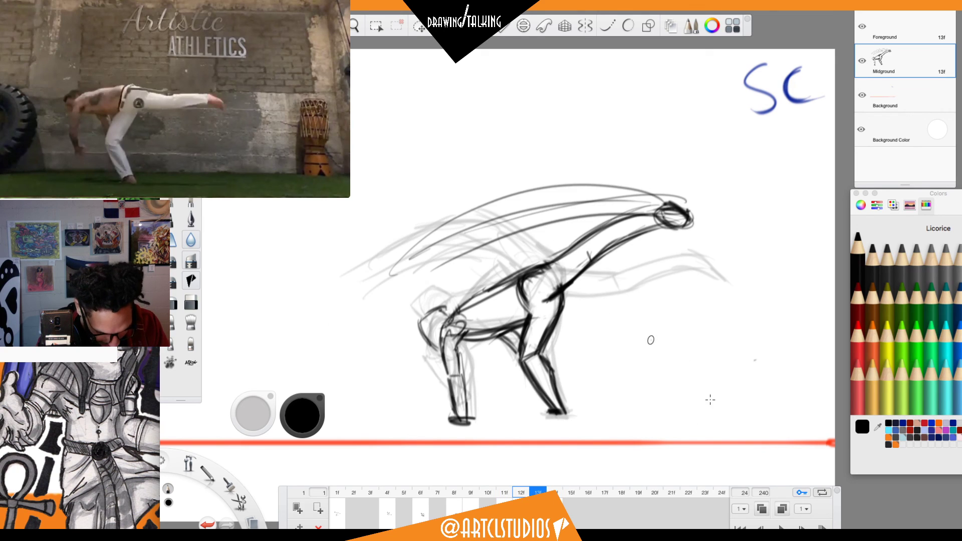
{"action": "key", "text": "period"}
{"action": "key", "text": "period"}
{"action": "key", "text": "comma"}
{"action": "key", "text": "comma"}
{"action": "key", "text": "comma"}
{"action": "key", "text": "comma"}
{"action": "key", "text": "comma"}
{"action": "key", "text": "comma"}
{"action": "key", "text": "comma"}
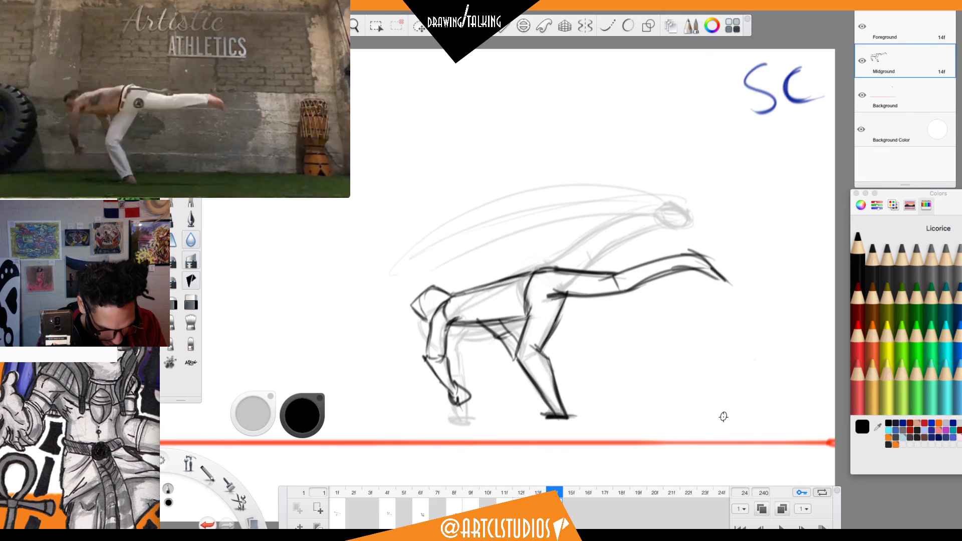
{"action": "key", "text": "comma"}
{"action": "key", "text": "comma"}
{"action": "key", "text": "comma"}
{"action": "key", "text": "comma"}
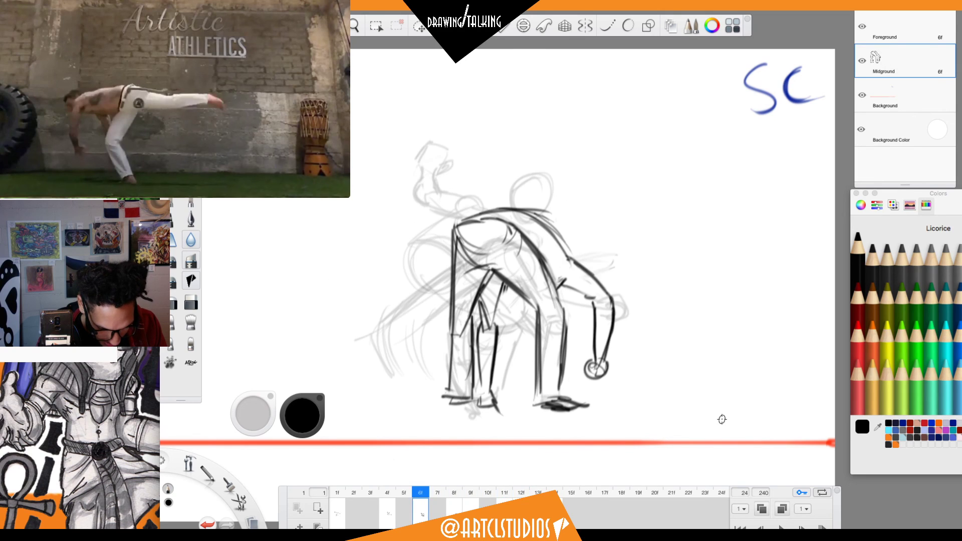
Play the animation from frame 6, stop it, and step through the held extended-leg pose to frame 16.
{"action": "left_click", "coordinate": [782, 528]}
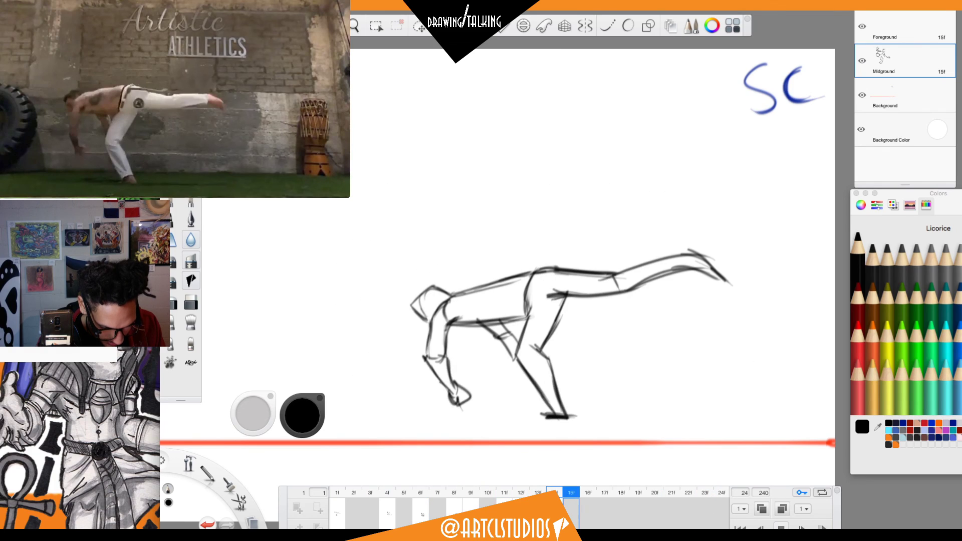
{"action": "left_click", "coordinate": [782, 528]}
{"action": "key", "text": "Left"}
{"action": "key", "text": "Left"}
{"action": "key", "text": "Left"}
{"action": "key", "text": "Left"}
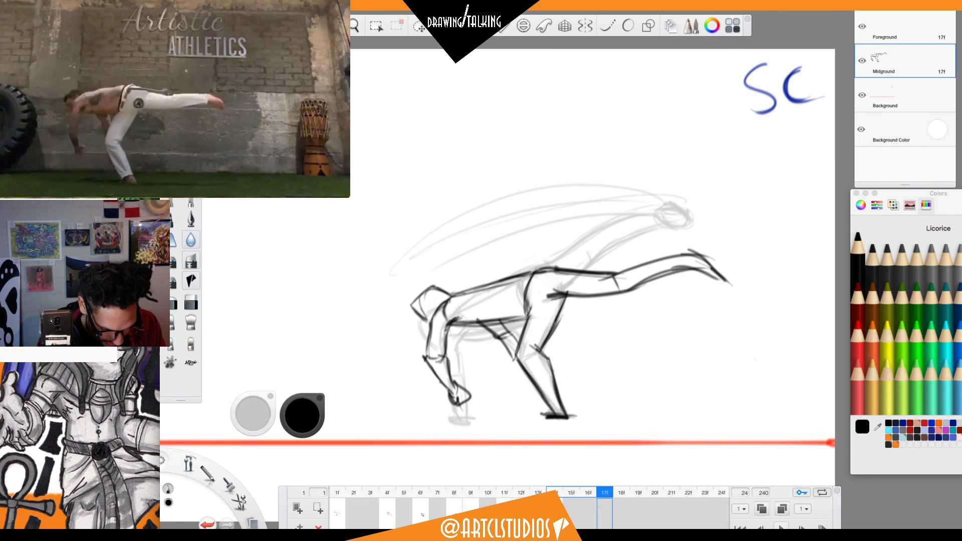
{"action": "key", "text": "Right"}
{"action": "key", "text": "Right"}
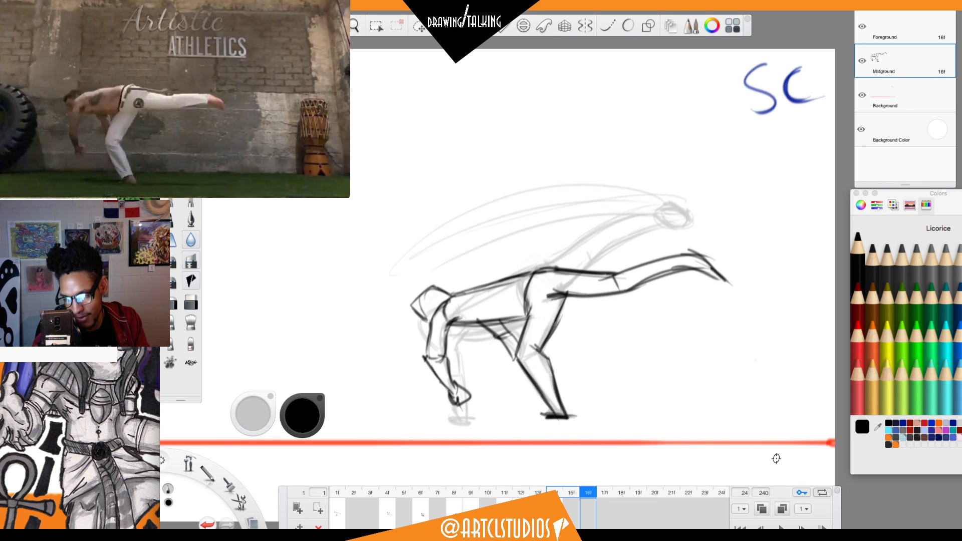
Define the ankle and foot of the raised leg in black on frame 14 and advance to frame 16.
{"action": "key", "text": "Right"}
{"action": "key", "text": "Left"}
{"action": "key", "text": "Left"}
{"action": "key", "text": "Left"}
{"action": "key", "text": "Left"}
{"action": "key", "text": "Left"}
{"action": "key", "text": "Right"}
{"action": "key", "text": "Right"}
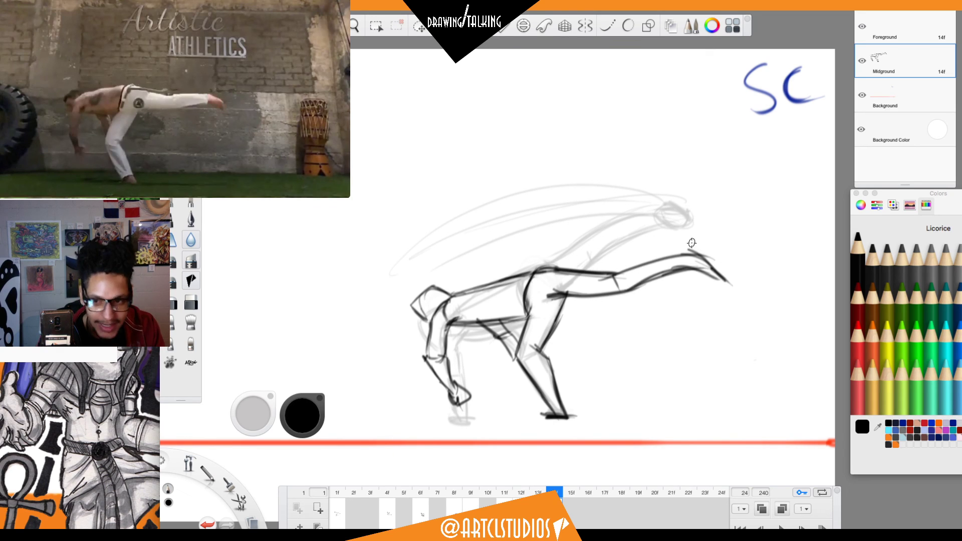
{"action": "mouse_move", "coordinate": [676, 253]}
{"action": "left_mouse_down"}
{"action": "mouse_move", "coordinate": [685, 269]}
{"action": "mouse_move", "coordinate": [723, 282]}
{"action": "left_mouse_up"}
{"action": "key", "text": "Right"}
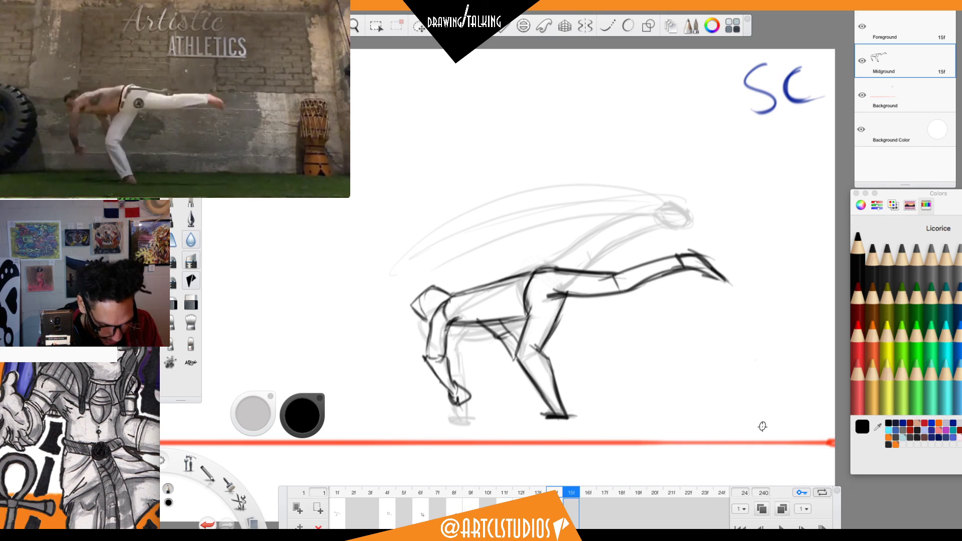
{"action": "key", "text": "period"}
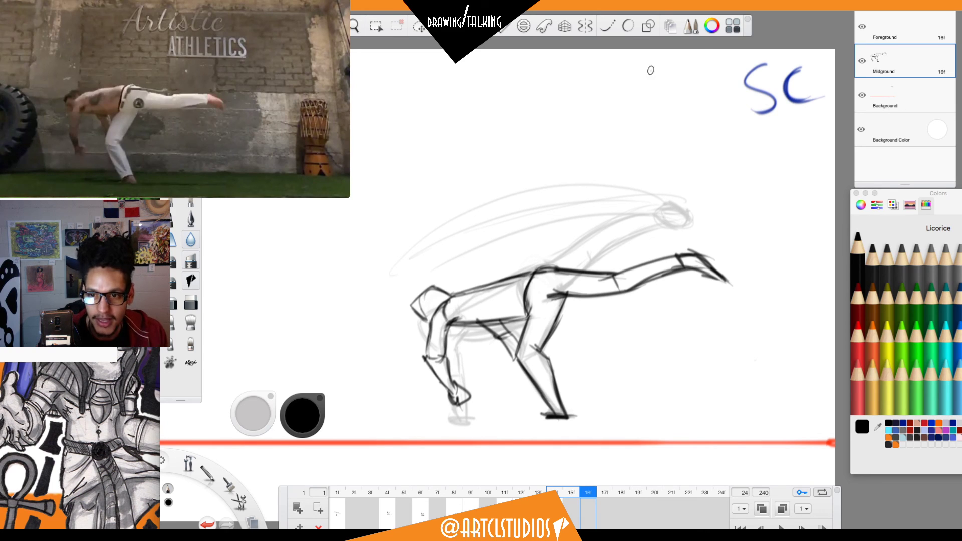
Advance the reference video frame by frame from the extended kick to the raised-torso pose at 00:04.
{"action": "mouse_move", "coordinate": [176, 101]}
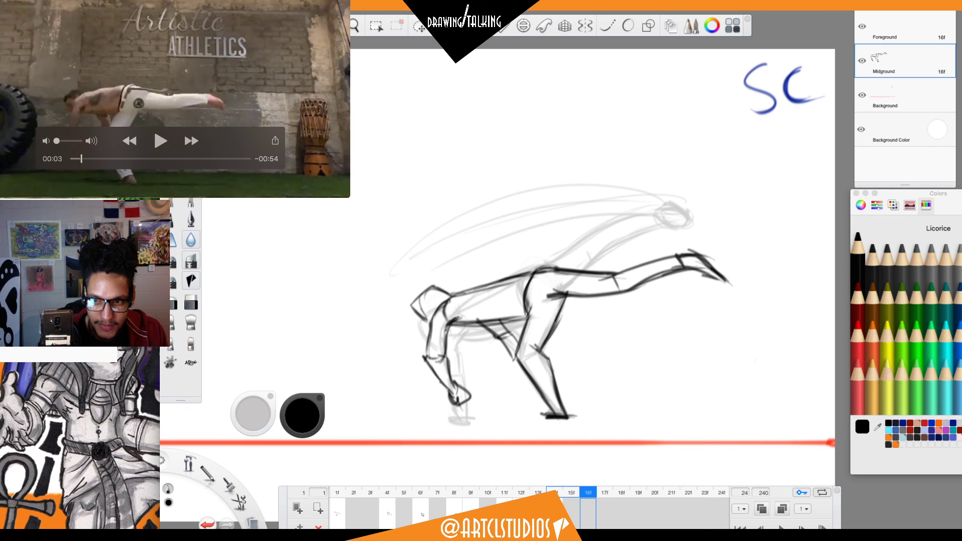
{"action": "key", "text": "Right"}
{"action": "key", "text": "Right"}
{"action": "key", "text": "Right"}
{"action": "key", "text": "Right"}
{"action": "key", "text": "Right"}
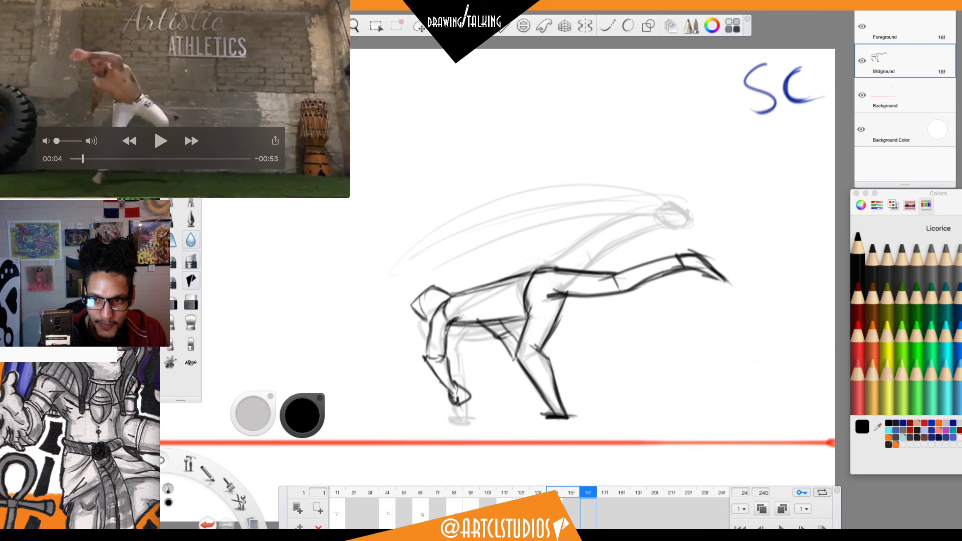
{"action": "key", "text": "Right"}
{"action": "key", "text": "Right"}
{"action": "key", "text": "Right"}
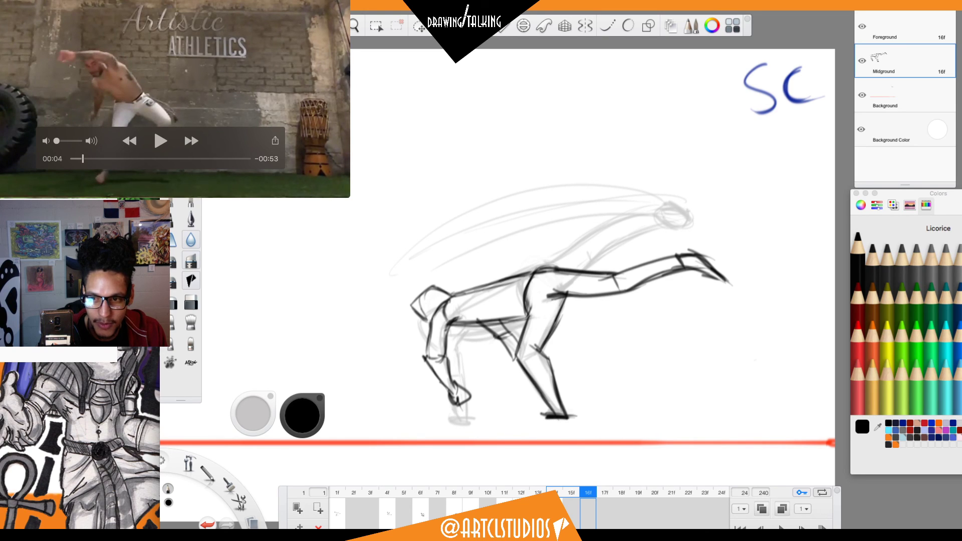
Step the reference video back to the lowering leg at 00:03 to study how the kick comes down.
{"action": "key", "text": "Left"}
{"action": "key", "text": "Left"}
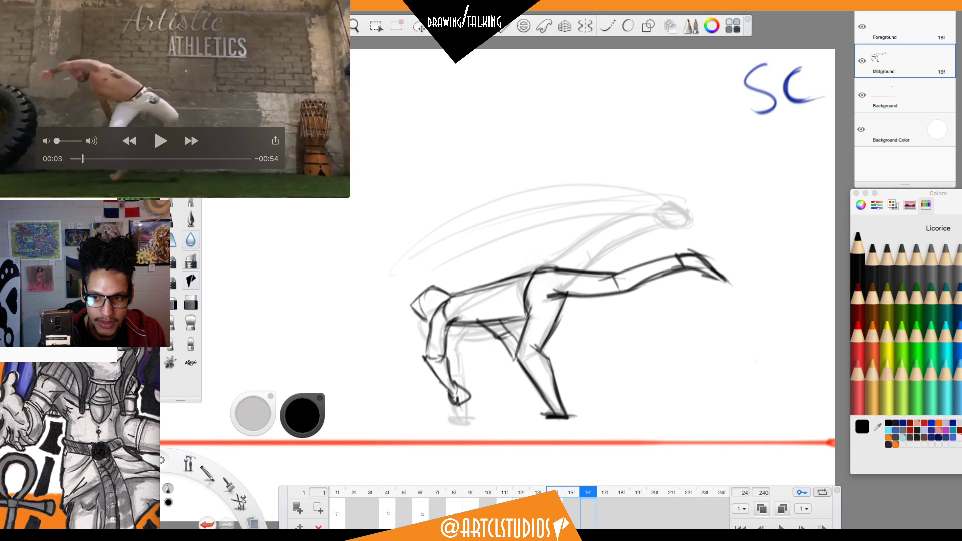
{"action": "key", "text": "Left"}
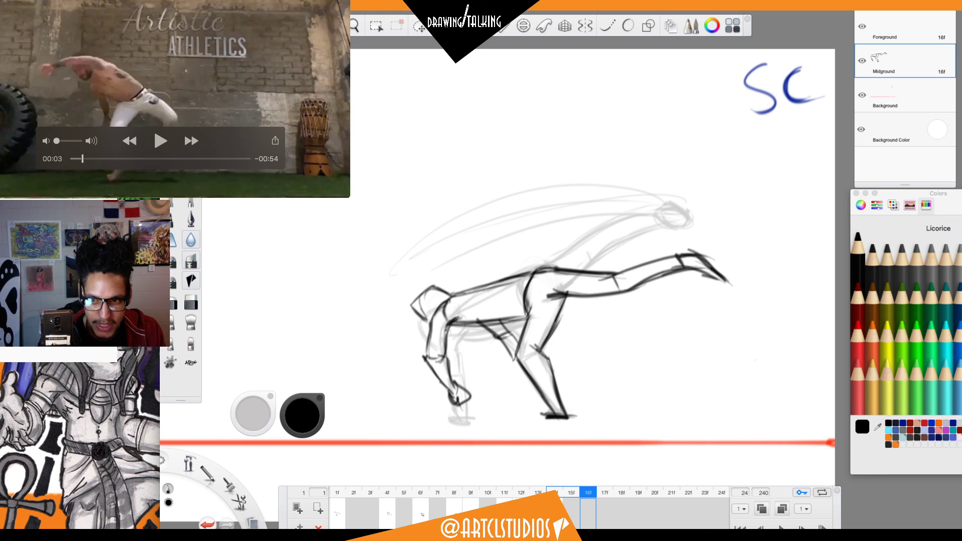
{"action": "key", "text": "Left"}
{"action": "key", "text": "Left"}
{"action": "key", "text": "Left"}
{"action": "key", "text": "Left"}
{"action": "key", "text": "Left"}
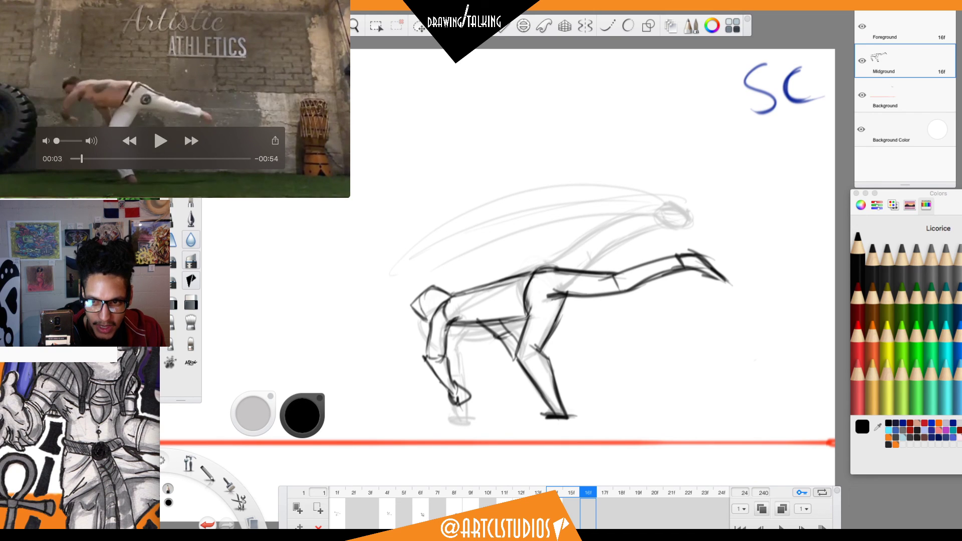
Step the reference video back and forth around 00:03 to pick the pose where the kicking leg drops.
{"action": "key", "text": "Right"}
{"action": "key", "text": "Right"}
{"action": "key", "text": "Right"}
{"action": "key", "text": "Left"}
{"action": "key", "text": "Left"}
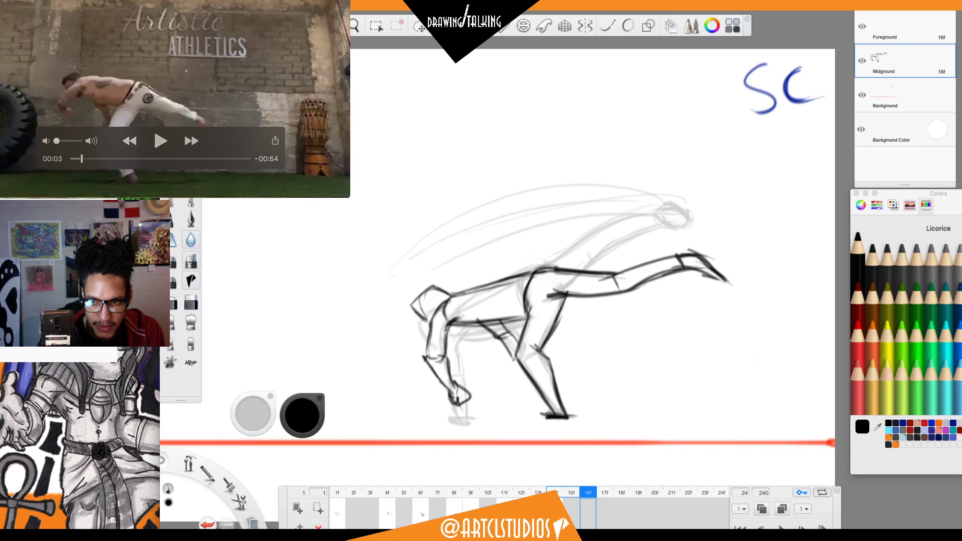
{"action": "key", "text": "Right"}
{"action": "key", "text": "Right"}
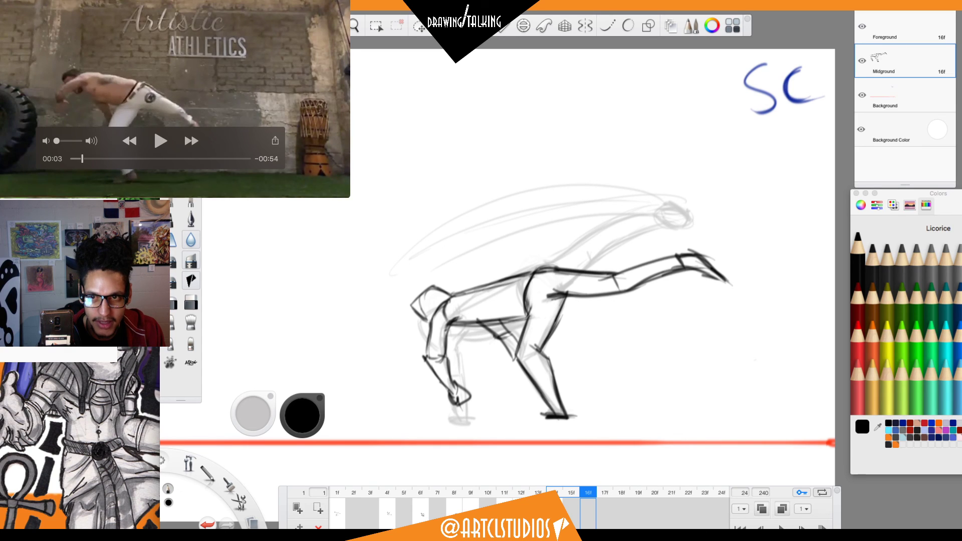
{"action": "key", "text": "Right"}
{"action": "key", "text": "Right"}
{"action": "key", "text": "Left"}
{"action": "key", "text": "Left"}
{"action": "key", "text": "Left"}
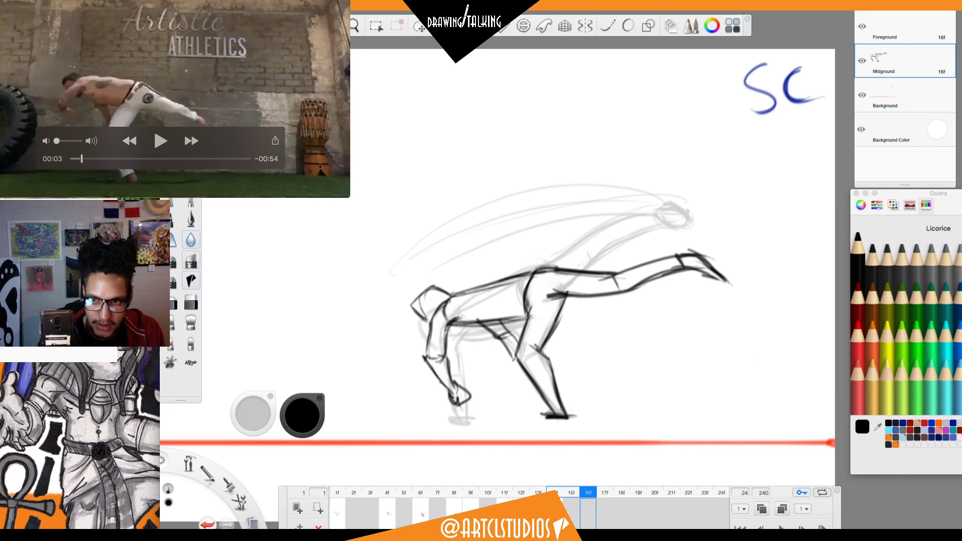
Advance the reference video to the standing pose with both feet down at 00:04 and hide the floating palettes.
{"action": "key", "text": "Right"}
{"action": "key", "text": "Right"}
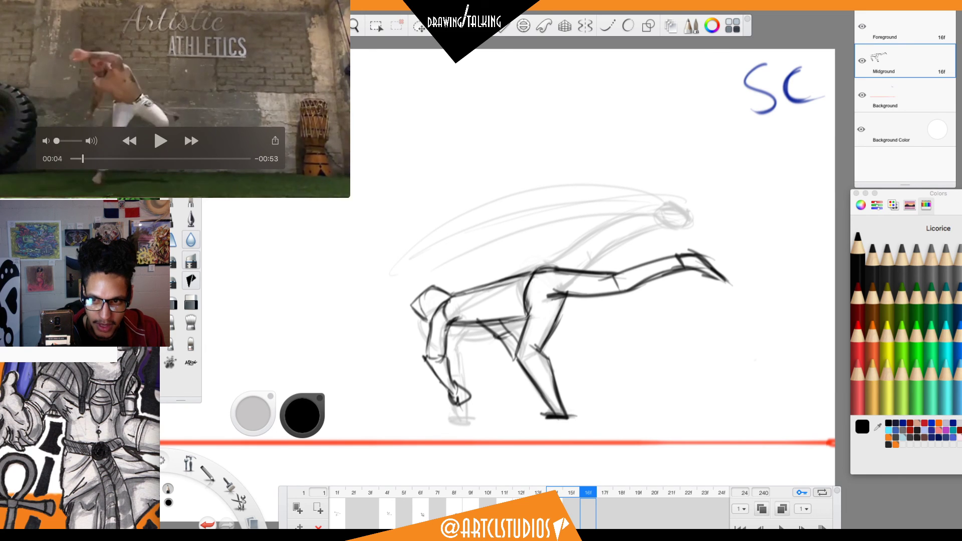
{"action": "key", "text": "Right"}
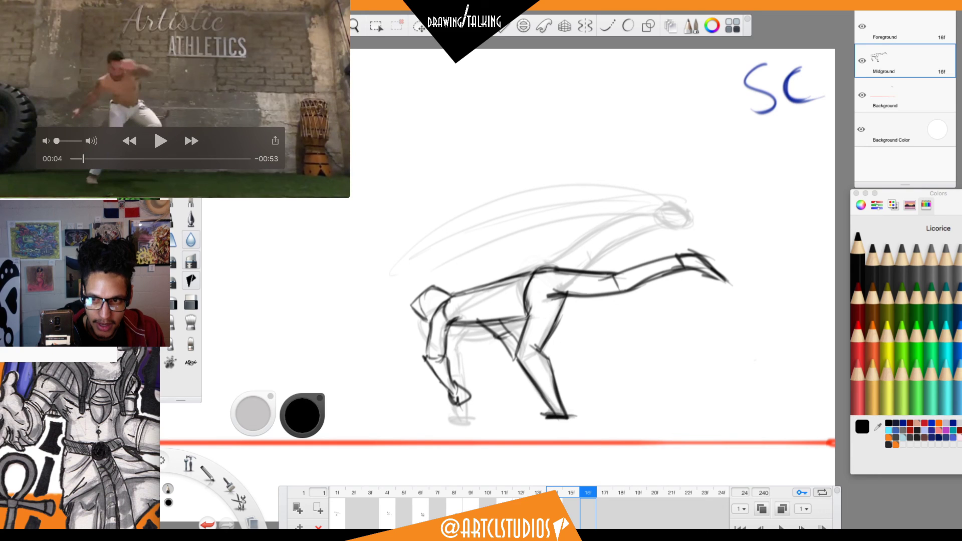
{"action": "key", "text": "Tab"}
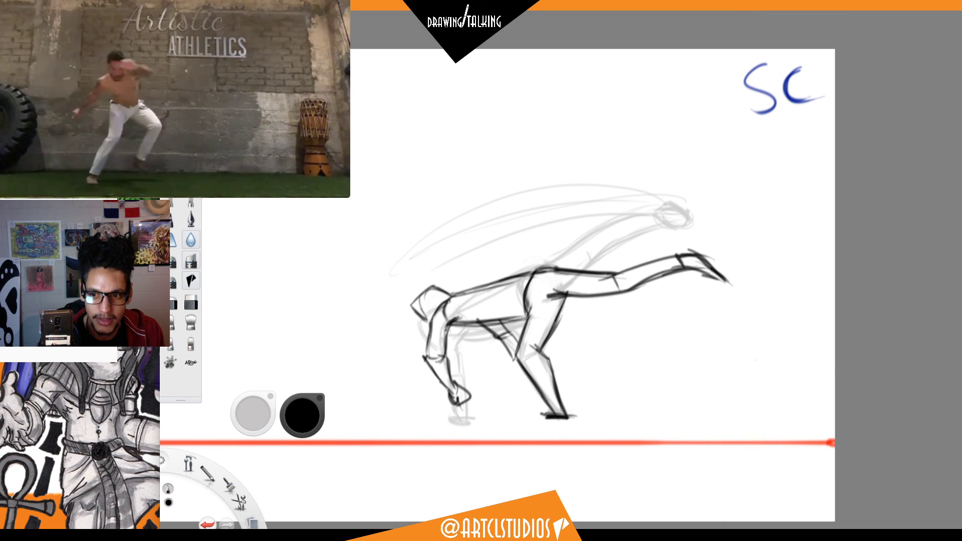
Go to frame 16 and sketch the round hips and the bent kicking leg over the faded previous pose.
{"action": "left_click", "coordinate": [574, 461]}
{"action": "key", "text": "Right"}
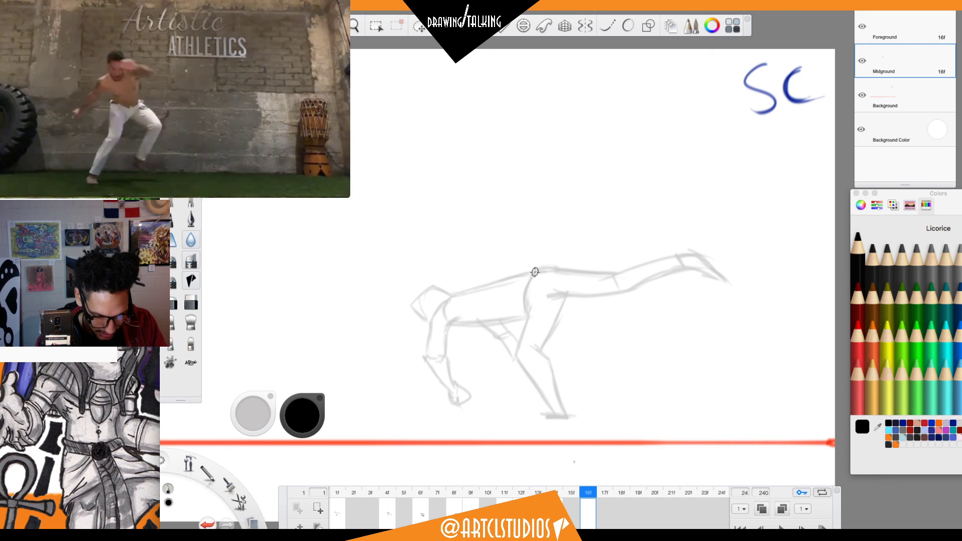
{"action": "mouse_move", "coordinate": [530, 273]}
{"action": "left_mouse_down"}
{"action": "mouse_move", "coordinate": [551, 289]}
{"action": "mouse_move", "coordinate": [551, 280]}
{"action": "mouse_move", "coordinate": [504, 298]}
{"action": "mouse_move", "coordinate": [523, 271]}
{"action": "mouse_move", "coordinate": [602, 315]}
{"action": "mouse_move", "coordinate": [603, 362]}
{"action": "left_mouse_up"}
{"action": "left_click_drag", "start_coordinate": [538, 308], "coordinate": [589, 325]}
{"action": "mouse_move", "coordinate": [549, 283]}
{"action": "left_mouse_down"}
{"action": "mouse_move", "coordinate": [595, 352]}
{"action": "mouse_move", "coordinate": [581, 328]}
{"action": "mouse_move", "coordinate": [587, 399]}
{"action": "left_mouse_up"}
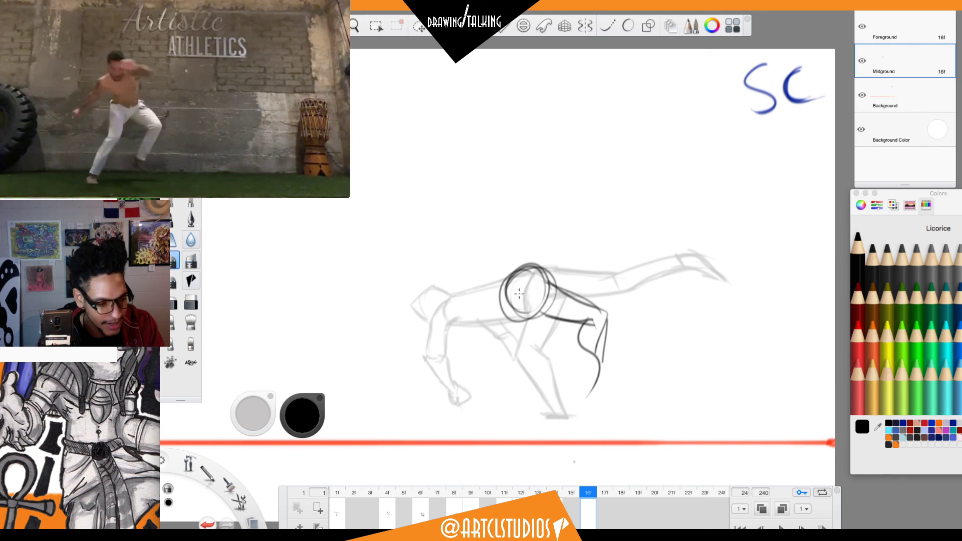
{"action": "left_click_drag", "start_coordinate": [524, 268], "coordinate": [555, 273]}
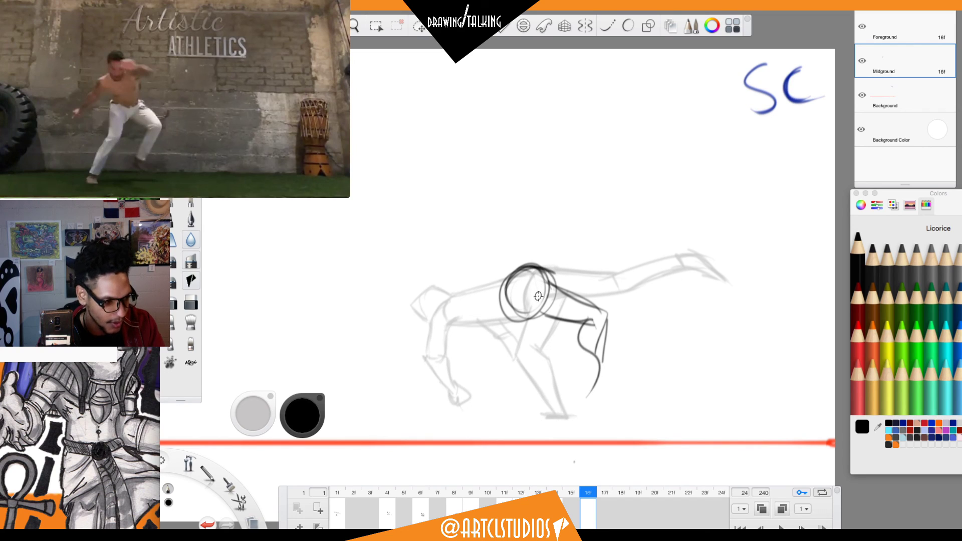
Sketch the supporting thigh tapering down from the hips to the knee.
{"action": "mouse_move", "coordinate": [504, 294]}
{"action": "left_mouse_down"}
{"action": "mouse_move", "coordinate": [527, 344]}
{"action": "mouse_move", "coordinate": [523, 359]}
{"action": "left_mouse_up"}
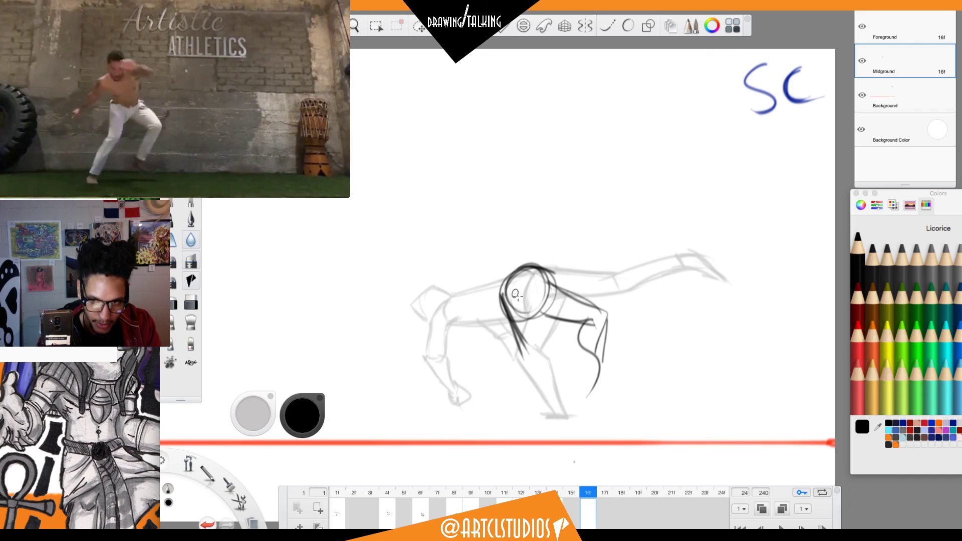
{"action": "mouse_move", "coordinate": [536, 286]}
{"action": "left_mouse_down"}
{"action": "mouse_move", "coordinate": [545, 320]}
{"action": "mouse_move", "coordinate": [530, 328]}
{"action": "mouse_move", "coordinate": [527, 317]}
{"action": "mouse_move", "coordinate": [529, 337]}
{"action": "mouse_move", "coordinate": [546, 330]}
{"action": "mouse_move", "coordinate": [538, 301]}
{"action": "mouse_move", "coordinate": [534, 345]}
{"action": "left_mouse_up"}
{"action": "left_click_drag", "start_coordinate": [539, 309], "coordinate": [532, 353]}
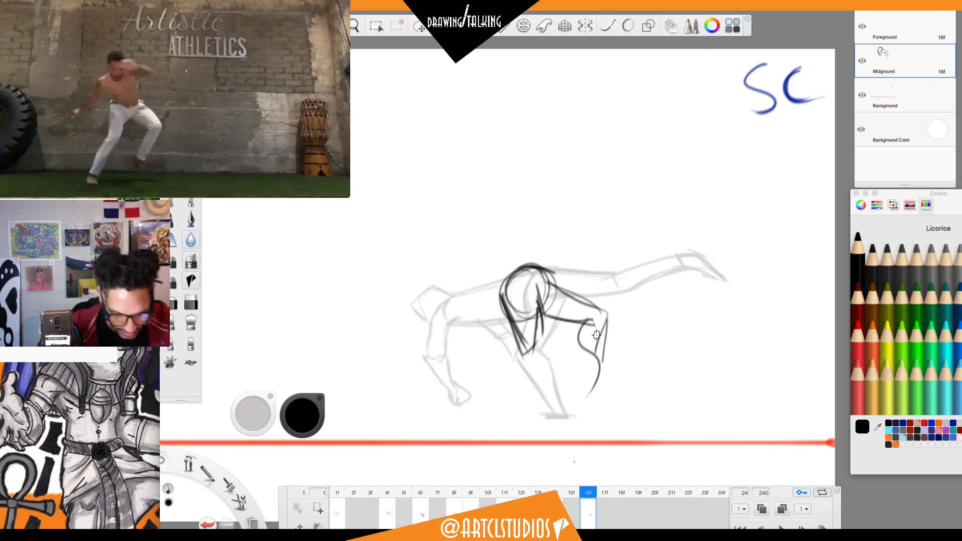
{"action": "key", "text": "s"}
{"action": "left_click_drag", "start_coordinate": [514, 302], "coordinate": [521, 343]}
{"action": "key", "text": "s"}
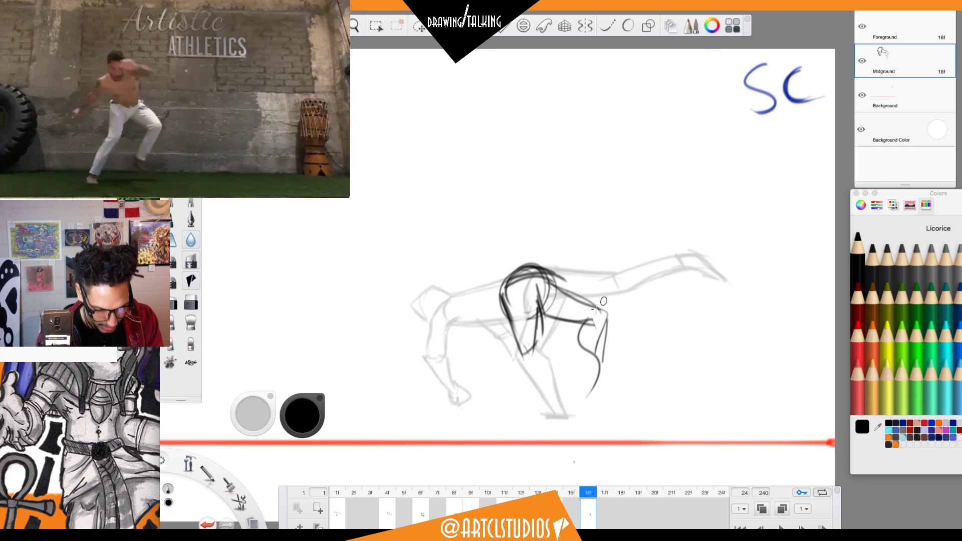
Draw sweeping motion arcs from the previous kicking foot down to the bent leg and erase their upper ends.
{"action": "key", "text": "s"}
{"action": "mouse_move", "coordinate": [548, 265]}
{"action": "left_mouse_down"}
{"action": "mouse_move", "coordinate": [508, 279]}
{"action": "mouse_move", "coordinate": [653, 261]}
{"action": "mouse_move", "coordinate": [679, 339]}
{"action": "left_mouse_up"}
{"action": "key", "text": "s"}
{"action": "left_click_drag", "start_coordinate": [629, 385], "coordinate": [720, 255]}
{"action": "left_click_drag", "start_coordinate": [607, 373], "coordinate": [712, 257]}
{"action": "mouse_move", "coordinate": [582, 400]}
{"action": "left_mouse_down"}
{"action": "mouse_move", "coordinate": [697, 253]}
{"action": "mouse_move", "coordinate": [654, 263]}
{"action": "left_mouse_up"}
{"action": "mouse_move", "coordinate": [616, 387]}
{"action": "left_mouse_down"}
{"action": "mouse_move", "coordinate": [704, 278]}
{"action": "mouse_move", "coordinate": [670, 274]}
{"action": "left_mouse_up"}
{"action": "left_click_drag", "start_coordinate": [669, 273], "coordinate": [605, 388]}
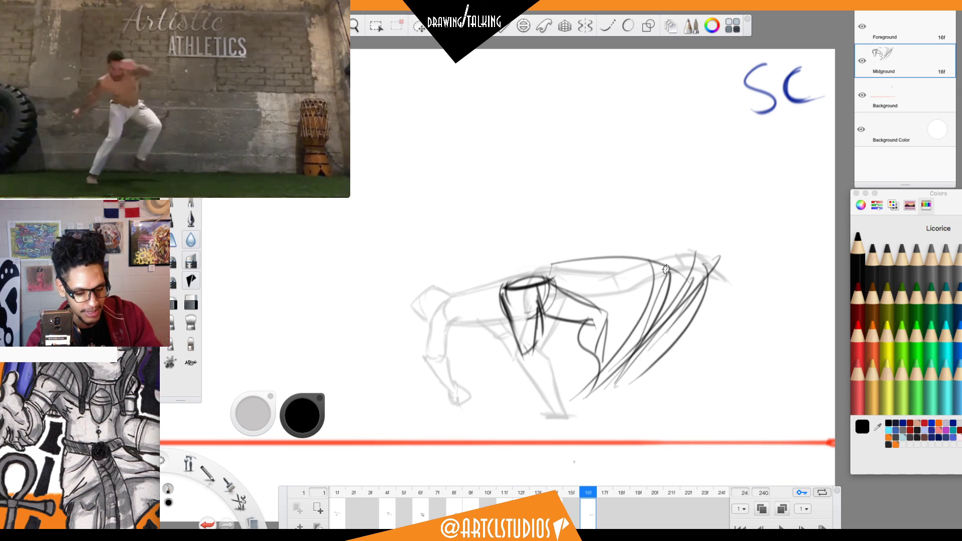
{"action": "key", "text": "e"}
{"action": "left_click_drag", "start_coordinate": [578, 261], "coordinate": [713, 267]}
{"action": "key", "text": "b"}
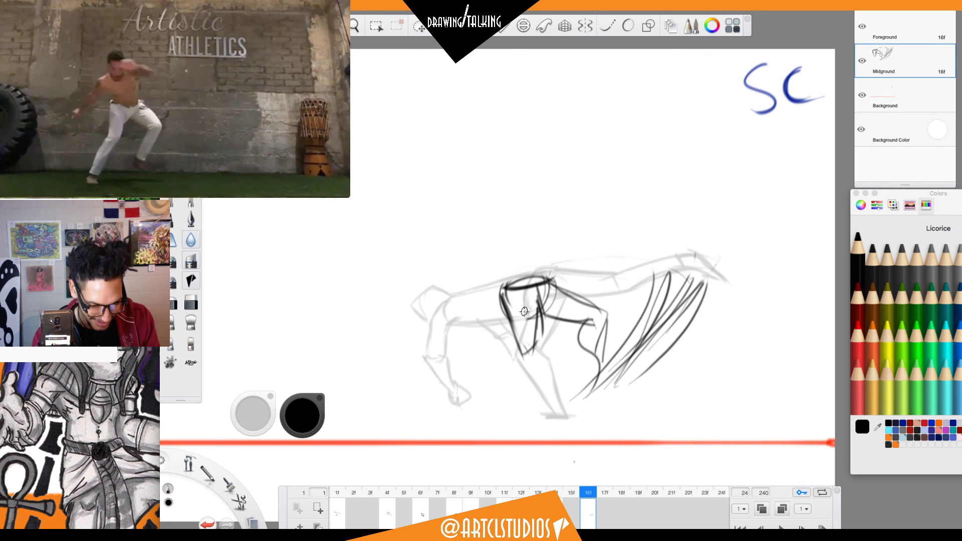
Erase the lower part of the supporting thigh and thin out the waistline.
{"action": "key", "text": "e"}
{"action": "mouse_move", "coordinate": [512, 328]}
{"action": "left_mouse_down"}
{"action": "mouse_move", "coordinate": [534, 362]}
{"action": "mouse_move", "coordinate": [532, 326]}
{"action": "mouse_move", "coordinate": [544, 351]}
{"action": "mouse_move", "coordinate": [550, 300]}
{"action": "left_mouse_up"}
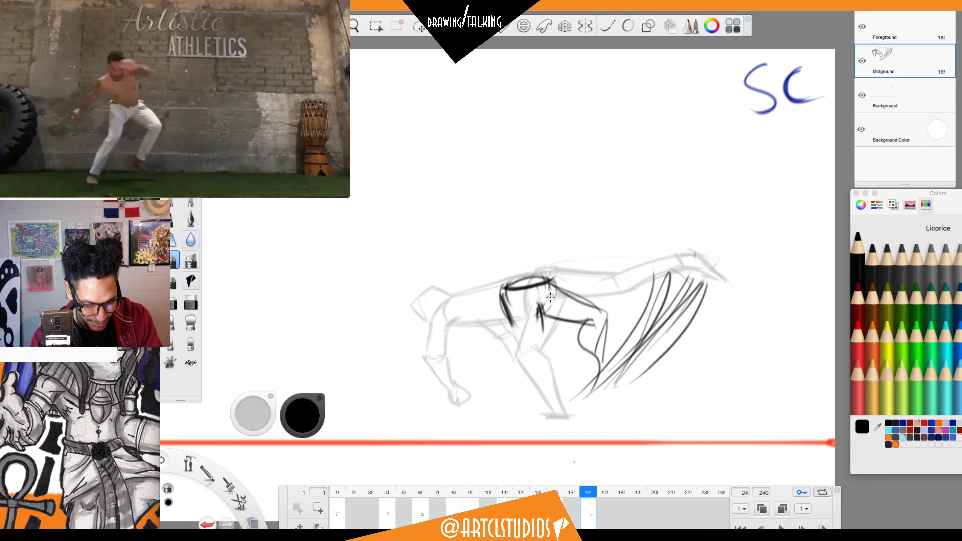
{"action": "mouse_move", "coordinate": [504, 289]}
{"action": "left_mouse_down"}
{"action": "mouse_move", "coordinate": [552, 276]}
{"action": "mouse_move", "coordinate": [503, 287]}
{"action": "left_mouse_up"}
{"action": "key", "text": "e"}
{"action": "key", "text": "b"}
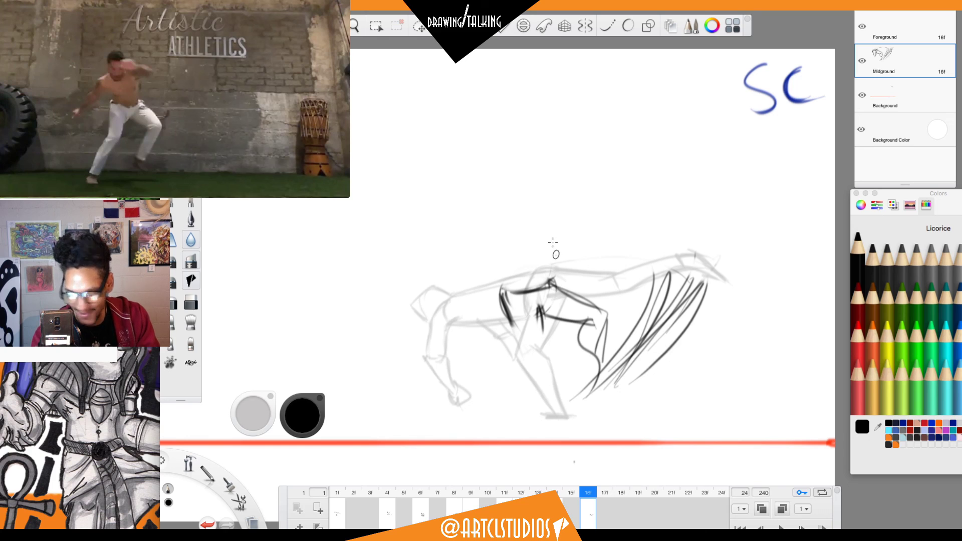
Redraw the waistline and the supporting thigh with bolder lines down to the knee.
{"action": "left_click_drag", "start_coordinate": [505, 292], "coordinate": [553, 278]}
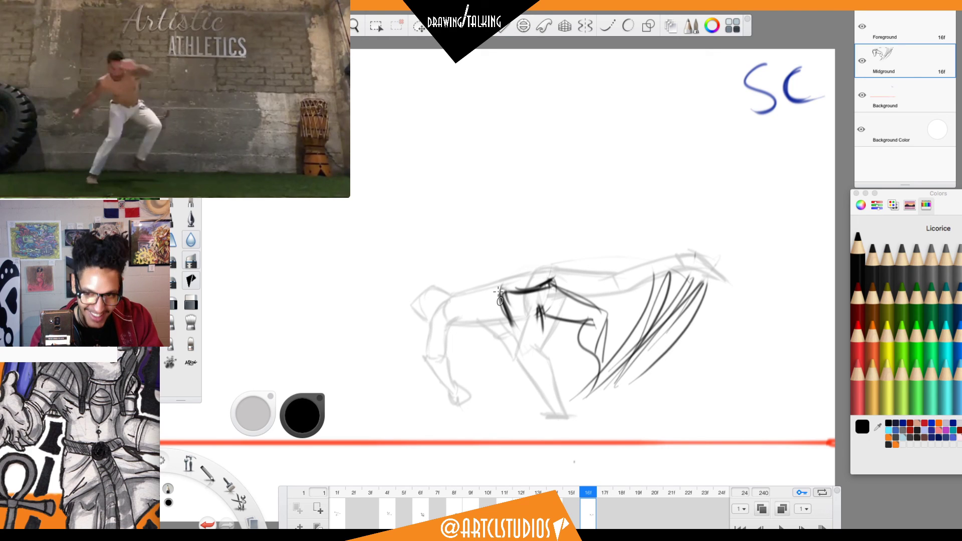
{"action": "left_click_drag", "start_coordinate": [499, 296], "coordinate": [519, 333]}
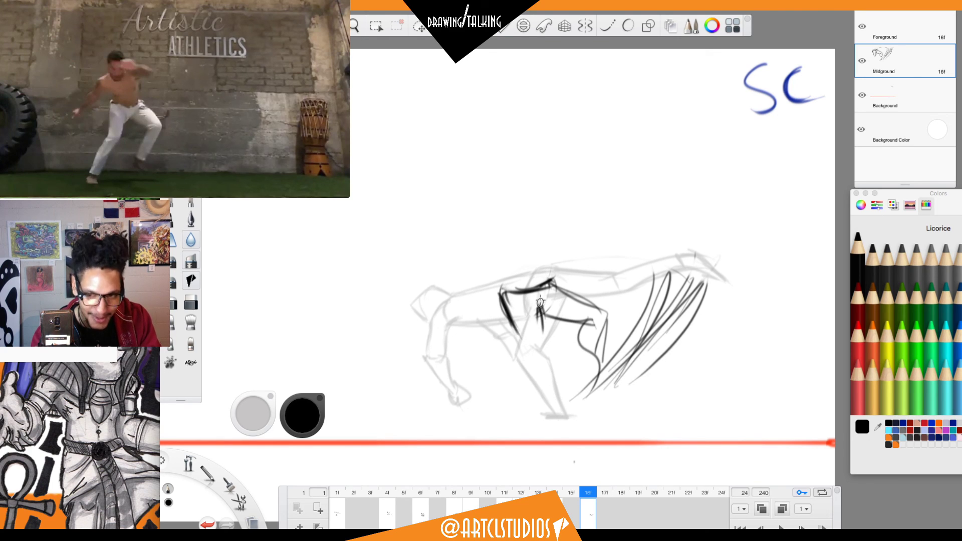
{"action": "key", "text": "s"}
{"action": "mouse_move", "coordinate": [547, 306]}
{"action": "left_mouse_down"}
{"action": "mouse_move", "coordinate": [545, 331]}
{"action": "mouse_move", "coordinate": [544, 312]}
{"action": "mouse_move", "coordinate": [541, 324]}
{"action": "mouse_move", "coordinate": [568, 322]}
{"action": "left_mouse_up"}
{"action": "key", "text": "s"}
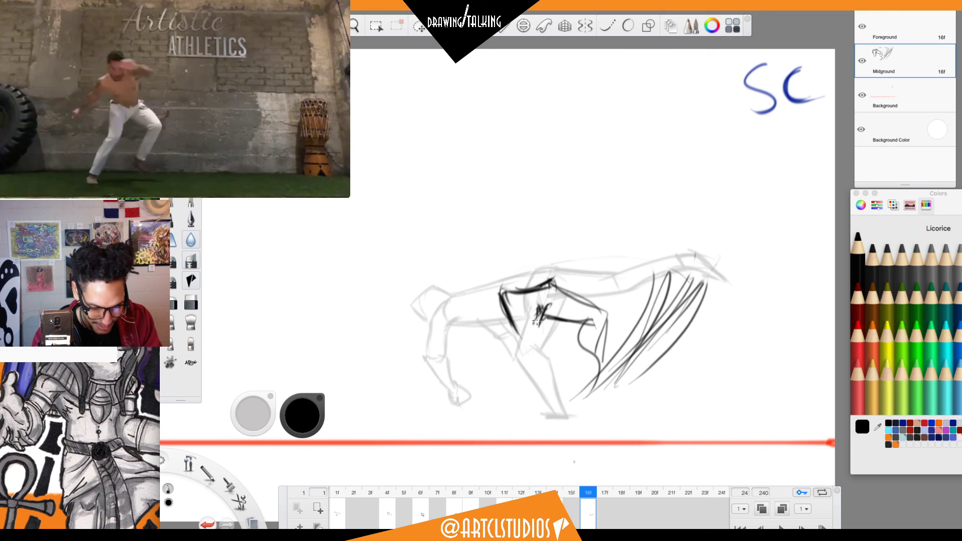
{"action": "mouse_move", "coordinate": [518, 303]}
{"action": "left_mouse_down"}
{"action": "mouse_move", "coordinate": [531, 346]}
{"action": "mouse_move", "coordinate": [539, 319]}
{"action": "mouse_move", "coordinate": [536, 347]}
{"action": "left_mouse_up"}
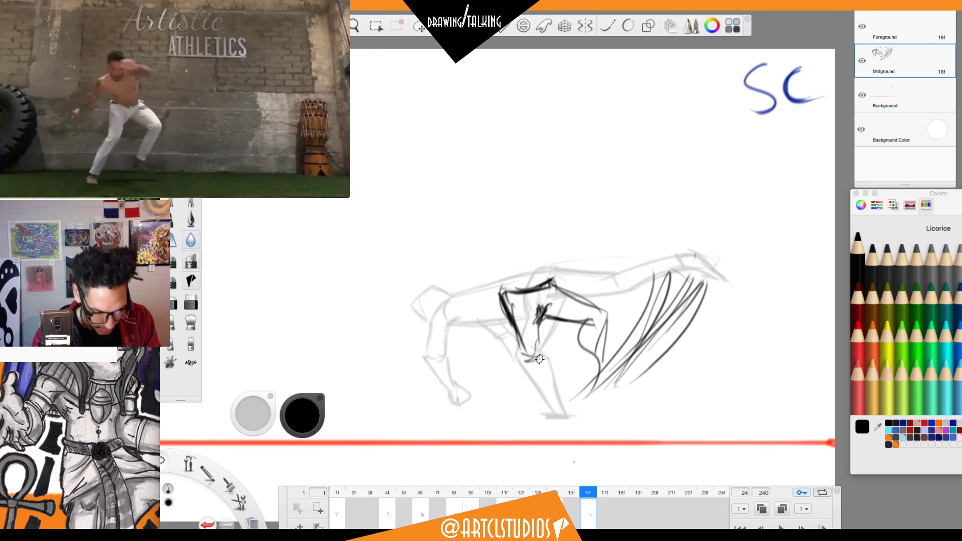
Sketch the supporting lower leg slanting from the knee down to the ankle.
{"action": "left_click_drag", "start_coordinate": [542, 356], "coordinate": [517, 402]}
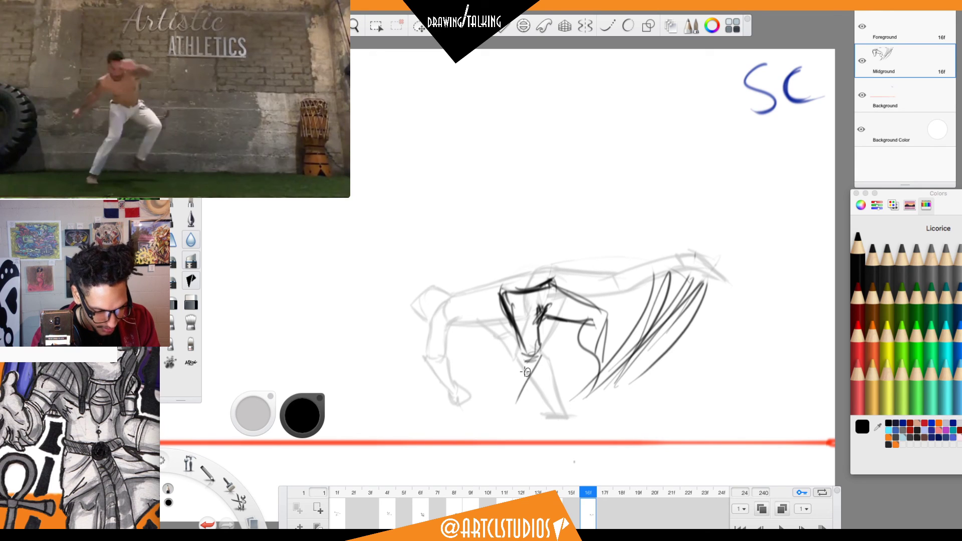
{"action": "left_click_drag", "start_coordinate": [520, 359], "coordinate": [507, 407]}
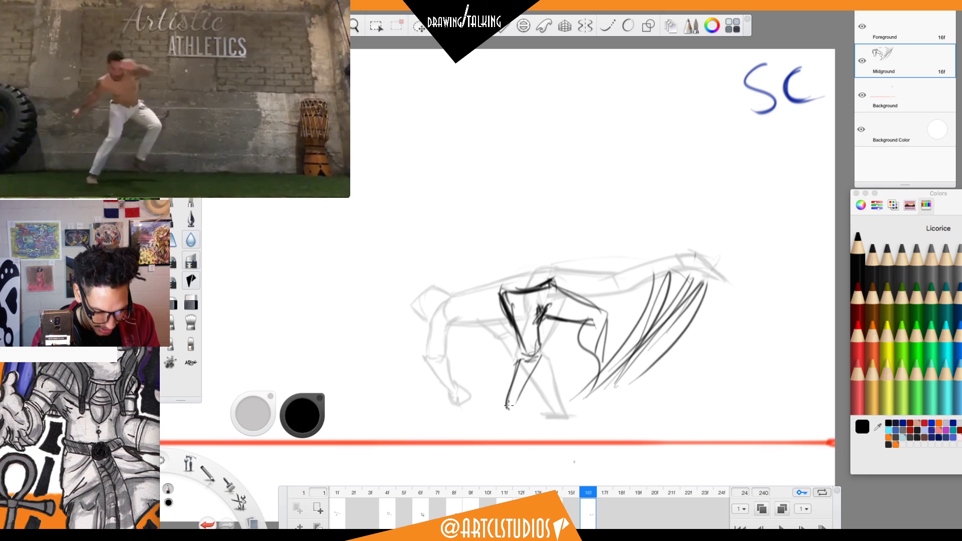
{"action": "mouse_move", "coordinate": [539, 360]}
{"action": "left_mouse_down"}
{"action": "mouse_move", "coordinate": [510, 404]}
{"action": "mouse_move", "coordinate": [514, 396]}
{"action": "left_mouse_up"}
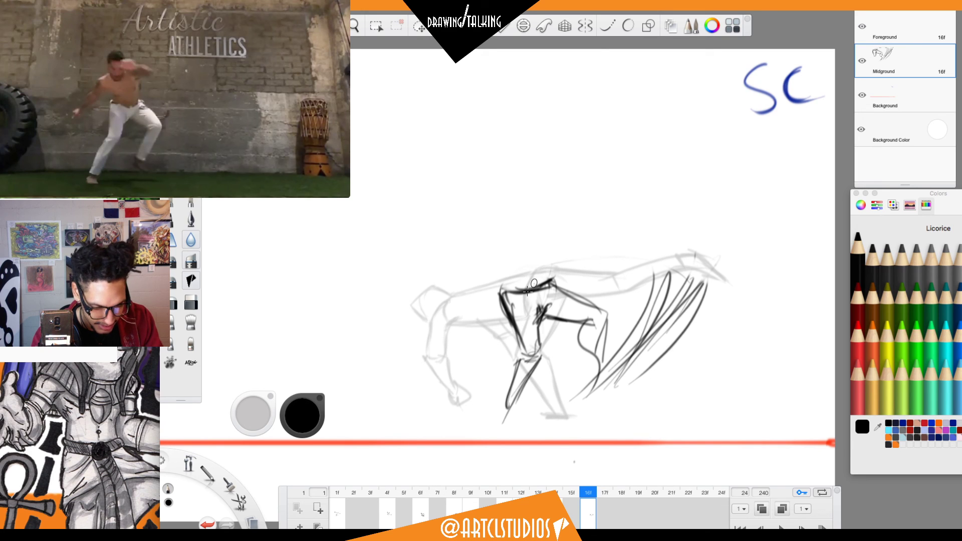
Clean up the hip and thigh contours of the supporting leg and sketch its planted foot.
{"action": "left_click_drag", "start_coordinate": [507, 288], "coordinate": [522, 347]}
{"action": "mouse_move", "coordinate": [501, 283]}
{"action": "left_mouse_down"}
{"action": "mouse_move", "coordinate": [504, 316]}
{"action": "mouse_move", "coordinate": [536, 323]}
{"action": "mouse_move", "coordinate": [549, 306]}
{"action": "mouse_move", "coordinate": [538, 329]}
{"action": "mouse_move", "coordinate": [552, 300]}
{"action": "left_mouse_up"}
{"action": "key", "text": "e"}
{"action": "key", "text": "b"}
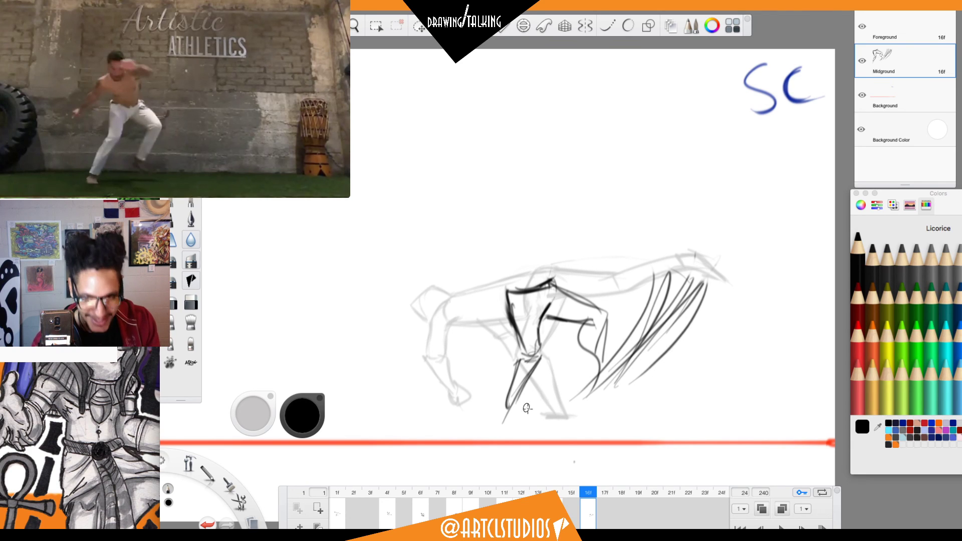
{"action": "mouse_move", "coordinate": [508, 420]}
{"action": "left_mouse_down"}
{"action": "mouse_move", "coordinate": [522, 416]}
{"action": "mouse_move", "coordinate": [503, 412]}
{"action": "mouse_move", "coordinate": [519, 417]}
{"action": "mouse_move", "coordinate": [541, 350]}
{"action": "mouse_move", "coordinate": [507, 411]}
{"action": "left_mouse_up"}
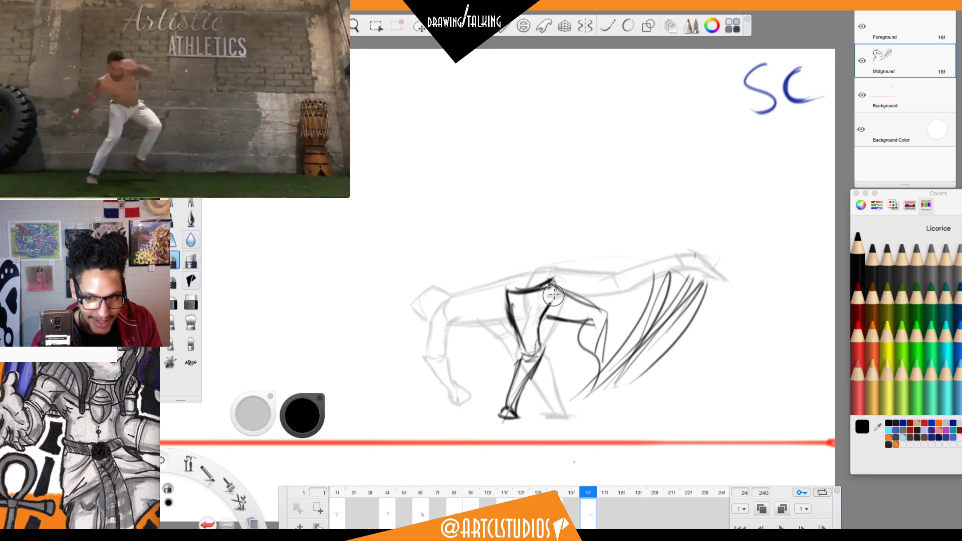
Sketch the raised torso with its front shoulder above the waistline and add an oval head.
{"action": "mouse_move", "coordinate": [510, 295]}
{"action": "left_mouse_down"}
{"action": "mouse_move", "coordinate": [498, 269]}
{"action": "mouse_move", "coordinate": [550, 279]}
{"action": "mouse_move", "coordinate": [525, 236]}
{"action": "left_mouse_up"}
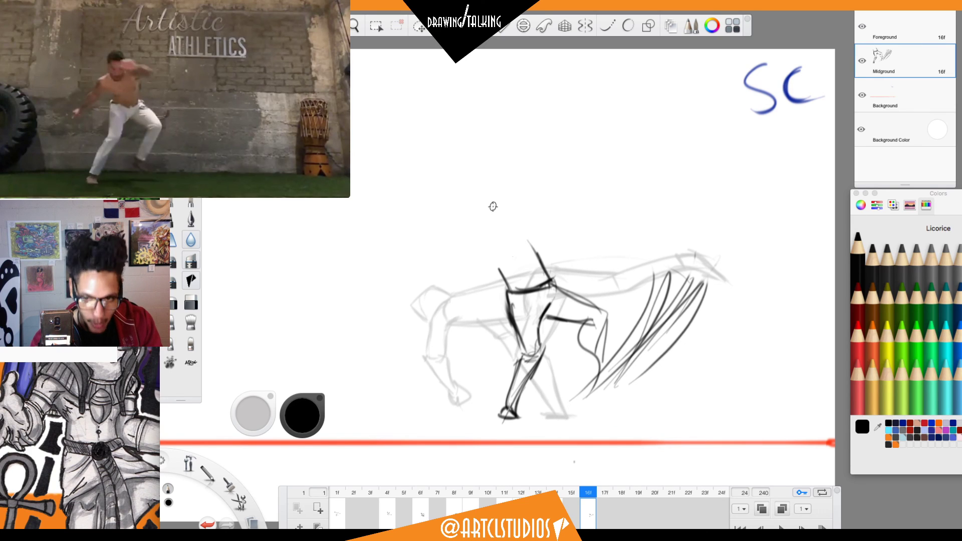
{"action": "mouse_move", "coordinate": [506, 288]}
{"action": "left_mouse_down"}
{"action": "mouse_move", "coordinate": [502, 247]}
{"action": "mouse_move", "coordinate": [515, 244]}
{"action": "mouse_move", "coordinate": [509, 290]}
{"action": "left_mouse_up"}
{"action": "left_click_drag", "start_coordinate": [482, 261], "coordinate": [508, 291]}
{"action": "left_click_drag", "start_coordinate": [535, 245], "coordinate": [547, 279]}
{"action": "mouse_move", "coordinate": [499, 213]}
{"action": "left_mouse_down"}
{"action": "mouse_move", "coordinate": [511, 244]}
{"action": "mouse_move", "coordinate": [503, 208]}
{"action": "mouse_move", "coordinate": [520, 247]}
{"action": "mouse_move", "coordinate": [498, 208]}
{"action": "mouse_move", "coordinate": [518, 246]}
{"action": "mouse_move", "coordinate": [507, 260]}
{"action": "mouse_move", "coordinate": [517, 252]}
{"action": "mouse_move", "coordinate": [501, 255]}
{"action": "mouse_move", "coordinate": [514, 255]}
{"action": "mouse_move", "coordinate": [506, 257]}
{"action": "mouse_move", "coordinate": [517, 238]}
{"action": "mouse_move", "coordinate": [511, 208]}
{"action": "mouse_move", "coordinate": [489, 218]}
{"action": "mouse_move", "coordinate": [486, 253]}
{"action": "left_mouse_up"}
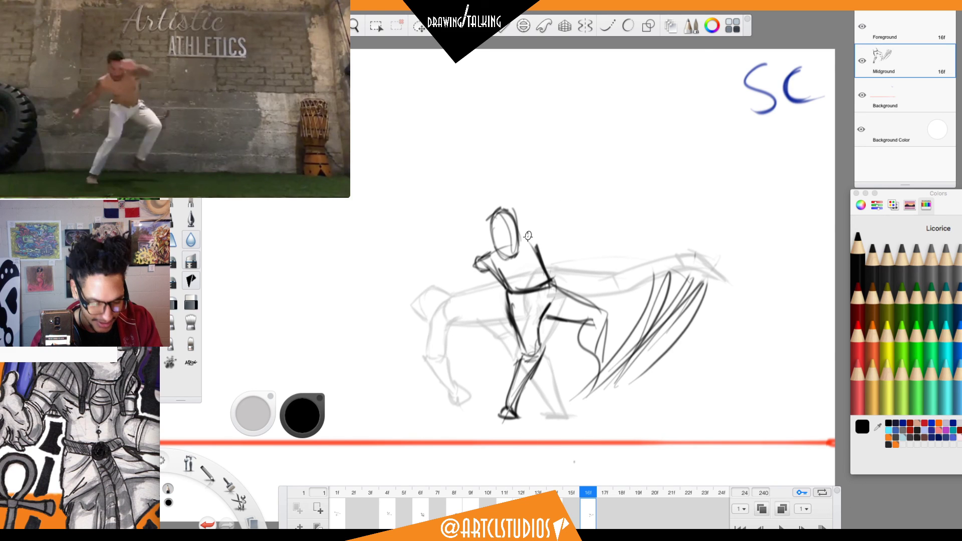
{"action": "left_click_drag", "start_coordinate": [519, 232], "coordinate": [517, 222]}
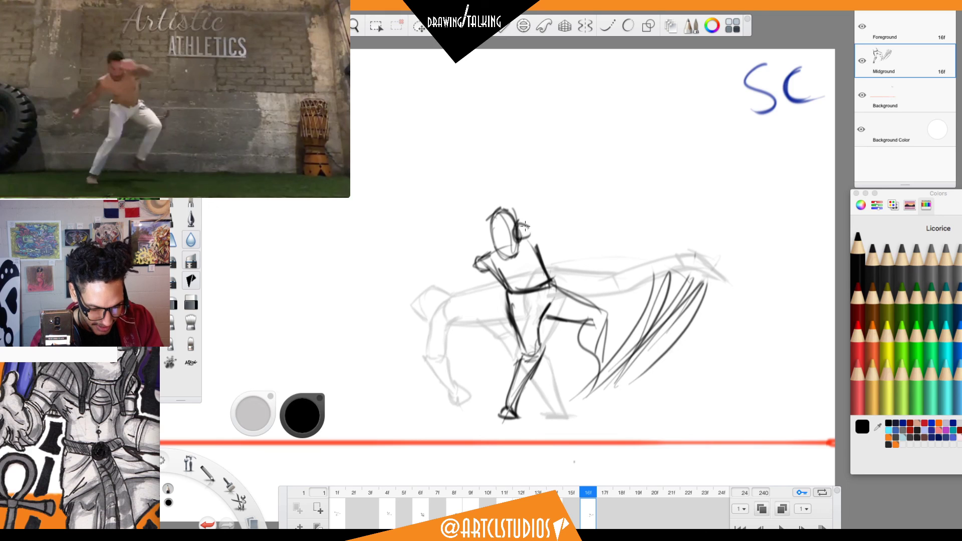
Sketch the bent rear arm beside the head and add the chest line across the torso.
{"action": "left_click_drag", "start_coordinate": [534, 229], "coordinate": [558, 230]}
{"action": "left_click_drag", "start_coordinate": [503, 249], "coordinate": [485, 219]}
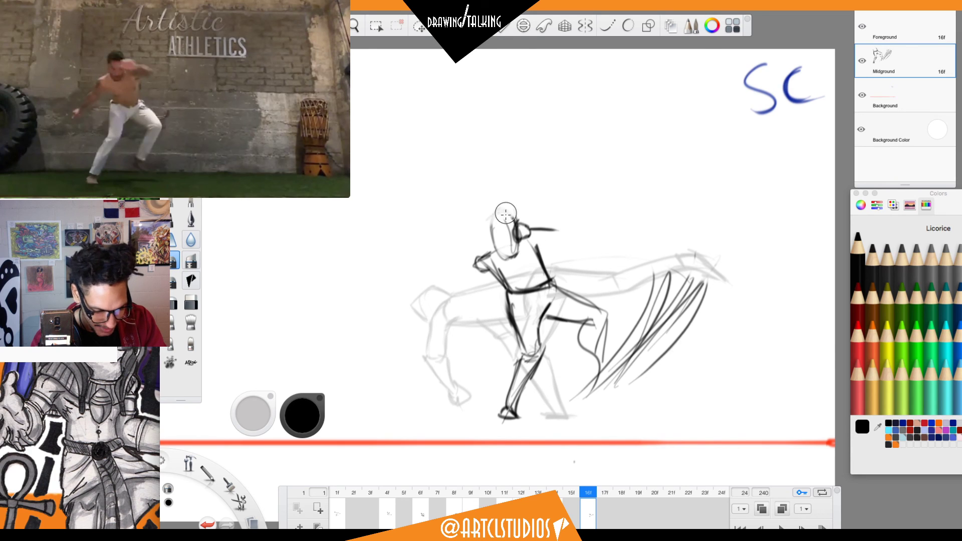
{"action": "mouse_move", "coordinate": [495, 251]}
{"action": "left_mouse_down"}
{"action": "mouse_move", "coordinate": [549, 246]}
{"action": "mouse_move", "coordinate": [562, 231]}
{"action": "left_mouse_up"}
{"action": "left_click_drag", "start_coordinate": [506, 275], "coordinate": [534, 254]}
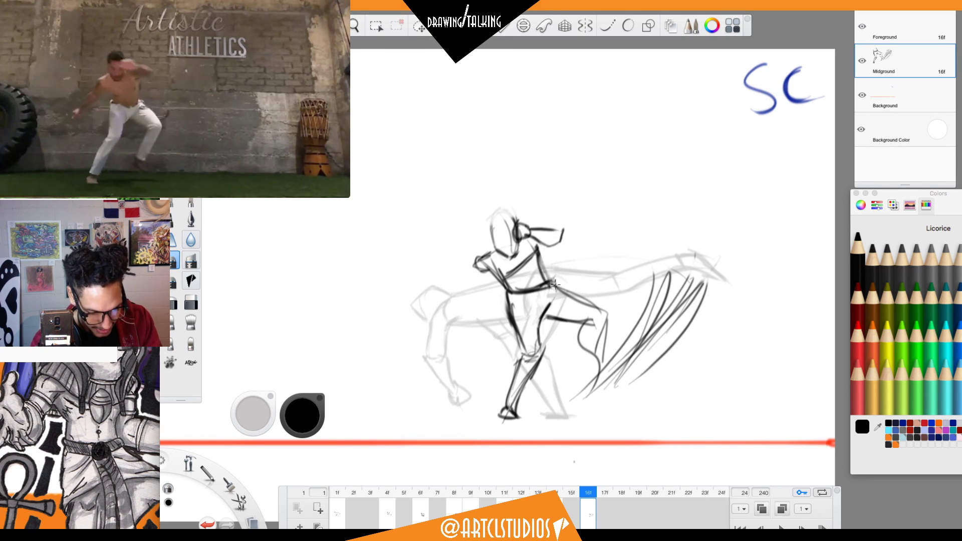
Sketch the front arm reaching down from the shoulder, undoing the unwanted strokes, and darken the head outline.
{"action": "mouse_move", "coordinate": [476, 270]}
{"action": "left_mouse_down"}
{"action": "mouse_move", "coordinate": [467, 291]}
{"action": "mouse_move", "coordinate": [487, 277]}
{"action": "mouse_move", "coordinate": [461, 289]}
{"action": "mouse_move", "coordinate": [473, 295]}
{"action": "mouse_move", "coordinate": [444, 323]}
{"action": "mouse_move", "coordinate": [464, 293]}
{"action": "mouse_move", "coordinate": [439, 326]}
{"action": "mouse_move", "coordinate": [473, 291]}
{"action": "mouse_move", "coordinate": [452, 292]}
{"action": "mouse_move", "coordinate": [439, 325]}
{"action": "mouse_move", "coordinate": [469, 283]}
{"action": "left_mouse_up"}
{"action": "key", "text": "super+z"}
{"action": "key", "text": "super+z"}
{"action": "key", "text": "super+z"}
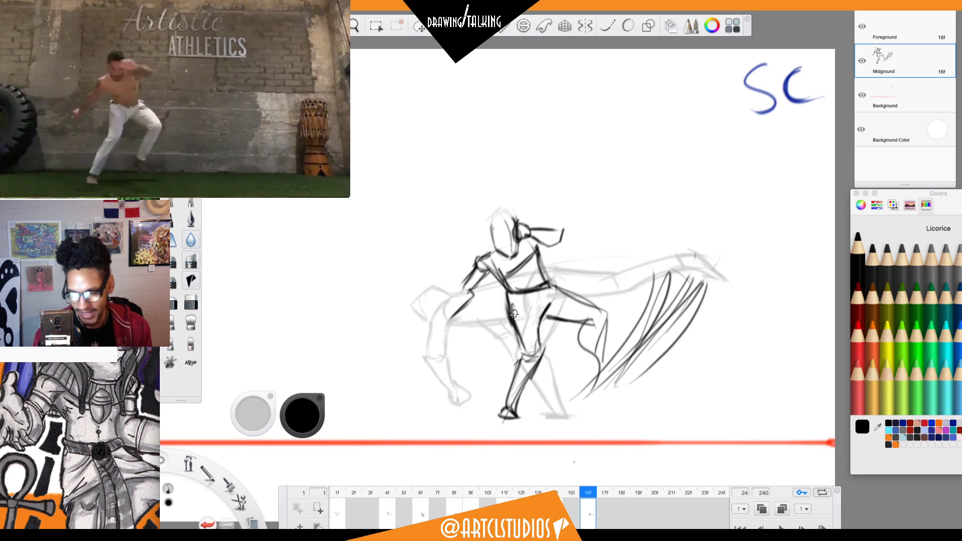
{"action": "left_click_drag", "start_coordinate": [462, 291], "coordinate": [454, 314]}
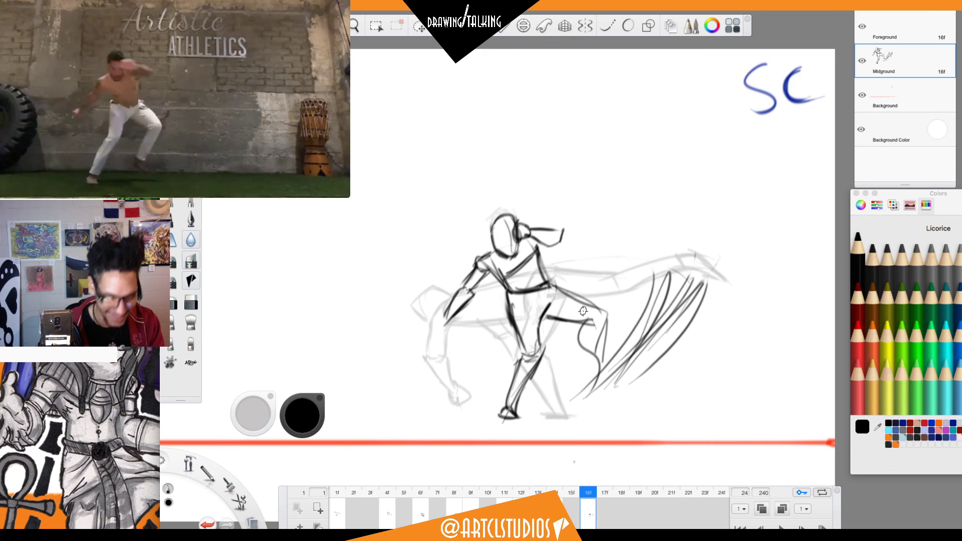
Refine the outlines of the front forearm, the planted foot and the kicking leg's shin.
{"action": "key", "text": "e"}
{"action": "mouse_move", "coordinate": [453, 318]}
{"action": "left_mouse_down"}
{"action": "mouse_move", "coordinate": [437, 330]}
{"action": "mouse_move", "coordinate": [473, 291]}
{"action": "mouse_move", "coordinate": [472, 301]}
{"action": "left_mouse_up"}
{"action": "key", "text": "b"}
{"action": "key", "text": "e"}
{"action": "key", "text": "b"}
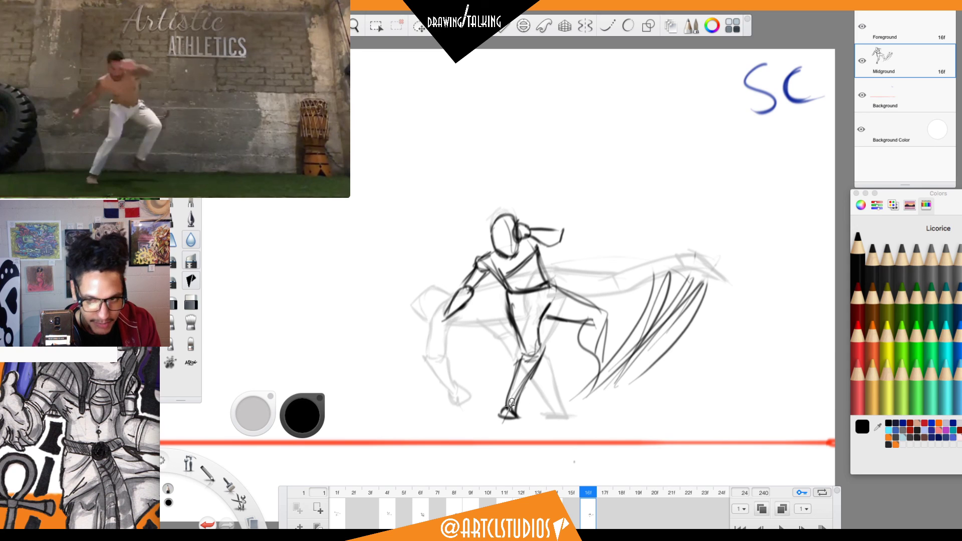
{"action": "left_click_drag", "start_coordinate": [518, 422], "coordinate": [521, 420]}
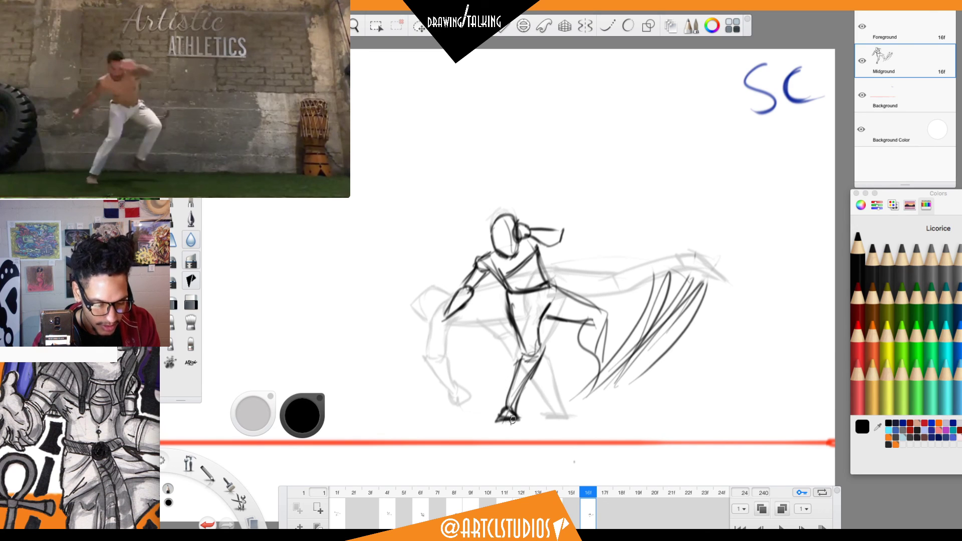
{"action": "mouse_move", "coordinate": [591, 323]}
{"action": "left_mouse_down"}
{"action": "mouse_move", "coordinate": [595, 362]}
{"action": "mouse_move", "coordinate": [600, 337]}
{"action": "mouse_move", "coordinate": [592, 380]}
{"action": "mouse_move", "coordinate": [605, 326]}
{"action": "left_mouse_up"}
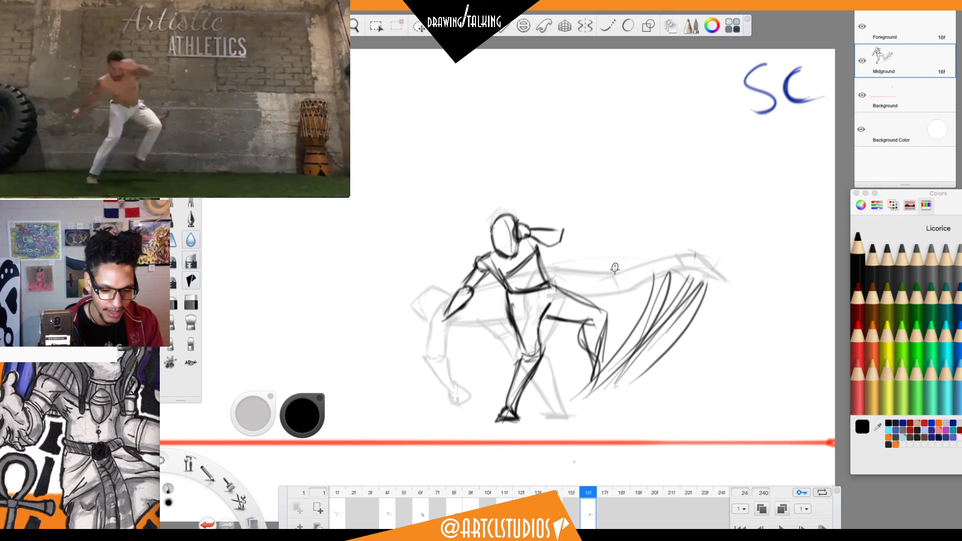
Lasso the head, arms and torso, shift and tilt them over the hips, and deselect.
{"action": "key", "text": "l"}
{"action": "mouse_move", "coordinate": [547, 189]}
{"action": "left_mouse_down"}
{"action": "mouse_move", "coordinate": [399, 301]}
{"action": "mouse_move", "coordinate": [538, 299]}
{"action": "mouse_move", "coordinate": [590, 248]}
{"action": "mouse_move", "coordinate": [557, 206]}
{"action": "left_mouse_up"}
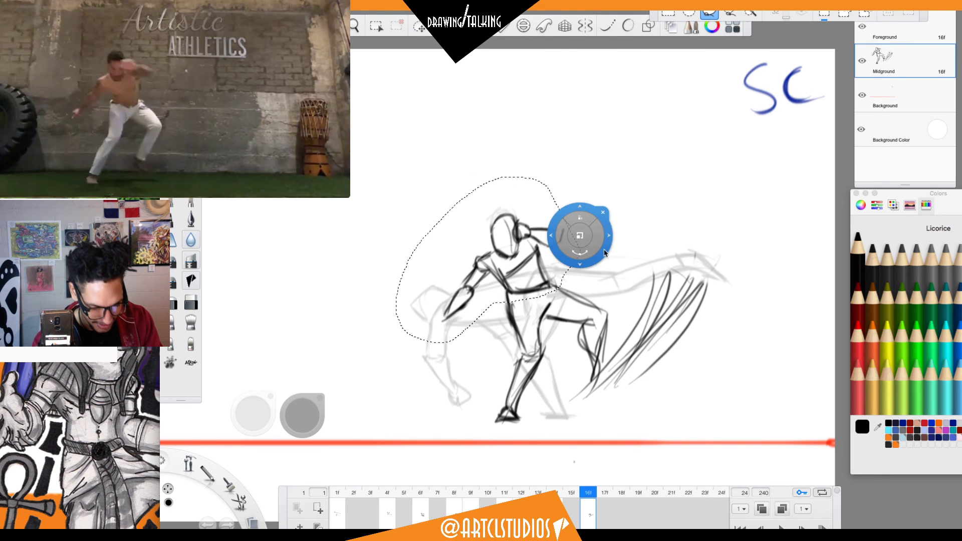
{"action": "mouse_move", "coordinate": [601, 239]}
{"action": "left_mouse_down"}
{"action": "mouse_move", "coordinate": [627, 253]}
{"action": "mouse_move", "coordinate": [648, 251]}
{"action": "left_mouse_up"}
{"action": "key", "text": "super+d"}
{"action": "key", "text": "b"}
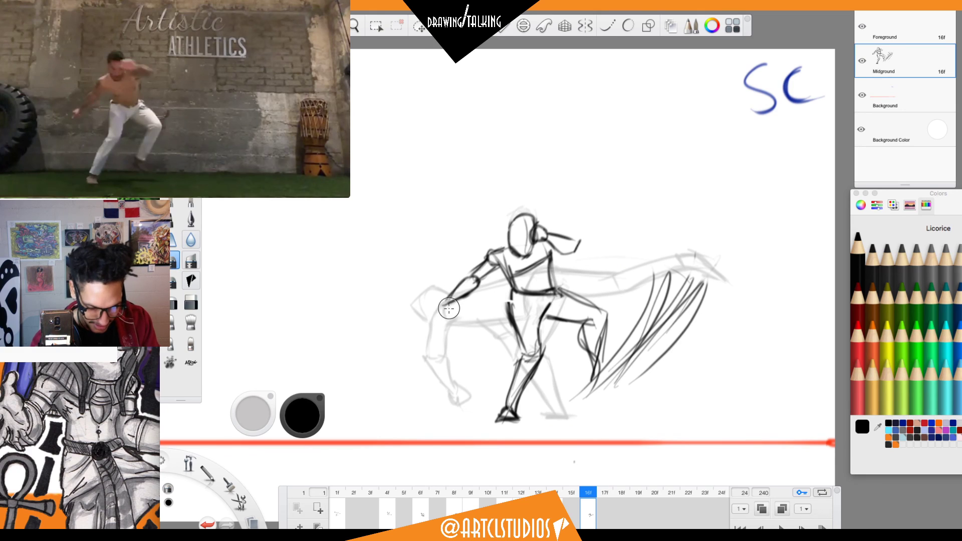
Draw the front hand at the end of the forearm and darken the kicking leg's thigh.
{"action": "mouse_move", "coordinate": [448, 304]}
{"action": "left_mouse_down"}
{"action": "mouse_move", "coordinate": [432, 321]}
{"action": "mouse_move", "coordinate": [447, 310]}
{"action": "left_mouse_up"}
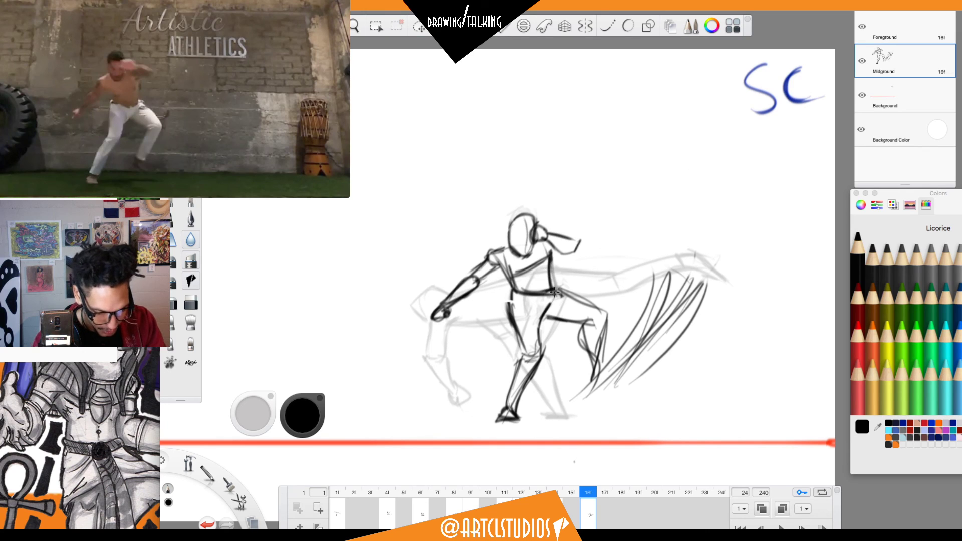
{"action": "left_click_drag", "start_coordinate": [556, 287], "coordinate": [599, 312]}
{"action": "key", "text": "s"}
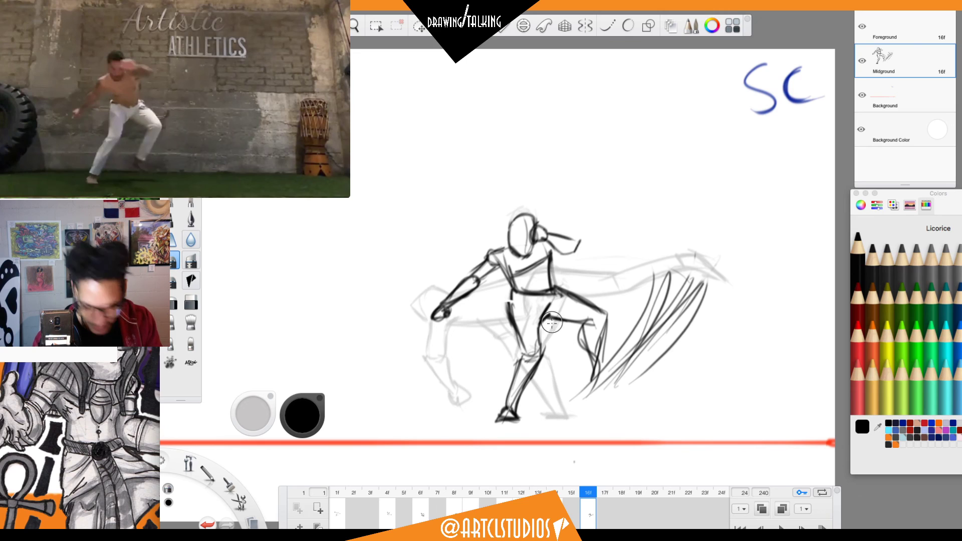
{"action": "key", "text": "s"}
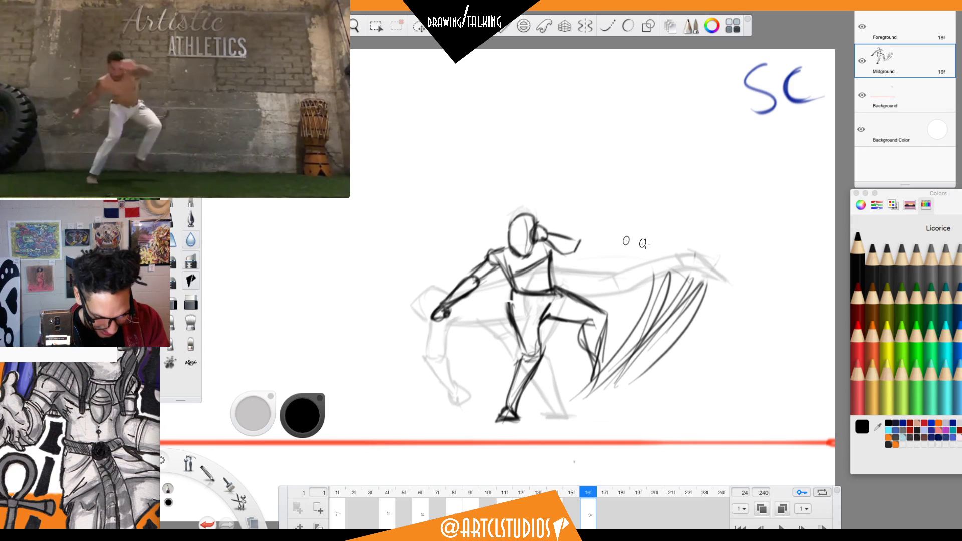
Step back from frame 16 through the earlier kick frames to review the motion.
{"action": "key", "text": "Left"}
{"action": "key", "text": "Left"}
{"action": "key", "text": "Left"}
{"action": "key", "text": "Left"}
{"action": "key", "text": "Left"}
{"action": "key", "text": "Left"}
{"action": "key", "text": "Left"}
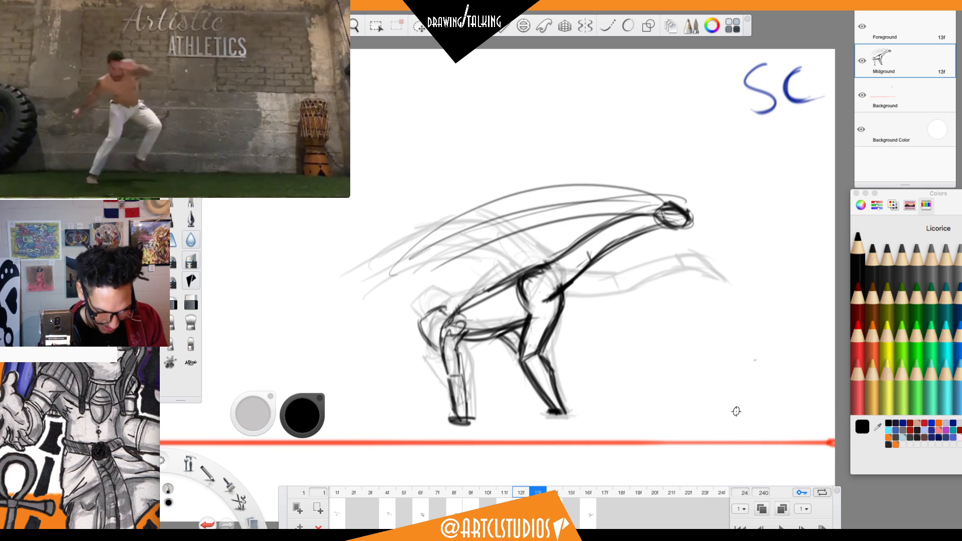
Play back the kick animation and add curved motion lines trailing the kicking leg on frame 16.
{"action": "key", "text": "space"}
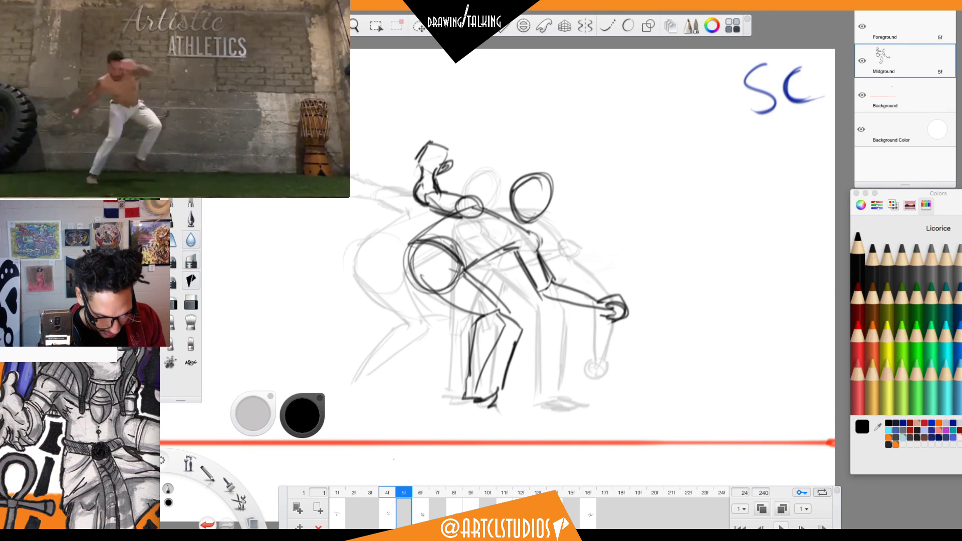
{"action": "key", "text": "space"}
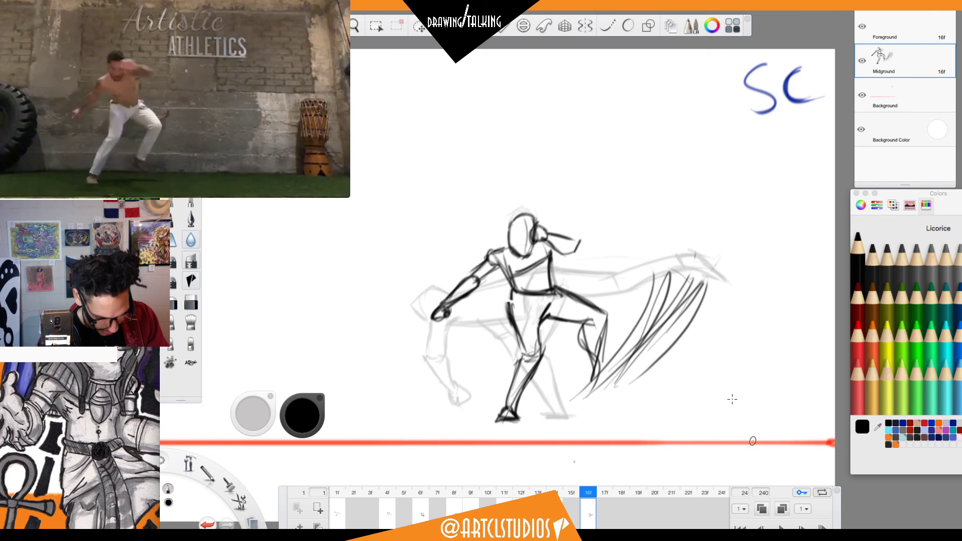
{"action": "left_click_drag", "start_coordinate": [661, 310], "coordinate": [639, 250]}
{"action": "left_click_drag", "start_coordinate": [656, 293], "coordinate": [623, 223]}
{"action": "left_click_drag", "start_coordinate": [691, 301], "coordinate": [647, 234]}
{"action": "mouse_move", "coordinate": [693, 306]}
{"action": "left_mouse_down"}
{"action": "mouse_move", "coordinate": [665, 235]}
{"action": "mouse_move", "coordinate": [646, 304]}
{"action": "left_mouse_up"}
{"action": "left_click_drag", "start_coordinate": [647, 250], "coordinate": [619, 356]}
{"action": "left_click_drag", "start_coordinate": [631, 226], "coordinate": [647, 353]}
{"action": "mouse_move", "coordinate": [674, 248]}
{"action": "left_mouse_down"}
{"action": "mouse_move", "coordinate": [694, 301]}
{"action": "mouse_move", "coordinate": [657, 357]}
{"action": "left_mouse_up"}
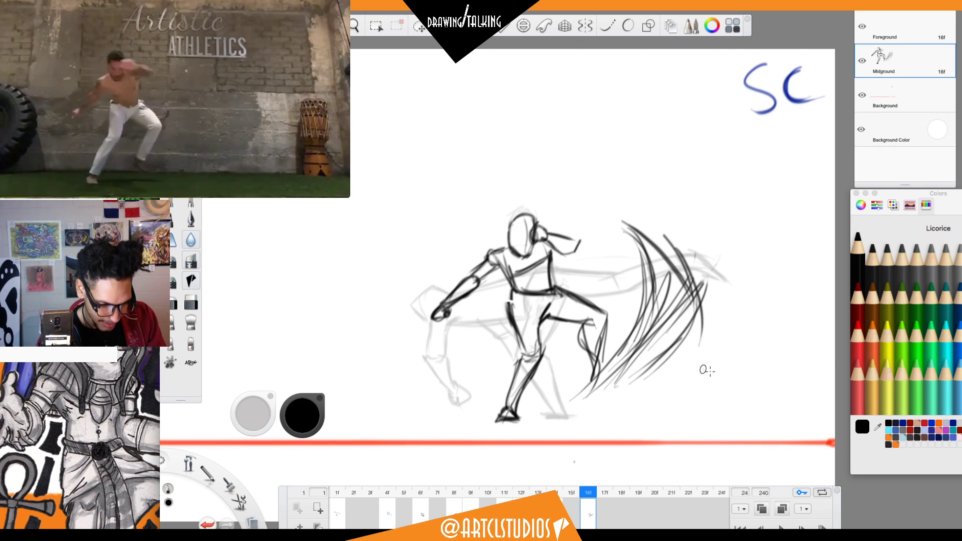
On frame 14, draw sweeping motion lines curving down onto the extended kicking foot.
{"action": "key", "text": "comma"}
{"action": "key", "text": "comma"}
{"action": "key", "text": "comma"}
{"action": "key", "text": "comma"}
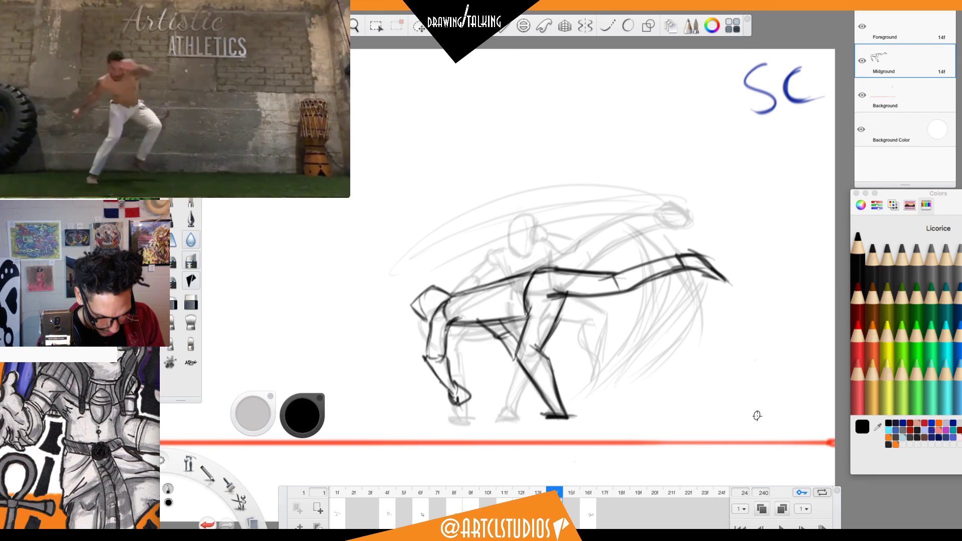
{"action": "key", "text": "period"}
{"action": "key", "text": "period"}
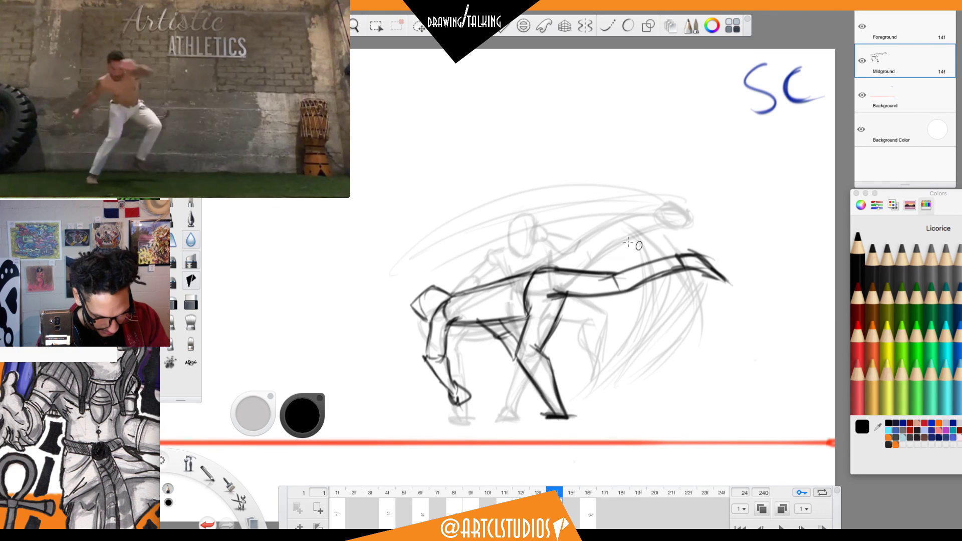
{"action": "left_click_drag", "start_coordinate": [608, 226], "coordinate": [689, 297]}
{"action": "mouse_move", "coordinate": [631, 195]}
{"action": "left_mouse_down"}
{"action": "mouse_move", "coordinate": [659, 213]}
{"action": "mouse_move", "coordinate": [708, 301]}
{"action": "left_mouse_up"}
{"action": "mouse_move", "coordinate": [664, 205]}
{"action": "left_mouse_down"}
{"action": "mouse_move", "coordinate": [685, 235]}
{"action": "mouse_move", "coordinate": [724, 306]}
{"action": "left_mouse_up"}
{"action": "mouse_move", "coordinate": [646, 192]}
{"action": "left_mouse_down"}
{"action": "mouse_move", "coordinate": [704, 281]}
{"action": "mouse_move", "coordinate": [707, 313]}
{"action": "left_mouse_up"}
{"action": "left_click_drag", "start_coordinate": [590, 212], "coordinate": [683, 267]}
{"action": "left_click_drag", "start_coordinate": [575, 185], "coordinate": [686, 251]}
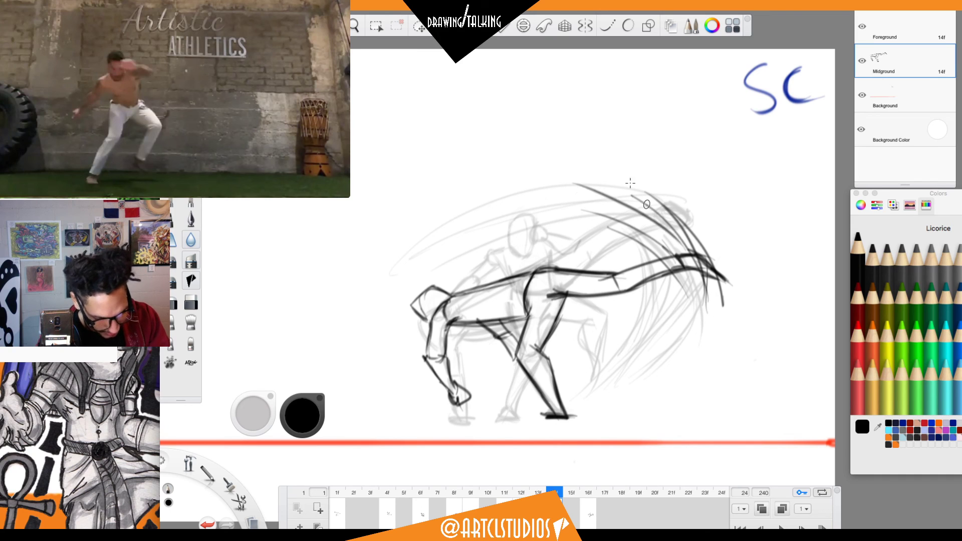
{"action": "left_click_drag", "start_coordinate": [630, 173], "coordinate": [723, 303]}
{"action": "left_click_drag", "start_coordinate": [664, 189], "coordinate": [696, 250]}
{"action": "left_click_drag", "start_coordinate": [615, 210], "coordinate": [663, 254]}
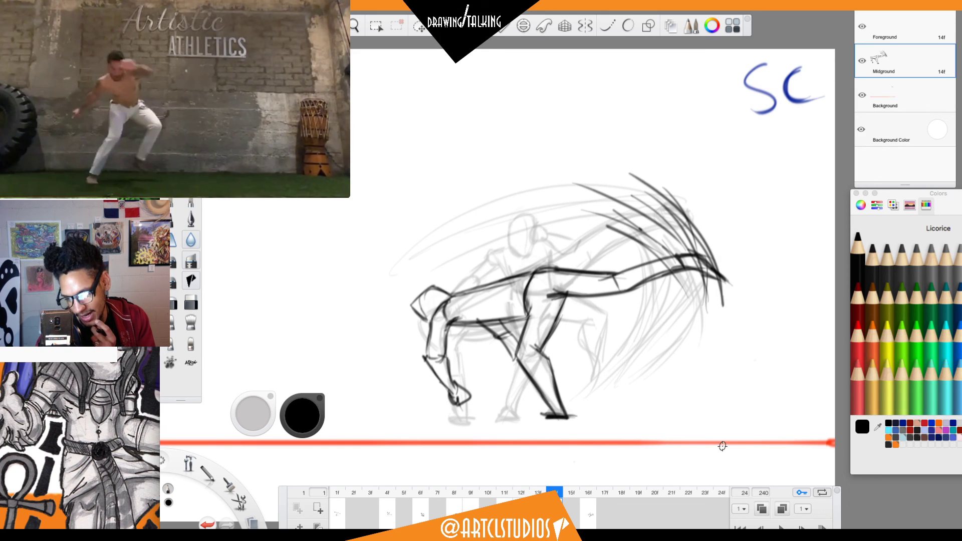
{"action": "left_click_drag", "start_coordinate": [638, 232], "coordinate": [712, 283]}
{"action": "left_click_drag", "start_coordinate": [615, 221], "coordinate": [694, 285]}
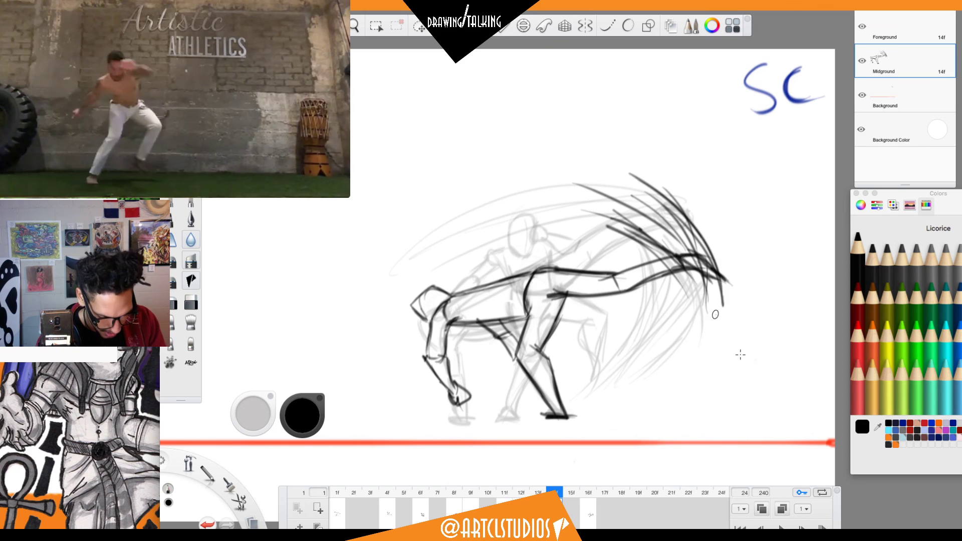
Start a new in-between drawing on frame 15 with a small mark for the planted foot.
{"action": "key", "text": "Right"}
{"action": "key", "text": "Right"}
{"action": "key", "text": "Left"}
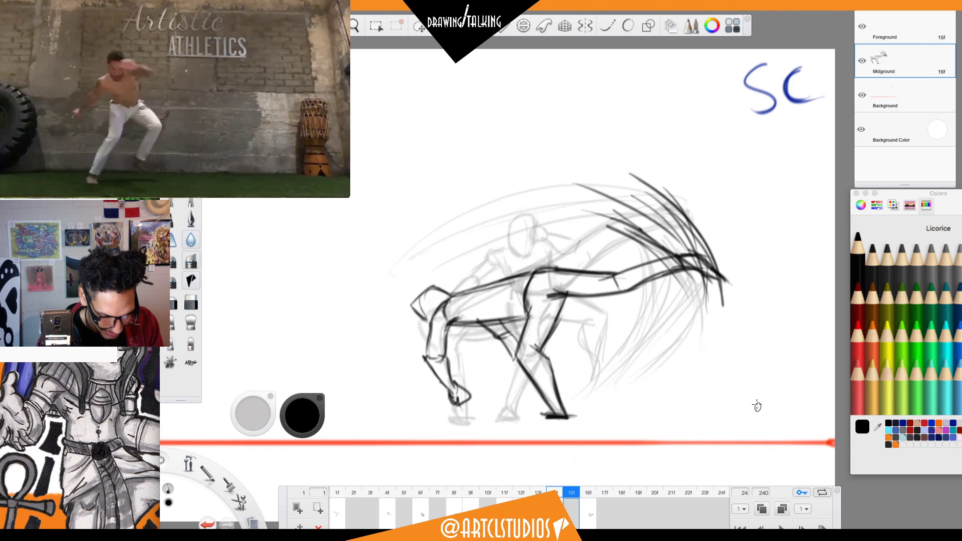
{"action": "key", "text": "Right"}
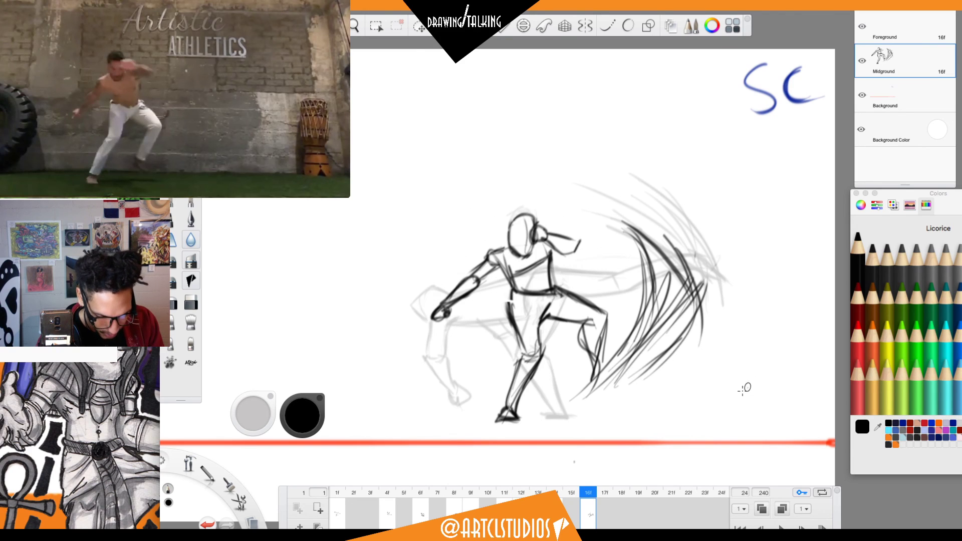
{"action": "left_click", "coordinate": [577, 510]}
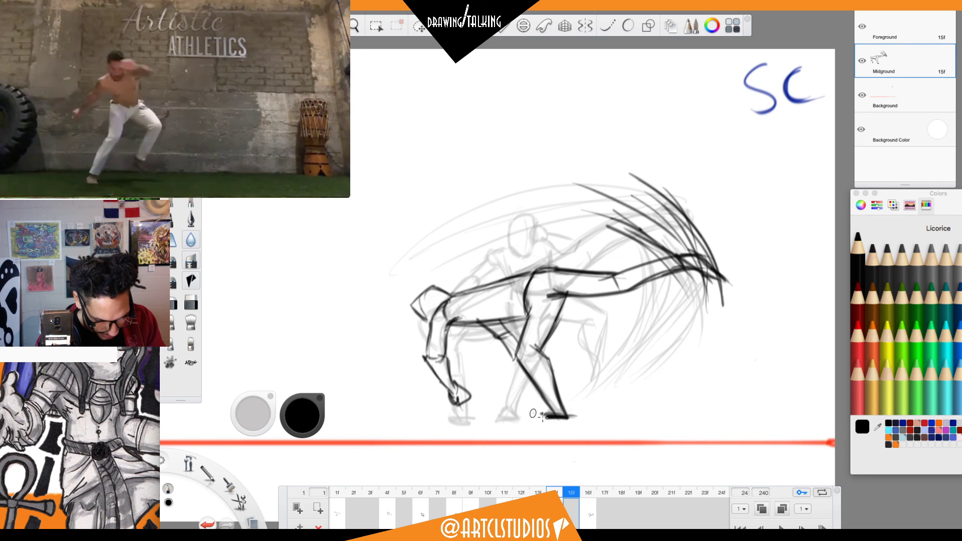
{"action": "left_click_drag", "start_coordinate": [523, 414], "coordinate": [528, 414]}
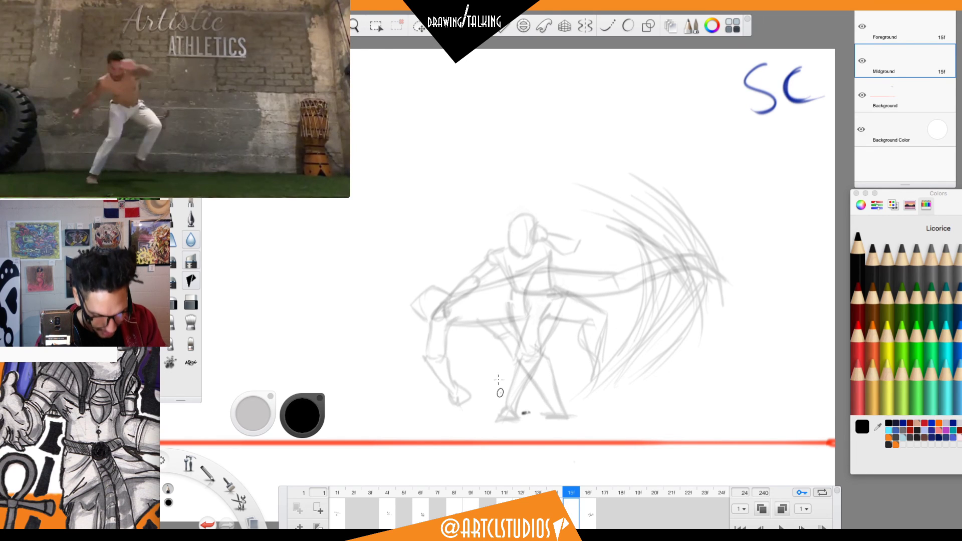
Sketch the sweeping arm arcs, the rounded shoulder and the torso curves on frame 15.
{"action": "mouse_move", "coordinate": [430, 358]}
{"action": "left_mouse_down"}
{"action": "mouse_move", "coordinate": [484, 234]}
{"action": "mouse_move", "coordinate": [511, 258]}
{"action": "left_mouse_up"}
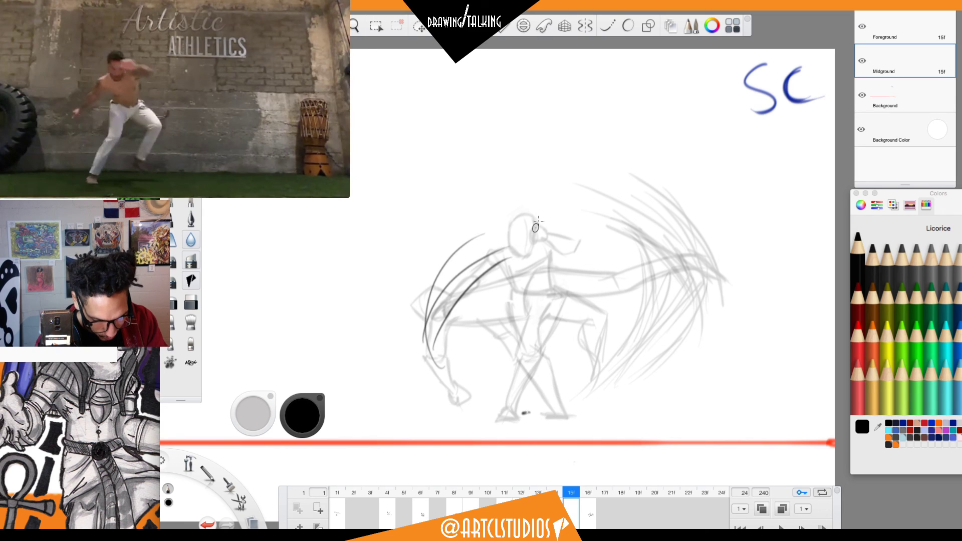
{"action": "mouse_move", "coordinate": [448, 255]}
{"action": "left_mouse_down"}
{"action": "mouse_move", "coordinate": [496, 231]}
{"action": "mouse_move", "coordinate": [466, 241]}
{"action": "mouse_move", "coordinate": [472, 251]}
{"action": "mouse_move", "coordinate": [496, 240]}
{"action": "mouse_move", "coordinate": [474, 275]}
{"action": "left_mouse_up"}
{"action": "mouse_move", "coordinate": [473, 254]}
{"action": "left_mouse_down"}
{"action": "mouse_move", "coordinate": [499, 250]}
{"action": "mouse_move", "coordinate": [515, 300]}
{"action": "left_mouse_up"}
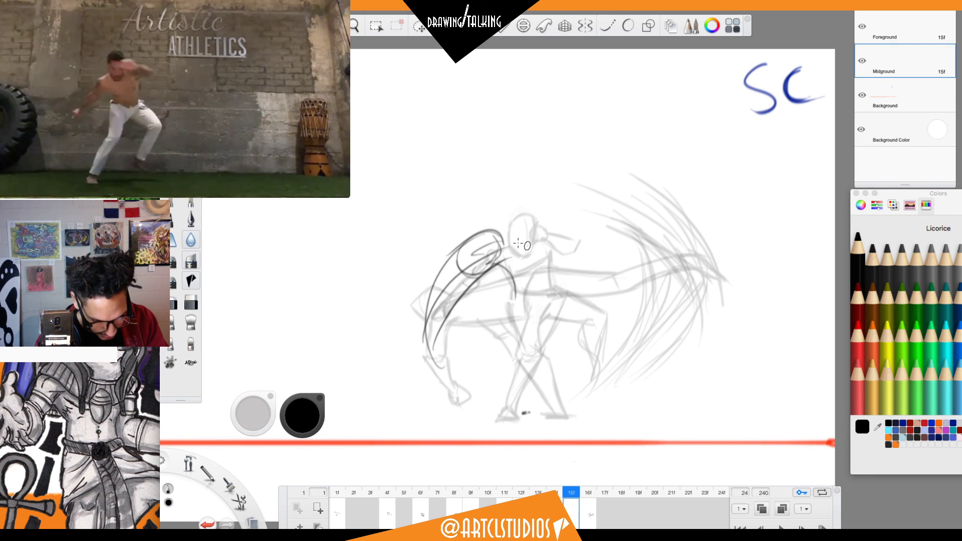
{"action": "mouse_move", "coordinate": [521, 247]}
{"action": "left_mouse_down"}
{"action": "mouse_move", "coordinate": [555, 274]}
{"action": "mouse_move", "coordinate": [514, 299]}
{"action": "left_mouse_up"}
{"action": "mouse_move", "coordinate": [520, 246]}
{"action": "left_mouse_down"}
{"action": "mouse_move", "coordinate": [557, 270]}
{"action": "mouse_move", "coordinate": [560, 297]}
{"action": "left_mouse_up"}
Rough in the supporting leg and foot, and fan out curved strokes for the swinging kicking leg.
{"action": "left_click_drag", "start_coordinate": [520, 412], "coordinate": [539, 415]}
{"action": "left_click_drag", "start_coordinate": [546, 310], "coordinate": [535, 393]}
{"action": "left_click_drag", "start_coordinate": [546, 349], "coordinate": [538, 404]}
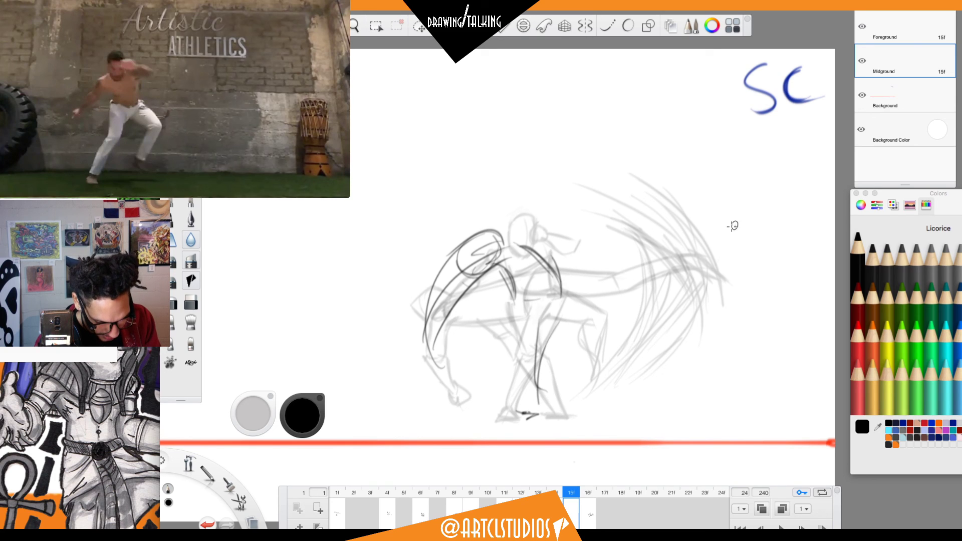
{"action": "left_click_drag", "start_coordinate": [607, 255], "coordinate": [538, 335]}
{"action": "mouse_move", "coordinate": [629, 269]}
{"action": "left_mouse_down"}
{"action": "mouse_move", "coordinate": [563, 299]}
{"action": "mouse_move", "coordinate": [681, 283]}
{"action": "left_mouse_up"}
{"action": "left_click_drag", "start_coordinate": [557, 309], "coordinate": [654, 285]}
{"action": "left_click_drag", "start_coordinate": [634, 234], "coordinate": [691, 324]}
{"action": "mouse_move", "coordinate": [572, 295]}
{"action": "left_mouse_down"}
{"action": "mouse_move", "coordinate": [677, 326]}
{"action": "mouse_move", "coordinate": [658, 266]}
{"action": "mouse_move", "coordinate": [632, 236]}
{"action": "left_mouse_up"}
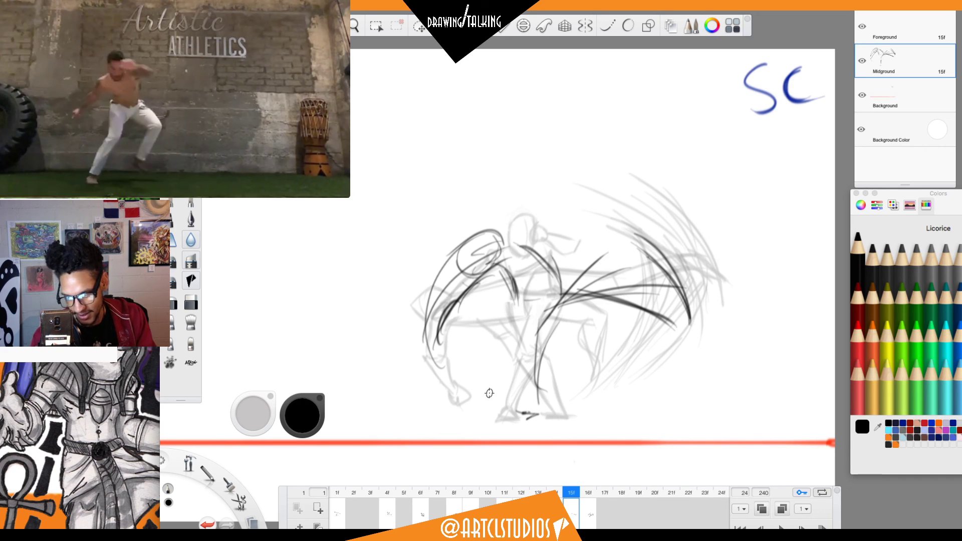
Darken the line from the torso down the supporting leg, and reinforce the back and hip curves.
{"action": "left_click_drag", "start_coordinate": [497, 272], "coordinate": [519, 322]}
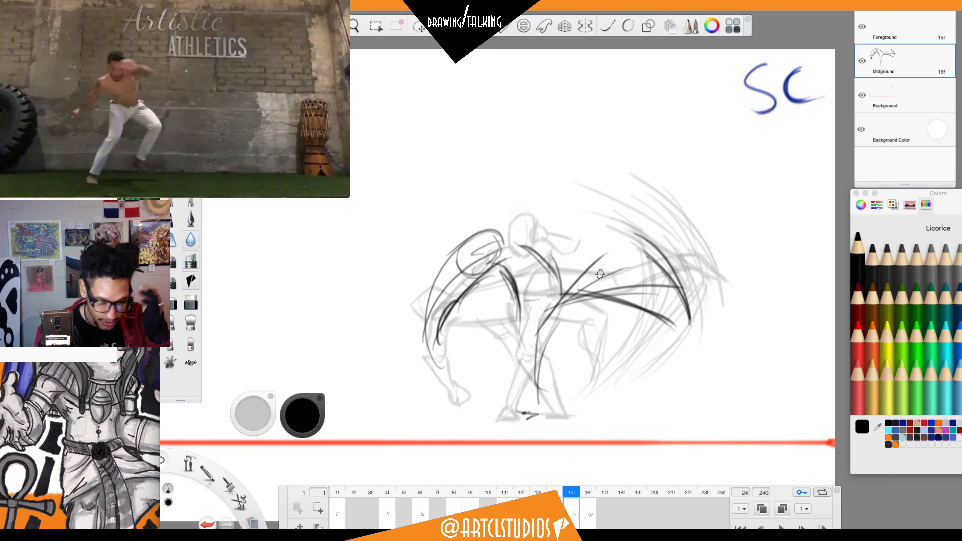
{"action": "left_click_drag", "start_coordinate": [520, 314], "coordinate": [512, 358]}
{"action": "left_click_drag", "start_coordinate": [521, 321], "coordinate": [529, 404]}
{"action": "left_click_drag", "start_coordinate": [513, 351], "coordinate": [529, 416]}
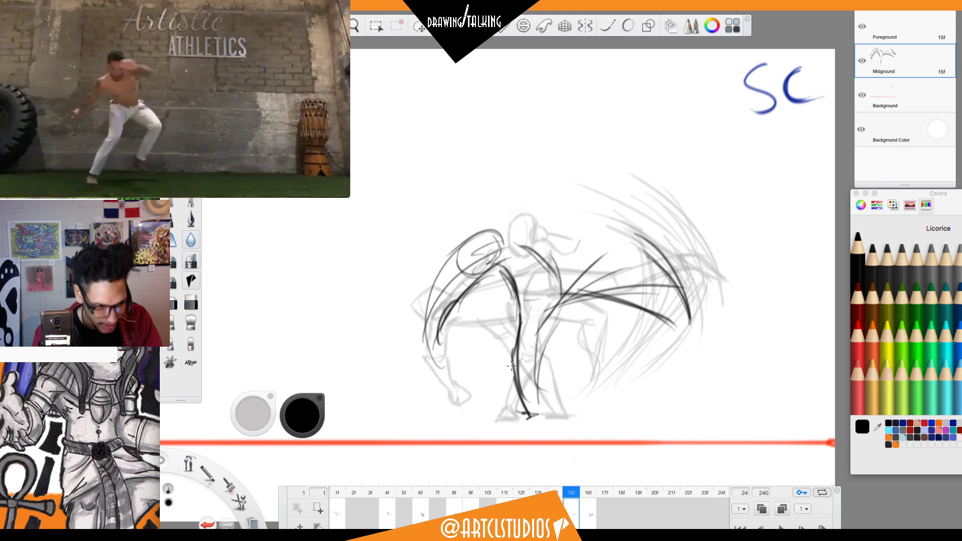
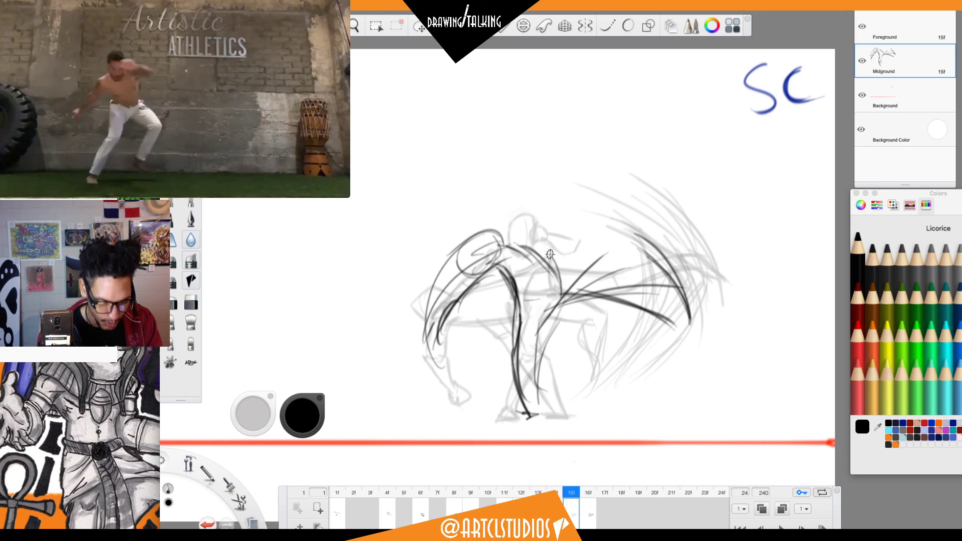
{"action": "mouse_move", "coordinate": [504, 234]}
{"action": "left_mouse_down"}
{"action": "mouse_move", "coordinate": [550, 266]}
{"action": "mouse_move", "coordinate": [561, 293]}
{"action": "left_mouse_up"}
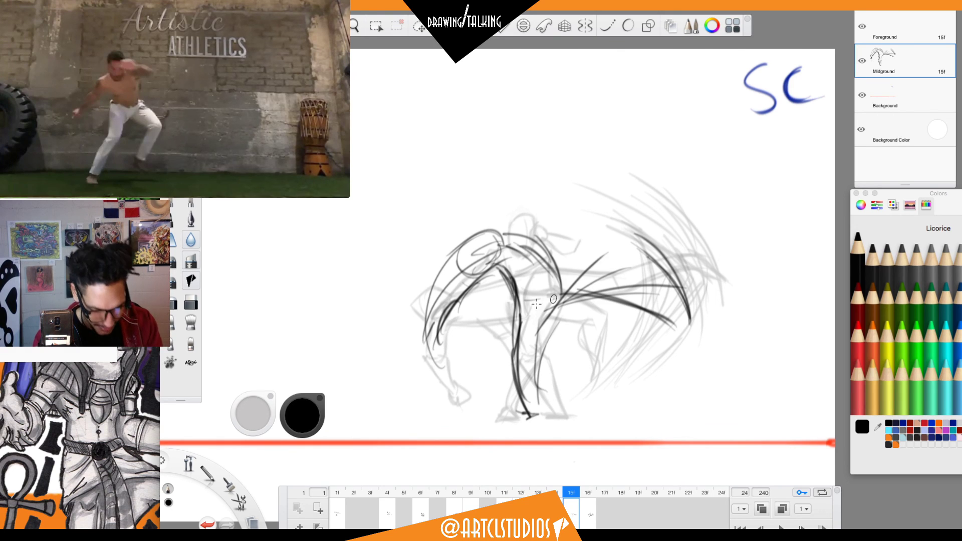
{"action": "mouse_move", "coordinate": [542, 336]}
{"action": "left_mouse_down"}
{"action": "mouse_move", "coordinate": [615, 312]}
{"action": "mouse_move", "coordinate": [539, 315]}
{"action": "mouse_move", "coordinate": [640, 294]}
{"action": "left_mouse_up"}
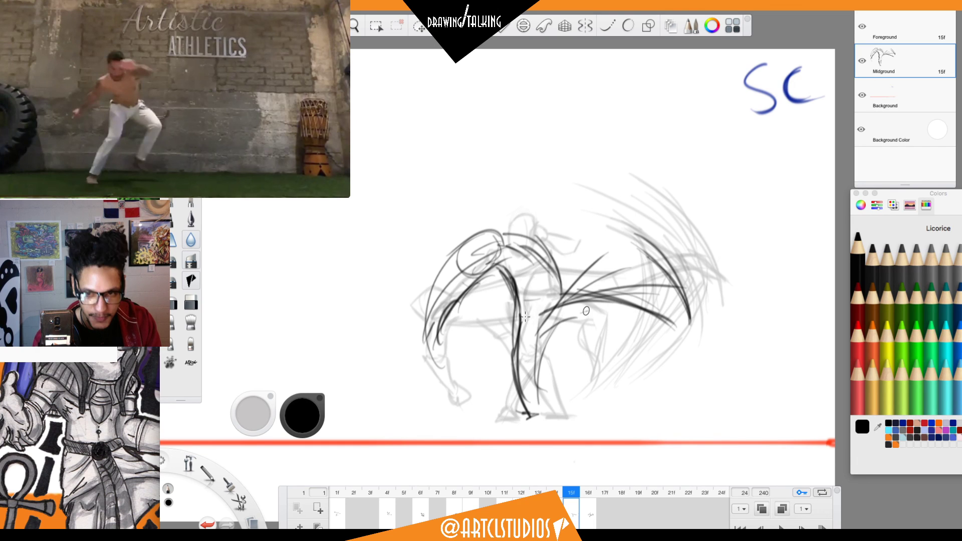
Define the supporting leg's thigh and knee, and undo the stray stroke beside the shin.
{"action": "left_click_drag", "start_coordinate": [510, 287], "coordinate": [521, 331]}
{"action": "mouse_move", "coordinate": [512, 291]}
{"action": "left_mouse_down"}
{"action": "mouse_move", "coordinate": [524, 349]}
{"action": "mouse_move", "coordinate": [538, 354]}
{"action": "left_mouse_up"}
{"action": "mouse_move", "coordinate": [542, 314]}
{"action": "left_mouse_down"}
{"action": "mouse_move", "coordinate": [540, 346]}
{"action": "mouse_move", "coordinate": [499, 393]}
{"action": "left_mouse_up"}
{"action": "mouse_move", "coordinate": [543, 351]}
{"action": "left_mouse_down"}
{"action": "mouse_move", "coordinate": [516, 407]}
{"action": "mouse_move", "coordinate": [526, 414]}
{"action": "mouse_move", "coordinate": [525, 400]}
{"action": "left_mouse_up"}
{"action": "key", "text": "e"}
{"action": "key", "text": "super+z"}
{"action": "key", "text": "super+z"}
{"action": "key", "text": "ctrl+z"}
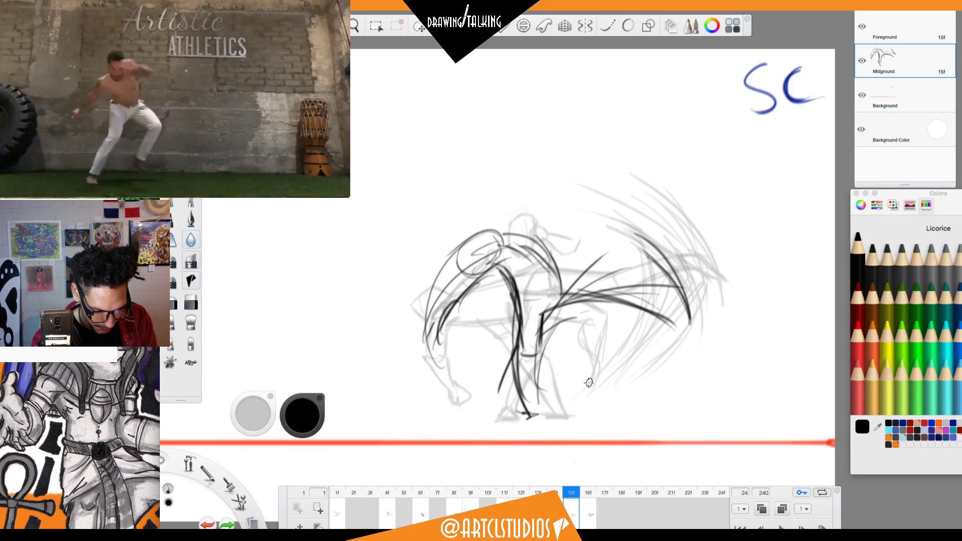
{"action": "key", "text": "ctrl+z"}
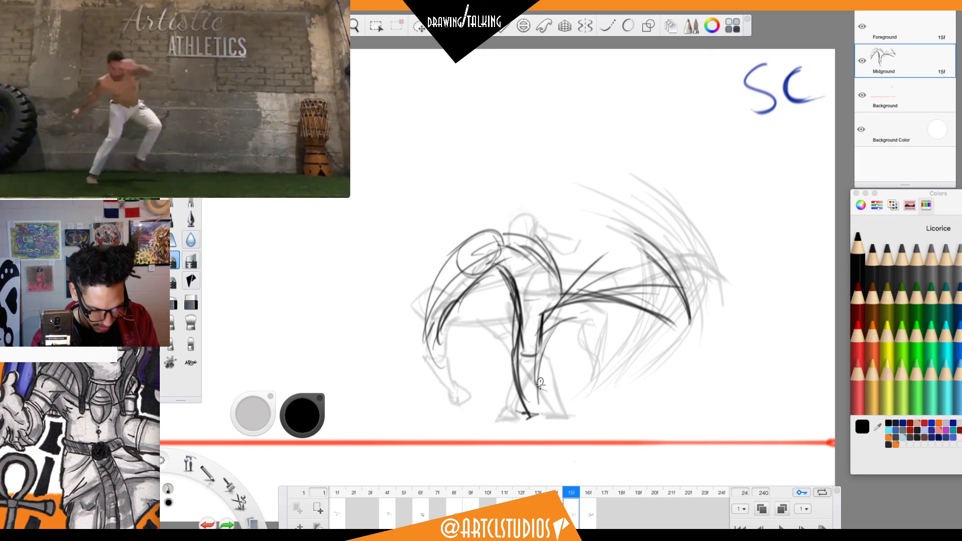
Strengthen the supporting shin's rear edge, and outline the extended arm and a small round head with its neck.
{"action": "left_click_drag", "start_coordinate": [542, 341], "coordinate": [539, 403]}
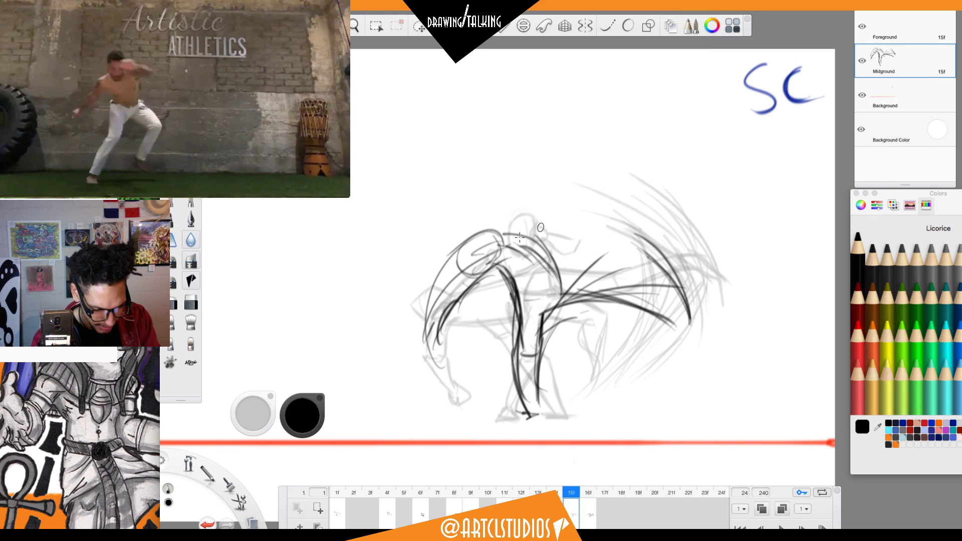
{"action": "mouse_move", "coordinate": [420, 356]}
{"action": "left_mouse_down"}
{"action": "mouse_move", "coordinate": [482, 270]}
{"action": "mouse_move", "coordinate": [470, 288]}
{"action": "left_mouse_up"}
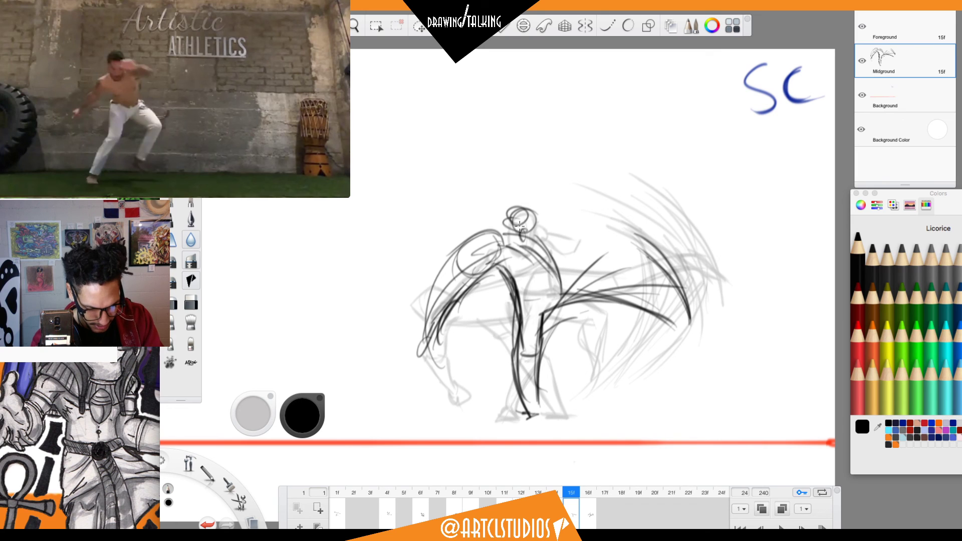
{"action": "left_click_drag", "start_coordinate": [507, 229], "coordinate": [526, 249]}
Play the animation and compare the poses on frames 14 to 17.
{"action": "left_click", "coordinate": [782, 528]}
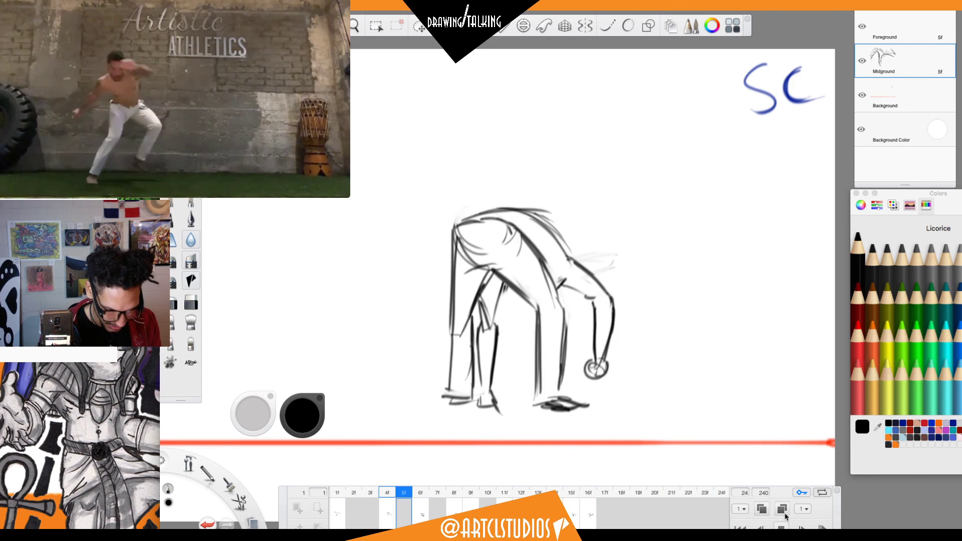
{"action": "left_click", "coordinate": [603, 513]}
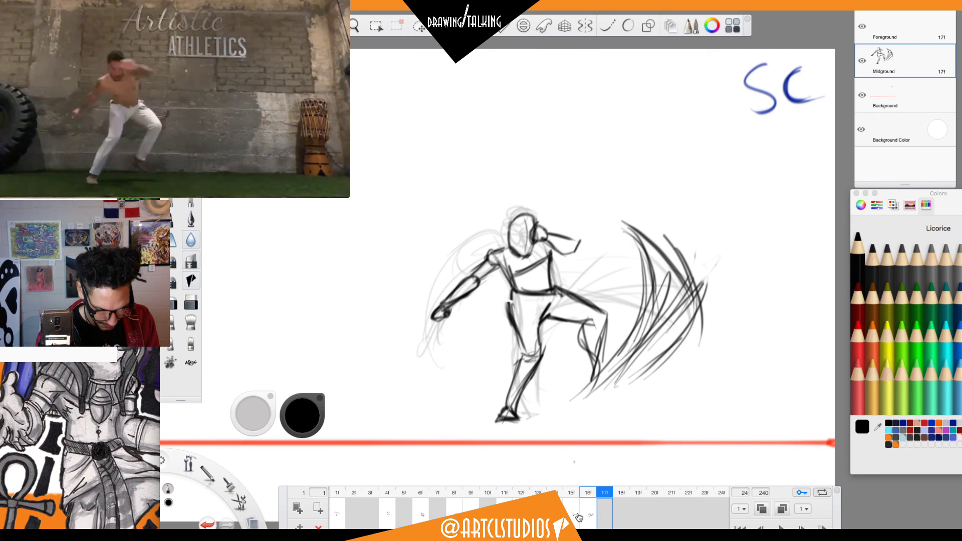
{"action": "left_click", "coordinate": [585, 517]}
{"action": "left_click", "coordinate": [557, 516]}
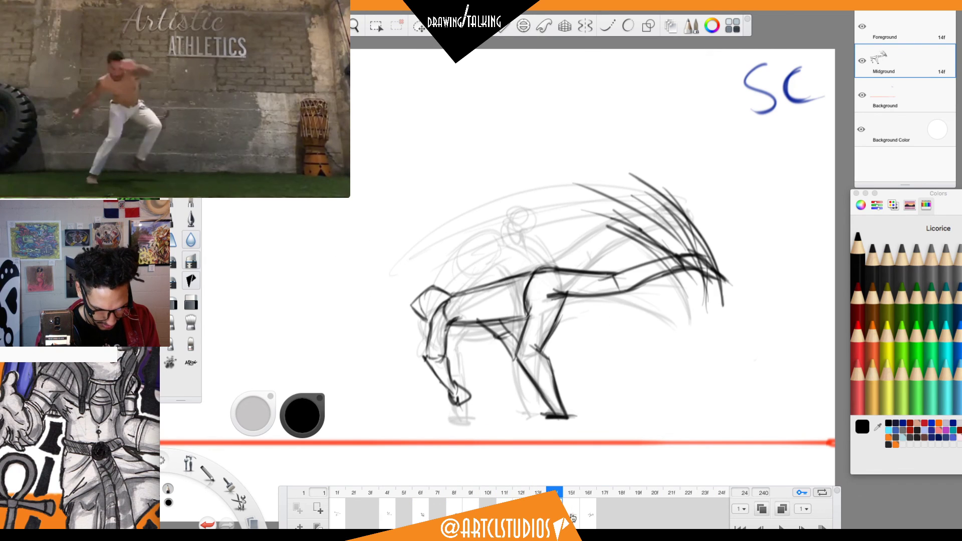
{"action": "left_click", "coordinate": [572, 517]}
{"action": "left_click", "coordinate": [586, 505]}
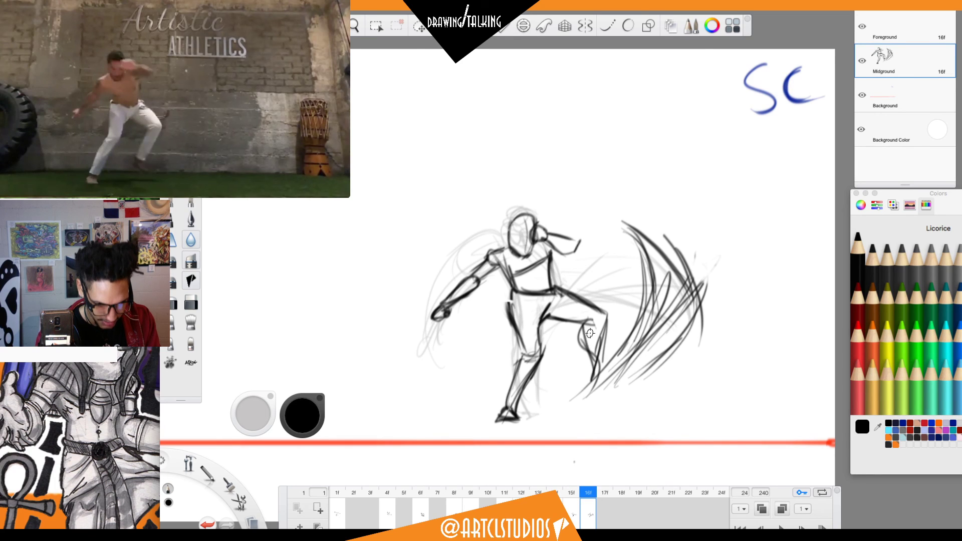
Scale up the whole frame 16 drawing slightly, keeping the planted foot near the ground.
{"action": "key", "text": "v"}
{"action": "left_click_drag", "start_coordinate": [562, 337], "coordinate": [645, 312]}
{"action": "key", "text": "Escape"}
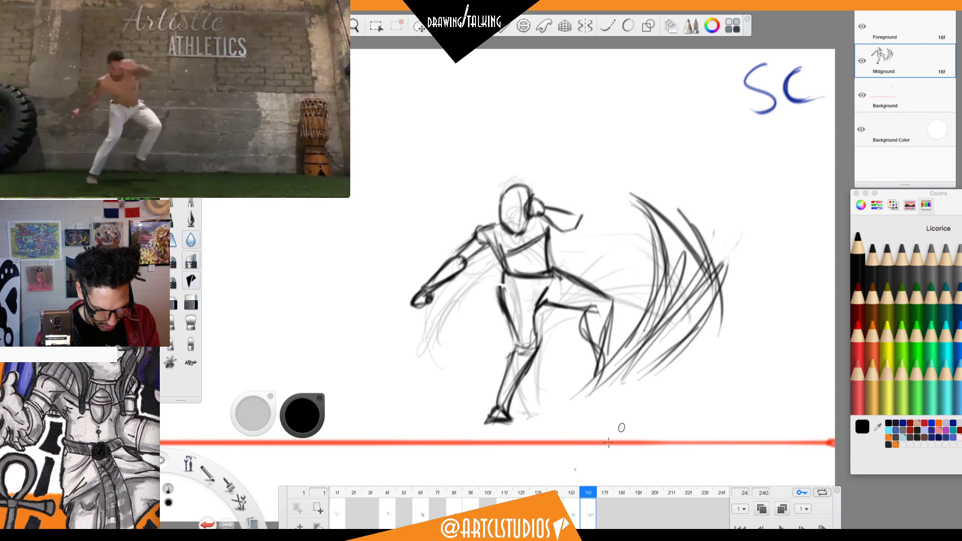
Nudge the frame 15 drawing slightly up and to the left.
{"action": "left_click", "coordinate": [575, 514]}
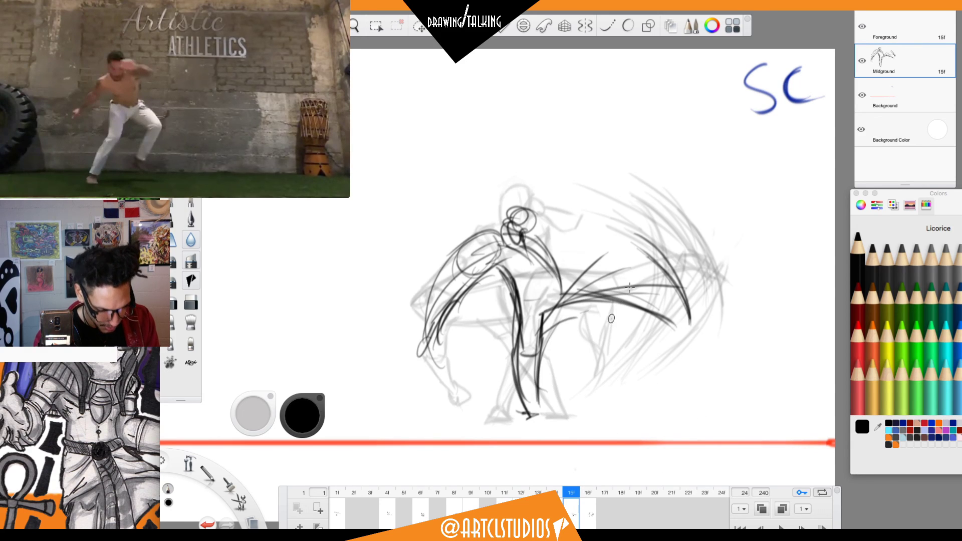
{"action": "key", "text": "v"}
{"action": "left_click_drag", "start_coordinate": [686, 289], "coordinate": [685, 286]}
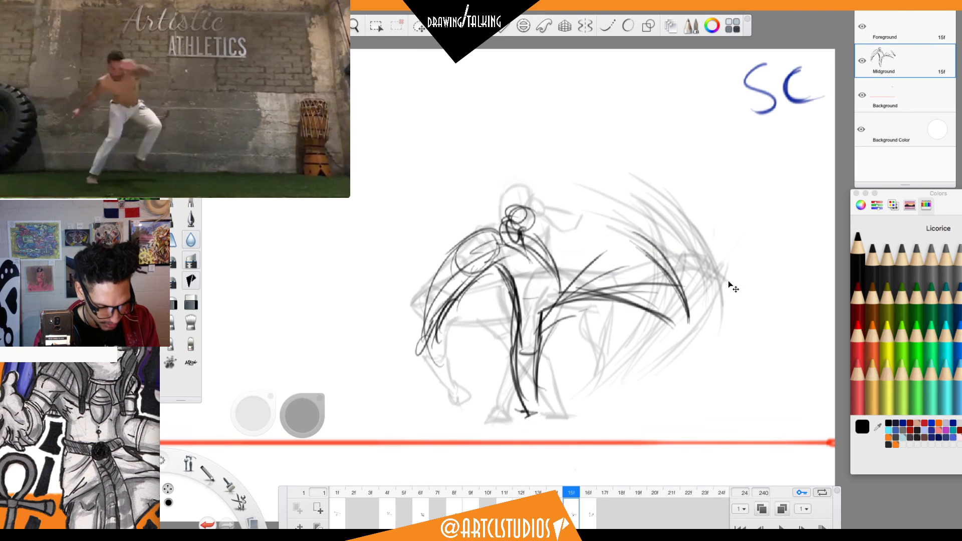
{"action": "key", "text": "Escape"}
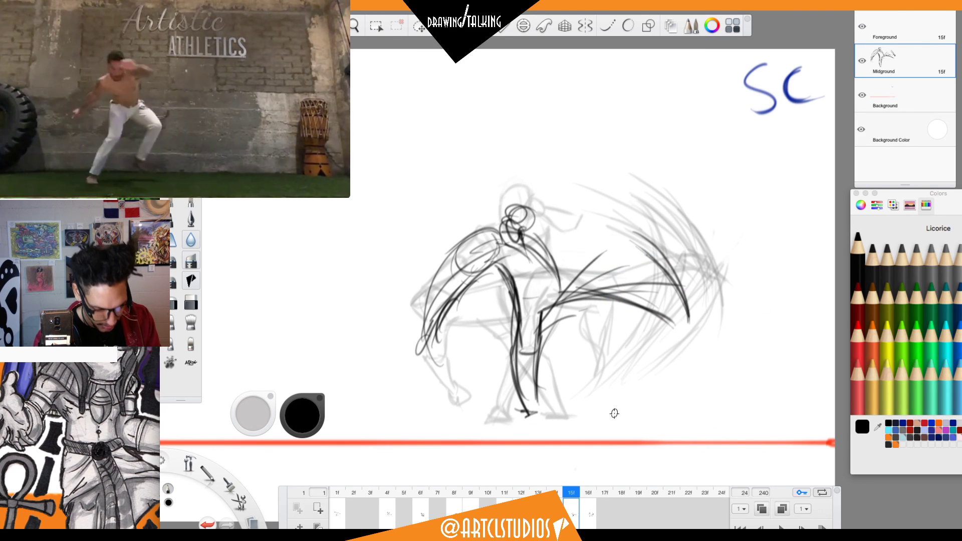
Flip between frames 14, 15 and 16 to check how the kick flows into the follow-through.
{"action": "left_click", "coordinate": [558, 509]}
{"action": "left_click", "coordinate": [590, 512]}
{"action": "left_click", "coordinate": [576, 510]}
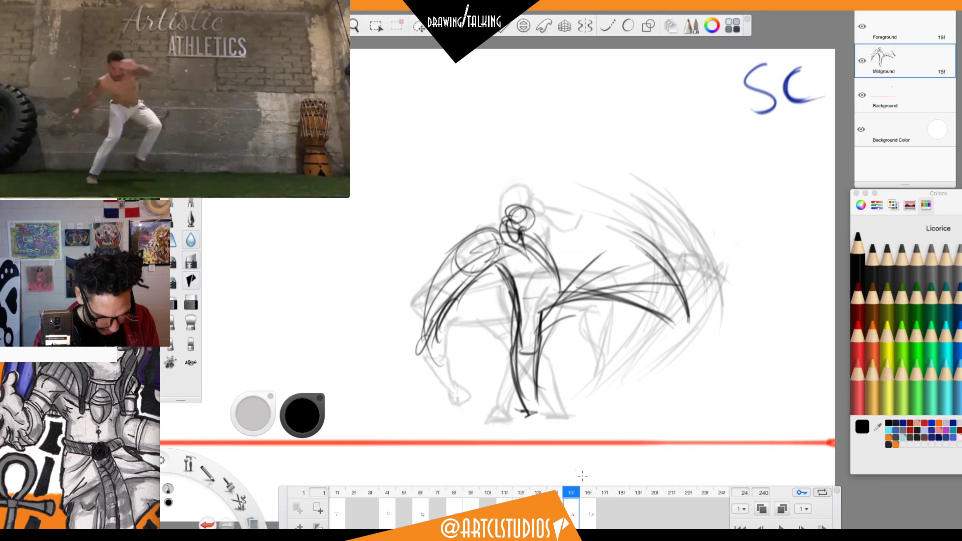
{"action": "left_click", "coordinate": [590, 511]}
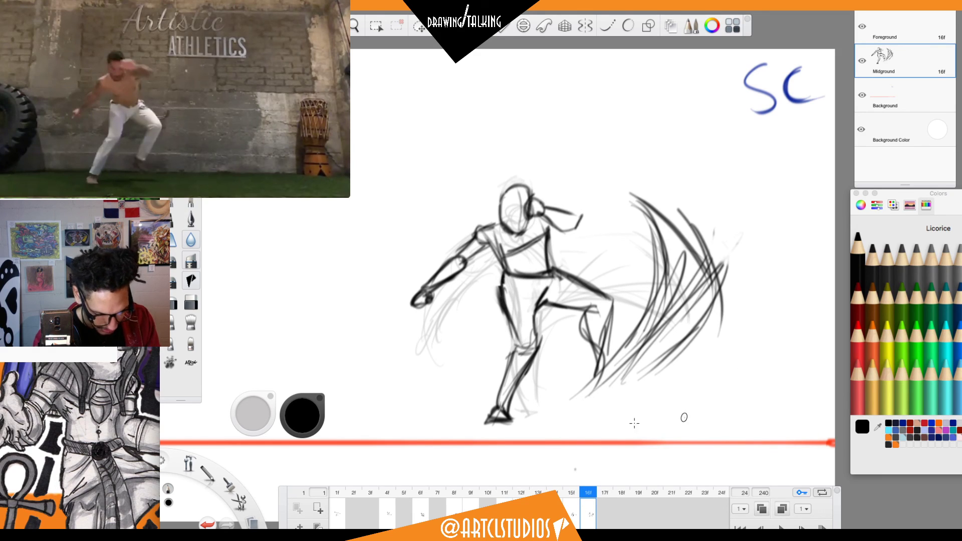
Play the rough animation to check how the kick reads in motion.
{"action": "left_click", "coordinate": [558, 511]}
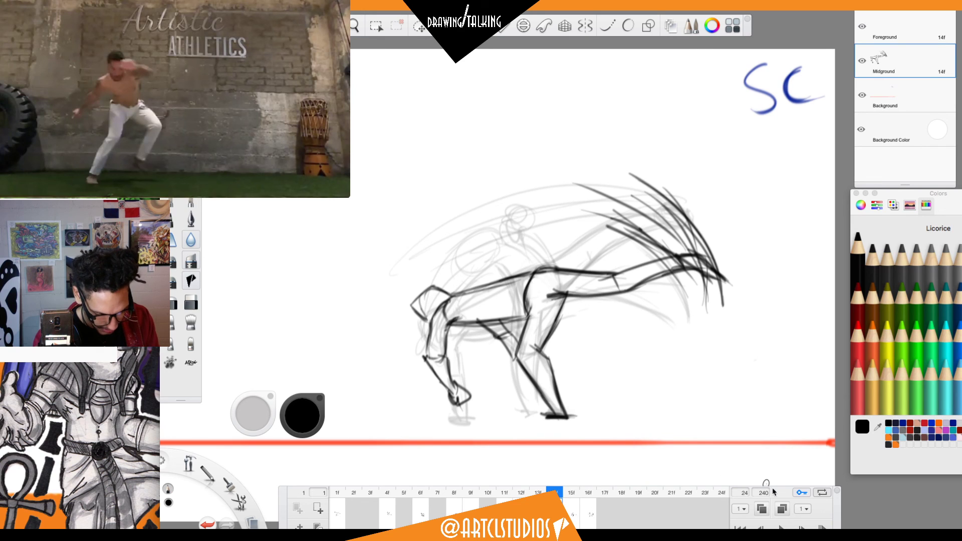
{"action": "left_click", "coordinate": [780, 527]}
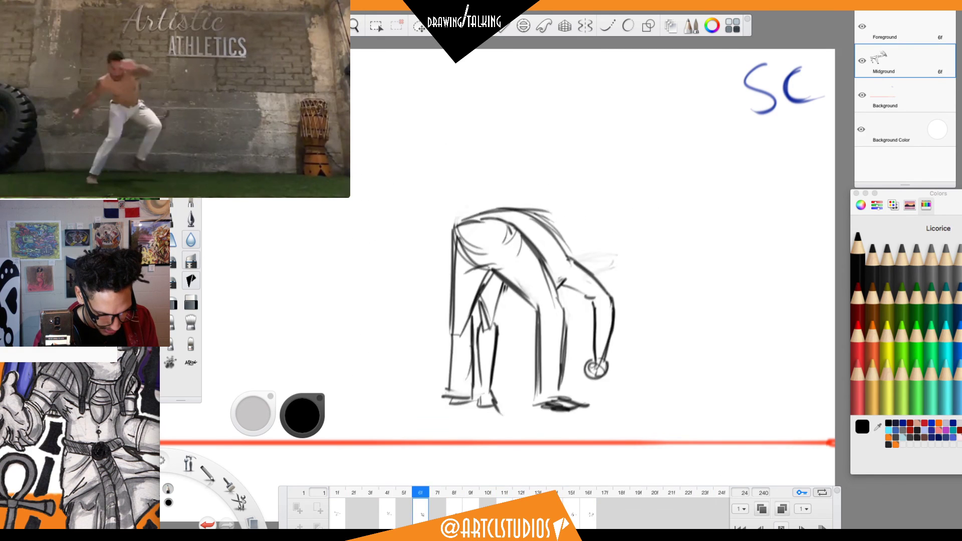
{"action": "left_click", "coordinate": [781, 526]}
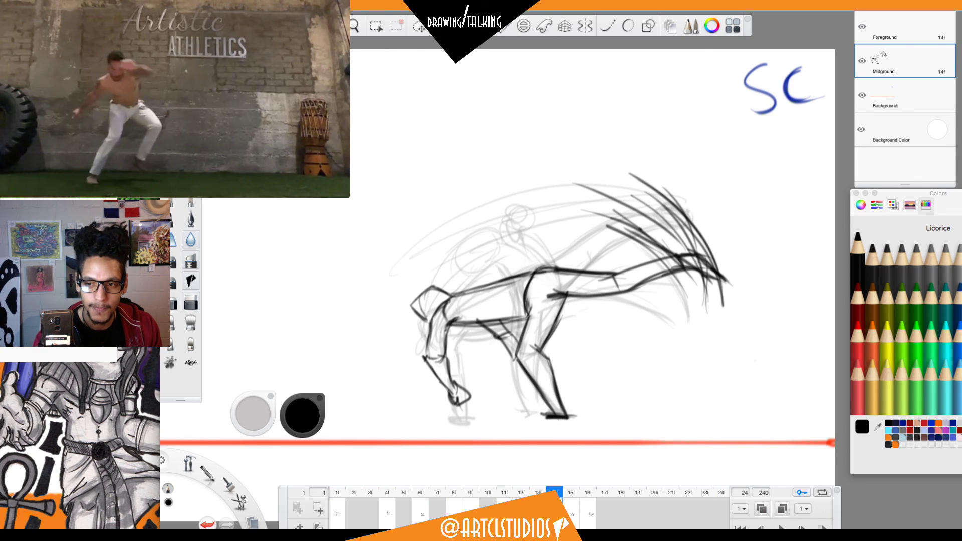
Advance the reference video frame by frame from the wind-up stance to the inverted kick at 00:05.
{"action": "mouse_move", "coordinate": [161, 141]}
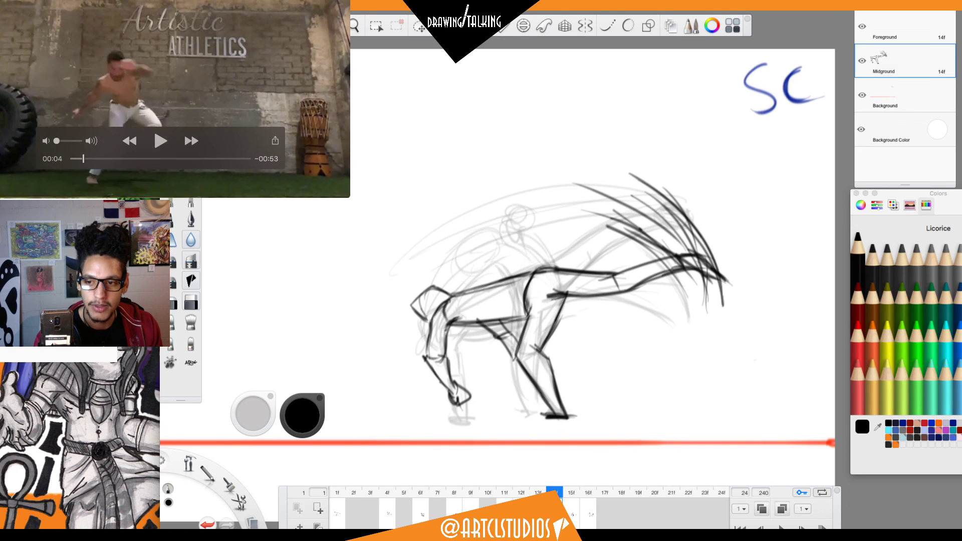
{"action": "key", "text": "Right"}
{"action": "key", "text": "Right"}
{"action": "key", "text": "Right"}
{"action": "key", "text": "Right"}
{"action": "key", "text": "Right"}
{"action": "key", "text": "Right"}
{"action": "key", "text": "Right"}
{"action": "key", "text": "Right"}
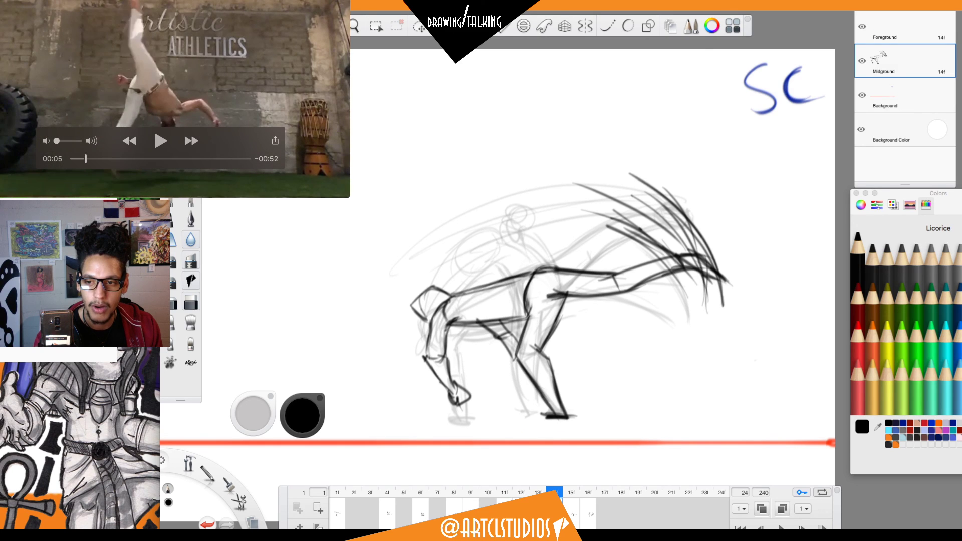
Step the reference video back through the kick to the forward-leaning pose at 00:04.
{"action": "key", "text": "Left"}
{"action": "key", "text": "Left"}
{"action": "key", "text": "Left"}
{"action": "key", "text": "Left"}
{"action": "key", "text": "Left"}
{"action": "key", "text": "Left"}
{"action": "key", "text": "Left"}
{"action": "key", "text": "Left"}
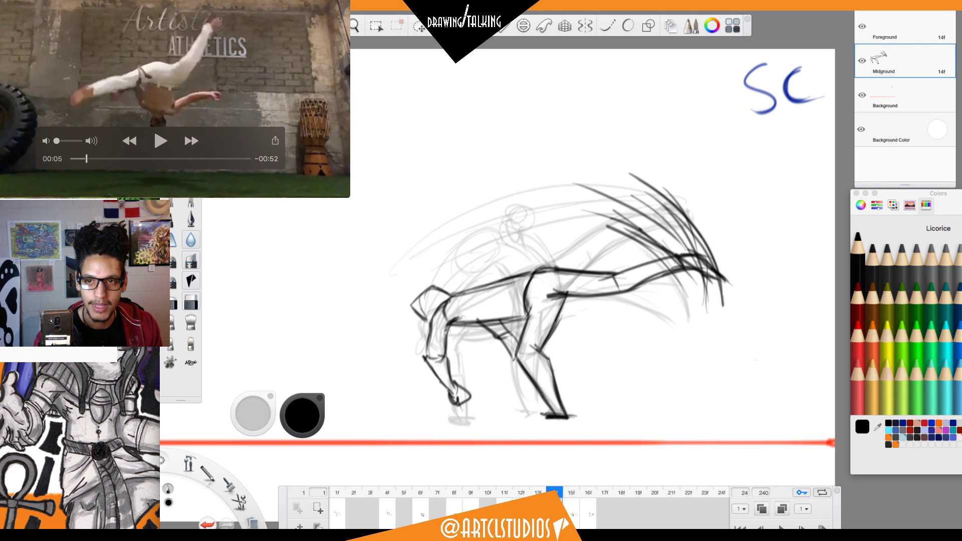
{"action": "key", "text": "Left"}
{"action": "key", "text": "Left"}
{"action": "key", "text": "Left"}
{"action": "key", "text": "Left"}
{"action": "key", "text": "Left"}
{"action": "key", "text": "Left"}
{"action": "key", "text": "Left"}
{"action": "key", "text": "Left"}
{"action": "key", "text": "Left"}
{"action": "key", "text": "Left"}
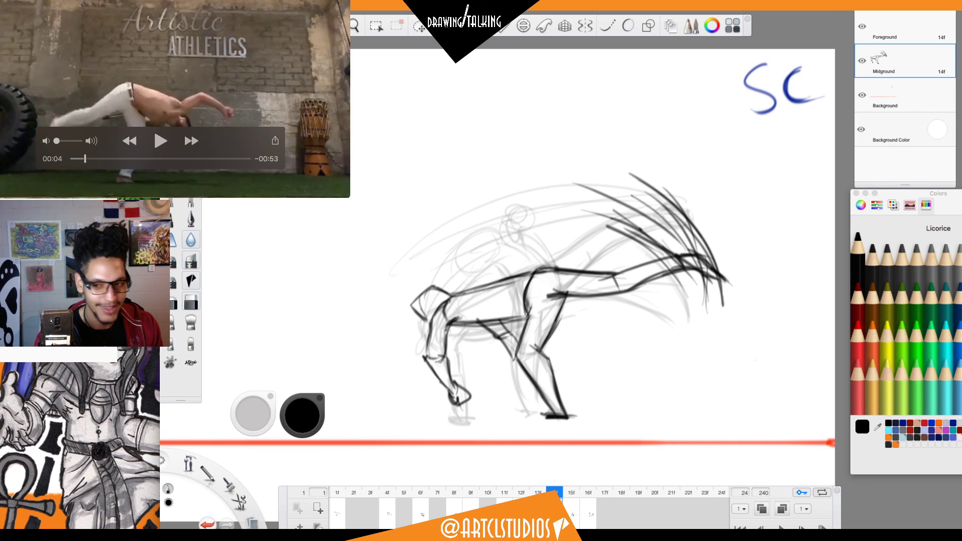
{"action": "key", "text": "Left"}
{"action": "key", "text": "Left"}
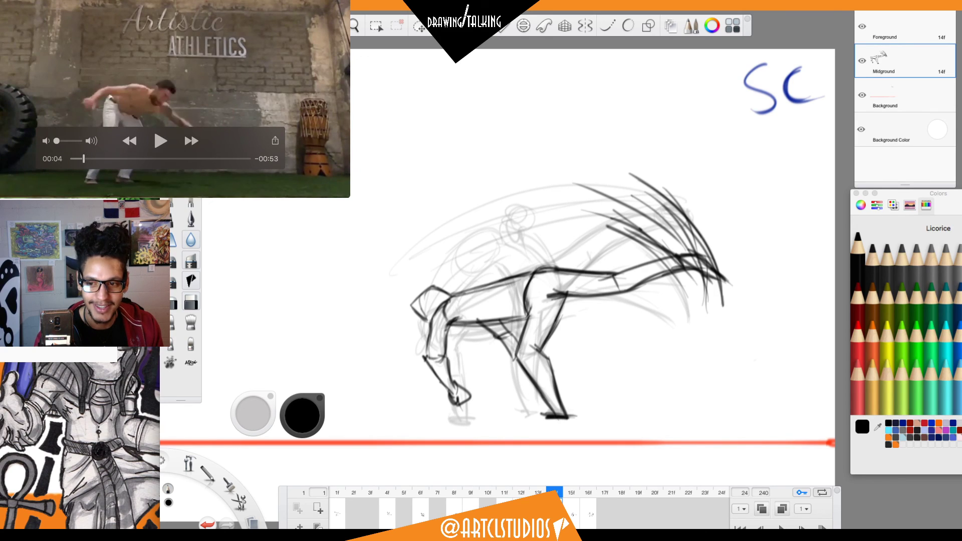
Step through the reference video's wind-up before the lean to study the arm swing and raised-leg stance.
{"action": "key", "text": "Left"}
{"action": "key", "text": "Left"}
{"action": "key", "text": "Left"}
{"action": "key", "text": "Left"}
{"action": "key", "text": "Left"}
{"action": "key", "text": "Left"}
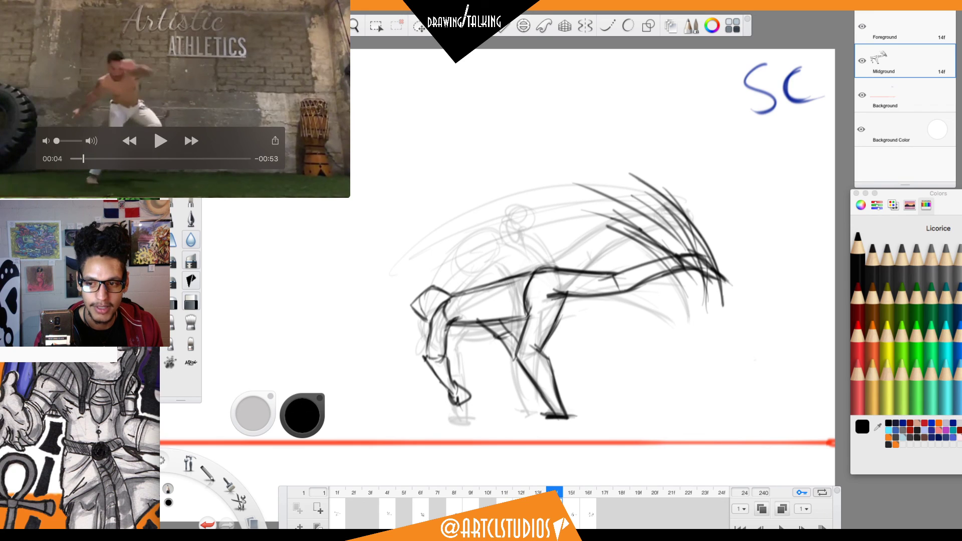
{"action": "key", "text": "Left"}
{"action": "key", "text": "Left"}
{"action": "key", "text": "Left"}
{"action": "key", "text": "Left"}
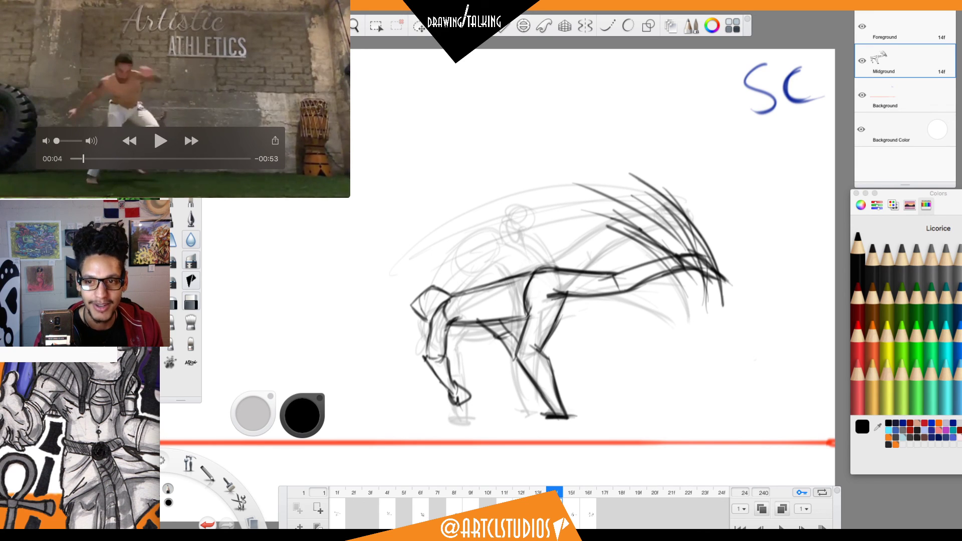
{"action": "key", "text": "Left"}
{"action": "key", "text": "Left"}
{"action": "key", "text": "Left"}
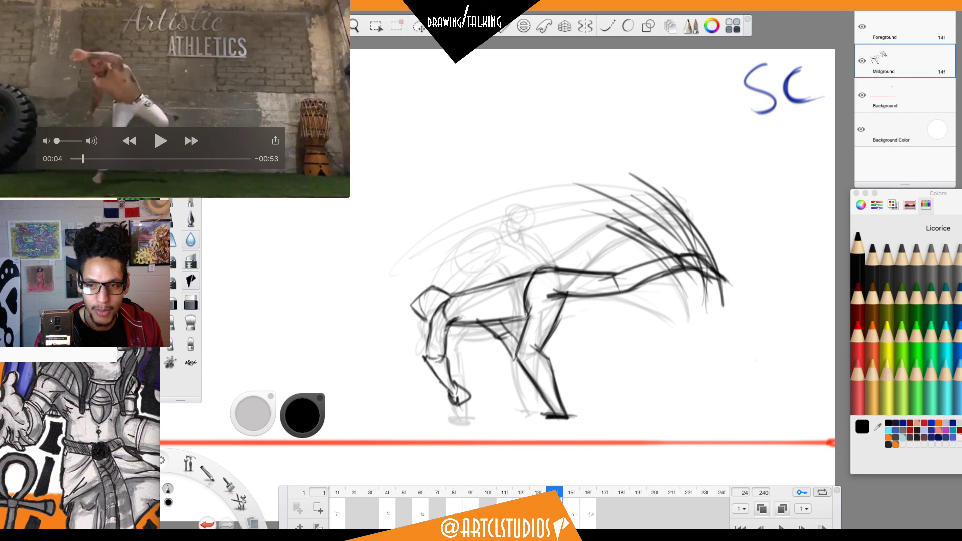
{"action": "key", "text": "Tab"}
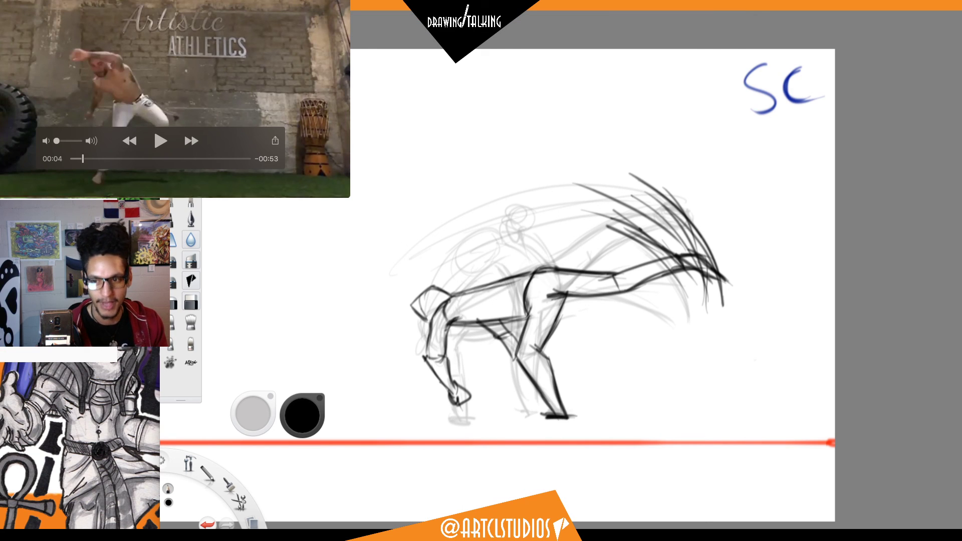
{"action": "key", "text": "Left"}
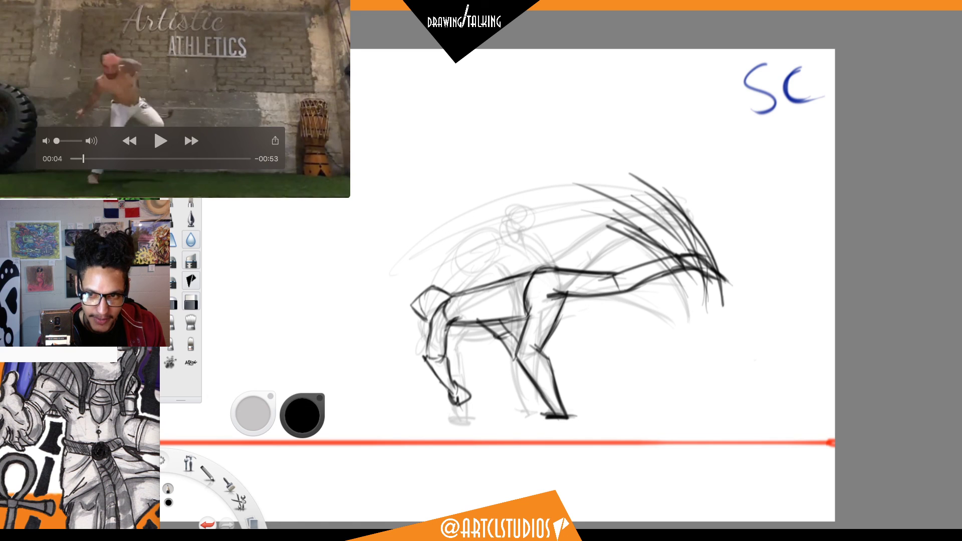
{"action": "key", "text": "Left"}
{"action": "key", "text": "Left"}
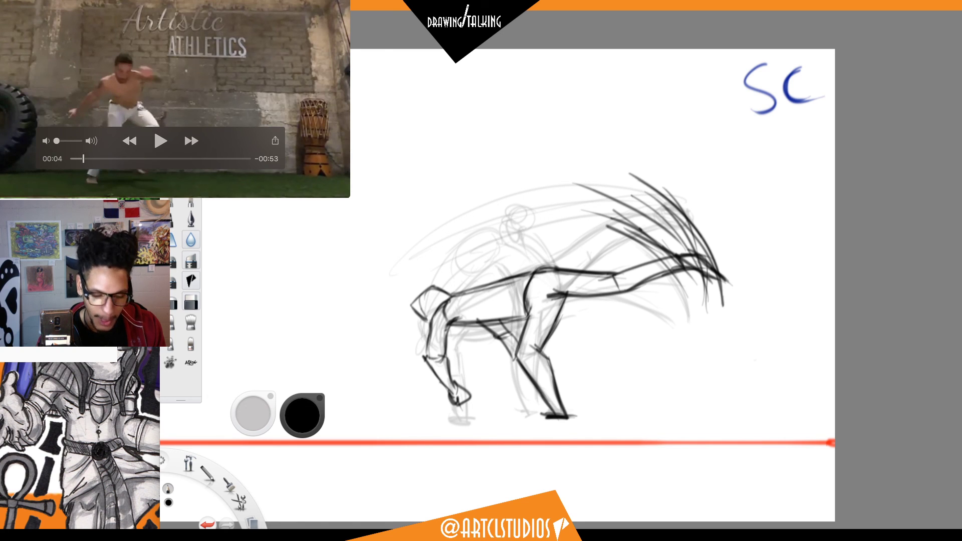
Switch back to the SketchBook animation and play it to judge the timing of the kick and follow-through.
{"action": "left_click", "coordinate": [935, 359]}
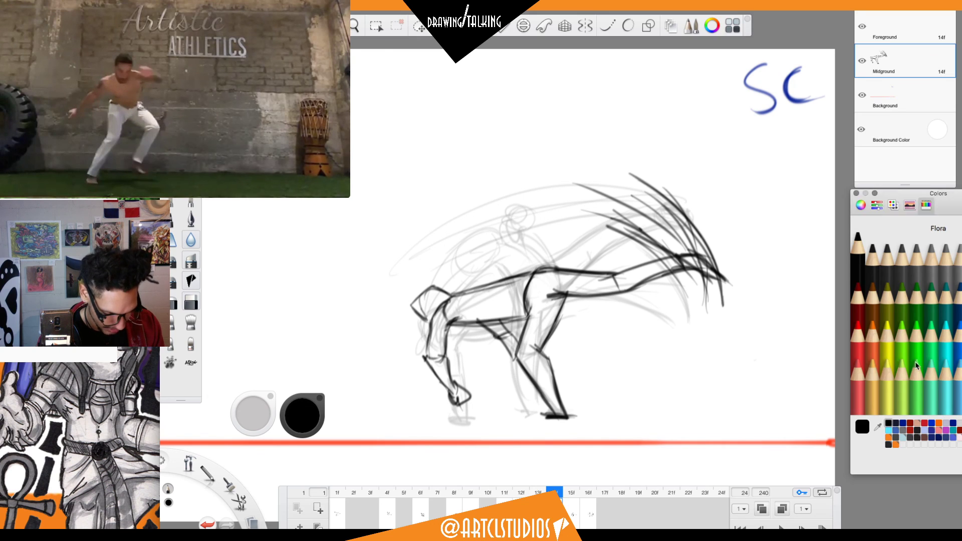
{"action": "left_click", "coordinate": [577, 512]}
{"action": "left_click", "coordinate": [588, 512]}
{"action": "key", "text": "Left"}
{"action": "key", "text": "Left"}
{"action": "key", "text": "Left"}
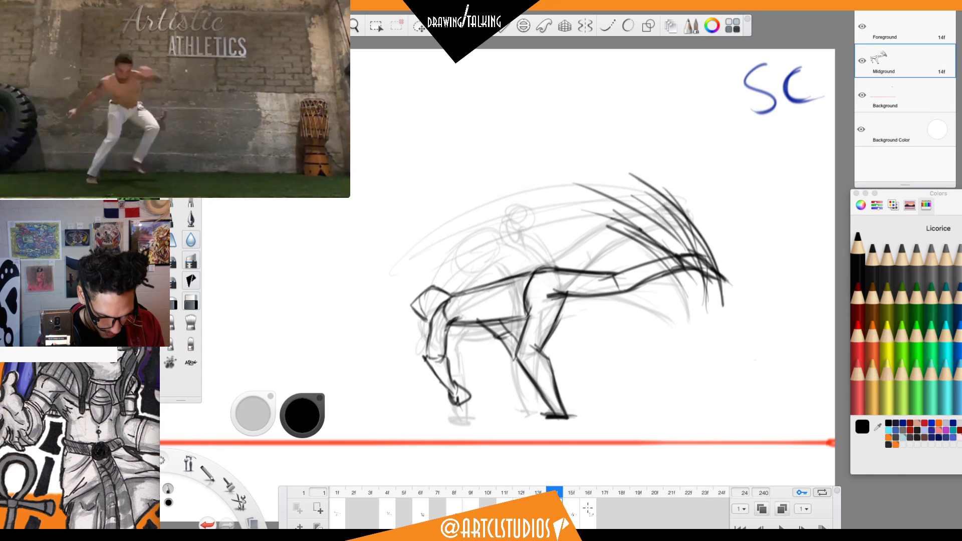
{"action": "key", "text": "Left"}
{"action": "key", "text": "space"}
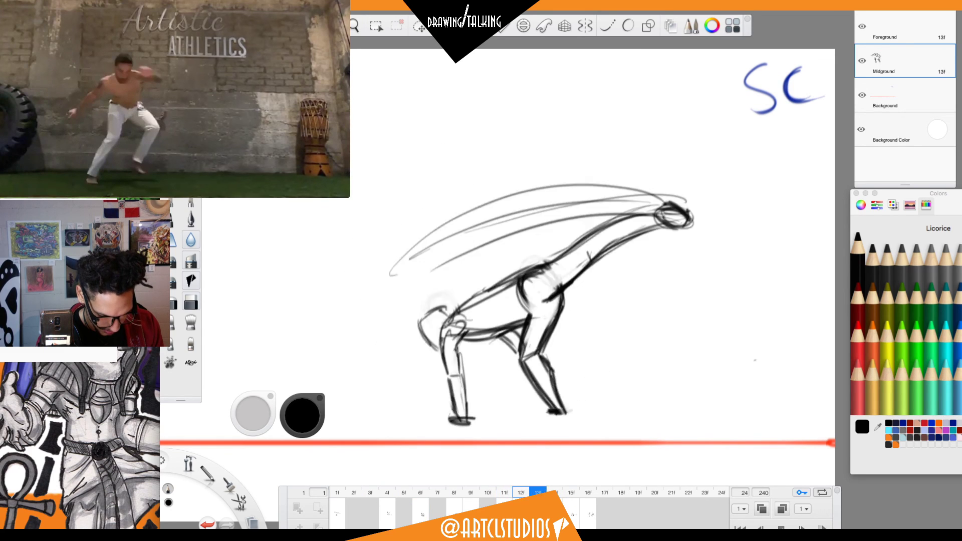
{"action": "key", "text": "space"}
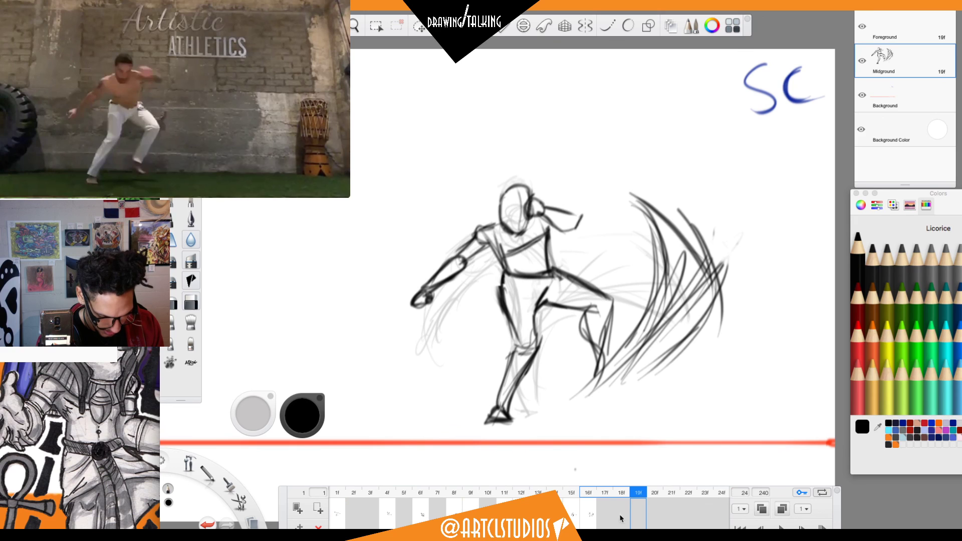
Shift the follow-through drawing from frame 16 to 17 and the in-between from frame 15 to 16.
{"action": "left_click_drag", "start_coordinate": [594, 514], "coordinate": [606, 515]}
{"action": "left_click_drag", "start_coordinate": [574, 515], "coordinate": [591, 513]}
{"action": "key", "text": "Left"}
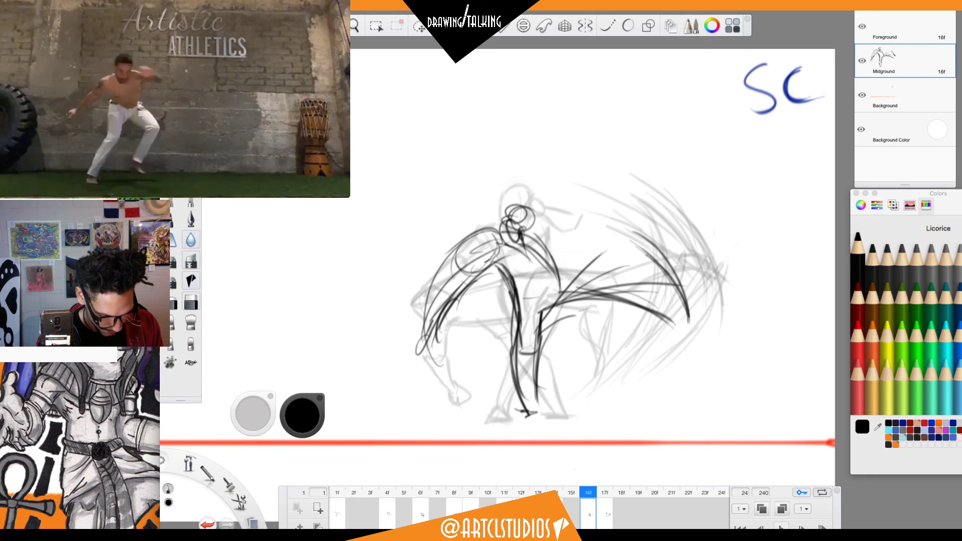
Play the retimed animation and compare the drawings on frames 16 to 18.
{"action": "key", "text": "space"}
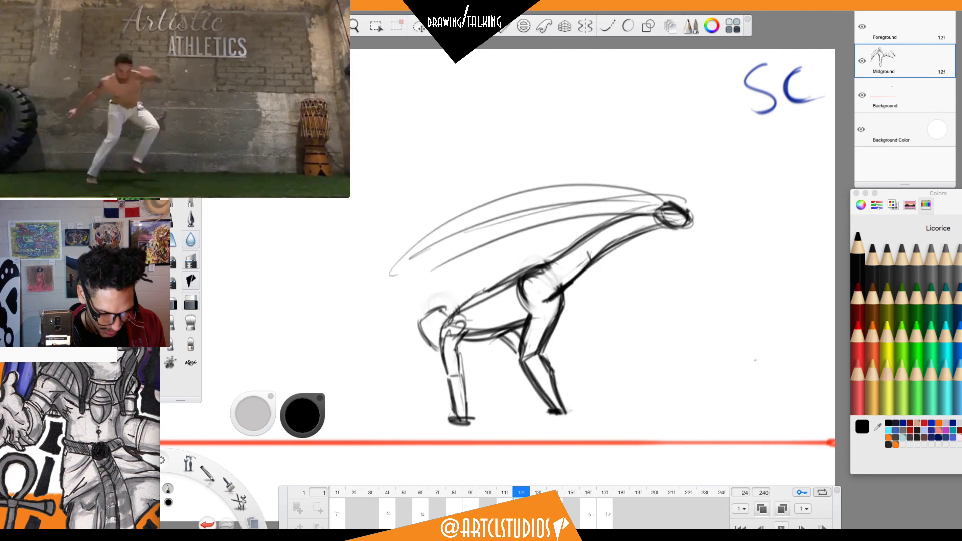
{"action": "left_click", "coordinate": [625, 505]}
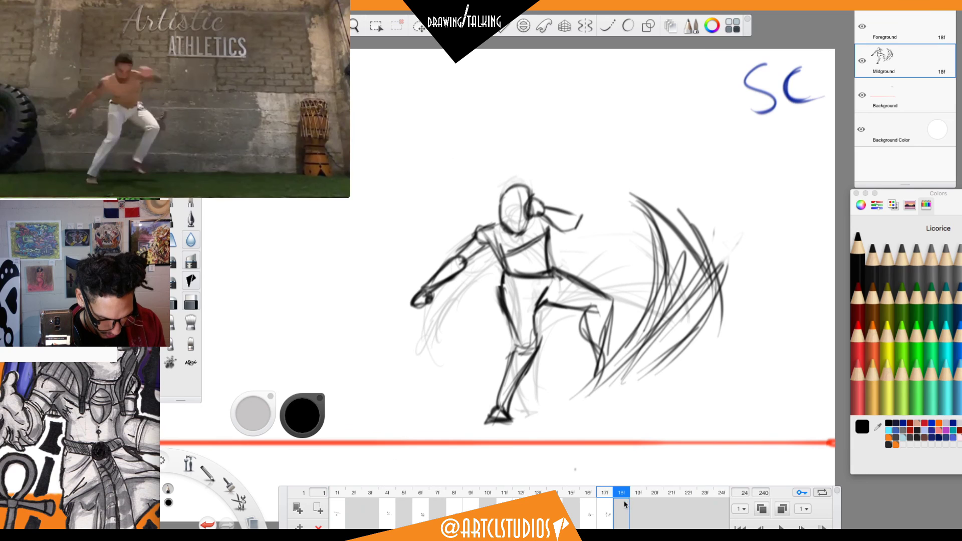
{"action": "key", "text": "Left"}
{"action": "key", "text": "Right"}
{"action": "key", "text": "Left"}
{"action": "key", "text": "Left"}
{"action": "key", "text": "Left"}
{"action": "key", "text": "Left"}
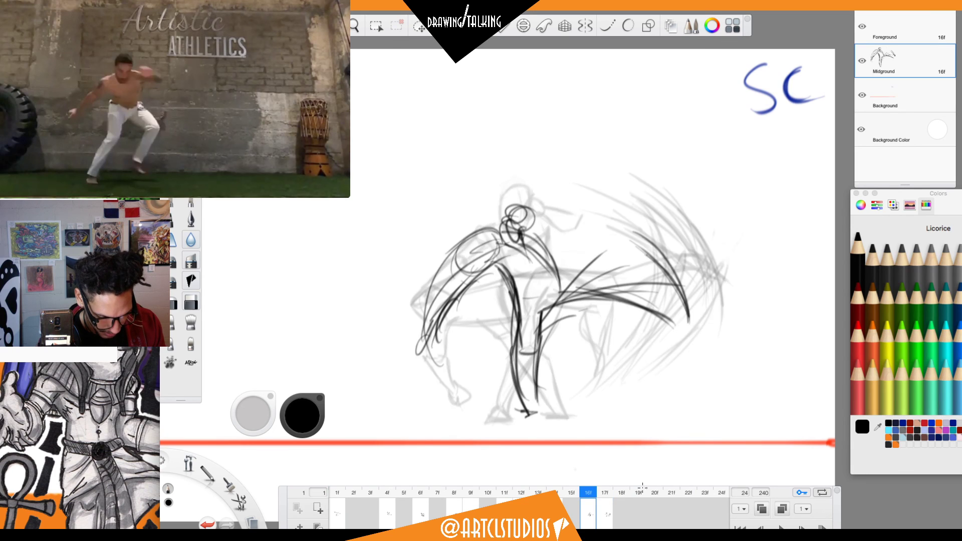
Step back through the earlier poses to around frame 4 and forward again to the follow-through on frame 17.
{"action": "key", "text": "Left"}
{"action": "key", "text": "Left"}
{"action": "key", "text": "Left"}
{"action": "key", "text": "Left"}
{"action": "key", "text": "Left"}
{"action": "key", "text": "Left"}
{"action": "key", "text": "Left"}
{"action": "key", "text": "Left"}
{"action": "key", "text": "Left"}
{"action": "key", "text": "Left"}
{"action": "key", "text": "Left"}
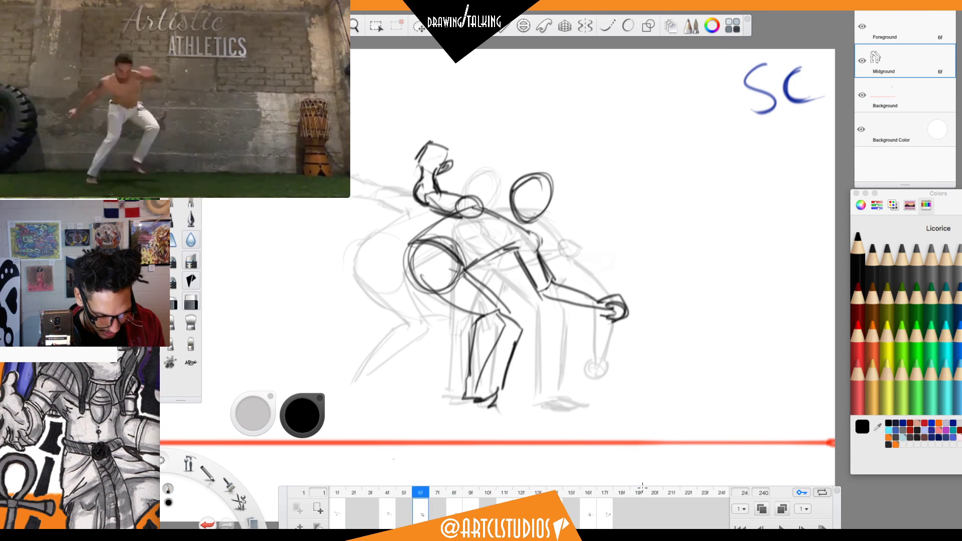
{"action": "key", "text": "Left"}
{"action": "key", "text": "Left"}
{"action": "key", "text": "Right"}
{"action": "key", "text": "Right"}
{"action": "key", "text": "Right"}
{"action": "key", "text": "Right"}
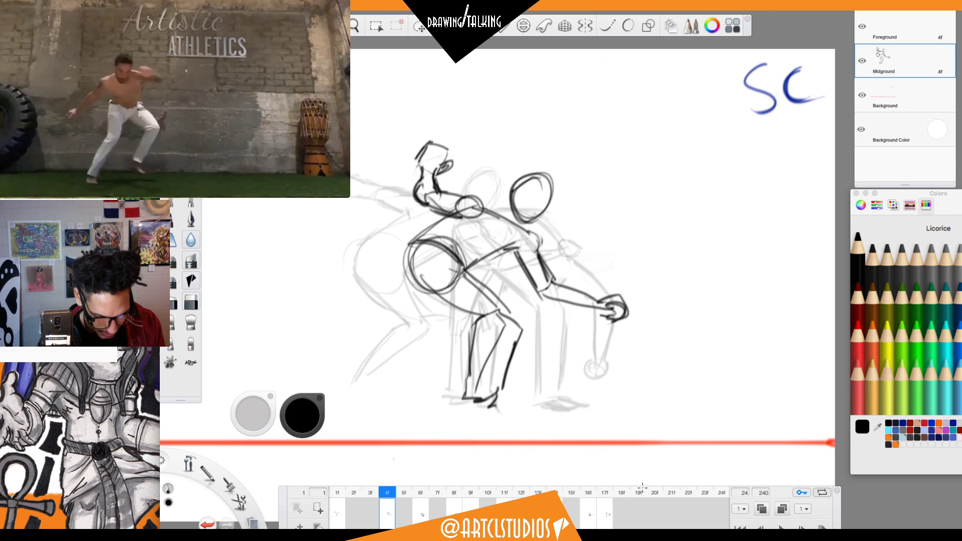
{"action": "key", "text": "Right"}
{"action": "key", "text": "Right"}
{"action": "key", "text": "Right"}
{"action": "key", "text": "Right"}
{"action": "key", "text": "Right"}
{"action": "key", "text": "Right"}
{"action": "key", "text": "Right"}
{"action": "key", "text": "Right"}
{"action": "key", "text": "Right"}
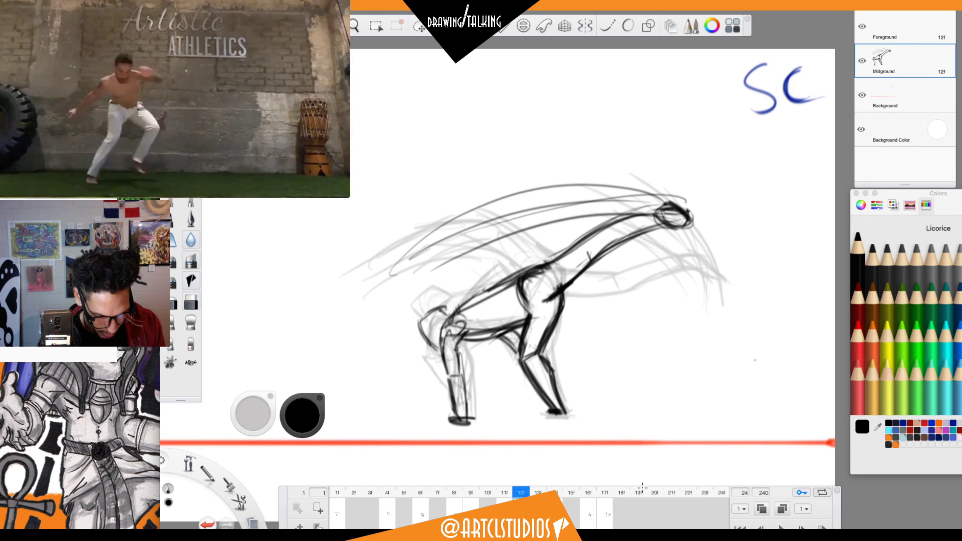
{"action": "key", "text": "Right"}
{"action": "key", "text": "Right"}
{"action": "key", "text": "Right"}
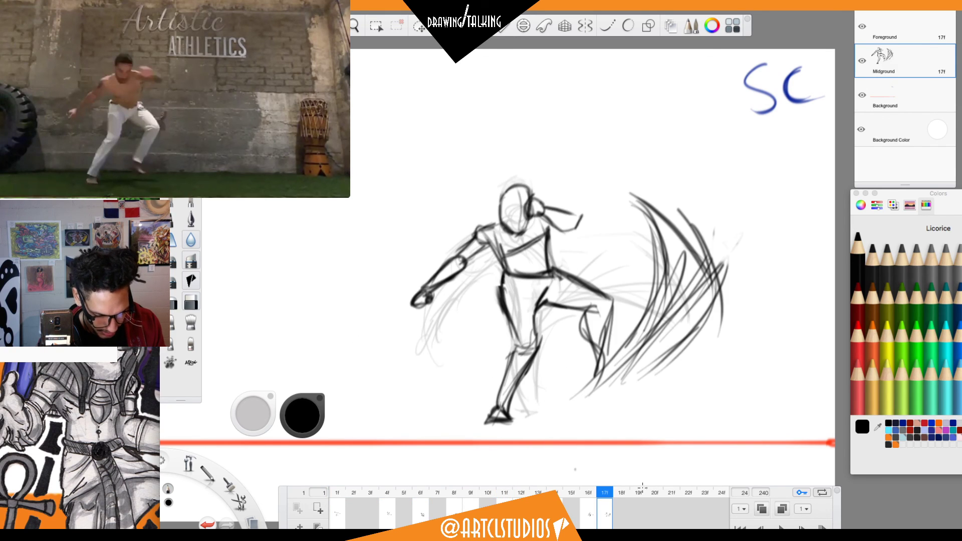
Flip repeatedly between the kick, the frame 16 in-between and the frame 17 follow-through to check the motion.
{"action": "key", "text": "Left"}
{"action": "key", "text": "Left"}
{"action": "key", "text": "Left"}
{"action": "key", "text": "Right"}
{"action": "key", "text": "Right"}
{"action": "key", "text": "Right"}
{"action": "key", "text": "Right"}
{"action": "key", "text": "Right"}
{"action": "key", "text": "Left"}
{"action": "key", "text": "Left"}
{"action": "key", "text": "Right"}
{"action": "key", "text": "Right"}
{"action": "key", "text": "Right"}
{"action": "key", "text": "Right"}
{"action": "key", "text": "Right"}
{"action": "key", "text": "Left"}
{"action": "key", "text": "Left"}
{"action": "key", "text": "Left"}
{"action": "key", "text": "Left"}
{"action": "key", "text": "Right"}
{"action": "key", "text": "Right"}
{"action": "key", "text": "Right"}
{"action": "key", "text": "Left"}
{"action": "key", "text": "Left"}
{"action": "key", "text": "Left"}
{"action": "key", "text": "Left"}
{"action": "key", "text": "Left"}
{"action": "key", "text": "Left"}
{"action": "key", "text": "Left"}
{"action": "key", "text": "Left"}
{"action": "key", "text": "Left"}
{"action": "key", "text": "Left"}
{"action": "key", "text": "Left"}
{"action": "key", "text": "Right"}
{"action": "key", "text": "Right"}
{"action": "key", "text": "Right"}
{"action": "key", "text": "Right"}
{"action": "key", "text": "Right"}
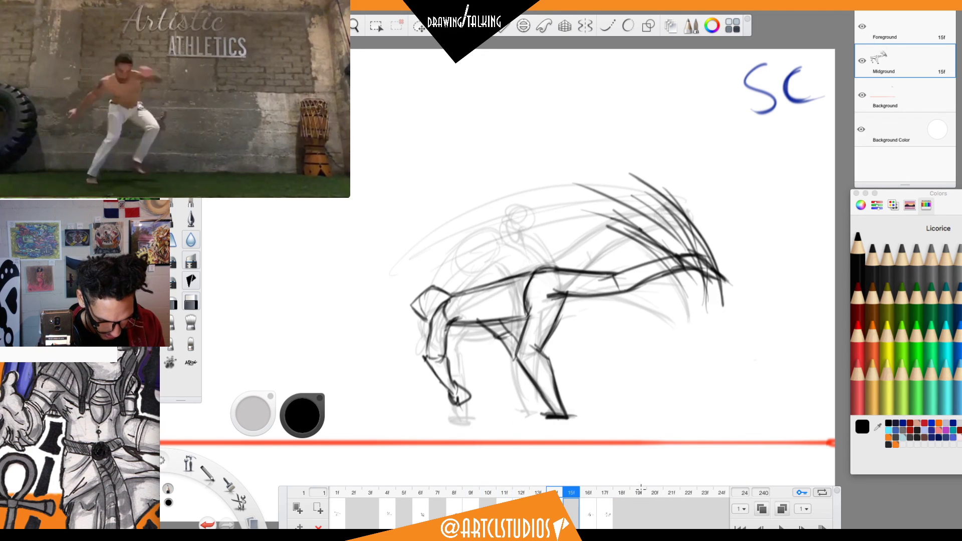
{"action": "key", "text": "Right"}
{"action": "key", "text": "Right"}
{"action": "key", "text": "Right"}
{"action": "key", "text": "Right"}
{"action": "key", "text": "Left"}
{"action": "key", "text": "Left"}
{"action": "key", "text": "Left"}
{"action": "key", "text": "Left"}
{"action": "key", "text": "Left"}
{"action": "key", "text": "Right"}
{"action": "key", "text": "Right"}
{"action": "key", "text": "Right"}
{"action": "key", "text": "Right"}
{"action": "key", "text": "Right"}
{"action": "key", "text": "Left"}
{"action": "key", "text": "Left"}
{"action": "key", "text": "Left"}
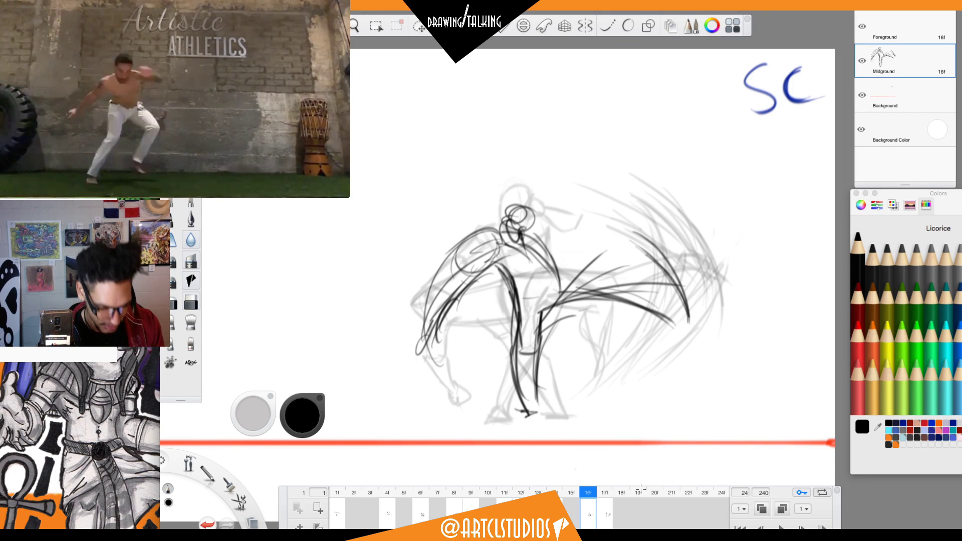
Flip back and forth through the drawings around the kick follow-through to check the motion, finishing on frame 19.
{"action": "key", "text": "Right"}
{"action": "key", "text": "Right"}
{"action": "key", "text": "Right"}
{"action": "key", "text": "Left"}
{"action": "key", "text": "Left"}
{"action": "key", "text": "Left"}
{"action": "key", "text": "Left"}
{"action": "key", "text": "Left"}
{"action": "key", "text": "Right"}
{"action": "key", "text": "Right"}
{"action": "key", "text": "Right"}
{"action": "key", "text": "Right"}
{"action": "key", "text": "Right"}
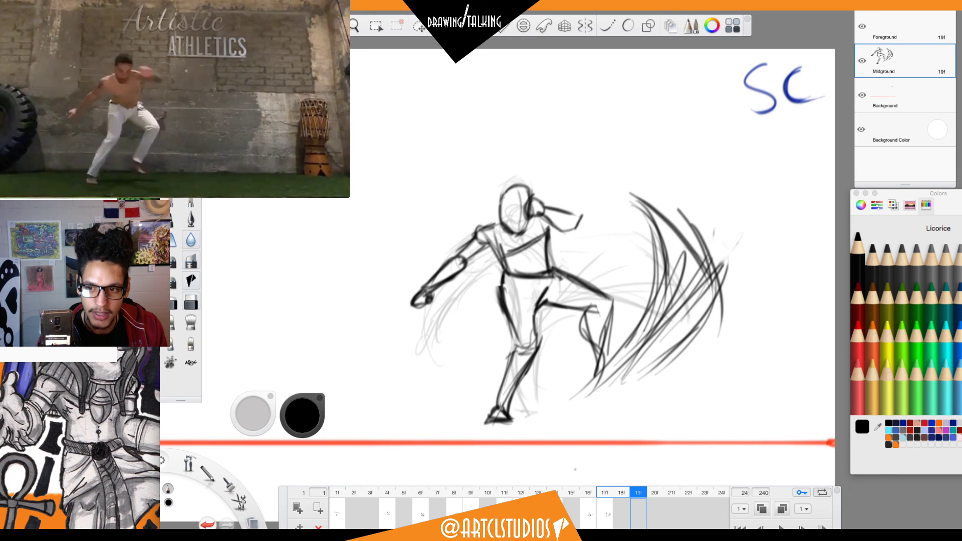
Advance the reference video to the bent-forward landing with both feet down and start a blank drawing on frame 19.
{"action": "mouse_move", "coordinate": [159, 141]}
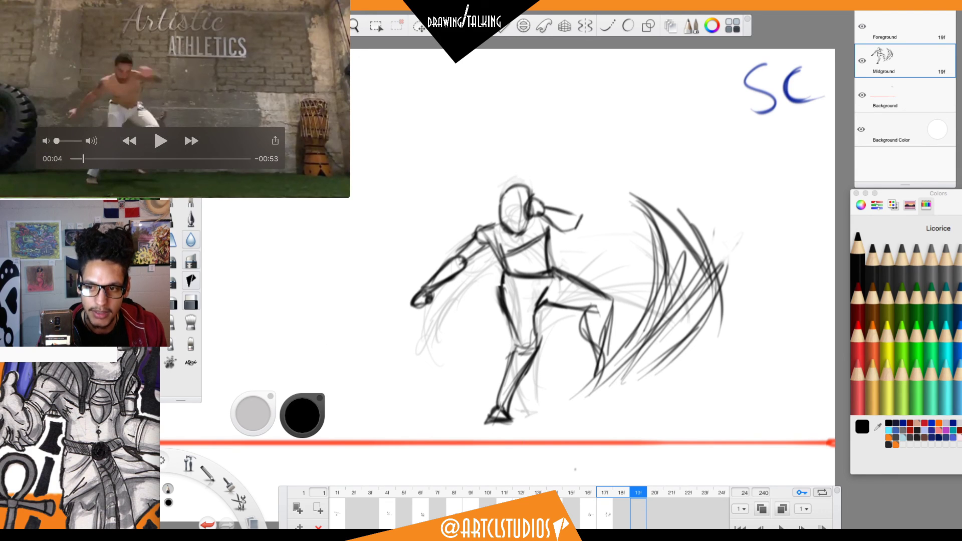
{"action": "key", "text": "Tab"}
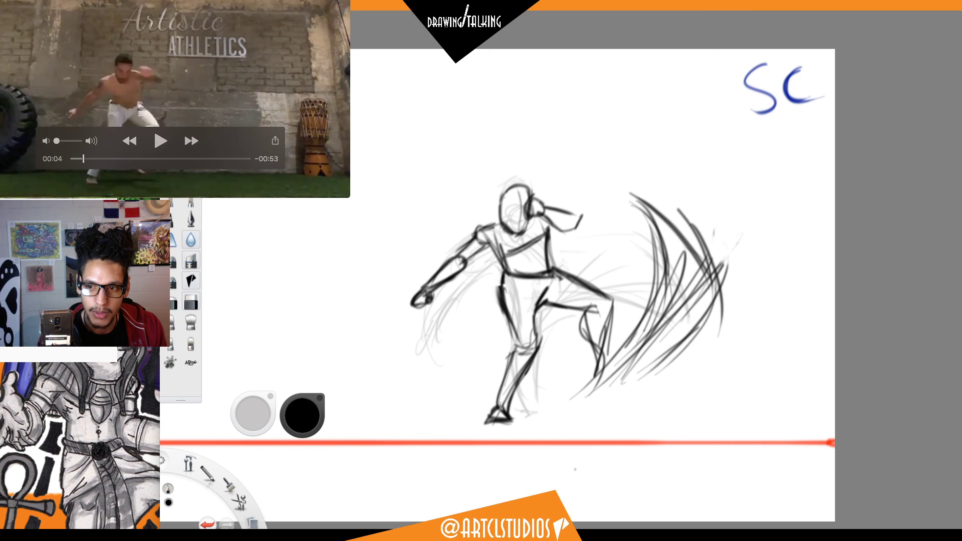
{"action": "key", "text": "Right"}
{"action": "key", "text": "Right"}
{"action": "key", "text": "Right"}
{"action": "key", "text": "Right"}
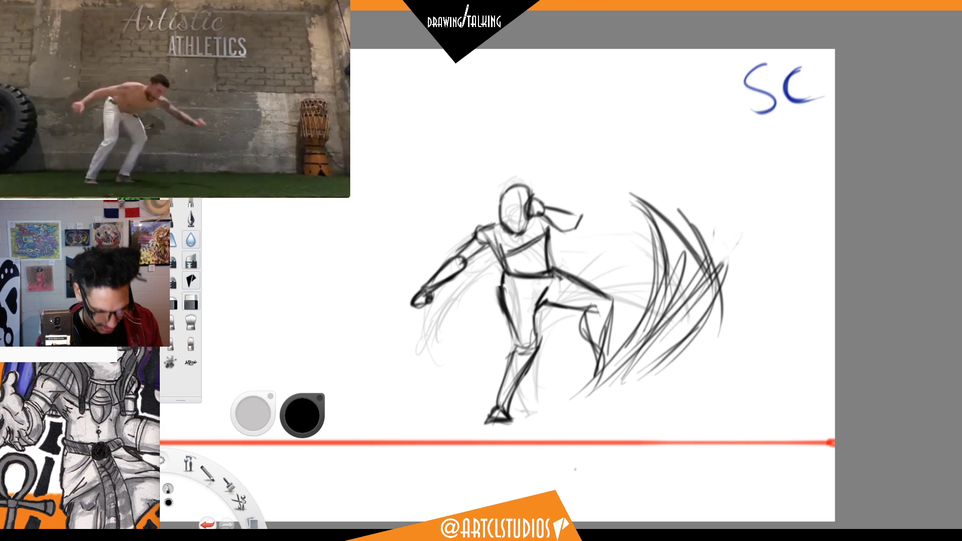
{"action": "left_click", "coordinate": [847, 396]}
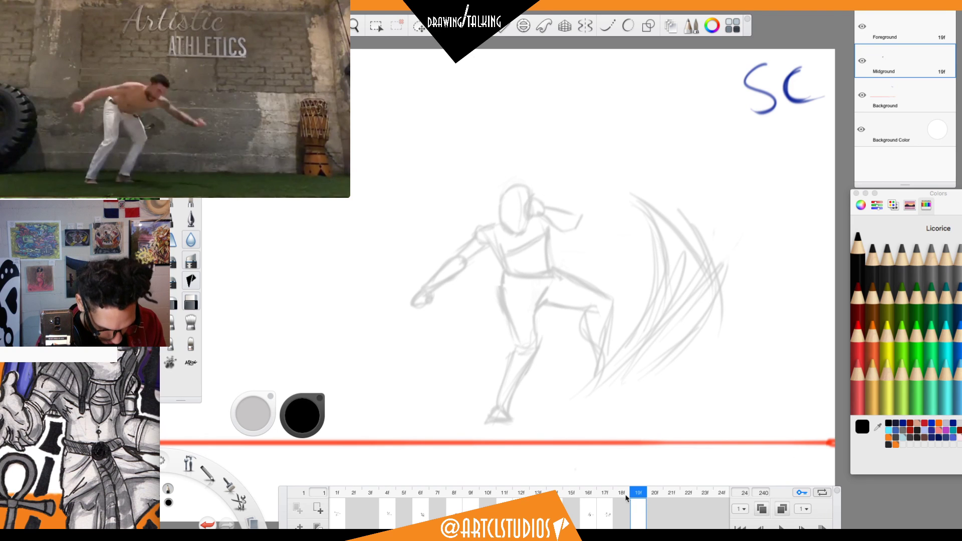
{"action": "left_click", "coordinate": [610, 494]}
{"action": "left_click", "coordinate": [638, 493]}
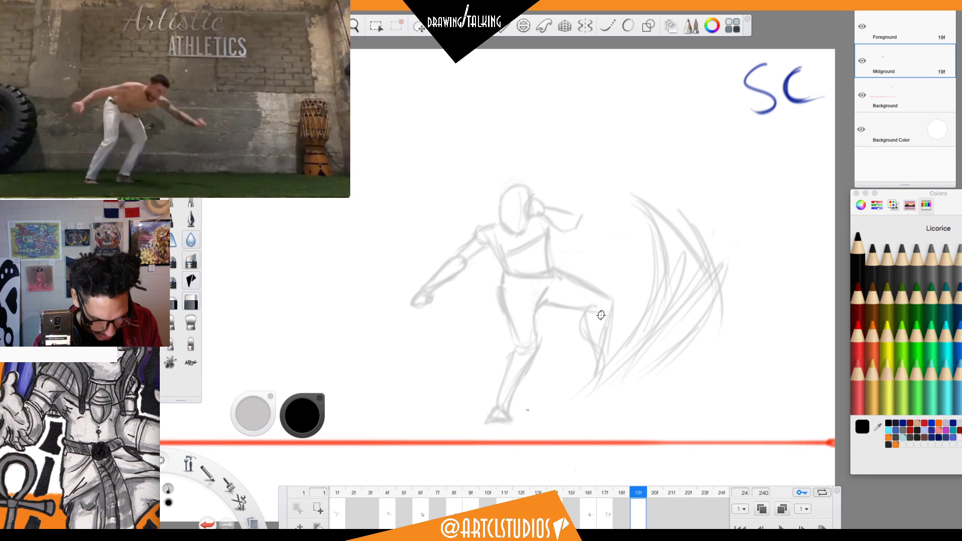
Sketch a circle for the hips and the supporting leg's thigh and calf on frame 19, over the ghosted previous pose.
{"action": "mouse_move", "coordinate": [523, 263]}
{"action": "left_mouse_down"}
{"action": "mouse_move", "coordinate": [488, 269]}
{"action": "mouse_move", "coordinate": [521, 314]}
{"action": "mouse_move", "coordinate": [551, 294]}
{"action": "mouse_move", "coordinate": [556, 273]}
{"action": "left_mouse_up"}
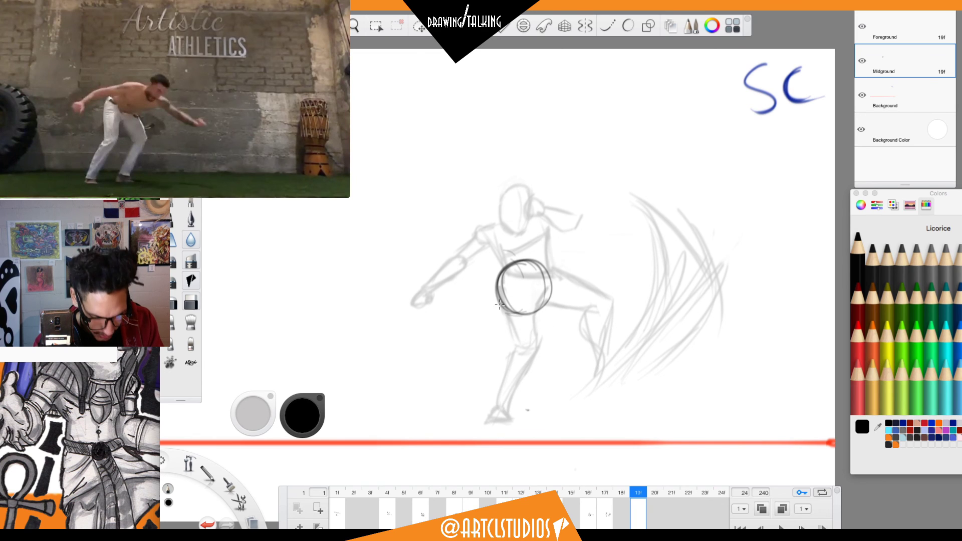
{"action": "left_click_drag", "start_coordinate": [527, 305], "coordinate": [526, 344]}
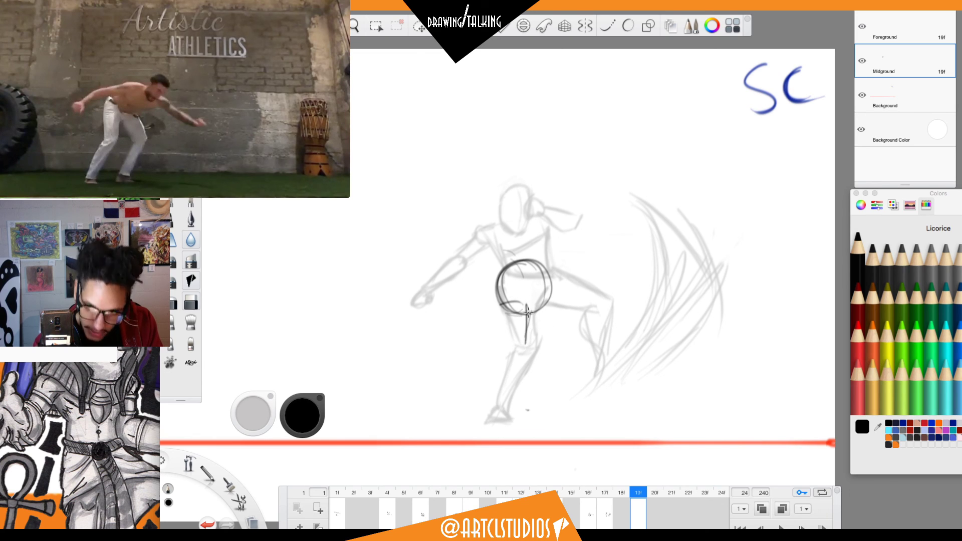
{"action": "mouse_move", "coordinate": [529, 298]}
{"action": "left_mouse_down"}
{"action": "mouse_move", "coordinate": [530, 347]}
{"action": "mouse_move", "coordinate": [511, 347]}
{"action": "mouse_move", "coordinate": [526, 345]}
{"action": "mouse_move", "coordinate": [498, 407]}
{"action": "left_mouse_up"}
{"action": "left_click_drag", "start_coordinate": [512, 343], "coordinate": [494, 403]}
{"action": "left_click_drag", "start_coordinate": [504, 363], "coordinate": [496, 401]}
{"action": "mouse_move", "coordinate": [513, 342]}
{"action": "left_mouse_down"}
{"action": "mouse_move", "coordinate": [500, 375]}
{"action": "mouse_move", "coordinate": [503, 358]}
{"action": "left_mouse_up"}
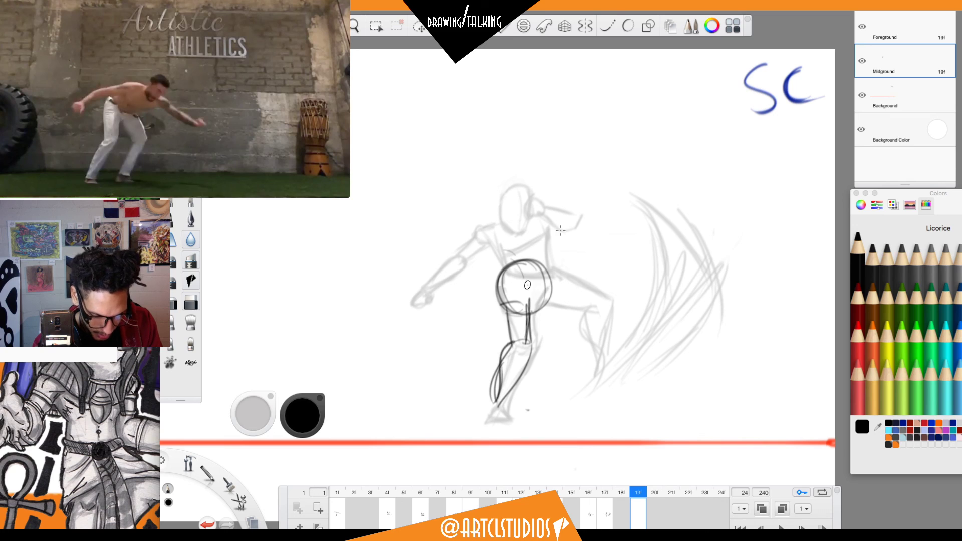
Sketch the bent second leg down to its ankle and add the waistline across the hip circle on frame 19.
{"action": "left_click_drag", "start_coordinate": [530, 310], "coordinate": [565, 344]}
{"action": "left_click_drag", "start_coordinate": [546, 271], "coordinate": [581, 335]}
{"action": "mouse_move", "coordinate": [546, 291]}
{"action": "left_mouse_down"}
{"action": "mouse_move", "coordinate": [575, 327]}
{"action": "mouse_move", "coordinate": [560, 336]}
{"action": "mouse_move", "coordinate": [548, 397]}
{"action": "left_mouse_up"}
{"action": "mouse_move", "coordinate": [578, 335]}
{"action": "left_mouse_down"}
{"action": "mouse_move", "coordinate": [557, 394]}
{"action": "mouse_move", "coordinate": [557, 374]}
{"action": "left_mouse_up"}
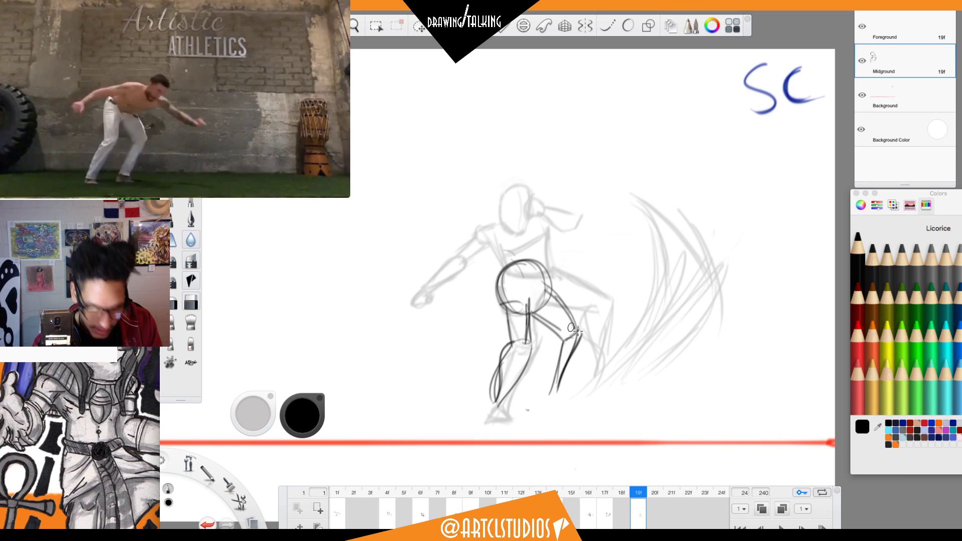
{"action": "left_click_drag", "start_coordinate": [584, 334], "coordinate": [561, 388]}
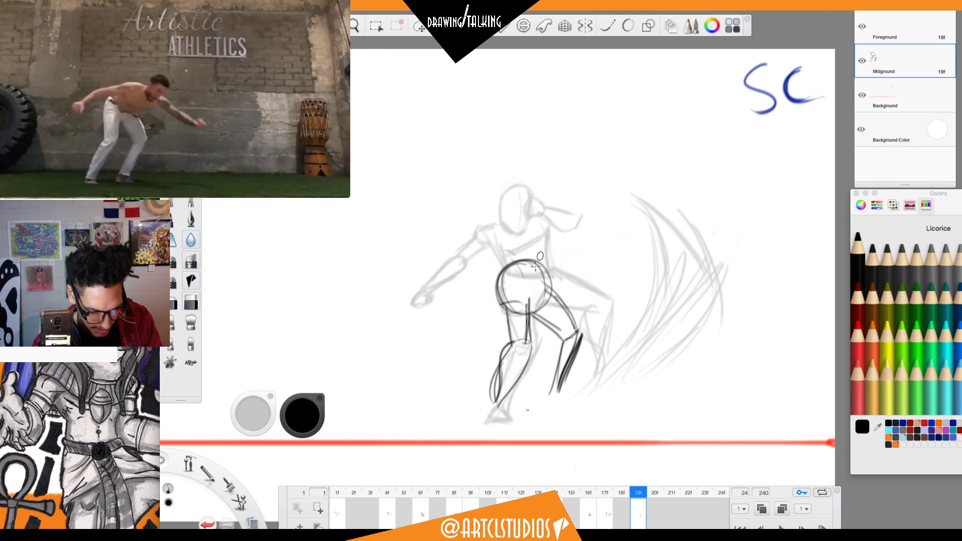
{"action": "left_click_drag", "start_coordinate": [502, 269], "coordinate": [544, 289]}
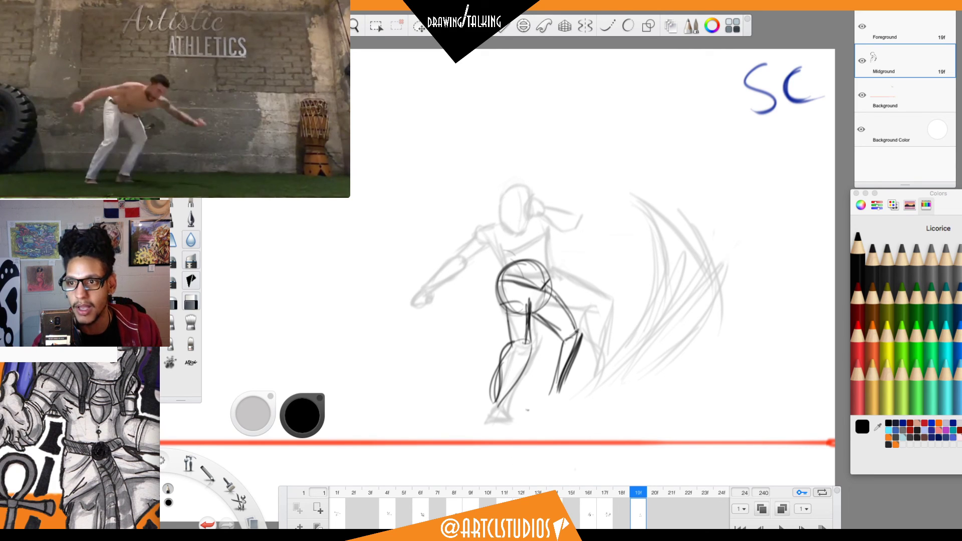
Firm up the side of the hips and sketch the forward-leaning torso, near shoulder and head on frame 19.
{"action": "key", "text": "Tab"}
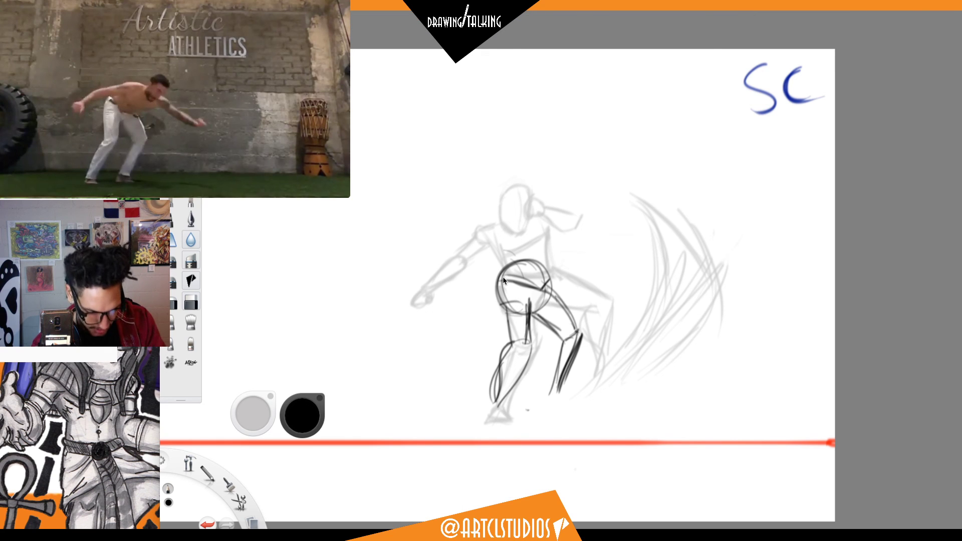
{"action": "key", "text": "Tab"}
{"action": "mouse_move", "coordinate": [505, 312]}
{"action": "left_mouse_down"}
{"action": "mouse_move", "coordinate": [501, 293]}
{"action": "mouse_move", "coordinate": [504, 314]}
{"action": "mouse_move", "coordinate": [535, 309]}
{"action": "left_mouse_up"}
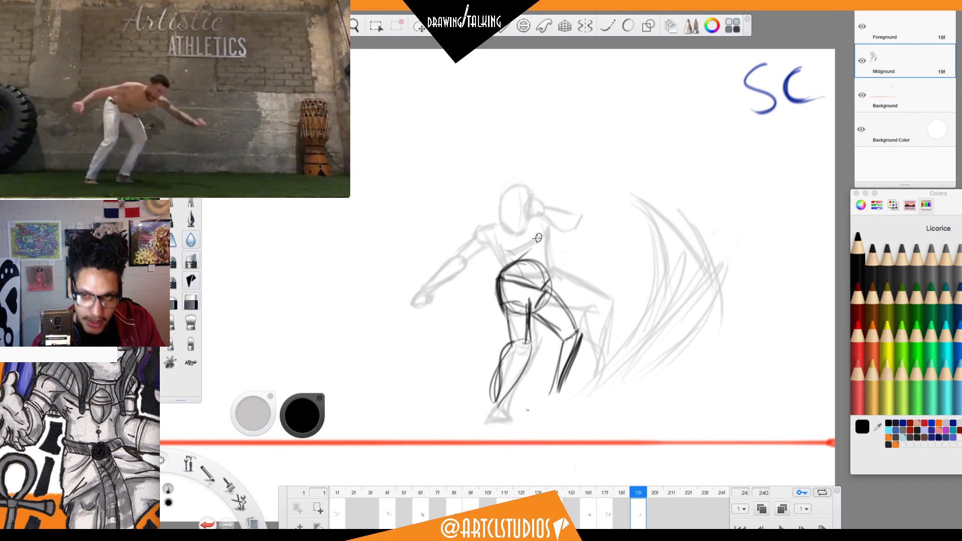
{"action": "left_click_drag", "start_coordinate": [501, 265], "coordinate": [560, 239]}
{"action": "mouse_move", "coordinate": [498, 276]}
{"action": "left_mouse_down"}
{"action": "mouse_move", "coordinate": [575, 229]}
{"action": "mouse_move", "coordinate": [580, 251]}
{"action": "left_mouse_up"}
{"action": "mouse_move", "coordinate": [541, 284]}
{"action": "left_mouse_down"}
{"action": "mouse_move", "coordinate": [579, 260]}
{"action": "mouse_move", "coordinate": [571, 249]}
{"action": "mouse_move", "coordinate": [587, 266]}
{"action": "left_mouse_up"}
{"action": "mouse_move", "coordinate": [583, 231]}
{"action": "left_mouse_down"}
{"action": "mouse_move", "coordinate": [564, 225]}
{"action": "mouse_move", "coordinate": [571, 251]}
{"action": "left_mouse_up"}
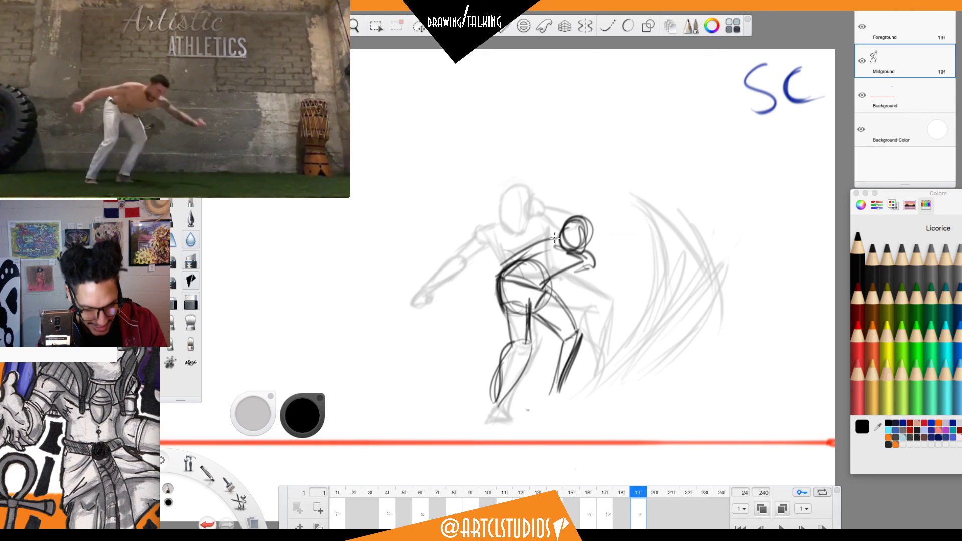
Add the far shoulder, the arm bent behind, the arm reaching forward and both feet to the frame 19 pose.
{"action": "left_click_drag", "start_coordinate": [550, 232], "coordinate": [535, 246]}
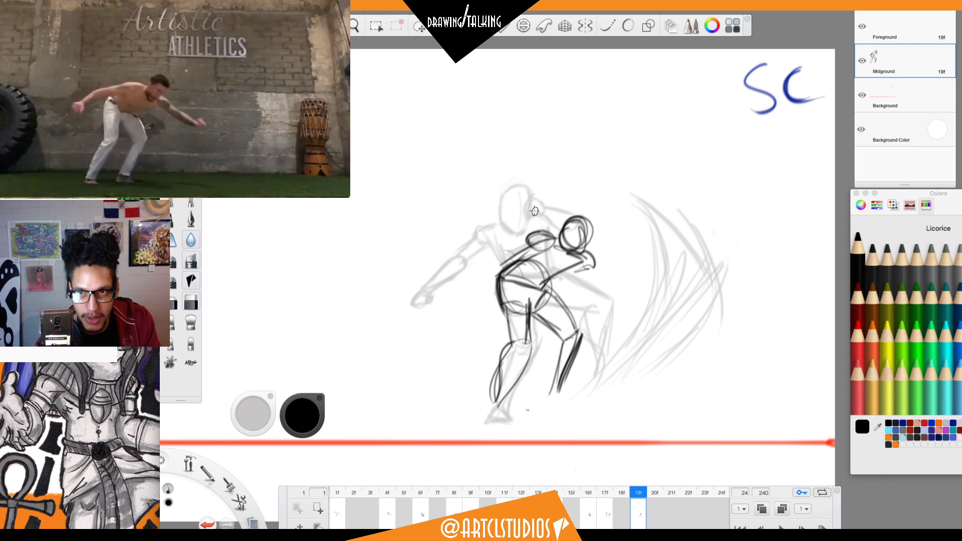
{"action": "mouse_move", "coordinate": [537, 250]}
{"action": "left_mouse_down"}
{"action": "mouse_move", "coordinate": [499, 252]}
{"action": "mouse_move", "coordinate": [499, 243]}
{"action": "mouse_move", "coordinate": [524, 241]}
{"action": "mouse_move", "coordinate": [534, 251]}
{"action": "mouse_move", "coordinate": [464, 288]}
{"action": "left_mouse_up"}
{"action": "mouse_move", "coordinate": [490, 247]}
{"action": "left_mouse_down"}
{"action": "mouse_move", "coordinate": [458, 288]}
{"action": "mouse_move", "coordinate": [506, 253]}
{"action": "mouse_move", "coordinate": [497, 247]}
{"action": "left_mouse_up"}
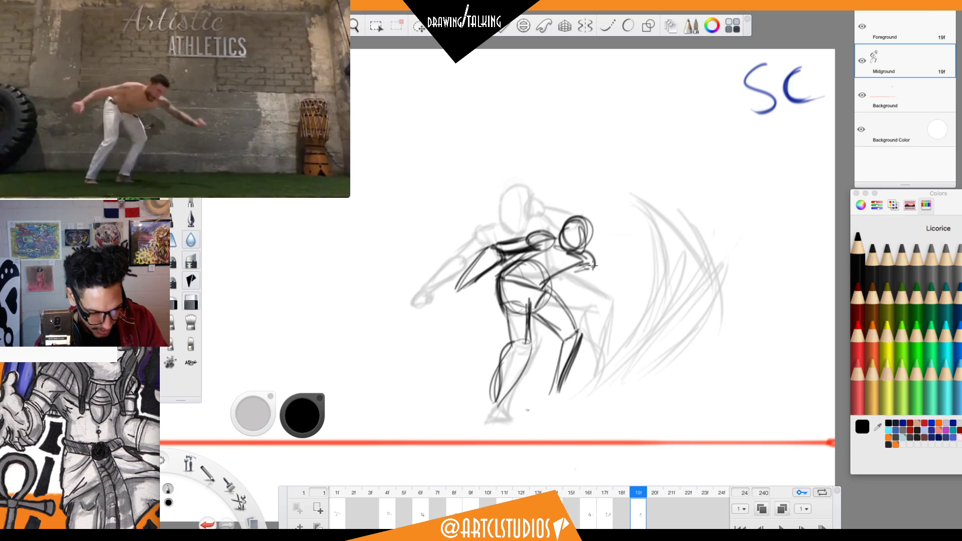
{"action": "mouse_move", "coordinate": [593, 262]}
{"action": "left_mouse_down"}
{"action": "mouse_move", "coordinate": [621, 290]}
{"action": "mouse_move", "coordinate": [607, 292]}
{"action": "left_mouse_up"}
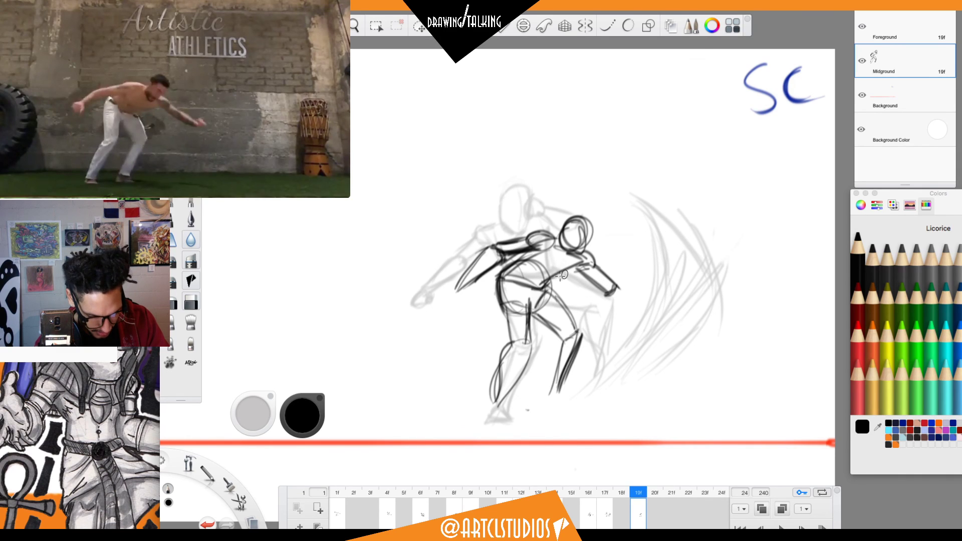
{"action": "mouse_move", "coordinate": [613, 282]}
{"action": "left_mouse_down"}
{"action": "mouse_move", "coordinate": [639, 298]}
{"action": "mouse_move", "coordinate": [647, 319]}
{"action": "left_mouse_up"}
{"action": "mouse_move", "coordinate": [553, 389]}
{"action": "left_mouse_down"}
{"action": "mouse_move", "coordinate": [547, 401]}
{"action": "mouse_move", "coordinate": [573, 400]}
{"action": "left_mouse_up"}
{"action": "mouse_move", "coordinate": [510, 393]}
{"action": "left_mouse_down"}
{"action": "mouse_move", "coordinate": [482, 419]}
{"action": "mouse_move", "coordinate": [509, 415]}
{"action": "left_mouse_up"}
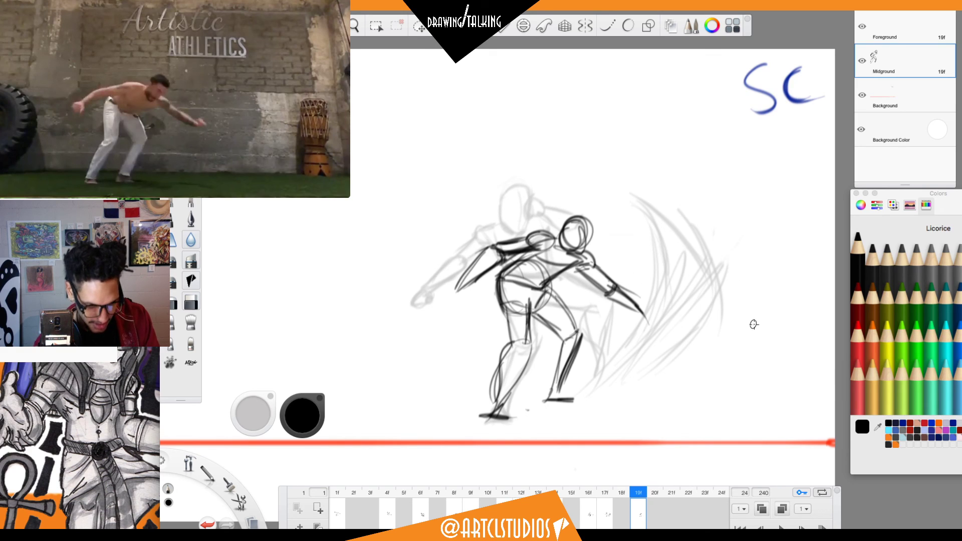
Flip repeatedly between the frame 17 follow-through and the crouched frame 19 pose to check the motion.
{"action": "key", "text": "Left"}
{"action": "key", "text": "Left"}
{"action": "key", "text": "Right"}
{"action": "key", "text": "Right"}
{"action": "key", "text": "Right"}
{"action": "key", "text": "Right"}
{"action": "key", "text": "Left"}
{"action": "key", "text": "Left"}
{"action": "key", "text": "Left"}
{"action": "key", "text": "Left"}
{"action": "key", "text": "Left"}
{"action": "key", "text": "Right"}
{"action": "key", "text": "Right"}
{"action": "key", "text": "Right"}
{"action": "key", "text": "Left"}
{"action": "key", "text": "Right"}
{"action": "key", "text": "Left"}
{"action": "key", "text": "Right"}
{"action": "key", "text": "Left"}
{"action": "key", "text": "Right"}
{"action": "key", "text": "Right"}
{"action": "key", "text": "Right"}
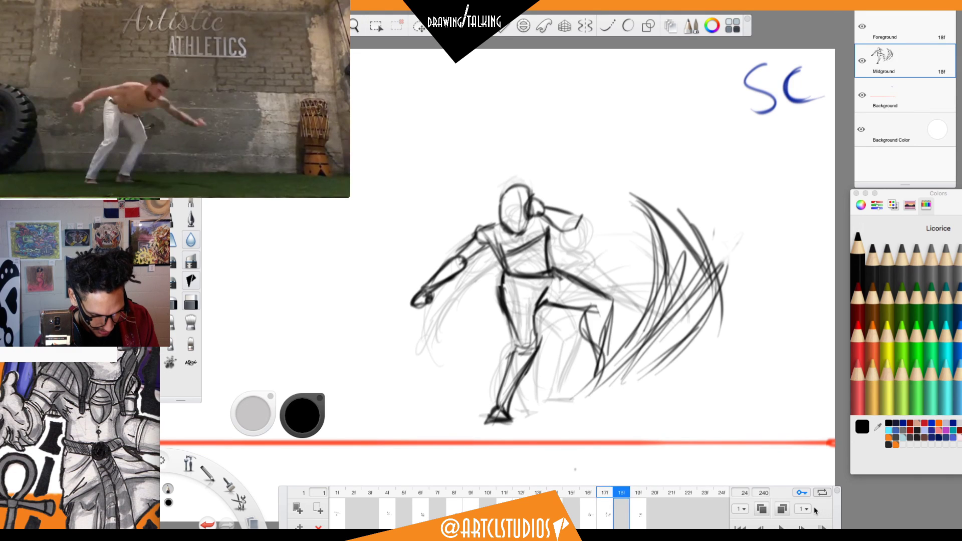
{"action": "key", "text": "Left"}
{"action": "key", "text": "Left"}
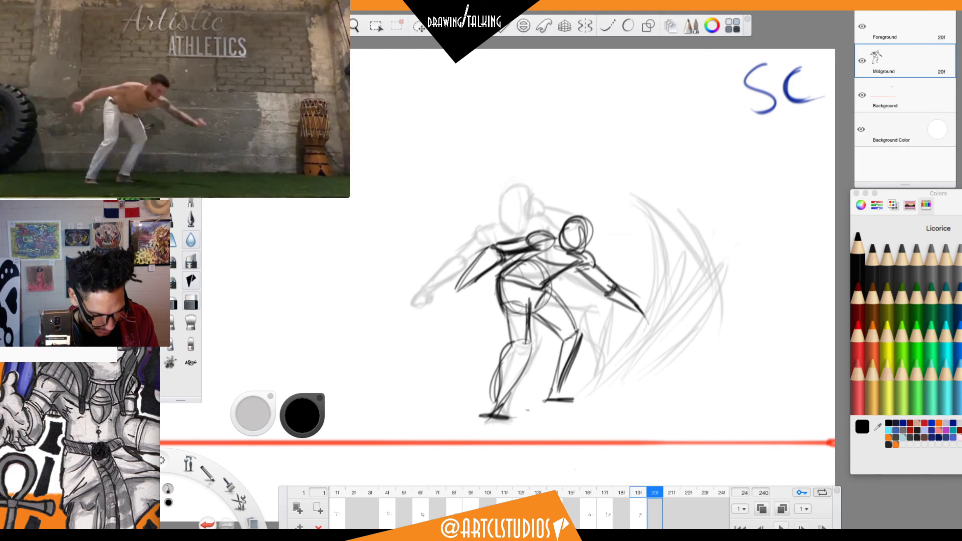
Play back the animation and shift the crouched landing drawing from frame 19 to frame 21.
{"action": "left_click", "coordinate": [780, 527]}
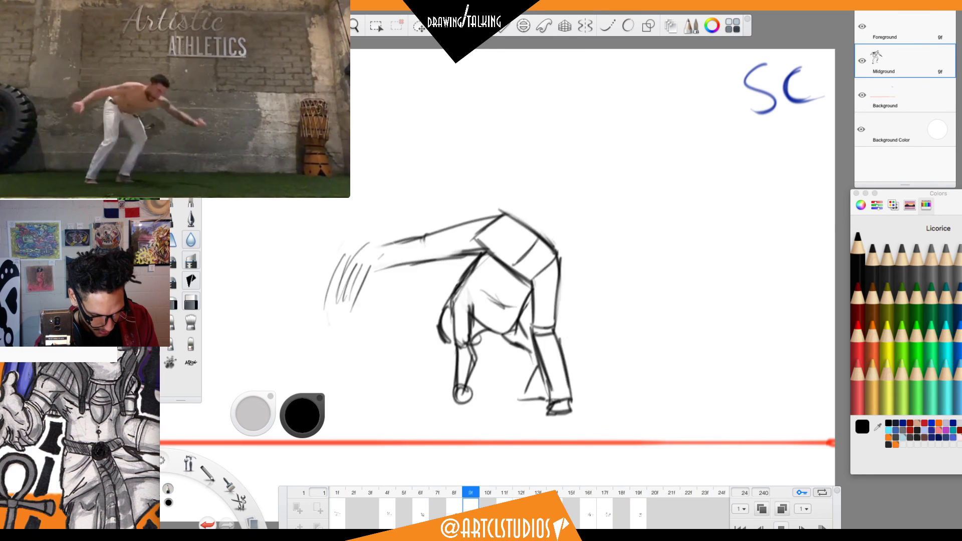
{"action": "left_click", "coordinate": [781, 526]}
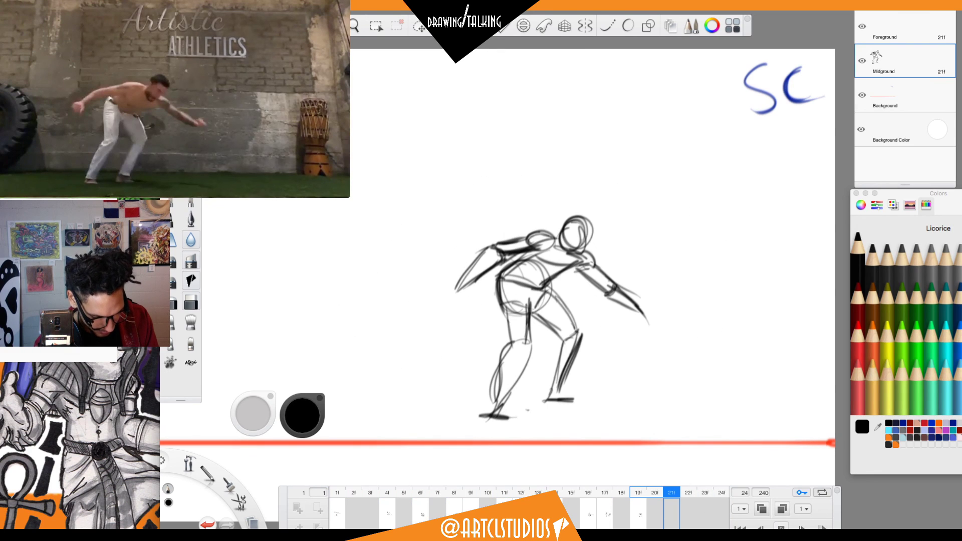
{"action": "left_click", "coordinate": [783, 509]}
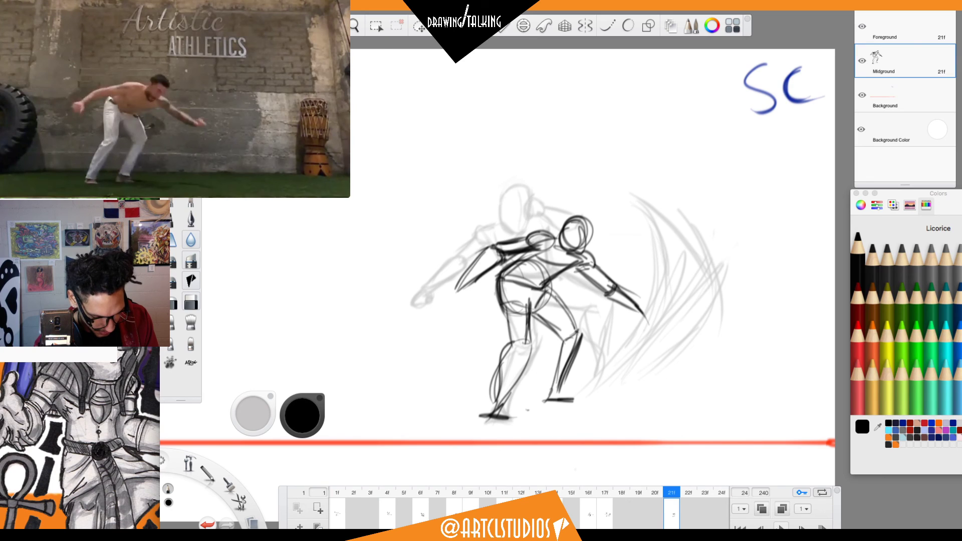
{"action": "key", "text": "space"}
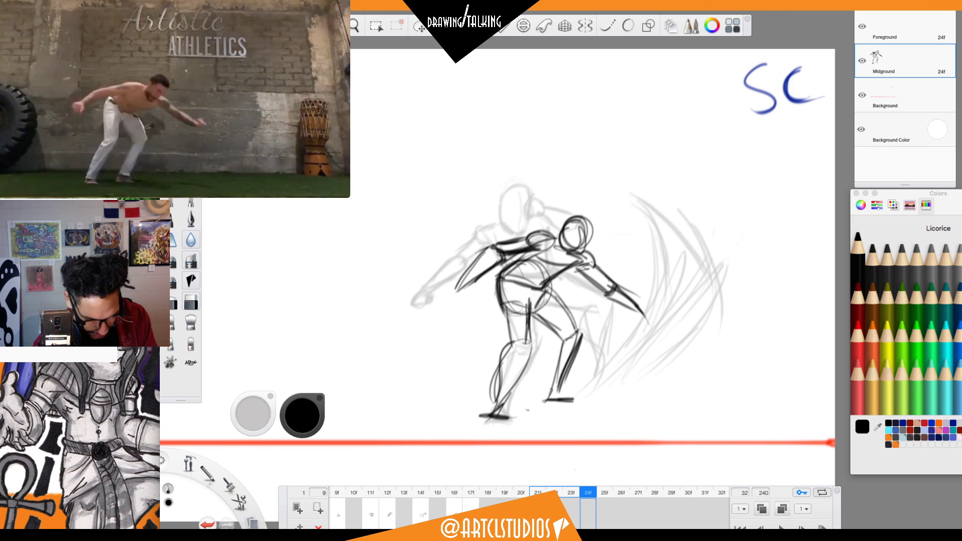
{"action": "key", "text": "Left"}
{"action": "key", "text": "Left"}
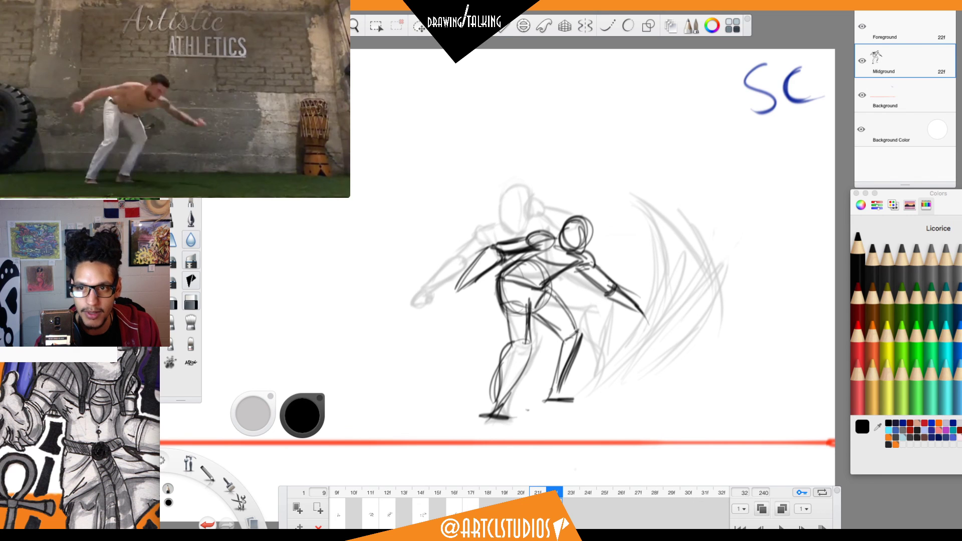
Advance the reference video to the next kick pose, with the torso bent down and one leg extended straight back.
{"action": "key", "text": "ctrl+Up"}
{"action": "key", "text": "ctrl+Up"}
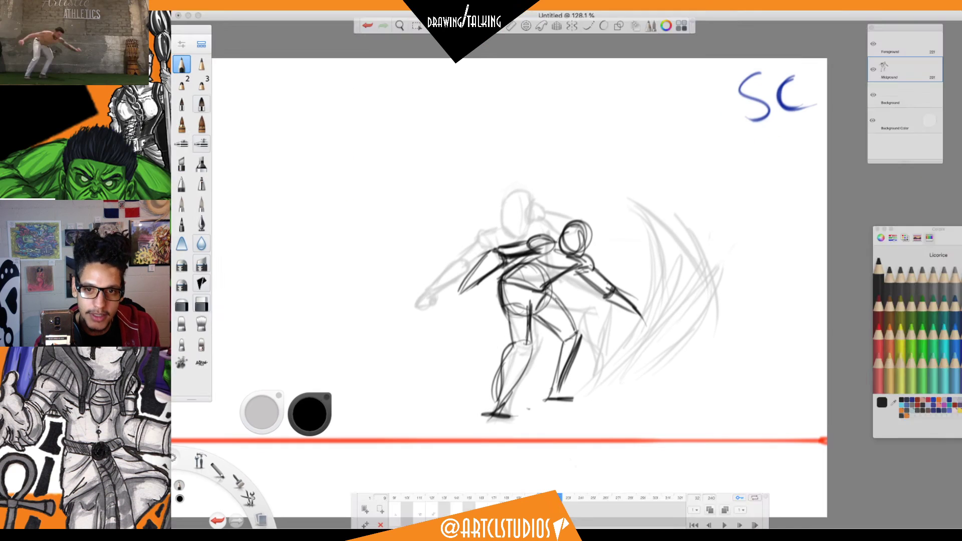
{"action": "key", "text": "super+1"}
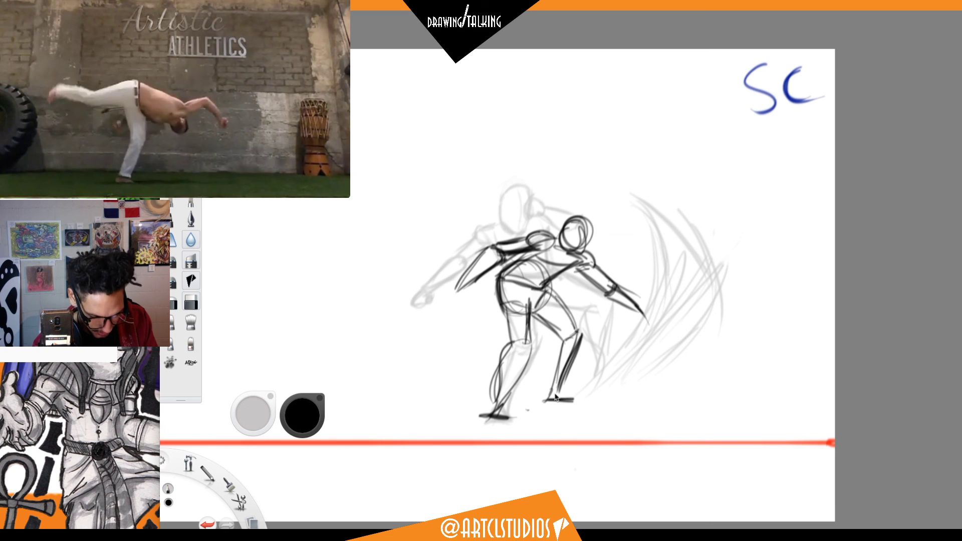
Discard the trial blank drawing on frame 22 and move on to frame 23.
{"action": "left_click", "coordinate": [584, 357]}
{"action": "key", "text": "Right"}
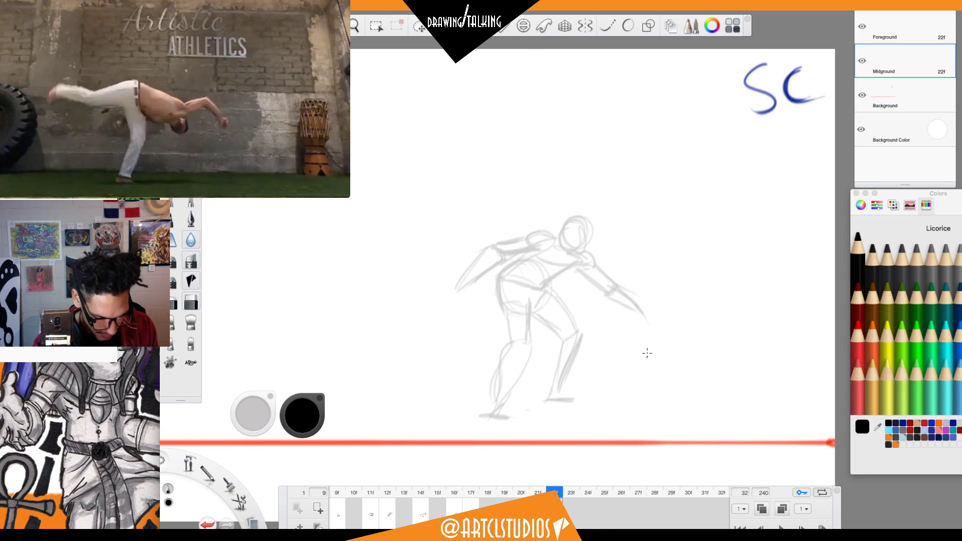
{"action": "key", "text": "Left"}
{"action": "key", "text": "Right"}
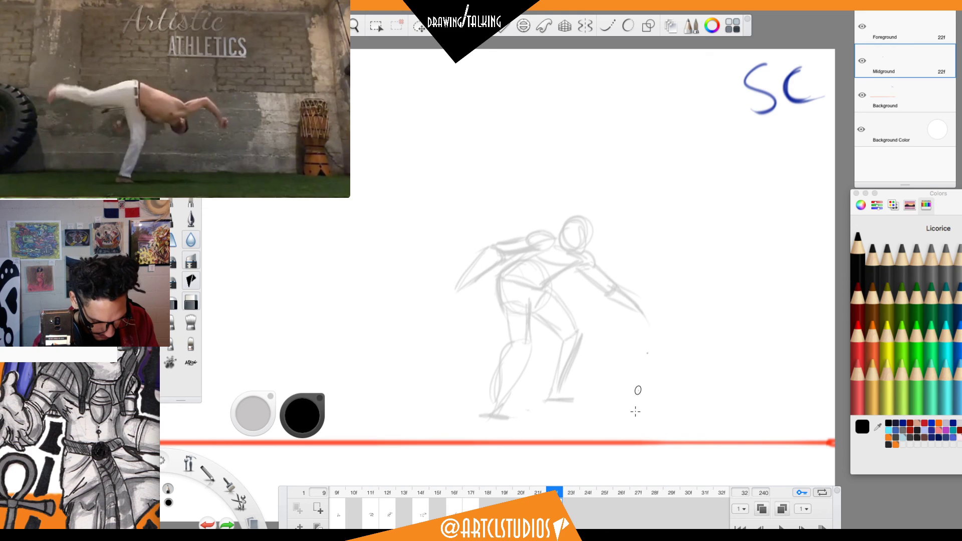
{"action": "key", "text": "super+z"}
{"action": "key", "text": "Right"}
{"action": "key", "text": "Right"}
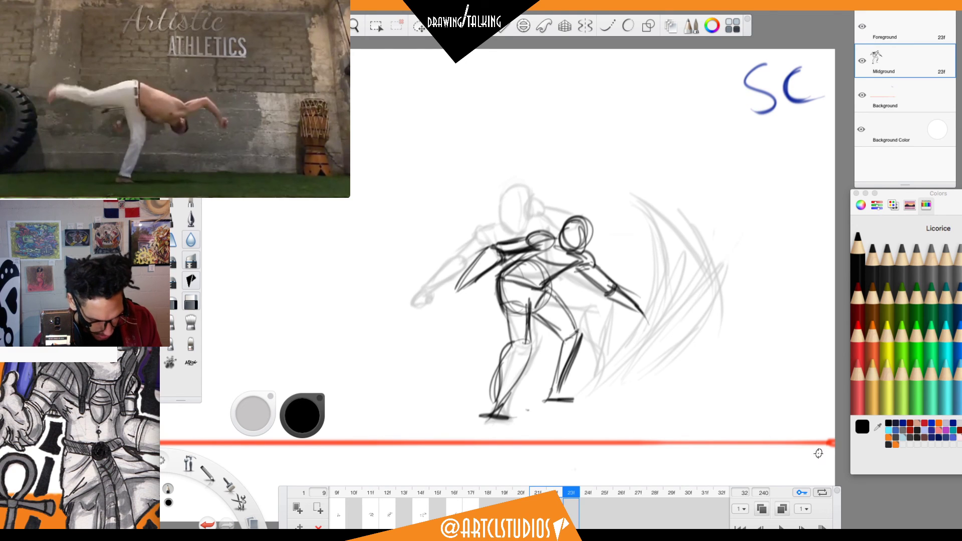
{"action": "key", "text": "comma"}
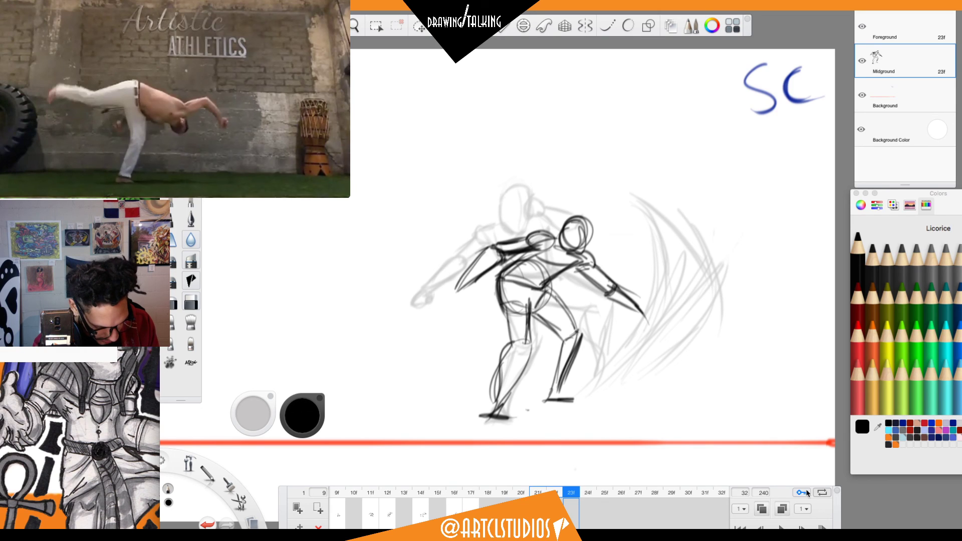
{"action": "mouse_move", "coordinate": [668, 362]}
{"action": "left_mouse_down"}
{"action": "mouse_move", "coordinate": [701, 388]}
{"action": "mouse_move", "coordinate": [725, 366]}
{"action": "left_mouse_up"}
{"action": "key", "text": "ctrl+z"}
{"action": "left_click_drag", "start_coordinate": [665, 307], "coordinate": [766, 346]}
{"action": "key", "text": "ctrl+z"}
{"action": "mouse_move", "coordinate": [695, 315]}
{"action": "left_mouse_down"}
{"action": "mouse_move", "coordinate": [656, 348]}
{"action": "mouse_move", "coordinate": [775, 326]}
{"action": "left_mouse_up"}
{"action": "mouse_move", "coordinate": [583, 421]}
{"action": "left_mouse_down"}
{"action": "mouse_move", "coordinate": [595, 392]}
{"action": "mouse_move", "coordinate": [714, 334]}
{"action": "left_mouse_up"}
{"action": "key", "text": "super+z"}
{"action": "key", "text": "ctrl+z"}
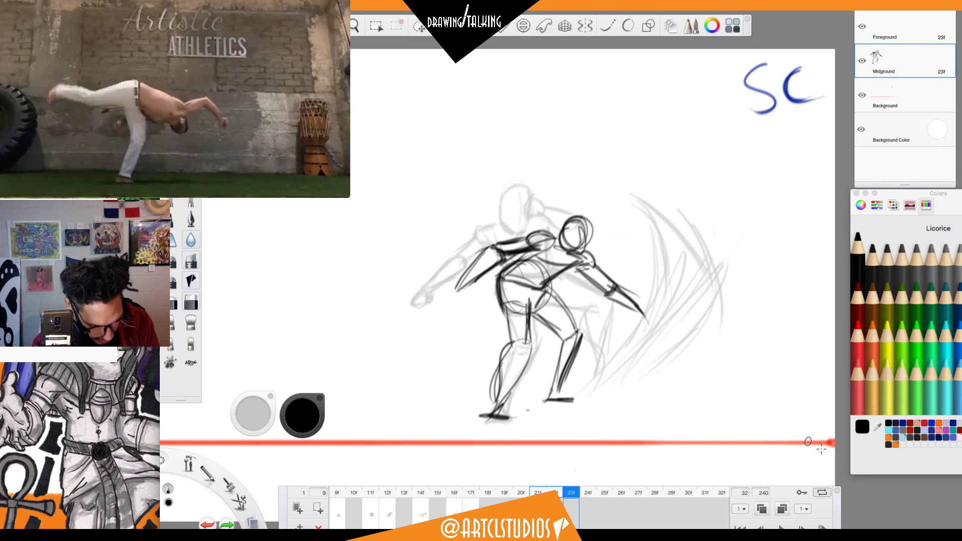
Start a blank drawing on frame 23 with automatic keyframing enabled, removing the stroke used to create it.
{"action": "left_click", "coordinate": [805, 493]}
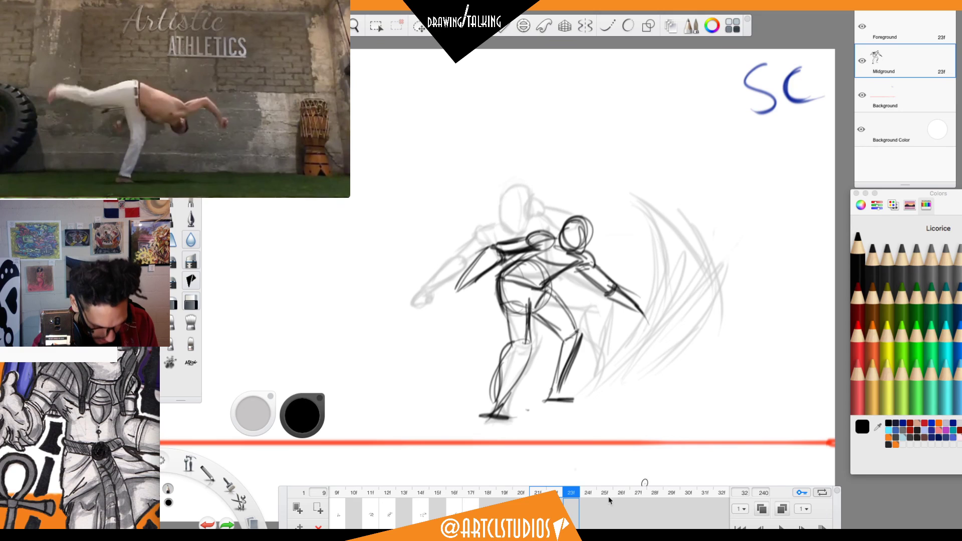
{"action": "left_click_drag", "start_coordinate": [652, 423], "coordinate": [827, 271]}
{"action": "key", "text": "super+z"}
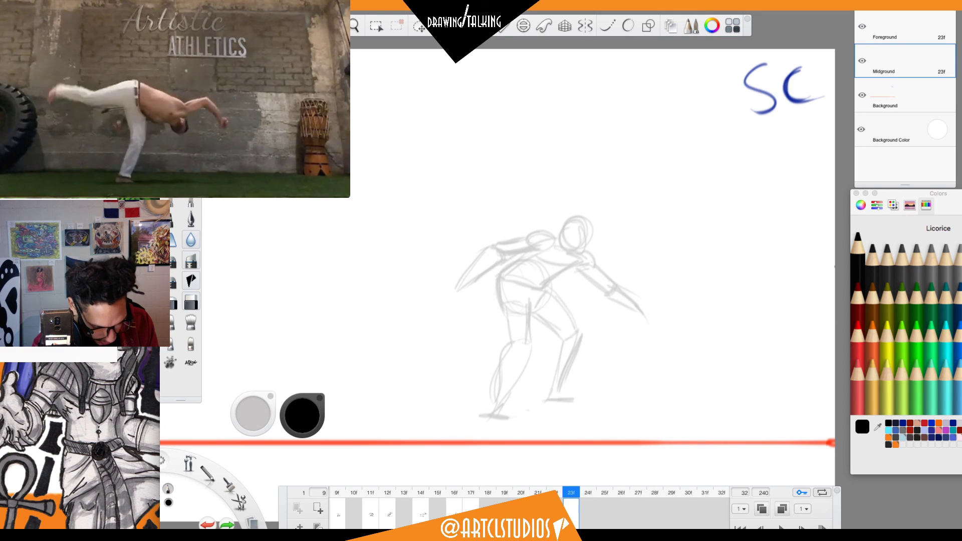
Compare frame 23 with the preceding frames and sketch its bent standing leg, foot and round hips beside the previous pose's legs.
{"action": "key", "text": "Left"}
{"action": "key", "text": "Left"}
{"action": "key", "text": "Right"}
{"action": "key", "text": "Right"}
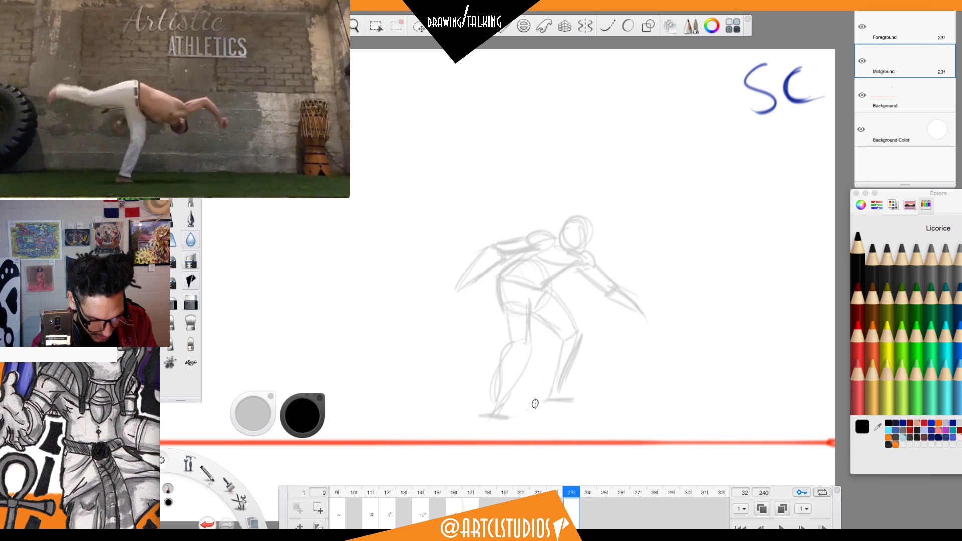
{"action": "mouse_move", "coordinate": [524, 404]}
{"action": "left_mouse_down"}
{"action": "mouse_move", "coordinate": [548, 407]}
{"action": "mouse_move", "coordinate": [523, 406]}
{"action": "mouse_move", "coordinate": [564, 343]}
{"action": "left_mouse_up"}
{"action": "left_click_drag", "start_coordinate": [548, 392], "coordinate": [563, 353]}
{"action": "mouse_move", "coordinate": [530, 408]}
{"action": "left_mouse_down"}
{"action": "mouse_move", "coordinate": [564, 361]}
{"action": "mouse_move", "coordinate": [563, 341]}
{"action": "mouse_move", "coordinate": [528, 311]}
{"action": "left_mouse_up"}
{"action": "left_click_drag", "start_coordinate": [567, 339], "coordinate": [546, 303]}
{"action": "mouse_move", "coordinate": [540, 260]}
{"action": "left_mouse_down"}
{"action": "mouse_move", "coordinate": [504, 278]}
{"action": "mouse_move", "coordinate": [527, 313]}
{"action": "mouse_move", "coordinate": [548, 281]}
{"action": "mouse_move", "coordinate": [545, 261]}
{"action": "left_mouse_up"}
Sketch the raised leg extending straight back from the hips on frame 23, with thigh, shin and pointed foot.
{"action": "key", "text": "Left"}
{"action": "key", "text": "Left"}
{"action": "key", "text": "Right"}
{"action": "key", "text": "Right"}
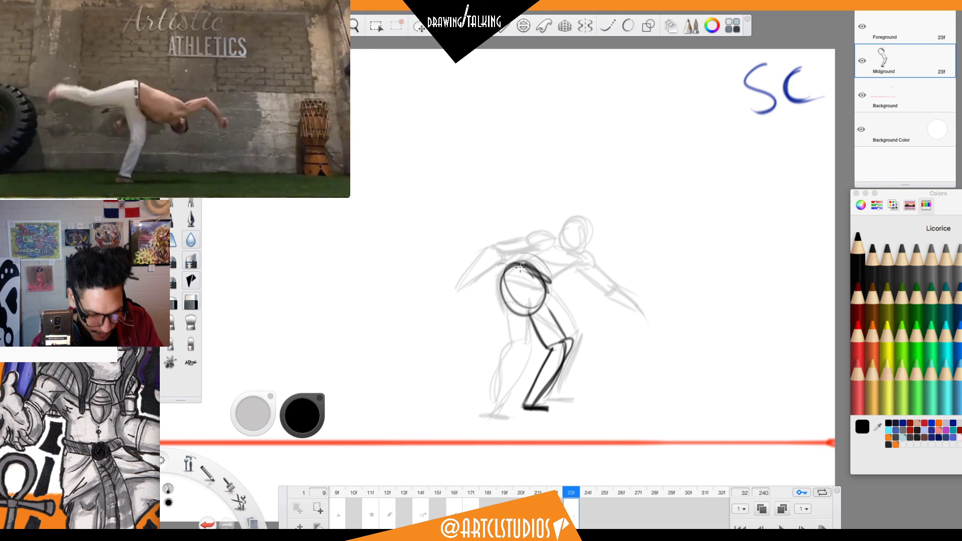
{"action": "mouse_move", "coordinate": [507, 268]}
{"action": "left_mouse_down"}
{"action": "mouse_move", "coordinate": [443, 311]}
{"action": "mouse_move", "coordinate": [381, 319]}
{"action": "left_mouse_up"}
{"action": "key", "text": "super+z"}
{"action": "mouse_move", "coordinate": [511, 268]}
{"action": "left_mouse_down"}
{"action": "mouse_move", "coordinate": [441, 303]}
{"action": "mouse_move", "coordinate": [515, 299]}
{"action": "mouse_move", "coordinate": [458, 309]}
{"action": "mouse_move", "coordinate": [546, 295]}
{"action": "mouse_move", "coordinate": [563, 344]}
{"action": "left_mouse_up"}
{"action": "left_click_drag", "start_coordinate": [544, 291], "coordinate": [565, 344]}
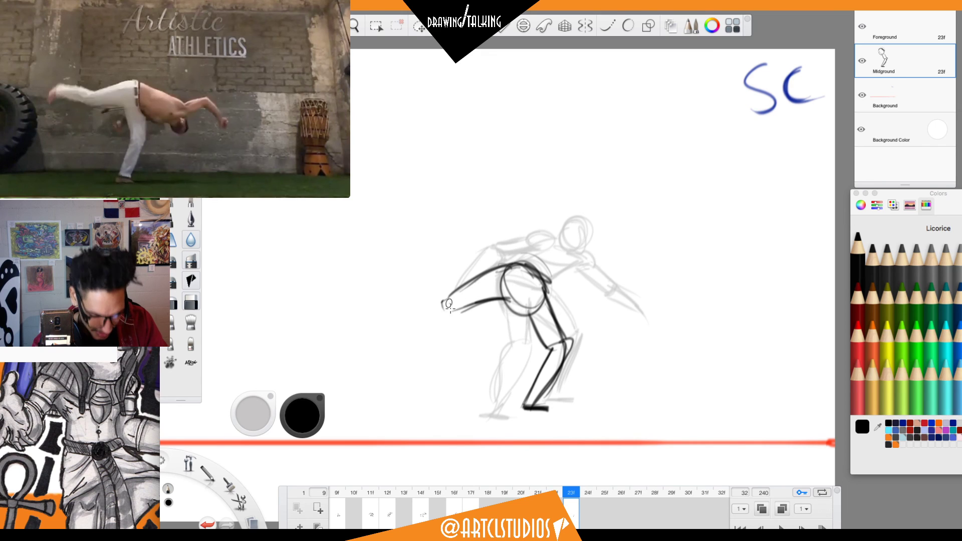
{"action": "mouse_move", "coordinate": [442, 301]}
{"action": "left_mouse_down"}
{"action": "mouse_move", "coordinate": [382, 288]}
{"action": "mouse_move", "coordinate": [444, 301]}
{"action": "mouse_move", "coordinate": [375, 295]}
{"action": "mouse_move", "coordinate": [509, 299]}
{"action": "left_mouse_up"}
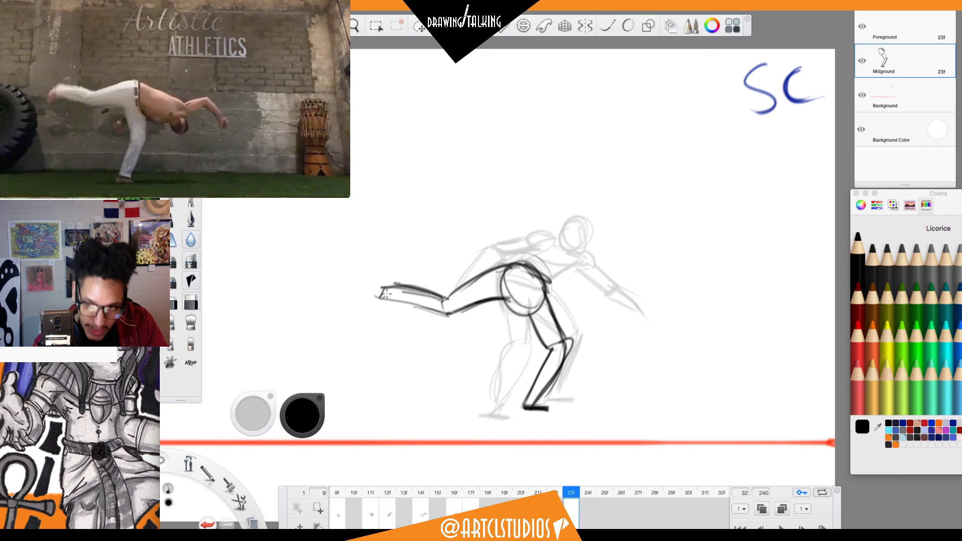
{"action": "mouse_move", "coordinate": [385, 288]}
{"action": "left_mouse_down"}
{"action": "mouse_move", "coordinate": [372, 282]}
{"action": "mouse_move", "coordinate": [357, 305]}
{"action": "mouse_move", "coordinate": [386, 295]}
{"action": "left_mouse_up"}
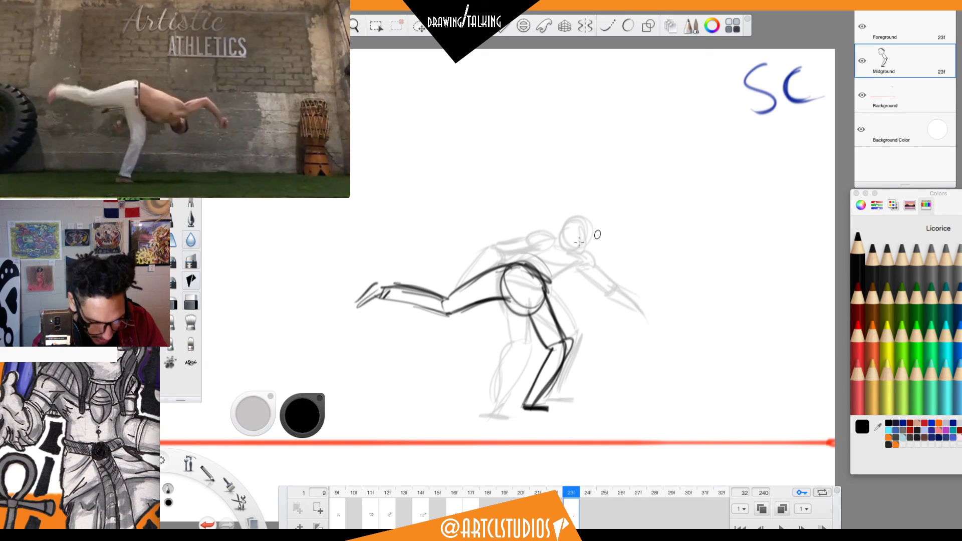
Shift the raised leg closer to the hips and darken the standing leg's thigh line.
{"action": "key", "text": "m"}
{"action": "mouse_move", "coordinate": [421, 262]}
{"action": "left_mouse_down"}
{"action": "mouse_move", "coordinate": [340, 292]}
{"action": "mouse_move", "coordinate": [480, 326]}
{"action": "mouse_move", "coordinate": [498, 307]}
{"action": "mouse_move", "coordinate": [506, 242]}
{"action": "mouse_move", "coordinate": [487, 233]}
{"action": "left_mouse_up"}
{"action": "key", "text": "v"}
{"action": "mouse_move", "coordinate": [598, 267]}
{"action": "left_mouse_down"}
{"action": "mouse_move", "coordinate": [613, 263]}
{"action": "mouse_move", "coordinate": [604, 259]}
{"action": "mouse_move", "coordinate": [633, 278]}
{"action": "left_mouse_up"}
{"action": "key", "text": "b"}
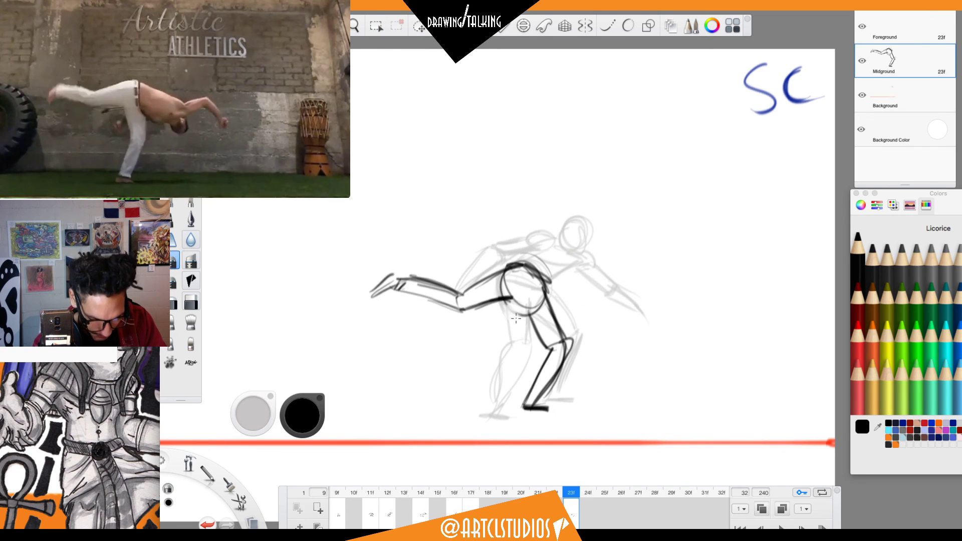
{"action": "key", "text": "b"}
{"action": "mouse_move", "coordinate": [527, 304]}
{"action": "left_mouse_down"}
{"action": "mouse_move", "coordinate": [506, 300]}
{"action": "mouse_move", "coordinate": [533, 299]}
{"action": "mouse_move", "coordinate": [527, 311]}
{"action": "mouse_move", "coordinate": [549, 350]}
{"action": "left_mouse_up"}
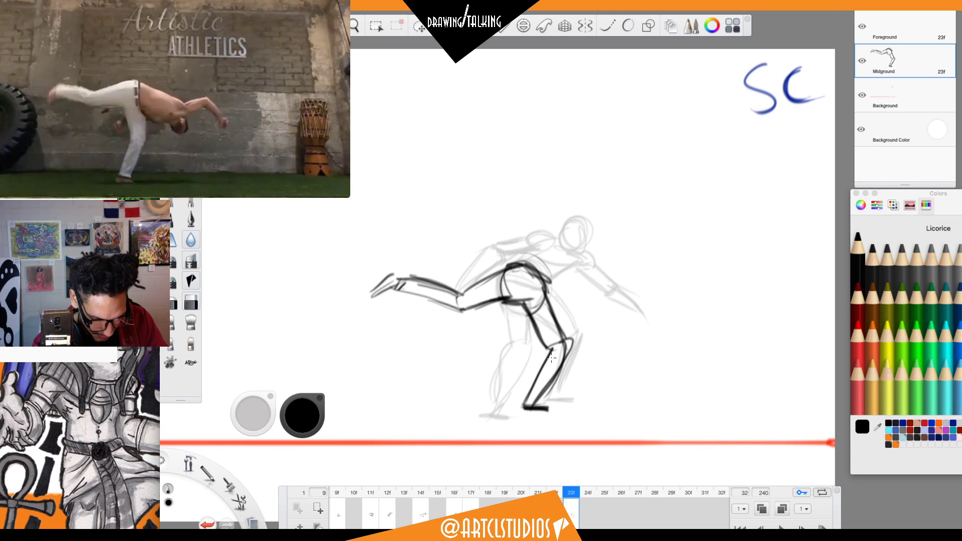
Move the hips and raised leg slightly downward on the standing leg and clear the selection.
{"action": "key", "text": "m"}
{"action": "mouse_move", "coordinate": [573, 267]}
{"action": "left_mouse_down"}
{"action": "mouse_move", "coordinate": [557, 247]}
{"action": "mouse_move", "coordinate": [360, 266]}
{"action": "mouse_move", "coordinate": [462, 337]}
{"action": "mouse_move", "coordinate": [565, 306]}
{"action": "mouse_move", "coordinate": [593, 245]}
{"action": "left_mouse_up"}
{"action": "key", "text": "v"}
{"action": "left_click_drag", "start_coordinate": [649, 286], "coordinate": [663, 296]}
{"action": "key", "text": "super+d"}
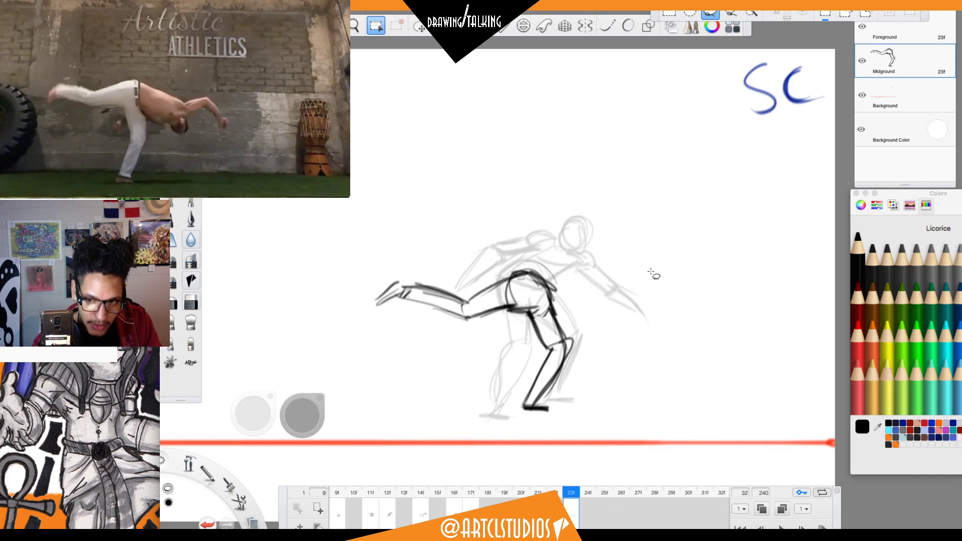
Sketch the horizontal torso, lowered head, arm reaching forward and far hand below the hips on frame 23.
{"action": "key", "text": "b"}
{"action": "left_click_drag", "start_coordinate": [532, 270], "coordinate": [614, 280]}
{"action": "mouse_move", "coordinate": [553, 302]}
{"action": "left_mouse_down"}
{"action": "mouse_move", "coordinate": [590, 315]}
{"action": "mouse_move", "coordinate": [616, 282]}
{"action": "mouse_move", "coordinate": [629, 315]}
{"action": "mouse_move", "coordinate": [609, 316]}
{"action": "left_mouse_up"}
{"action": "mouse_move", "coordinate": [602, 276]}
{"action": "left_mouse_down"}
{"action": "mouse_move", "coordinate": [626, 263]}
{"action": "mouse_move", "coordinate": [635, 276]}
{"action": "mouse_move", "coordinate": [679, 274]}
{"action": "mouse_move", "coordinate": [638, 275]}
{"action": "mouse_move", "coordinate": [688, 288]}
{"action": "mouse_move", "coordinate": [674, 272]}
{"action": "left_mouse_up"}
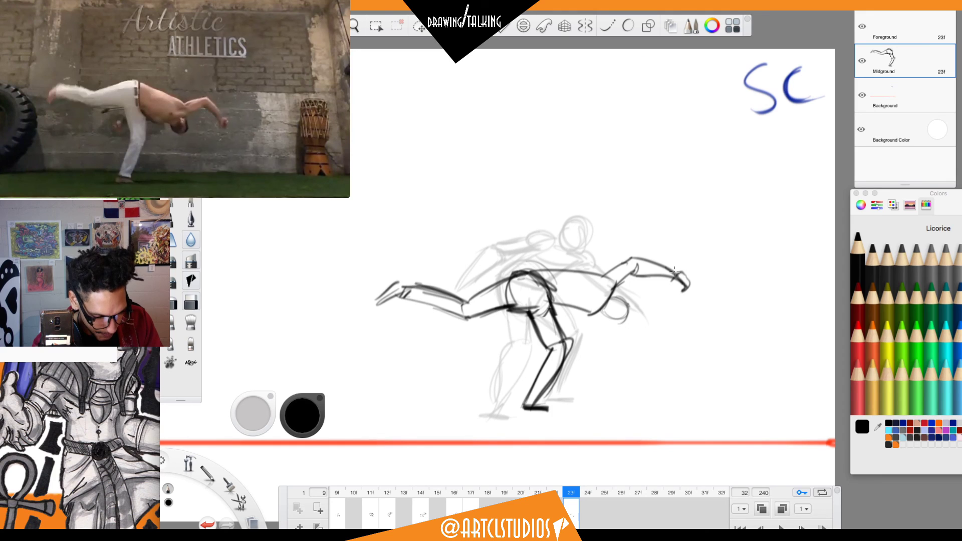
{"action": "mouse_move", "coordinate": [584, 317]}
{"action": "left_mouse_down"}
{"action": "mouse_move", "coordinate": [539, 322]}
{"action": "mouse_move", "coordinate": [582, 311]}
{"action": "mouse_move", "coordinate": [557, 310]}
{"action": "mouse_move", "coordinate": [573, 340]}
{"action": "mouse_move", "coordinate": [556, 312]}
{"action": "mouse_move", "coordinate": [576, 323]}
{"action": "mouse_move", "coordinate": [599, 309]}
{"action": "left_mouse_up"}
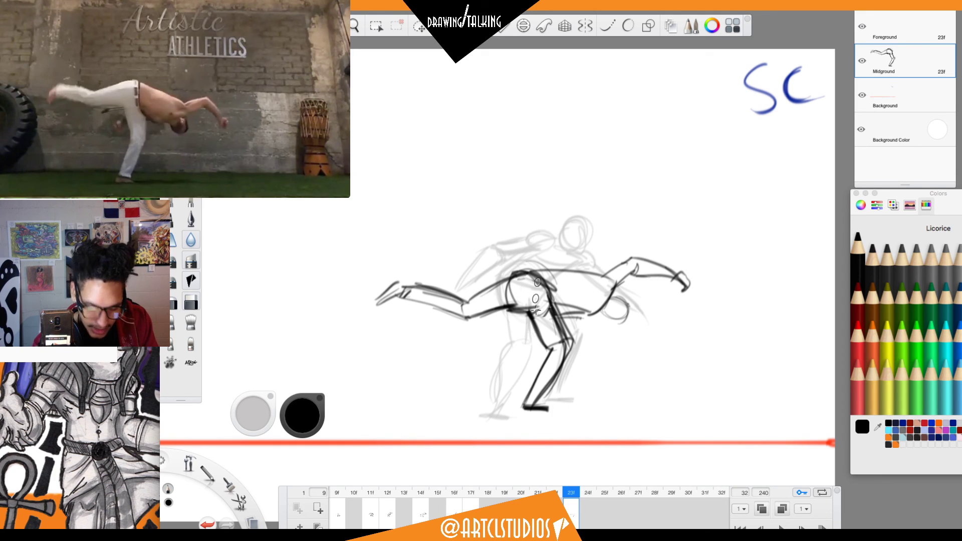
{"action": "left_click_drag", "start_coordinate": [533, 315], "coordinate": [531, 337]}
Erase the raised leg's shin and foot and redraw them shorter and angled slightly downward.
{"action": "key", "text": "e"}
{"action": "mouse_move", "coordinate": [386, 299]}
{"action": "left_mouse_down"}
{"action": "mouse_move", "coordinate": [413, 267]}
{"action": "mouse_move", "coordinate": [406, 301]}
{"action": "mouse_move", "coordinate": [433, 257]}
{"action": "left_mouse_up"}
{"action": "mouse_move", "coordinate": [381, 294]}
{"action": "left_mouse_down"}
{"action": "mouse_move", "coordinate": [404, 308]}
{"action": "mouse_move", "coordinate": [454, 299]}
{"action": "mouse_move", "coordinate": [464, 309]}
{"action": "mouse_move", "coordinate": [426, 277]}
{"action": "left_mouse_up"}
{"action": "key", "text": "b"}
{"action": "key", "text": "ctrl+z"}
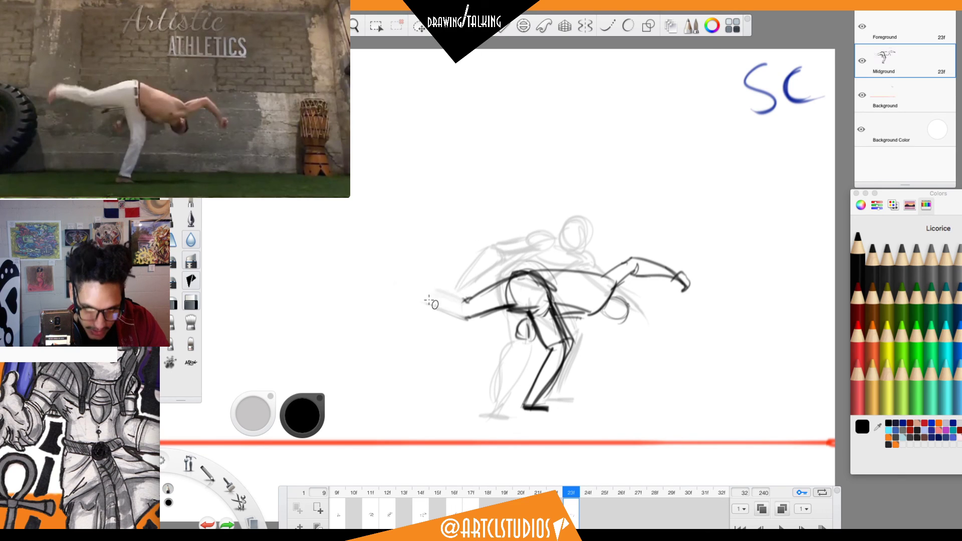
{"action": "mouse_move", "coordinate": [465, 319]}
{"action": "left_mouse_down"}
{"action": "mouse_move", "coordinate": [458, 301]}
{"action": "mouse_move", "coordinate": [392, 313]}
{"action": "left_mouse_up"}
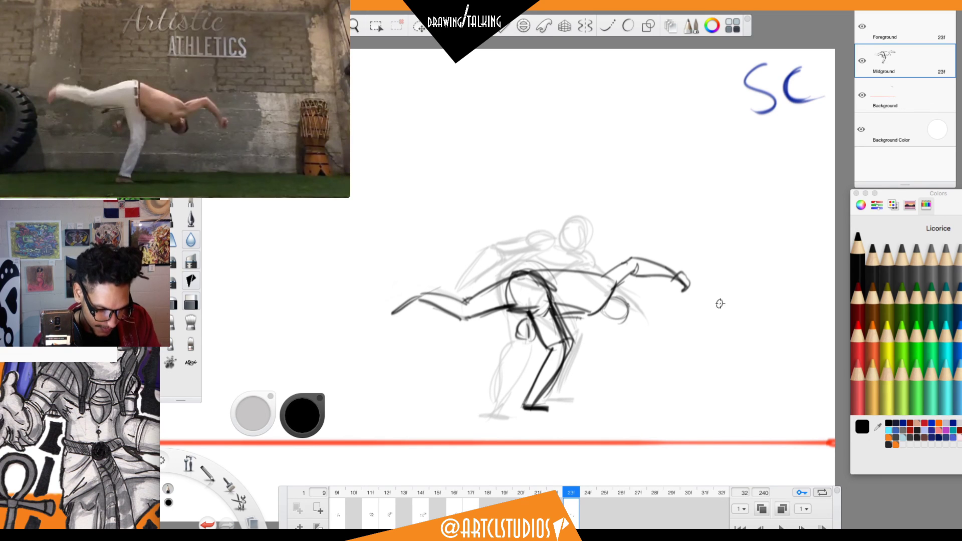
Flip back through the preceding frames to check the motion and move on to frame 25.
{"action": "key", "text": "Left"}
{"action": "key", "text": "Left"}
{"action": "key", "text": "Right"}
{"action": "key", "text": "Right"}
{"action": "key", "text": "Right"}
{"action": "key", "text": "Right"}
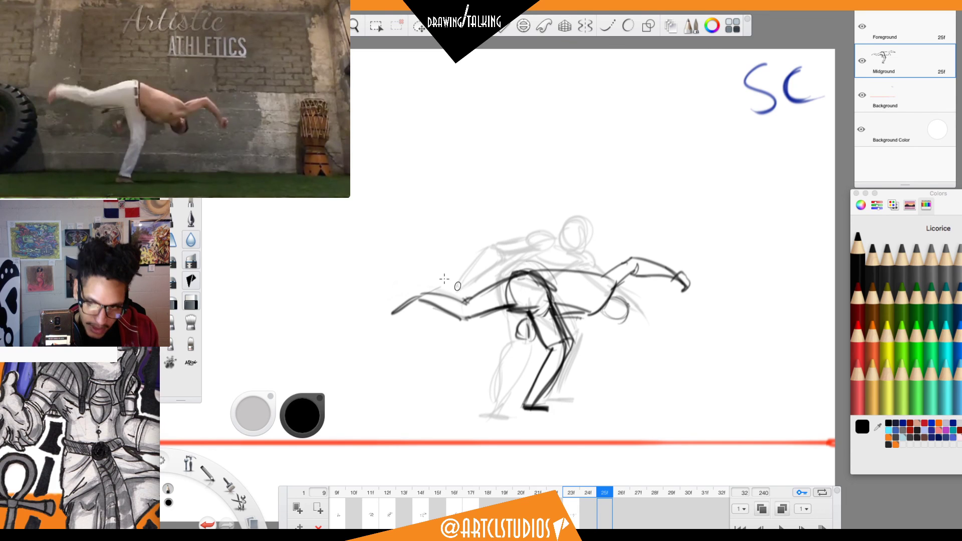
Step the reference video to the inverted pose with one leg straight up and the other reaching toward the ground.
{"action": "key", "text": "space"}
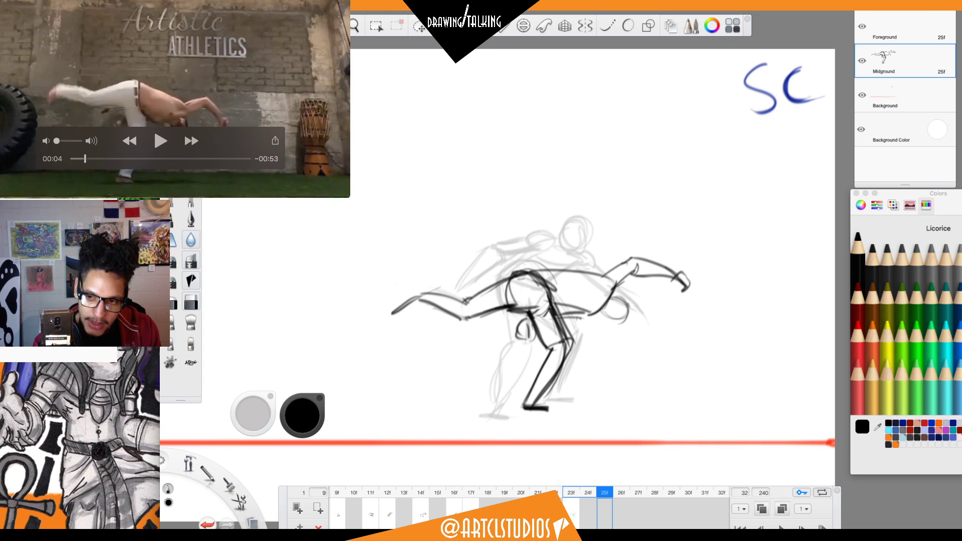
{"action": "key", "text": "Left"}
{"action": "key", "text": "Left"}
{"action": "key", "text": "Left"}
{"action": "key", "text": "Left"}
{"action": "key", "text": "Left"}
{"action": "key", "text": "Left"}
{"action": "key", "text": "Left"}
{"action": "key", "text": "Left"}
{"action": "key", "text": "Left"}
{"action": "key", "text": "Left"}
{"action": "key", "text": "Right"}
{"action": "key", "text": "Right"}
{"action": "key", "text": "Right"}
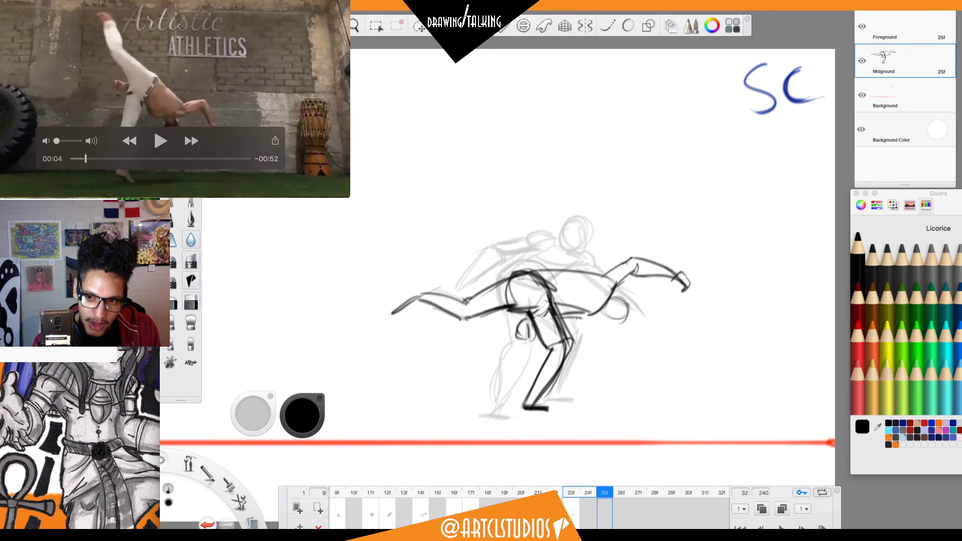
{"action": "key", "text": "Left"}
{"action": "key", "text": "Right"}
{"action": "key", "text": "Right"}
{"action": "key", "text": "Right"}
{"action": "key", "text": "Right"}
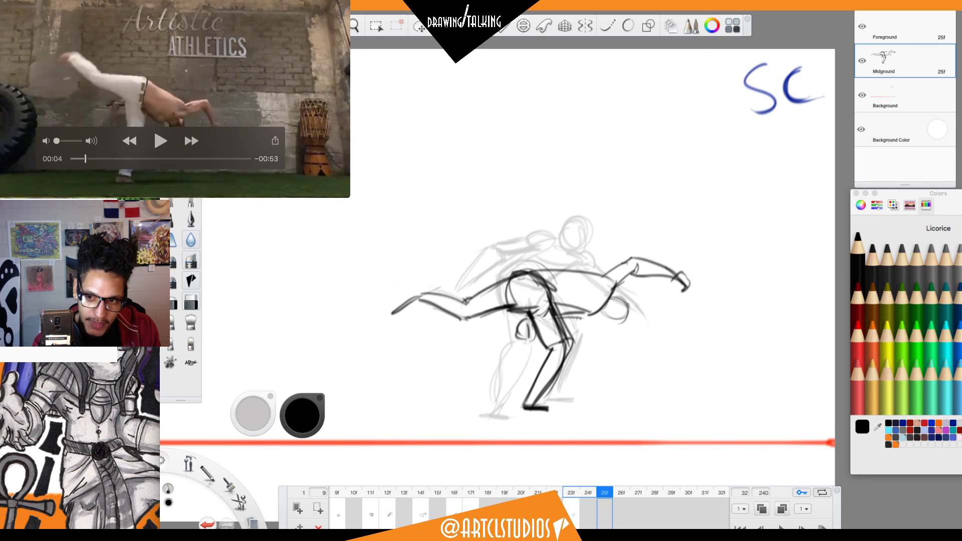
{"action": "key", "text": "Right"}
{"action": "key", "text": "Right"}
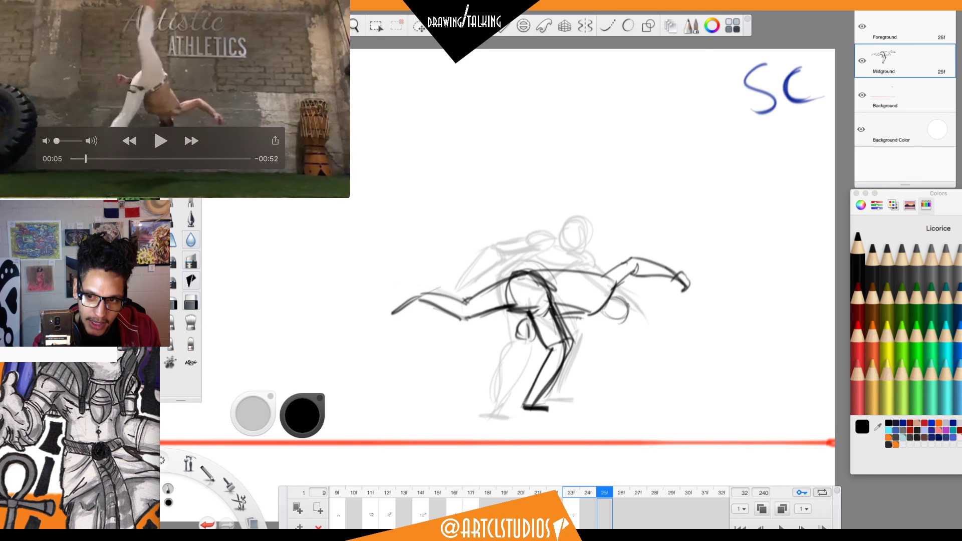
{"action": "key", "text": "Tab"}
{"action": "key", "text": "space"}
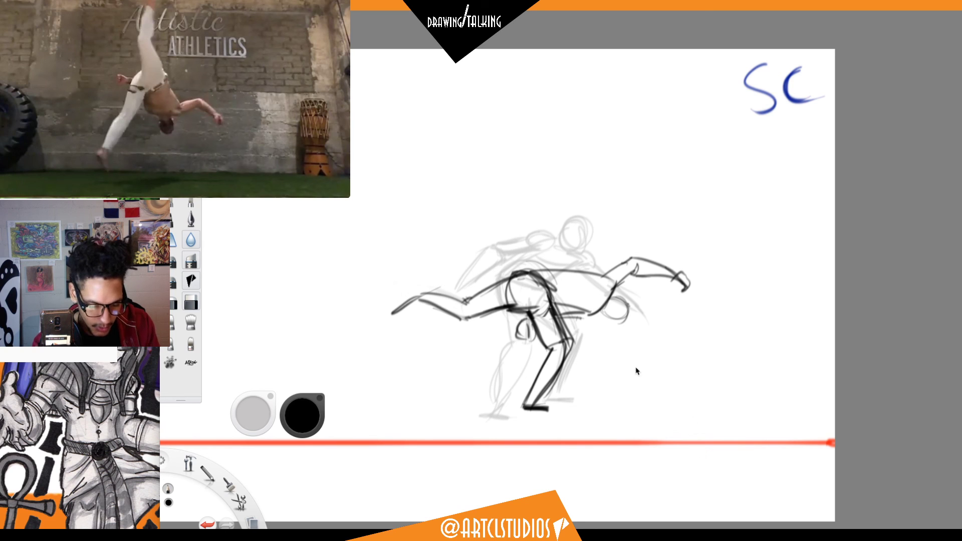
{"action": "key", "text": "Tab"}
Sketch a diagram of four arrows and short diagonals radiating from the hips on frame 25, and clear it.
{"action": "mouse_move", "coordinate": [521, 299]}
{"action": "left_mouse_down"}
{"action": "mouse_move", "coordinate": [337, 318]}
{"action": "mouse_move", "coordinate": [516, 156]}
{"action": "mouse_move", "coordinate": [674, 287]}
{"action": "left_mouse_up"}
{"action": "left_click_drag", "start_coordinate": [520, 307], "coordinate": [524, 425]}
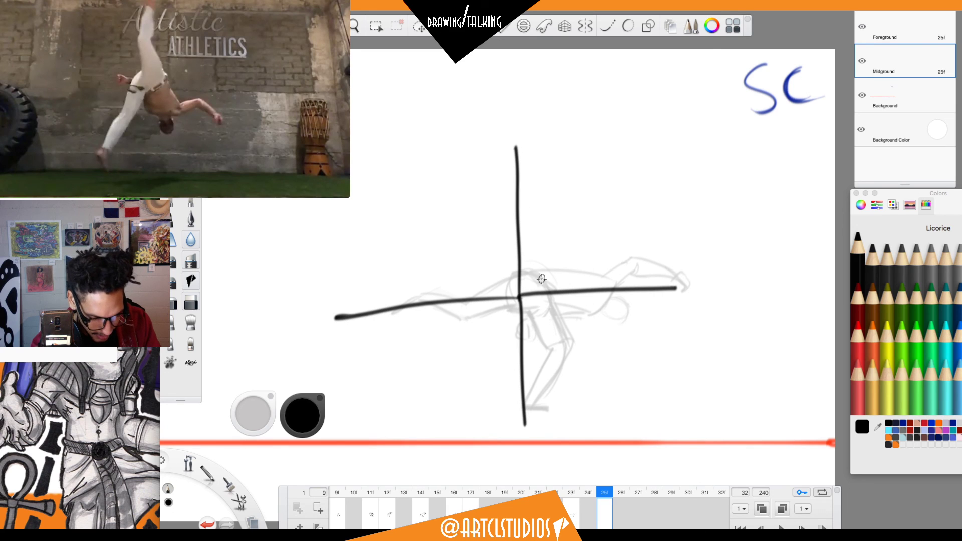
{"action": "mouse_move", "coordinate": [519, 297]}
{"action": "left_mouse_down"}
{"action": "mouse_move", "coordinate": [546, 262]}
{"action": "mouse_move", "coordinate": [543, 318]}
{"action": "mouse_move", "coordinate": [498, 322]}
{"action": "mouse_move", "coordinate": [491, 259]}
{"action": "left_mouse_up"}
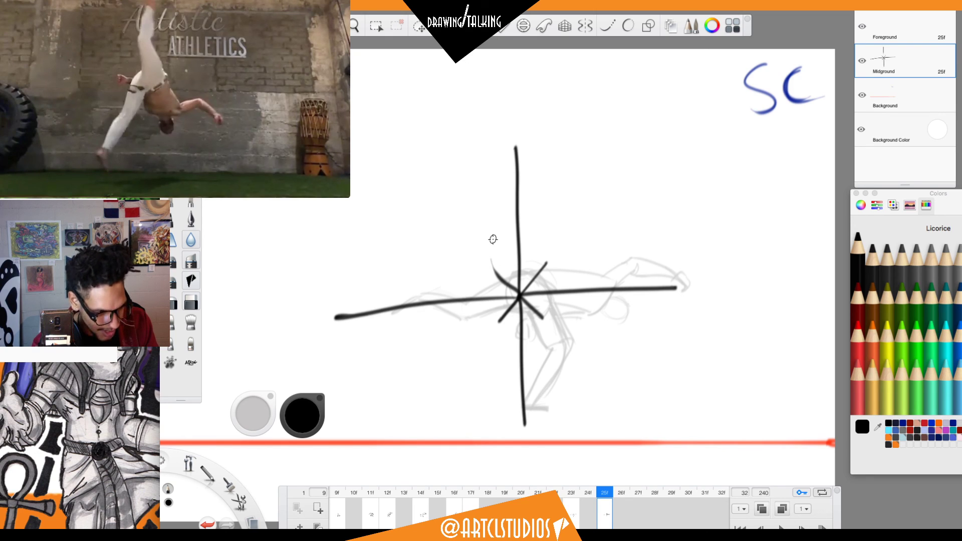
{"action": "left_click_drag", "start_coordinate": [503, 160], "coordinate": [524, 154]}
{"action": "left_click_drag", "start_coordinate": [665, 274], "coordinate": [668, 301]}
{"action": "mouse_move", "coordinate": [509, 410]}
{"action": "left_mouse_down"}
{"action": "mouse_move", "coordinate": [521, 428]}
{"action": "mouse_move", "coordinate": [548, 368]}
{"action": "left_mouse_up"}
{"action": "mouse_move", "coordinate": [340, 307]}
{"action": "left_mouse_down"}
{"action": "mouse_move", "coordinate": [318, 315]}
{"action": "mouse_move", "coordinate": [373, 343]}
{"action": "left_mouse_up"}
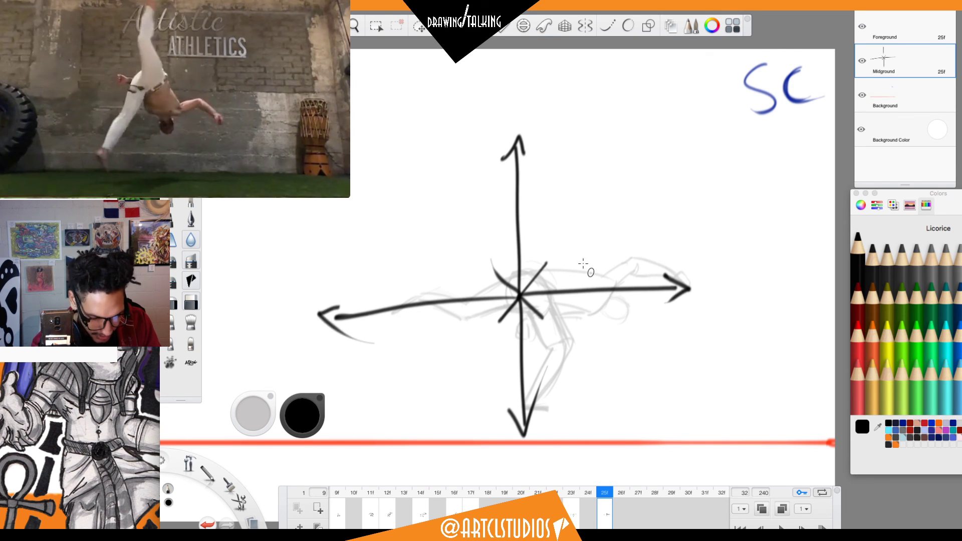
{"action": "left_click_drag", "start_coordinate": [498, 174], "coordinate": [531, 184]}
{"action": "left_click_drag", "start_coordinate": [669, 273], "coordinate": [674, 303]}
{"action": "left_click_drag", "start_coordinate": [546, 253], "coordinate": [550, 254]}
{"action": "mouse_move", "coordinate": [545, 316]}
{"action": "left_mouse_down"}
{"action": "mouse_move", "coordinate": [526, 300]}
{"action": "mouse_move", "coordinate": [498, 330]}
{"action": "left_mouse_up"}
{"action": "left_click_drag", "start_coordinate": [489, 271], "coordinate": [475, 247]}
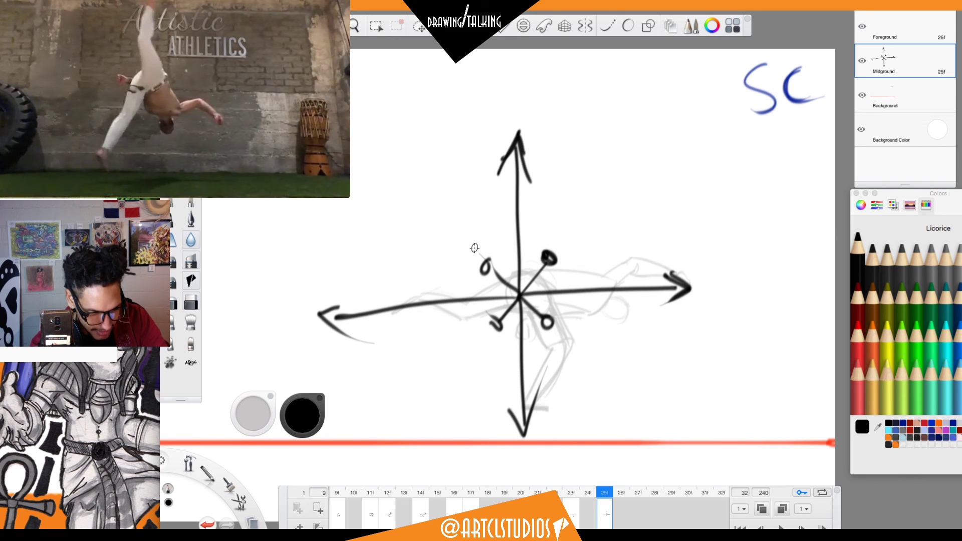
{"action": "key", "text": "Delete"}
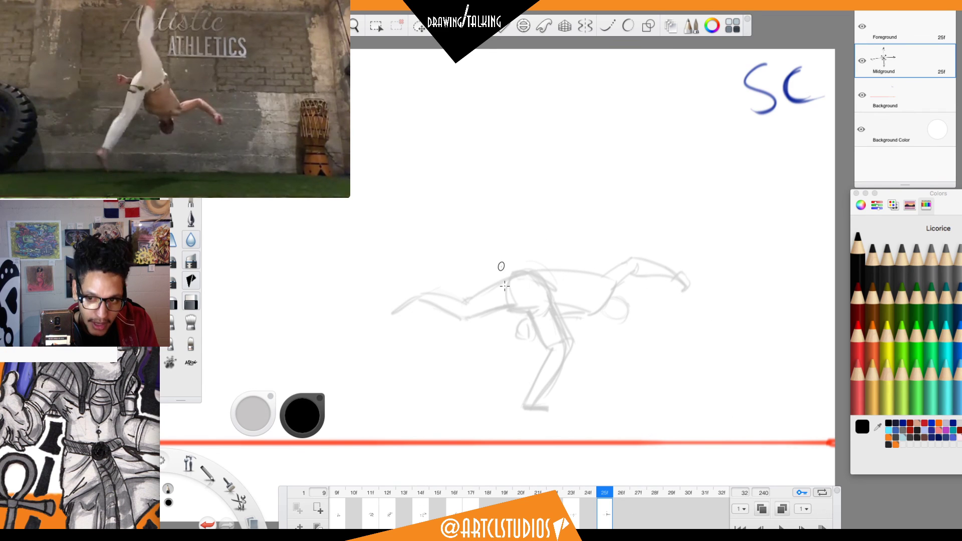
Sketch the hip oval for the inverted pose on frame 25, discarding the first attempt.
{"action": "mouse_move", "coordinate": [520, 275]}
{"action": "left_mouse_down"}
{"action": "mouse_move", "coordinate": [521, 303]}
{"action": "mouse_move", "coordinate": [505, 297]}
{"action": "mouse_move", "coordinate": [512, 304]}
{"action": "mouse_move", "coordinate": [508, 256]}
{"action": "mouse_move", "coordinate": [524, 258]}
{"action": "mouse_move", "coordinate": [511, 311]}
{"action": "left_mouse_up"}
{"action": "key", "text": "super+z"}
{"action": "key", "text": "super+z"}
{"action": "mouse_move", "coordinate": [532, 266]}
{"action": "left_mouse_down"}
{"action": "mouse_move", "coordinate": [547, 286]}
{"action": "mouse_move", "coordinate": [522, 310]}
{"action": "left_mouse_up"}
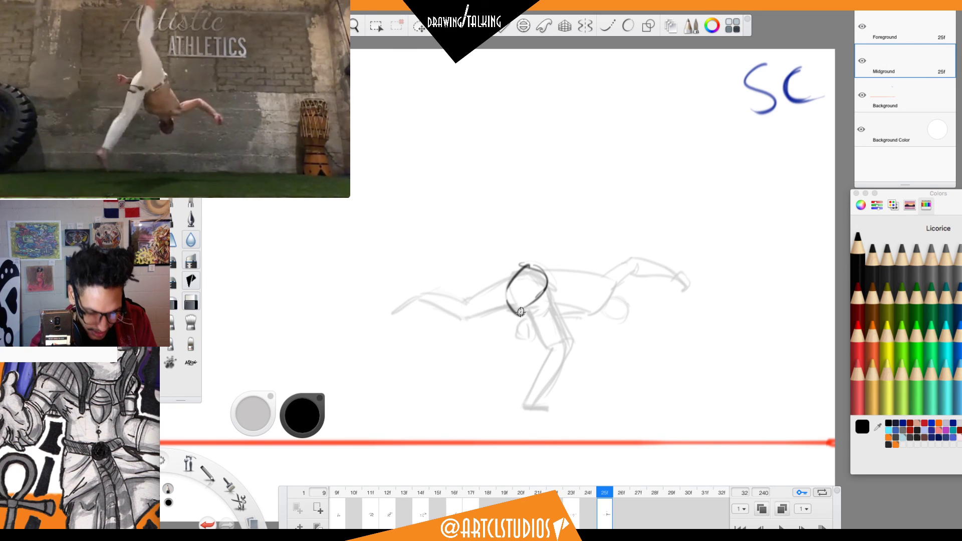
{"action": "left_click_drag", "start_coordinate": [506, 394], "coordinate": [500, 378]}
{"action": "key", "text": "space"}
{"action": "left_click_drag", "start_coordinate": [577, 330], "coordinate": [572, 303]}
Rough in the lower leg hanging from the hips and erase its misplaced inner thigh and shin lines.
{"action": "left_click_drag", "start_coordinate": [506, 260], "coordinate": [494, 310]}
{"action": "mouse_move", "coordinate": [504, 270]}
{"action": "left_mouse_down"}
{"action": "mouse_move", "coordinate": [496, 317]}
{"action": "mouse_move", "coordinate": [507, 323]}
{"action": "left_mouse_up"}
{"action": "left_click_drag", "start_coordinate": [521, 289], "coordinate": [485, 375]}
{"action": "left_click_drag", "start_coordinate": [493, 326], "coordinate": [475, 368]}
{"action": "key", "text": "e"}
{"action": "mouse_move", "coordinate": [501, 305]}
{"action": "left_mouse_down"}
{"action": "mouse_move", "coordinate": [488, 327]}
{"action": "mouse_move", "coordinate": [493, 366]}
{"action": "mouse_move", "coordinate": [497, 343]}
{"action": "left_mouse_up"}
{"action": "left_click_drag", "start_coordinate": [517, 308], "coordinate": [503, 334]}
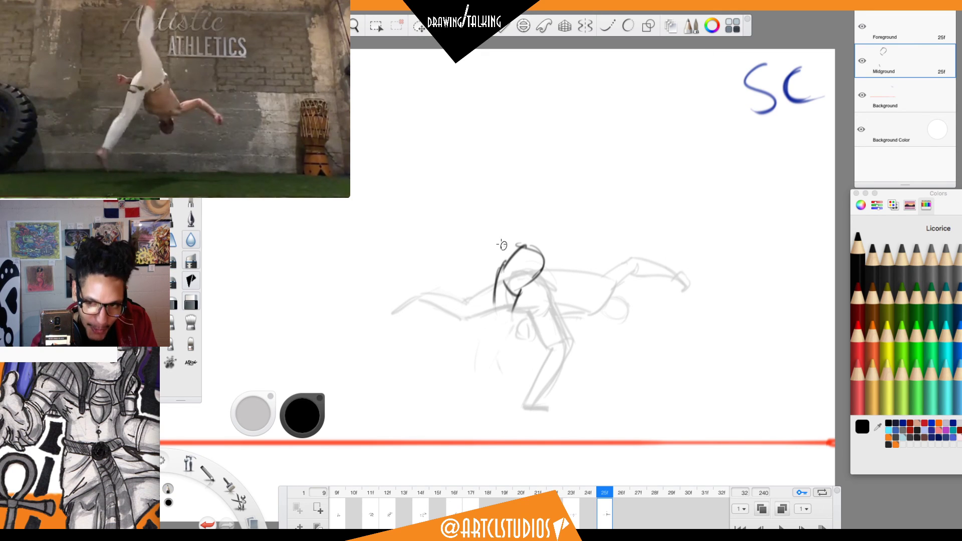
{"action": "left_click_drag", "start_coordinate": [496, 264], "coordinate": [497, 322]}
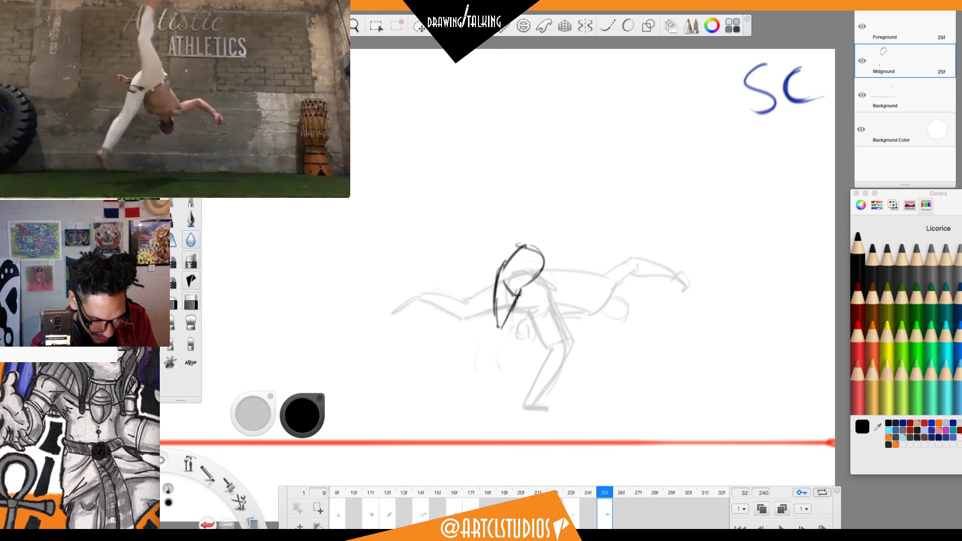
{"action": "key", "text": "e"}
{"action": "mouse_move", "coordinate": [519, 297]}
{"action": "left_mouse_down"}
{"action": "mouse_move", "coordinate": [509, 323]}
{"action": "mouse_move", "coordinate": [507, 300]}
{"action": "mouse_move", "coordinate": [501, 323]}
{"action": "left_mouse_up"}
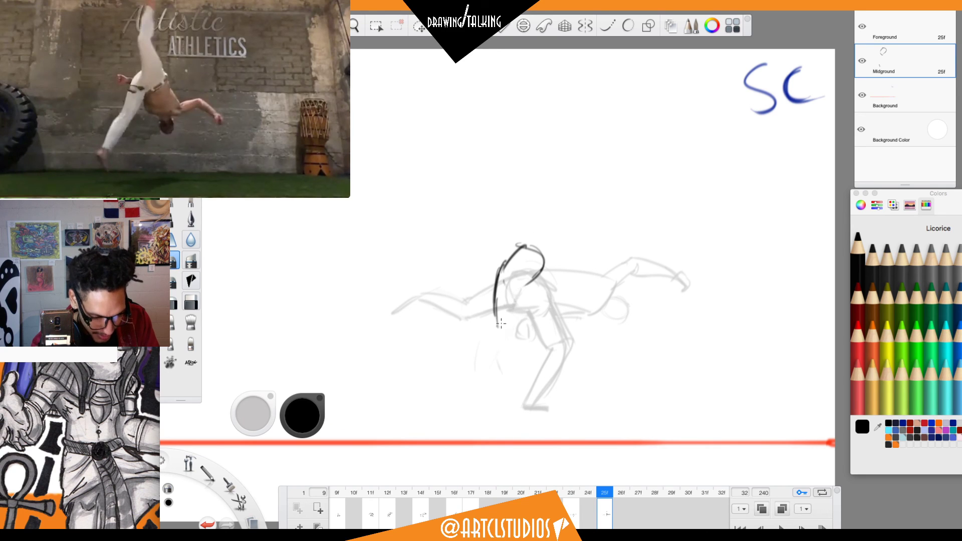
{"action": "key", "text": "e"}
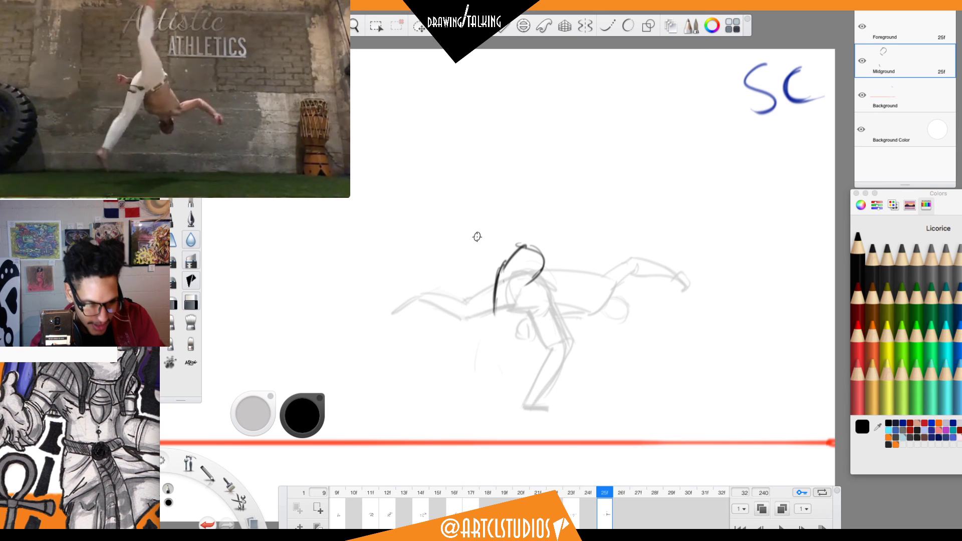
Redraw the lower leg on frame 25 with a firm thigh and a shin angled down and back.
{"action": "left_click_drag", "start_coordinate": [503, 264], "coordinate": [494, 312]}
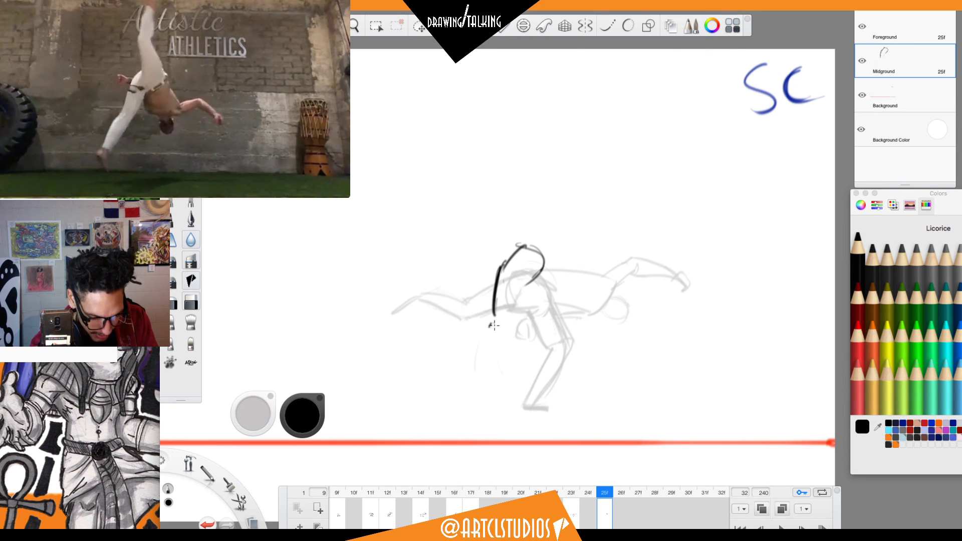
{"action": "left_click_drag", "start_coordinate": [525, 293], "coordinate": [510, 319]}
{"action": "left_click_drag", "start_coordinate": [514, 254], "coordinate": [527, 279]}
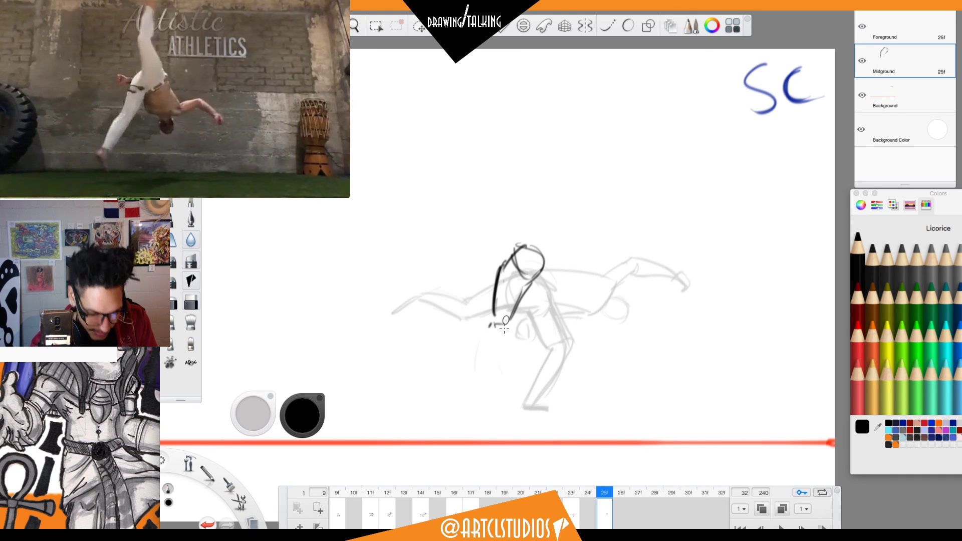
{"action": "left_click_drag", "start_coordinate": [486, 324], "coordinate": [470, 368]}
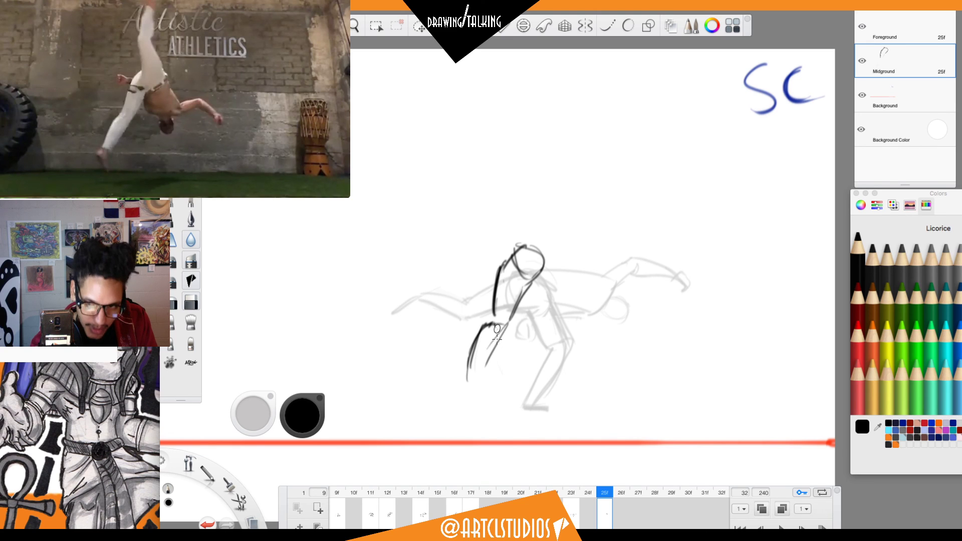
{"action": "left_click_drag", "start_coordinate": [501, 327], "coordinate": [477, 374]}
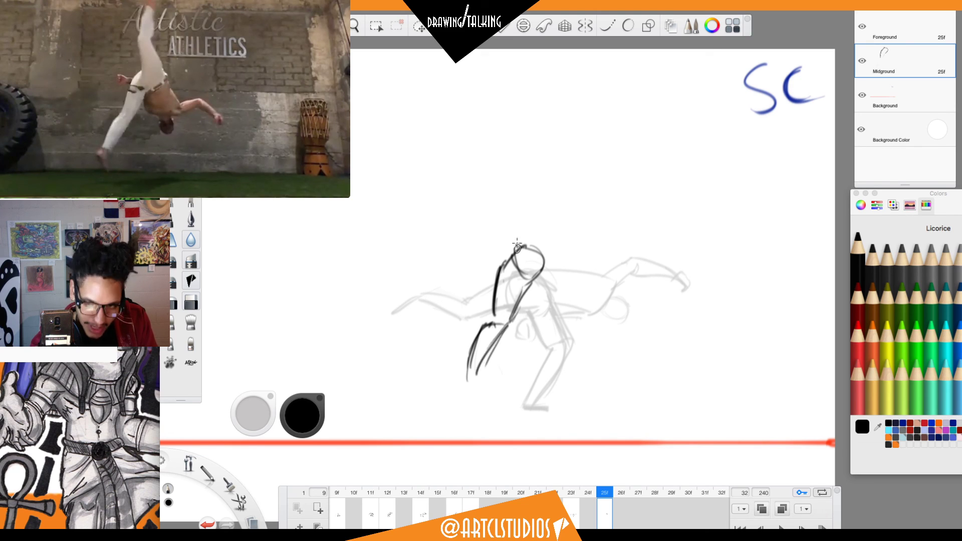
Sketch the torso sloping down and forward from the hips, redoing its first back line and closing the hip outline.
{"action": "left_click_drag", "start_coordinate": [521, 263], "coordinate": [509, 226]}
{"action": "left_click_drag", "start_coordinate": [545, 274], "coordinate": [577, 320]}
{"action": "key", "text": "ctrl+z"}
{"action": "left_click_drag", "start_coordinate": [544, 263], "coordinate": [584, 322]}
{"action": "mouse_move", "coordinate": [528, 293]}
{"action": "left_mouse_down"}
{"action": "mouse_move", "coordinate": [535, 323]}
{"action": "mouse_move", "coordinate": [584, 323]}
{"action": "left_mouse_up"}
{"action": "left_click_drag", "start_coordinate": [552, 271], "coordinate": [526, 282]}
{"action": "mouse_move", "coordinate": [544, 255]}
{"action": "left_mouse_down"}
{"action": "mouse_move", "coordinate": [536, 282]}
{"action": "mouse_move", "coordinate": [532, 249]}
{"action": "left_mouse_up"}
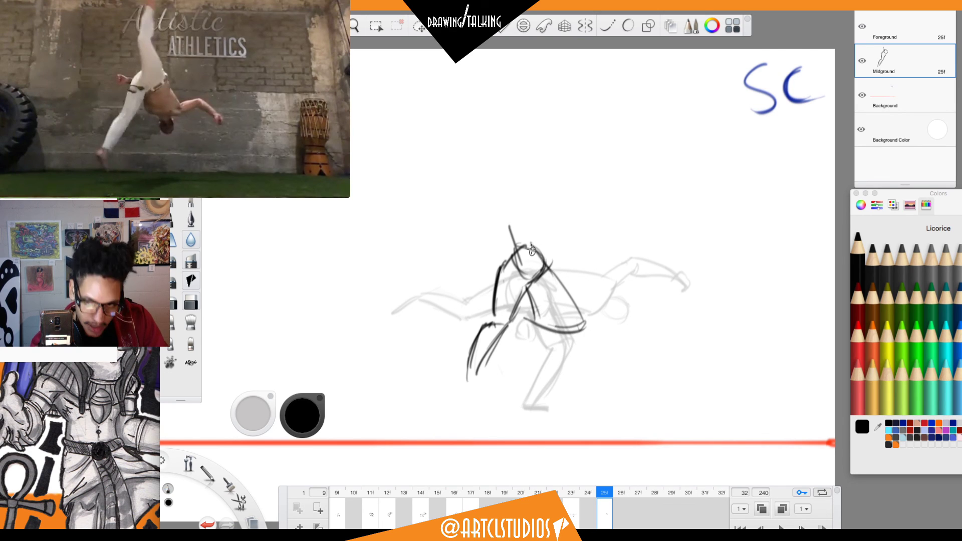
Sketch the kicking leg pointing straight up from the hips, with thigh, shin and pointed foot.
{"action": "left_click_drag", "start_coordinate": [516, 216], "coordinate": [553, 268]}
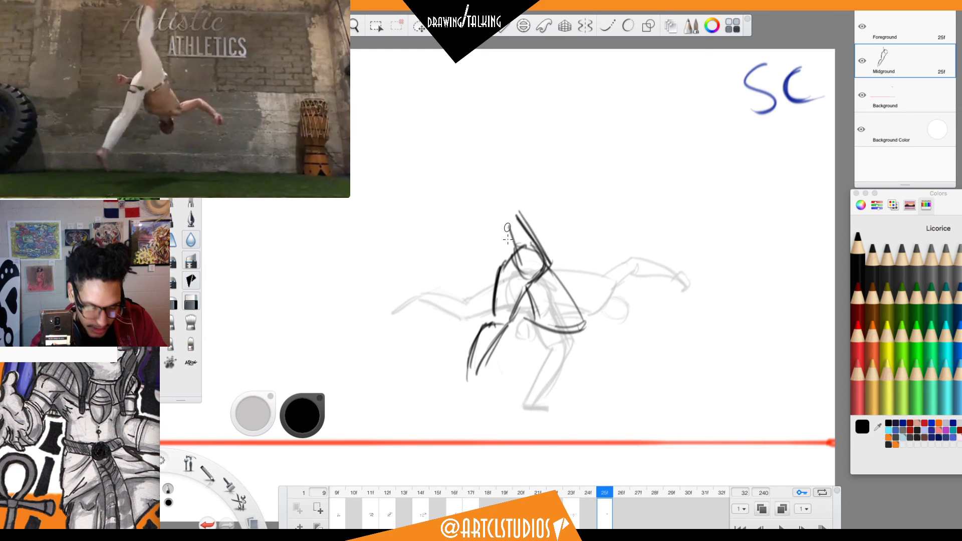
{"action": "mouse_move", "coordinate": [509, 165]}
{"action": "left_mouse_down"}
{"action": "mouse_move", "coordinate": [505, 229]}
{"action": "mouse_move", "coordinate": [518, 213]}
{"action": "mouse_move", "coordinate": [512, 170]}
{"action": "left_mouse_up"}
{"action": "mouse_move", "coordinate": [516, 215]}
{"action": "left_mouse_down"}
{"action": "mouse_move", "coordinate": [528, 183]}
{"action": "mouse_move", "coordinate": [515, 155]}
{"action": "mouse_move", "coordinate": [521, 225]}
{"action": "left_mouse_up"}
{"action": "mouse_move", "coordinate": [508, 172]}
{"action": "left_mouse_down"}
{"action": "mouse_move", "coordinate": [503, 135]}
{"action": "mouse_move", "coordinate": [508, 173]}
{"action": "left_mouse_up"}
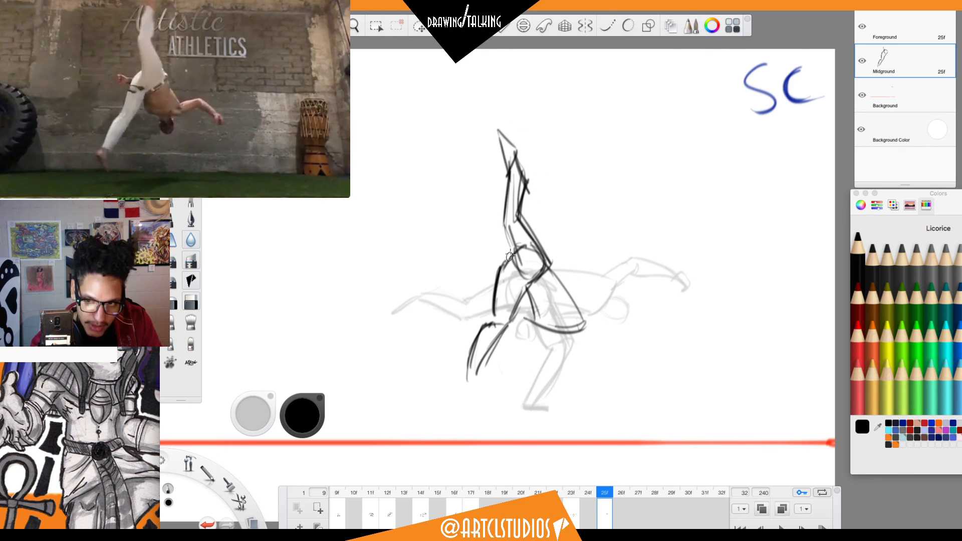
Sketch the small hand behind the hips, the upper arm reaching out from the shoulder, and the round upside-down head on frame 25.
{"action": "mouse_move", "coordinate": [474, 270]}
{"action": "left_mouse_down"}
{"action": "mouse_move", "coordinate": [495, 282]}
{"action": "mouse_move", "coordinate": [495, 264]}
{"action": "mouse_move", "coordinate": [476, 275]}
{"action": "left_mouse_up"}
{"action": "mouse_move", "coordinate": [577, 322]}
{"action": "left_mouse_down"}
{"action": "mouse_move", "coordinate": [605, 303]}
{"action": "mouse_move", "coordinate": [612, 313]}
{"action": "left_mouse_up"}
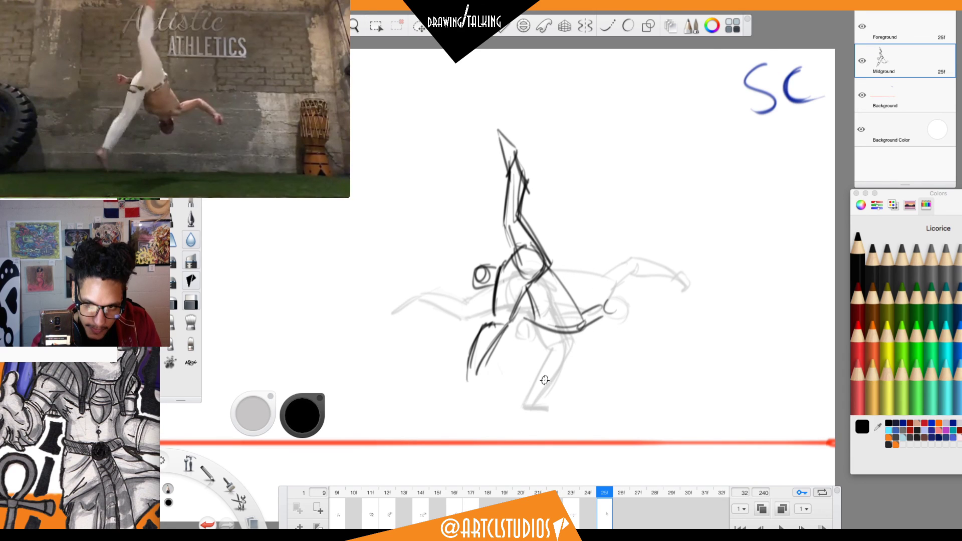
{"action": "mouse_move", "coordinate": [558, 342]}
{"action": "left_mouse_down"}
{"action": "mouse_move", "coordinate": [561, 361]}
{"action": "mouse_move", "coordinate": [547, 347]}
{"action": "mouse_move", "coordinate": [558, 337]}
{"action": "left_mouse_up"}
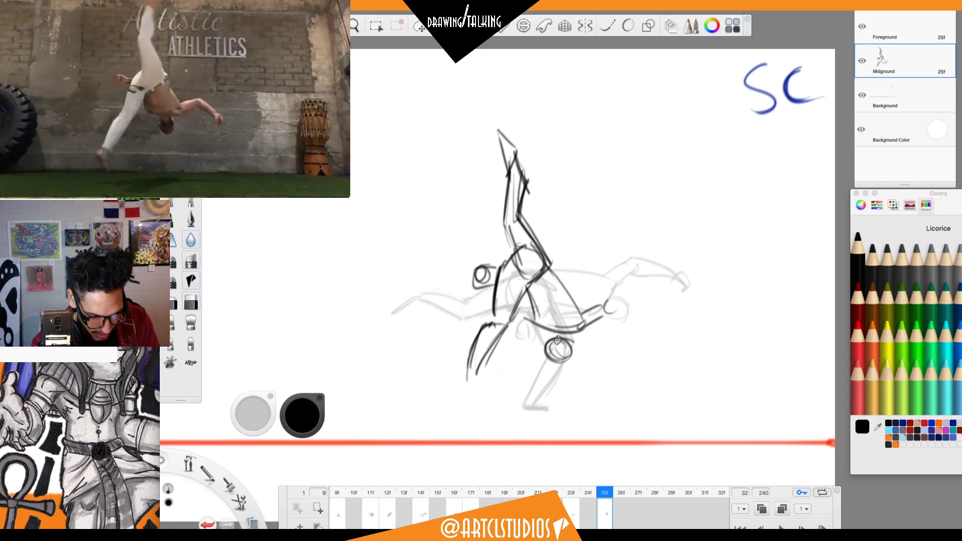
Touch up the waist and hip lines and complete the extended front arm with a downward-angled forearm and rounded hand.
{"action": "mouse_move", "coordinate": [525, 289]}
{"action": "left_mouse_down"}
{"action": "mouse_move", "coordinate": [530, 320]}
{"action": "mouse_move", "coordinate": [527, 287]}
{"action": "left_mouse_up"}
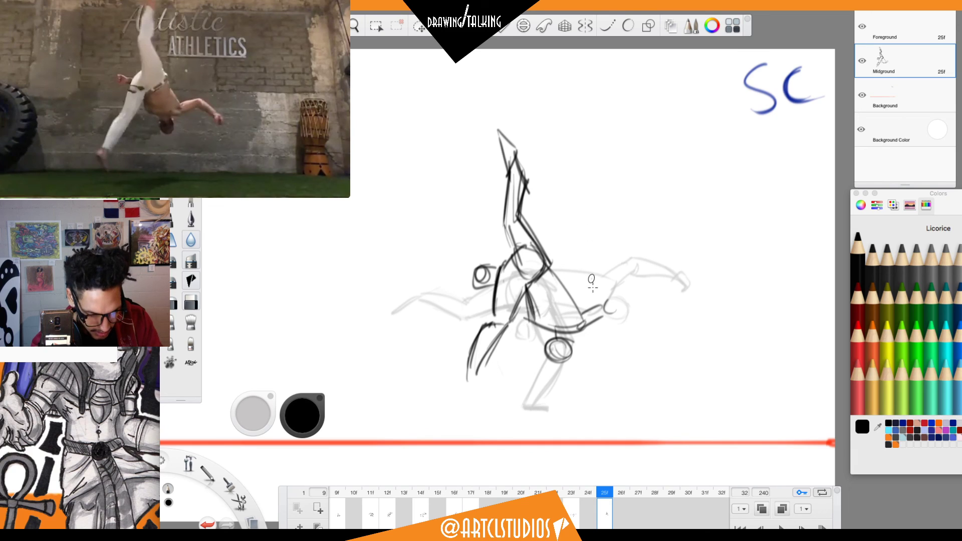
{"action": "key", "text": "ctrl+z"}
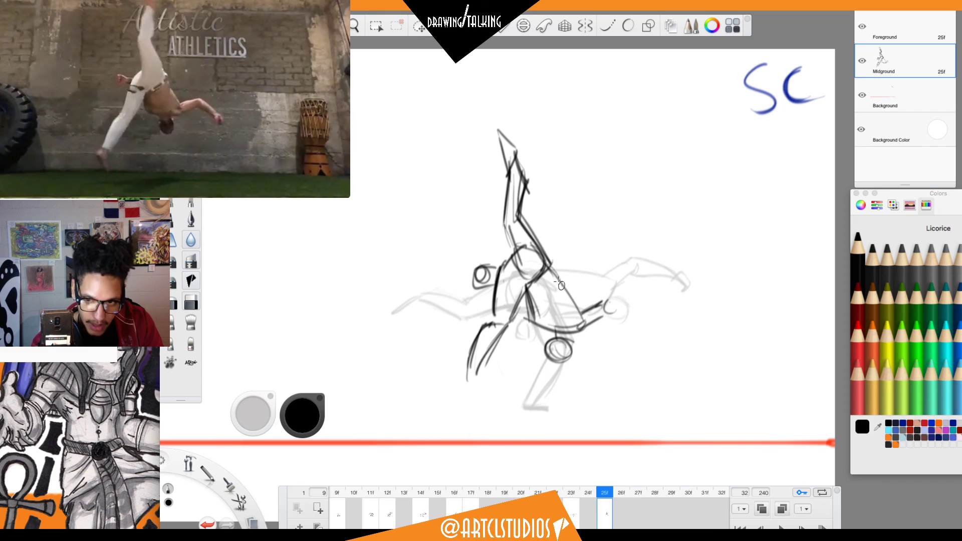
{"action": "left_click_drag", "start_coordinate": [542, 274], "coordinate": [556, 270]}
{"action": "mouse_move", "coordinate": [596, 306]}
{"action": "left_mouse_down"}
{"action": "mouse_move", "coordinate": [619, 301]}
{"action": "mouse_move", "coordinate": [608, 319]}
{"action": "mouse_move", "coordinate": [621, 291]}
{"action": "mouse_move", "coordinate": [608, 303]}
{"action": "mouse_move", "coordinate": [621, 301]}
{"action": "mouse_move", "coordinate": [621, 321]}
{"action": "mouse_move", "coordinate": [644, 332]}
{"action": "left_mouse_up"}
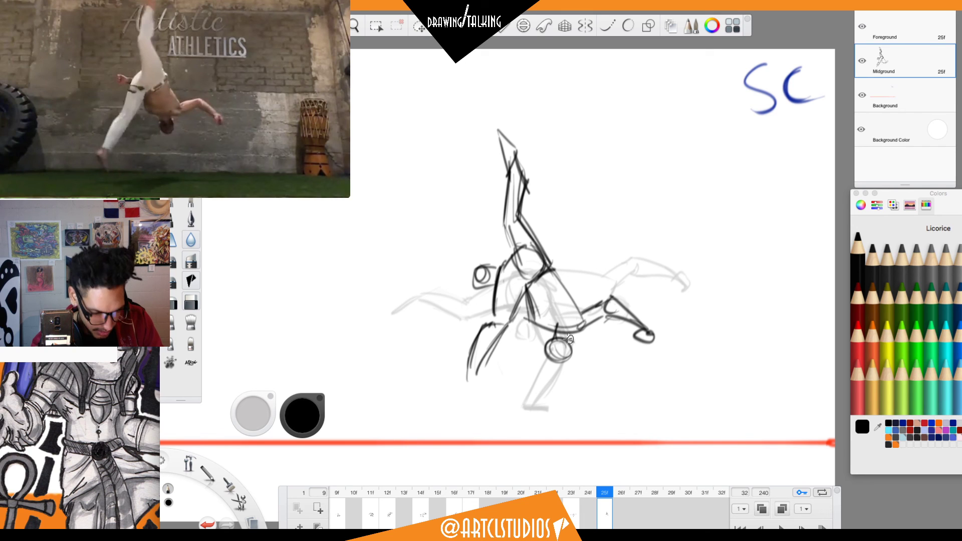
Flip back and forth between frame 25 and the earlier poses, and play the animation to check the kick's motion.
{"action": "key", "text": "comma"}
{"action": "key", "text": "comma"}
{"action": "key", "text": "comma"}
{"action": "key", "text": "period"}
{"action": "key", "text": "period"}
{"action": "key", "text": "comma"}
{"action": "key", "text": "comma"}
{"action": "key", "text": "comma"}
{"action": "key", "text": "period"}
{"action": "key", "text": "period"}
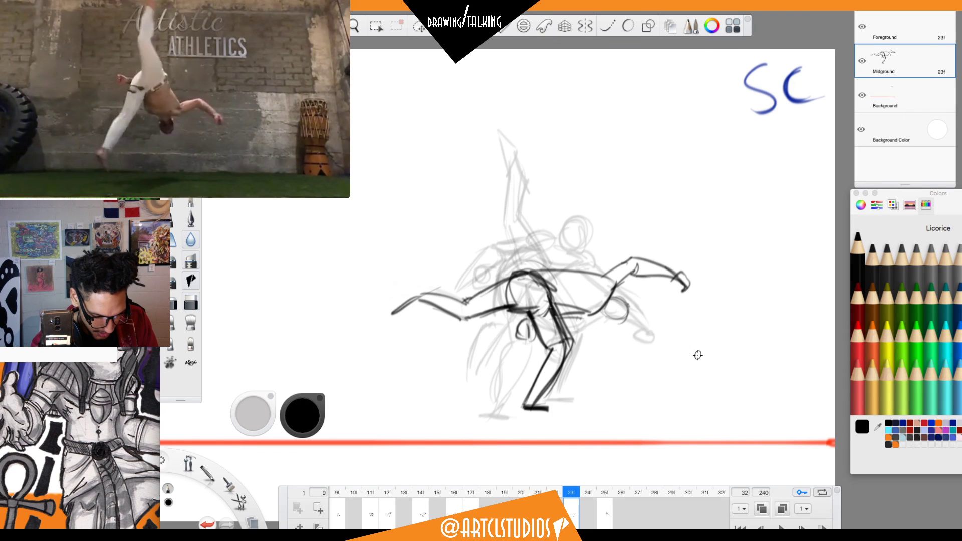
{"action": "key", "text": "comma"}
{"action": "key", "text": "comma"}
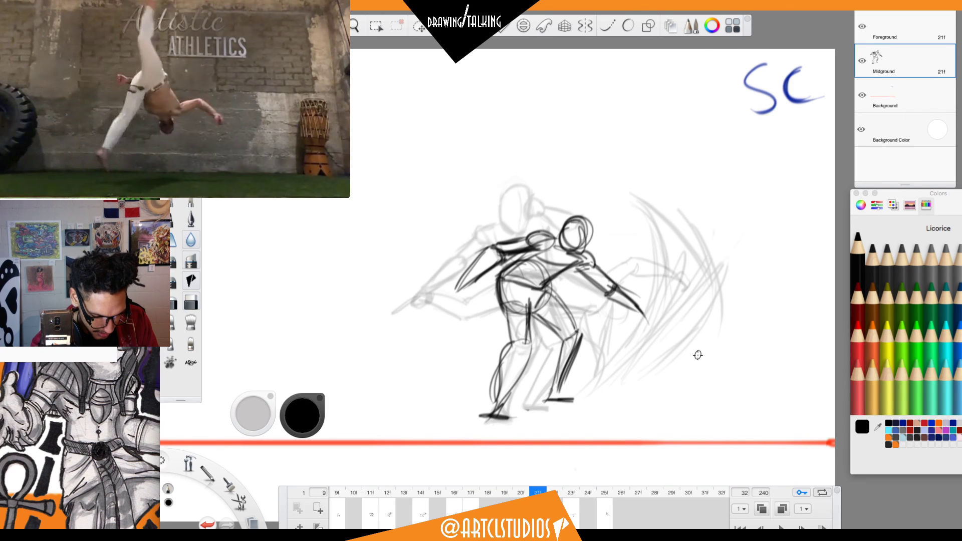
{"action": "key", "text": "comma"}
{"action": "key", "text": "comma"}
{"action": "key", "text": "comma"}
{"action": "key", "text": "comma"}
{"action": "key", "text": "comma"}
{"action": "key", "text": "space"}
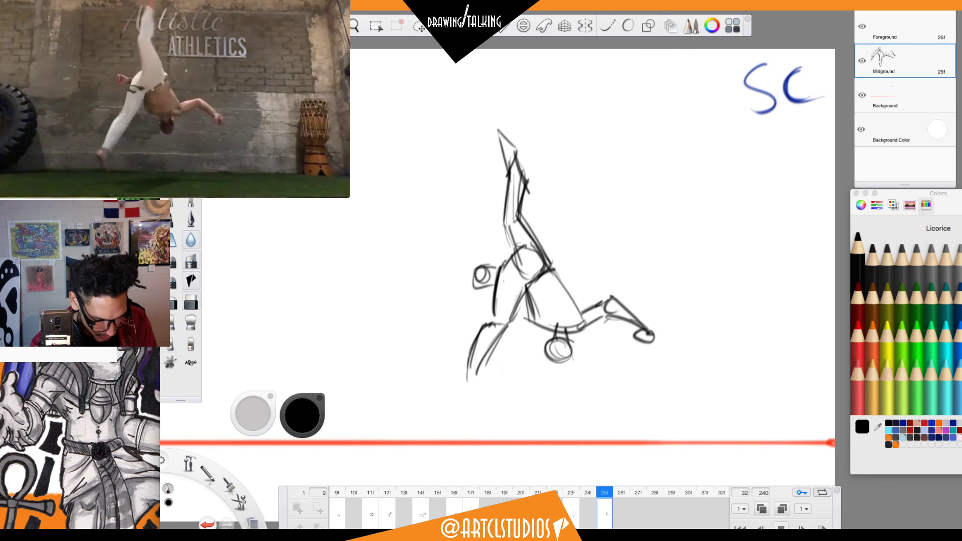
Sketch the lower leg's foot on frame 25 and move the whole figure slightly higher above the ground line.
{"action": "key", "text": "space"}
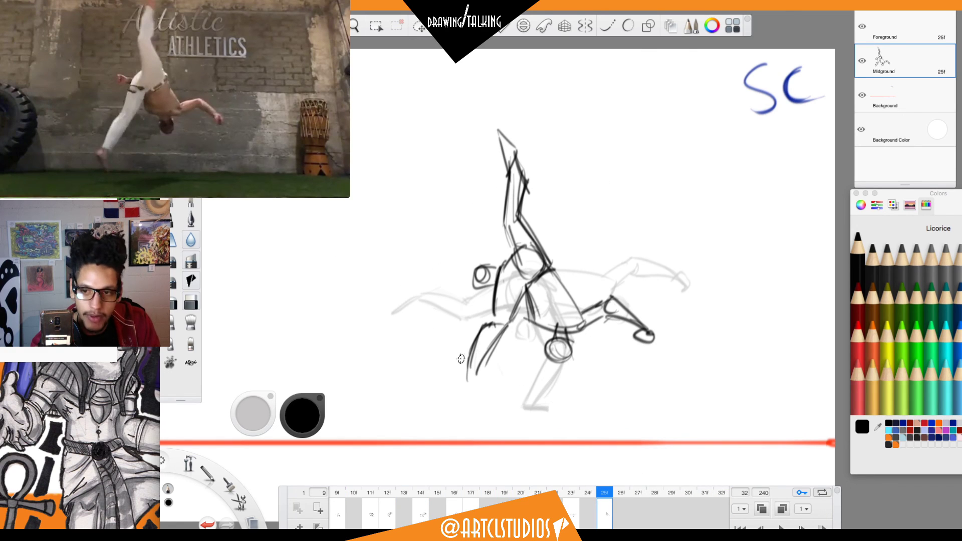
{"action": "mouse_move", "coordinate": [465, 374]}
{"action": "left_mouse_down"}
{"action": "mouse_move", "coordinate": [489, 407]}
{"action": "mouse_move", "coordinate": [477, 380]}
{"action": "mouse_move", "coordinate": [462, 386]}
{"action": "mouse_move", "coordinate": [446, 357]}
{"action": "mouse_move", "coordinate": [485, 407]}
{"action": "mouse_move", "coordinate": [475, 379]}
{"action": "left_mouse_up"}
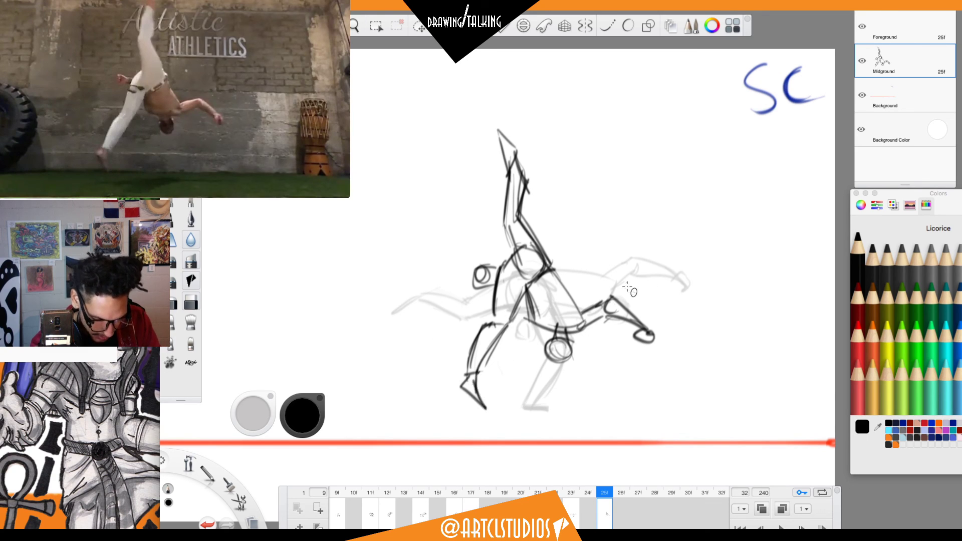
{"action": "key", "text": "v"}
{"action": "left_click_drag", "start_coordinate": [644, 331], "coordinate": [644, 311]}
{"action": "key", "text": "v"}
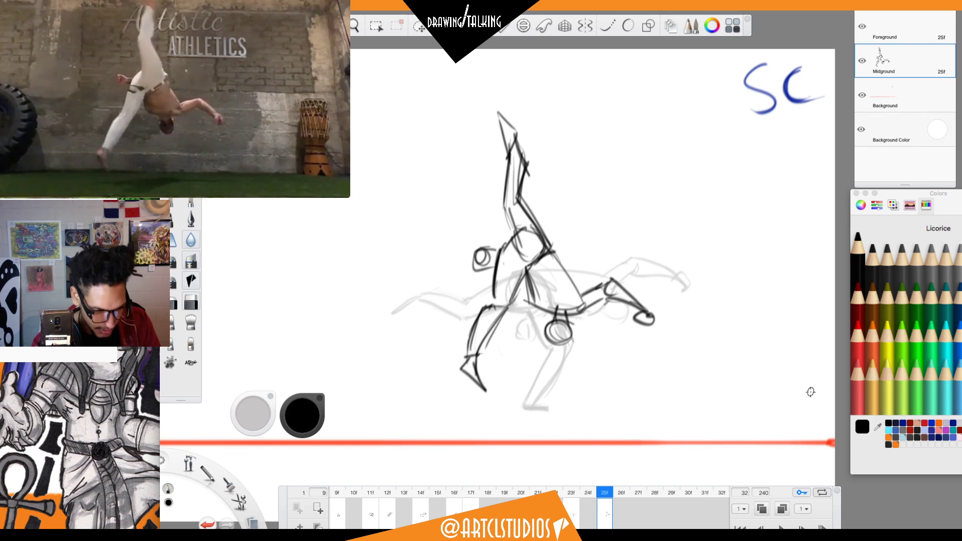
Flip back and forth through the frames leading to frame 25 to check the flow of the motion.
{"action": "key", "text": "Left"}
{"action": "key", "text": "Left"}
{"action": "key", "text": "Left"}
{"action": "key", "text": "Left"}
{"action": "key", "text": "Left"}
{"action": "key", "text": "Right"}
{"action": "key", "text": "Right"}
{"action": "key", "text": "Right"}
{"action": "key", "text": "Right"}
{"action": "key", "text": "Right"}
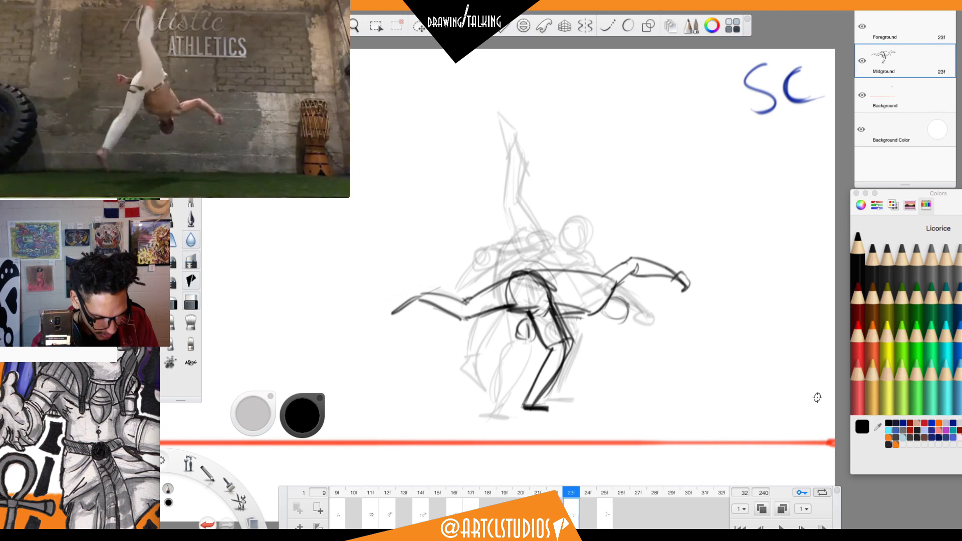
{"action": "key", "text": "Left"}
{"action": "key", "text": "Left"}
{"action": "key", "text": "Right"}
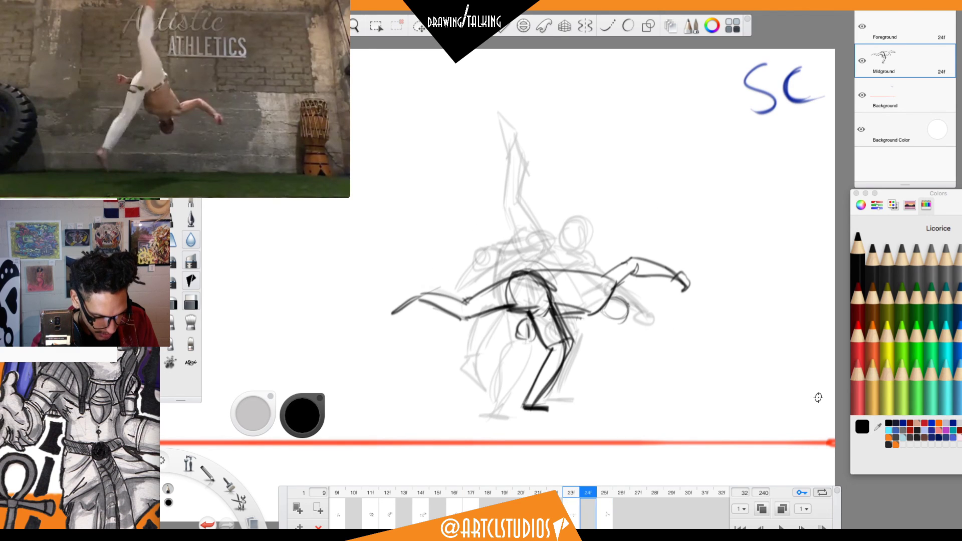
Go to frame 27 and advance the reference video to the upside-down airborne pose with the legs spread.
{"action": "key", "text": "Right"}
{"action": "key", "text": "Right"}
{"action": "key", "text": "Right"}
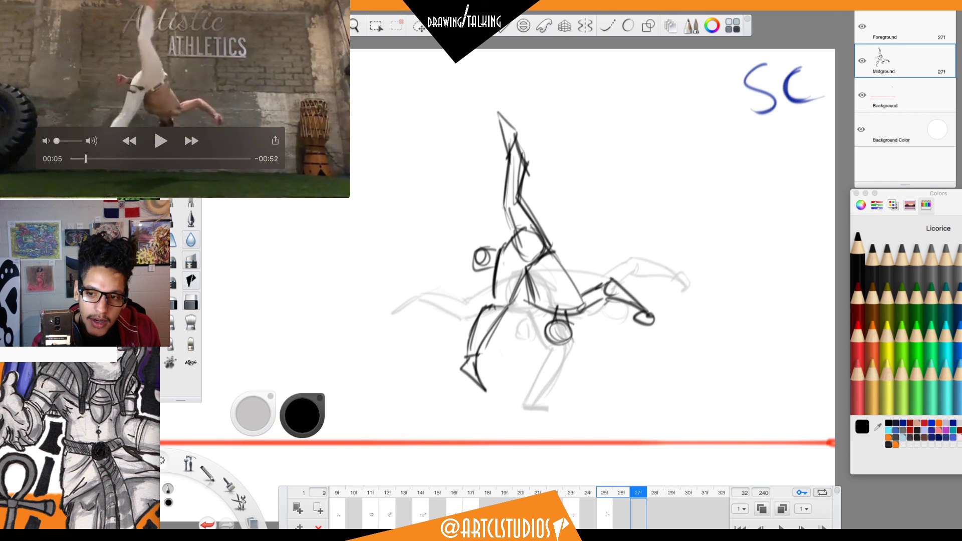
{"action": "key", "text": "Right"}
{"action": "key", "text": "Right"}
{"action": "key", "text": "Right"}
{"action": "key", "text": "Right"}
{"action": "key", "text": "Right"}
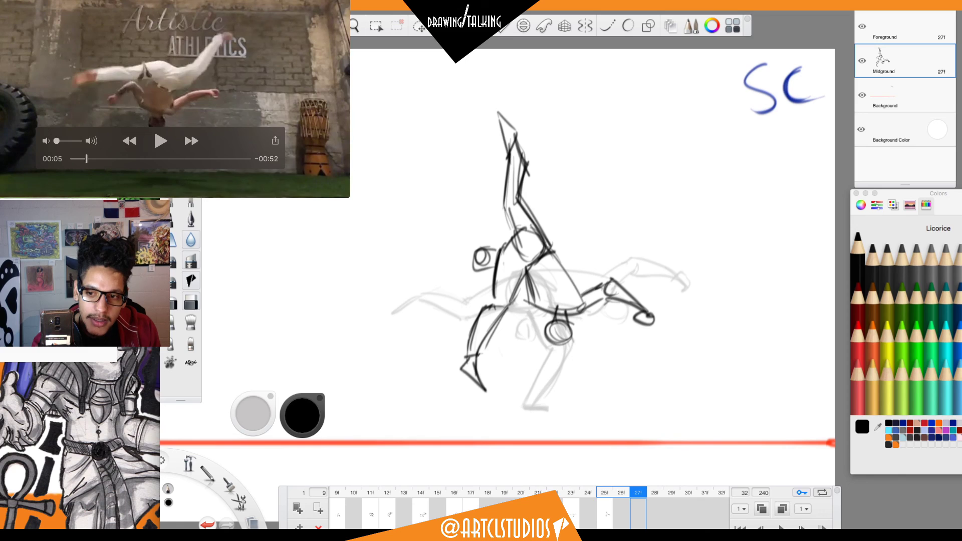
{"action": "key", "text": "Right"}
{"action": "key", "text": "Right"}
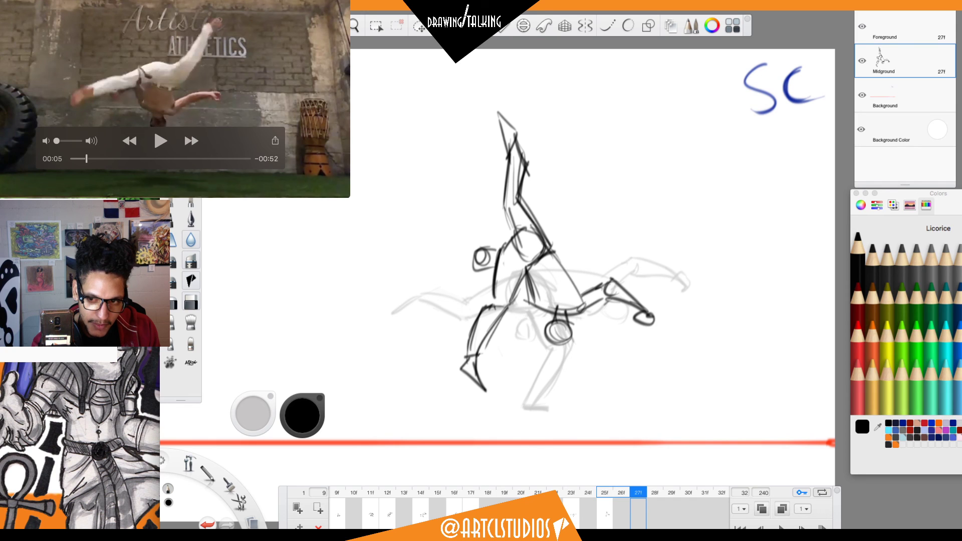
{"action": "key", "text": "super+Tab"}
{"action": "key", "text": "Right"}
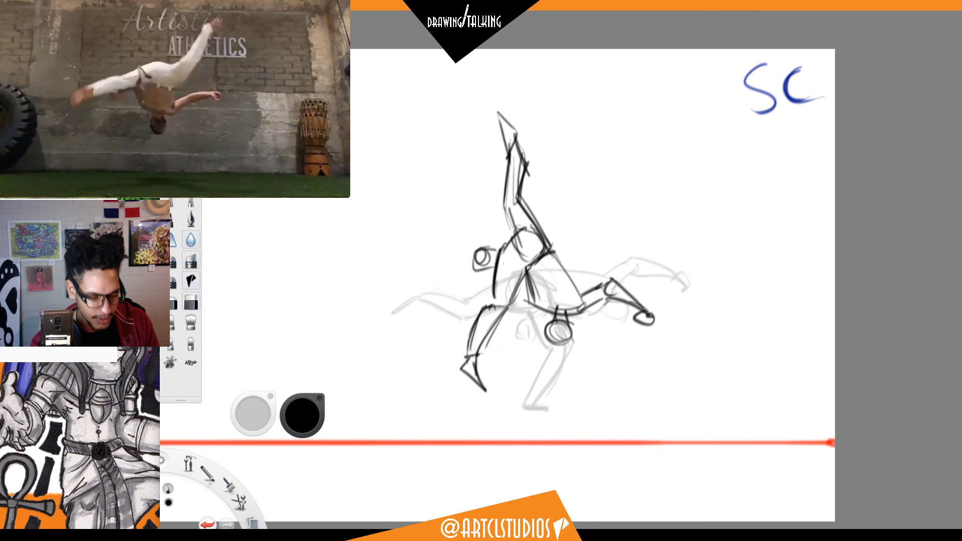
Advance the reference video to the following split-leg pose and sketch the hip circle on a blank frame 27.
{"action": "key", "text": "Tab"}
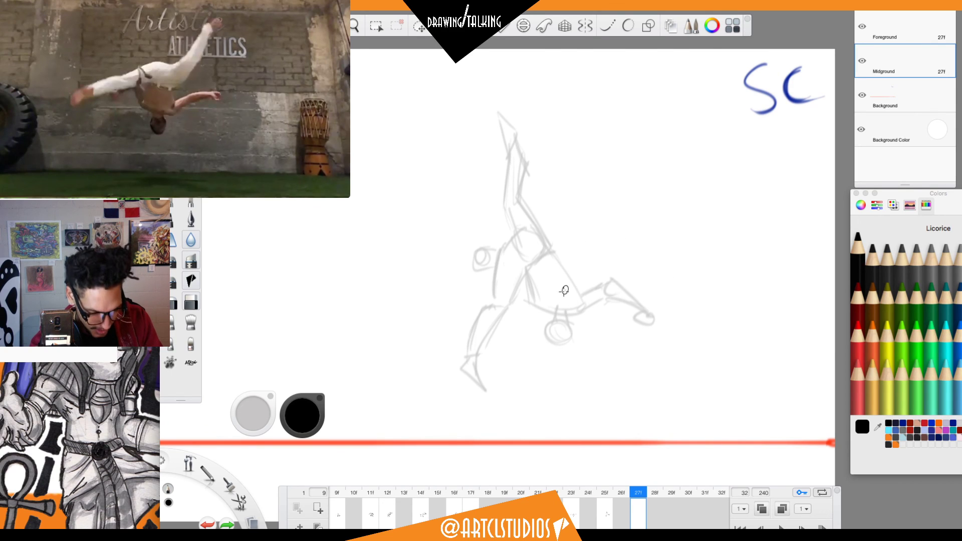
{"action": "left_click", "coordinate": [547, 293]}
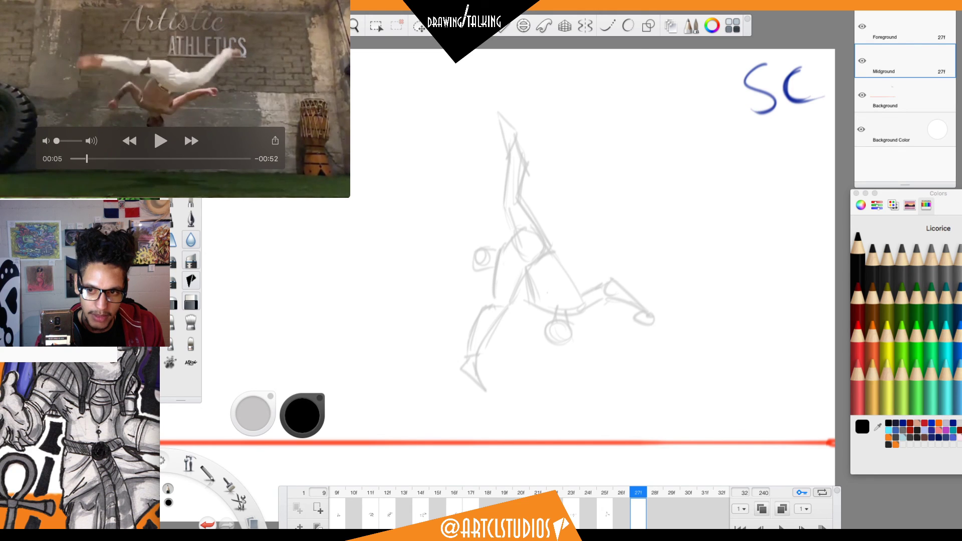
{"action": "key", "text": "Tab"}
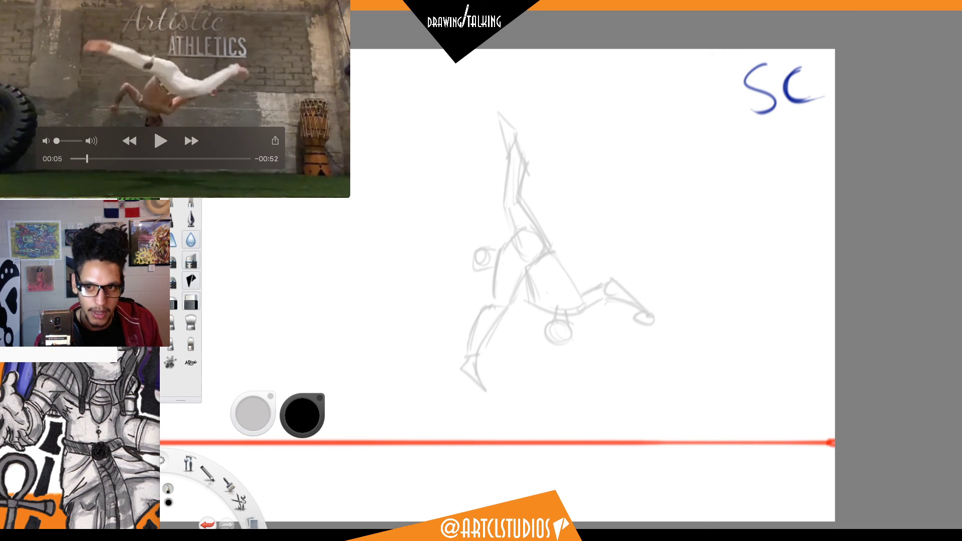
{"action": "key", "text": "Tab"}
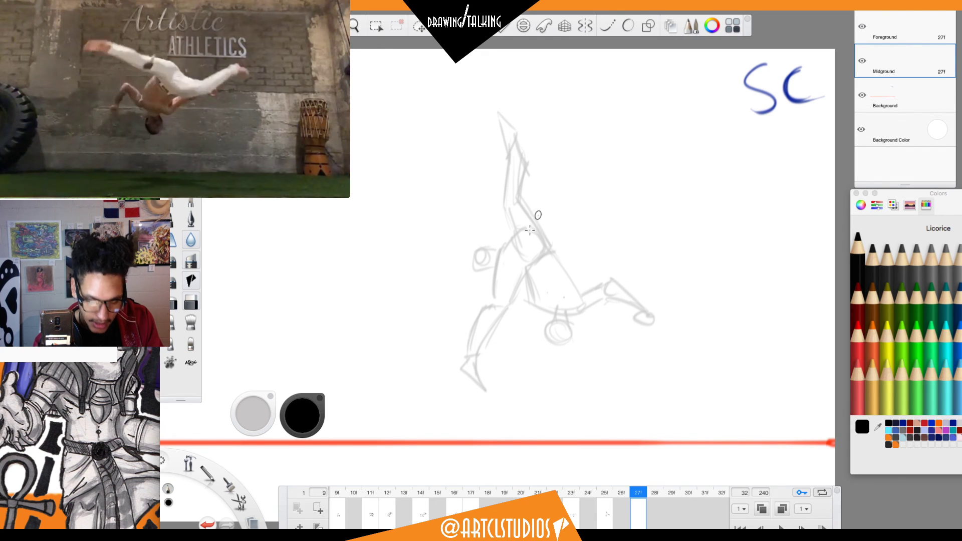
{"action": "mouse_move", "coordinate": [559, 219]}
{"action": "left_mouse_down"}
{"action": "mouse_move", "coordinate": [548, 244]}
{"action": "mouse_move", "coordinate": [540, 236]}
{"action": "mouse_move", "coordinate": [543, 230]}
{"action": "mouse_move", "coordinate": [574, 247]}
{"action": "mouse_move", "coordinate": [571, 233]}
{"action": "mouse_move", "coordinate": [552, 255]}
{"action": "mouse_move", "coordinate": [559, 222]}
{"action": "mouse_move", "coordinate": [546, 226]}
{"action": "mouse_move", "coordinate": [581, 245]}
{"action": "left_mouse_up"}
{"action": "key", "text": "ctrl+z"}
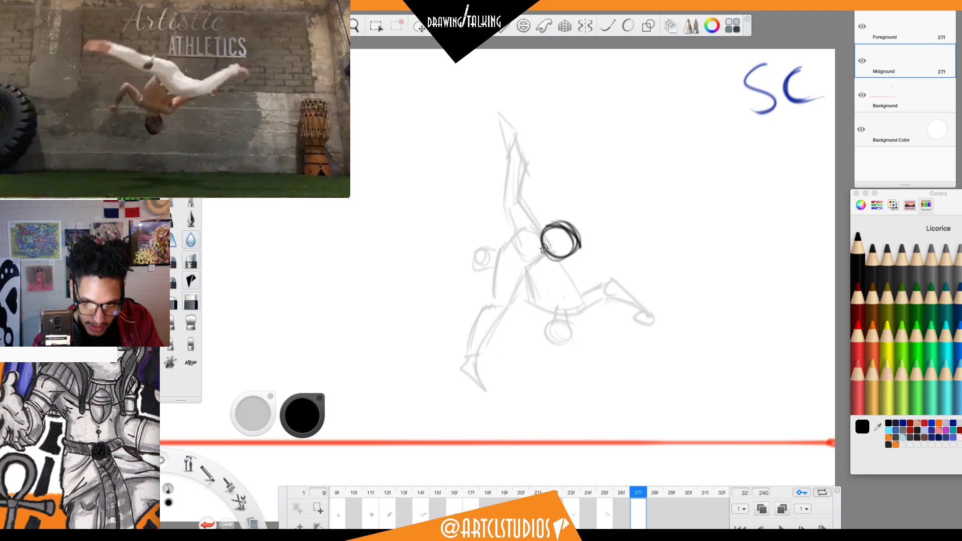
{"action": "mouse_move", "coordinate": [544, 235]}
{"action": "left_mouse_down"}
{"action": "mouse_move", "coordinate": [537, 314]}
{"action": "mouse_move", "coordinate": [534, 303]}
{"action": "mouse_move", "coordinate": [572, 300]}
{"action": "left_mouse_up"}
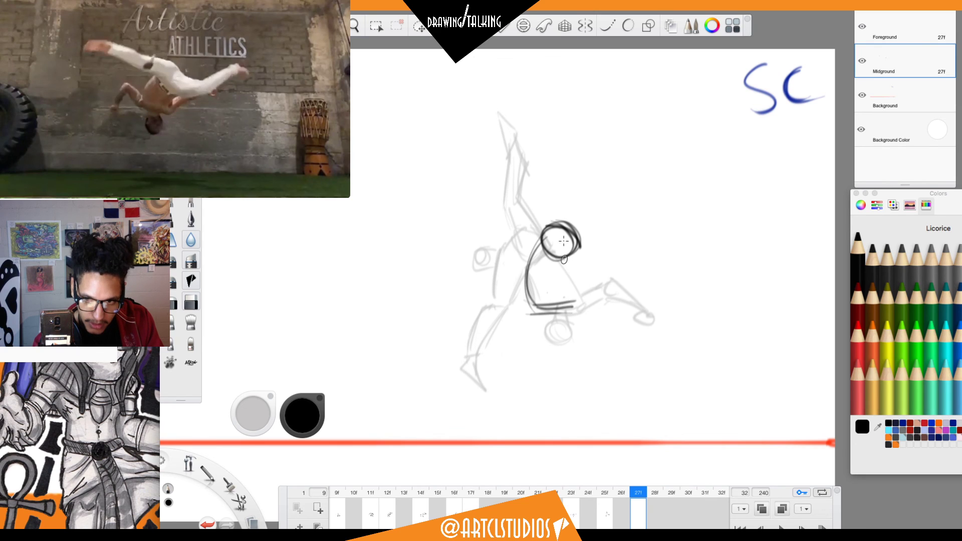
{"action": "mouse_move", "coordinate": [570, 253]}
{"action": "left_mouse_down"}
{"action": "mouse_move", "coordinate": [577, 302]}
{"action": "mouse_move", "coordinate": [575, 275]}
{"action": "left_mouse_up"}
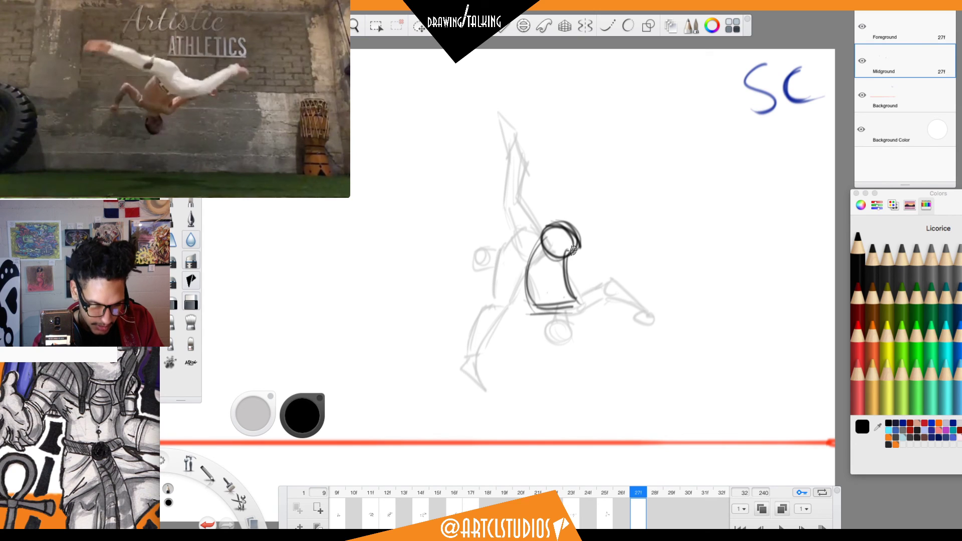
{"action": "key", "text": "ctrl+z"}
{"action": "key", "text": "ctrl+z"}
{"action": "key", "text": "ctrl+z"}
{"action": "key", "text": "ctrl+z"}
{"action": "key", "text": "ctrl+z"}
{"action": "key", "text": "ctrl+z"}
{"action": "key", "text": "ctrl+z"}
{"action": "key", "text": "ctrl+z"}
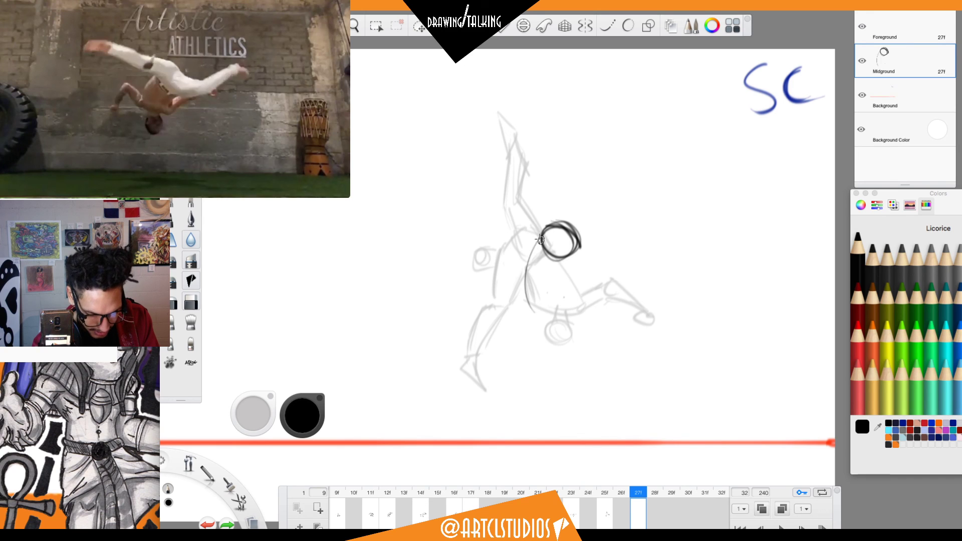
Sketch the inverted torso curving down-left from the hip circle to the shoulder line, with the head circle beneath it.
{"action": "mouse_move", "coordinate": [540, 236]}
{"action": "left_mouse_down"}
{"action": "mouse_move", "coordinate": [518, 257]}
{"action": "mouse_move", "coordinate": [529, 242]}
{"action": "mouse_move", "coordinate": [515, 286]}
{"action": "mouse_move", "coordinate": [549, 309]}
{"action": "left_mouse_up"}
{"action": "mouse_move", "coordinate": [511, 273]}
{"action": "left_mouse_down"}
{"action": "mouse_move", "coordinate": [549, 310]}
{"action": "mouse_move", "coordinate": [545, 302]}
{"action": "mouse_move", "coordinate": [566, 300]}
{"action": "left_mouse_up"}
{"action": "mouse_move", "coordinate": [563, 259]}
{"action": "left_mouse_down"}
{"action": "mouse_move", "coordinate": [557, 300]}
{"action": "mouse_move", "coordinate": [552, 295]}
{"action": "mouse_move", "coordinate": [526, 325]}
{"action": "mouse_move", "coordinate": [529, 306]}
{"action": "left_mouse_up"}
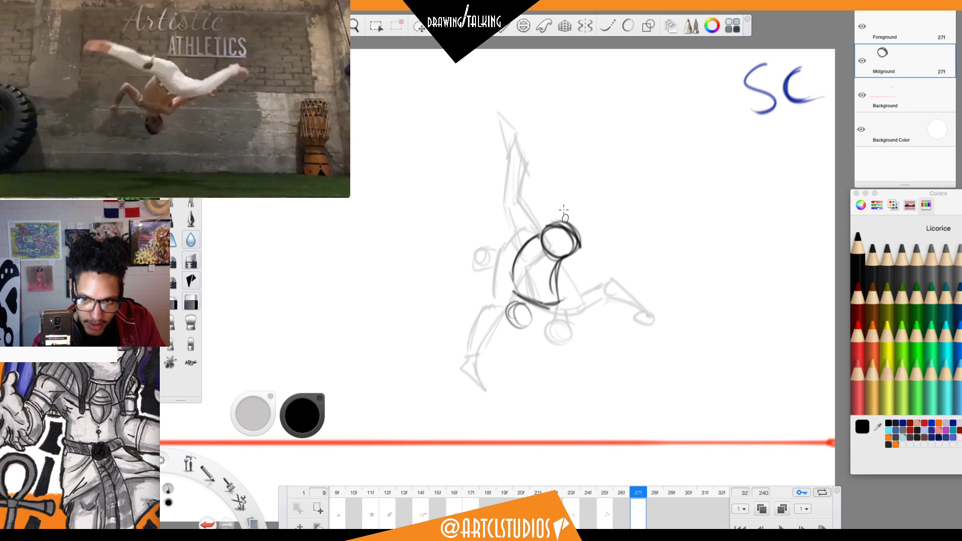
Sketch both legs out from the hips, one bent up to the right and the other stretched to the left.
{"action": "mouse_move", "coordinate": [575, 230]}
{"action": "left_mouse_down"}
{"action": "mouse_move", "coordinate": [586, 246]}
{"action": "mouse_move", "coordinate": [564, 258]}
{"action": "mouse_move", "coordinate": [621, 249]}
{"action": "mouse_move", "coordinate": [593, 247]}
{"action": "mouse_move", "coordinate": [618, 233]}
{"action": "mouse_move", "coordinate": [624, 250]}
{"action": "mouse_move", "coordinate": [608, 241]}
{"action": "mouse_move", "coordinate": [610, 256]}
{"action": "mouse_move", "coordinate": [614, 234]}
{"action": "mouse_move", "coordinate": [648, 208]}
{"action": "left_mouse_up"}
{"action": "mouse_move", "coordinate": [614, 258]}
{"action": "left_mouse_down"}
{"action": "mouse_move", "coordinate": [651, 210]}
{"action": "mouse_move", "coordinate": [668, 219]}
{"action": "left_mouse_up"}
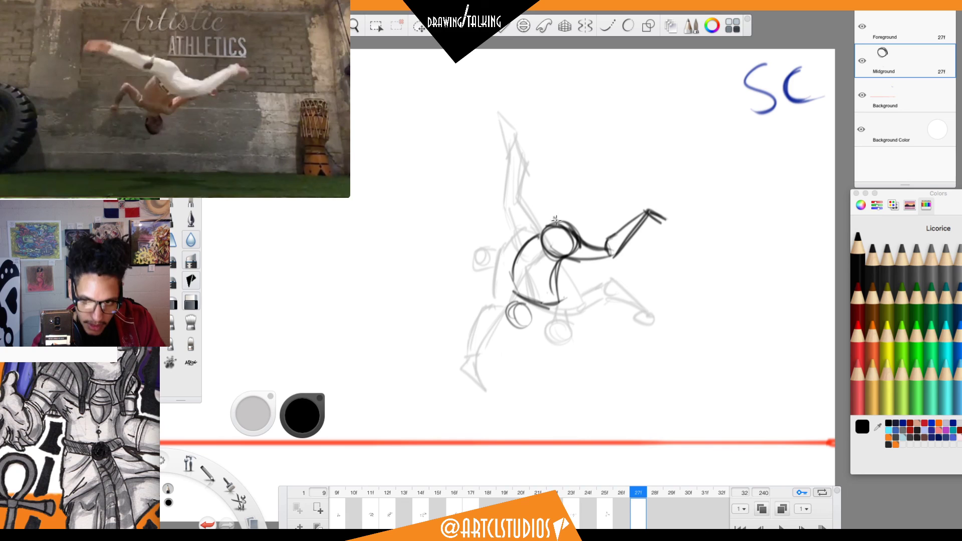
{"action": "mouse_move", "coordinate": [549, 219]}
{"action": "left_mouse_down"}
{"action": "mouse_move", "coordinate": [519, 222]}
{"action": "mouse_move", "coordinate": [561, 230]}
{"action": "mouse_move", "coordinate": [517, 234]}
{"action": "mouse_move", "coordinate": [504, 231]}
{"action": "mouse_move", "coordinate": [504, 214]}
{"action": "mouse_move", "coordinate": [446, 210]}
{"action": "mouse_move", "coordinate": [476, 208]}
{"action": "mouse_move", "coordinate": [460, 207]}
{"action": "mouse_move", "coordinate": [412, 221]}
{"action": "mouse_move", "coordinate": [510, 225]}
{"action": "mouse_move", "coordinate": [485, 230]}
{"action": "mouse_move", "coordinate": [453, 217]}
{"action": "mouse_move", "coordinate": [413, 222]}
{"action": "mouse_move", "coordinate": [410, 210]}
{"action": "mouse_move", "coordinate": [462, 206]}
{"action": "left_mouse_up"}
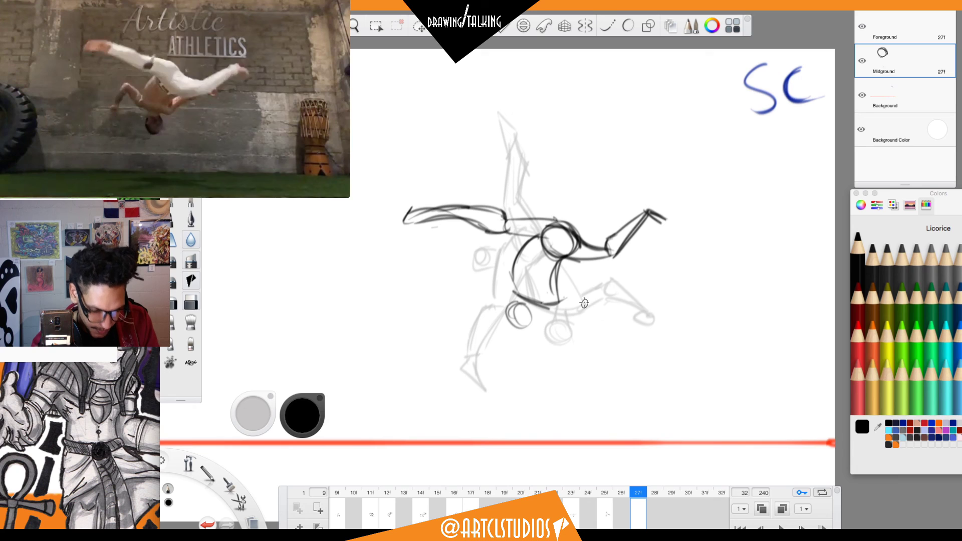
Sketch the neck, the bent left-hand arm with its hand, and the other arm rising to the right from the shoulder.
{"action": "left_click_drag", "start_coordinate": [501, 284], "coordinate": [508, 272]}
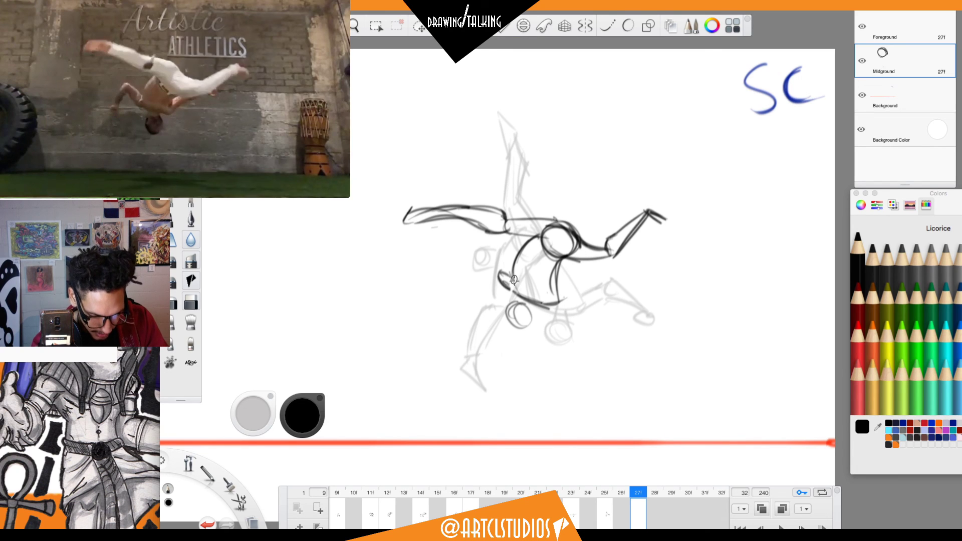
{"action": "mouse_move", "coordinate": [525, 304]}
{"action": "left_mouse_down"}
{"action": "mouse_move", "coordinate": [533, 292]}
{"action": "mouse_move", "coordinate": [514, 304]}
{"action": "mouse_move", "coordinate": [525, 331]}
{"action": "left_mouse_up"}
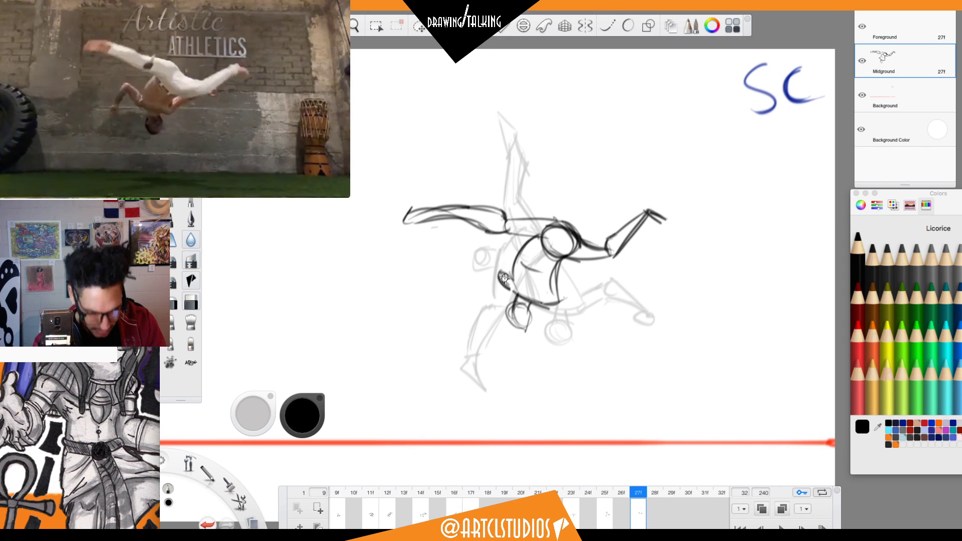
{"action": "mouse_move", "coordinate": [499, 274]}
{"action": "left_mouse_down"}
{"action": "mouse_move", "coordinate": [496, 282]}
{"action": "mouse_move", "coordinate": [487, 260]}
{"action": "mouse_move", "coordinate": [516, 285]}
{"action": "left_mouse_up"}
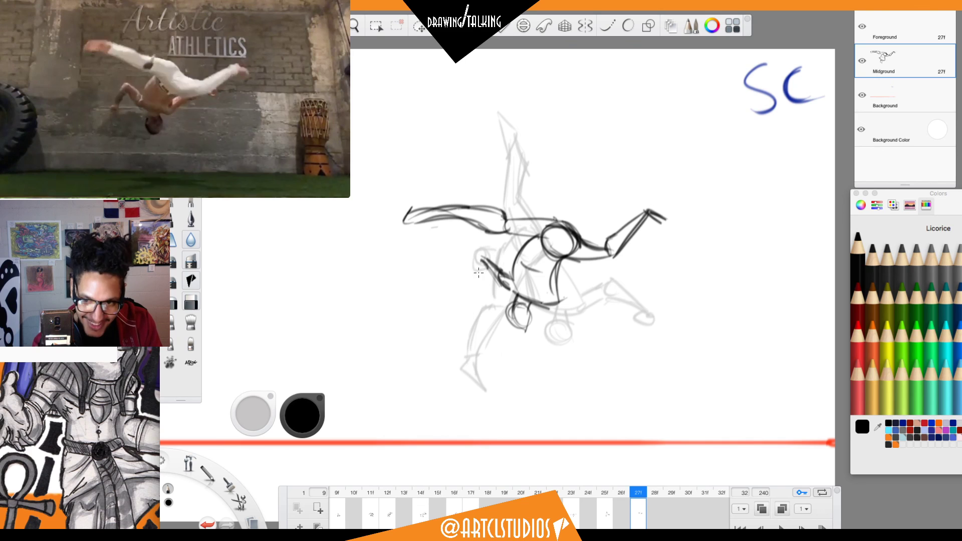
{"action": "mouse_move", "coordinate": [485, 265]}
{"action": "left_mouse_down"}
{"action": "mouse_move", "coordinate": [473, 293]}
{"action": "mouse_move", "coordinate": [482, 258]}
{"action": "mouse_move", "coordinate": [511, 287]}
{"action": "mouse_move", "coordinate": [458, 300]}
{"action": "mouse_move", "coordinate": [474, 300]}
{"action": "left_mouse_up"}
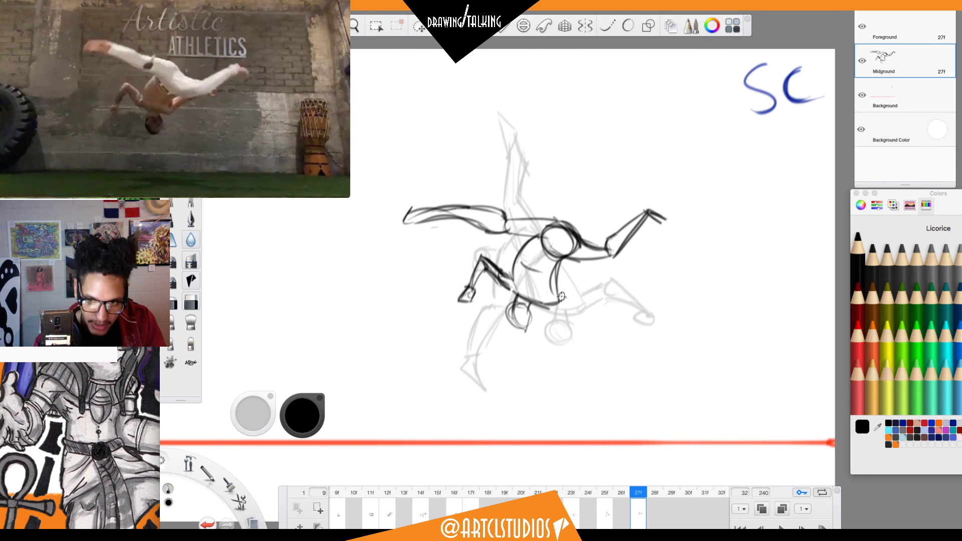
{"action": "mouse_move", "coordinate": [560, 301]}
{"action": "left_mouse_down"}
{"action": "mouse_move", "coordinate": [581, 271]}
{"action": "mouse_move", "coordinate": [611, 263]}
{"action": "mouse_move", "coordinate": [640, 224]}
{"action": "left_mouse_up"}
{"action": "mouse_move", "coordinate": [555, 296]}
{"action": "left_mouse_down"}
{"action": "mouse_move", "coordinate": [581, 267]}
{"action": "mouse_move", "coordinate": [600, 266]}
{"action": "left_mouse_up"}
Flip between frames 25 and 27 to compare the new airborne pose with the previous one.
{"action": "key", "text": "Left"}
{"action": "key", "text": "Left"}
{"action": "key", "text": "Left"}
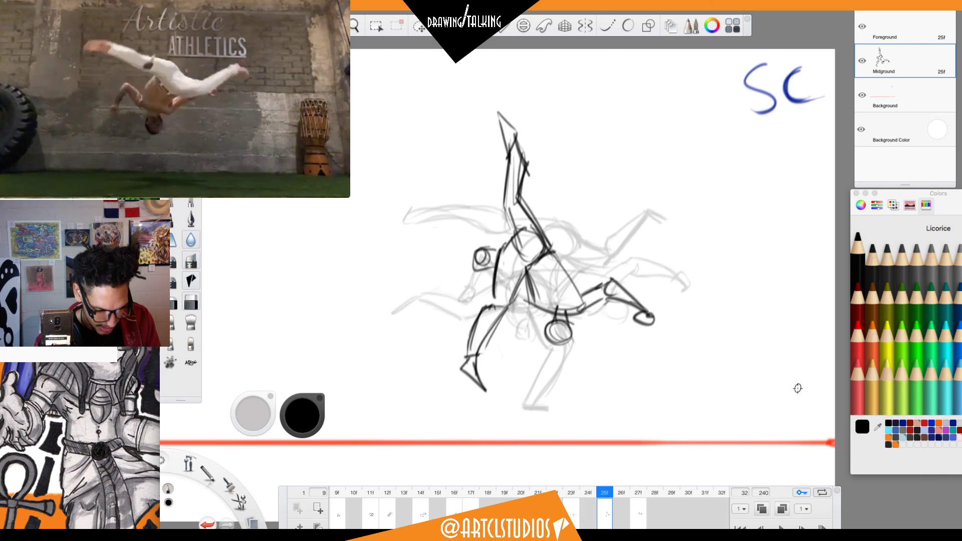
{"action": "key", "text": "Right"}
{"action": "key", "text": "Right"}
{"action": "key", "text": "Right"}
{"action": "key", "text": "Left"}
{"action": "key", "text": "Right"}
{"action": "key", "text": "Left"}
{"action": "key", "text": "Right"}
{"action": "key", "text": "Right"}
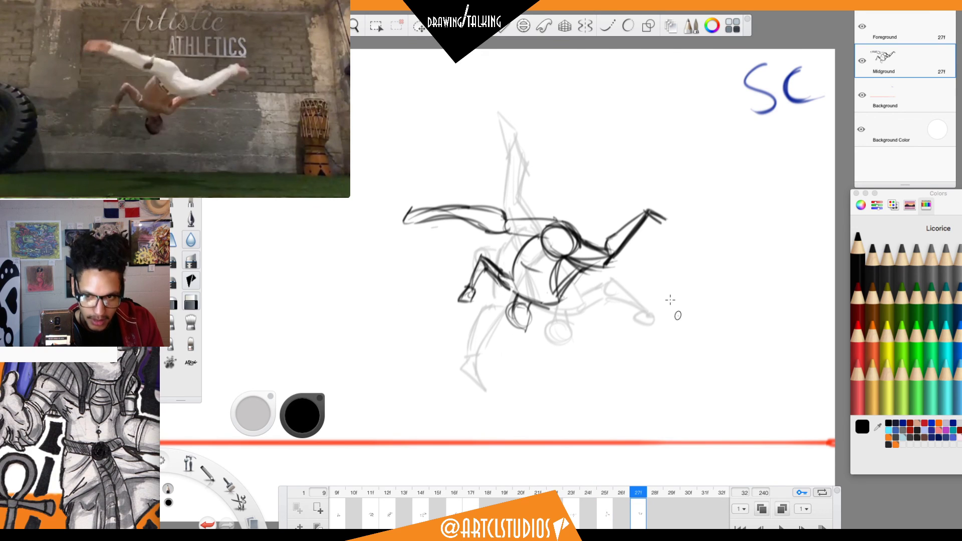
Redraw the right-hand lower leg and foot at a lower angle, erase its old lines, and reinforce the left thigh's upper contour.
{"action": "left_click_drag", "start_coordinate": [606, 246], "coordinate": [668, 225]}
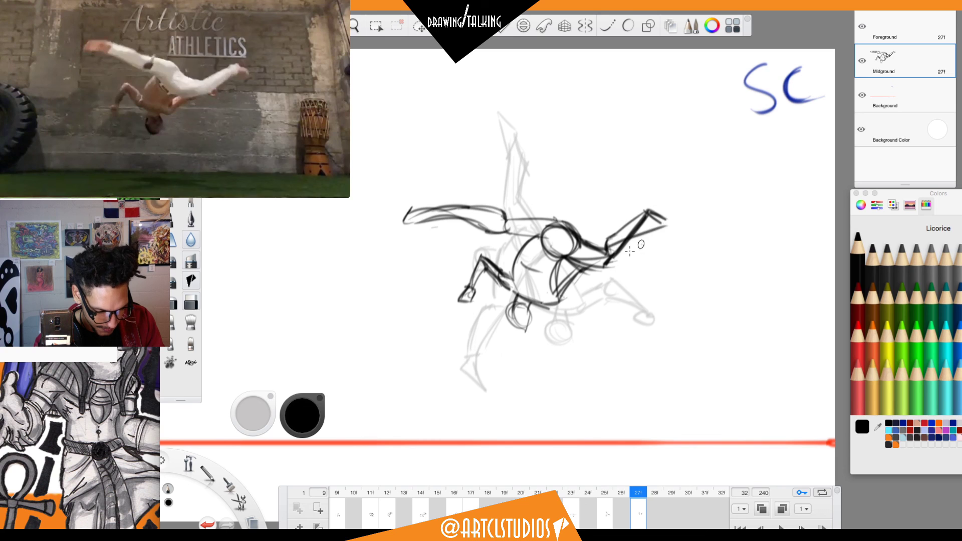
{"action": "mouse_move", "coordinate": [608, 263]}
{"action": "left_mouse_down"}
{"action": "mouse_move", "coordinate": [658, 229]}
{"action": "mouse_move", "coordinate": [655, 253]}
{"action": "left_mouse_up"}
{"action": "key", "text": "e"}
{"action": "mouse_move", "coordinate": [648, 215]}
{"action": "left_mouse_down"}
{"action": "mouse_move", "coordinate": [633, 229]}
{"action": "mouse_move", "coordinate": [664, 217]}
{"action": "left_mouse_up"}
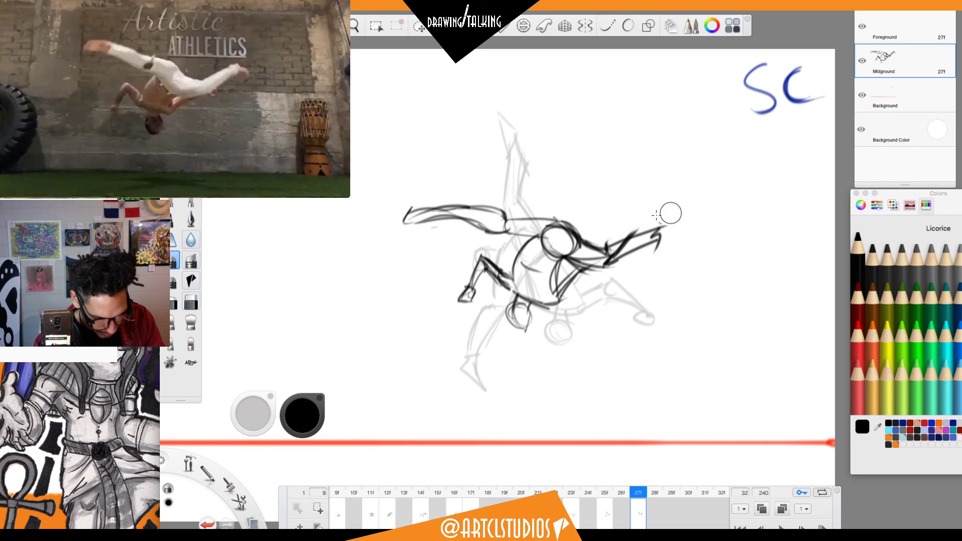
{"action": "left_click_drag", "start_coordinate": [602, 243], "coordinate": [664, 217]}
{"action": "key", "text": "b"}
{"action": "mouse_move", "coordinate": [608, 248]}
{"action": "left_mouse_down"}
{"action": "mouse_move", "coordinate": [668, 229]}
{"action": "mouse_move", "coordinate": [654, 253]}
{"action": "mouse_move", "coordinate": [674, 257]}
{"action": "left_mouse_up"}
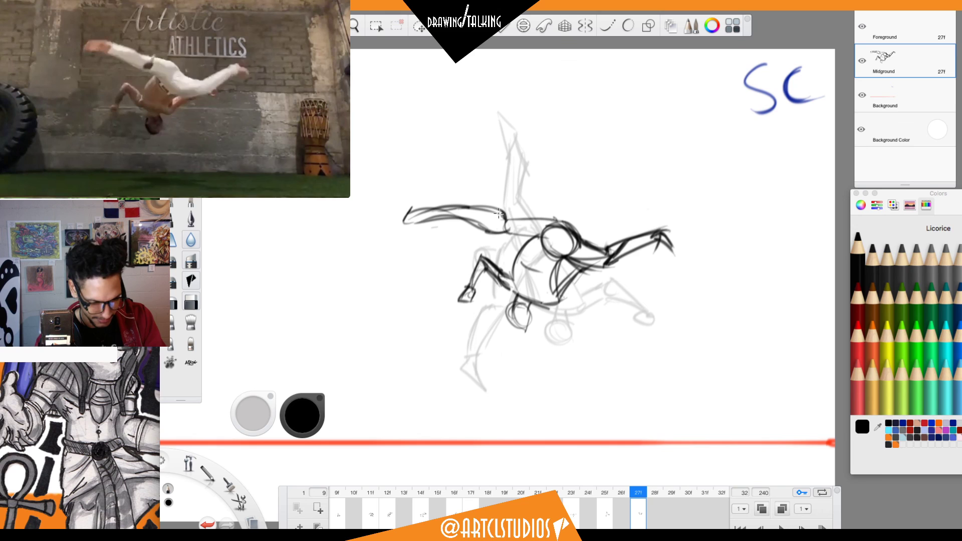
{"action": "mouse_move", "coordinate": [505, 223]}
{"action": "left_mouse_down"}
{"action": "mouse_move", "coordinate": [489, 210]}
{"action": "mouse_move", "coordinate": [561, 219]}
{"action": "left_mouse_up"}
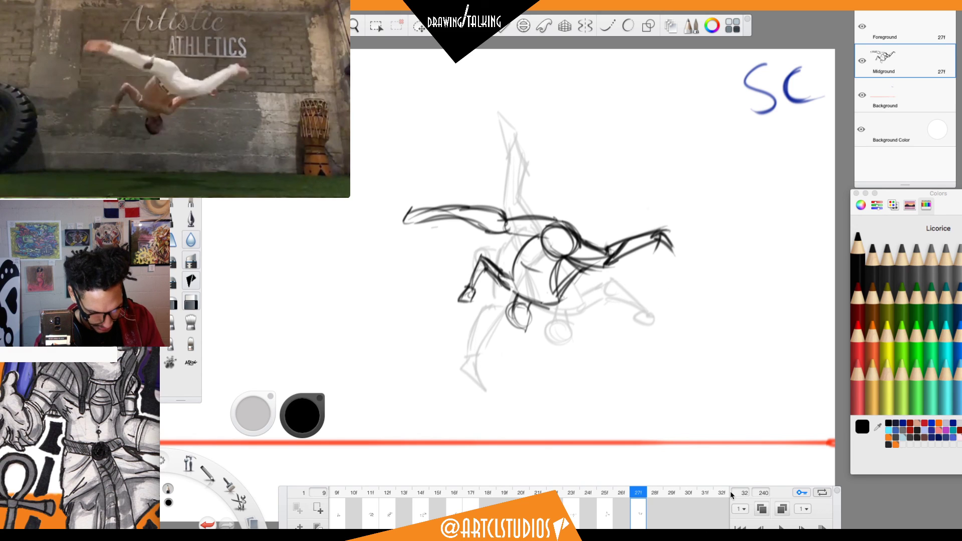
Start a blank drawing on frame 29 and advance the reference video to the landing pose with one leg planted.
{"action": "left_click", "coordinate": [655, 514]}
{"action": "left_click", "coordinate": [672, 511]}
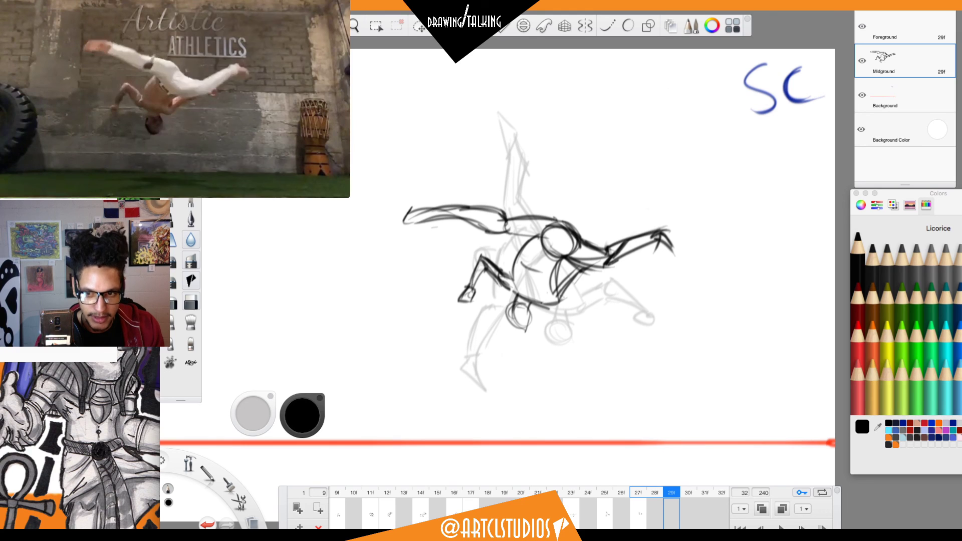
{"action": "mouse_move", "coordinate": [160, 148]}
{"action": "key", "text": "Tab"}
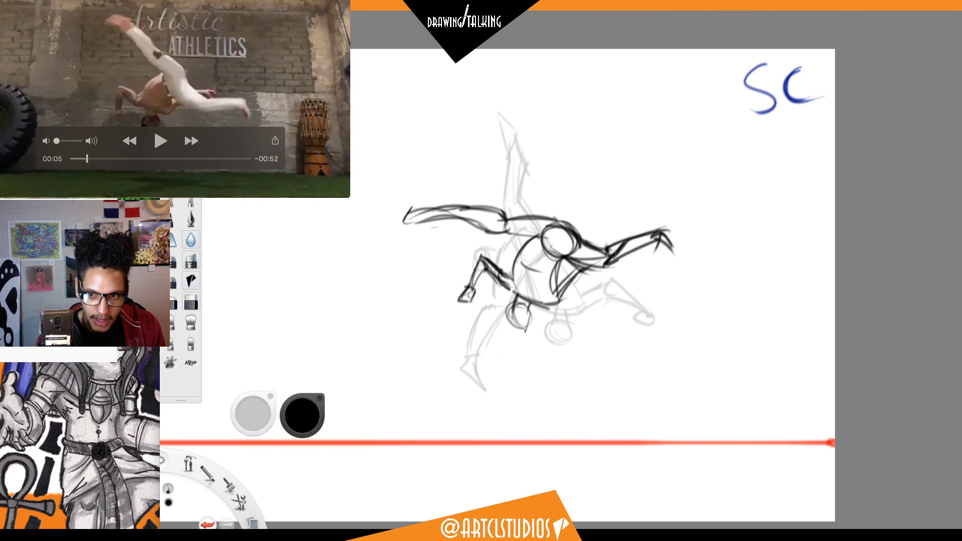
{"action": "key", "text": "Right"}
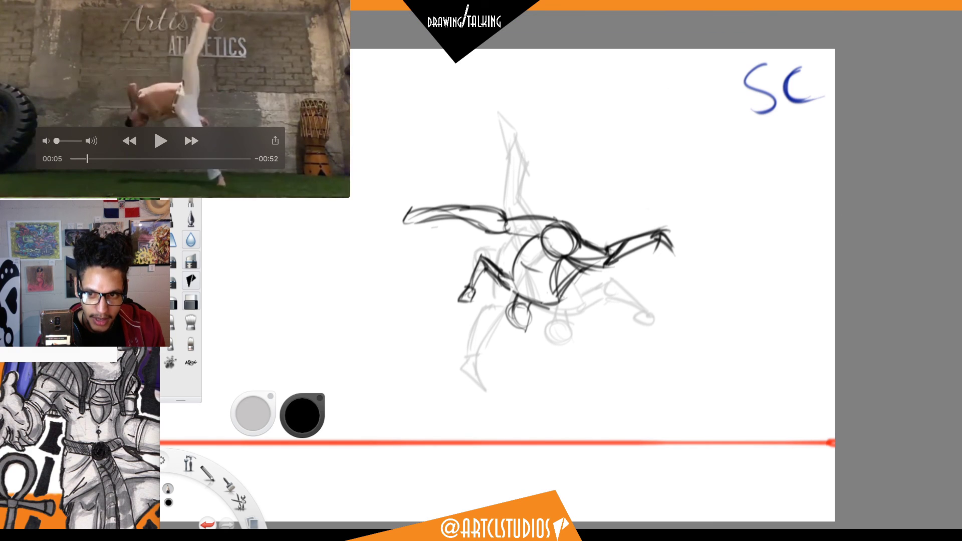
{"action": "key", "text": "Tab"}
{"action": "key", "text": "ctrl+z"}
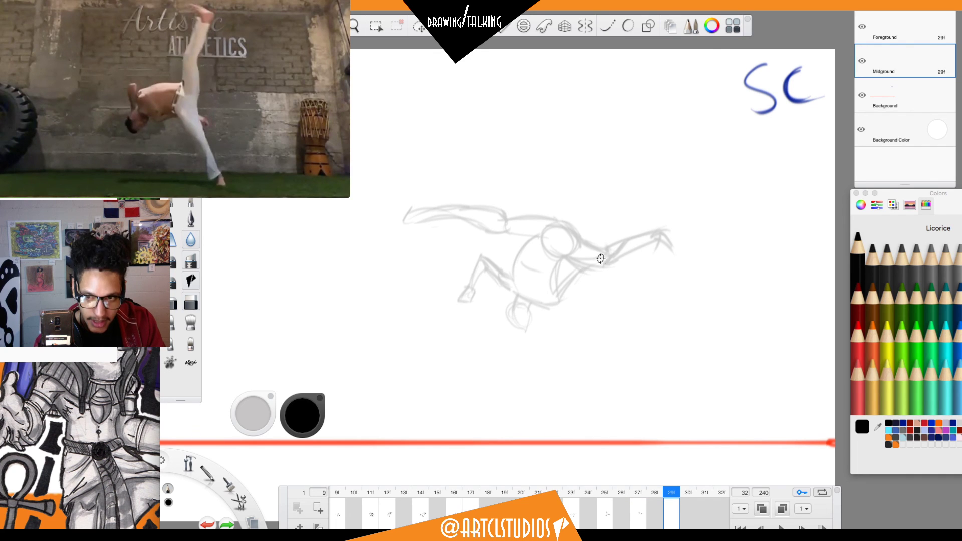
Sketch the hip circle and the planted leg angling down toward the ground on frame 29.
{"action": "mouse_move", "coordinate": [597, 288]}
{"action": "left_mouse_down"}
{"action": "mouse_move", "coordinate": [593, 267]}
{"action": "mouse_move", "coordinate": [591, 291]}
{"action": "mouse_move", "coordinate": [616, 286]}
{"action": "mouse_move", "coordinate": [593, 268]}
{"action": "mouse_move", "coordinate": [584, 278]}
{"action": "mouse_move", "coordinate": [602, 276]}
{"action": "mouse_move", "coordinate": [634, 365]}
{"action": "left_mouse_up"}
{"action": "left_click_drag", "start_coordinate": [619, 309], "coordinate": [638, 376]}
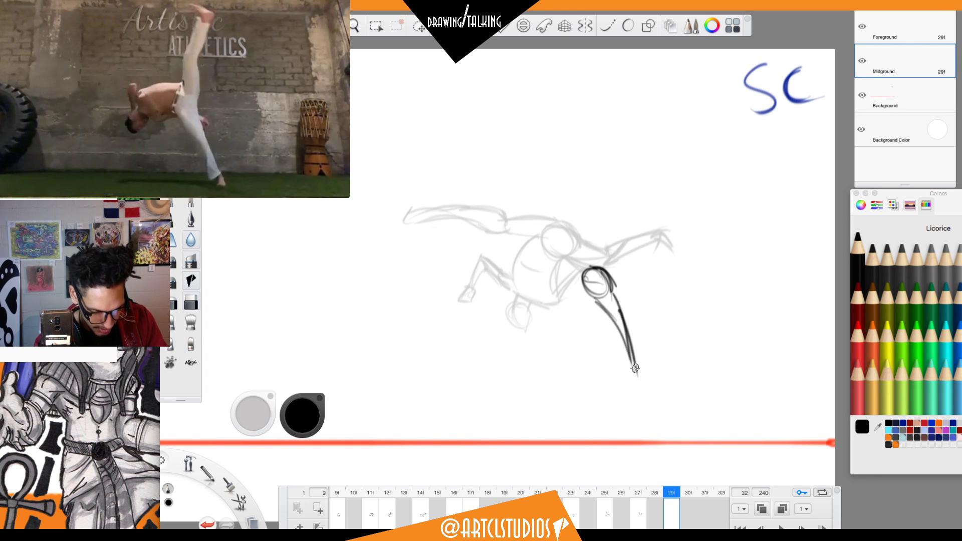
On frame 16, select the Background layer and raise the red ground line closer to the figure's feet.
{"action": "left_click", "coordinate": [454, 494]}
{"action": "left_click", "coordinate": [908, 102]}
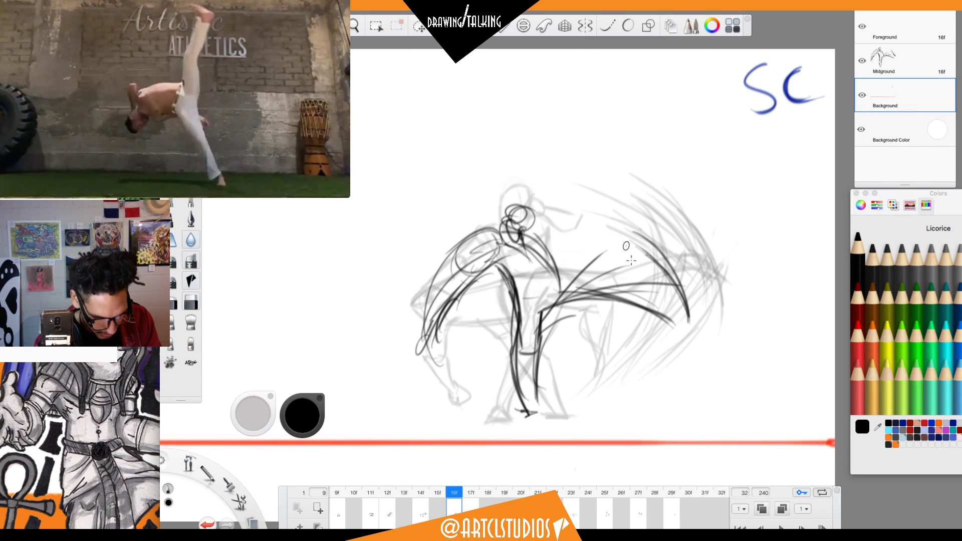
{"action": "key", "text": "v"}
{"action": "mouse_move", "coordinate": [651, 341]}
{"action": "left_mouse_down"}
{"action": "mouse_move", "coordinate": [652, 319]}
{"action": "mouse_move", "coordinate": [651, 351]}
{"action": "left_mouse_up"}
{"action": "key", "text": "l"}
{"action": "mouse_move", "coordinate": [817, 68]}
{"action": "left_mouse_down"}
{"action": "mouse_move", "coordinate": [739, 142]}
{"action": "mouse_move", "coordinate": [821, 59]}
{"action": "left_mouse_up"}
{"action": "left_click_drag", "start_coordinate": [814, 184], "coordinate": [818, 236]}
{"action": "left_click", "coordinate": [917, 108]}
{"action": "key", "text": "v"}
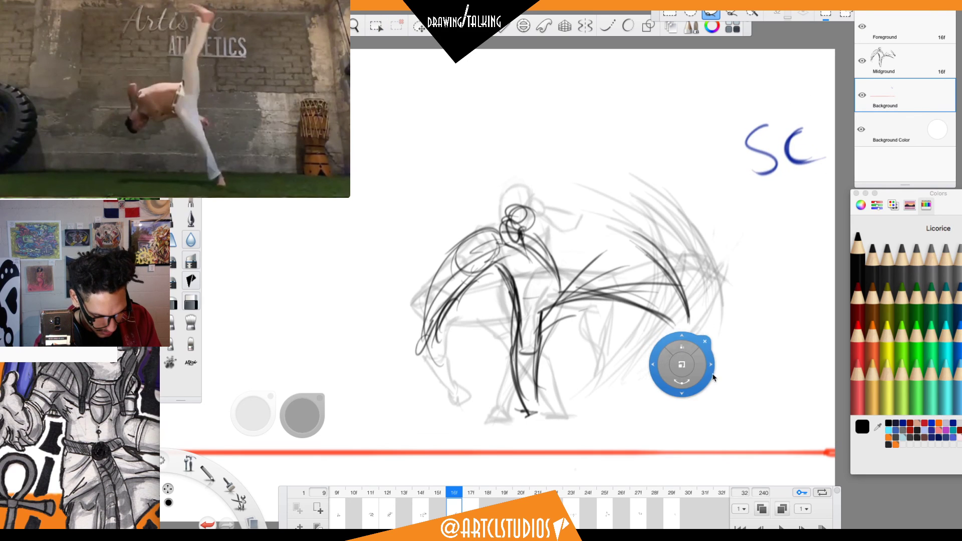
{"action": "left_click_drag", "start_coordinate": [713, 372], "coordinate": [715, 344]}
Check the ground line against the poses on frames 10, 9 and 1, ending back on frame 29.
{"action": "mouse_move", "coordinate": [435, 494]}
{"action": "left_mouse_down"}
{"action": "mouse_move", "coordinate": [349, 486]}
{"action": "mouse_move", "coordinate": [385, 487]}
{"action": "left_mouse_up"}
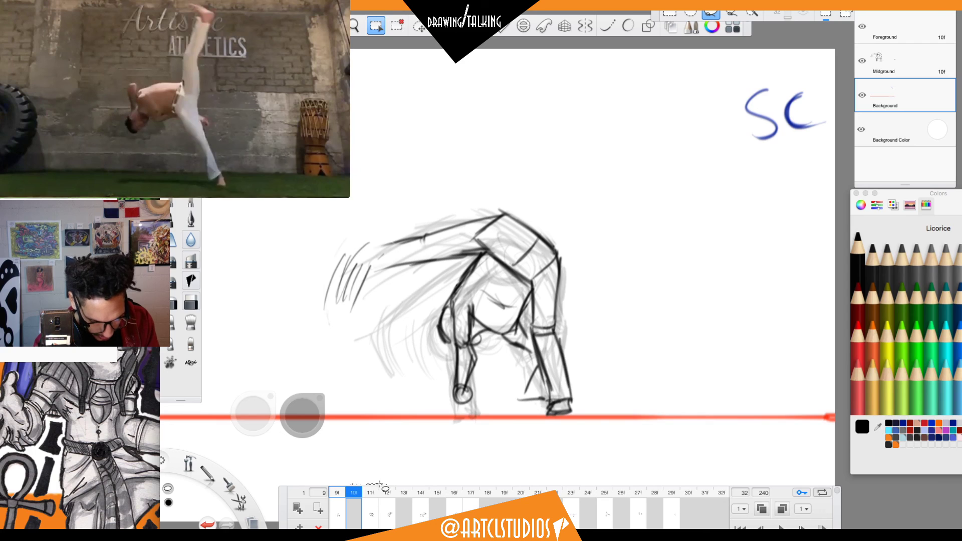
{"action": "left_click", "coordinate": [343, 494]}
{"action": "scroll", "coordinate": [529, 504], "scroll_direction": "left", "scroll_amount": 4}
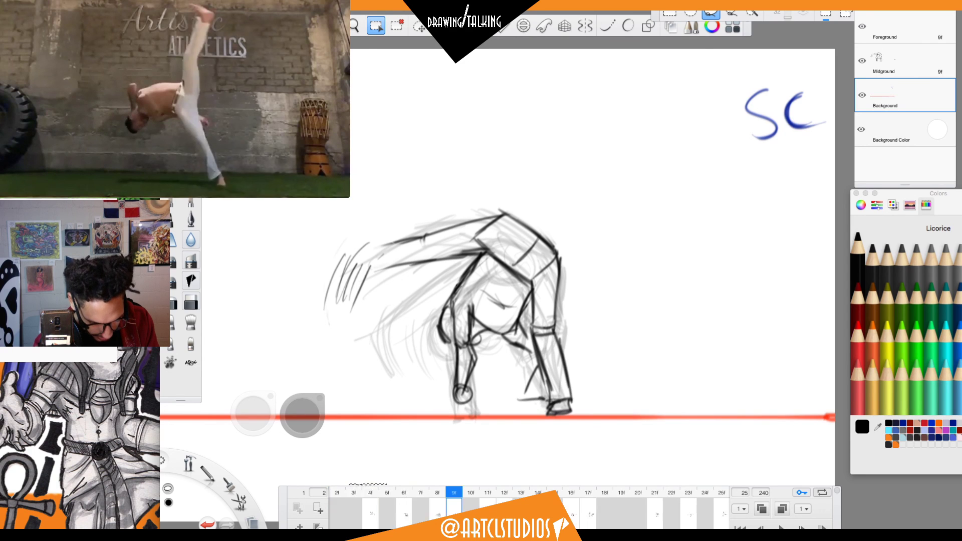
{"action": "left_click_drag", "start_coordinate": [369, 536], "coordinate": [394, 535]}
{"action": "left_click", "coordinate": [369, 496]}
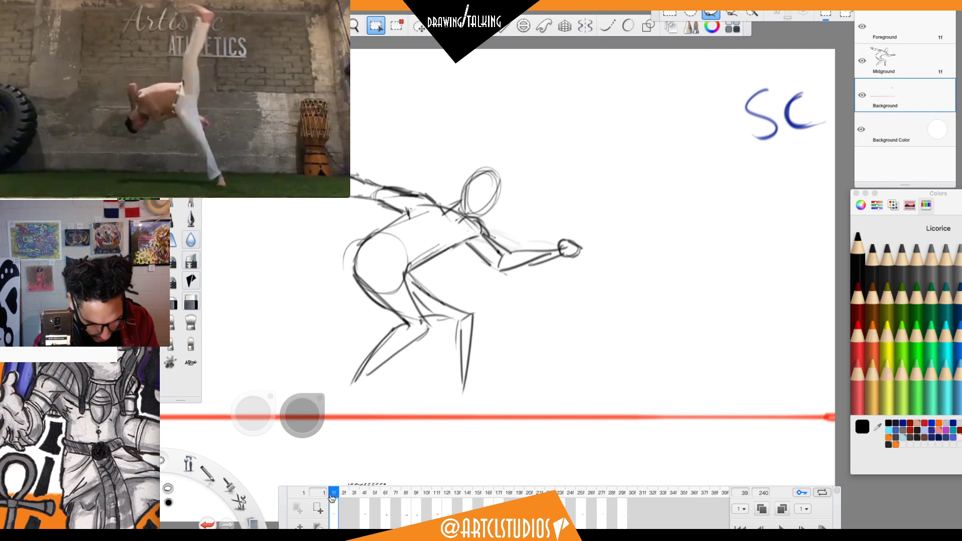
{"action": "left_click_drag", "start_coordinate": [375, 499], "coordinate": [626, 498]}
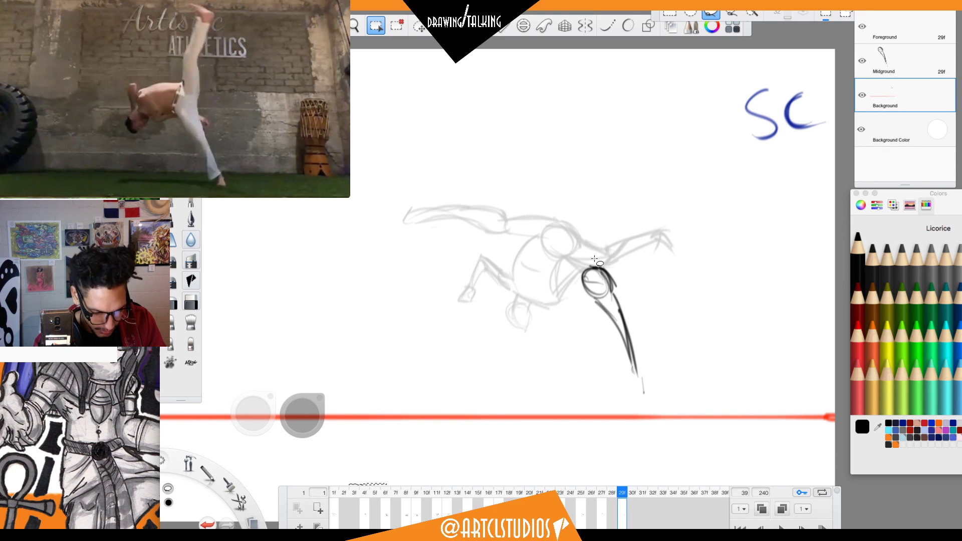
Sketch the raised leg's thigh rising from the hip and a first contour line of its lower leg.
{"action": "key", "text": "b"}
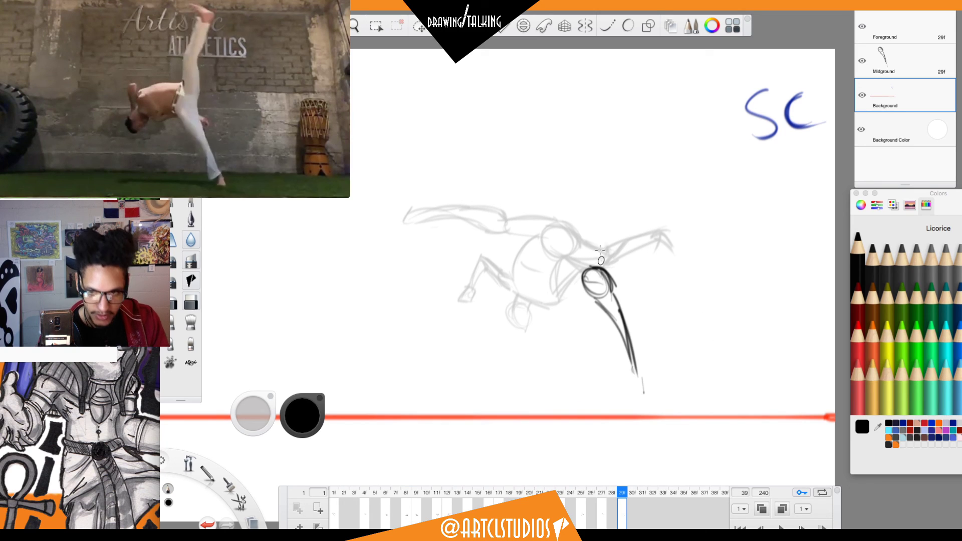
{"action": "mouse_move", "coordinate": [583, 277]}
{"action": "left_mouse_down"}
{"action": "mouse_move", "coordinate": [586, 254]}
{"action": "mouse_move", "coordinate": [615, 293]}
{"action": "mouse_move", "coordinate": [582, 231]}
{"action": "mouse_move", "coordinate": [600, 228]}
{"action": "mouse_move", "coordinate": [606, 156]}
{"action": "left_mouse_up"}
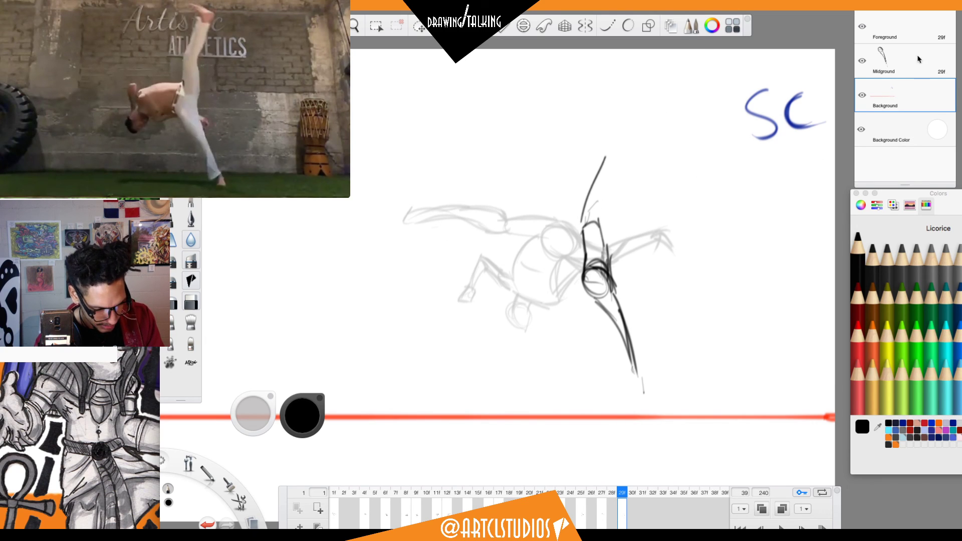
Cut the misplaced raised-leg strokes from the Background layer and paste them into the Midground layer on frame 29.
{"action": "left_click", "coordinate": [863, 95]}
{"action": "left_click", "coordinate": [862, 95]}
{"action": "key", "text": "l"}
{"action": "mouse_move", "coordinate": [696, 158]}
{"action": "left_mouse_down"}
{"action": "mouse_move", "coordinate": [512, 294]}
{"action": "mouse_move", "coordinate": [627, 389]}
{"action": "mouse_move", "coordinate": [620, 141]}
{"action": "mouse_move", "coordinate": [697, 158]}
{"action": "left_mouse_up"}
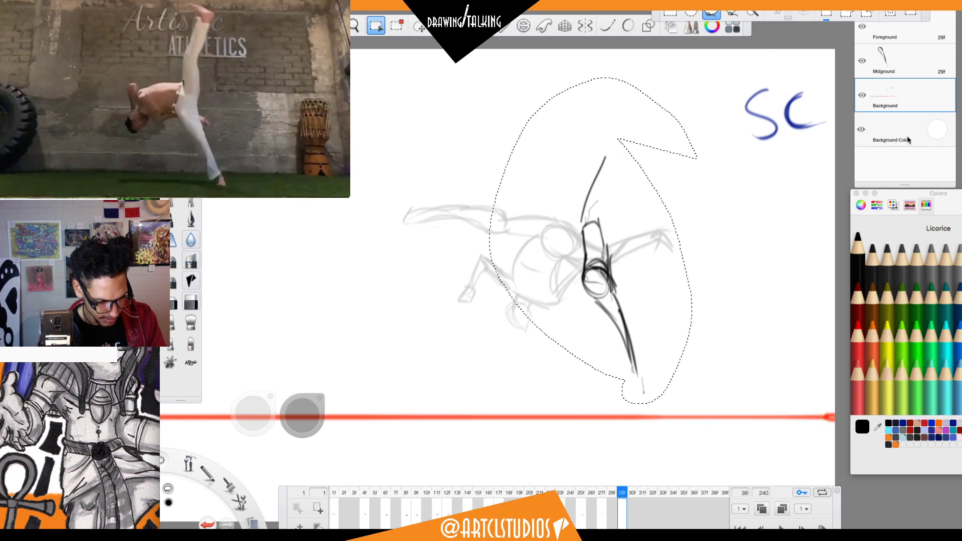
{"action": "key", "text": "ctrl+x"}
{"action": "left_click", "coordinate": [913, 76]}
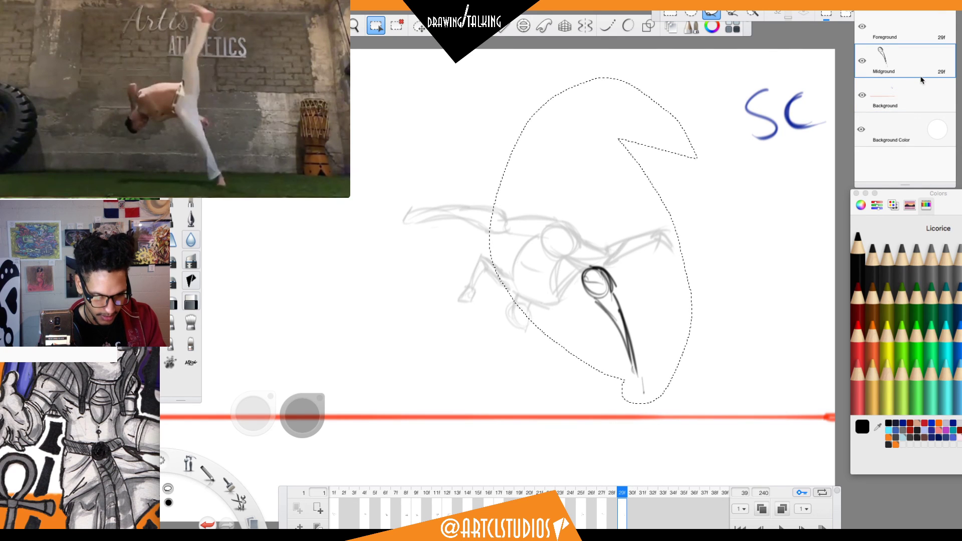
{"action": "key", "text": "ctrl+v"}
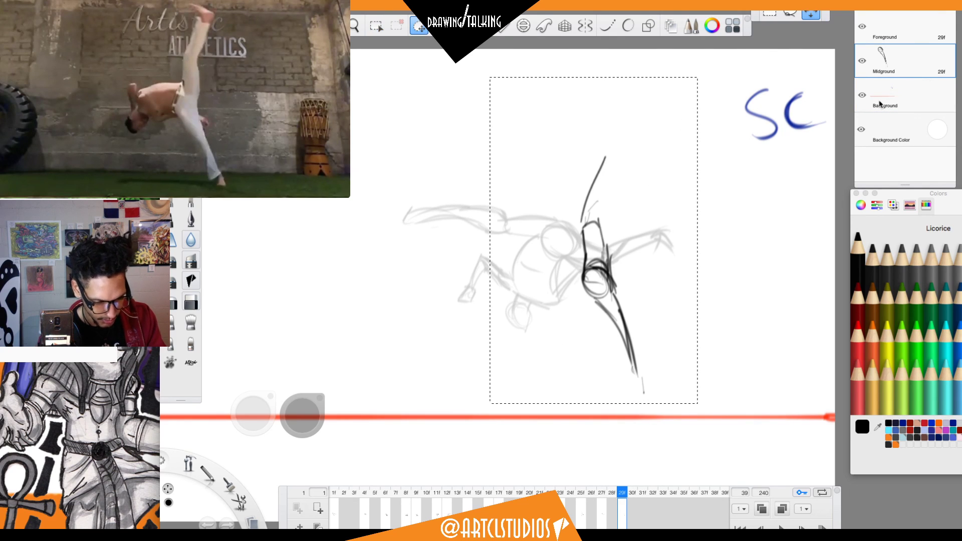
{"action": "mouse_move", "coordinate": [842, 45]}
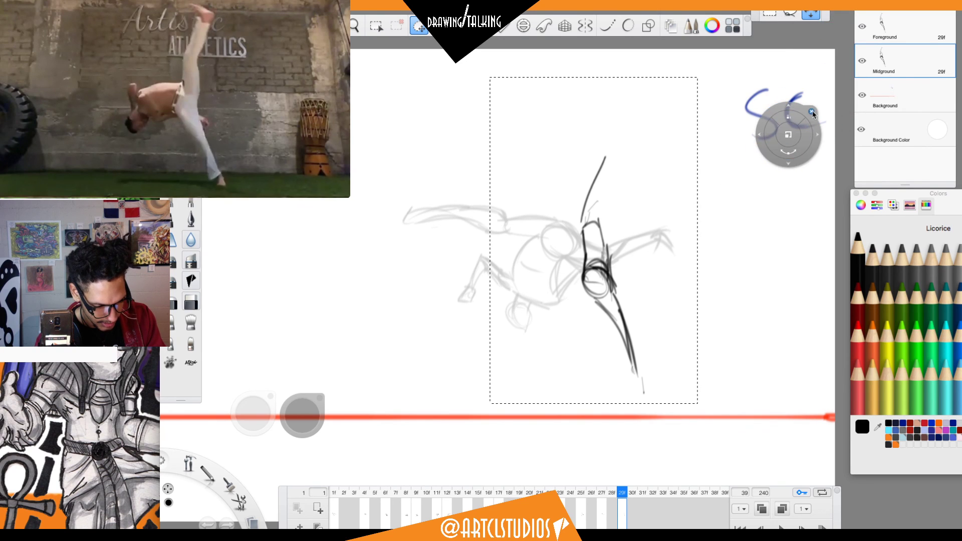
{"action": "key", "text": "Escape"}
{"action": "key", "text": "s"}
{"action": "left_click", "coordinate": [862, 61]}
{"action": "left_click", "coordinate": [862, 61]}
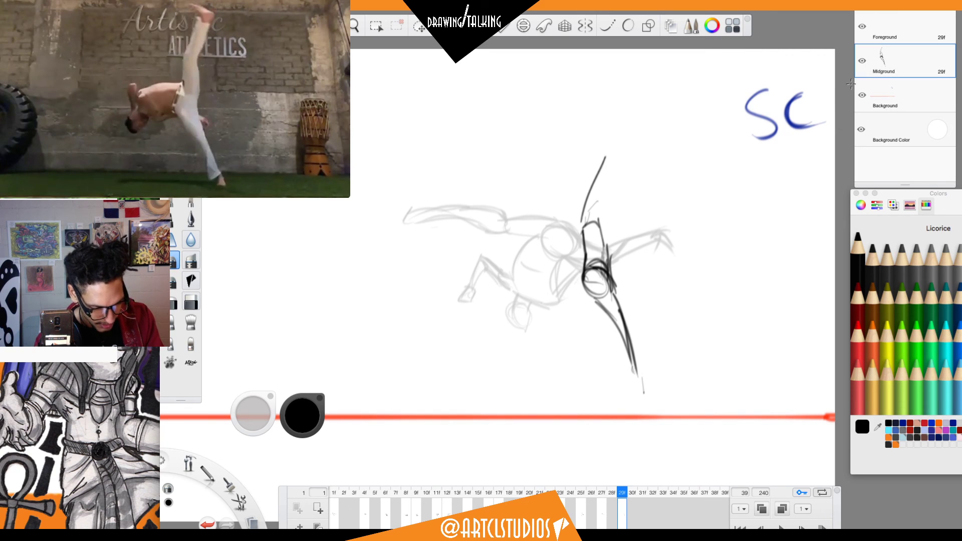
Try several motion arcs from the previous pose's left-hand foot up to the raised foot.
{"action": "key", "text": "s"}
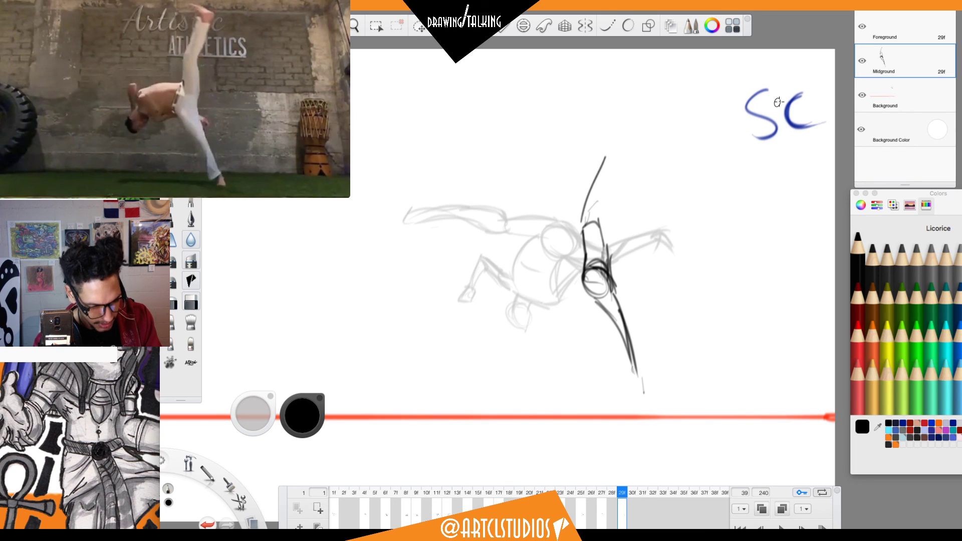
{"action": "left_click_drag", "start_coordinate": [405, 220], "coordinate": [567, 153]}
{"action": "key", "text": "ctrl+z"}
{"action": "mouse_move", "coordinate": [408, 219]}
{"action": "left_mouse_down"}
{"action": "mouse_move", "coordinate": [603, 124]}
{"action": "mouse_move", "coordinate": [660, 133]}
{"action": "left_mouse_up"}
{"action": "key", "text": "ctrl+z"}
{"action": "left_click_drag", "start_coordinate": [407, 219], "coordinate": [608, 144]}
{"action": "key", "text": "super+z"}
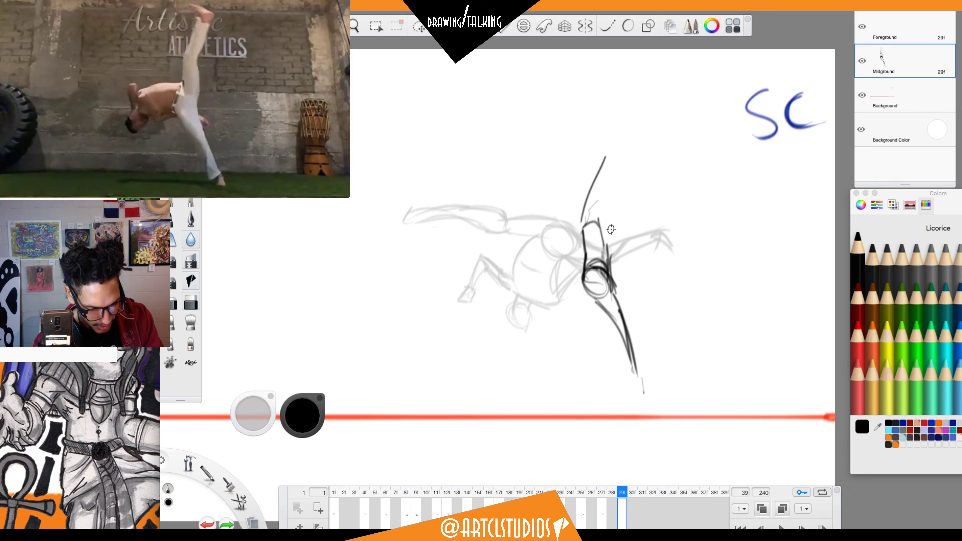
{"action": "mouse_move", "coordinate": [409, 214]}
{"action": "left_mouse_down"}
{"action": "mouse_move", "coordinate": [462, 175]}
{"action": "mouse_move", "coordinate": [626, 148]}
{"action": "left_mouse_up"}
{"action": "key", "text": "super+z"}
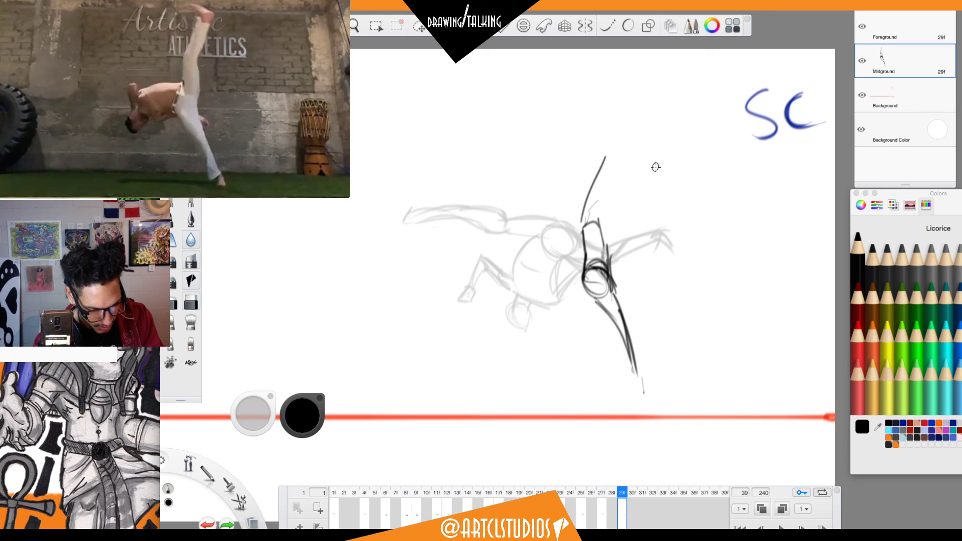
Sketch the raised leg's knee, lower leg and foot, and reinforce the thigh's base at the hip.
{"action": "left_click_drag", "start_coordinate": [601, 218], "coordinate": [608, 255]}
{"action": "mouse_move", "coordinate": [599, 223]}
{"action": "left_mouse_down"}
{"action": "mouse_move", "coordinate": [594, 207]}
{"action": "mouse_move", "coordinate": [633, 159]}
{"action": "mouse_move", "coordinate": [620, 171]}
{"action": "left_mouse_up"}
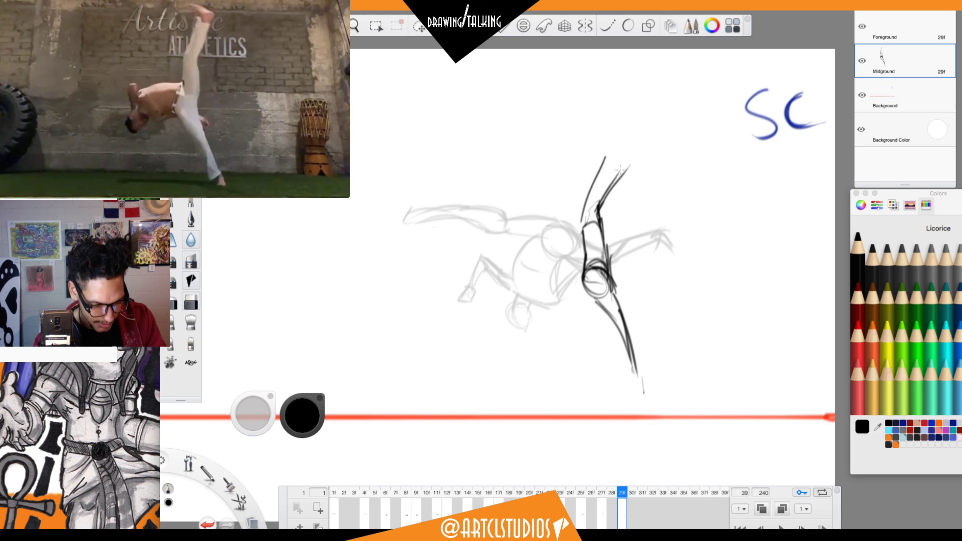
{"action": "left_click_drag", "start_coordinate": [584, 214], "coordinate": [617, 159]}
{"action": "mouse_move", "coordinate": [589, 195]}
{"action": "left_mouse_down"}
{"action": "mouse_move", "coordinate": [619, 157]}
{"action": "mouse_move", "coordinate": [611, 127]}
{"action": "mouse_move", "coordinate": [638, 160]}
{"action": "mouse_move", "coordinate": [630, 166]}
{"action": "left_mouse_up"}
{"action": "left_click_drag", "start_coordinate": [626, 158], "coordinate": [607, 143]}
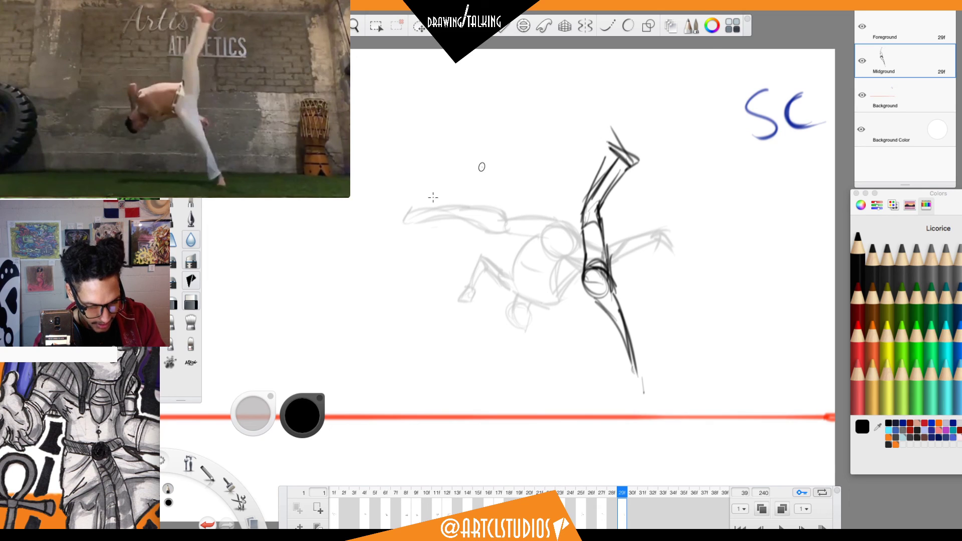
{"action": "left_click_drag", "start_coordinate": [584, 274], "coordinate": [608, 270]}
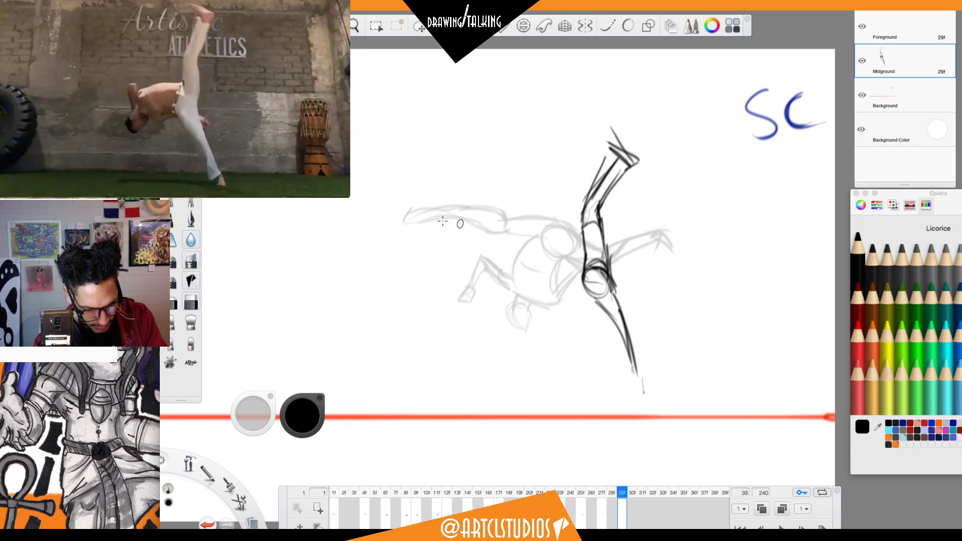
Try motion arcs linking both feet and the chest of the previous pose to the new pose.
{"action": "mouse_move", "coordinate": [410, 225]}
{"action": "left_mouse_down"}
{"action": "mouse_move", "coordinate": [543, 137]}
{"action": "mouse_move", "coordinate": [626, 138]}
{"action": "left_mouse_up"}
{"action": "key", "text": "ctrl+z"}
{"action": "mouse_move", "coordinate": [669, 236]}
{"action": "left_mouse_down"}
{"action": "mouse_move", "coordinate": [663, 351]}
{"action": "mouse_move", "coordinate": [647, 374]}
{"action": "left_mouse_up"}
{"action": "key", "text": "ctrl+z"}
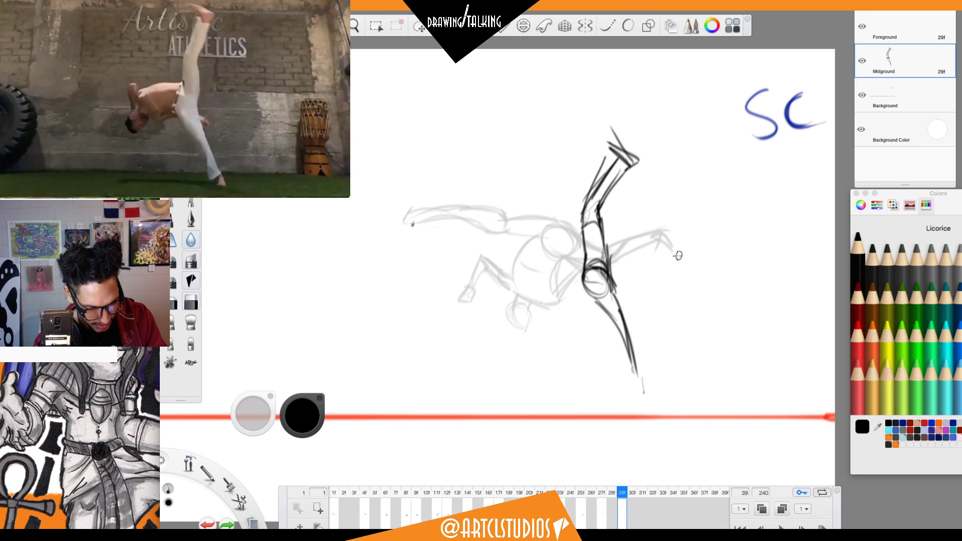
{"action": "left_click_drag", "start_coordinate": [671, 248], "coordinate": [644, 373]}
{"action": "mouse_move", "coordinate": [601, 149]}
{"action": "left_mouse_down"}
{"action": "mouse_move", "coordinate": [547, 144]}
{"action": "mouse_move", "coordinate": [432, 201]}
{"action": "left_mouse_up"}
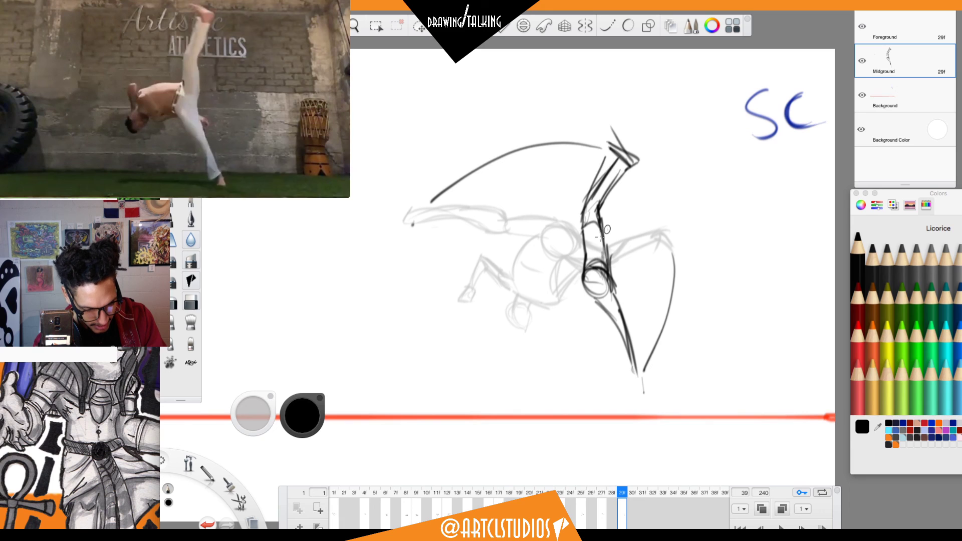
{"action": "left_click_drag", "start_coordinate": [516, 288], "coordinate": [500, 236]}
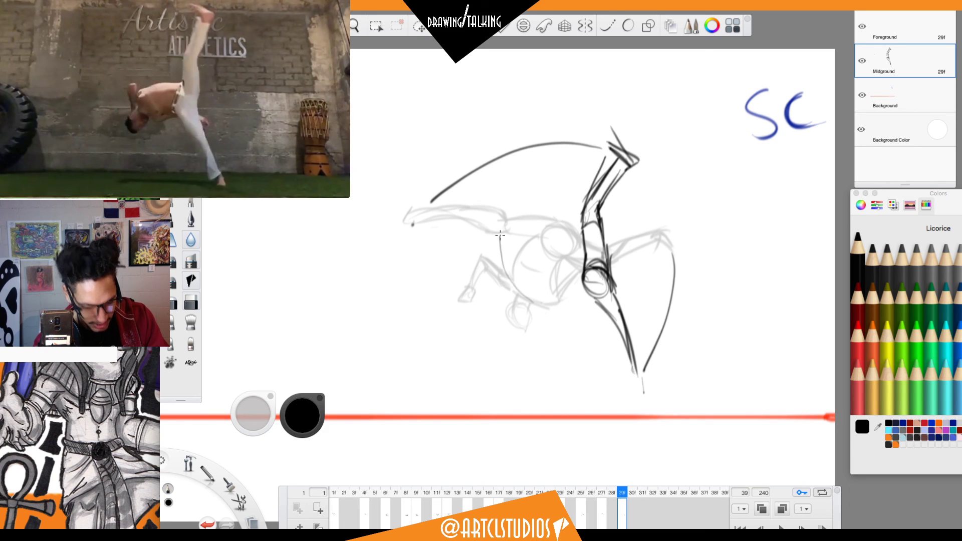
{"action": "key", "text": "ctrl+z"}
{"action": "key", "text": "ctrl+z"}
{"action": "key", "text": "ctrl+z"}
Sketch the torso with a chest curve, a pelvis circle, an arched back line and a belly line.
{"action": "mouse_move", "coordinate": [542, 295]}
{"action": "left_mouse_down"}
{"action": "mouse_move", "coordinate": [508, 249]}
{"action": "mouse_move", "coordinate": [525, 280]}
{"action": "left_mouse_up"}
{"action": "key", "text": "ctrl+z"}
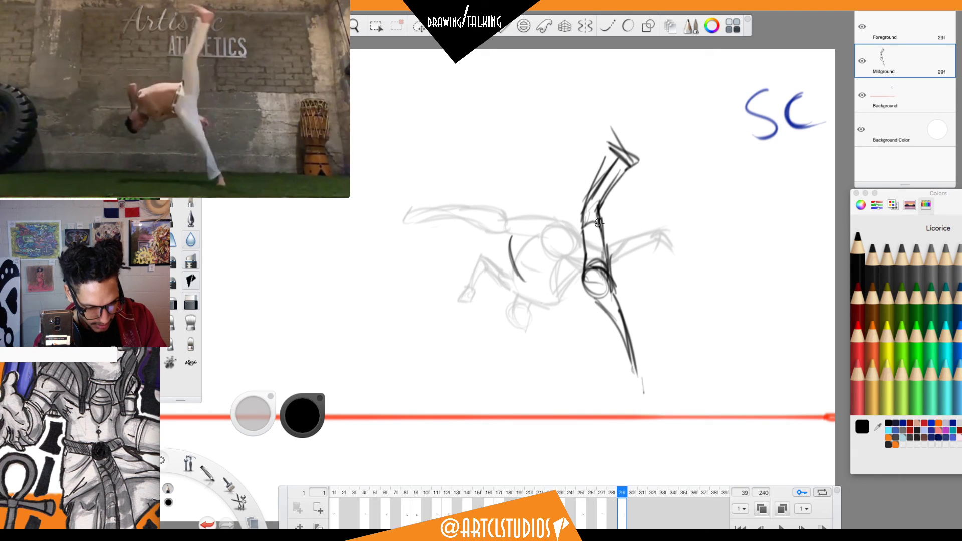
{"action": "left_click_drag", "start_coordinate": [586, 245], "coordinate": [597, 284]}
{"action": "left_click_drag", "start_coordinate": [534, 228], "coordinate": [577, 231]}
{"action": "left_click_drag", "start_coordinate": [512, 240], "coordinate": [581, 235]}
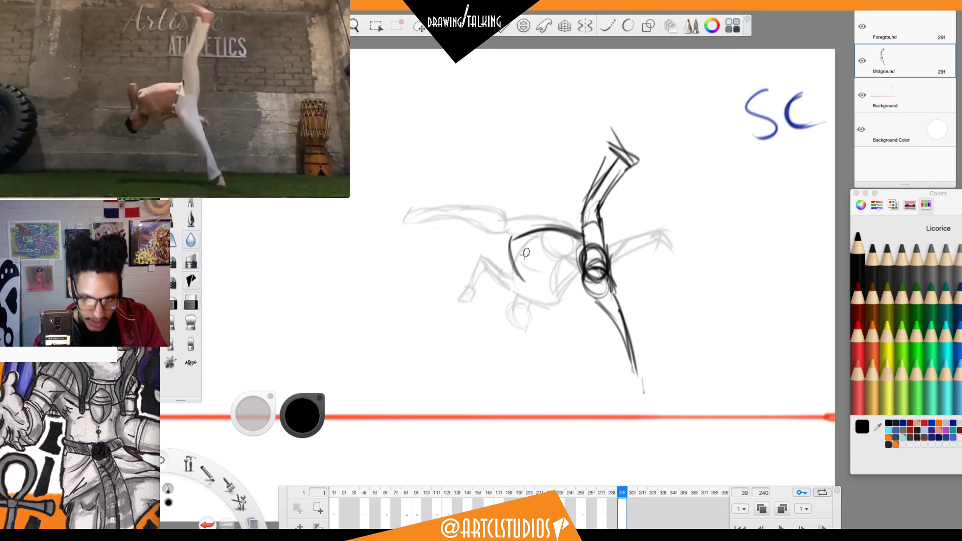
{"action": "mouse_move", "coordinate": [540, 263]}
{"action": "left_mouse_down"}
{"action": "mouse_move", "coordinate": [527, 280]}
{"action": "mouse_move", "coordinate": [582, 262]}
{"action": "left_mouse_up"}
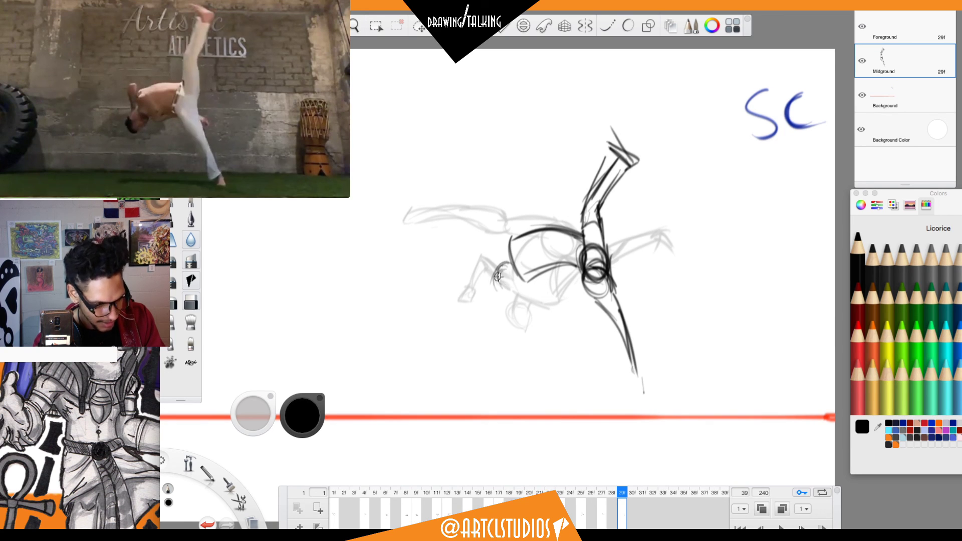
Add a large and a small circle at the chest end, then lasso the upper torso and nudge it toward the hips.
{"action": "mouse_move", "coordinate": [510, 273]}
{"action": "left_mouse_down"}
{"action": "mouse_move", "coordinate": [506, 293]}
{"action": "mouse_move", "coordinate": [495, 275]}
{"action": "mouse_move", "coordinate": [514, 269]}
{"action": "mouse_move", "coordinate": [517, 290]}
{"action": "mouse_move", "coordinate": [516, 266]}
{"action": "left_mouse_up"}
{"action": "left_click_drag", "start_coordinate": [505, 233], "coordinate": [507, 235]}
{"action": "mouse_move", "coordinate": [526, 287]}
{"action": "left_mouse_down"}
{"action": "mouse_move", "coordinate": [584, 275]}
{"action": "mouse_move", "coordinate": [563, 276]}
{"action": "mouse_move", "coordinate": [622, 279]}
{"action": "left_mouse_up"}
{"action": "key", "text": "l"}
{"action": "mouse_move", "coordinate": [519, 205]}
{"action": "left_mouse_down"}
{"action": "mouse_move", "coordinate": [481, 235]}
{"action": "mouse_move", "coordinate": [519, 205]}
{"action": "left_mouse_up"}
{"action": "key", "text": "v"}
{"action": "left_click_drag", "start_coordinate": [669, 257], "coordinate": [679, 254]}
{"action": "key", "text": "m"}
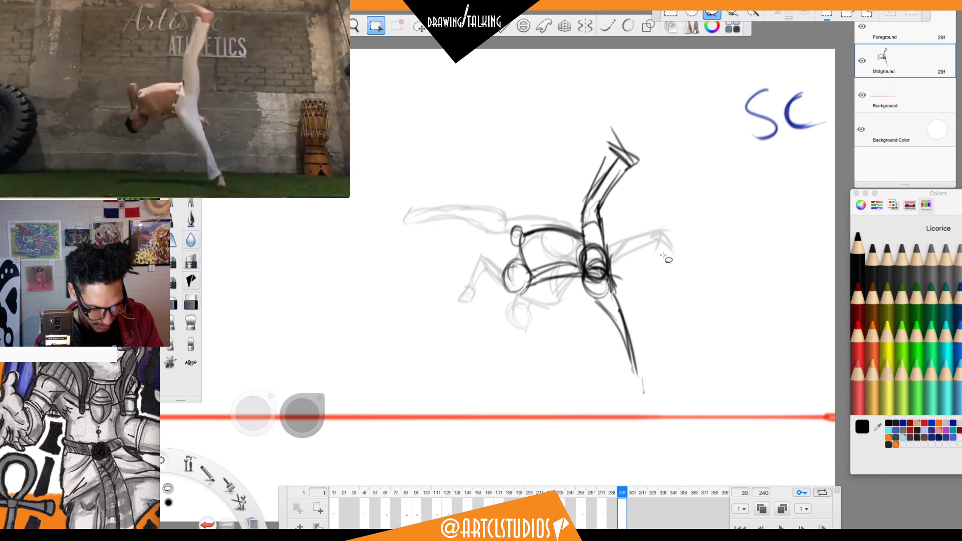
Erase the overlapping hip lines and redraw the planted leg's thigh and outer contour down to its foot.
{"action": "key", "text": "b"}
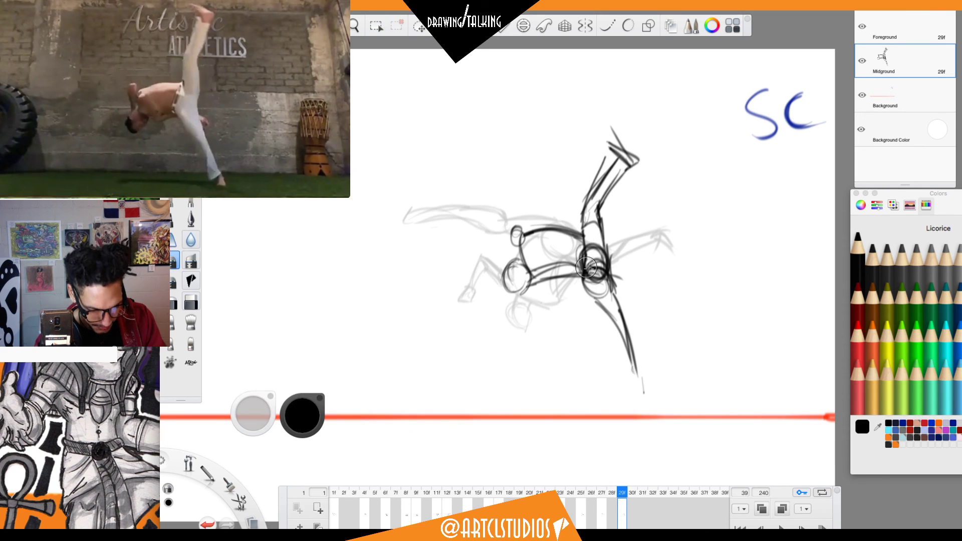
{"action": "left_click_drag", "start_coordinate": [590, 293], "coordinate": [607, 307]}
{"action": "key", "text": "b"}
{"action": "left_click_drag", "start_coordinate": [581, 269], "coordinate": [609, 325]}
{"action": "mouse_move", "coordinate": [583, 270]}
{"action": "left_mouse_down"}
{"action": "mouse_move", "coordinate": [608, 323]}
{"action": "mouse_move", "coordinate": [602, 305]}
{"action": "mouse_move", "coordinate": [610, 310]}
{"action": "mouse_move", "coordinate": [603, 305]}
{"action": "mouse_move", "coordinate": [637, 387]}
{"action": "left_mouse_up"}
Move the whole frame 29 figure down so the planted foot nears the red ground line.
{"action": "key", "text": "v"}
{"action": "left_click_drag", "start_coordinate": [695, 354], "coordinate": [694, 366]}
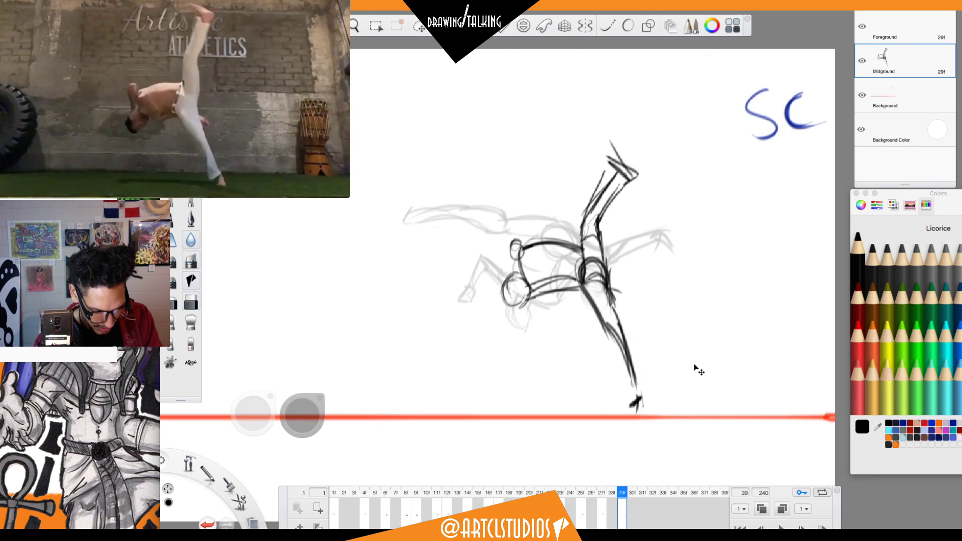
{"action": "key", "text": "b"}
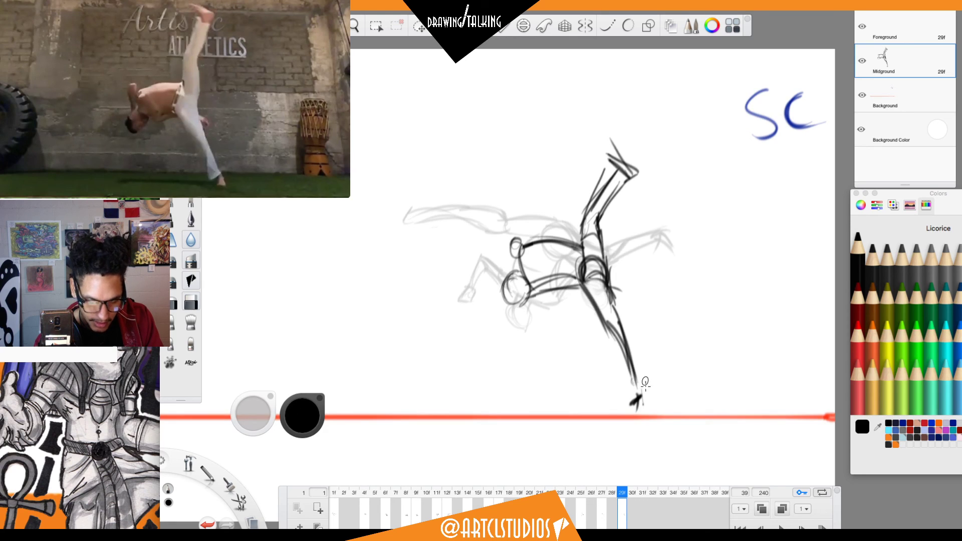
Darken the buttock and raised thigh contours and redraw the raised lower leg and foot over the lightened lines.
{"action": "mouse_move", "coordinate": [609, 286]}
{"action": "left_mouse_down"}
{"action": "mouse_move", "coordinate": [626, 293]}
{"action": "mouse_move", "coordinate": [607, 276]}
{"action": "mouse_move", "coordinate": [586, 201]}
{"action": "mouse_move", "coordinate": [606, 143]}
{"action": "mouse_move", "coordinate": [615, 210]}
{"action": "mouse_move", "coordinate": [624, 147]}
{"action": "mouse_move", "coordinate": [616, 148]}
{"action": "mouse_move", "coordinate": [610, 197]}
{"action": "left_mouse_up"}
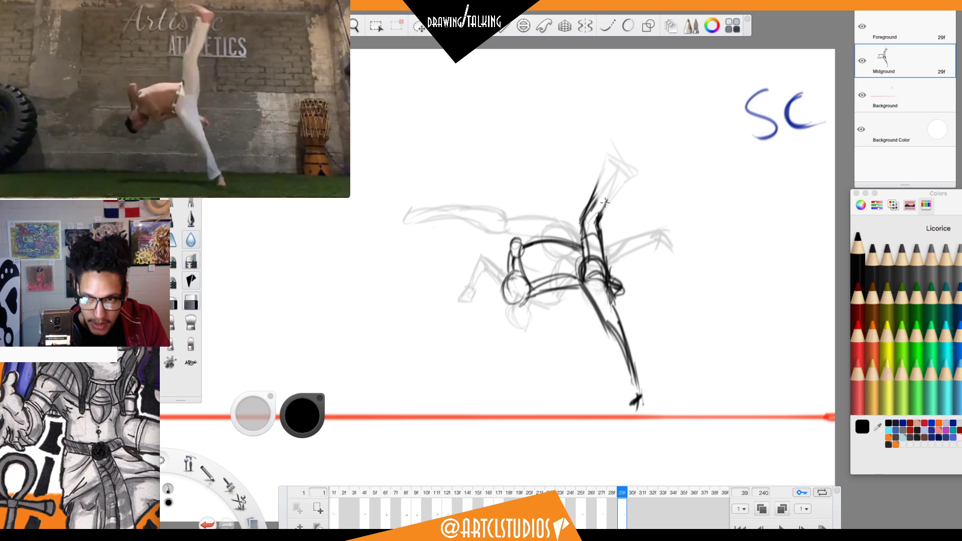
{"action": "left_click_drag", "start_coordinate": [598, 214], "coordinate": [620, 161]}
{"action": "left_click_drag", "start_coordinate": [588, 218], "coordinate": [623, 170]}
Flip back and forth through the frames around 29 to compare the landing pose with its neighbours.
{"action": "key", "text": "m"}
{"action": "key", "text": "Left"}
{"action": "key", "text": "Left"}
{"action": "key", "text": "Right"}
{"action": "key", "text": "Right"}
{"action": "key", "text": "Right"}
{"action": "key", "text": "Left"}
{"action": "key", "text": "Left"}
{"action": "key", "text": "Right"}
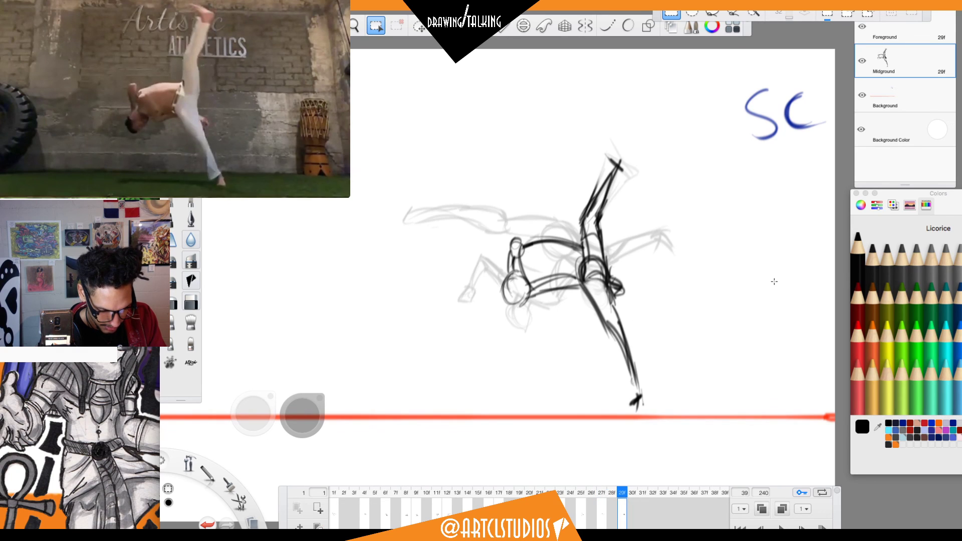
{"action": "key", "text": "Left"}
{"action": "key", "text": "Right"}
Advance the timeline to frame 30, clear the stray selection and return to the brush.
{"action": "key", "text": "Right"}
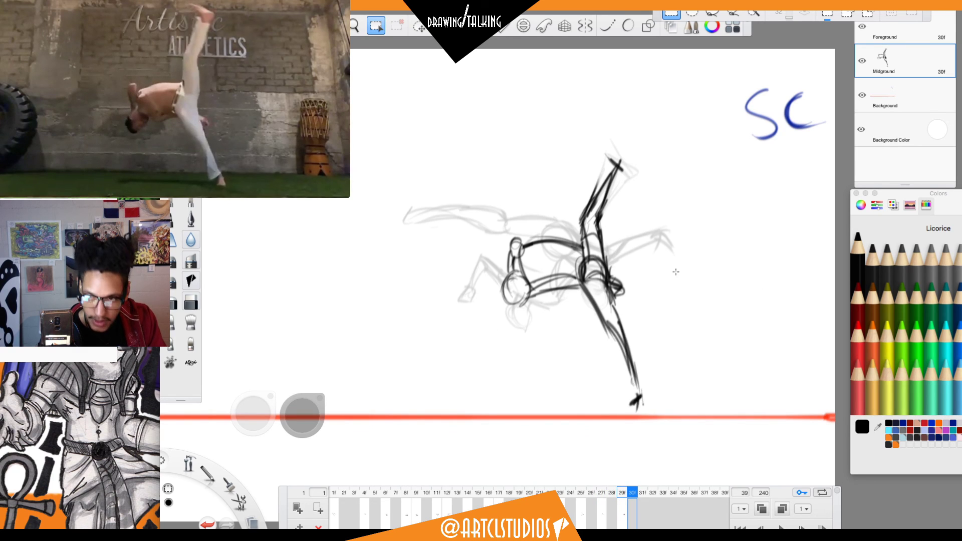
{"action": "left_click_drag", "start_coordinate": [508, 288], "coordinate": [510, 287]}
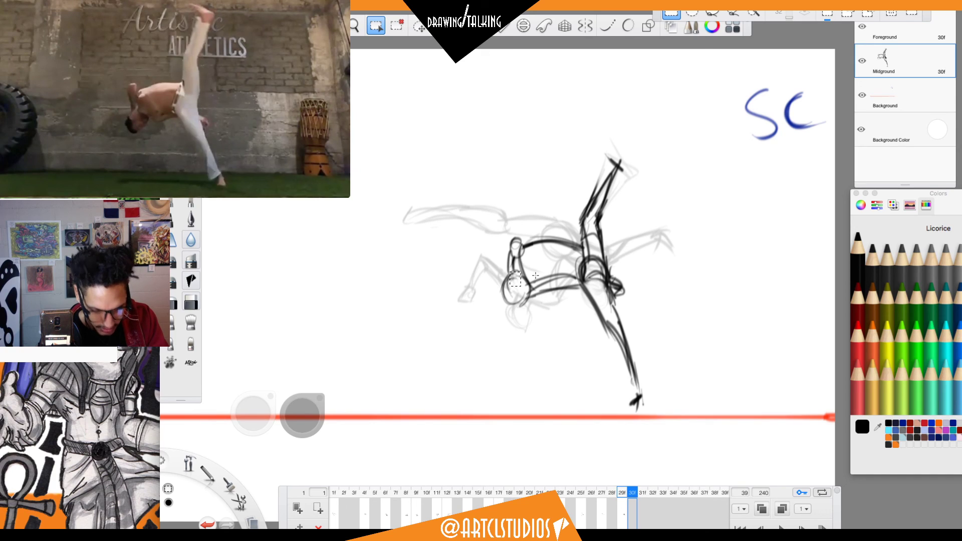
{"action": "key", "text": "b"}
{"action": "key", "text": "super+d"}
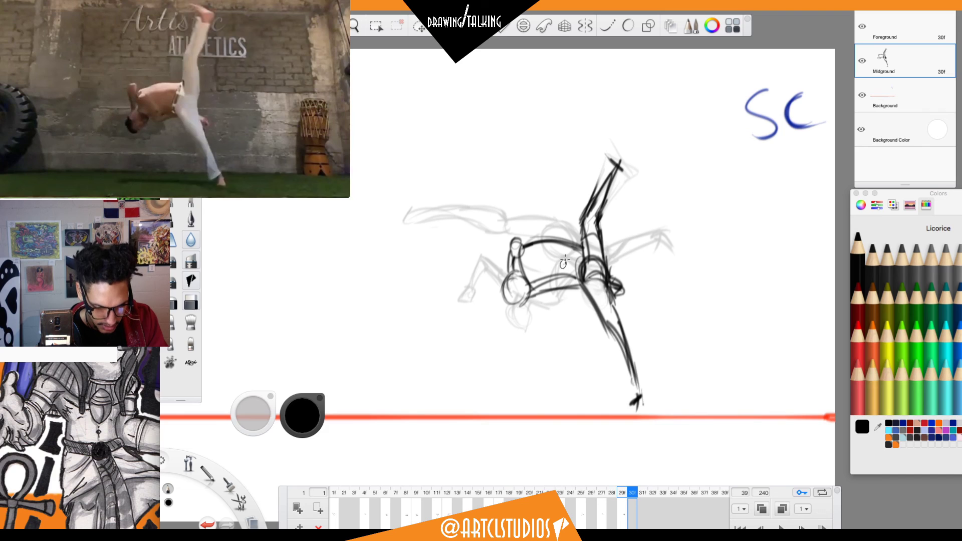
Return to frame 29 and darken the figure's head and arm contours, the raised foot and the raised lower leg.
{"action": "key", "text": "Left"}
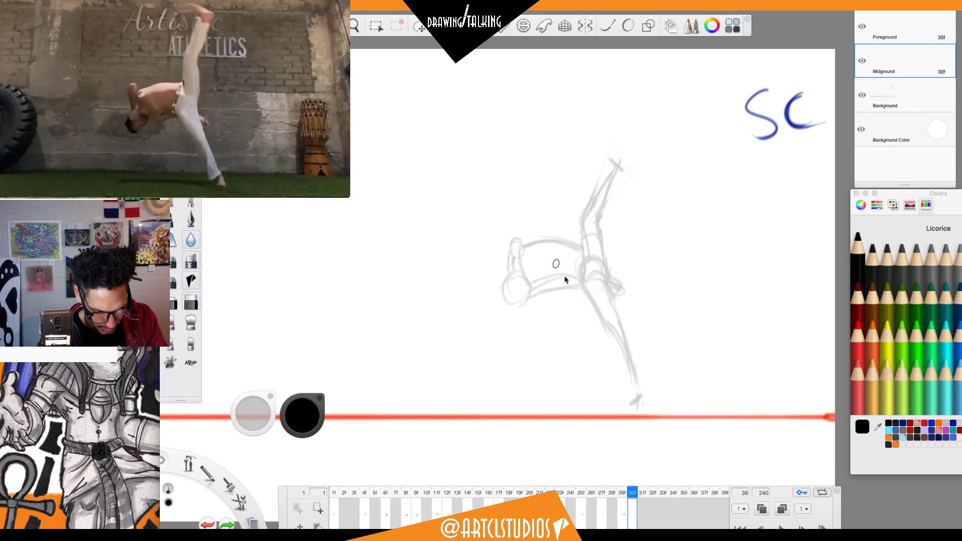
{"action": "key", "text": "Right"}
{"action": "left_click", "coordinate": [624, 495]}
{"action": "left_click_drag", "start_coordinate": [521, 276], "coordinate": [508, 290]}
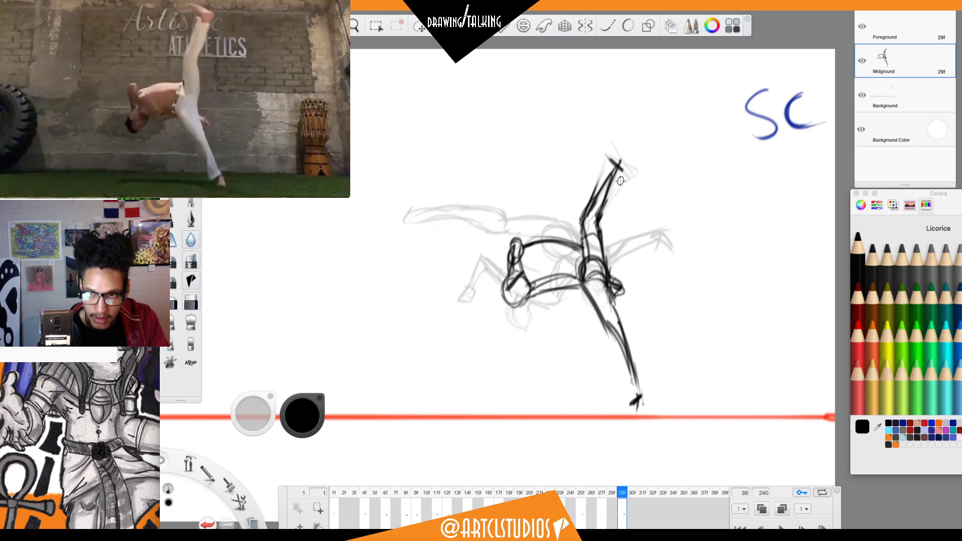
{"action": "mouse_move", "coordinate": [612, 169]}
{"action": "left_mouse_down"}
{"action": "mouse_move", "coordinate": [601, 150]}
{"action": "mouse_move", "coordinate": [620, 168]}
{"action": "left_mouse_up"}
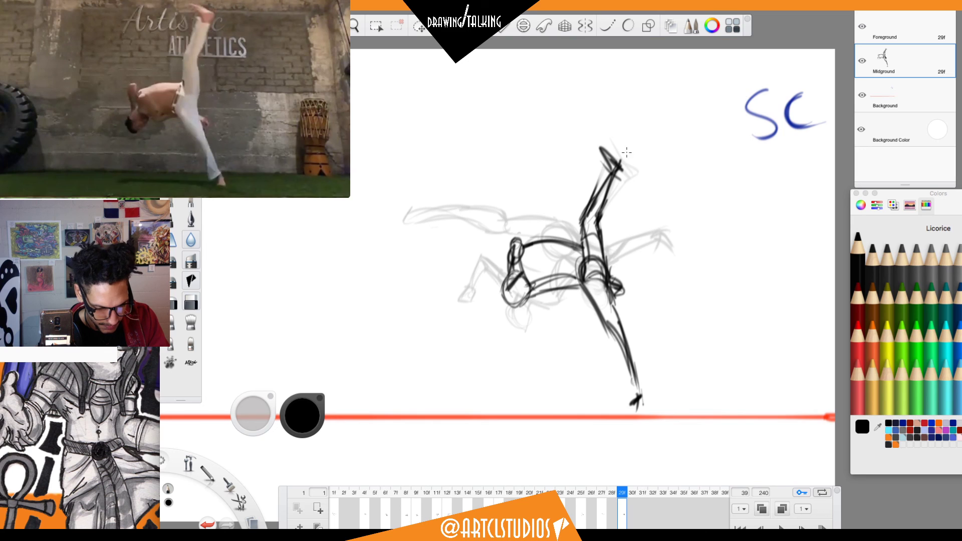
{"action": "left_click_drag", "start_coordinate": [603, 216], "coordinate": [617, 177]}
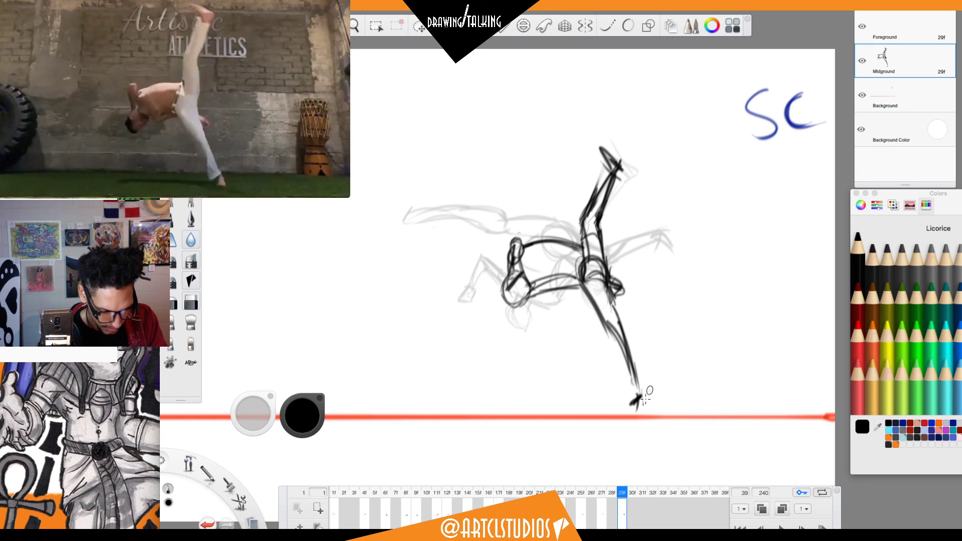
Darken the planted lower leg on frame 29 and nudge the figure slightly down toward the red ground line.
{"action": "left_click_drag", "start_coordinate": [621, 342], "coordinate": [636, 393]}
{"action": "left_click_drag", "start_coordinate": [620, 321], "coordinate": [641, 388]}
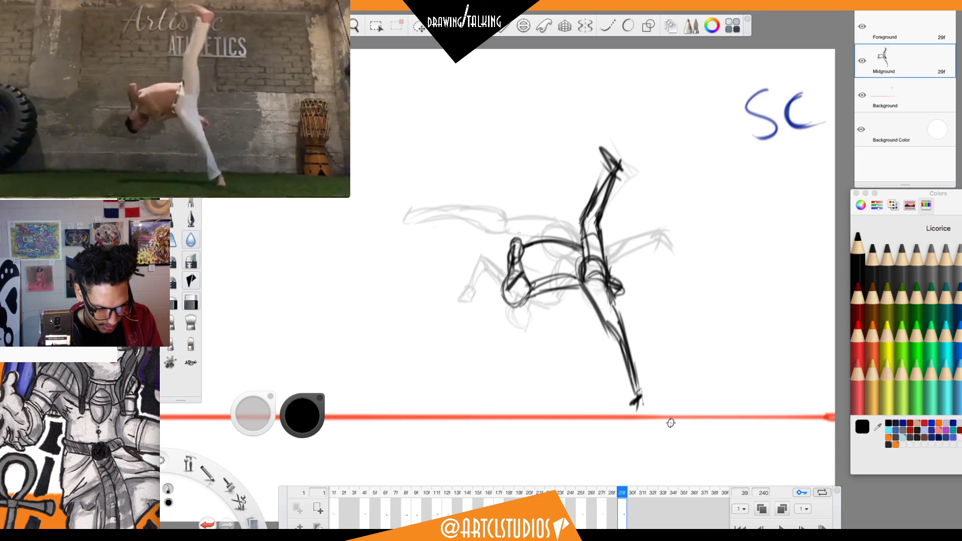
{"action": "key", "text": "v"}
{"action": "left_click_drag", "start_coordinate": [710, 391], "coordinate": [709, 395]}
{"action": "key", "text": "Escape"}
Advance the timeline to frame 31 and step the reference video to the pose where the raised leg has swung down, still off the ground.
{"action": "key", "text": "Right"}
{"action": "key", "text": "Right"}
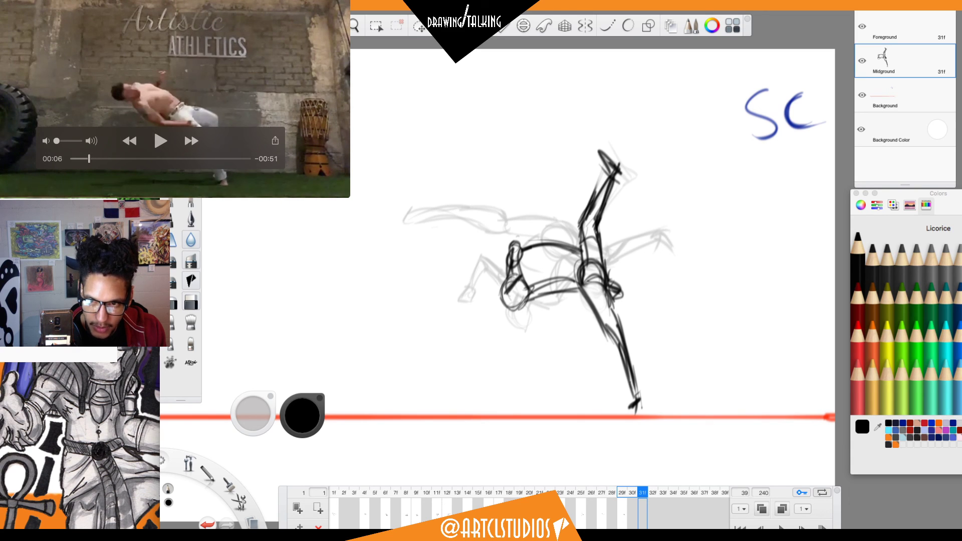
{"action": "key", "text": "Left"}
{"action": "key", "text": "Left"}
{"action": "key", "text": "Left"}
{"action": "key", "text": "Left"}
{"action": "key", "text": "Left"}
{"action": "key", "text": "Left"}
{"action": "key", "text": "Left"}
{"action": "key", "text": "Left"}
{"action": "key", "text": "Left"}
{"action": "key", "text": "Left"}
{"action": "key", "text": "Left"}
{"action": "key", "text": "Left"}
{"action": "key", "text": "Left"}
{"action": "key", "text": "Left"}
{"action": "key", "text": "Right"}
{"action": "key", "text": "Right"}
{"action": "key", "text": "Right"}
{"action": "key", "text": "Right"}
{"action": "key", "text": "Right"}
{"action": "key", "text": "Right"}
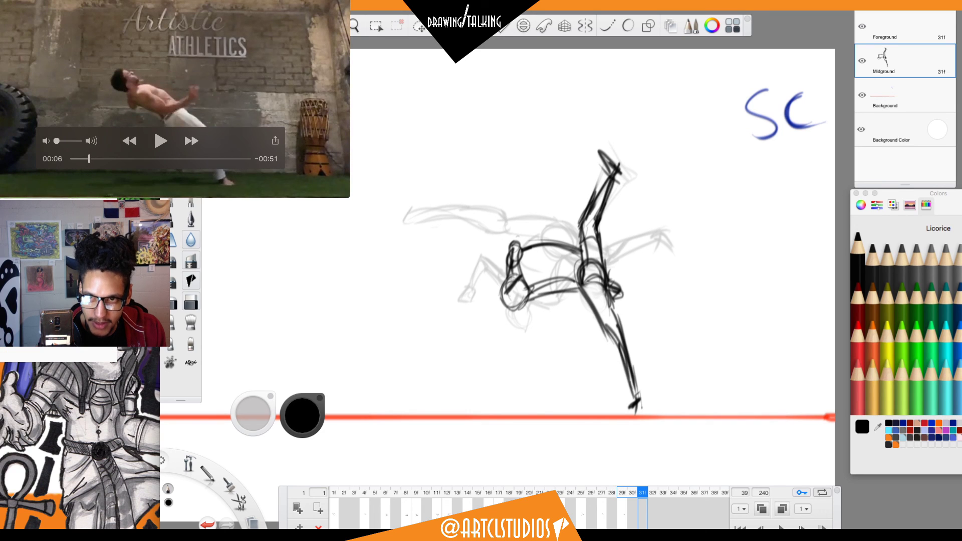
{"action": "key", "text": "Left"}
{"action": "key", "text": "Left"}
{"action": "key", "text": "Left"}
{"action": "key", "text": "Left"}
{"action": "key", "text": "Left"}
{"action": "key", "text": "Left"}
{"action": "key", "text": "Left"}
{"action": "key", "text": "Left"}
{"action": "key", "text": "Left"}
{"action": "key", "text": "Left"}
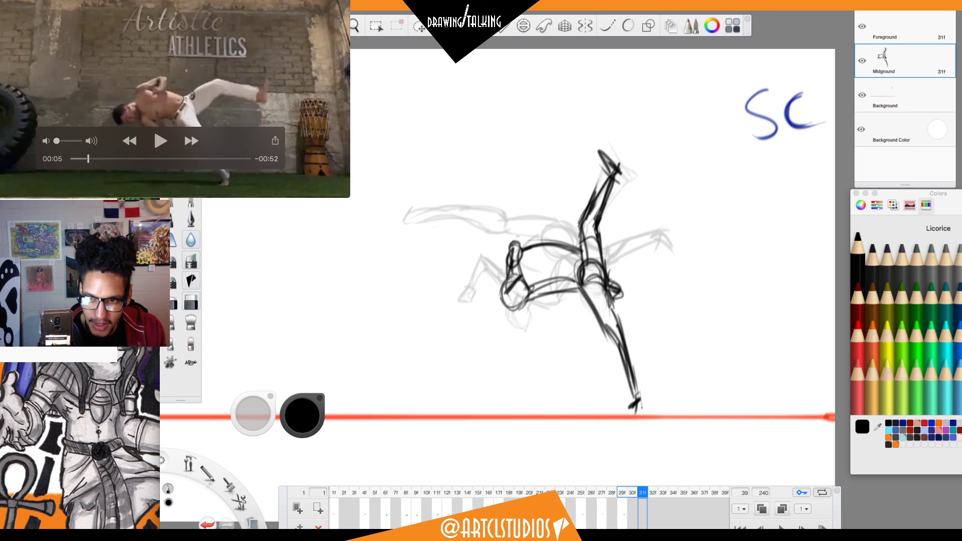
{"action": "key", "text": "Right"}
{"action": "key", "text": "Right"}
{"action": "key", "text": "Right"}
{"action": "key", "text": "Right"}
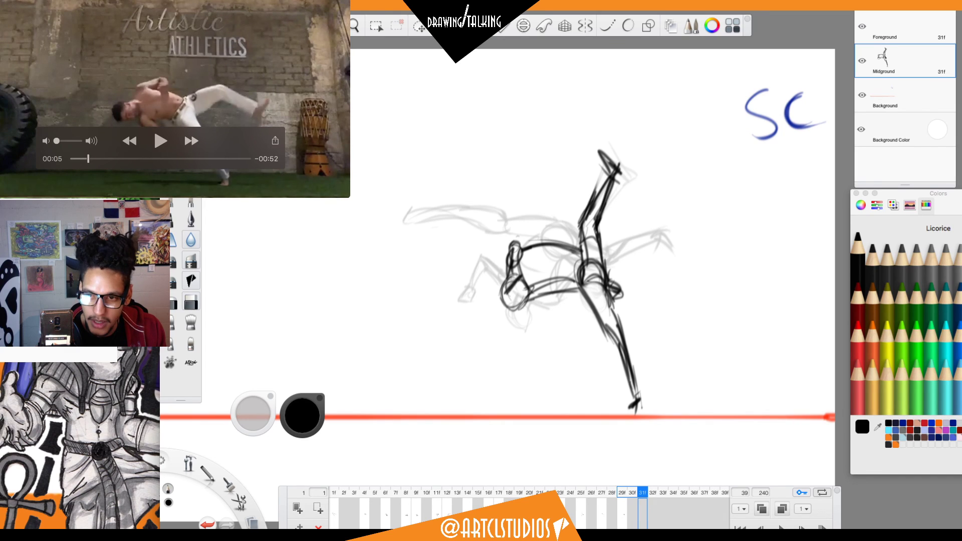
{"action": "key", "text": "Right"}
{"action": "key", "text": "Right"}
{"action": "key", "text": "Left"}
{"action": "key", "text": "Left"}
{"action": "key", "text": "Left"}
{"action": "key", "text": "Left"}
{"action": "key", "text": "Left"}
{"action": "key", "text": "Left"}
{"action": "key", "text": "Left"}
{"action": "key", "text": "Left"}
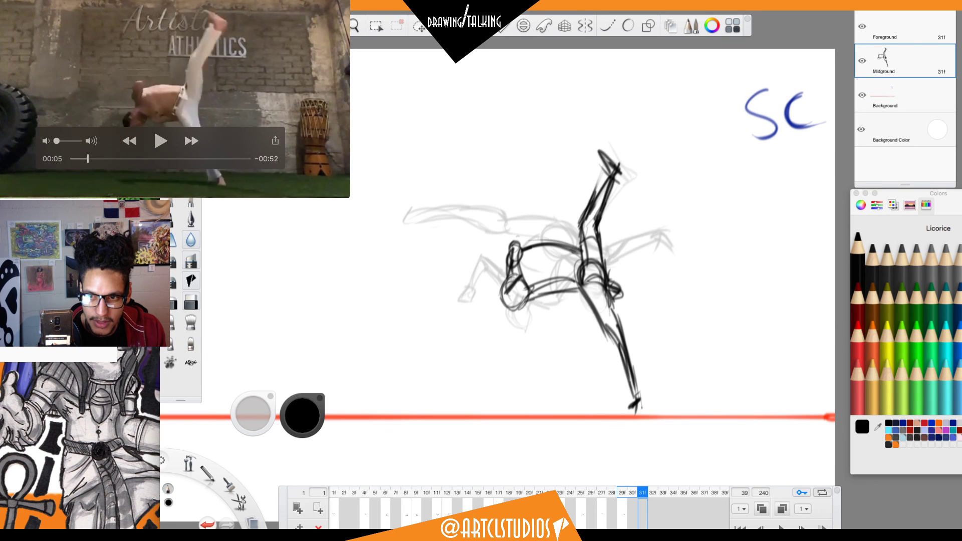
{"action": "key", "text": "Right"}
{"action": "key", "text": "Right"}
{"action": "key", "text": "Right"}
{"action": "key", "text": "Right"}
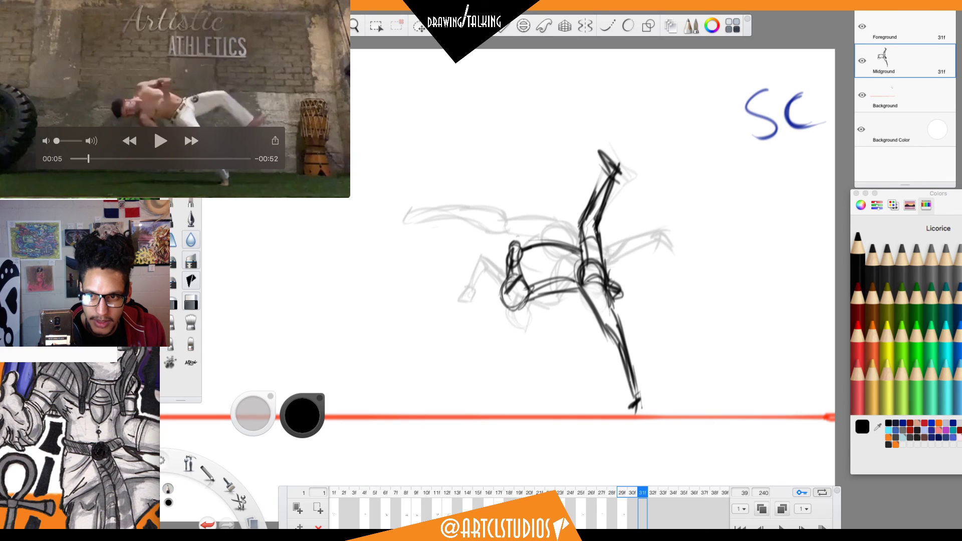
Start a blank drawing on frame 31 and sketch the planted leg, hip oval and bent raised leg over the onion skin.
{"action": "key", "text": "Tab"}
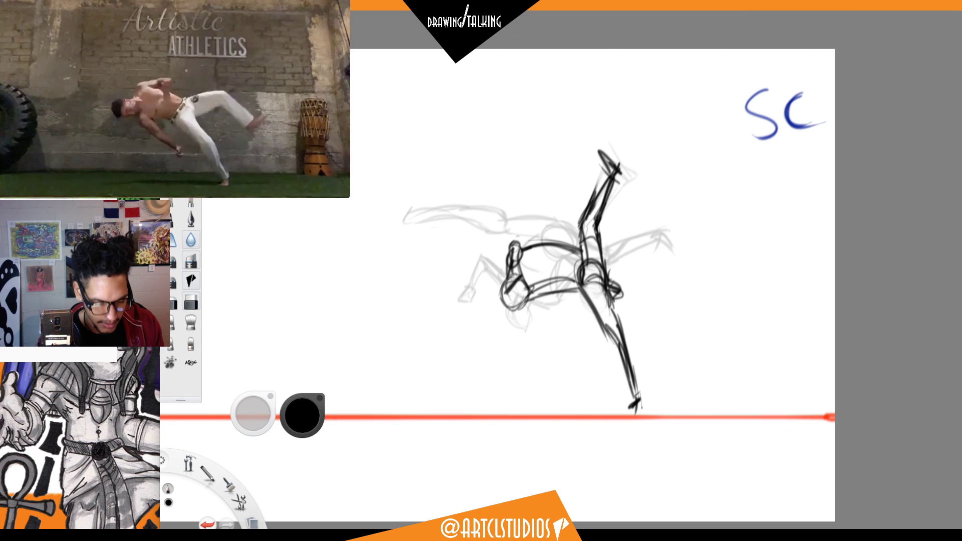
{"action": "left_click", "coordinate": [679, 391]}
{"action": "key", "text": "Right"}
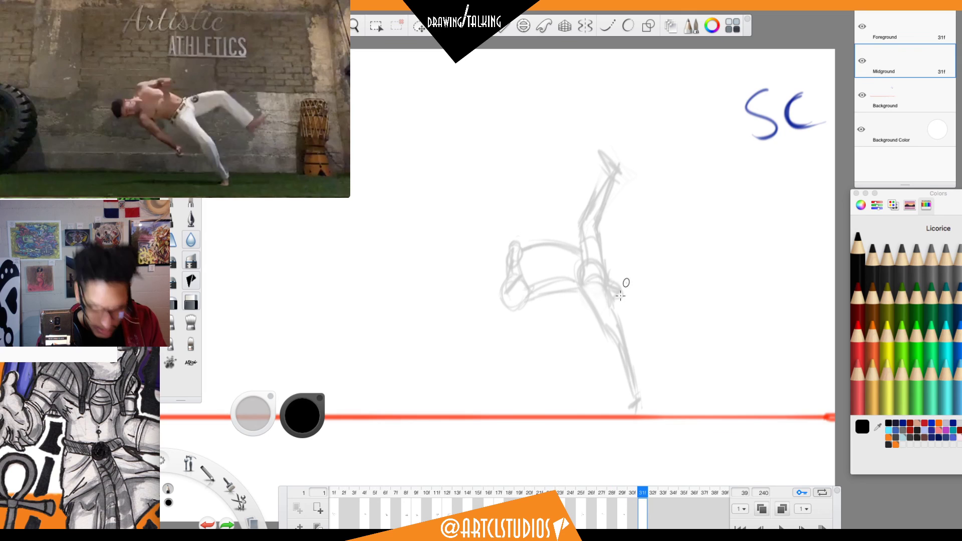
{"action": "left_click_drag", "start_coordinate": [640, 405], "coordinate": [636, 405]}
{"action": "mouse_move", "coordinate": [633, 351]}
{"action": "left_mouse_down"}
{"action": "mouse_move", "coordinate": [639, 404]}
{"action": "mouse_move", "coordinate": [635, 360]}
{"action": "mouse_move", "coordinate": [625, 408]}
{"action": "mouse_move", "coordinate": [621, 348]}
{"action": "mouse_move", "coordinate": [629, 357]}
{"action": "mouse_move", "coordinate": [599, 310]}
{"action": "mouse_move", "coordinate": [599, 278]}
{"action": "mouse_move", "coordinate": [643, 266]}
{"action": "mouse_move", "coordinate": [689, 308]}
{"action": "left_mouse_up"}
{"action": "mouse_move", "coordinate": [645, 268]}
{"action": "left_mouse_down"}
{"action": "mouse_move", "coordinate": [687, 310]}
{"action": "mouse_move", "coordinate": [707, 289]}
{"action": "left_mouse_up"}
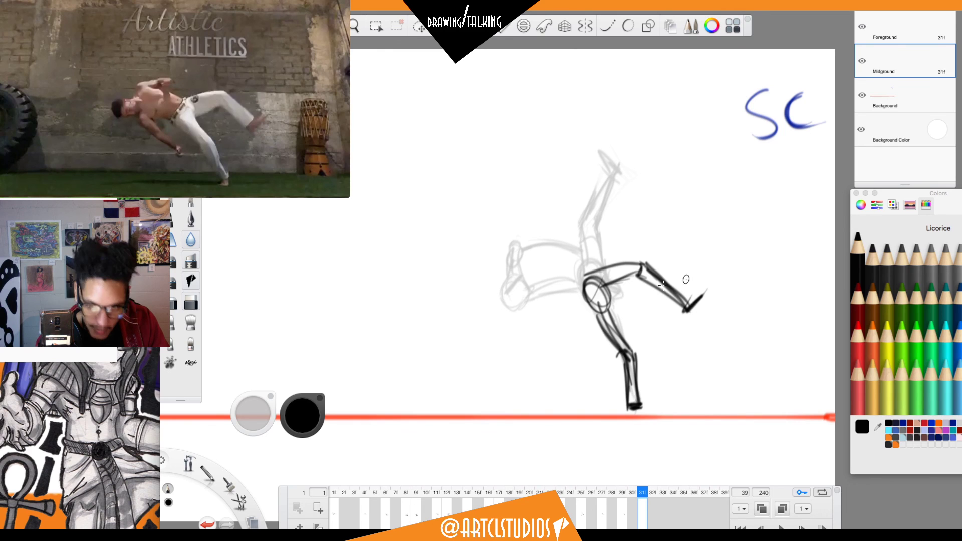
Thicken the hip oval's contour and draw the torso's upper line from the hip toward the shoulder.
{"action": "left_click_drag", "start_coordinate": [602, 275], "coordinate": [612, 311]}
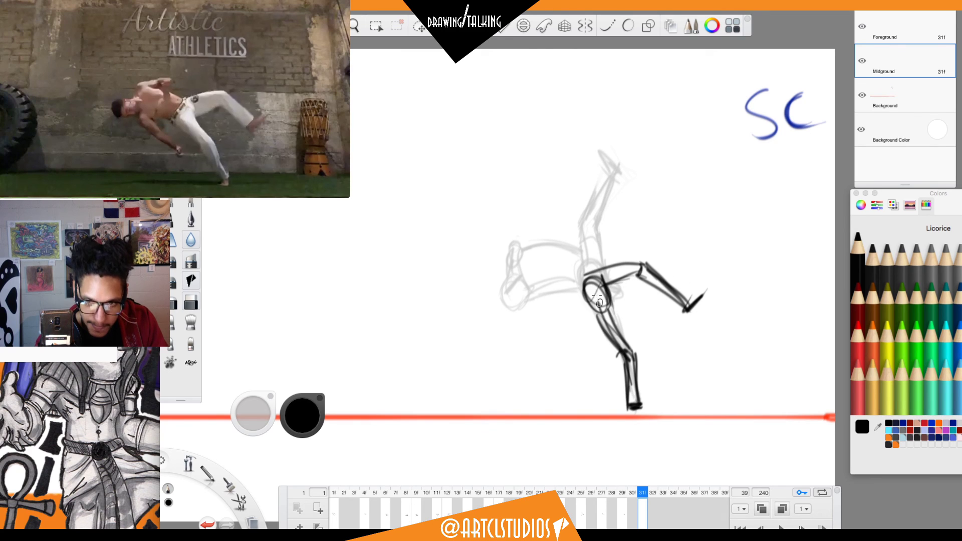
{"action": "left_click_drag", "start_coordinate": [588, 276], "coordinate": [582, 300]}
{"action": "mouse_move", "coordinate": [532, 259]}
{"action": "left_mouse_down"}
{"action": "mouse_move", "coordinate": [593, 275]}
{"action": "mouse_move", "coordinate": [586, 274]}
{"action": "left_mouse_up"}
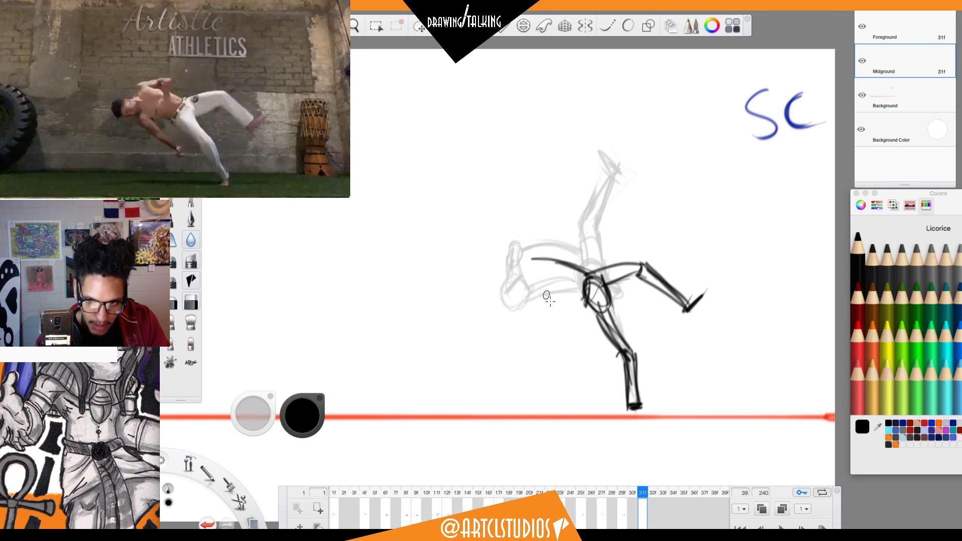
Try to sketch the shoulder line across the torso's upper end, and erase it.
{"action": "left_click_drag", "start_coordinate": [530, 258], "coordinate": [529, 296]}
{"action": "key", "text": "e"}
{"action": "mouse_move", "coordinate": [533, 257]}
{"action": "left_mouse_down"}
{"action": "mouse_move", "coordinate": [528, 296]}
{"action": "mouse_move", "coordinate": [536, 299]}
{"action": "left_mouse_up"}
{"action": "key", "text": "e"}
{"action": "key", "text": "e"}
{"action": "left_click_drag", "start_coordinate": [536, 262], "coordinate": [531, 290]}
{"action": "key", "text": "e"}
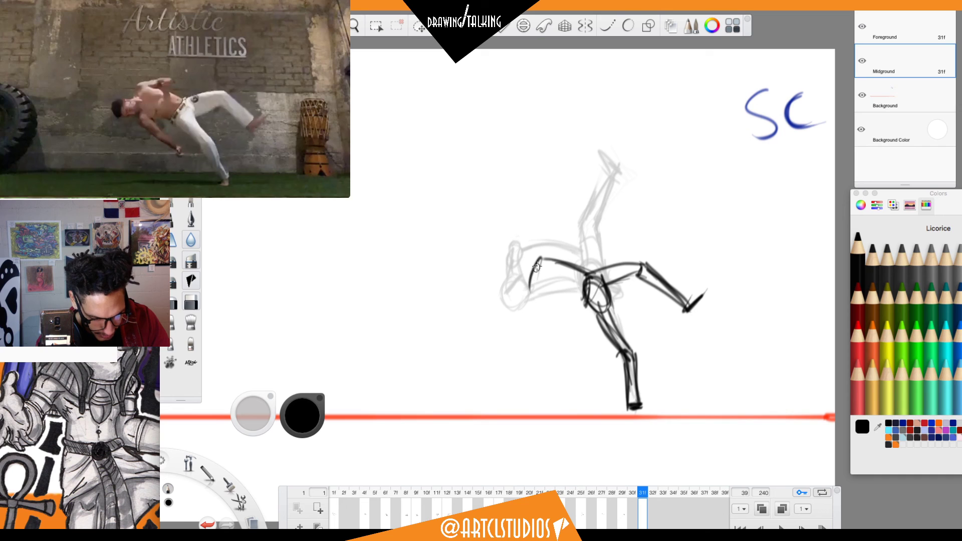
{"action": "key", "text": "e"}
{"action": "mouse_move", "coordinate": [542, 253]}
{"action": "left_mouse_down"}
{"action": "mouse_move", "coordinate": [534, 286]}
{"action": "mouse_move", "coordinate": [531, 271]}
{"action": "left_mouse_up"}
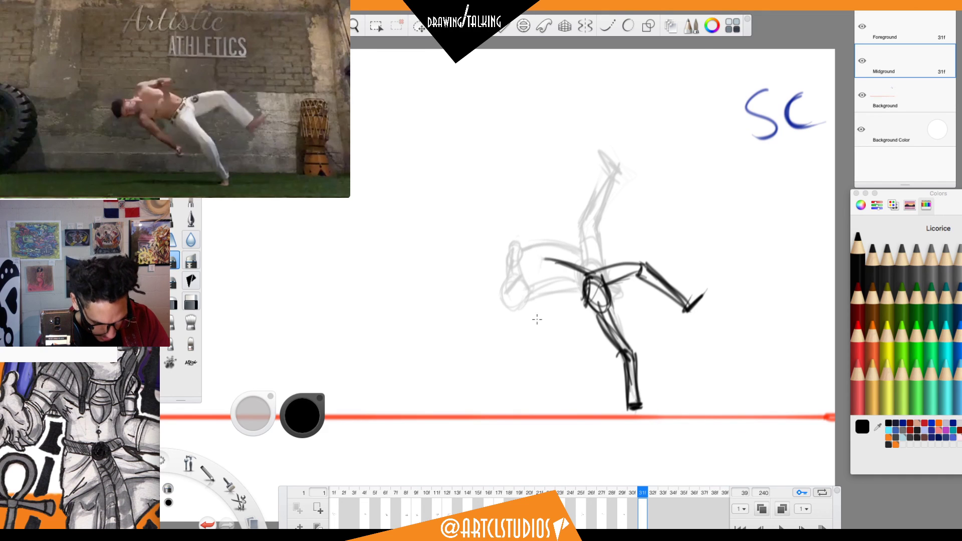
Draw a short lower torso line, erase the hip oval and old thigh lines, and redraw the planted thigh down to the knee.
{"action": "key", "text": "e"}
{"action": "mouse_move", "coordinate": [587, 289]}
{"action": "left_mouse_down"}
{"action": "mouse_move", "coordinate": [554, 296]}
{"action": "mouse_move", "coordinate": [572, 296]}
{"action": "left_mouse_up"}
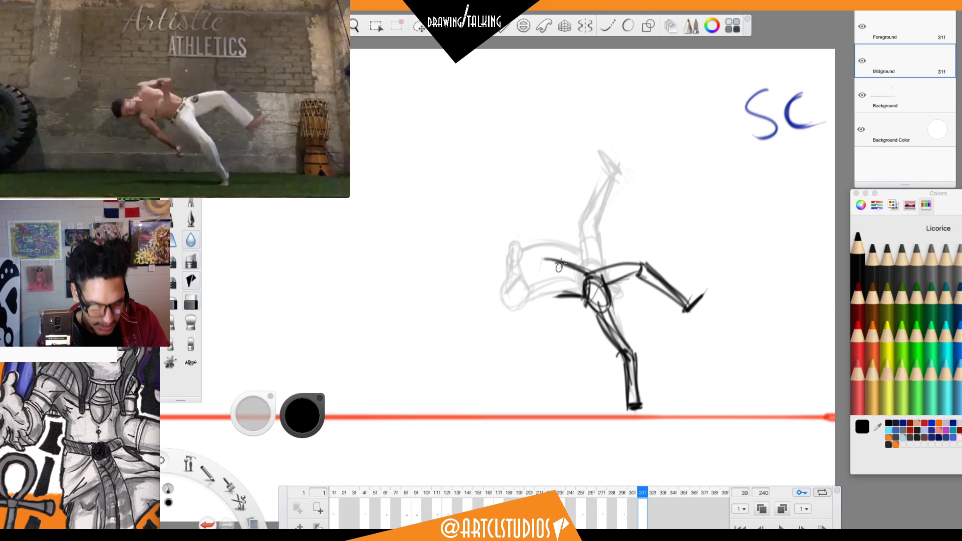
{"action": "mouse_move", "coordinate": [541, 260]}
{"action": "left_mouse_down"}
{"action": "mouse_move", "coordinate": [626, 266]}
{"action": "mouse_move", "coordinate": [621, 336]}
{"action": "left_mouse_up"}
{"action": "key", "text": "e"}
{"action": "mouse_move", "coordinate": [604, 293]}
{"action": "left_mouse_down"}
{"action": "mouse_move", "coordinate": [625, 357]}
{"action": "mouse_move", "coordinate": [591, 311]}
{"action": "mouse_move", "coordinate": [621, 354]}
{"action": "left_mouse_up"}
{"action": "key", "text": "b"}
{"action": "left_click_drag", "start_coordinate": [586, 303], "coordinate": [627, 352]}
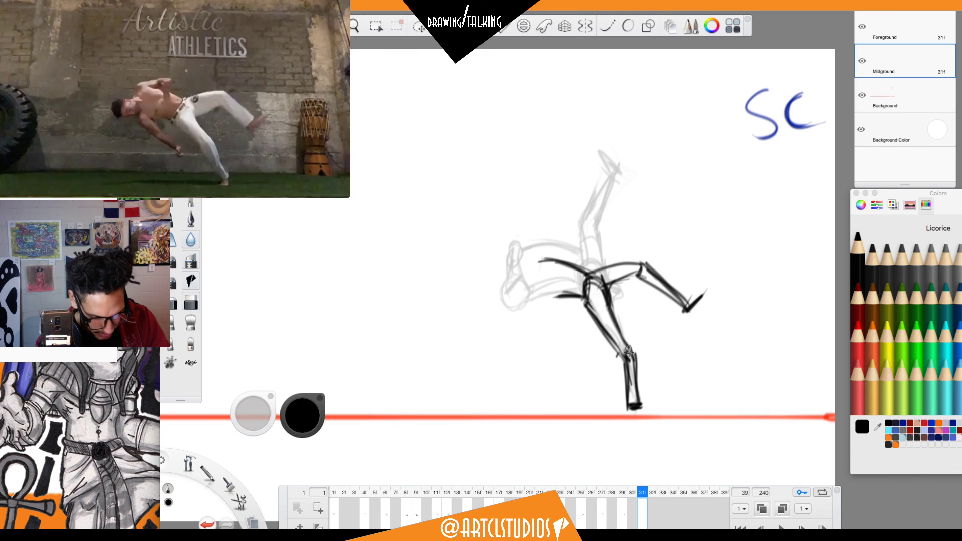
{"action": "left_click_drag", "start_coordinate": [610, 320], "coordinate": [631, 359]}
{"action": "left_click_drag", "start_coordinate": [609, 311], "coordinate": [629, 355]}
Sketch the bent far arm, the chest line between the shoulders and the near arm hanging below the torso.
{"action": "key", "text": "e"}
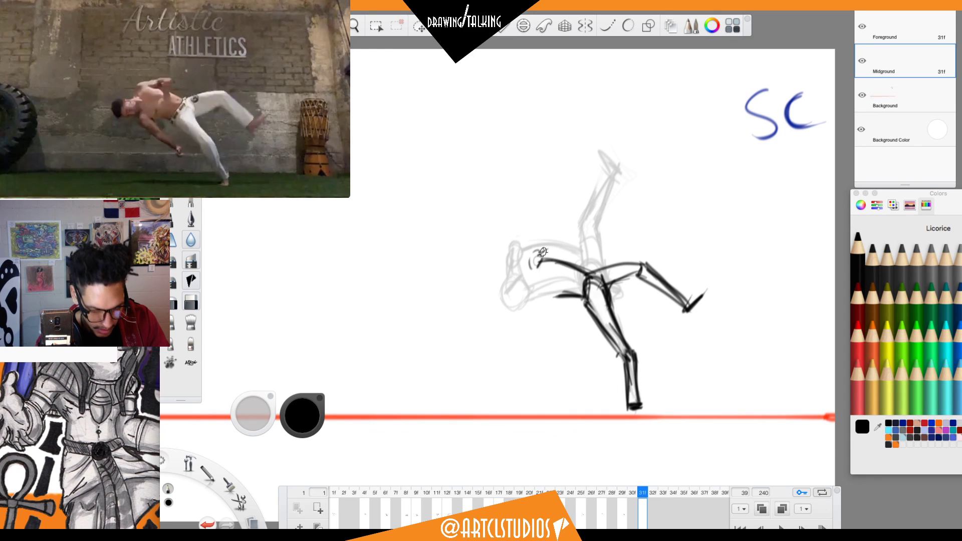
{"action": "mouse_move", "coordinate": [541, 254]}
{"action": "left_mouse_down"}
{"action": "mouse_move", "coordinate": [560, 246]}
{"action": "mouse_move", "coordinate": [560, 257]}
{"action": "left_mouse_up"}
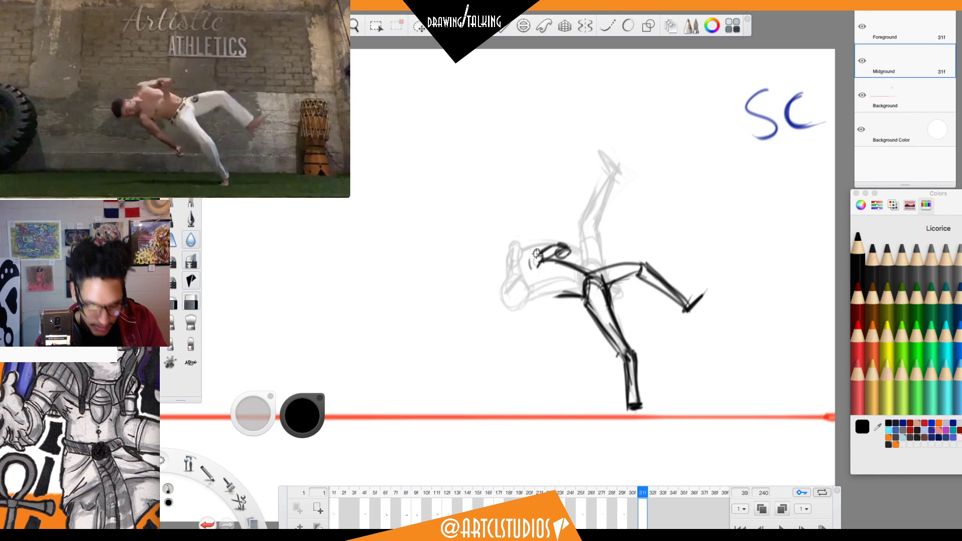
{"action": "left_click_drag", "start_coordinate": [532, 261], "coordinate": [542, 308]}
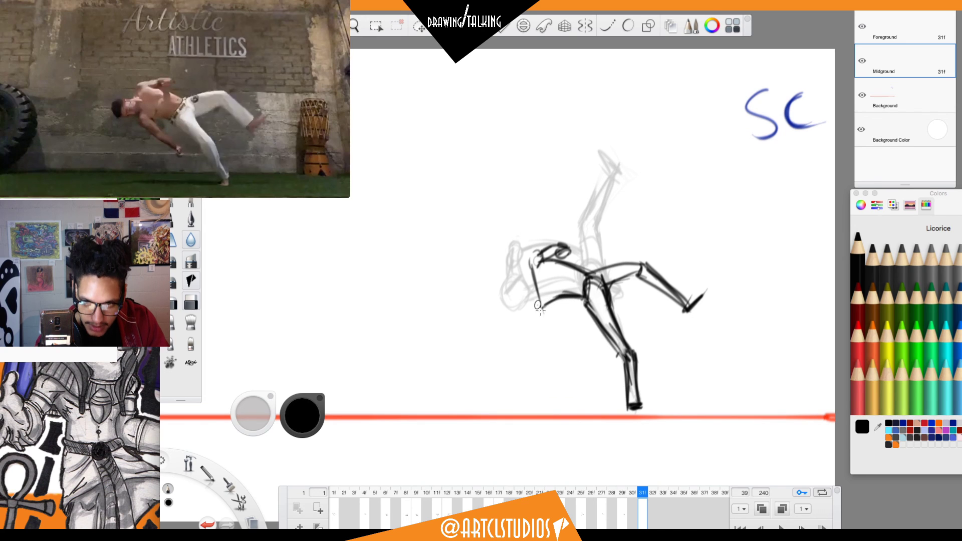
{"action": "mouse_move", "coordinate": [537, 310]}
{"action": "left_mouse_down"}
{"action": "mouse_move", "coordinate": [571, 327]}
{"action": "mouse_move", "coordinate": [549, 313]}
{"action": "mouse_move", "coordinate": [577, 336]}
{"action": "mouse_move", "coordinate": [562, 317]}
{"action": "mouse_move", "coordinate": [569, 331]}
{"action": "mouse_move", "coordinate": [576, 320]}
{"action": "mouse_move", "coordinate": [599, 342]}
{"action": "mouse_move", "coordinate": [568, 333]}
{"action": "mouse_move", "coordinate": [600, 353]}
{"action": "mouse_move", "coordinate": [589, 335]}
{"action": "left_mouse_up"}
Select the upper body and raised leg on frame 31 and move them slightly down, leaving the planted lower leg in place.
{"action": "key", "text": "m"}
{"action": "mouse_move", "coordinate": [654, 231]}
{"action": "left_mouse_down"}
{"action": "mouse_move", "coordinate": [495, 327]}
{"action": "mouse_move", "coordinate": [569, 370]}
{"action": "mouse_move", "coordinate": [598, 358]}
{"action": "mouse_move", "coordinate": [609, 335]}
{"action": "mouse_move", "coordinate": [704, 338]}
{"action": "mouse_move", "coordinate": [742, 273]}
{"action": "mouse_move", "coordinate": [721, 229]}
{"action": "left_mouse_up"}
{"action": "key", "text": "v"}
{"action": "left_click", "coordinate": [698, 257]}
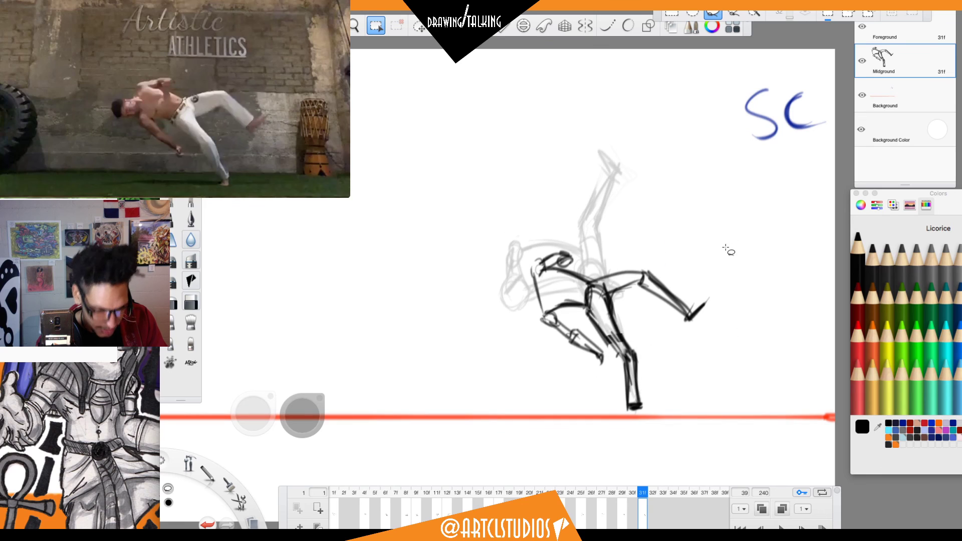
Erase and redraw the planted thigh and crotch contours, and sketch the head beside the near shoulder.
{"action": "key", "text": "b"}
{"action": "key", "text": "e"}
{"action": "mouse_move", "coordinate": [623, 338]}
{"action": "left_mouse_down"}
{"action": "mouse_move", "coordinate": [600, 326]}
{"action": "mouse_move", "coordinate": [625, 358]}
{"action": "left_mouse_up"}
{"action": "key", "text": "s"}
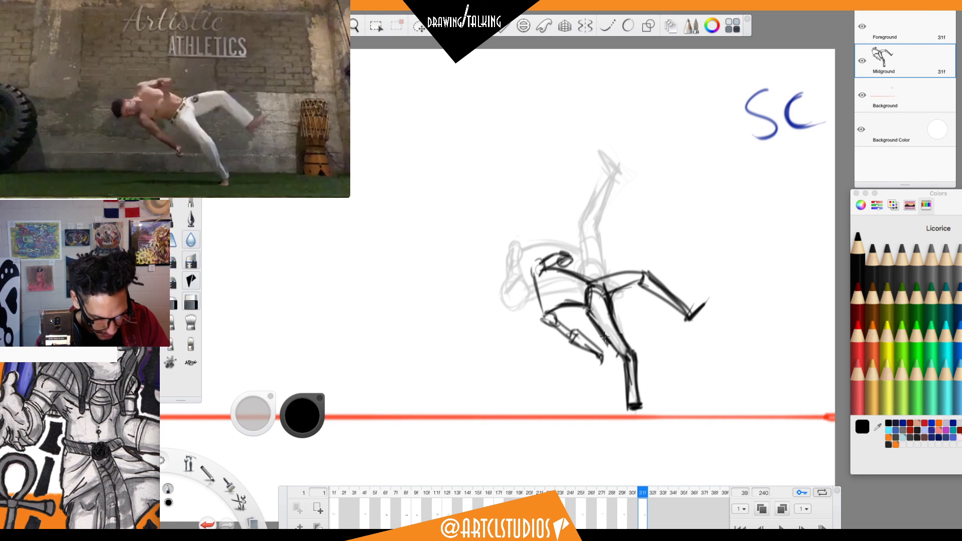
{"action": "left_click_drag", "start_coordinate": [613, 319], "coordinate": [624, 341]}
{"action": "key", "text": "e"}
{"action": "mouse_move", "coordinate": [607, 287]}
{"action": "left_mouse_down"}
{"action": "mouse_move", "coordinate": [615, 314]}
{"action": "mouse_move", "coordinate": [604, 295]}
{"action": "mouse_move", "coordinate": [621, 289]}
{"action": "left_mouse_up"}
{"action": "key", "text": "b"}
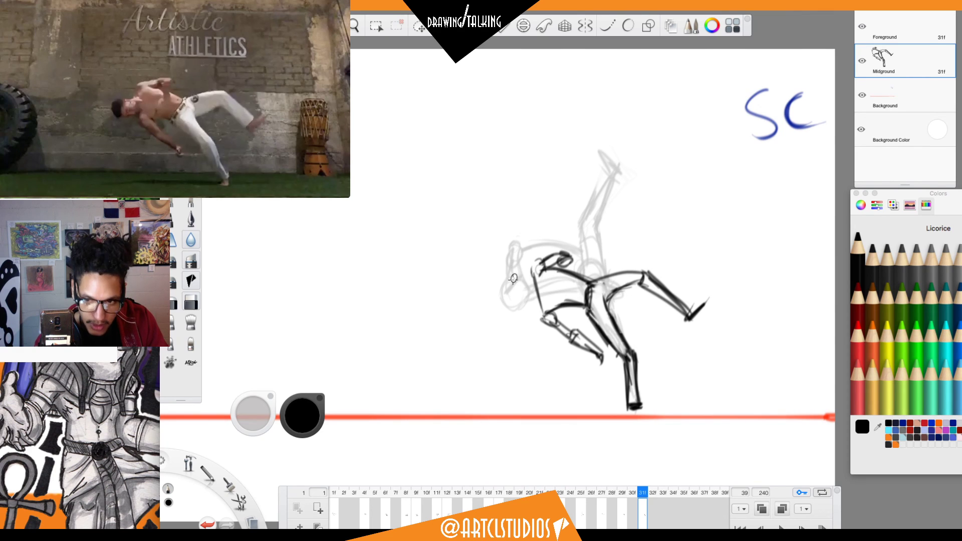
{"action": "mouse_move", "coordinate": [516, 299]}
{"action": "left_mouse_down"}
{"action": "mouse_move", "coordinate": [537, 315]}
{"action": "mouse_move", "coordinate": [523, 302]}
{"action": "mouse_move", "coordinate": [508, 307]}
{"action": "mouse_move", "coordinate": [530, 295]}
{"action": "left_mouse_up"}
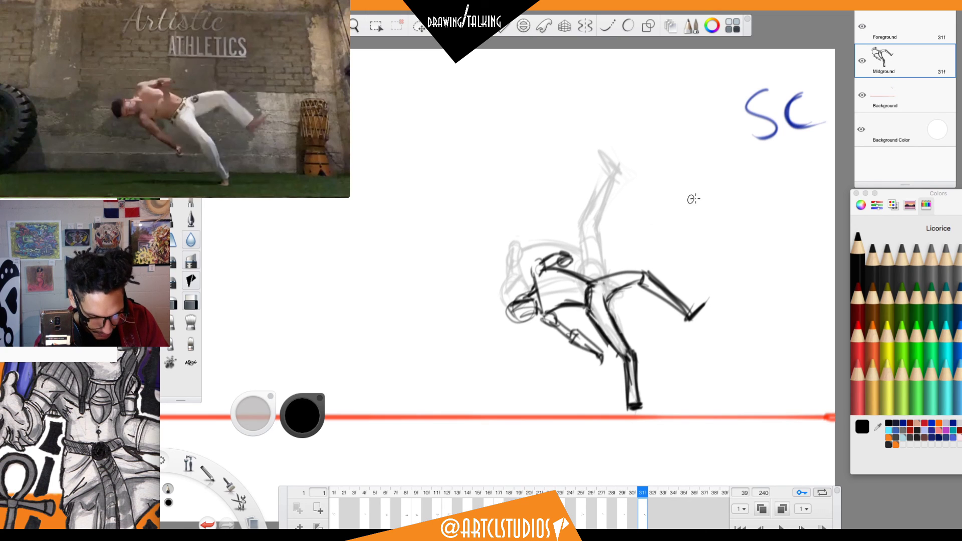
Flip back and forth through the frames around 28 to 32 to check how the new pose follows its neighbours.
{"action": "key", "text": "Left"}
{"action": "key", "text": "Left"}
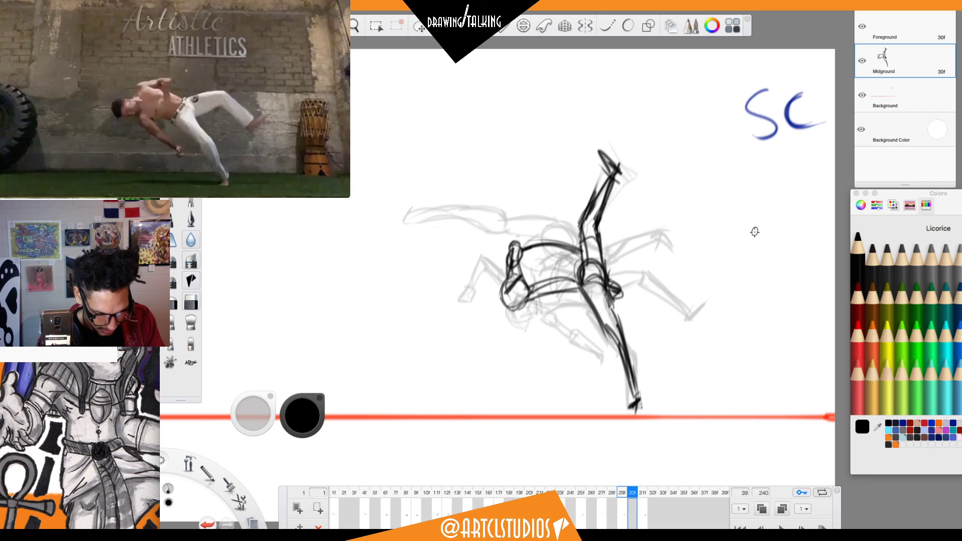
{"action": "key", "text": "Left"}
{"action": "key", "text": "Left"}
{"action": "key", "text": "Left"}
{"action": "key", "text": "Right"}
{"action": "key", "text": "Right"}
{"action": "key", "text": "Right"}
{"action": "key", "text": "Right"}
{"action": "key", "text": "Right"}
{"action": "key", "text": "Right"}
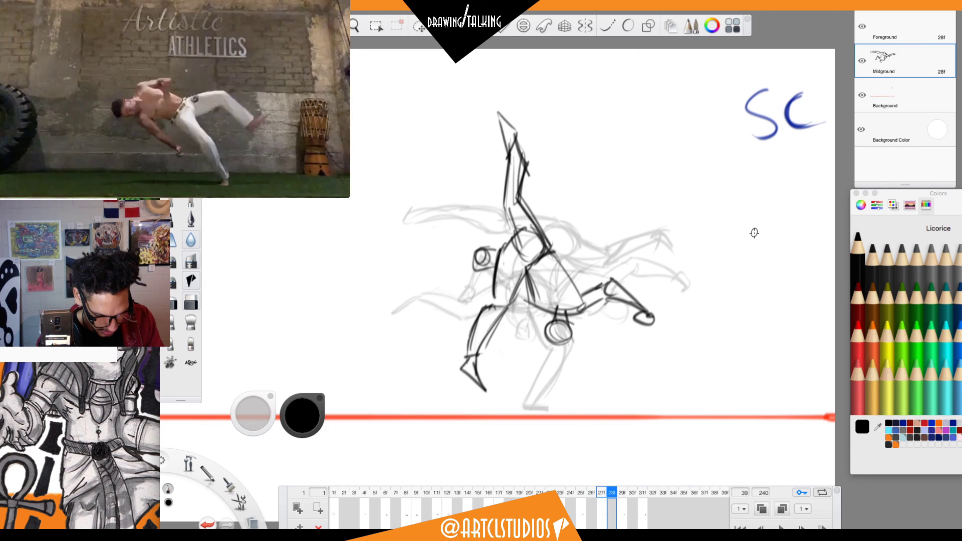
{"action": "key", "text": "Left"}
{"action": "key", "text": "Right"}
{"action": "key", "text": "Right"}
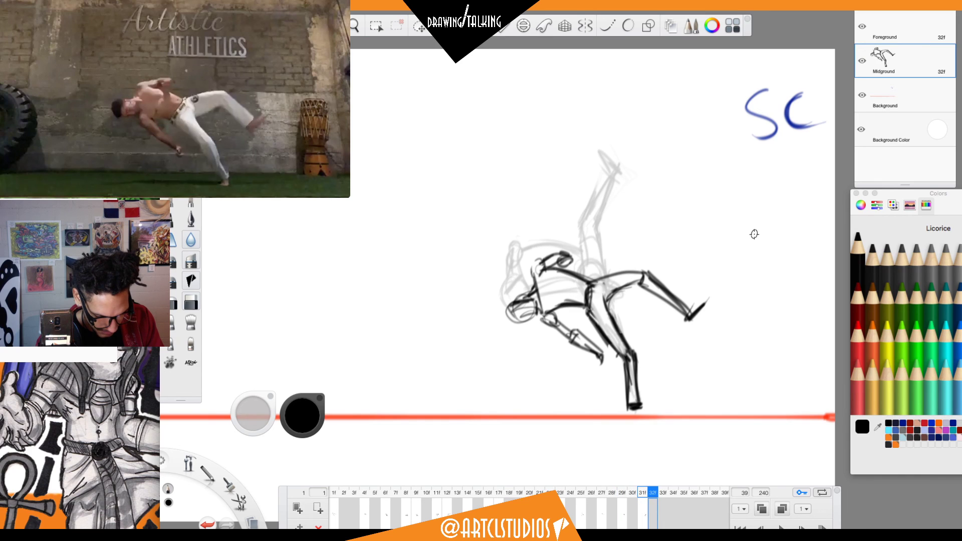
{"action": "key", "text": "Left"}
{"action": "key", "text": "Left"}
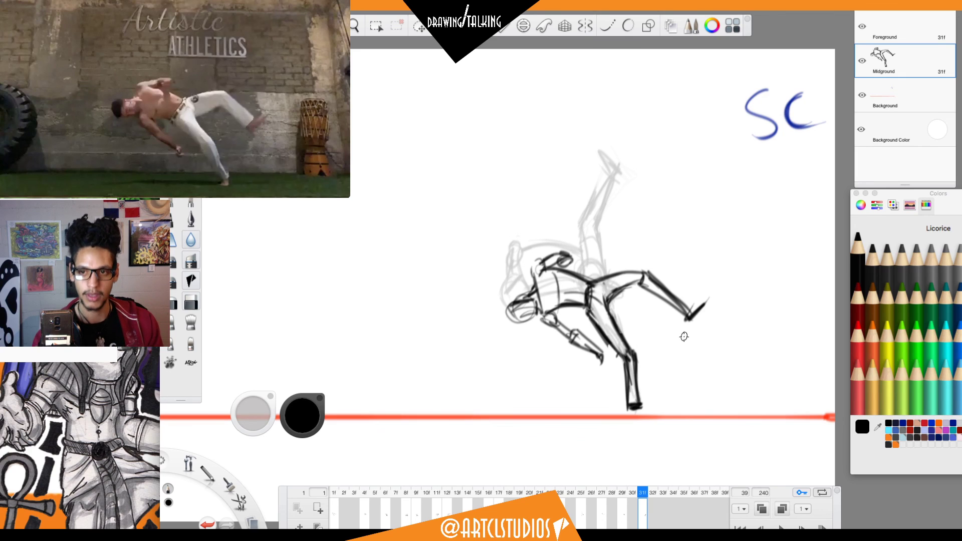
Move to frame 33, advance the reference video to the next pose, and insert a blank keyframe on the Midground layer.
{"action": "key", "text": "Right"}
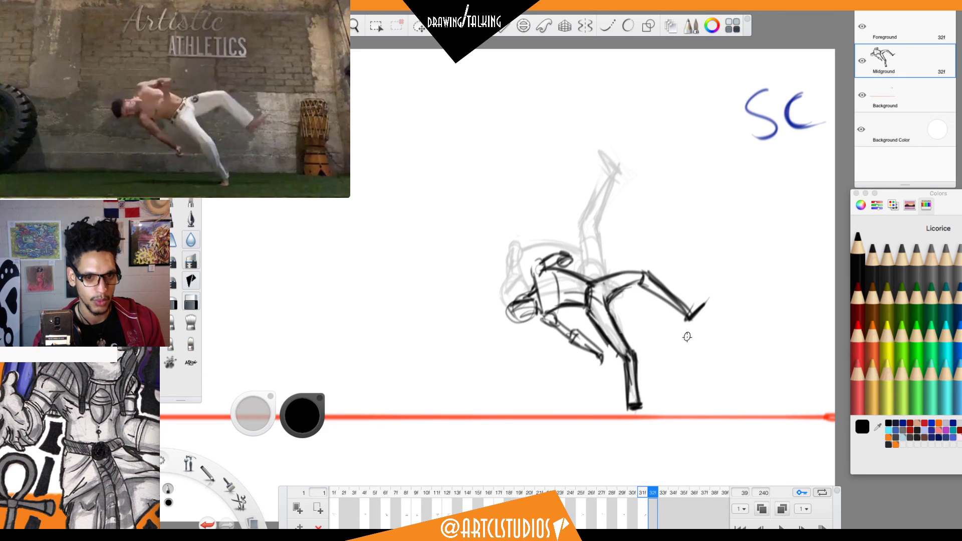
{"action": "key", "text": "period"}
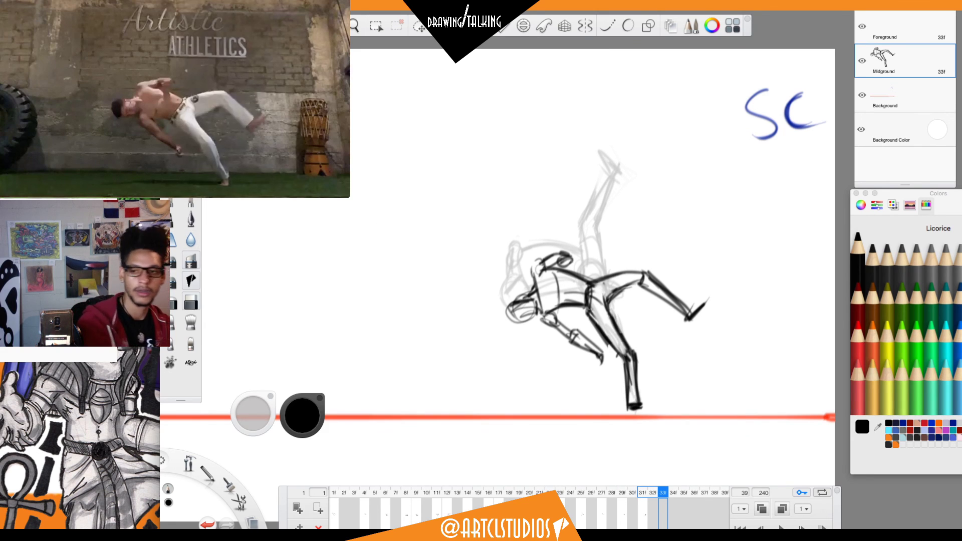
{"action": "mouse_move", "coordinate": [162, 142]}
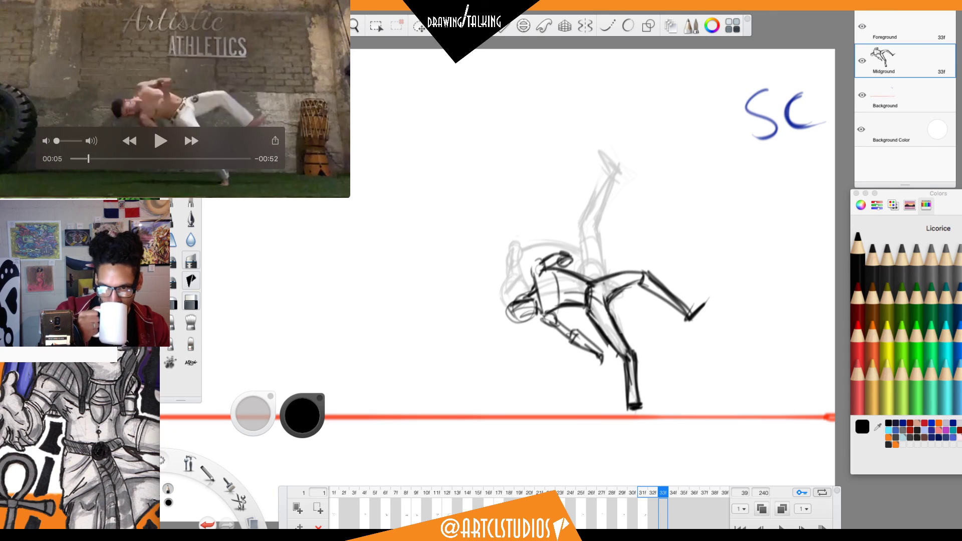
{"action": "key", "text": "Right"}
{"action": "key", "text": "Right"}
{"action": "key", "text": "Right"}
{"action": "key", "text": "Right"}
{"action": "key", "text": "Right"}
{"action": "key", "text": "Right"}
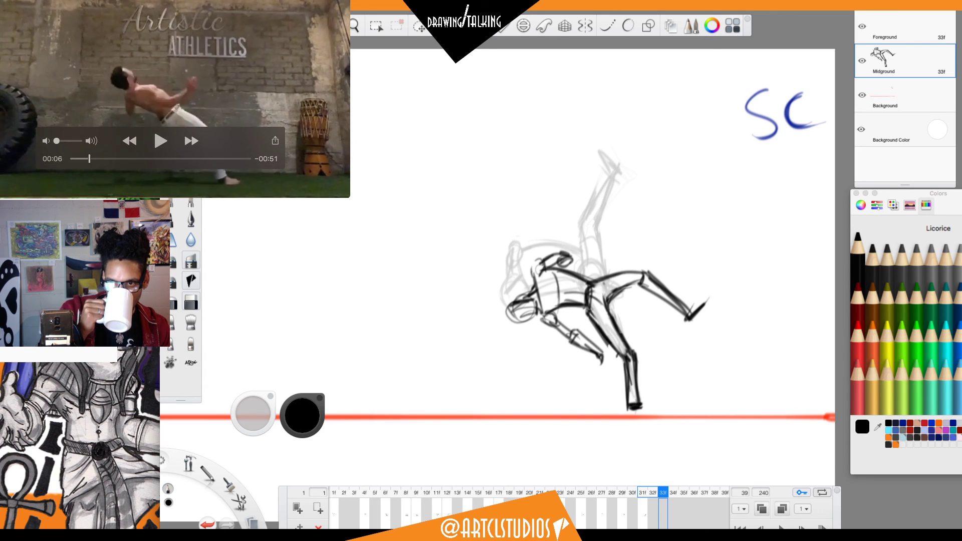
{"action": "key", "text": "Tab"}
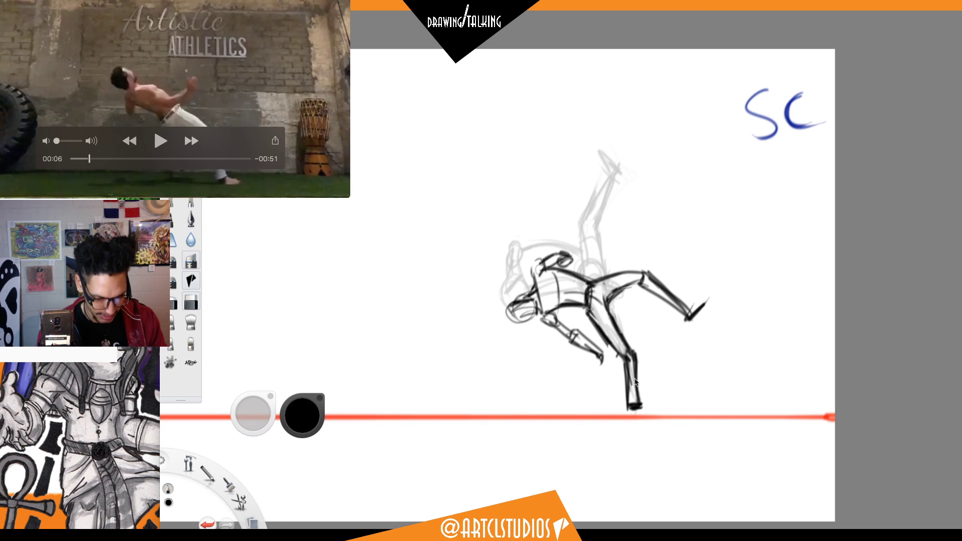
{"action": "key", "text": "Tab"}
{"action": "key", "text": "Right"}
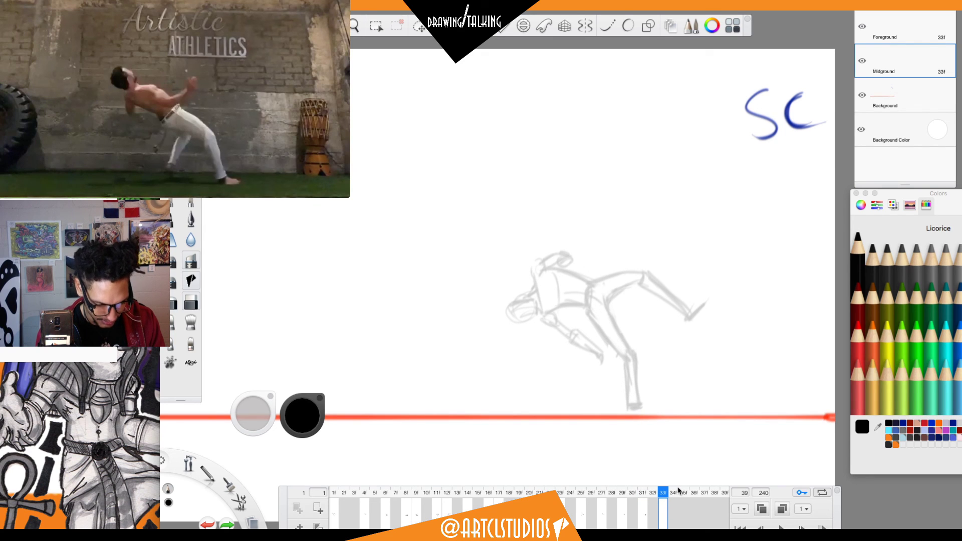
Play the rough animation from frame 1 to check the motion, and return to frame 33.
{"action": "left_click", "coordinate": [339, 510]}
{"action": "left_click", "coordinate": [338, 511]}
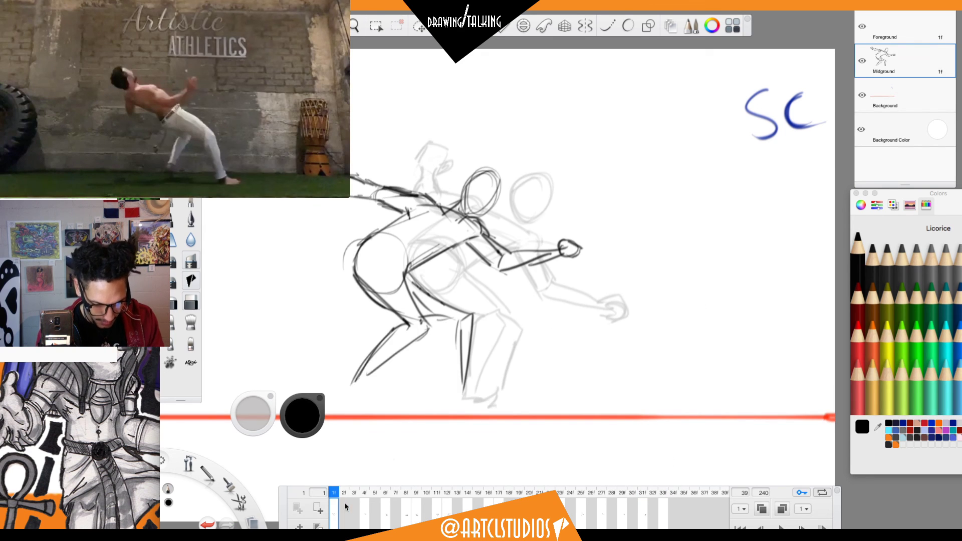
{"action": "key", "text": "space"}
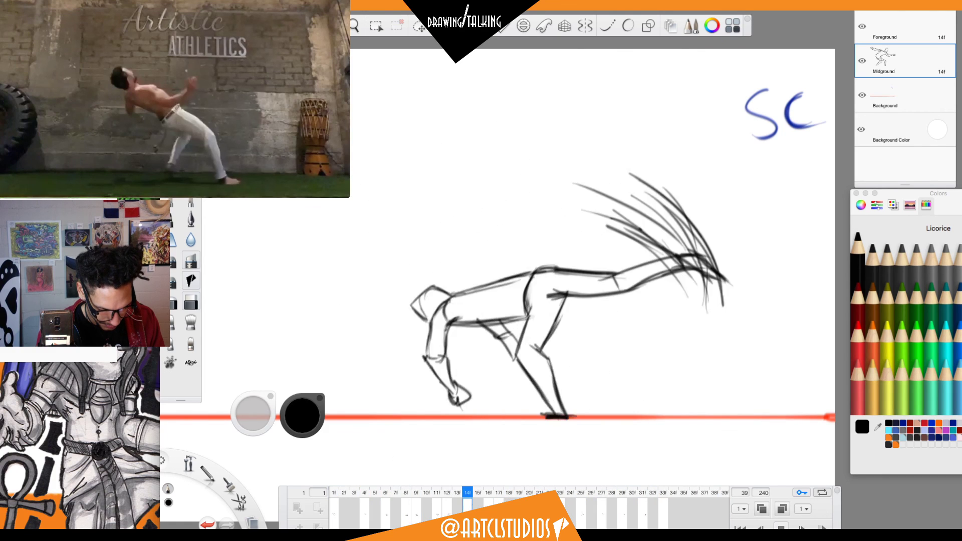
{"action": "left_click", "coordinate": [781, 529]}
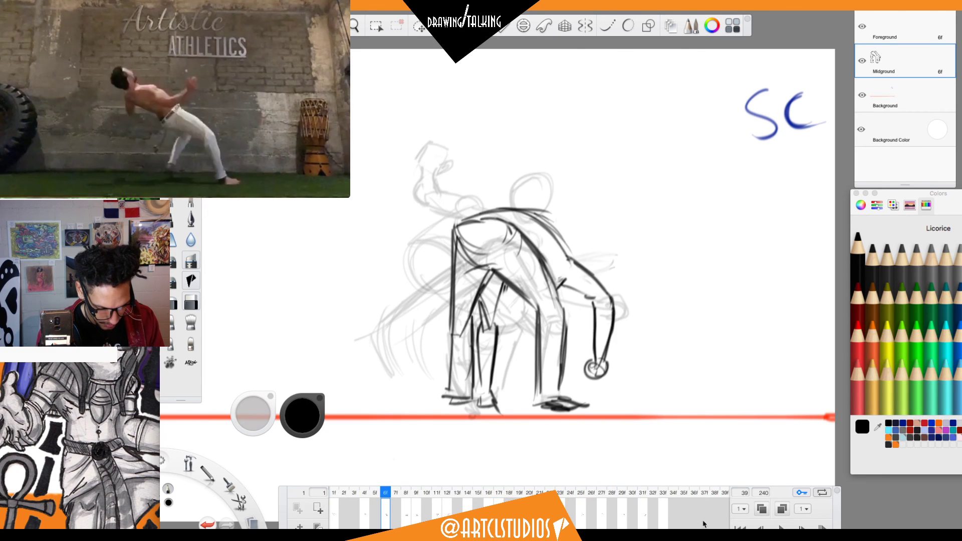
{"action": "left_click", "coordinate": [665, 506]}
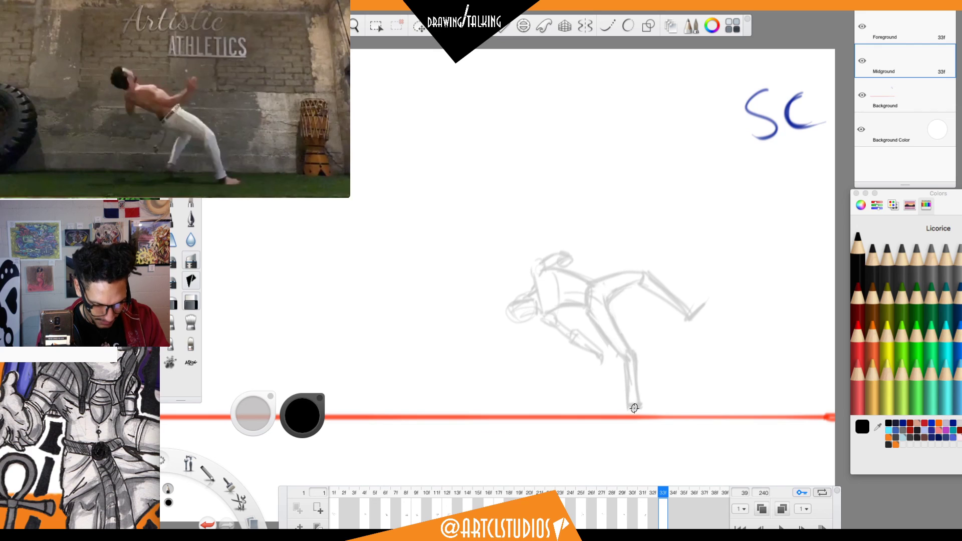
Sketch the hip circle, the planted leg with its foot, and the bent trailing leg on frame 33.
{"action": "key", "text": "super+z"}
{"action": "mouse_move", "coordinate": [630, 406]}
{"action": "left_mouse_down"}
{"action": "mouse_move", "coordinate": [648, 405]}
{"action": "mouse_move", "coordinate": [635, 405]}
{"action": "mouse_move", "coordinate": [638, 361]}
{"action": "mouse_move", "coordinate": [631, 370]}
{"action": "left_mouse_up"}
{"action": "mouse_move", "coordinate": [588, 315]}
{"action": "left_mouse_down"}
{"action": "mouse_move", "coordinate": [578, 332]}
{"action": "mouse_move", "coordinate": [600, 327]}
{"action": "mouse_move", "coordinate": [579, 323]}
{"action": "left_mouse_up"}
{"action": "mouse_move", "coordinate": [621, 349]}
{"action": "left_mouse_down"}
{"action": "mouse_move", "coordinate": [591, 317]}
{"action": "mouse_move", "coordinate": [629, 351]}
{"action": "mouse_move", "coordinate": [597, 322]}
{"action": "mouse_move", "coordinate": [629, 366]}
{"action": "left_mouse_up"}
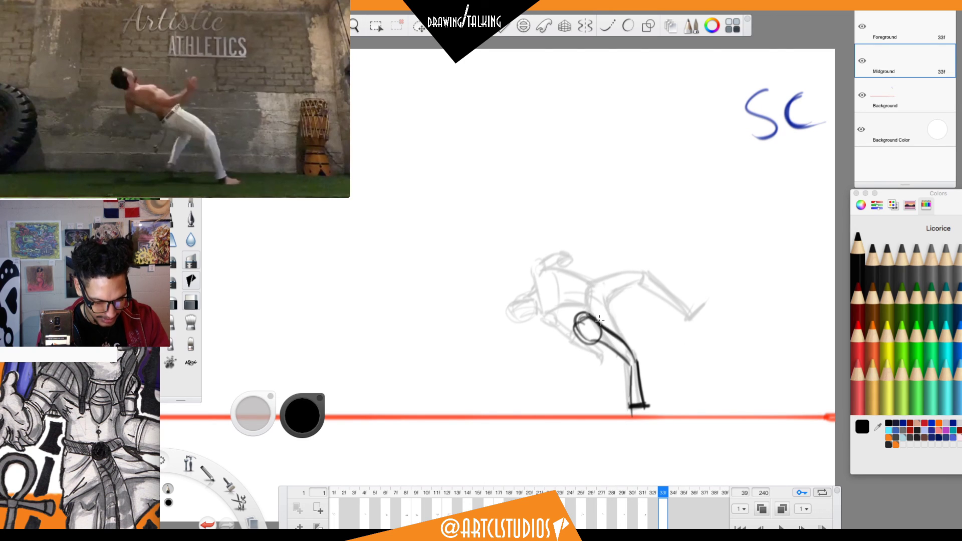
{"action": "mouse_move", "coordinate": [591, 350]}
{"action": "left_mouse_down"}
{"action": "mouse_move", "coordinate": [616, 359]}
{"action": "mouse_move", "coordinate": [580, 387]}
{"action": "mouse_move", "coordinate": [607, 368]}
{"action": "mouse_move", "coordinate": [585, 394]}
{"action": "left_mouse_up"}
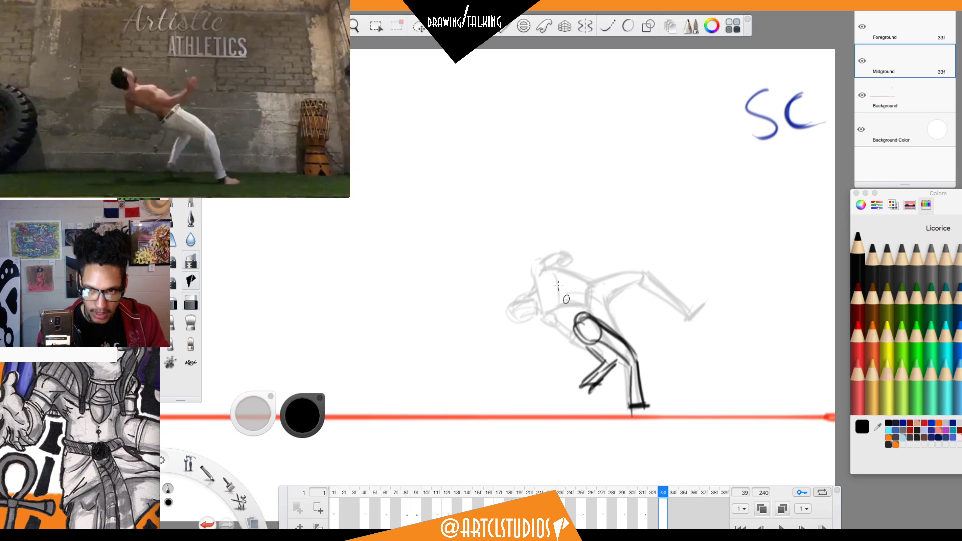
Sketch the backward-leaning torso, both bent arms and the head, and reinforce the hip contour on frame 33.
{"action": "left_click_drag", "start_coordinate": [536, 300], "coordinate": [572, 328]}
{"action": "mouse_move", "coordinate": [522, 287]}
{"action": "left_mouse_down"}
{"action": "mouse_move", "coordinate": [572, 299]}
{"action": "mouse_move", "coordinate": [526, 306]}
{"action": "mouse_move", "coordinate": [574, 328]}
{"action": "mouse_move", "coordinate": [585, 322]}
{"action": "left_mouse_up"}
{"action": "mouse_move", "coordinate": [548, 291]}
{"action": "left_mouse_down"}
{"action": "mouse_move", "coordinate": [569, 292]}
{"action": "mouse_move", "coordinate": [552, 295]}
{"action": "mouse_move", "coordinate": [566, 303]}
{"action": "mouse_move", "coordinate": [571, 290]}
{"action": "mouse_move", "coordinate": [561, 294]}
{"action": "mouse_move", "coordinate": [579, 295]}
{"action": "mouse_move", "coordinate": [604, 271]}
{"action": "left_mouse_up"}
{"action": "left_click_drag", "start_coordinate": [571, 312], "coordinate": [602, 273]}
{"action": "mouse_move", "coordinate": [524, 305]}
{"action": "left_mouse_down"}
{"action": "mouse_move", "coordinate": [514, 321]}
{"action": "mouse_move", "coordinate": [541, 319]}
{"action": "left_mouse_up"}
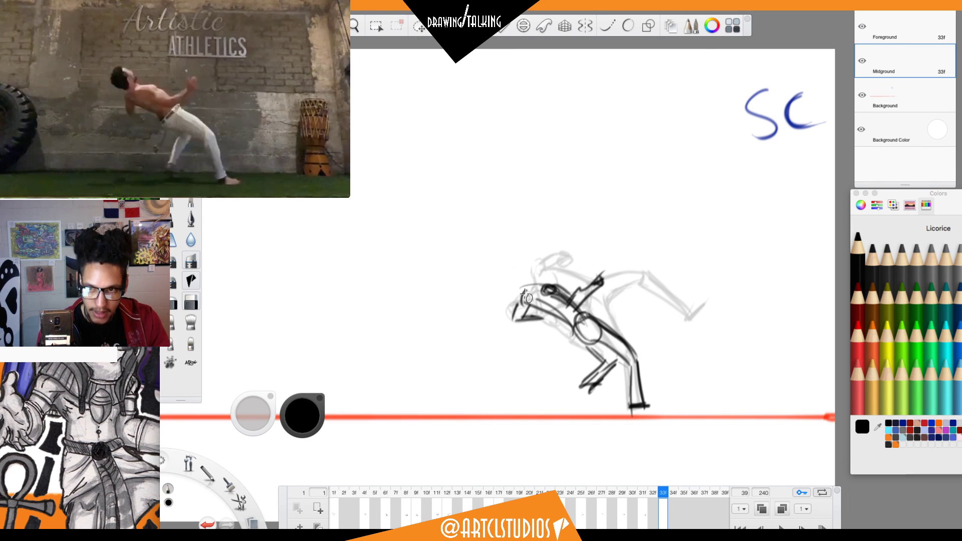
{"action": "mouse_move", "coordinate": [521, 276]}
{"action": "left_mouse_down"}
{"action": "mouse_move", "coordinate": [526, 268]}
{"action": "mouse_move", "coordinate": [519, 296]}
{"action": "mouse_move", "coordinate": [533, 281]}
{"action": "left_mouse_up"}
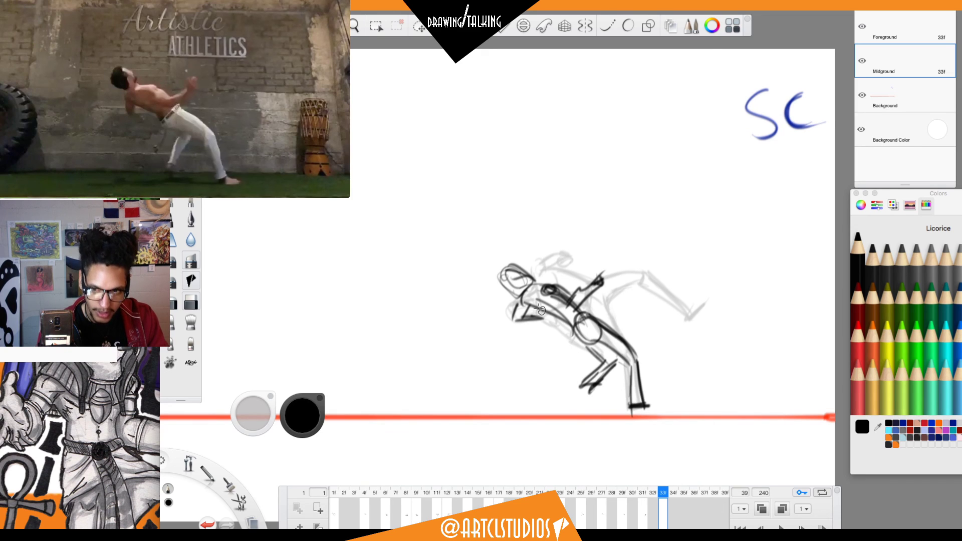
{"action": "mouse_move", "coordinate": [567, 323]}
{"action": "left_mouse_down"}
{"action": "mouse_move", "coordinate": [584, 314]}
{"action": "mouse_move", "coordinate": [572, 334]}
{"action": "left_mouse_up"}
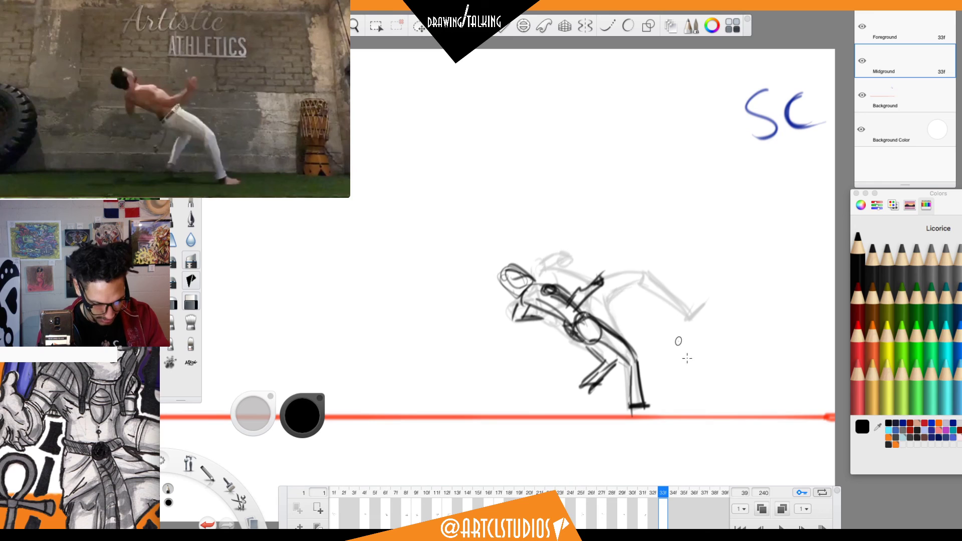
Move to frame 35, advance the reference video to the next pose, and insert a blank keyframe for it.
{"action": "key", "text": "l"}
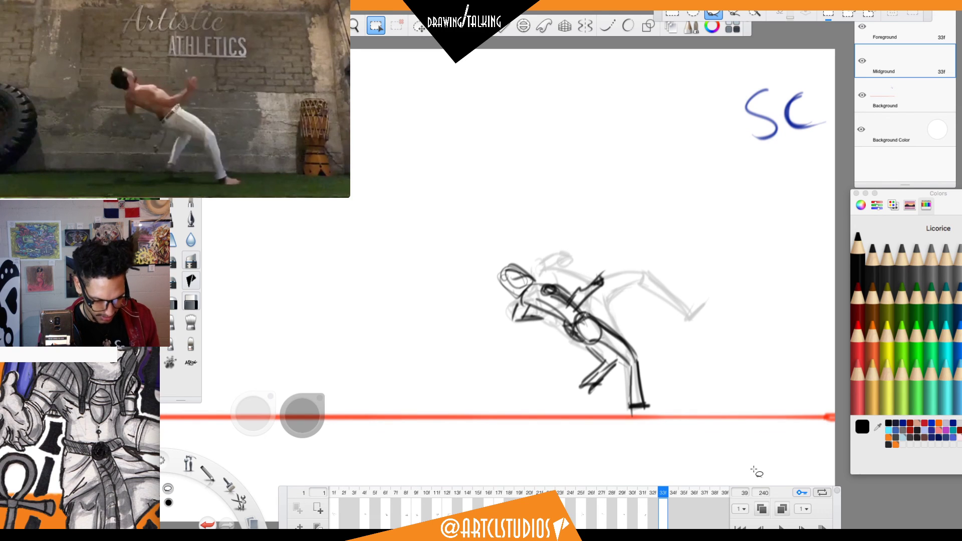
{"action": "key", "text": "Right"}
{"action": "key", "text": "Right"}
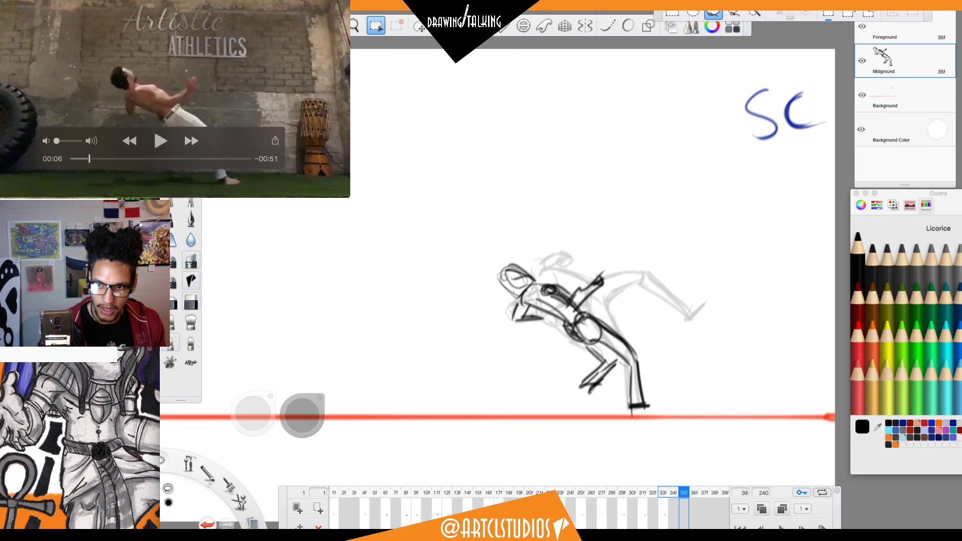
{"action": "key", "text": "Right"}
{"action": "key", "text": "Right"}
{"action": "key", "text": "Tab"}
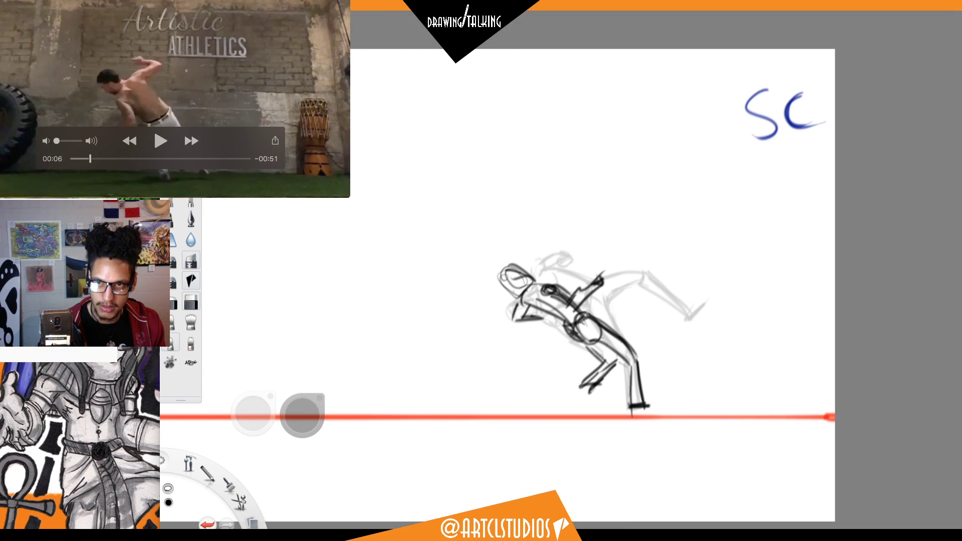
{"action": "key", "text": "Tab"}
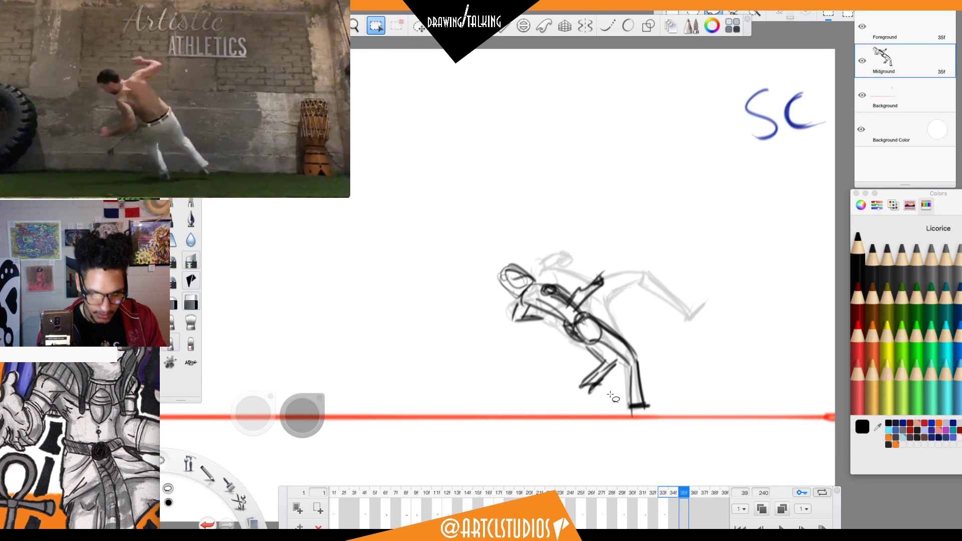
{"action": "key", "text": "super+d"}
Sketch the planted lower leg and foot, the hip circle and the other leg extended diagonally backward on frame 35.
{"action": "left_click_drag", "start_coordinate": [588, 395], "coordinate": [601, 393]}
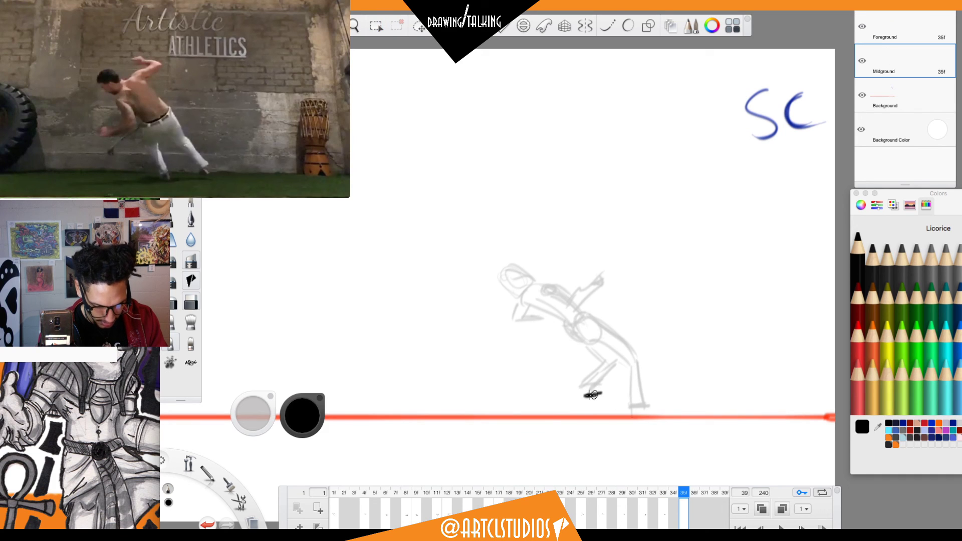
{"action": "mouse_move", "coordinate": [593, 360]}
{"action": "left_mouse_down"}
{"action": "mouse_move", "coordinate": [599, 395]}
{"action": "mouse_move", "coordinate": [590, 395]}
{"action": "left_mouse_up"}
{"action": "mouse_move", "coordinate": [577, 351]}
{"action": "left_mouse_down"}
{"action": "mouse_move", "coordinate": [589, 395]}
{"action": "mouse_move", "coordinate": [577, 361]}
{"action": "mouse_move", "coordinate": [591, 373]}
{"action": "mouse_move", "coordinate": [586, 393]}
{"action": "left_mouse_up"}
{"action": "left_click_drag", "start_coordinate": [575, 355], "coordinate": [589, 368]}
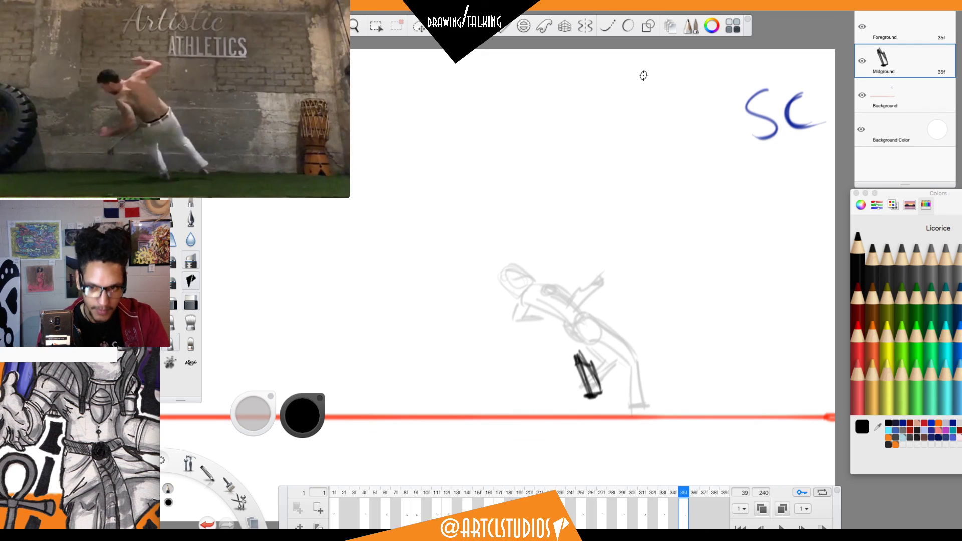
{"action": "mouse_move", "coordinate": [568, 338]}
{"action": "left_mouse_down"}
{"action": "mouse_move", "coordinate": [557, 335]}
{"action": "mouse_move", "coordinate": [576, 326]}
{"action": "mouse_move", "coordinate": [561, 340]}
{"action": "mouse_move", "coordinate": [581, 349]}
{"action": "mouse_move", "coordinate": [566, 362]}
{"action": "mouse_move", "coordinate": [589, 333]}
{"action": "mouse_move", "coordinate": [584, 321]}
{"action": "mouse_move", "coordinate": [614, 357]}
{"action": "mouse_move", "coordinate": [613, 344]}
{"action": "left_mouse_up"}
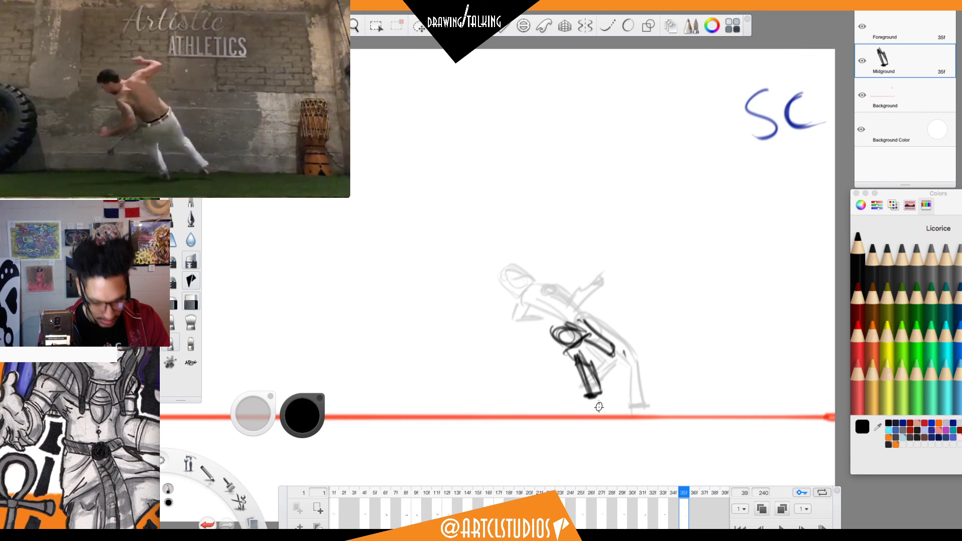
{"action": "mouse_move", "coordinate": [581, 345]}
{"action": "left_mouse_down"}
{"action": "mouse_move", "coordinate": [622, 348]}
{"action": "mouse_move", "coordinate": [640, 367]}
{"action": "mouse_move", "coordinate": [609, 354]}
{"action": "mouse_move", "coordinate": [645, 382]}
{"action": "left_mouse_up"}
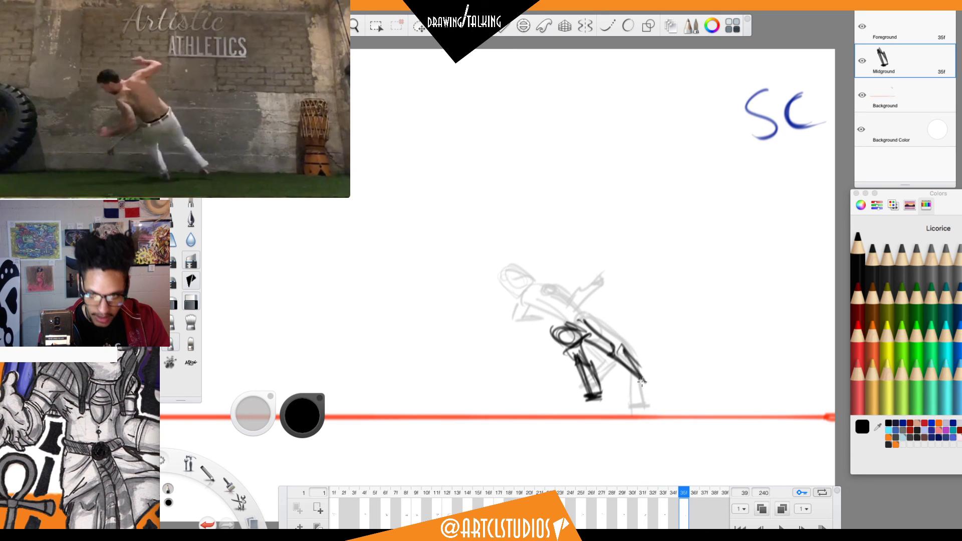
Refine the hips and sketch the curved, forward-leaning torso with the head on frame 35.
{"action": "mouse_move", "coordinate": [581, 339]}
{"action": "left_mouse_down"}
{"action": "mouse_move", "coordinate": [586, 310]}
{"action": "mouse_move", "coordinate": [570, 311]}
{"action": "mouse_move", "coordinate": [548, 277]}
{"action": "mouse_move", "coordinate": [583, 320]}
{"action": "mouse_move", "coordinate": [538, 284]}
{"action": "mouse_move", "coordinate": [556, 339]}
{"action": "left_mouse_up"}
{"action": "mouse_move", "coordinate": [511, 311]}
{"action": "left_mouse_down"}
{"action": "mouse_move", "coordinate": [542, 292]}
{"action": "mouse_move", "coordinate": [493, 289]}
{"action": "mouse_move", "coordinate": [507, 287]}
{"action": "mouse_move", "coordinate": [491, 278]}
{"action": "mouse_move", "coordinate": [567, 330]}
{"action": "left_mouse_up"}
{"action": "left_click_drag", "start_coordinate": [516, 291], "coordinate": [559, 321]}
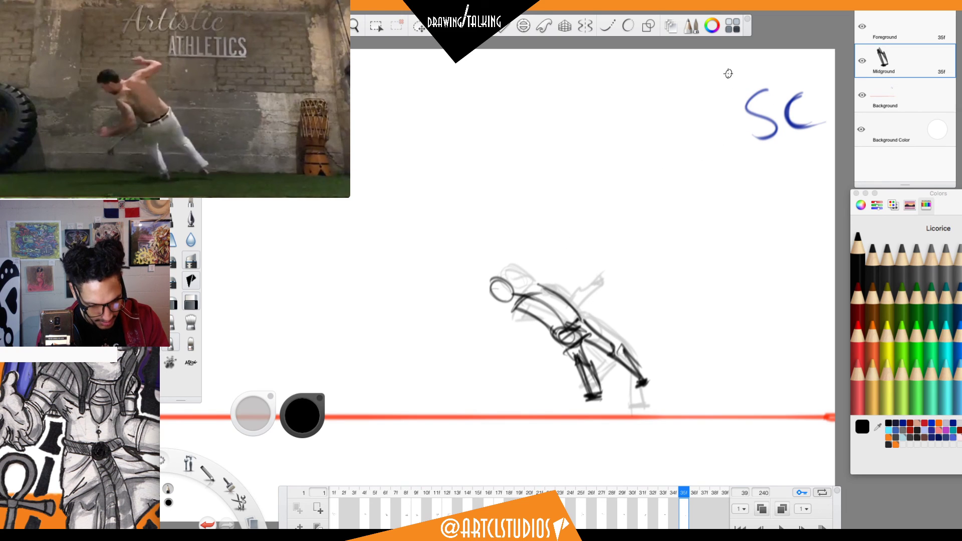
{"action": "mouse_move", "coordinate": [692, 79]}
{"action": "left_mouse_down"}
{"action": "mouse_move", "coordinate": [717, 76]}
{"action": "mouse_move", "coordinate": [713, 91]}
{"action": "mouse_move", "coordinate": [721, 75]}
{"action": "left_mouse_up"}
{"action": "key", "text": "super+z"}
{"action": "key", "text": "super+z"}
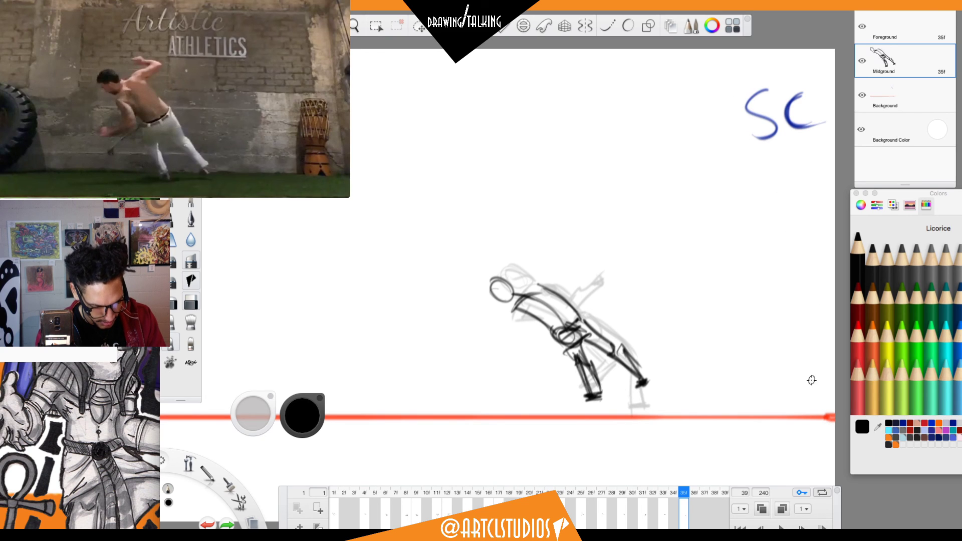
On the Background layer, sketch a small standing figure with head, ribcage and curved legs beside the SC note.
{"action": "left_click", "coordinate": [911, 93]}
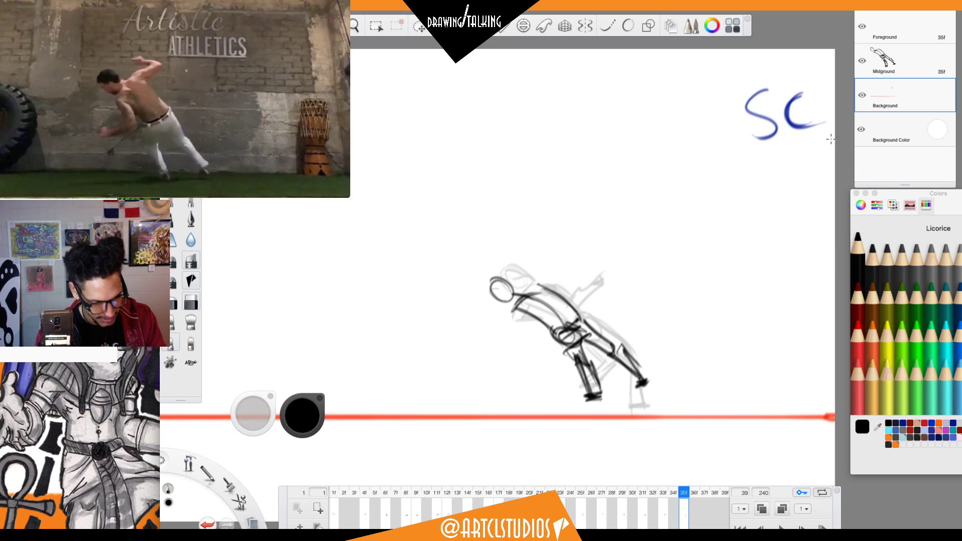
{"action": "left_click_drag", "start_coordinate": [698, 94], "coordinate": [714, 89]}
{"action": "left_click_drag", "start_coordinate": [720, 72], "coordinate": [707, 109]}
{"action": "mouse_move", "coordinate": [718, 70]}
{"action": "left_mouse_down"}
{"action": "mouse_move", "coordinate": [706, 70]}
{"action": "mouse_move", "coordinate": [717, 175]}
{"action": "left_mouse_up"}
{"action": "left_click_drag", "start_coordinate": [712, 70], "coordinate": [708, 67]}
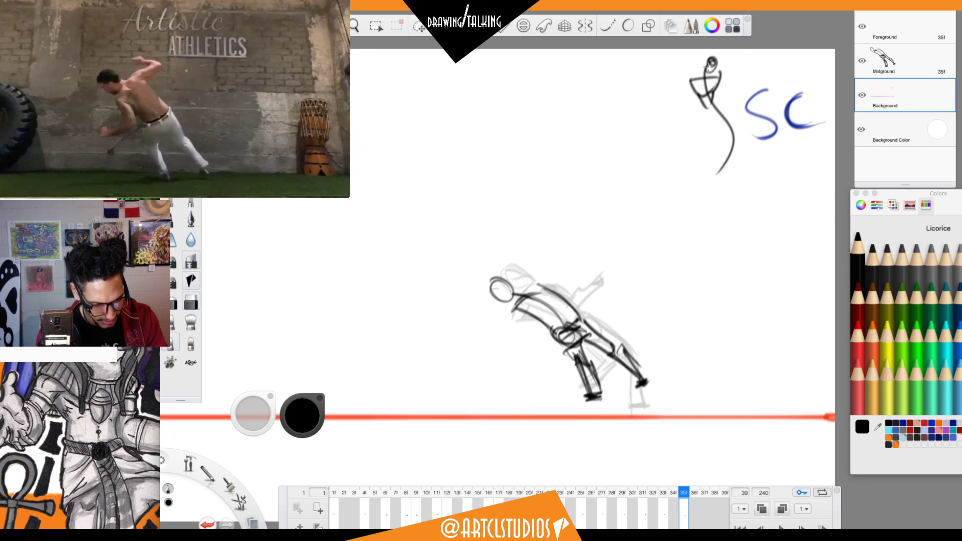
{"action": "left_click_drag", "start_coordinate": [705, 106], "coordinate": [716, 175]}
{"action": "left_click_drag", "start_coordinate": [711, 146], "coordinate": [716, 177]}
{"action": "mouse_move", "coordinate": [704, 103]}
{"action": "left_mouse_down"}
{"action": "mouse_move", "coordinate": [732, 125]}
{"action": "mouse_move", "coordinate": [721, 163]}
{"action": "left_mouse_up"}
{"action": "left_click_drag", "start_coordinate": [730, 138], "coordinate": [722, 164]}
{"action": "left_click_drag", "start_coordinate": [699, 85], "coordinate": [706, 178]}
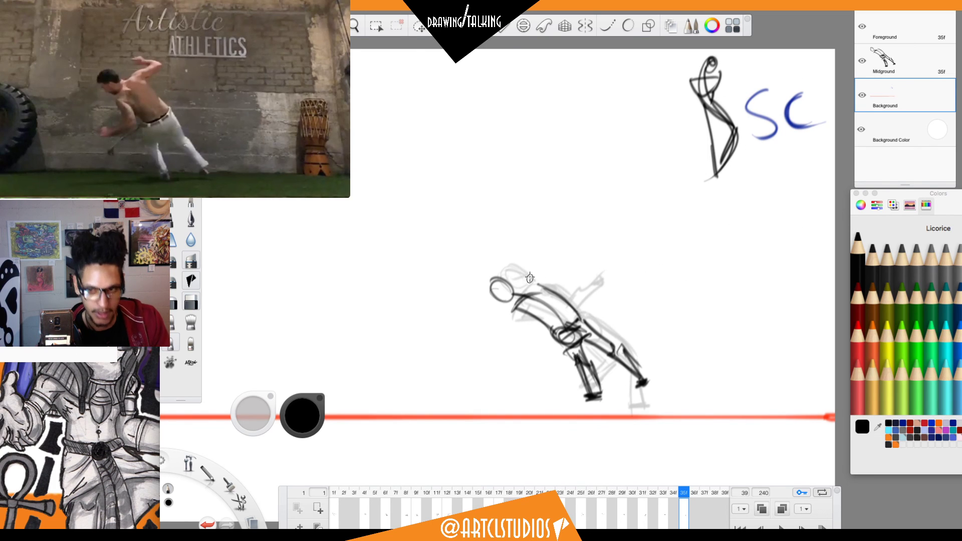
On the Midground layer, sketch the near arm bent below the torso and the far arm bent above the shoulder.
{"action": "left_click", "coordinate": [908, 61]}
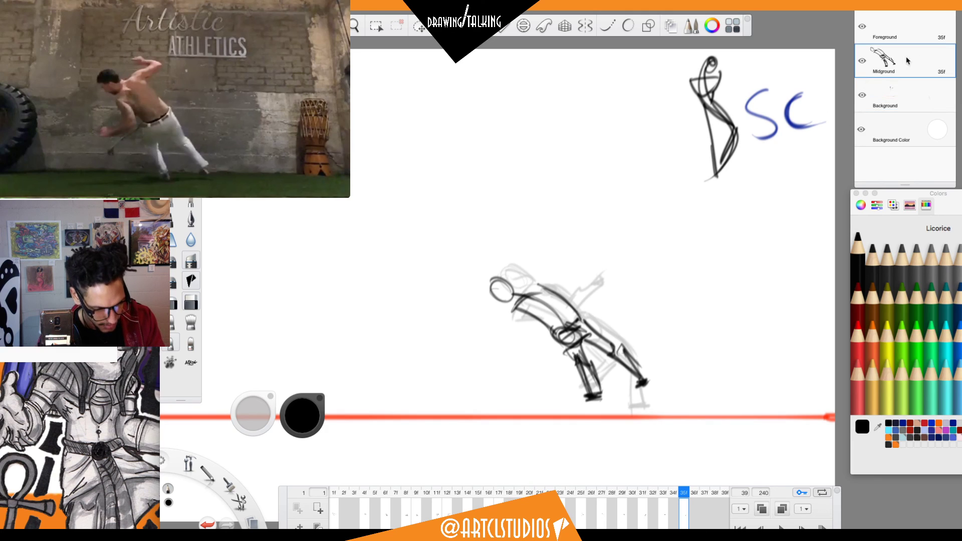
{"action": "mouse_move", "coordinate": [509, 311]}
{"action": "left_mouse_down"}
{"action": "mouse_move", "coordinate": [535, 336]}
{"action": "mouse_move", "coordinate": [515, 350]}
{"action": "mouse_move", "coordinate": [512, 350]}
{"action": "left_mouse_up"}
{"action": "left_click_drag", "start_coordinate": [496, 291], "coordinate": [495, 297]}
{"action": "left_click_drag", "start_coordinate": [505, 353], "coordinate": [508, 350]}
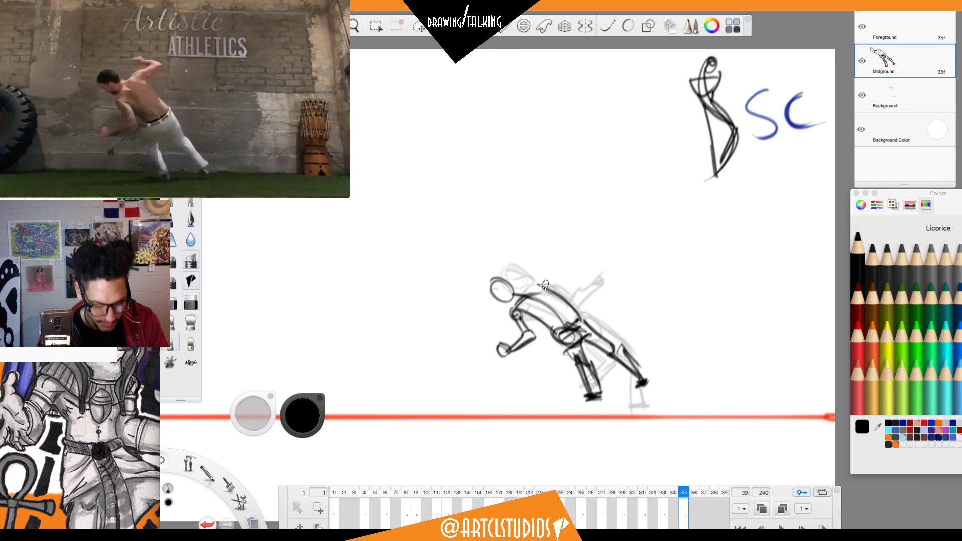
{"action": "mouse_move", "coordinate": [536, 289]}
{"action": "left_mouse_down"}
{"action": "mouse_move", "coordinate": [562, 268]}
{"action": "mouse_move", "coordinate": [553, 271]}
{"action": "left_mouse_up"}
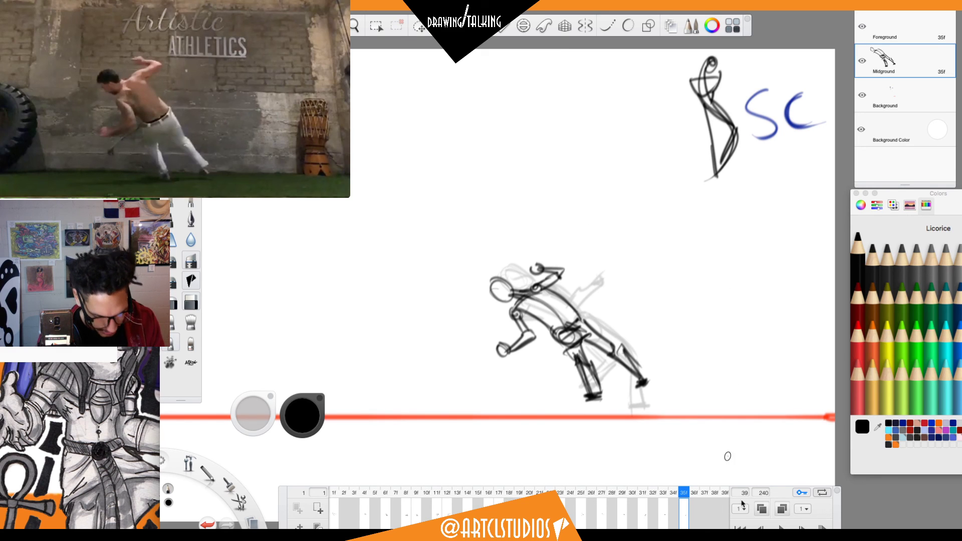
Flip back and forth between frames 33 and 35 to check how the new pose follows the previous one.
{"action": "left_click", "coordinate": [663, 493]}
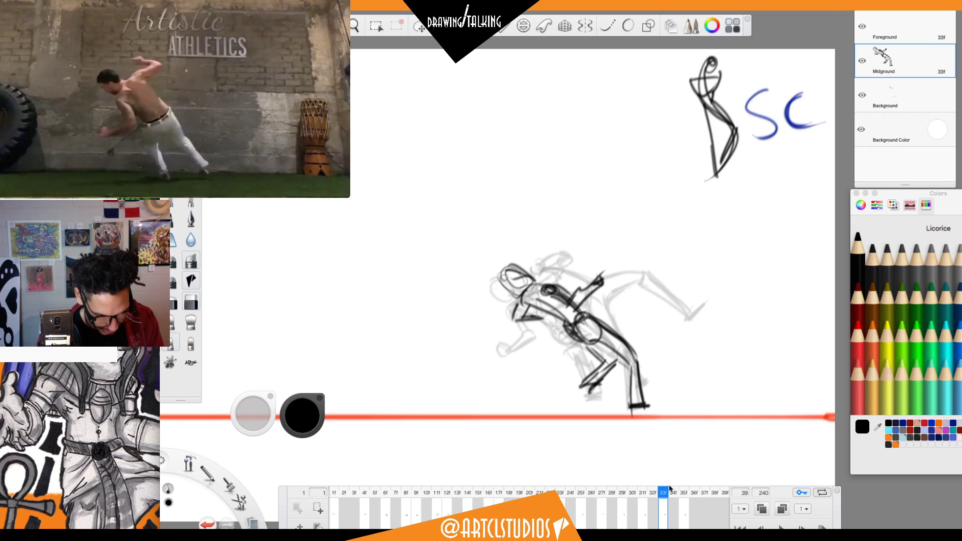
{"action": "key", "text": "Right"}
{"action": "key", "text": "Right"}
{"action": "key", "text": "Right"}
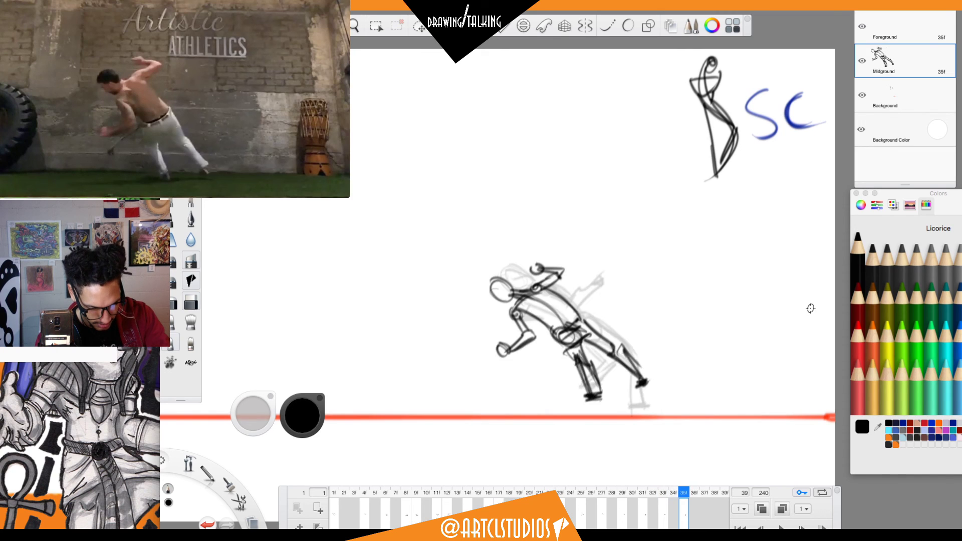
{"action": "key", "text": "Left"}
{"action": "key", "text": "Left"}
{"action": "key", "text": "Left"}
{"action": "key", "text": "Right"}
{"action": "key", "text": "Right"}
{"action": "key", "text": "Left"}
{"action": "key", "text": "Right"}
{"action": "key", "text": "Left"}
{"action": "key", "text": "Left"}
{"action": "key", "text": "Right"}
{"action": "key", "text": "Right"}
On frame 37 of the Midground layer, sketch the hips and the bent leg with its shin near the ground line.
{"action": "key", "text": "Right"}
{"action": "key", "text": "Right"}
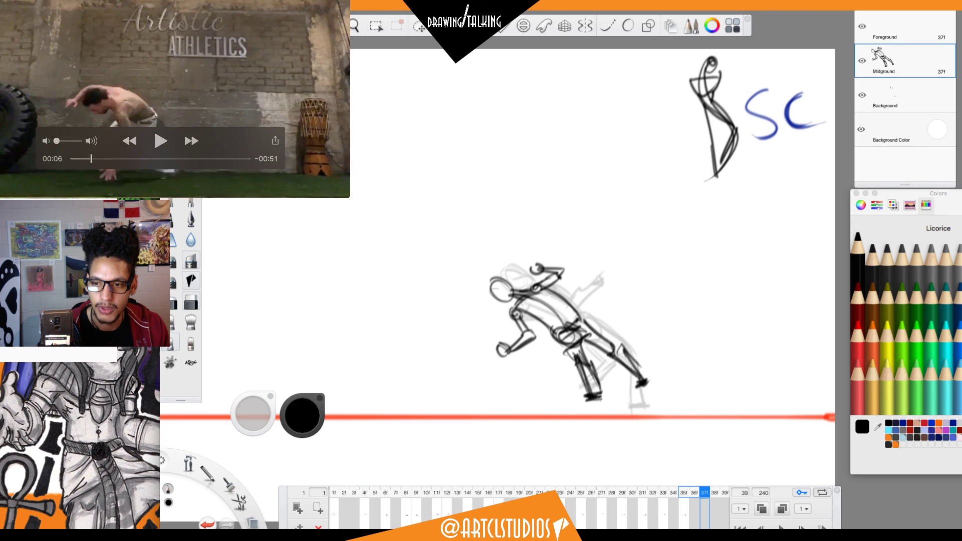
{"action": "key", "text": "Tab"}
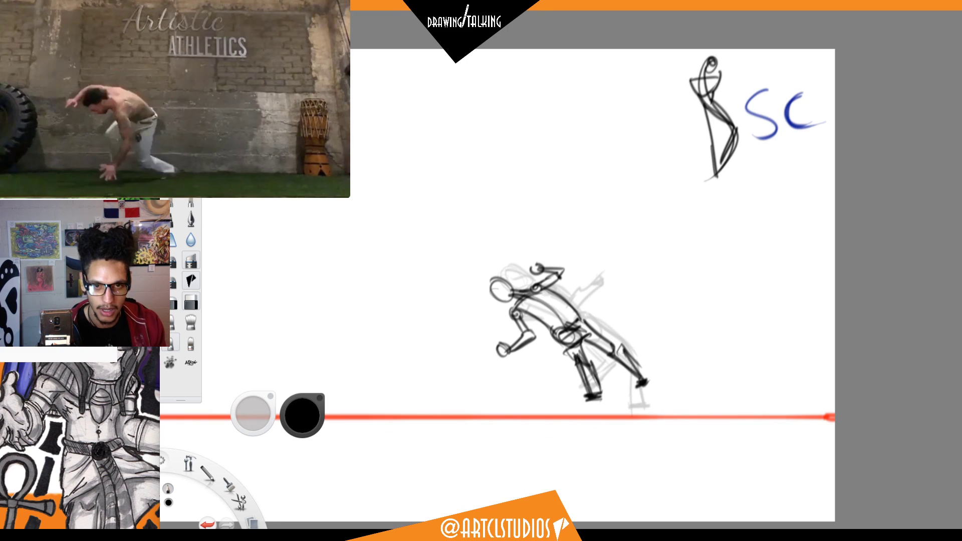
{"action": "key", "text": "Tab"}
{"action": "key", "text": "super+z"}
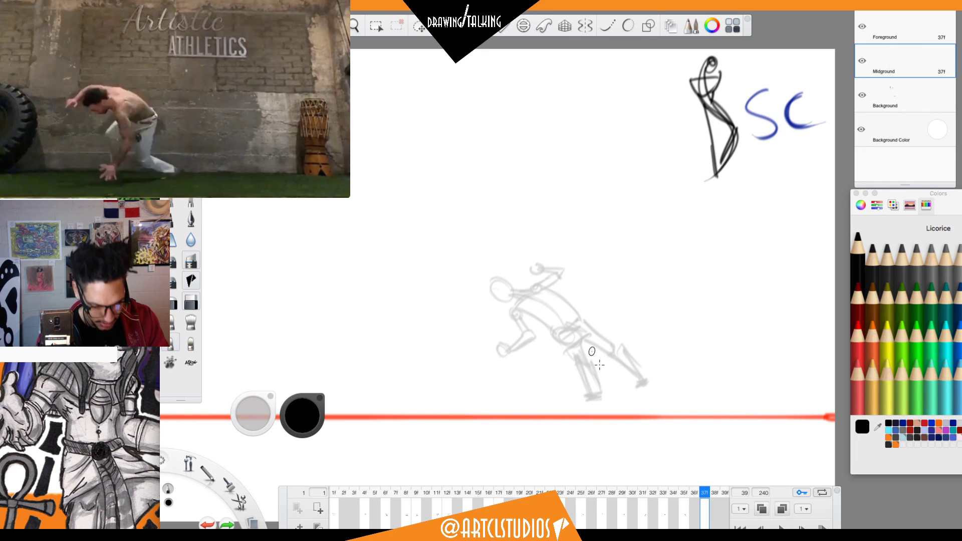
{"action": "mouse_move", "coordinate": [602, 396]}
{"action": "left_mouse_down"}
{"action": "mouse_move", "coordinate": [581, 372]}
{"action": "mouse_move", "coordinate": [587, 391]}
{"action": "mouse_move", "coordinate": [579, 378]}
{"action": "mouse_move", "coordinate": [601, 385]}
{"action": "mouse_move", "coordinate": [562, 371]}
{"action": "mouse_move", "coordinate": [604, 397]}
{"action": "left_mouse_up"}
{"action": "key", "text": "e"}
{"action": "key", "text": "b"}
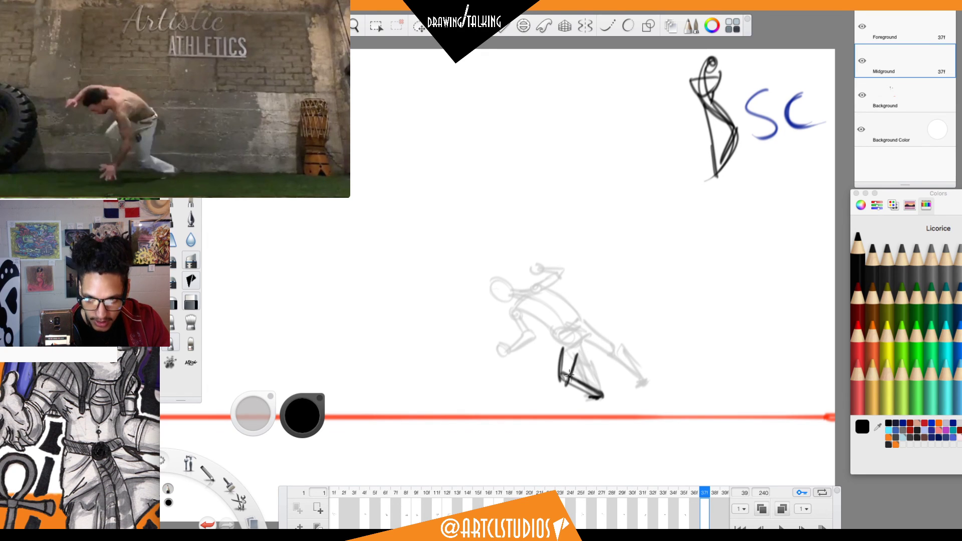
{"action": "mouse_move", "coordinate": [575, 342]}
{"action": "left_mouse_down"}
{"action": "mouse_move", "coordinate": [553, 346]}
{"action": "mouse_move", "coordinate": [582, 351]}
{"action": "mouse_move", "coordinate": [564, 356]}
{"action": "mouse_move", "coordinate": [556, 330]}
{"action": "mouse_move", "coordinate": [567, 334]}
{"action": "left_mouse_up"}
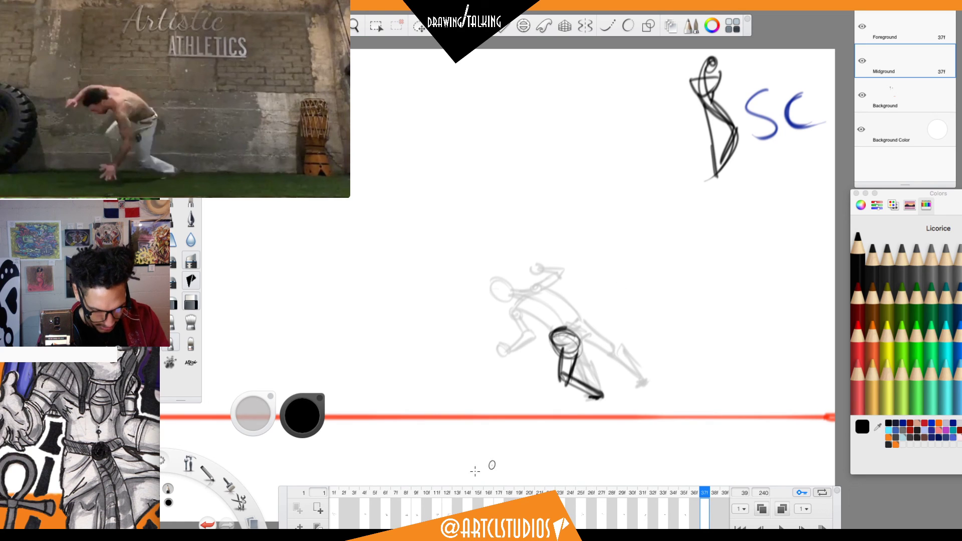
Play the animation from frame 1, and on frame 37 refine the hips and bent leg and add the other leg's forward thigh.
{"action": "left_click", "coordinate": [338, 502]}
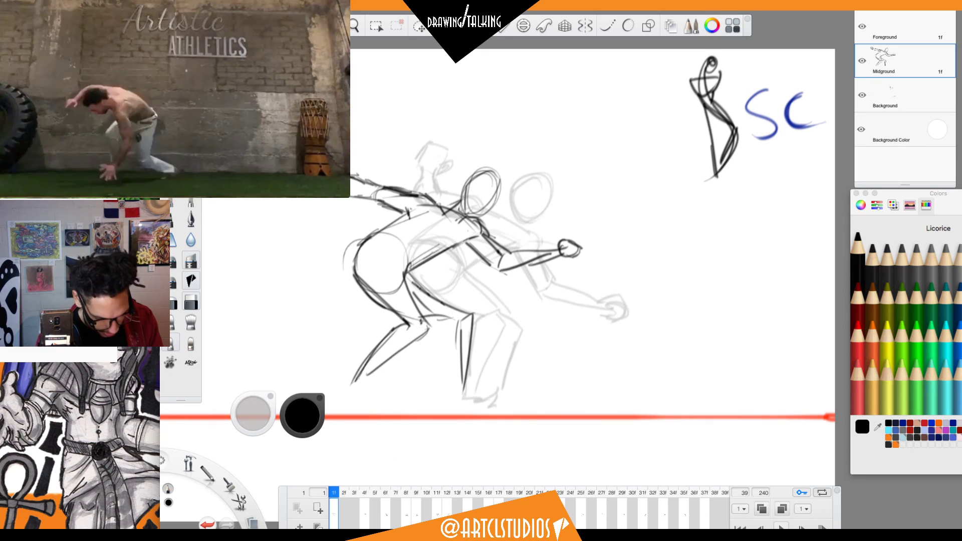
{"action": "left_click", "coordinate": [781, 528]}
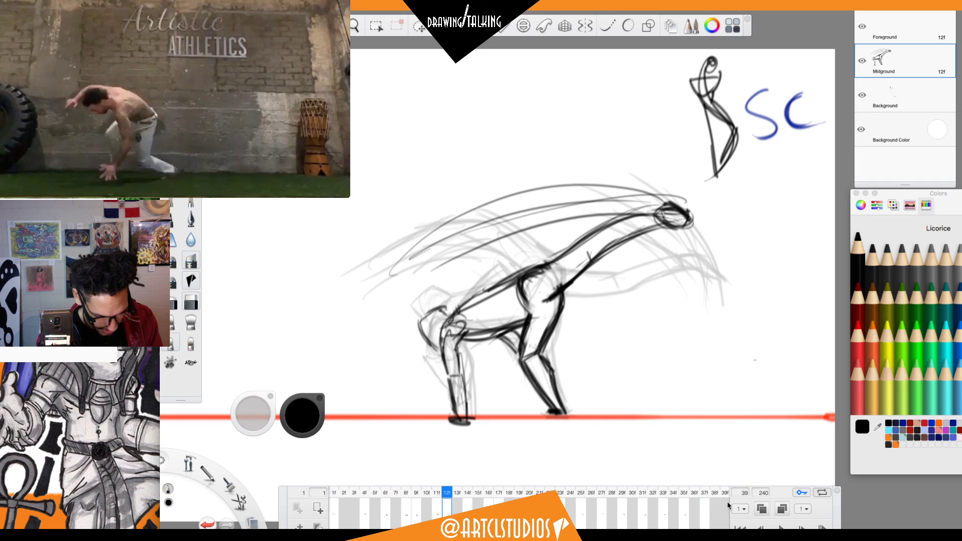
{"action": "left_click", "coordinate": [707, 513]}
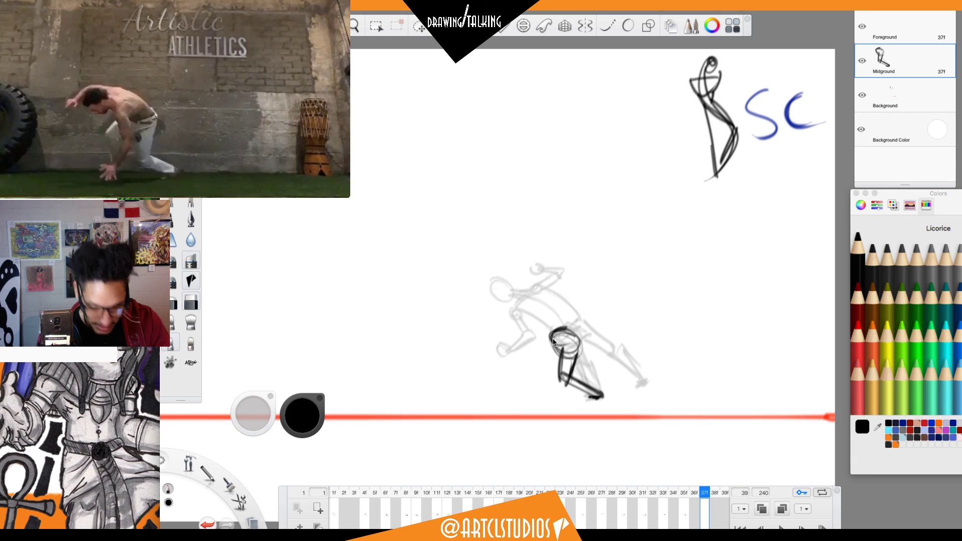
{"action": "mouse_move", "coordinate": [548, 336]}
{"action": "left_mouse_down"}
{"action": "mouse_move", "coordinate": [572, 330]}
{"action": "mouse_move", "coordinate": [547, 336]}
{"action": "left_mouse_up"}
{"action": "key", "text": "e"}
{"action": "key", "text": "e"}
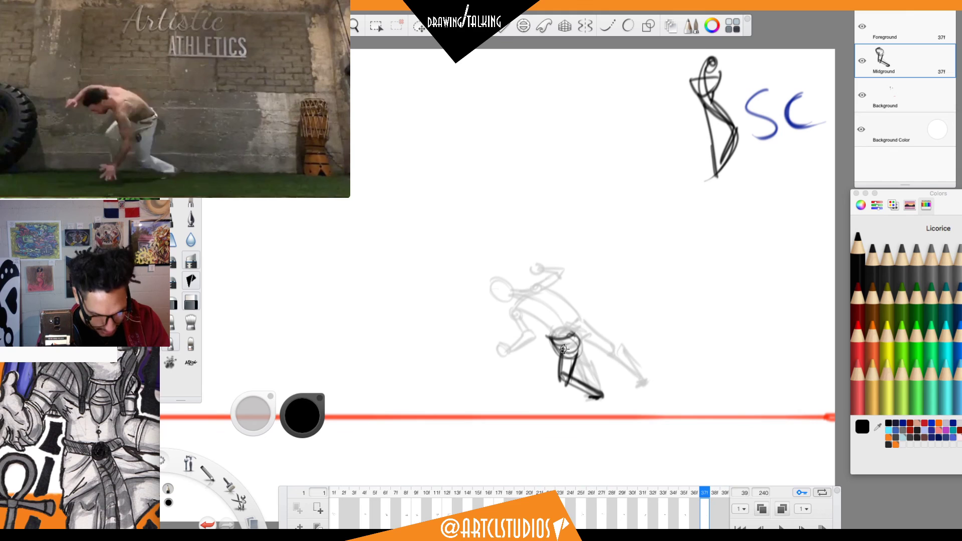
{"action": "mouse_move", "coordinate": [572, 366]}
{"action": "left_mouse_down"}
{"action": "mouse_move", "coordinate": [601, 395]}
{"action": "mouse_move", "coordinate": [577, 386]}
{"action": "mouse_move", "coordinate": [594, 393]}
{"action": "left_mouse_up"}
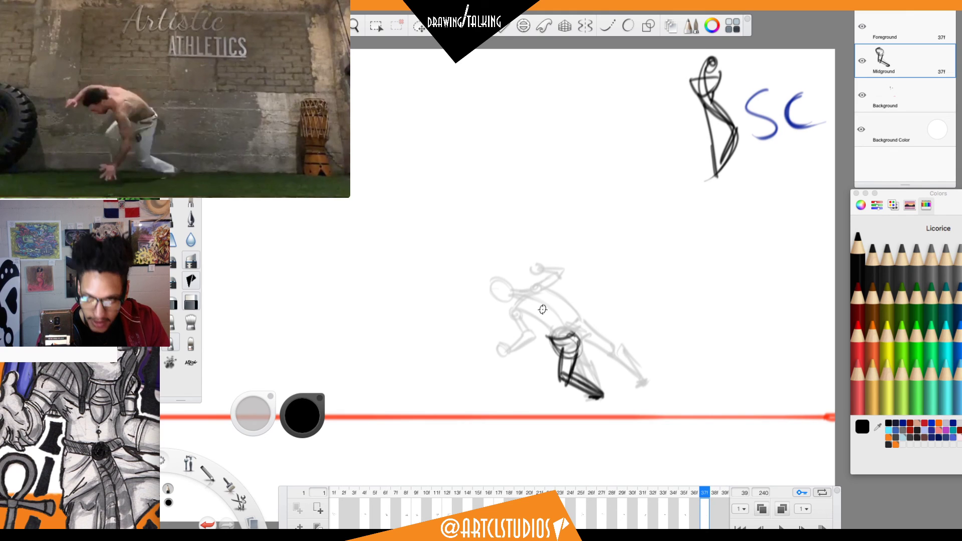
{"action": "mouse_move", "coordinate": [560, 350]}
{"action": "left_mouse_down"}
{"action": "mouse_move", "coordinate": [522, 363]}
{"action": "mouse_move", "coordinate": [546, 357]}
{"action": "left_mouse_up"}
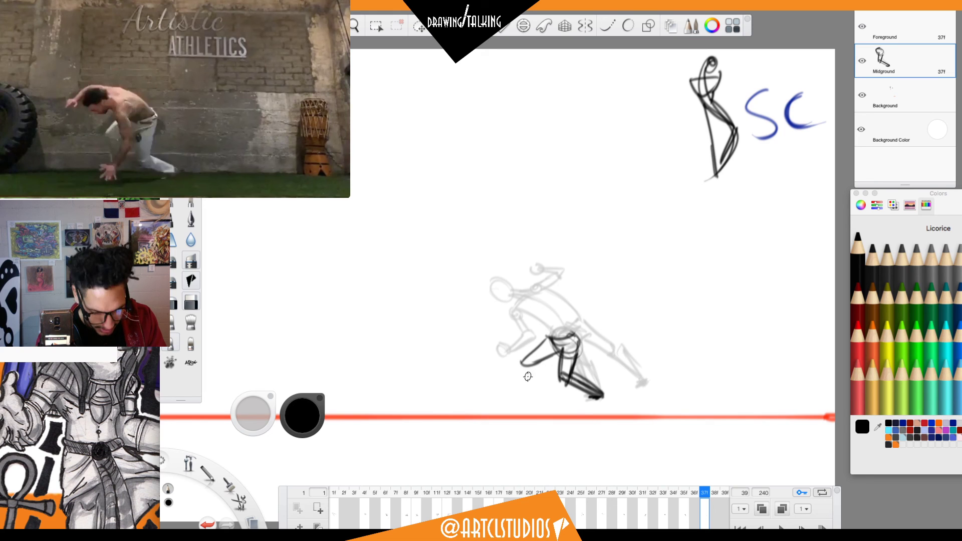
Sketch the arched back and the chest line down to a round near-shoulder joint on frame 37.
{"action": "mouse_move", "coordinate": [565, 327]}
{"action": "left_mouse_down"}
{"action": "mouse_move", "coordinate": [519, 306]}
{"action": "mouse_move", "coordinate": [568, 328]}
{"action": "mouse_move", "coordinate": [544, 312]}
{"action": "mouse_move", "coordinate": [571, 337]}
{"action": "left_mouse_up"}
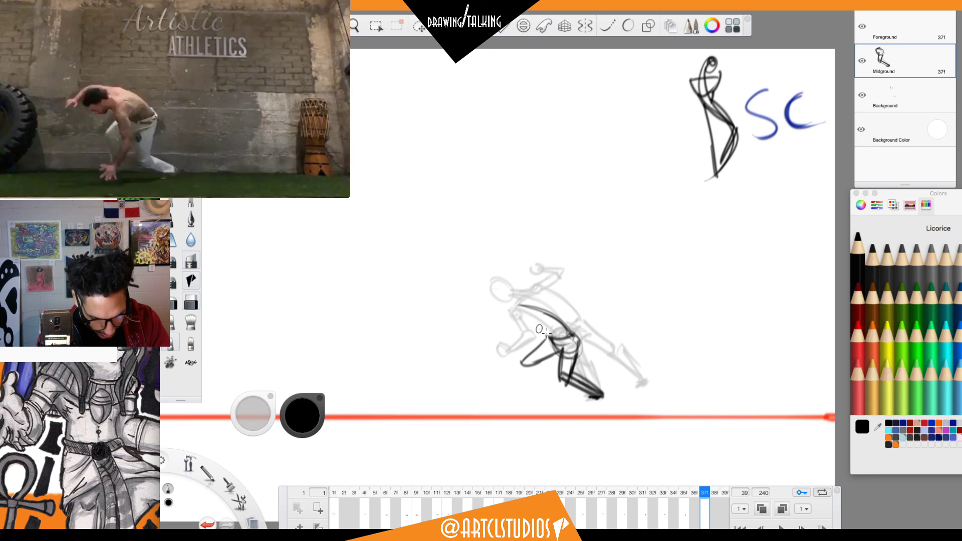
{"action": "left_click_drag", "start_coordinate": [525, 306], "coordinate": [570, 332]}
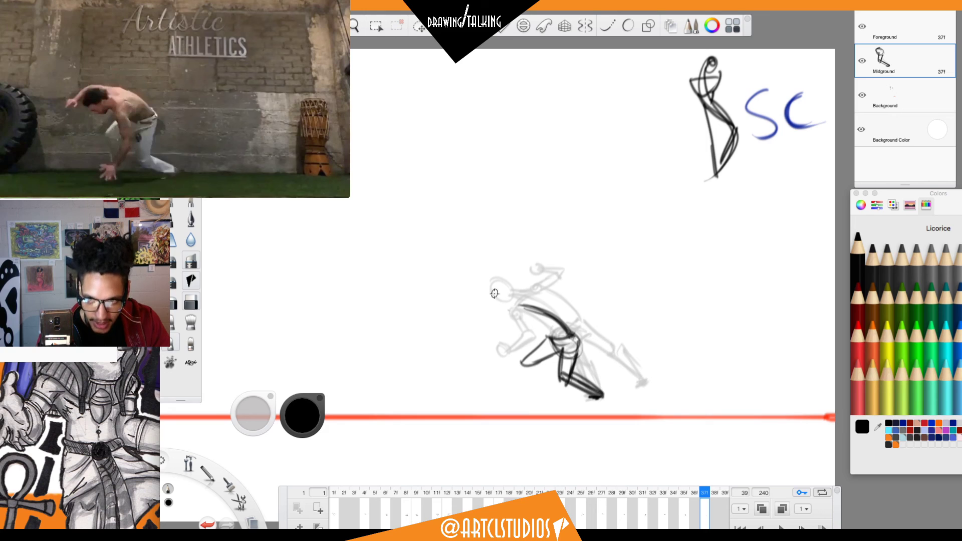
{"action": "left_click_drag", "start_coordinate": [509, 301], "coordinate": [526, 336]}
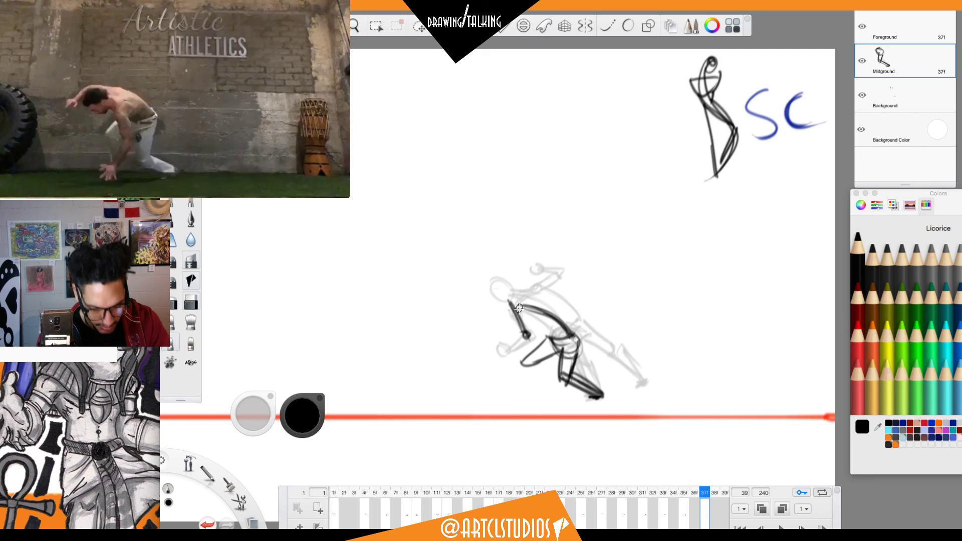
{"action": "mouse_move", "coordinate": [509, 302]}
{"action": "left_mouse_down"}
{"action": "mouse_move", "coordinate": [542, 312]}
{"action": "mouse_move", "coordinate": [529, 337]}
{"action": "left_mouse_up"}
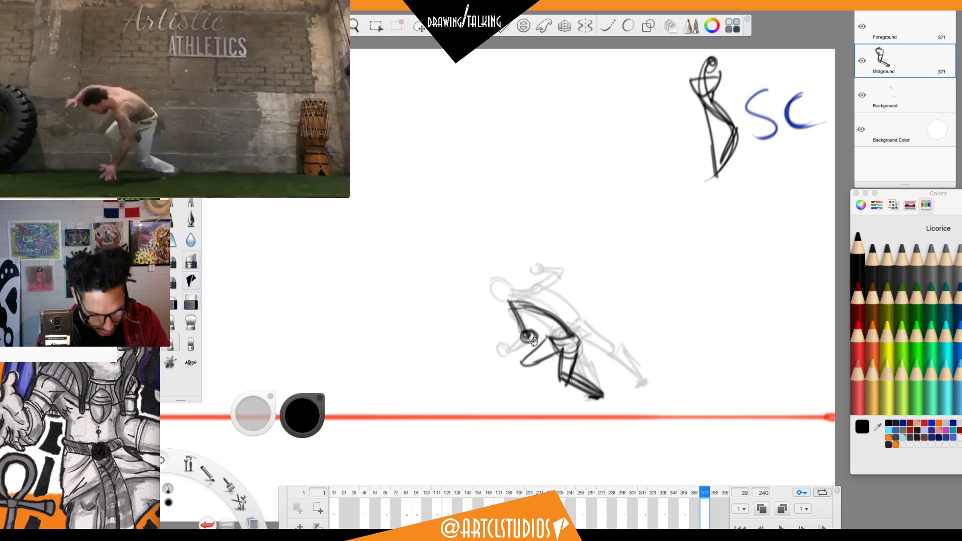
Sketch the near arm reaching down to the floor and erase the thigh lines that overlap it on frame 37.
{"action": "mouse_move", "coordinate": [532, 335]}
{"action": "left_mouse_down"}
{"action": "mouse_move", "coordinate": [560, 379]}
{"action": "mouse_move", "coordinate": [544, 363]}
{"action": "mouse_move", "coordinate": [523, 392]}
{"action": "left_mouse_up"}
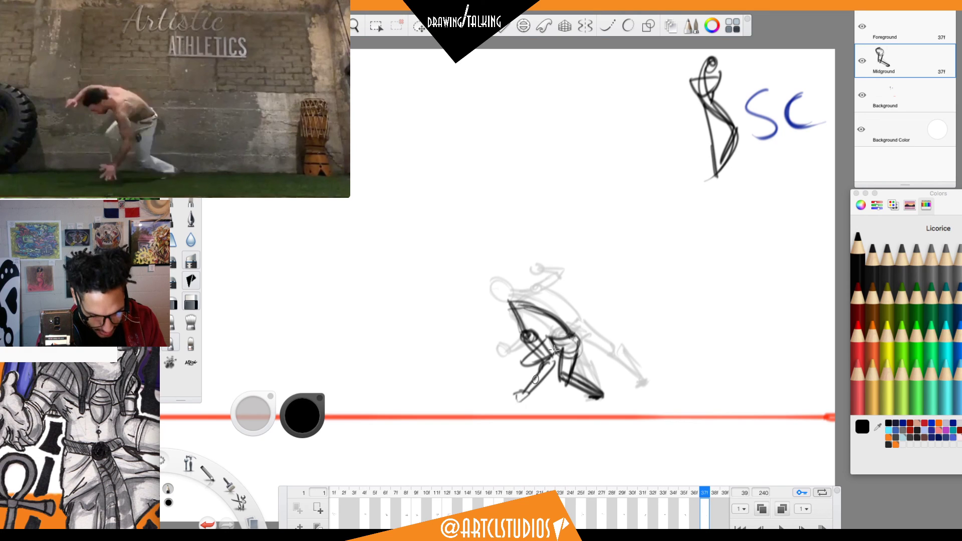
{"action": "mouse_move", "coordinate": [520, 365]}
{"action": "left_mouse_down"}
{"action": "mouse_move", "coordinate": [535, 381]}
{"action": "mouse_move", "coordinate": [540, 349]}
{"action": "mouse_move", "coordinate": [549, 360]}
{"action": "left_mouse_up"}
{"action": "key", "text": "e"}
{"action": "key", "text": "b"}
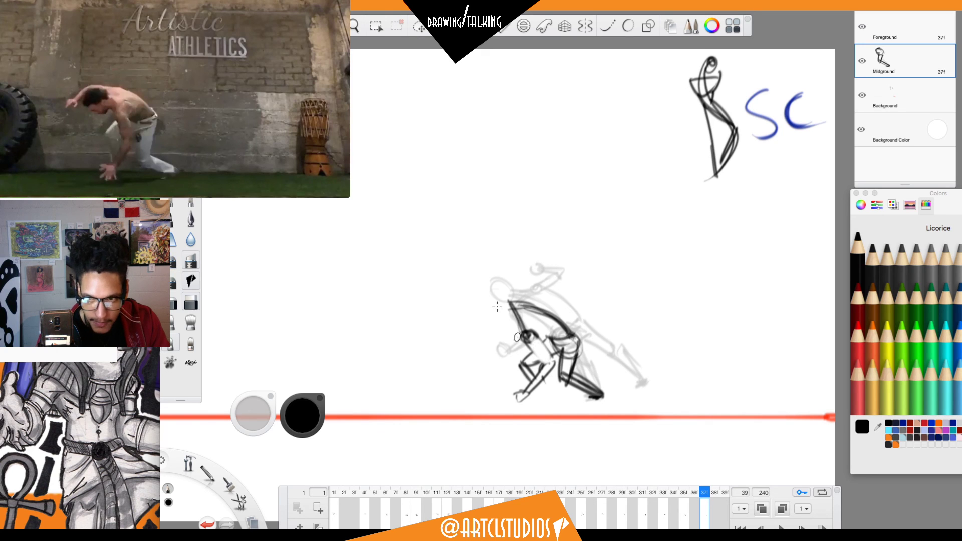
Sketch the lowered head, reinforce the back, and draw the far arm bent forward past the head on frame 37.
{"action": "mouse_move", "coordinate": [508, 314]}
{"action": "left_mouse_down"}
{"action": "mouse_move", "coordinate": [538, 322]}
{"action": "mouse_move", "coordinate": [565, 339]}
{"action": "mouse_move", "coordinate": [538, 315]}
{"action": "mouse_move", "coordinate": [548, 316]}
{"action": "mouse_move", "coordinate": [564, 354]}
{"action": "mouse_move", "coordinate": [595, 398]}
{"action": "left_mouse_up"}
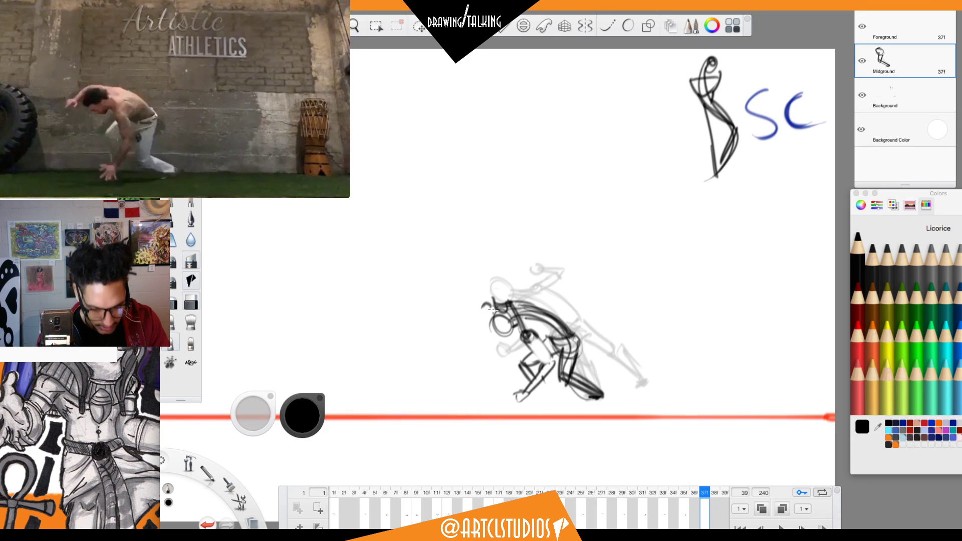
{"action": "mouse_move", "coordinate": [484, 305]}
{"action": "left_mouse_down"}
{"action": "mouse_move", "coordinate": [470, 330]}
{"action": "mouse_move", "coordinate": [505, 316]}
{"action": "mouse_move", "coordinate": [497, 321]}
{"action": "left_mouse_up"}
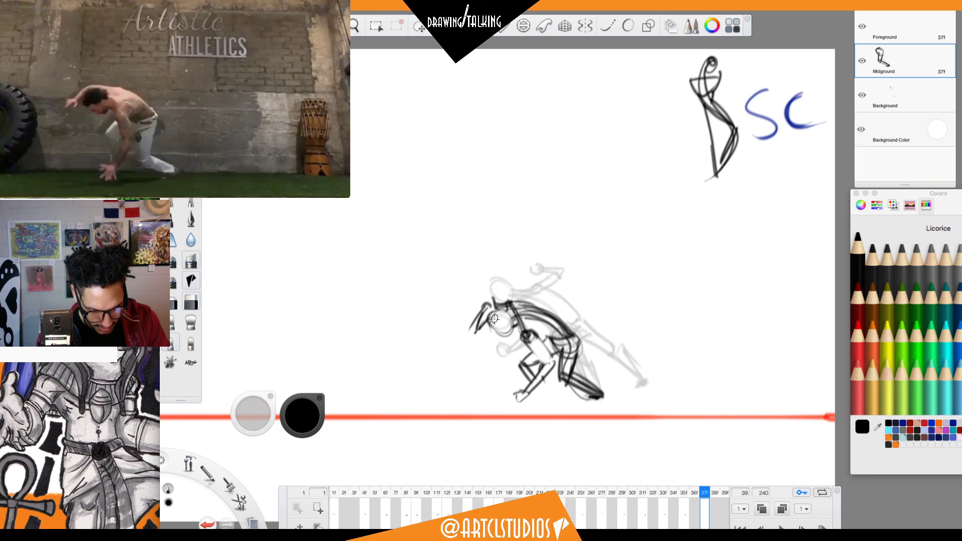
{"action": "mouse_move", "coordinate": [474, 337]}
{"action": "left_mouse_down"}
{"action": "mouse_move", "coordinate": [485, 316]}
{"action": "mouse_move", "coordinate": [543, 317]}
{"action": "mouse_move", "coordinate": [561, 376]}
{"action": "left_mouse_up"}
{"action": "key", "text": "s"}
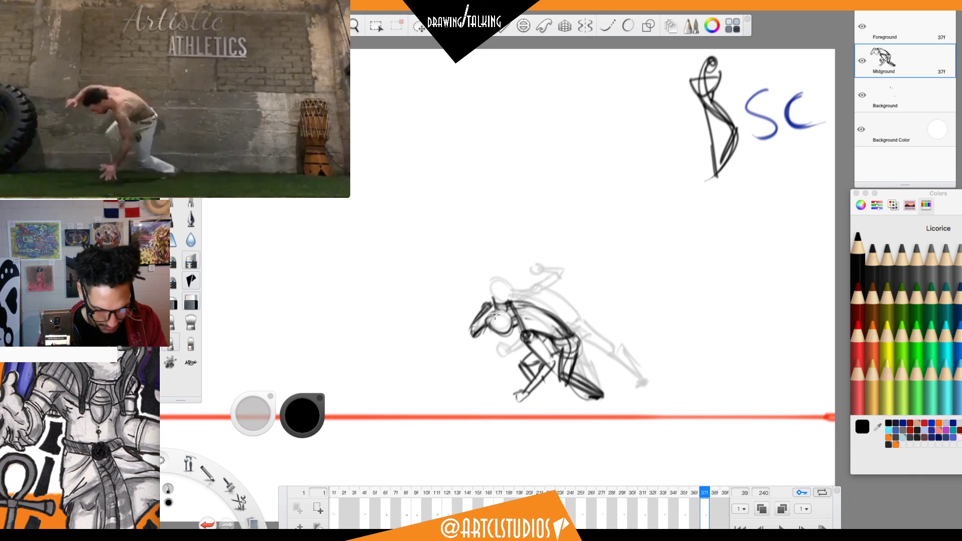
{"action": "mouse_move", "coordinate": [467, 326]}
{"action": "left_mouse_down"}
{"action": "mouse_move", "coordinate": [487, 301]}
{"action": "mouse_move", "coordinate": [489, 316]}
{"action": "left_mouse_up"}
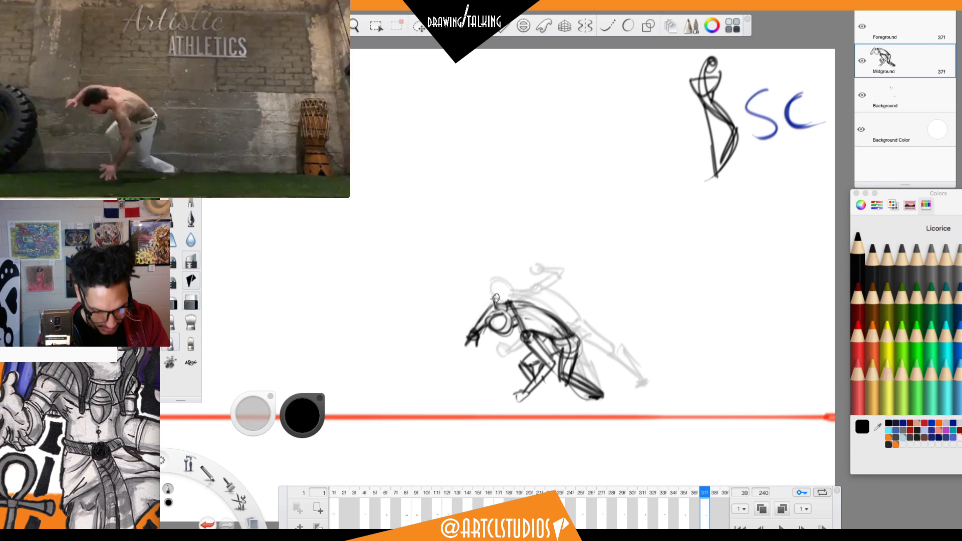
Compare frames 35 and 37, and on frame 26 try curved smear strokes that trace the swing of the raised leg.
{"action": "left_click_drag", "start_coordinate": [674, 501], "coordinate": [694, 500]}
{"action": "left_click", "coordinate": [687, 498]}
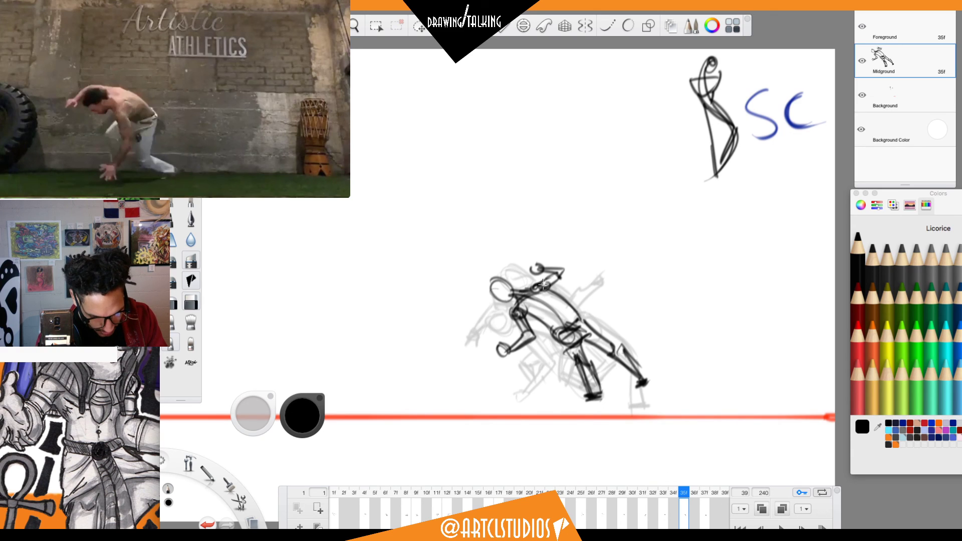
{"action": "mouse_move", "coordinate": [693, 496]}
{"action": "left_mouse_down"}
{"action": "mouse_move", "coordinate": [712, 497]}
{"action": "mouse_move", "coordinate": [587, 499]}
{"action": "mouse_move", "coordinate": [661, 516]}
{"action": "mouse_move", "coordinate": [676, 513]}
{"action": "mouse_move", "coordinate": [391, 512]}
{"action": "mouse_move", "coordinate": [593, 508]}
{"action": "left_mouse_up"}
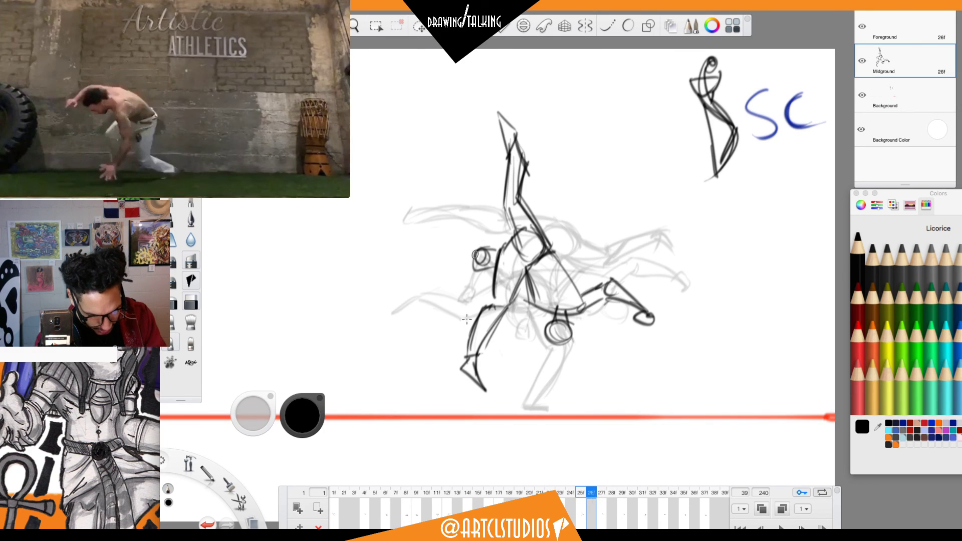
{"action": "left_click_drag", "start_coordinate": [505, 142], "coordinate": [461, 331]}
{"action": "left_click_drag", "start_coordinate": [496, 142], "coordinate": [460, 332]}
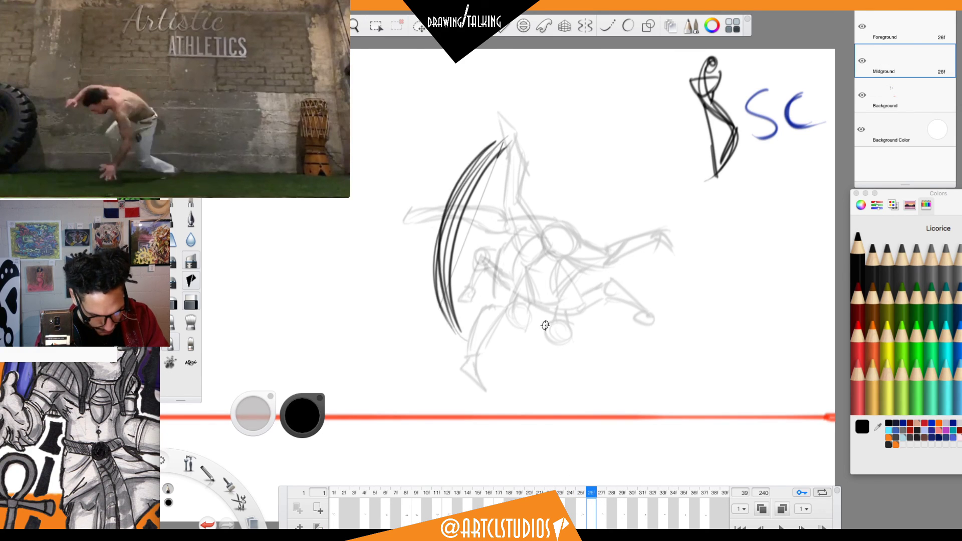
Try curved smear strokes around the figure's raised leg on frame 28 and play the animation to judge them.
{"action": "mouse_move", "coordinate": [593, 495]}
{"action": "left_mouse_down"}
{"action": "mouse_move", "coordinate": [569, 494]}
{"action": "mouse_move", "coordinate": [619, 499]}
{"action": "mouse_move", "coordinate": [611, 496]}
{"action": "left_mouse_up"}
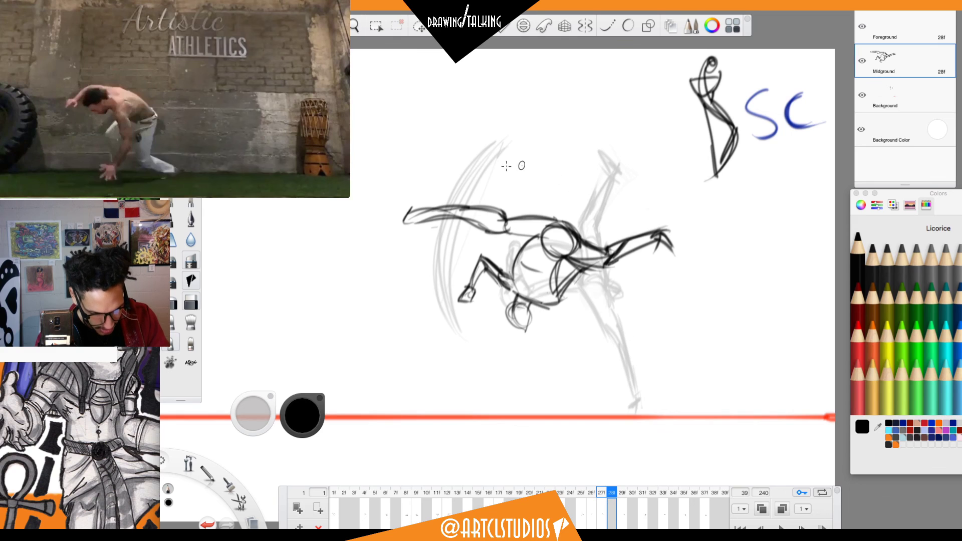
{"action": "left_click_drag", "start_coordinate": [461, 171], "coordinate": [628, 217]}
{"action": "key", "text": "ctrl+z"}
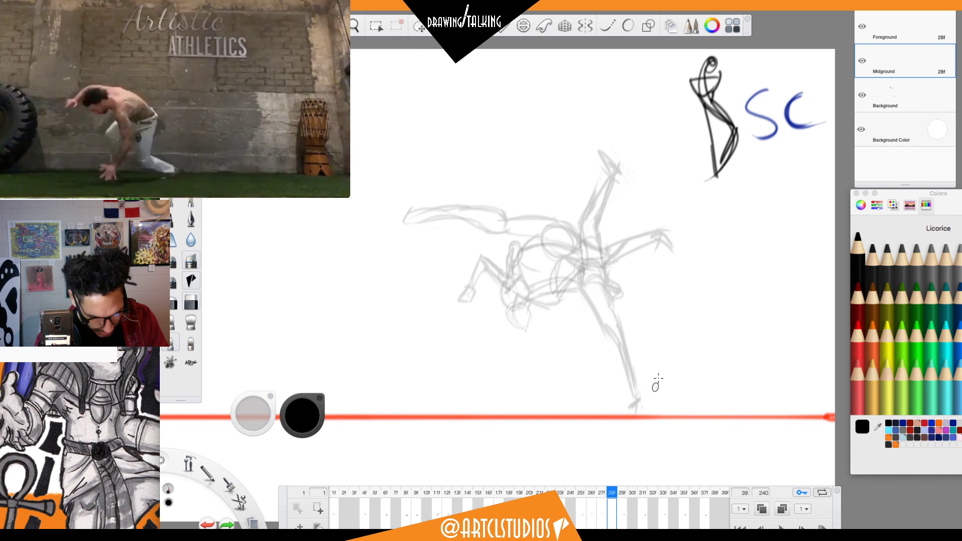
{"action": "mouse_move", "coordinate": [579, 183]}
{"action": "left_mouse_down"}
{"action": "mouse_move", "coordinate": [676, 321]}
{"action": "mouse_move", "coordinate": [677, 351]}
{"action": "left_mouse_up"}
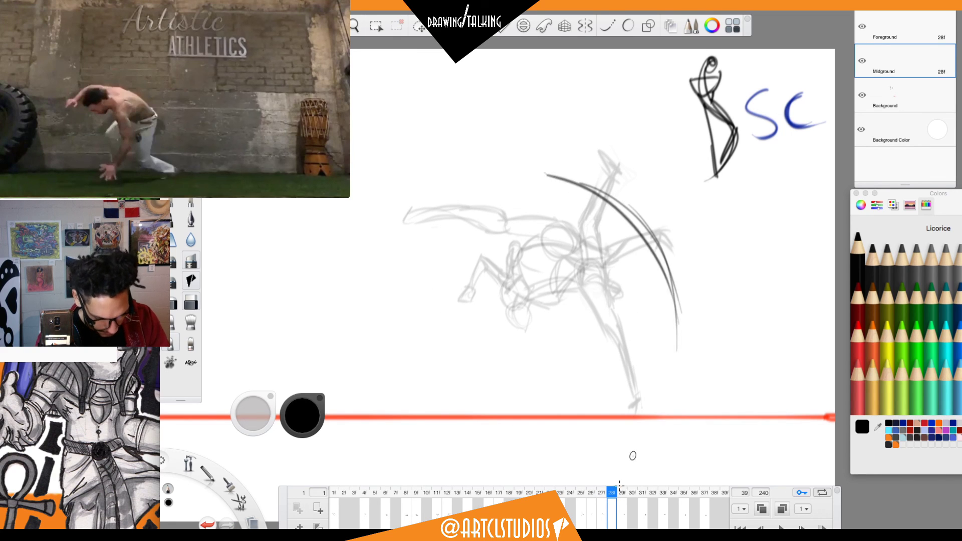
{"action": "left_click_drag", "start_coordinate": [613, 497], "coordinate": [539, 496]}
{"action": "key", "text": "space"}
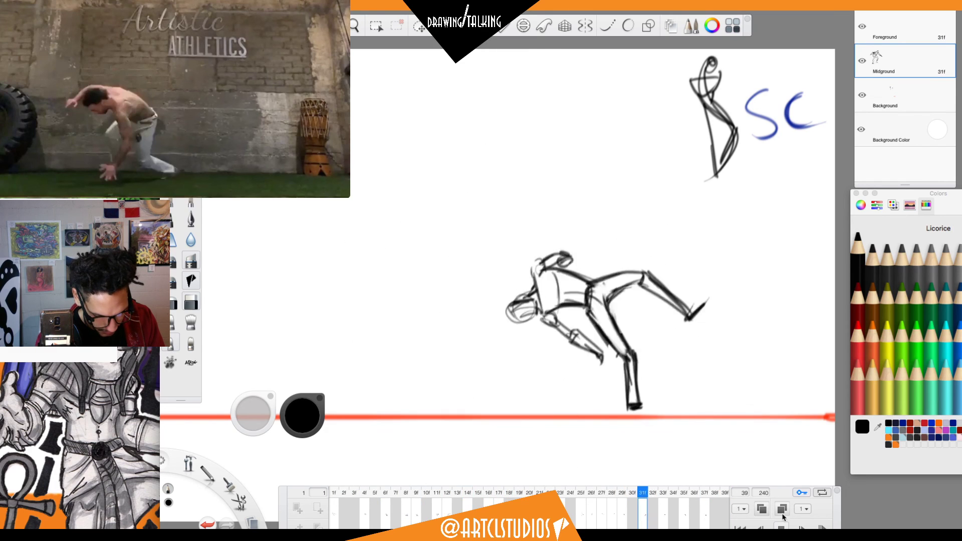
{"action": "key", "text": "space"}
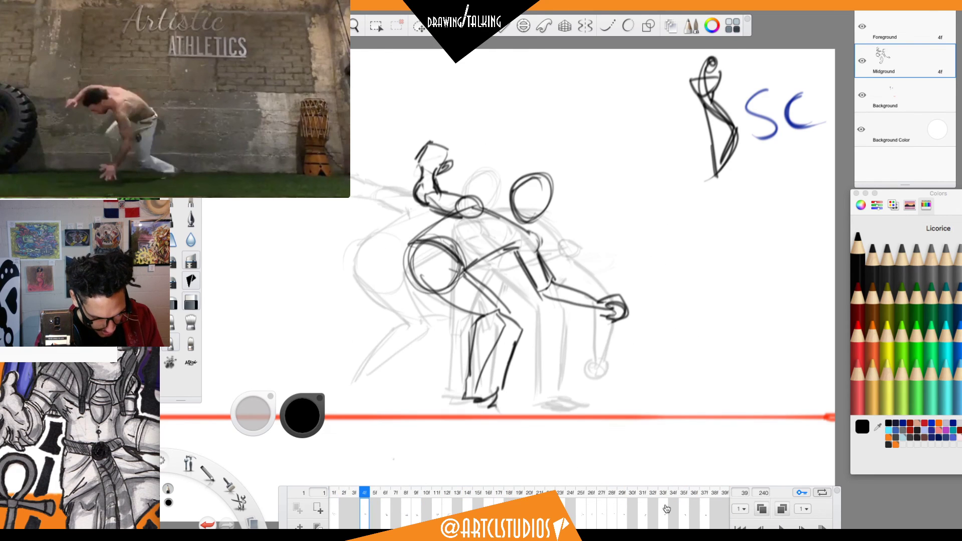
Delete the smear-stroke drawings from frames 26 and 28.
{"action": "left_click", "coordinate": [602, 507]}
{"action": "left_click", "coordinate": [594, 506]}
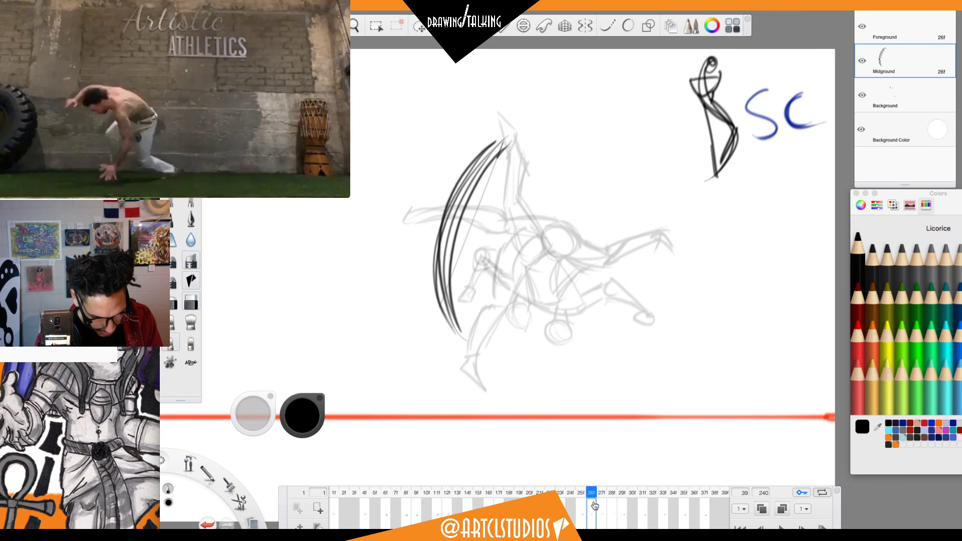
{"action": "key", "text": "Delete"}
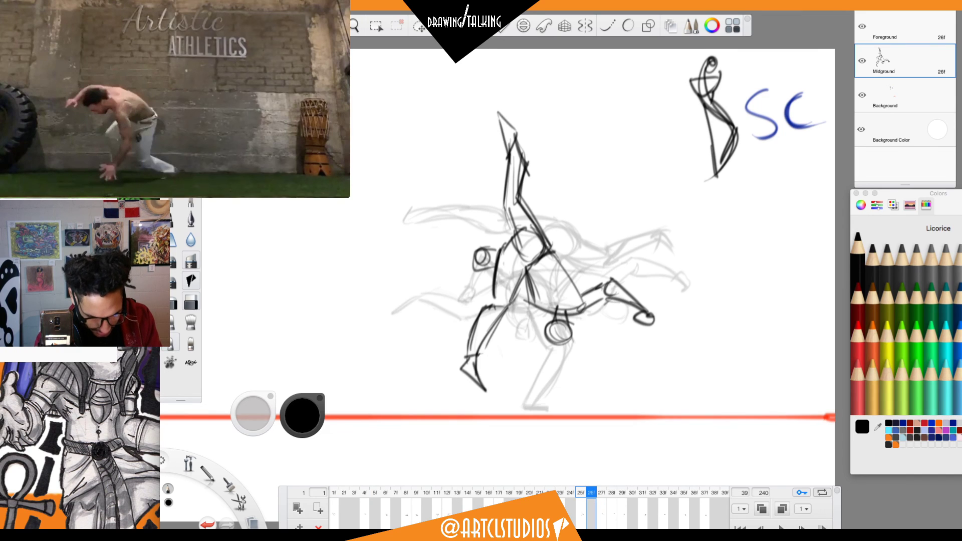
{"action": "left_click", "coordinate": [613, 495]}
{"action": "left_click", "coordinate": [319, 526]}
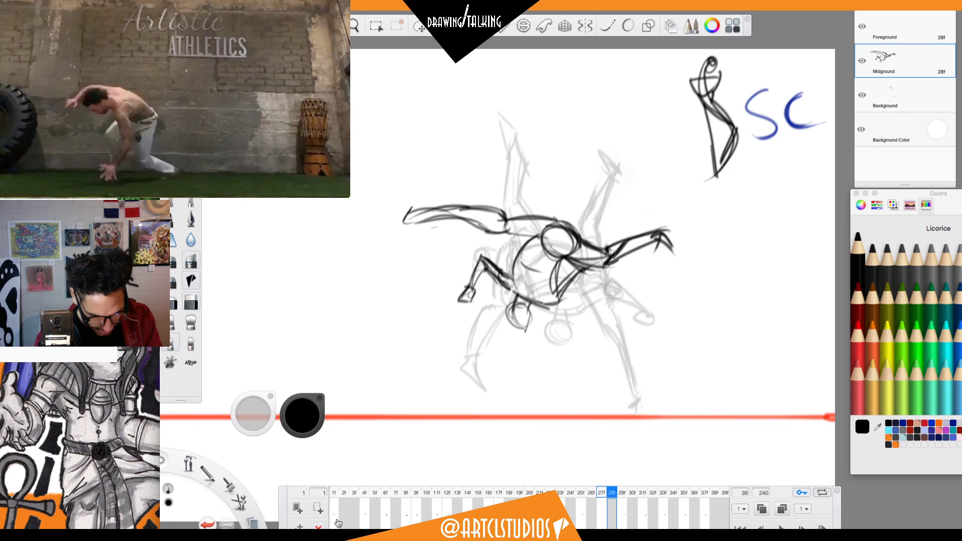
Check the poses on frames 30 and 31, and go to frame 39.
{"action": "left_click", "coordinate": [632, 495]}
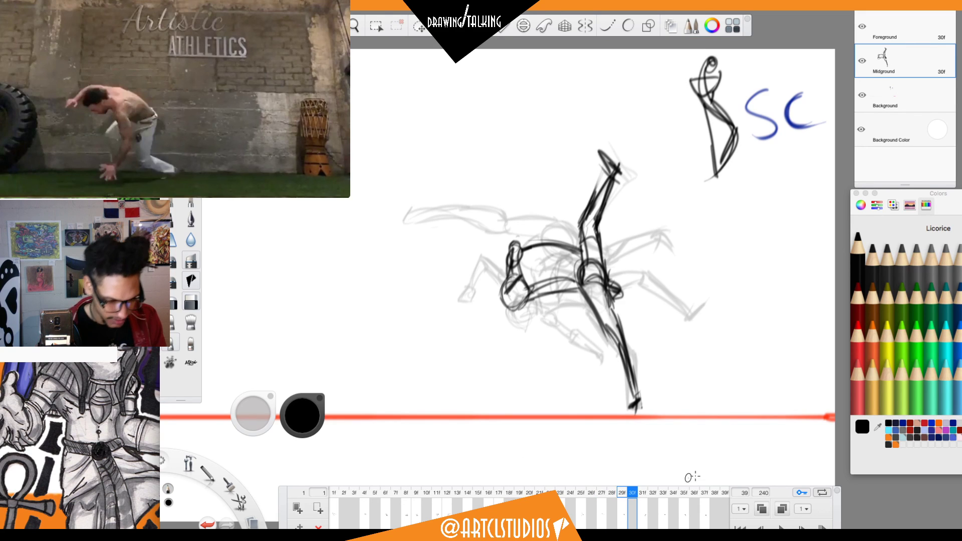
{"action": "left_click", "coordinate": [643, 495]}
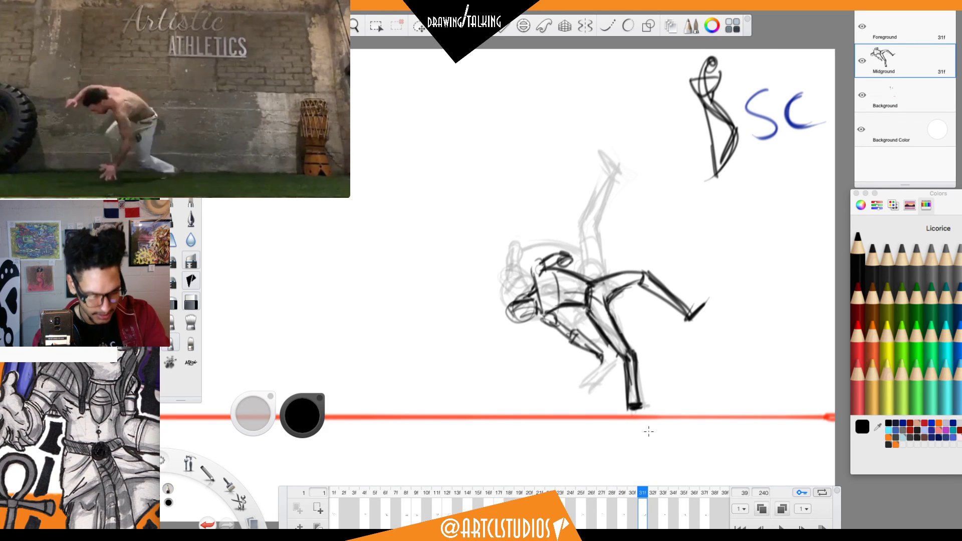
{"action": "left_click", "coordinate": [634, 493]}
{"action": "left_click_drag", "start_coordinate": [633, 493], "coordinate": [740, 506]}
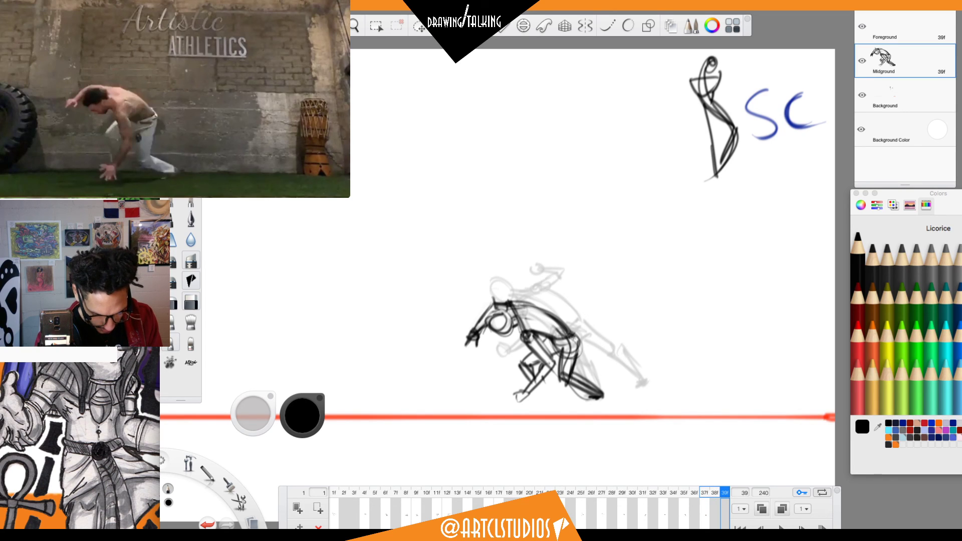
Step the reference video to the crouch with one hand planted, and move its playback controls clear of the figure.
{"action": "scroll", "coordinate": [652, 506], "scroll_direction": "right", "scroll_amount": 4}
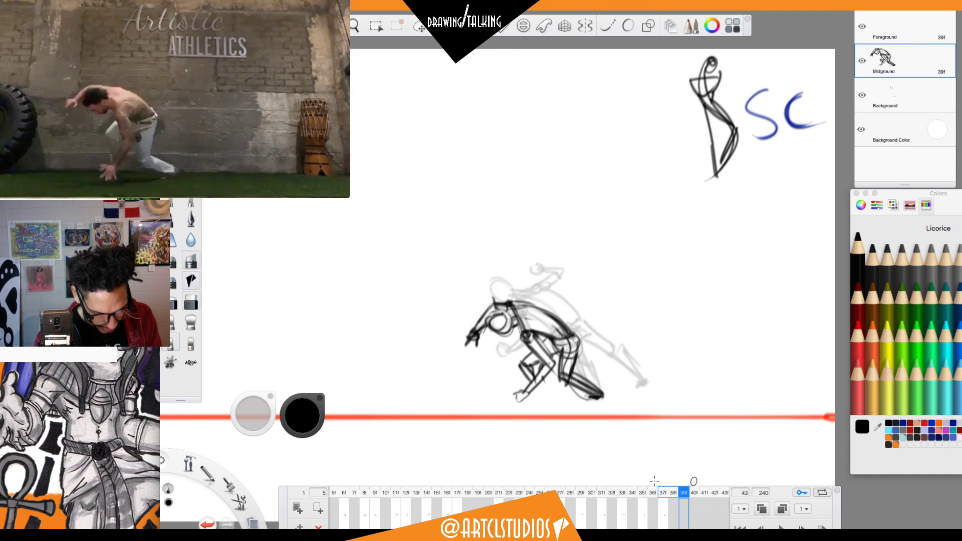
{"action": "scroll", "coordinate": [575, 499], "scroll_direction": "right", "scroll_amount": 2}
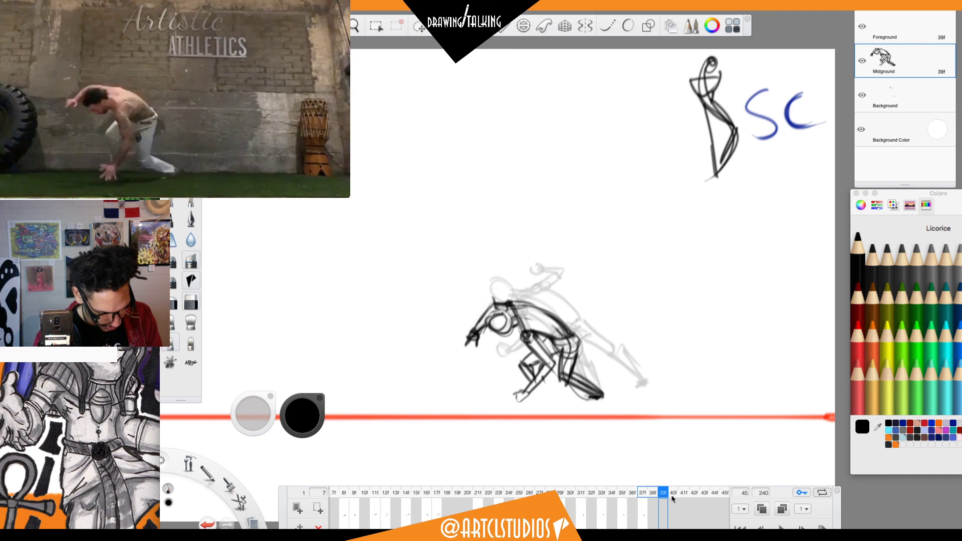
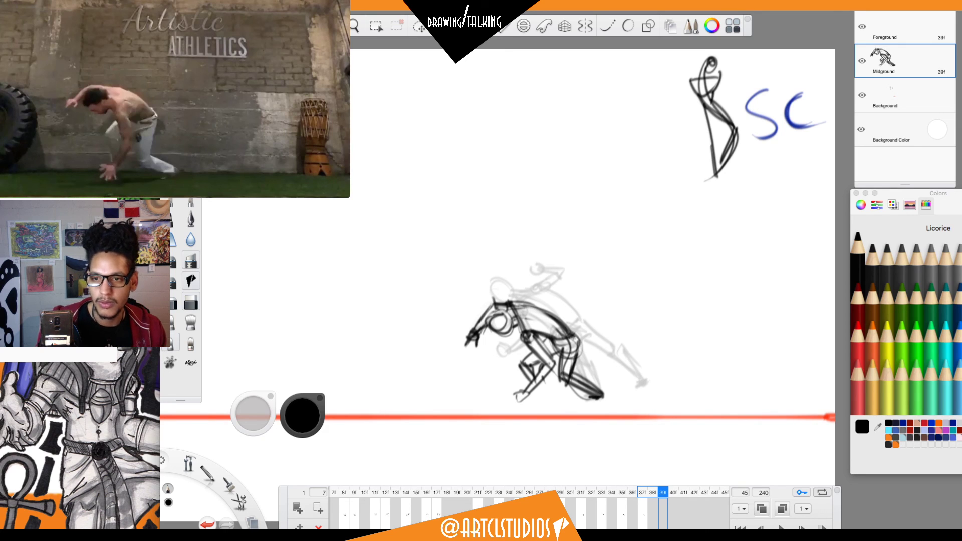
{"action": "mouse_move", "coordinate": [160, 148]}
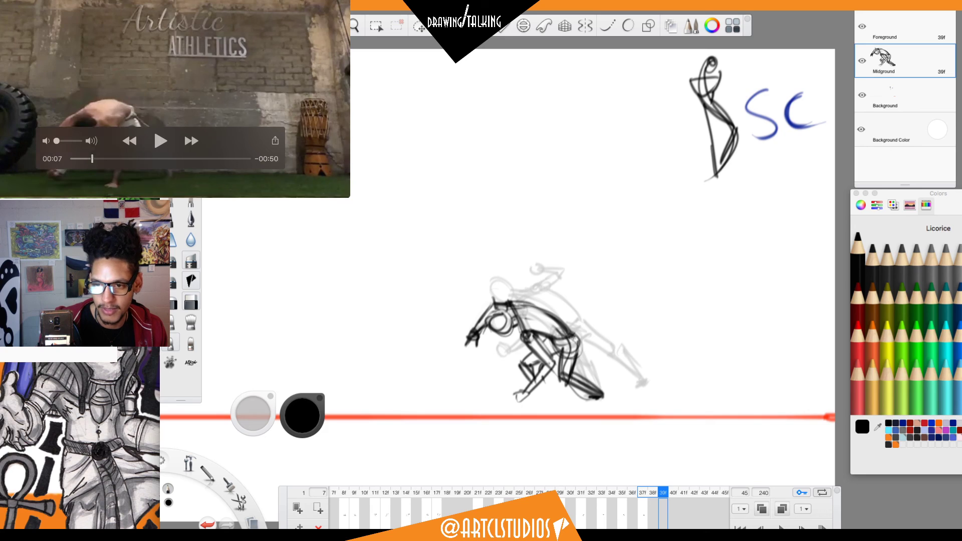
{"action": "key", "text": "Tab"}
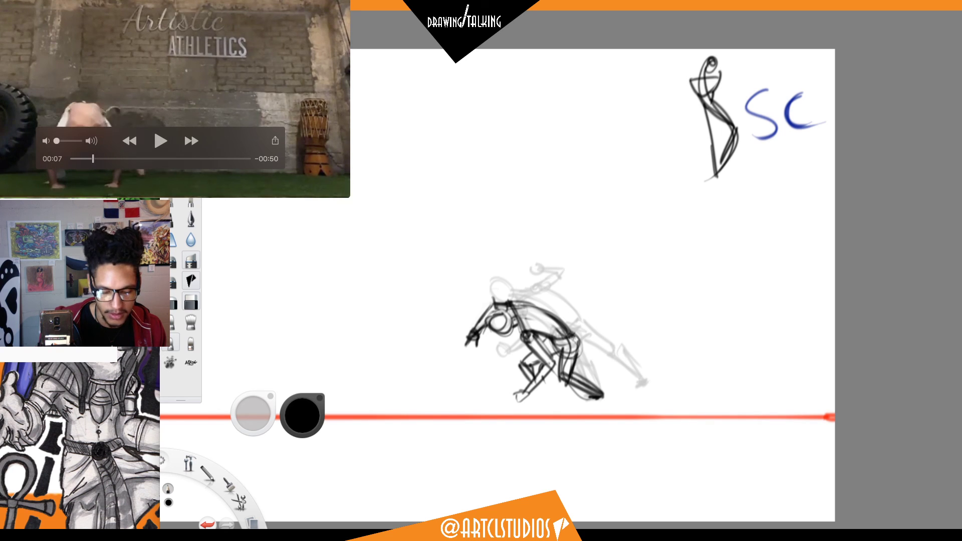
{"action": "key", "text": "Left"}
{"action": "key", "text": "Left"}
{"action": "key", "text": "Left"}
{"action": "key", "text": "Left"}
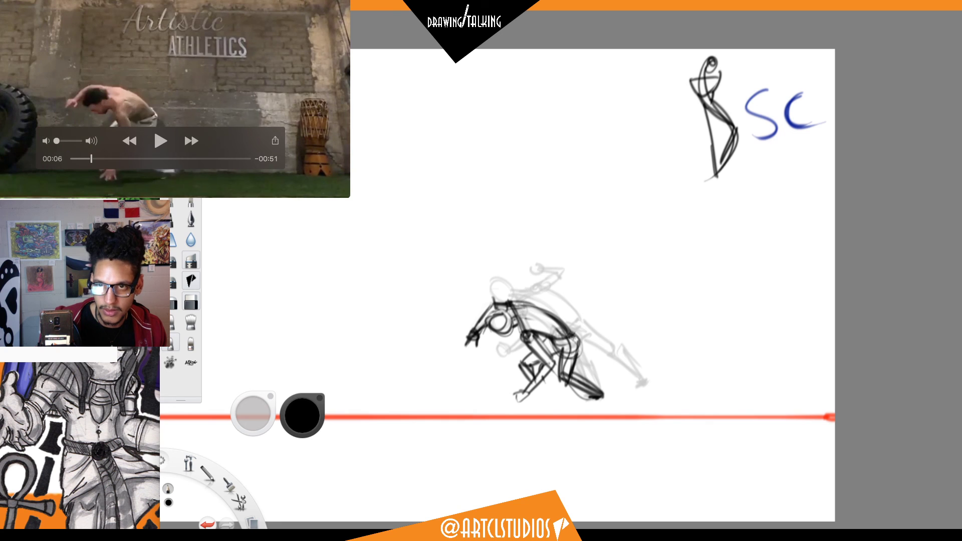
{"action": "left_click_drag", "start_coordinate": [226, 143], "coordinate": [229, 18]}
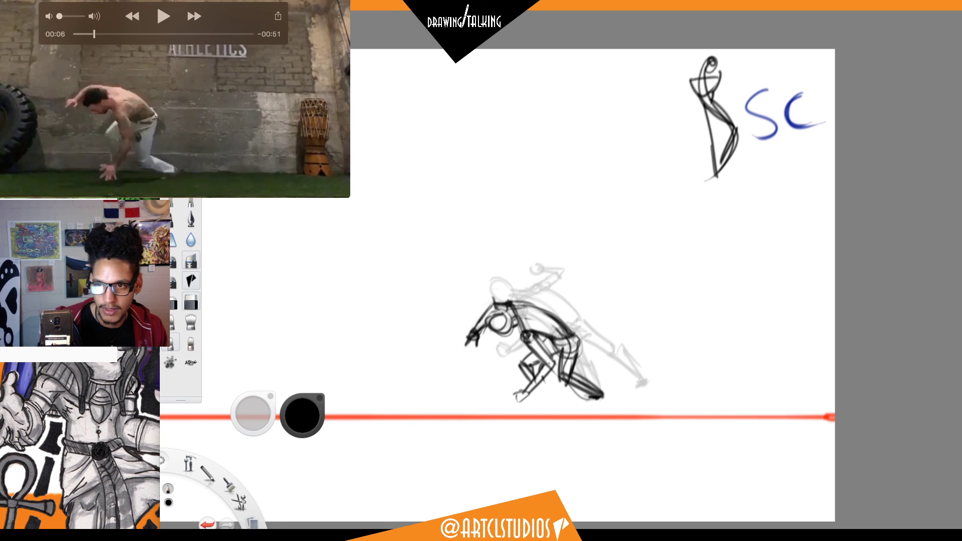
{"action": "key", "text": "Left"}
{"action": "key", "text": "Left"}
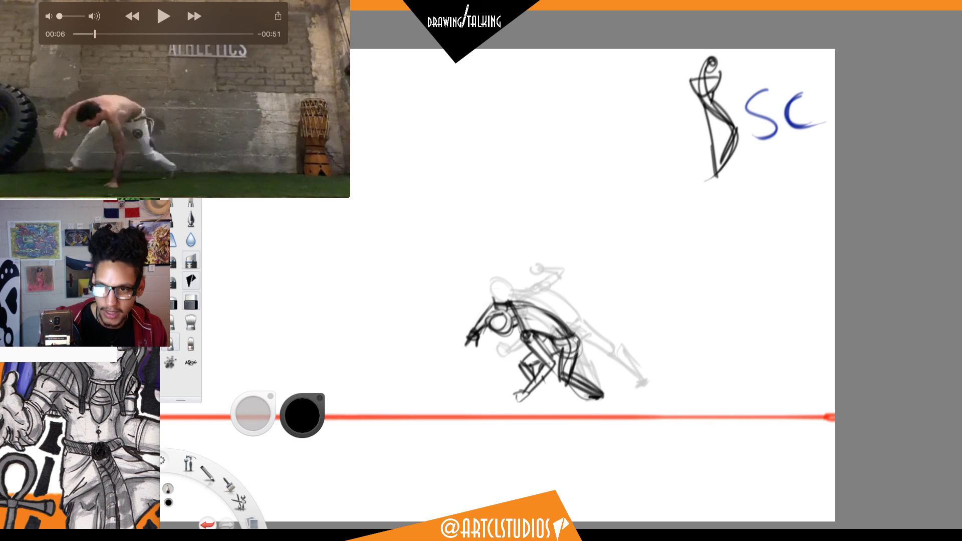
{"action": "key", "text": "Tab"}
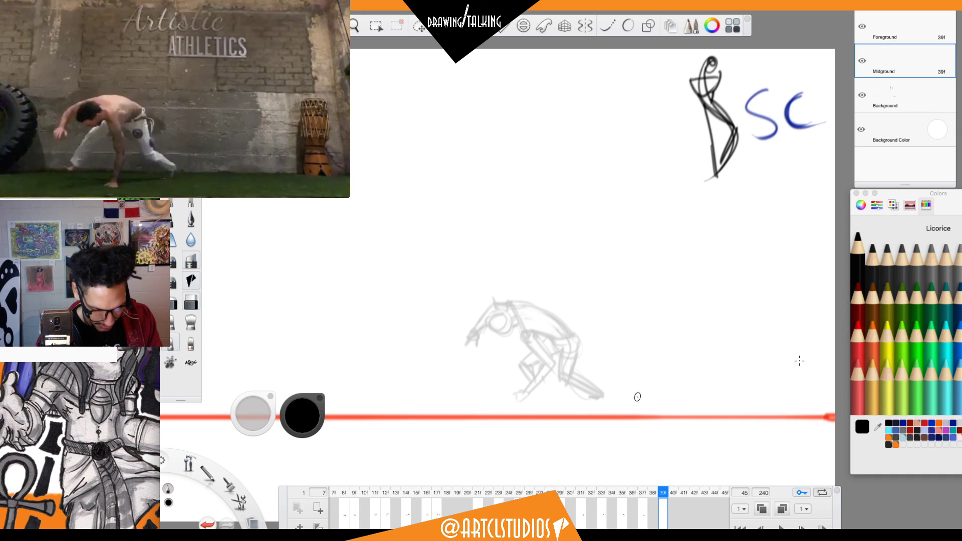
On frame 39, sketch the planted hand, hips and rear leg, then the head and the supporting arm.
{"action": "mouse_move", "coordinate": [539, 408]}
{"action": "left_mouse_down"}
{"action": "mouse_move", "coordinate": [549, 408]}
{"action": "mouse_move", "coordinate": [533, 407]}
{"action": "left_mouse_up"}
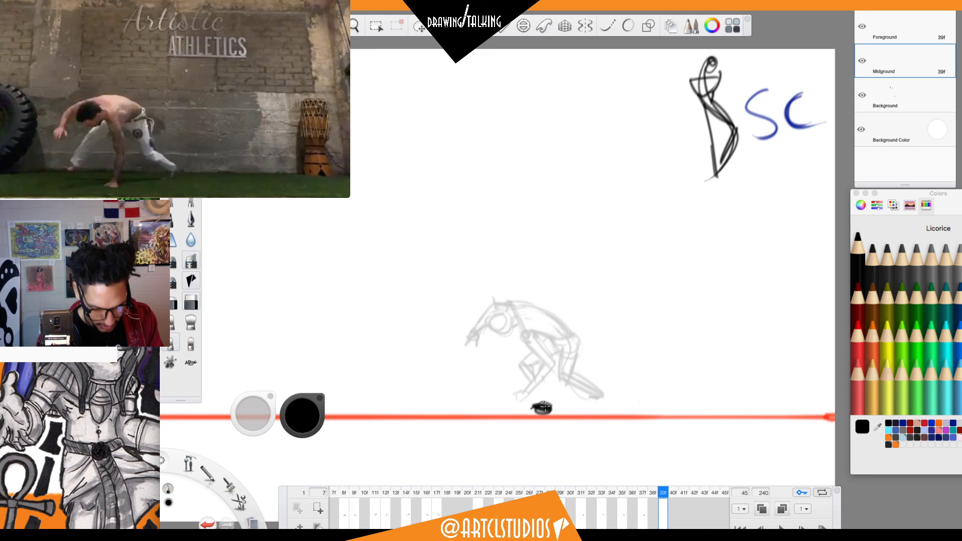
{"action": "mouse_move", "coordinate": [562, 359]}
{"action": "left_mouse_down"}
{"action": "mouse_move", "coordinate": [598, 386]}
{"action": "mouse_move", "coordinate": [572, 374]}
{"action": "mouse_move", "coordinate": [584, 373]}
{"action": "mouse_move", "coordinate": [599, 386]}
{"action": "mouse_move", "coordinate": [569, 374]}
{"action": "mouse_move", "coordinate": [544, 329]}
{"action": "mouse_move", "coordinate": [566, 329]}
{"action": "mouse_move", "coordinate": [568, 344]}
{"action": "mouse_move", "coordinate": [560, 324]}
{"action": "mouse_move", "coordinate": [575, 376]}
{"action": "mouse_move", "coordinate": [553, 361]}
{"action": "mouse_move", "coordinate": [580, 382]}
{"action": "left_mouse_up"}
{"action": "key", "text": "e"}
{"action": "key", "text": "e"}
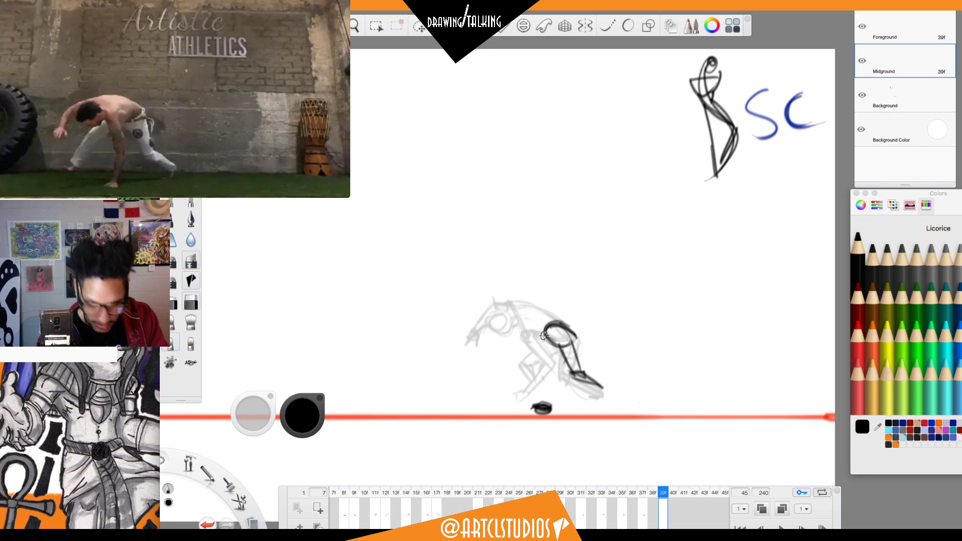
{"action": "mouse_move", "coordinate": [559, 323]}
{"action": "left_mouse_down"}
{"action": "mouse_move", "coordinate": [547, 353]}
{"action": "mouse_move", "coordinate": [551, 337]}
{"action": "mouse_move", "coordinate": [522, 326]}
{"action": "mouse_move", "coordinate": [543, 360]}
{"action": "mouse_move", "coordinate": [509, 352]}
{"action": "mouse_move", "coordinate": [504, 338]}
{"action": "mouse_move", "coordinate": [542, 359]}
{"action": "mouse_move", "coordinate": [536, 335]}
{"action": "mouse_move", "coordinate": [553, 375]}
{"action": "left_mouse_up"}
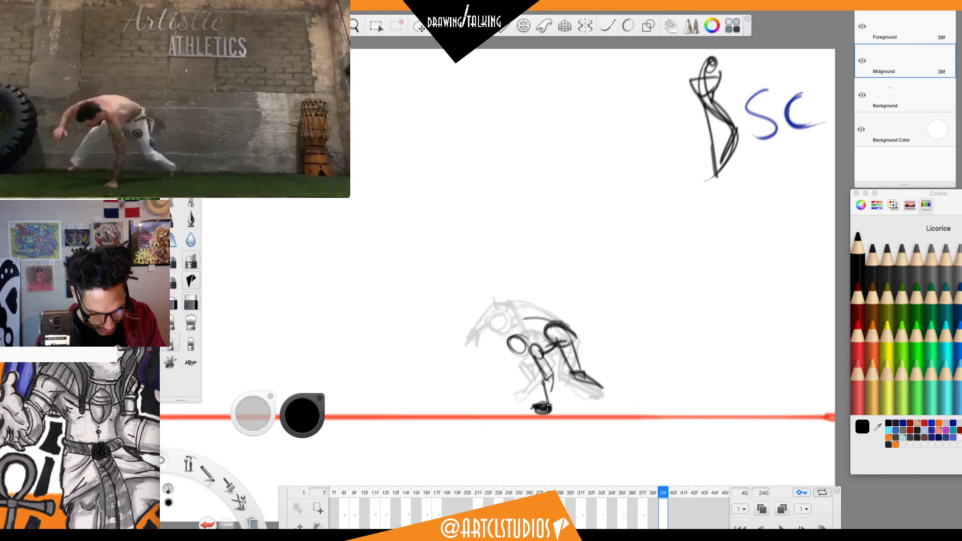
{"action": "left_click_drag", "start_coordinate": [547, 410], "coordinate": [552, 381]}
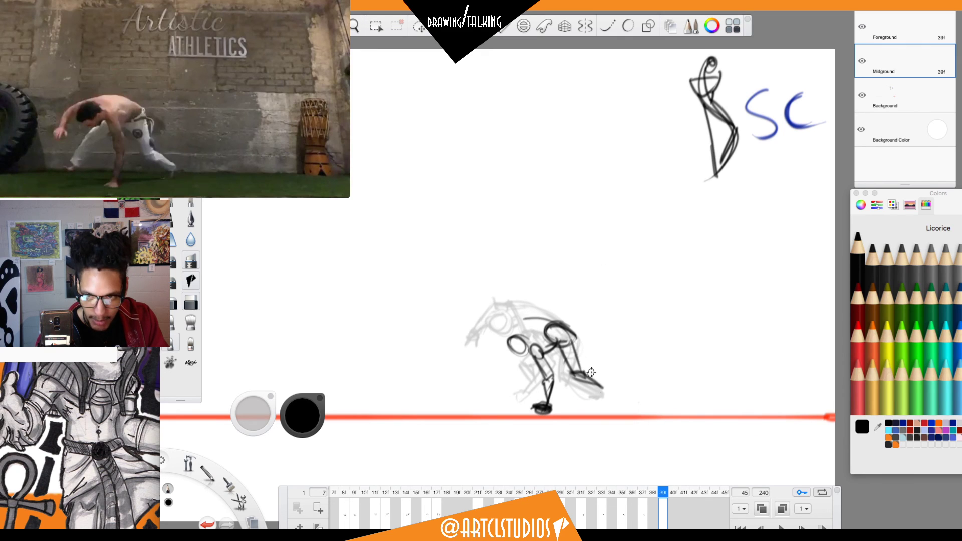
Rework the arched back, rear foot and shoulder on frame 39, and sketch the free arm with its fist hanging forward.
{"action": "key", "text": "e"}
{"action": "mouse_move", "coordinate": [529, 319]}
{"action": "left_mouse_down"}
{"action": "mouse_move", "coordinate": [556, 321]}
{"action": "mouse_move", "coordinate": [523, 321]}
{"action": "mouse_move", "coordinate": [551, 332]}
{"action": "mouse_move", "coordinate": [531, 298]}
{"action": "mouse_move", "coordinate": [520, 336]}
{"action": "mouse_move", "coordinate": [561, 329]}
{"action": "mouse_move", "coordinate": [517, 334]}
{"action": "mouse_move", "coordinate": [550, 321]}
{"action": "mouse_move", "coordinate": [570, 335]}
{"action": "mouse_move", "coordinate": [582, 372]}
{"action": "left_mouse_up"}
{"action": "key", "text": "b"}
{"action": "mouse_move", "coordinate": [511, 341]}
{"action": "left_mouse_down"}
{"action": "mouse_move", "coordinate": [521, 356]}
{"action": "mouse_move", "coordinate": [526, 345]}
{"action": "left_mouse_up"}
{"action": "mouse_move", "coordinate": [504, 340]}
{"action": "left_mouse_down"}
{"action": "mouse_move", "coordinate": [524, 321]}
{"action": "mouse_move", "coordinate": [510, 338]}
{"action": "mouse_move", "coordinate": [488, 323]}
{"action": "mouse_move", "coordinate": [501, 342]}
{"action": "left_mouse_up"}
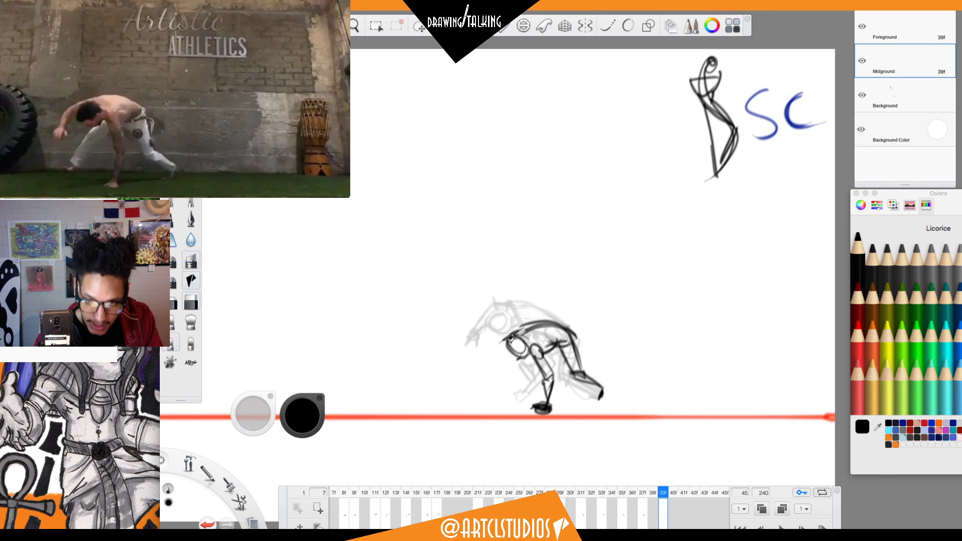
{"action": "key", "text": "e"}
{"action": "mouse_move", "coordinate": [520, 346]}
{"action": "left_mouse_down"}
{"action": "mouse_move", "coordinate": [520, 361]}
{"action": "mouse_move", "coordinate": [524, 333]}
{"action": "mouse_move", "coordinate": [526, 353]}
{"action": "mouse_move", "coordinate": [506, 346]}
{"action": "left_mouse_up"}
{"action": "key", "text": "e"}
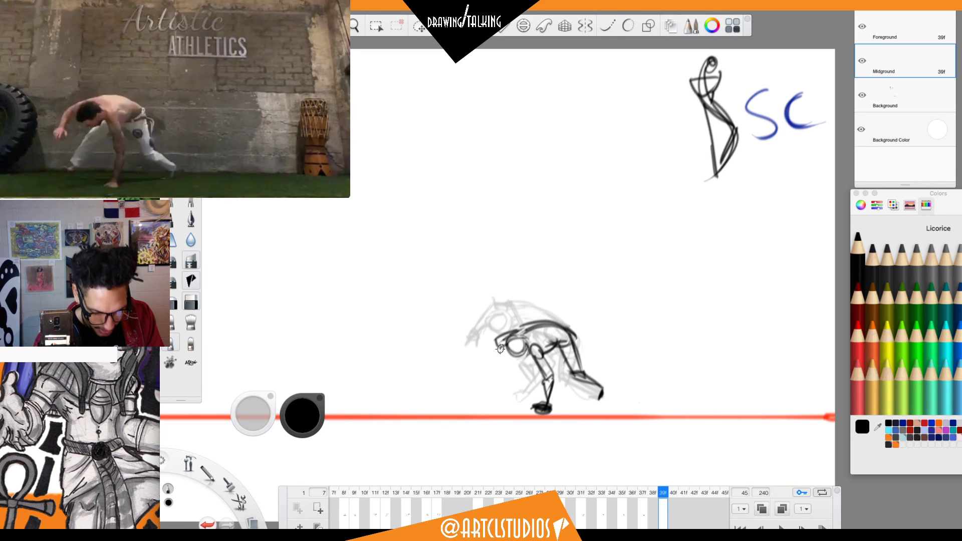
{"action": "mouse_move", "coordinate": [496, 340]}
{"action": "left_mouse_down"}
{"action": "mouse_move", "coordinate": [481, 382]}
{"action": "mouse_move", "coordinate": [483, 362]}
{"action": "mouse_move", "coordinate": [493, 380]}
{"action": "left_mouse_up"}
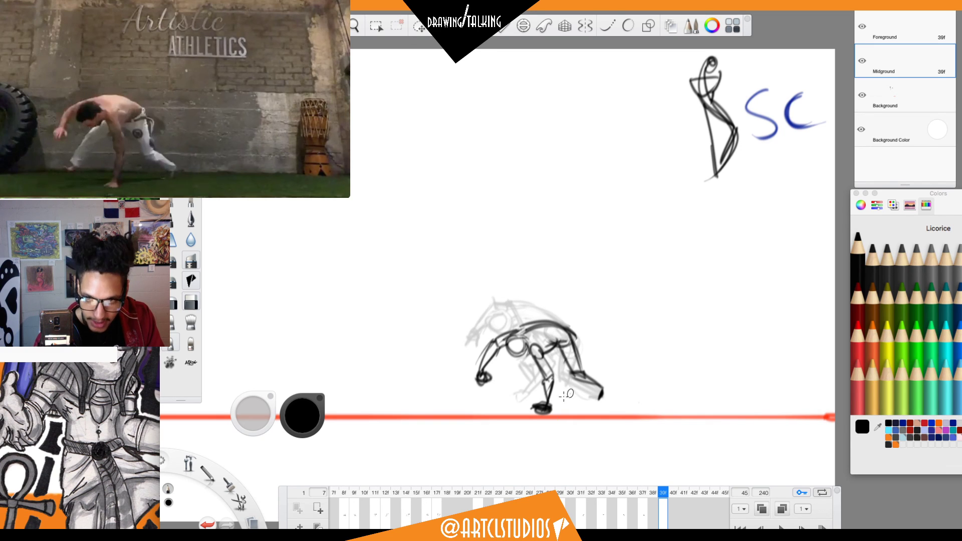
Redraw the planted hand flatter on frame 39, and add the other leg with its foot behind the supporting arm.
{"action": "key", "text": "e"}
{"action": "left_click_drag", "start_coordinate": [549, 404], "coordinate": [535, 407]}
{"action": "key", "text": "b"}
{"action": "left_click_drag", "start_coordinate": [549, 394], "coordinate": [551, 412]}
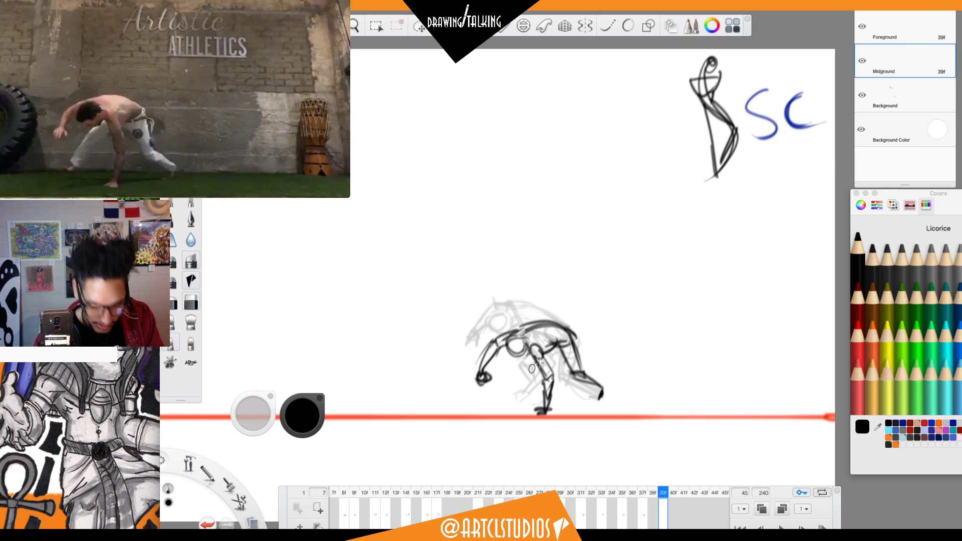
{"action": "left_click_drag", "start_coordinate": [521, 369], "coordinate": [508, 395]}
{"action": "mouse_move", "coordinate": [512, 364]}
{"action": "left_mouse_down"}
{"action": "mouse_move", "coordinate": [502, 392]}
{"action": "mouse_move", "coordinate": [524, 368]}
{"action": "mouse_move", "coordinate": [507, 393]}
{"action": "mouse_move", "coordinate": [512, 367]}
{"action": "mouse_move", "coordinate": [501, 396]}
{"action": "mouse_move", "coordinate": [529, 346]}
{"action": "mouse_move", "coordinate": [543, 368]}
{"action": "mouse_move", "coordinate": [519, 342]}
{"action": "mouse_move", "coordinate": [499, 400]}
{"action": "left_mouse_up"}
{"action": "key", "text": "e"}
{"action": "key", "text": "b"}
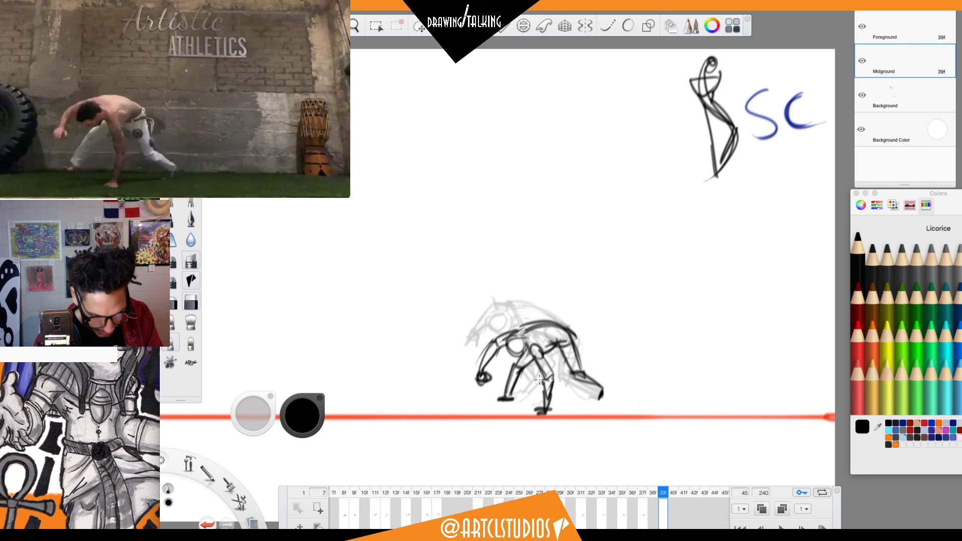
Compare frame 39 with the preceding pose, shift its figure slightly upward, and advance to frame 42.
{"action": "left_click_drag", "start_coordinate": [642, 494], "coordinate": [667, 498]}
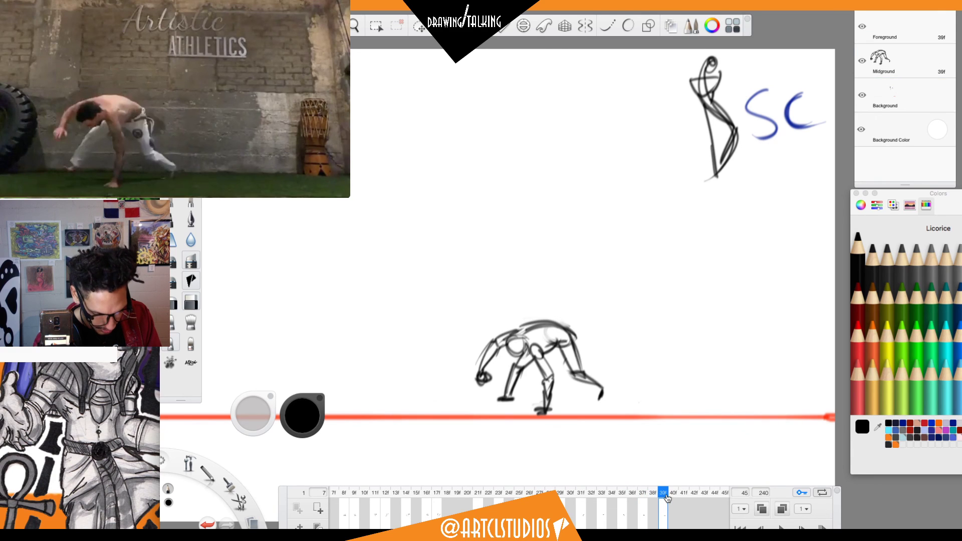
{"action": "key", "text": "v"}
{"action": "left_click_drag", "start_coordinate": [649, 440], "coordinate": [654, 436]}
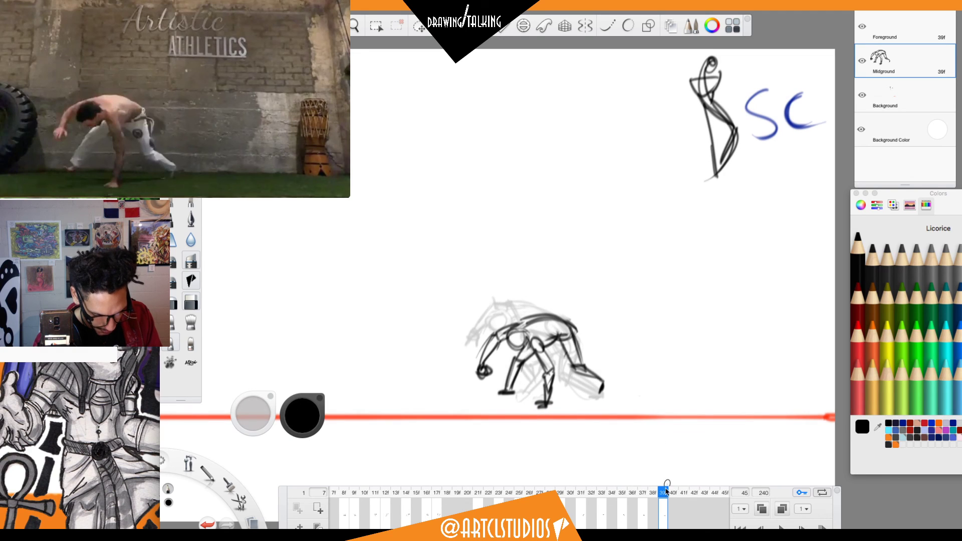
{"action": "left_click_drag", "start_coordinate": [658, 494], "coordinate": [694, 492]}
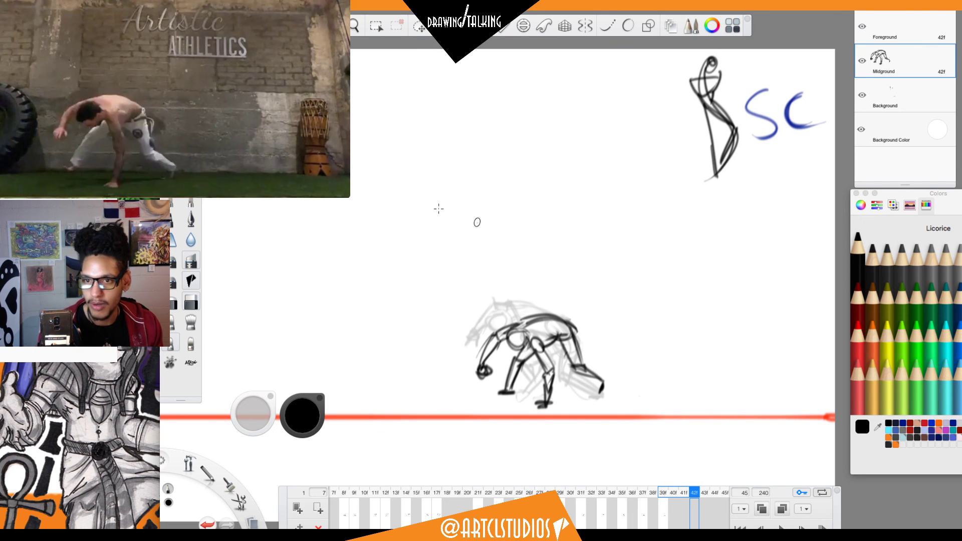
Advance the reference video to the pose with both hands planted, and go to frame 41.
{"action": "mouse_move", "coordinate": [168, 35]}
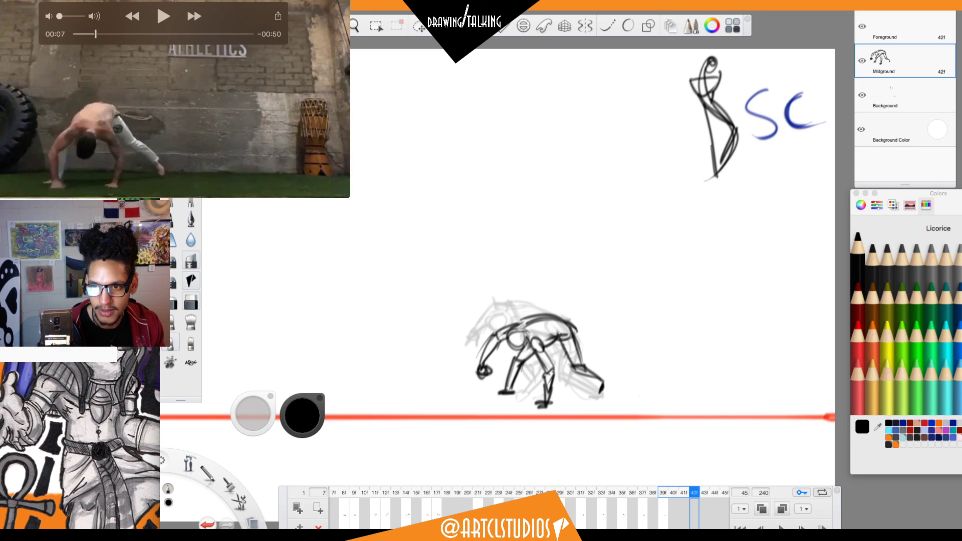
{"action": "key", "text": "Tab"}
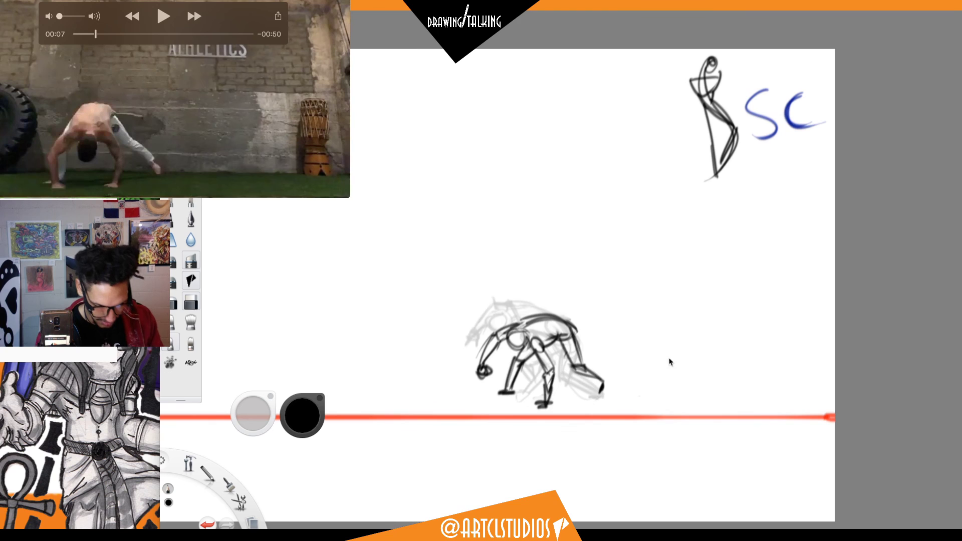
{"action": "key", "text": "Tab"}
{"action": "left_click", "coordinate": [685, 508]}
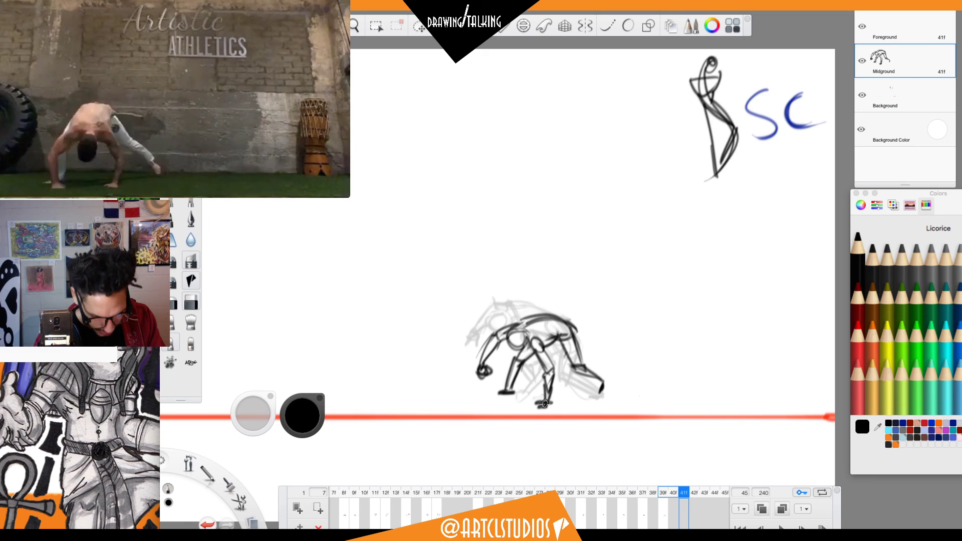
{"action": "key", "text": "Right"}
Sketch the planted hand and forearm, and a circle for the hanging head, on frame 41.
{"action": "left_click_drag", "start_coordinate": [548, 404], "coordinate": [552, 372]}
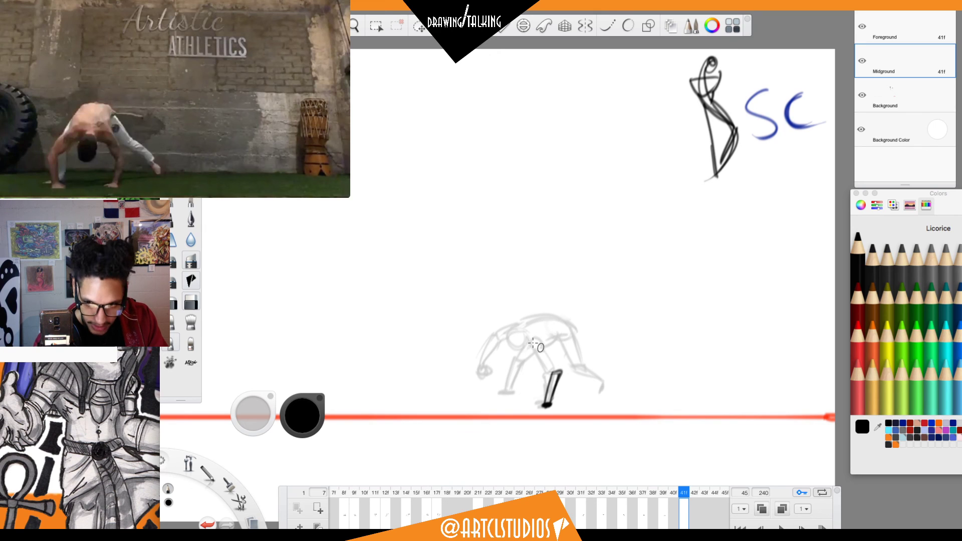
{"action": "left_click_drag", "start_coordinate": [538, 359], "coordinate": [535, 347]}
{"action": "left_click_drag", "start_coordinate": [548, 378], "coordinate": [545, 385]}
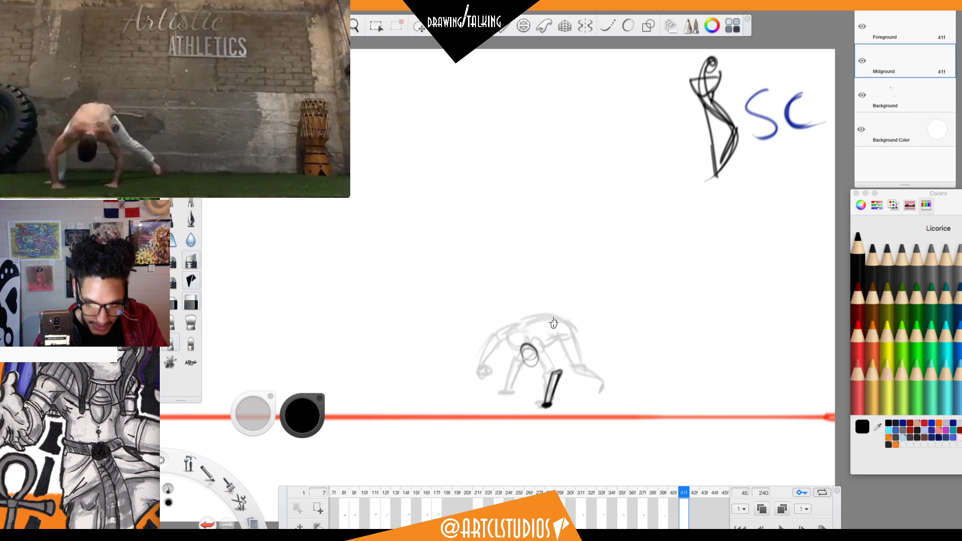
{"action": "mouse_move", "coordinate": [539, 336]}
{"action": "left_mouse_down"}
{"action": "mouse_move", "coordinate": [533, 316]}
{"action": "mouse_move", "coordinate": [515, 318]}
{"action": "mouse_move", "coordinate": [551, 328]}
{"action": "left_mouse_up"}
{"action": "key", "text": "super+z"}
{"action": "key", "text": "super+z"}
{"action": "key", "text": "super+z"}
{"action": "key", "text": "super+z"}
Sketch the shoulder line, arched torso and both bent arms on frame 41, and reinforce the head oval.
{"action": "left_click_drag", "start_coordinate": [508, 356], "coordinate": [542, 354]}
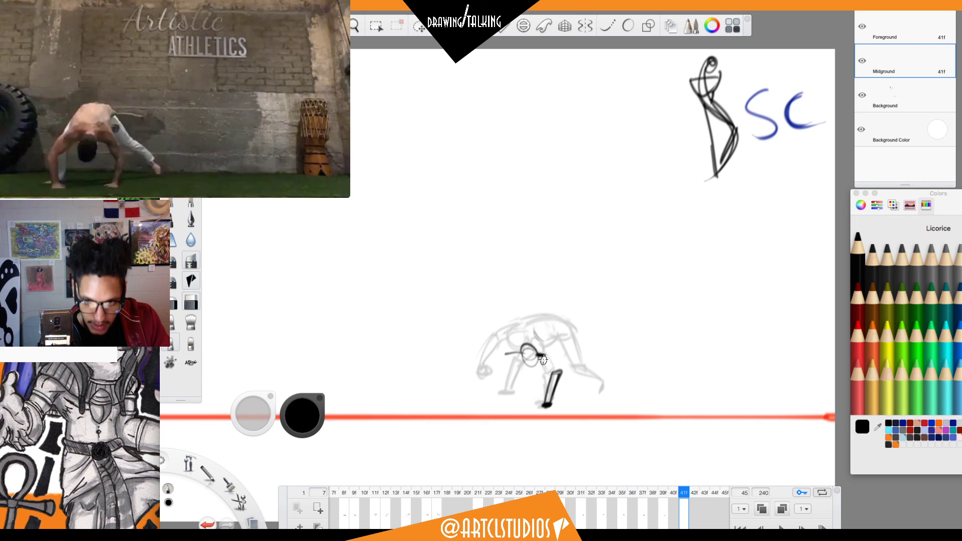
{"action": "mouse_move", "coordinate": [545, 346]}
{"action": "left_mouse_down"}
{"action": "mouse_move", "coordinate": [560, 376]}
{"action": "mouse_move", "coordinate": [536, 317]}
{"action": "mouse_move", "coordinate": [520, 315]}
{"action": "mouse_move", "coordinate": [543, 324]}
{"action": "mouse_move", "coordinate": [505, 347]}
{"action": "left_mouse_up"}
{"action": "mouse_move", "coordinate": [523, 310]}
{"action": "left_mouse_down"}
{"action": "mouse_move", "coordinate": [498, 355]}
{"action": "mouse_move", "coordinate": [494, 346]}
{"action": "mouse_move", "coordinate": [503, 338]}
{"action": "mouse_move", "coordinate": [486, 401]}
{"action": "left_mouse_up"}
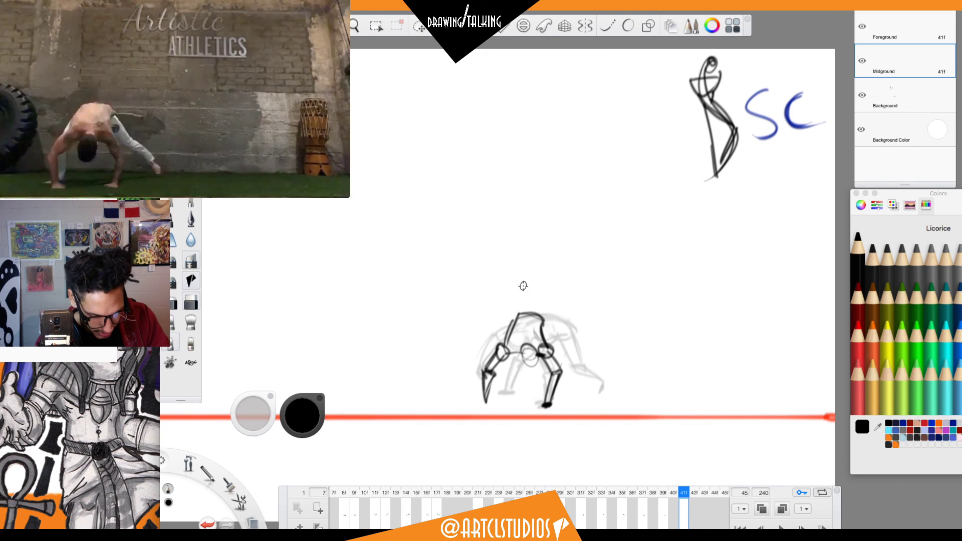
{"action": "left_click_drag", "start_coordinate": [527, 358], "coordinate": [526, 355]}
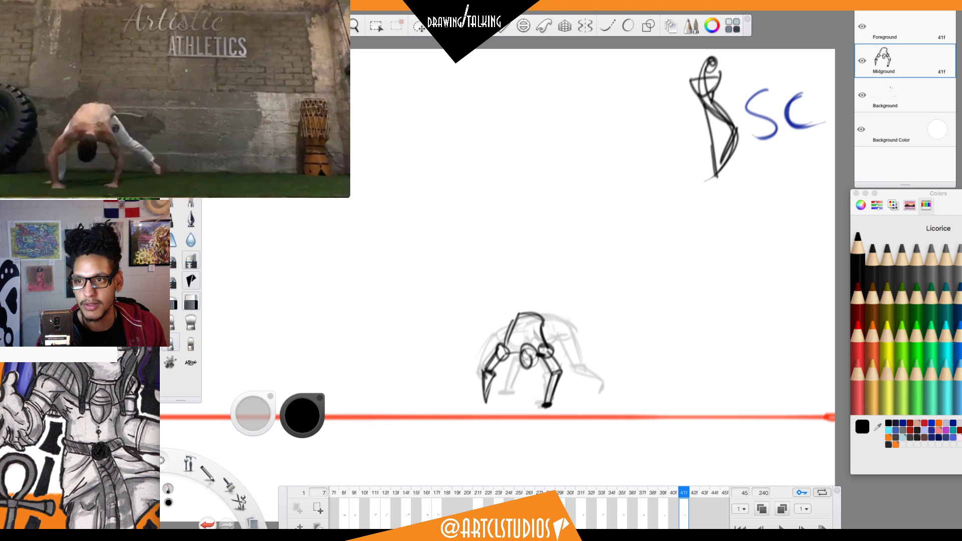
Finish the frame 41 pose with the second hand, a heavier torso contour, the extended leg and the leg behind the arm.
{"action": "key", "text": "Tab"}
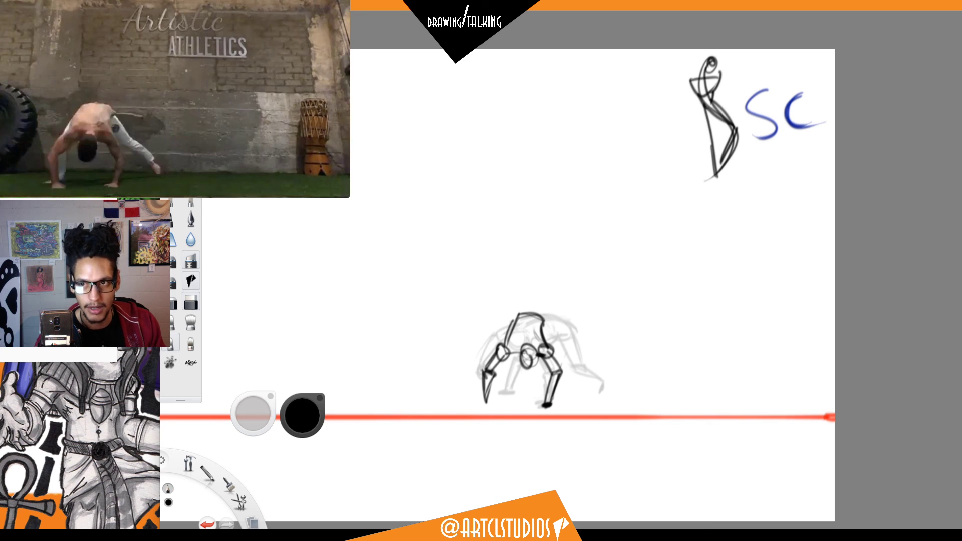
{"action": "key", "text": "Tab"}
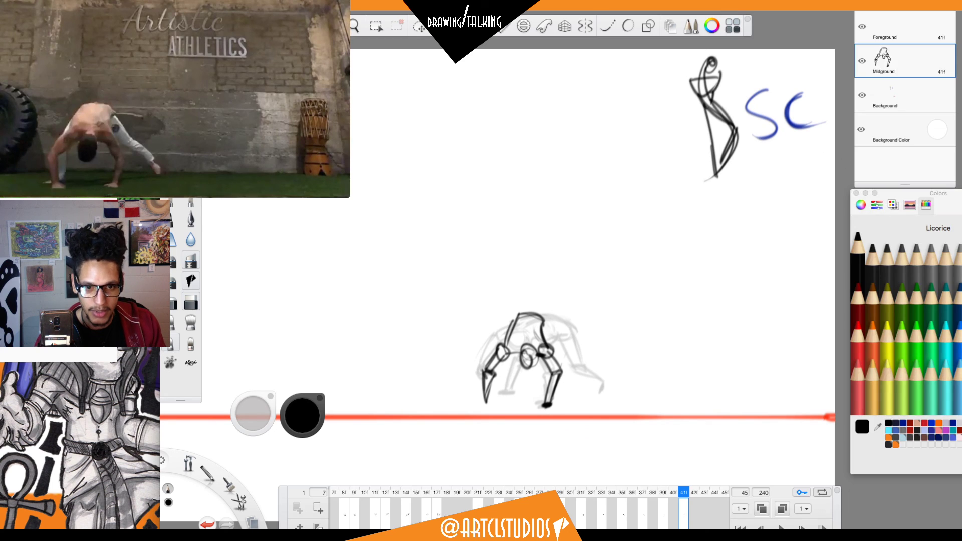
{"action": "key", "text": "Tab"}
{"action": "key", "text": "Tab"}
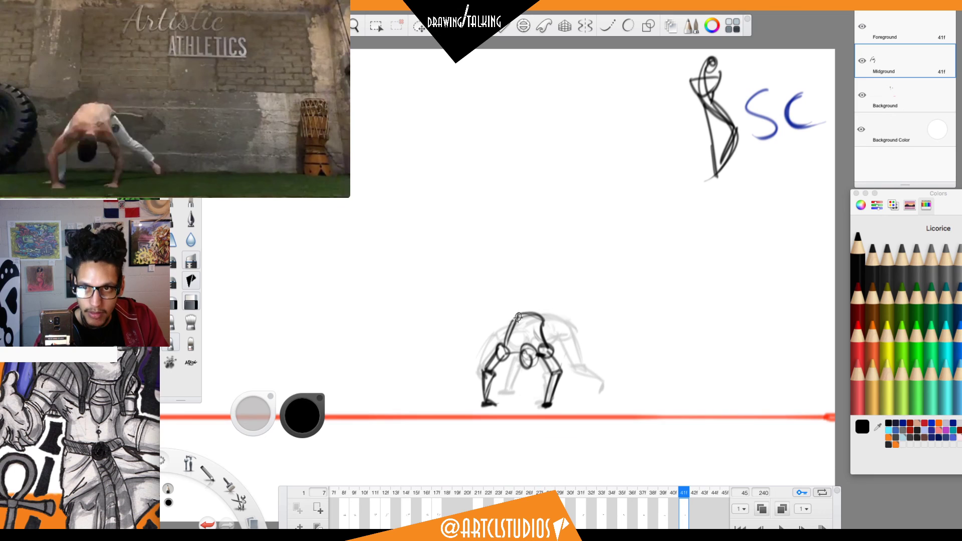
{"action": "left_click_drag", "start_coordinate": [501, 351], "coordinate": [539, 313]}
{"action": "mouse_move", "coordinate": [502, 343]}
{"action": "left_mouse_down"}
{"action": "mouse_move", "coordinate": [511, 329]}
{"action": "mouse_move", "coordinate": [551, 333]}
{"action": "mouse_move", "coordinate": [592, 362]}
{"action": "mouse_move", "coordinate": [595, 378]}
{"action": "left_mouse_up"}
{"action": "mouse_move", "coordinate": [481, 370]}
{"action": "left_mouse_down"}
{"action": "mouse_move", "coordinate": [501, 384]}
{"action": "mouse_move", "coordinate": [492, 399]}
{"action": "mouse_move", "coordinate": [498, 381]}
{"action": "left_mouse_up"}
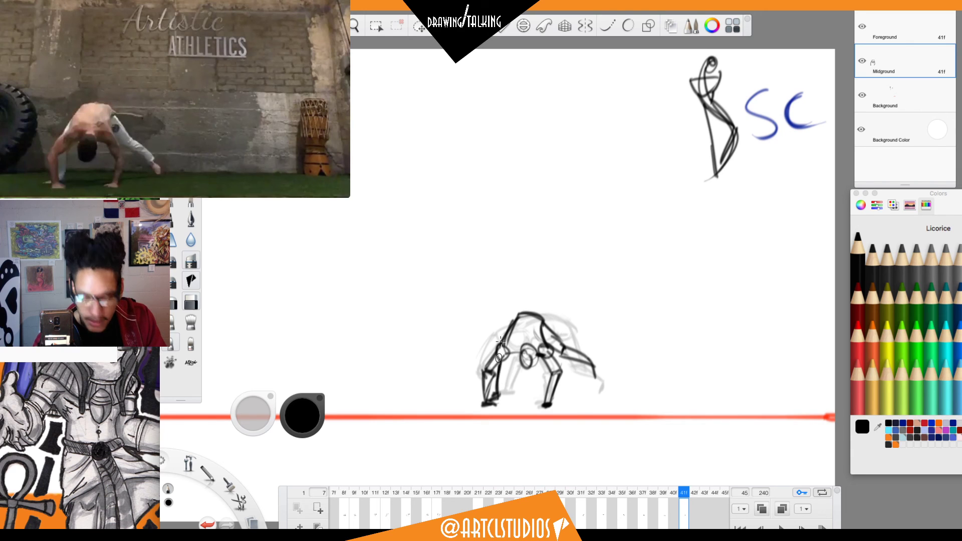
{"action": "left_click_drag", "start_coordinate": [498, 346], "coordinate": [482, 365]}
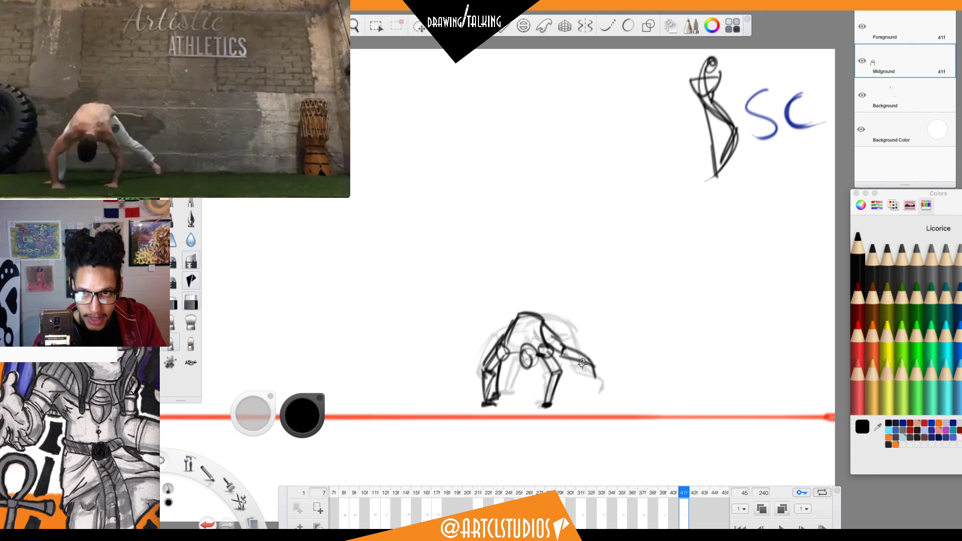
{"action": "left_click_drag", "start_coordinate": [591, 371], "coordinate": [596, 374]}
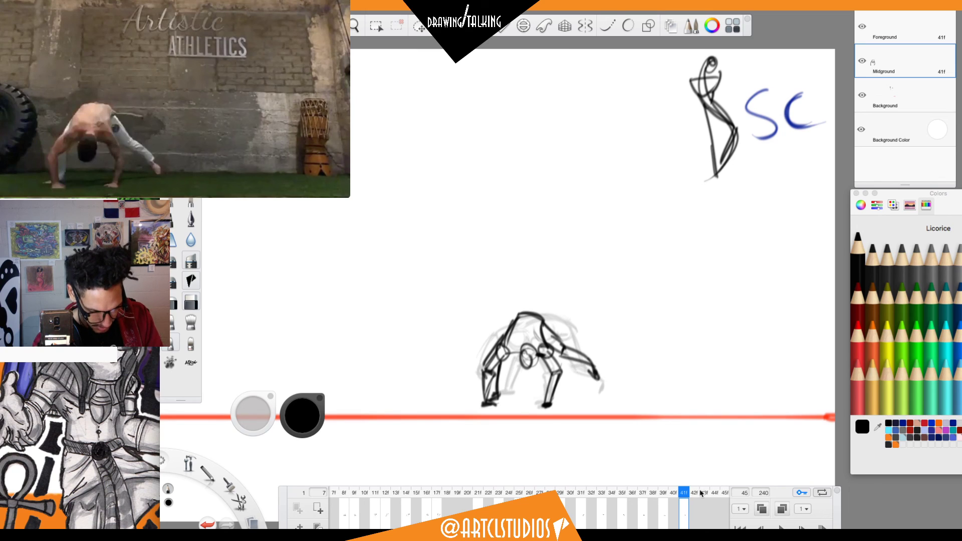
Reinforce the head circle on frame 41, and advance the reference video to the folded pose with feet together and both hands down.
{"action": "mouse_move", "coordinate": [522, 354]}
{"action": "left_mouse_down"}
{"action": "mouse_move", "coordinate": [535, 364]}
{"action": "mouse_move", "coordinate": [521, 345]}
{"action": "left_mouse_up"}
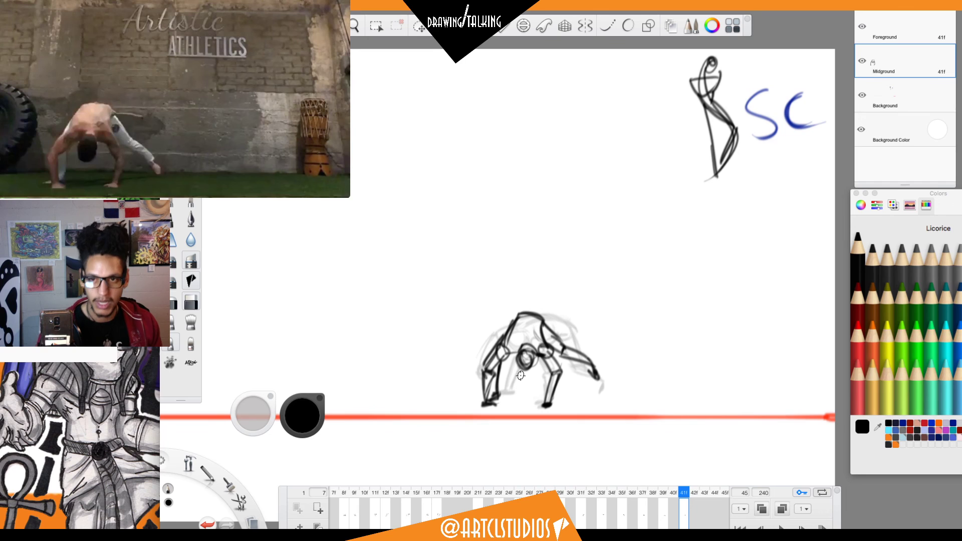
{"action": "key", "text": "Tab"}
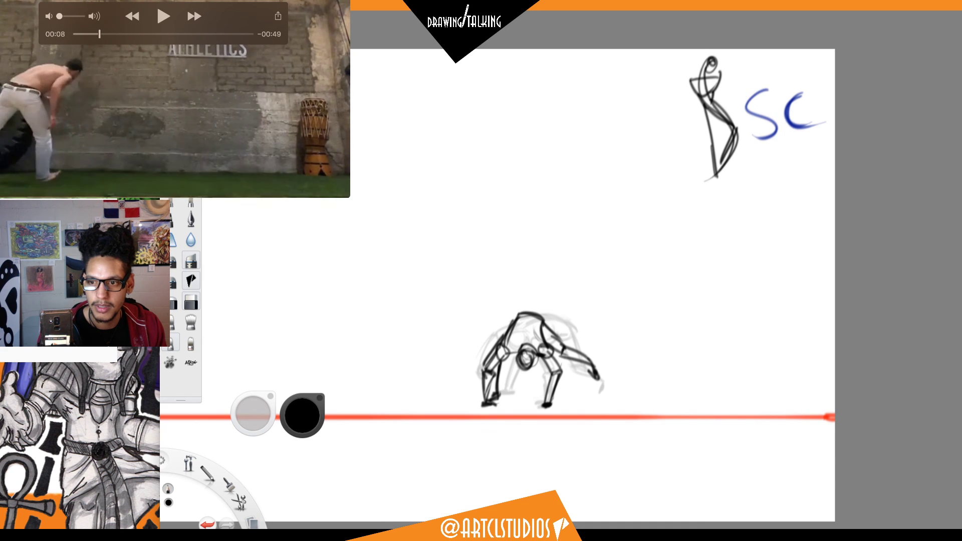
{"action": "key", "text": "Left"}
{"action": "key", "text": "Left"}
{"action": "key", "text": "Left"}
{"action": "key", "text": "Left"}
{"action": "key", "text": "Left"}
{"action": "key", "text": "Left"}
{"action": "key", "text": "Left"}
{"action": "key", "text": "Left"}
{"action": "key", "text": "Left"}
{"action": "key", "text": "Left"}
{"action": "key", "text": "Left"}
{"action": "key", "text": "Left"}
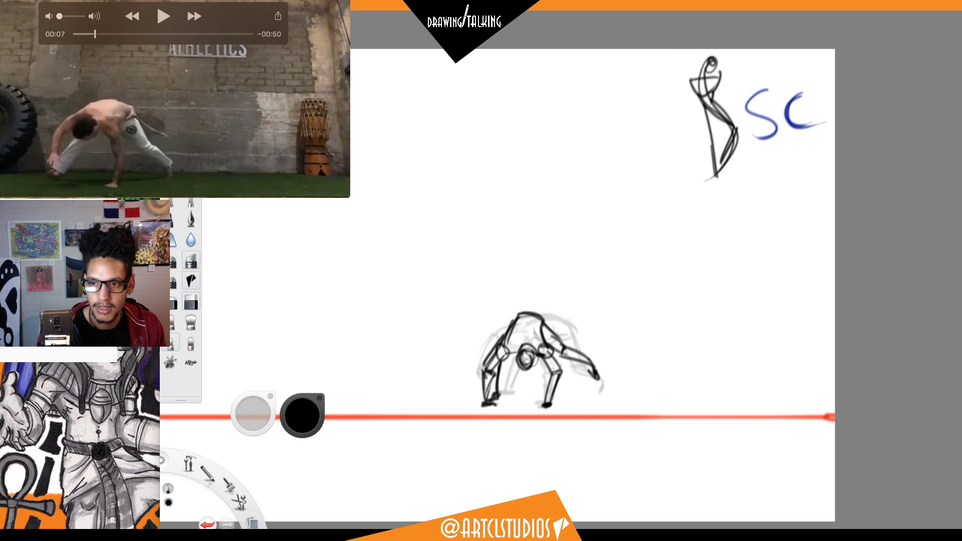
{"action": "key", "text": "Right"}
{"action": "key", "text": "Right"}
{"action": "key", "text": "Right"}
{"action": "key", "text": "Right"}
{"action": "key", "text": "Right"}
{"action": "key", "text": "Right"}
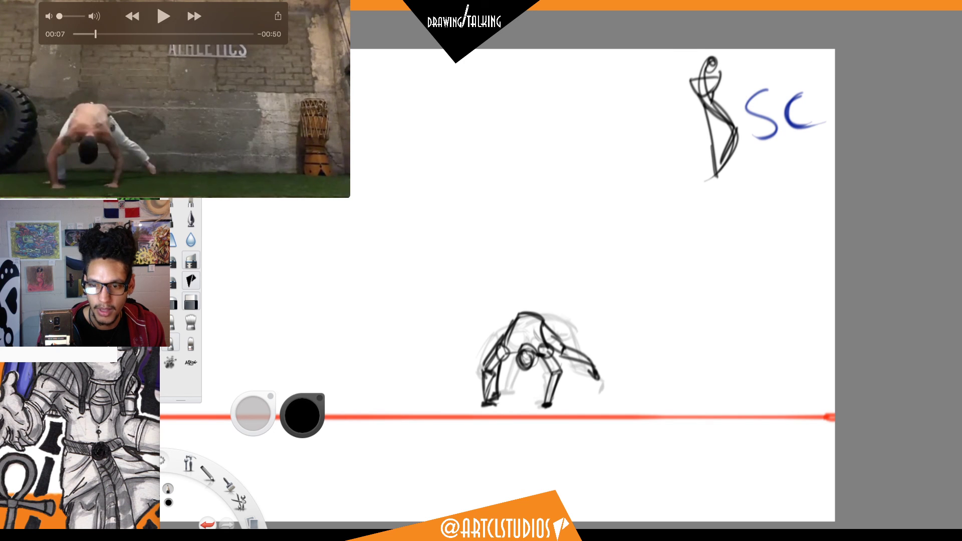
{"action": "key", "text": "Right"}
{"action": "key", "text": "Right"}
{"action": "key", "text": "Right"}
{"action": "key", "text": "Right"}
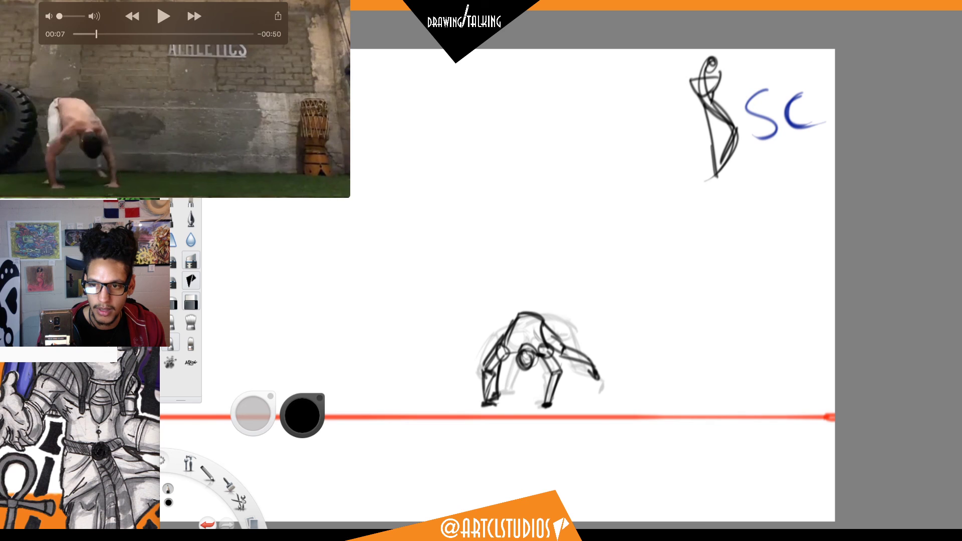
{"action": "key", "text": "Right"}
{"action": "key", "text": "Right"}
{"action": "key", "text": "Right"}
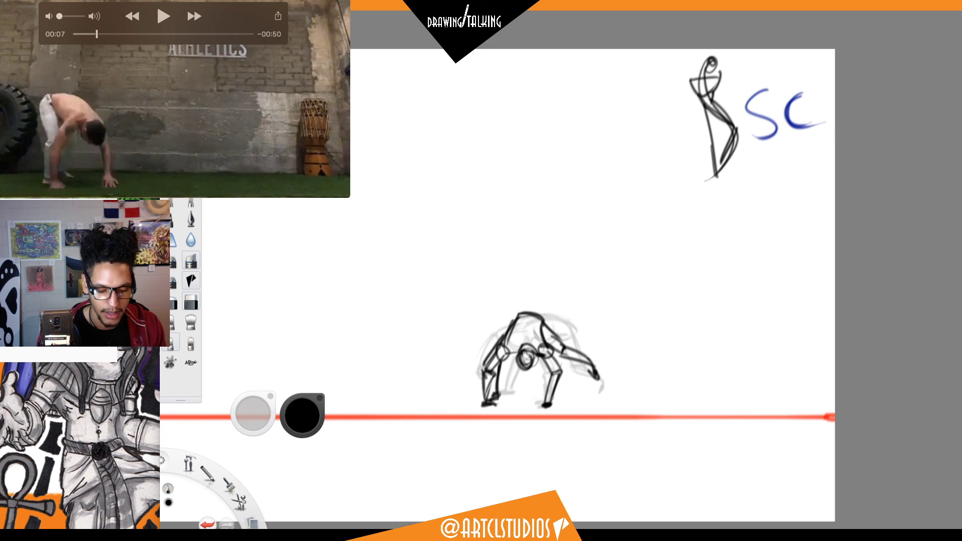
{"action": "key", "text": "Right"}
{"action": "key", "text": "Right"}
{"action": "key", "text": "Right"}
{"action": "key", "text": "Right"}
{"action": "key", "text": "Right"}
{"action": "key", "text": "Right"}
{"action": "key", "text": "Right"}
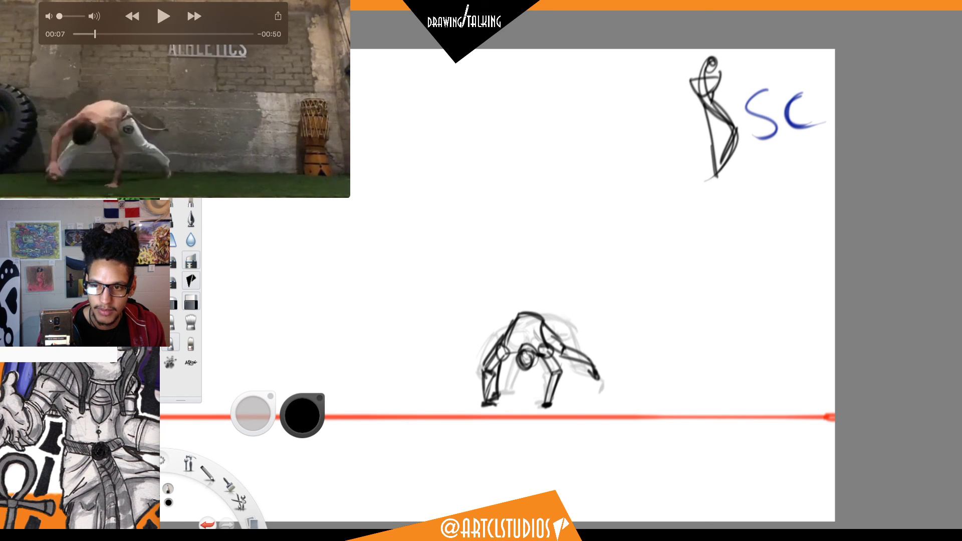
{"action": "key", "text": "Right"}
{"action": "key", "text": "Right"}
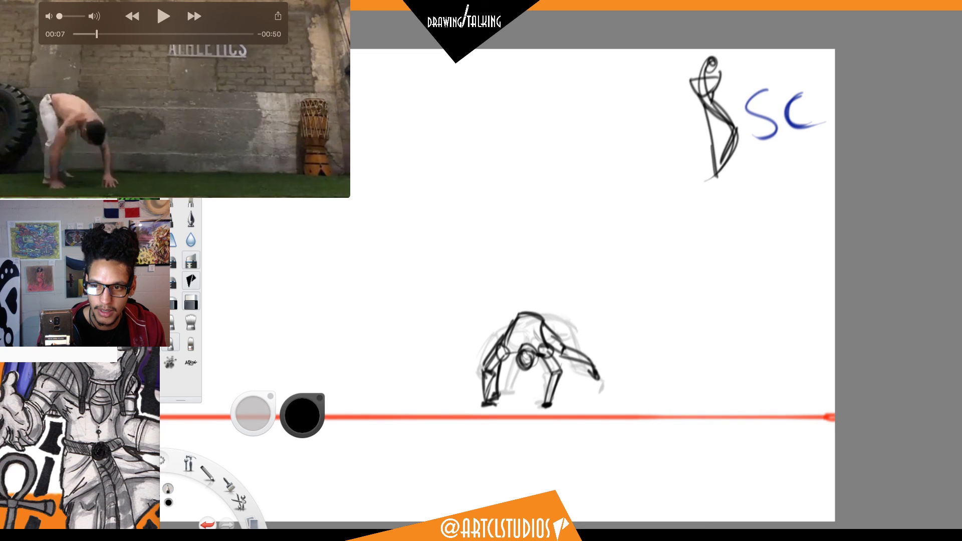
{"action": "left_click", "coordinate": [544, 358]}
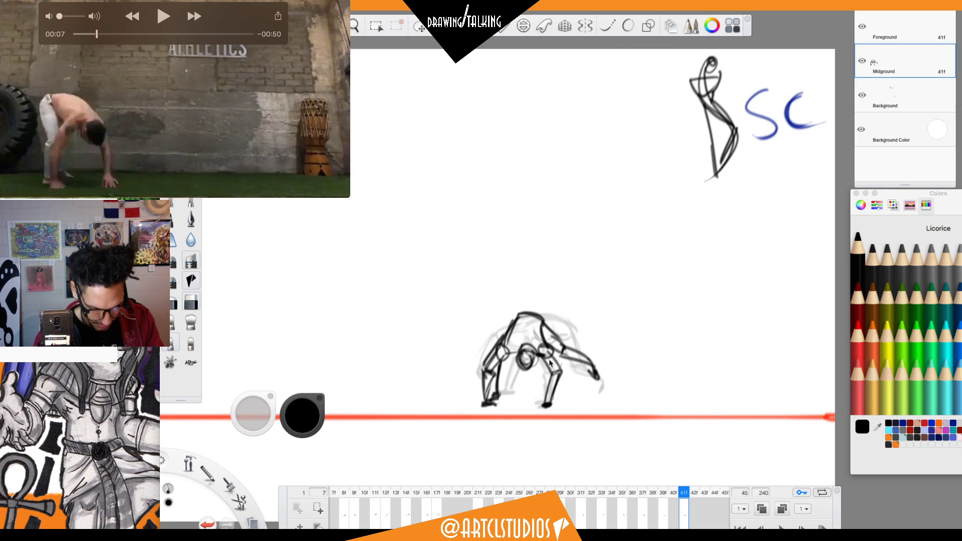
Review the drawn poses up to frame 31, comparing the figure's size and placement between frames.
{"action": "left_click", "coordinate": [428, 500]}
{"action": "left_click", "coordinate": [436, 501]}
{"action": "left_click", "coordinate": [484, 502]}
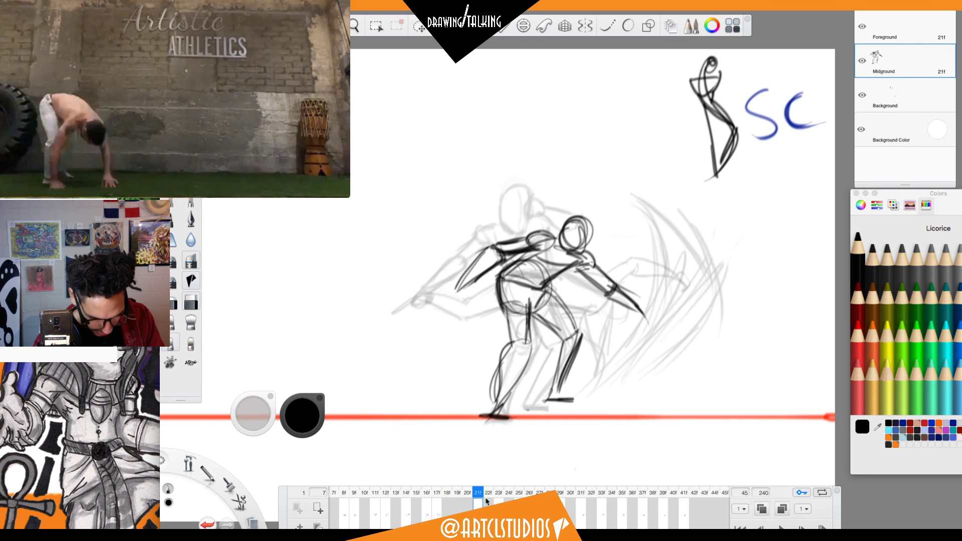
{"action": "left_click", "coordinate": [499, 500]}
{"action": "left_click", "coordinate": [519, 501]}
{"action": "left_click", "coordinate": [539, 501]}
{"action": "left_click", "coordinate": [561, 501]}
{"action": "left_click", "coordinate": [581, 500]}
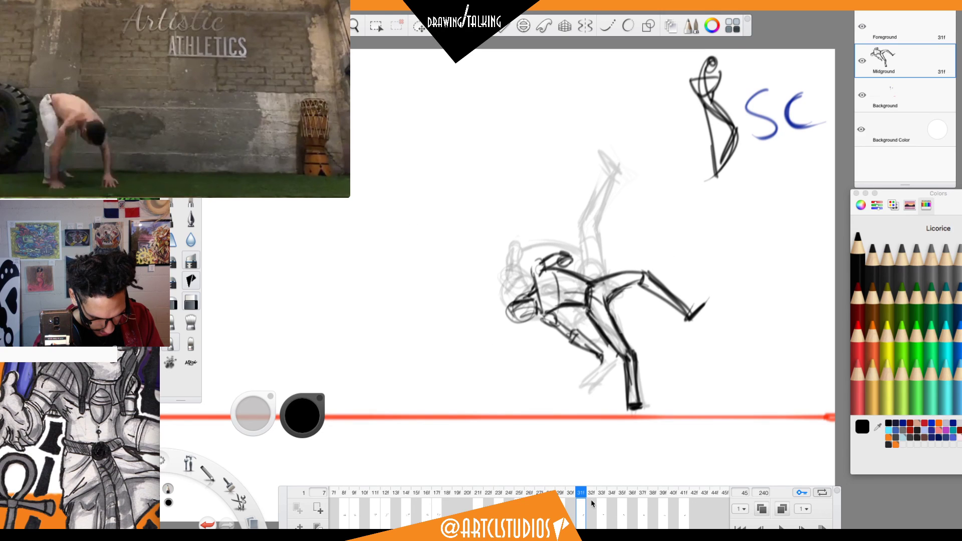
Enlarge and reposition the figures on the drawn frames from frame 31 up to frame 39 so their proportions match.
{"action": "key", "text": "space"}
{"action": "mouse_move", "coordinate": [614, 450]}
{"action": "left_mouse_down"}
{"action": "mouse_move", "coordinate": [674, 453]}
{"action": "mouse_move", "coordinate": [670, 446]}
{"action": "mouse_move", "coordinate": [656, 465]}
{"action": "mouse_move", "coordinate": [640, 425]}
{"action": "mouse_move", "coordinate": [679, 432]}
{"action": "mouse_move", "coordinate": [651, 422]}
{"action": "left_mouse_up"}
{"action": "left_click", "coordinate": [602, 499]}
{"action": "key", "text": "space"}
{"action": "left_click", "coordinate": [623, 500]}
{"action": "key", "text": "v"}
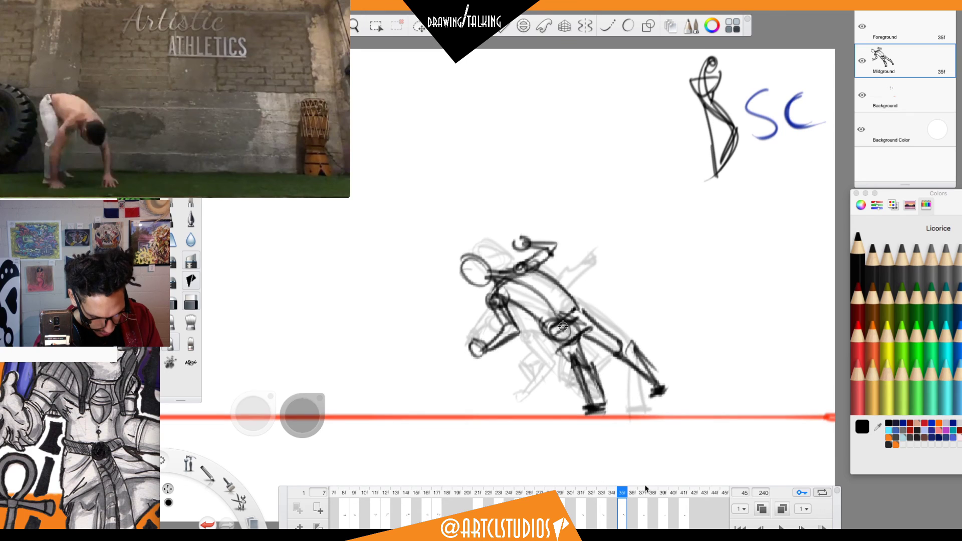
{"action": "left_click", "coordinate": [646, 494]}
{"action": "key", "text": "v"}
{"action": "left_click_drag", "start_coordinate": [649, 463], "coordinate": [687, 445]}
{"action": "left_click", "coordinate": [663, 494]}
{"action": "key", "text": "v"}
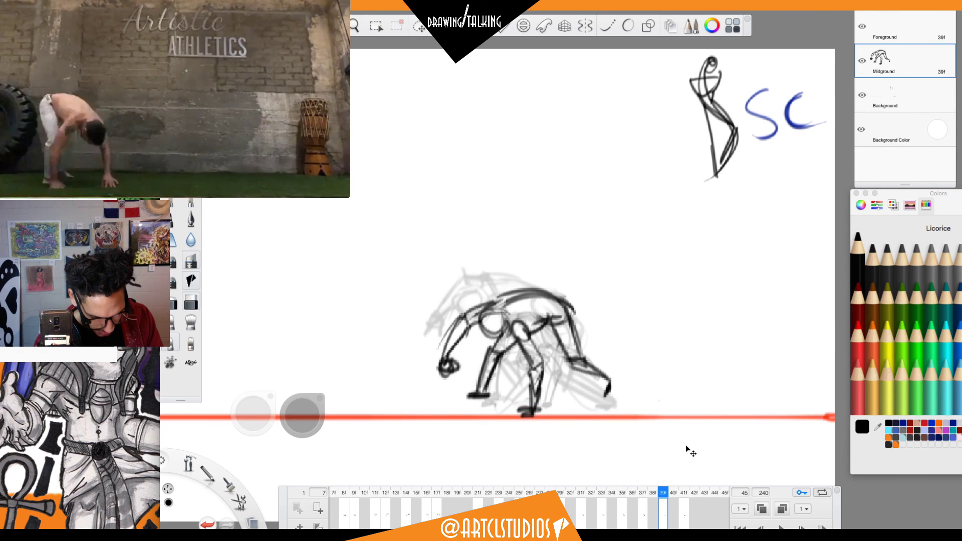
Enlarge the figure on frame 41 to match the preceding poses, keeping its hands on the ground line, and play the animation.
{"action": "left_click", "coordinate": [683, 499]}
{"action": "key", "text": "v"}
{"action": "left_click_drag", "start_coordinate": [649, 418], "coordinate": [743, 368]}
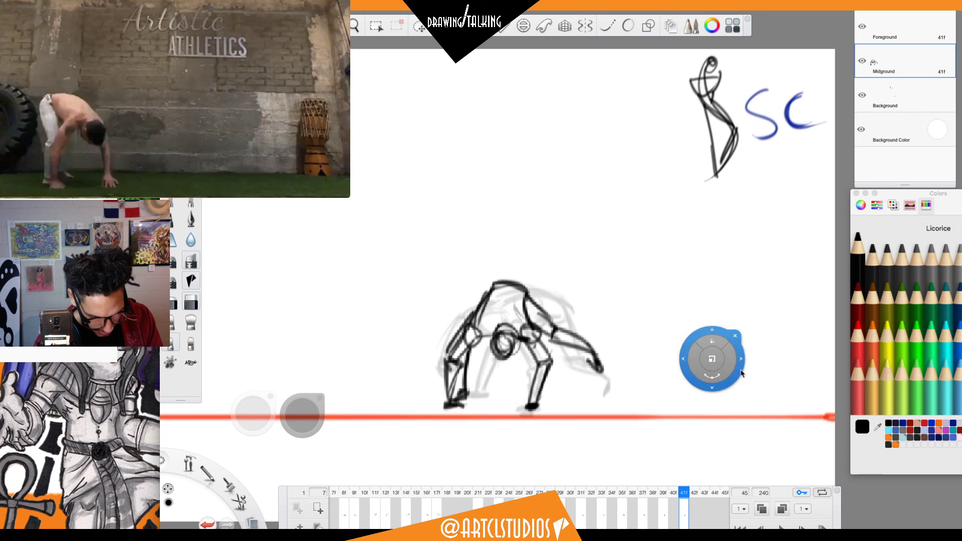
{"action": "left_click", "coordinate": [733, 382]}
{"action": "left_click", "coordinate": [782, 527]}
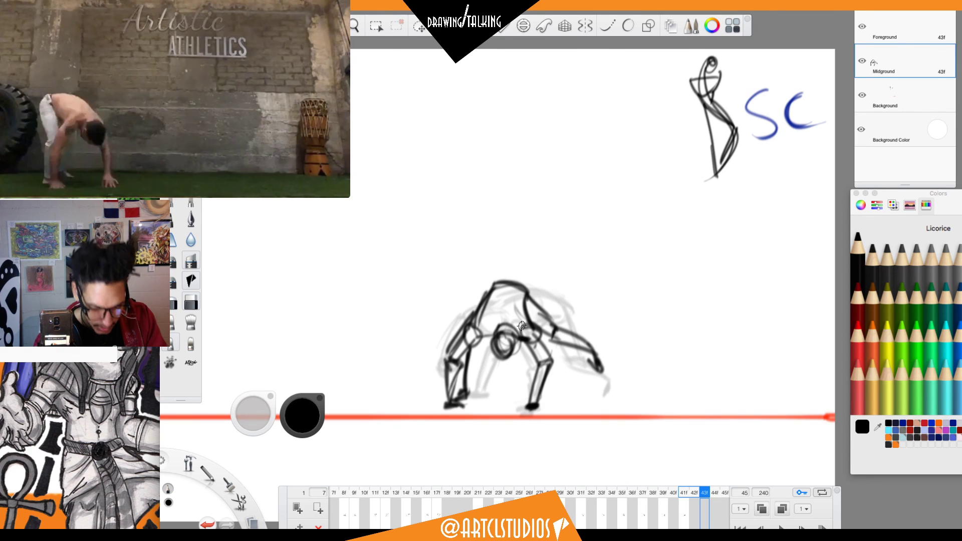
On frame 43, sketch the planted hand and forearm, the hip oval, the shoulder circle and the upper arm.
{"action": "mouse_move", "coordinate": [467, 407]}
{"action": "left_mouse_down"}
{"action": "mouse_move", "coordinate": [452, 405]}
{"action": "mouse_move", "coordinate": [465, 363]}
{"action": "mouse_move", "coordinate": [456, 351]}
{"action": "mouse_move", "coordinate": [445, 381]}
{"action": "mouse_move", "coordinate": [464, 397]}
{"action": "left_mouse_up"}
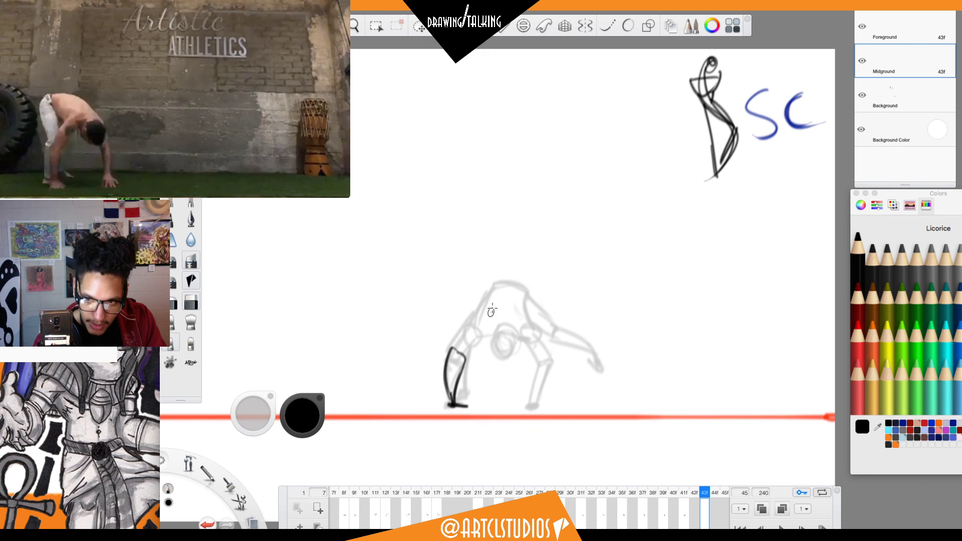
{"action": "mouse_move", "coordinate": [440, 303]}
{"action": "left_mouse_down"}
{"action": "mouse_move", "coordinate": [458, 280]}
{"action": "mouse_move", "coordinate": [466, 306]}
{"action": "mouse_move", "coordinate": [443, 321]}
{"action": "mouse_move", "coordinate": [460, 285]}
{"action": "mouse_move", "coordinate": [457, 315]}
{"action": "left_mouse_up"}
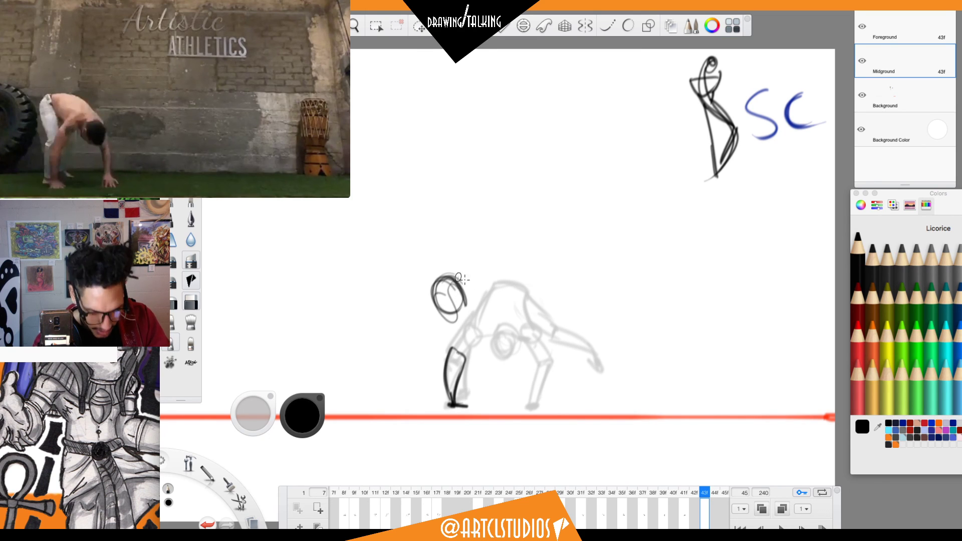
{"action": "mouse_move", "coordinate": [488, 322]}
{"action": "left_mouse_down"}
{"action": "mouse_move", "coordinate": [510, 335]}
{"action": "mouse_move", "coordinate": [490, 319]}
{"action": "mouse_move", "coordinate": [514, 325]}
{"action": "mouse_move", "coordinate": [501, 318]}
{"action": "mouse_move", "coordinate": [517, 335]}
{"action": "mouse_move", "coordinate": [494, 318]}
{"action": "mouse_move", "coordinate": [509, 343]}
{"action": "mouse_move", "coordinate": [509, 319]}
{"action": "mouse_move", "coordinate": [494, 320]}
{"action": "mouse_move", "coordinate": [513, 323]}
{"action": "mouse_move", "coordinate": [502, 344]}
{"action": "mouse_move", "coordinate": [489, 322]}
{"action": "mouse_move", "coordinate": [517, 327]}
{"action": "mouse_move", "coordinate": [492, 324]}
{"action": "left_mouse_up"}
{"action": "key", "text": "s"}
{"action": "key", "text": "s"}
{"action": "mouse_move", "coordinate": [455, 350]}
{"action": "left_mouse_down"}
{"action": "mouse_move", "coordinate": [463, 325]}
{"action": "mouse_move", "coordinate": [472, 340]}
{"action": "mouse_move", "coordinate": [487, 329]}
{"action": "mouse_move", "coordinate": [469, 318]}
{"action": "mouse_move", "coordinate": [483, 321]}
{"action": "mouse_move", "coordinate": [479, 331]}
{"action": "mouse_move", "coordinate": [508, 352]}
{"action": "left_mouse_up"}
{"action": "key", "text": "e"}
{"action": "key", "text": "b"}
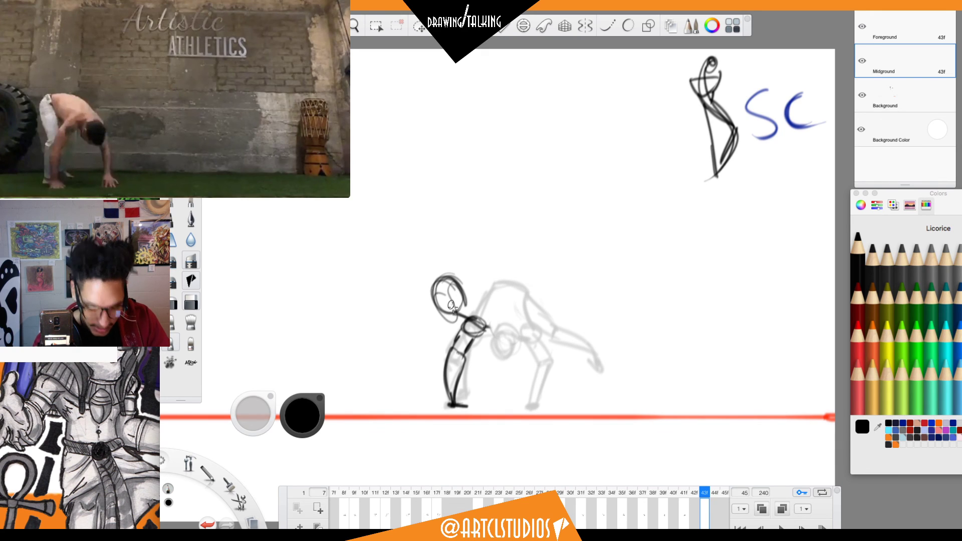
Sketch the curved back, the hanging head circle and the forward arm with its planted hand on frame 43.
{"action": "left_click_drag", "start_coordinate": [452, 276], "coordinate": [502, 296]}
{"action": "mouse_move", "coordinate": [505, 340]}
{"action": "left_mouse_down"}
{"action": "mouse_move", "coordinate": [516, 325]}
{"action": "mouse_move", "coordinate": [508, 319]}
{"action": "left_mouse_up"}
{"action": "left_click_drag", "start_coordinate": [487, 280], "coordinate": [508, 308]}
{"action": "mouse_move", "coordinate": [496, 312]}
{"action": "left_mouse_down"}
{"action": "mouse_move", "coordinate": [502, 335]}
{"action": "mouse_move", "coordinate": [513, 312]}
{"action": "left_mouse_up"}
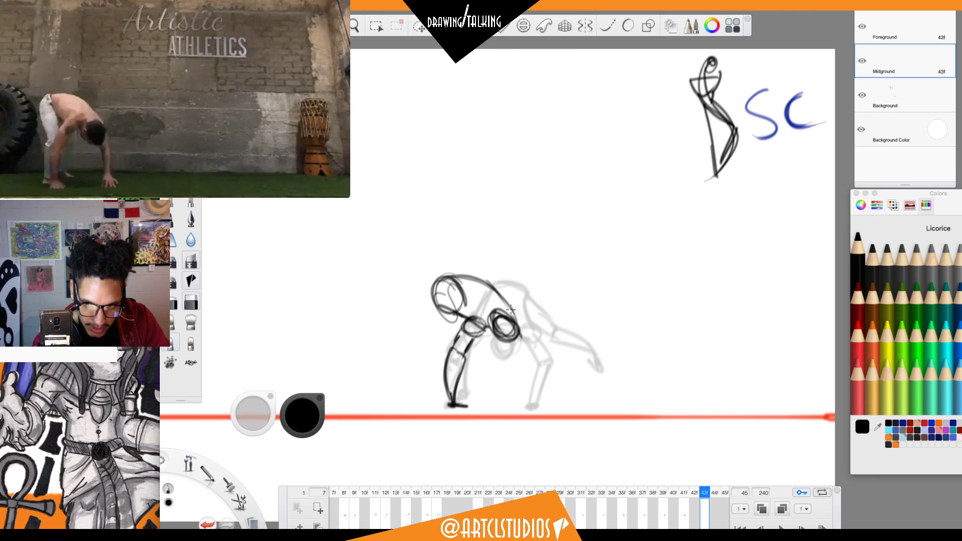
{"action": "left_click_drag", "start_coordinate": [517, 339], "coordinate": [527, 353]}
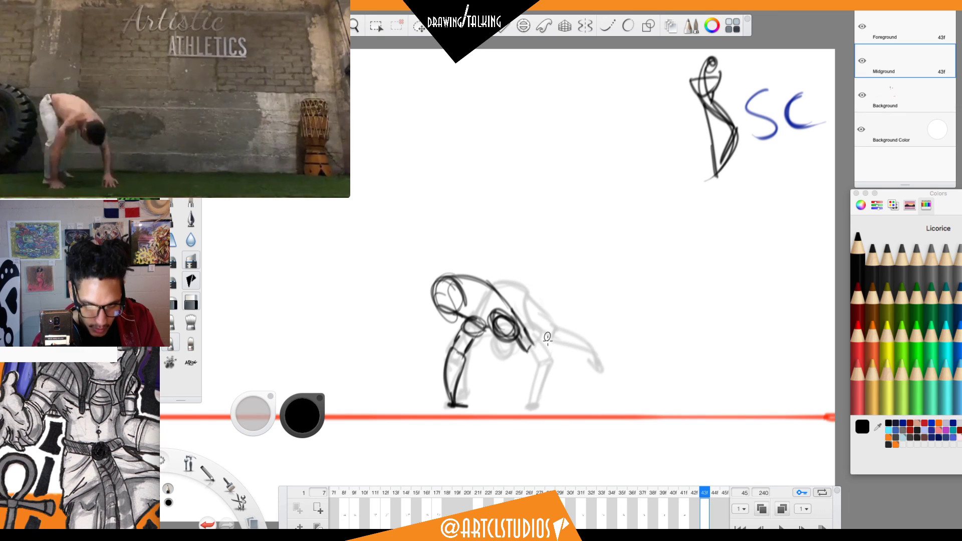
{"action": "left_click_drag", "start_coordinate": [527, 344], "coordinate": [527, 394]}
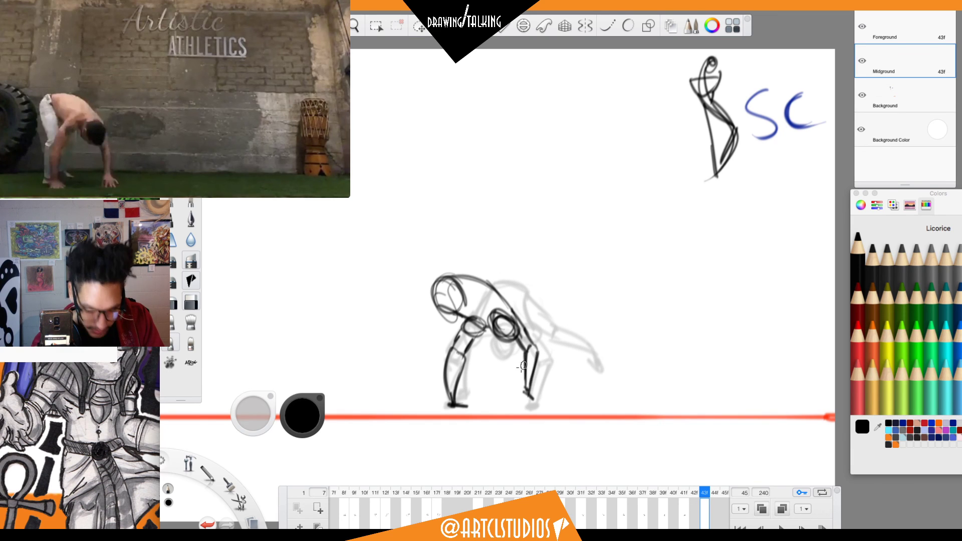
{"action": "left_click_drag", "start_coordinate": [524, 386], "coordinate": [530, 386]}
Clean up the hip oval on frame 43 and sketch the near leg from the hip down to the foot.
{"action": "mouse_move", "coordinate": [439, 289]}
{"action": "left_mouse_down"}
{"action": "mouse_move", "coordinate": [439, 313]}
{"action": "mouse_move", "coordinate": [431, 279]}
{"action": "mouse_move", "coordinate": [436, 329]}
{"action": "mouse_move", "coordinate": [431, 276]}
{"action": "mouse_move", "coordinate": [457, 329]}
{"action": "mouse_move", "coordinate": [432, 303]}
{"action": "mouse_move", "coordinate": [451, 342]}
{"action": "mouse_move", "coordinate": [436, 299]}
{"action": "mouse_move", "coordinate": [438, 320]}
{"action": "mouse_move", "coordinate": [438, 279]}
{"action": "mouse_move", "coordinate": [446, 314]}
{"action": "left_mouse_up"}
{"action": "key", "text": "e"}
{"action": "key", "text": "b"}
{"action": "mouse_move", "coordinate": [431, 280]}
{"action": "left_mouse_down"}
{"action": "mouse_move", "coordinate": [445, 337]}
{"action": "mouse_move", "coordinate": [435, 395]}
{"action": "left_mouse_up"}
{"action": "left_click_drag", "start_coordinate": [443, 349], "coordinate": [439, 389]}
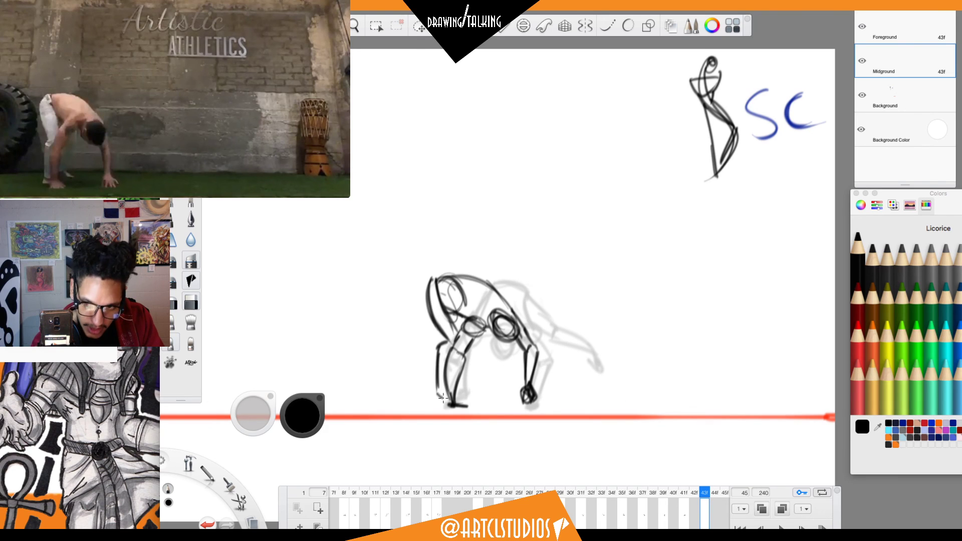
{"action": "left_click_drag", "start_coordinate": [469, 354], "coordinate": [442, 286]}
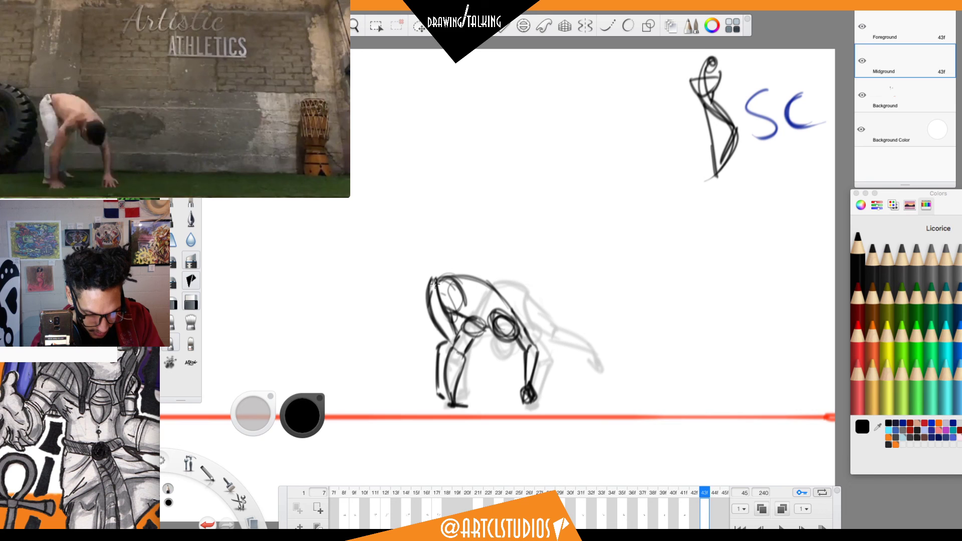
Refine the hip and back contour on frame 43, and add the far leg with its foot between the arms.
{"action": "mouse_move", "coordinate": [428, 297]}
{"action": "left_mouse_down"}
{"action": "mouse_move", "coordinate": [458, 272]}
{"action": "mouse_move", "coordinate": [442, 289]}
{"action": "mouse_move", "coordinate": [476, 281]}
{"action": "mouse_move", "coordinate": [437, 287]}
{"action": "mouse_move", "coordinate": [495, 293]}
{"action": "mouse_move", "coordinate": [439, 276]}
{"action": "mouse_move", "coordinate": [496, 278]}
{"action": "mouse_move", "coordinate": [469, 286]}
{"action": "mouse_move", "coordinate": [512, 321]}
{"action": "left_mouse_up"}
{"action": "key", "text": "e"}
{"action": "key", "text": "b"}
{"action": "mouse_move", "coordinate": [452, 310]}
{"action": "left_mouse_down"}
{"action": "mouse_move", "coordinate": [454, 329]}
{"action": "mouse_move", "coordinate": [437, 315]}
{"action": "mouse_move", "coordinate": [454, 312]}
{"action": "mouse_move", "coordinate": [435, 297]}
{"action": "mouse_move", "coordinate": [437, 328]}
{"action": "mouse_move", "coordinate": [451, 313]}
{"action": "mouse_move", "coordinate": [479, 379]}
{"action": "mouse_move", "coordinate": [474, 388]}
{"action": "mouse_move", "coordinate": [484, 381]}
{"action": "left_mouse_up"}
{"action": "key", "text": "e"}
{"action": "key", "text": "b"}
{"action": "key", "text": "e"}
{"action": "key", "text": "b"}
{"action": "left_click_drag", "start_coordinate": [471, 395], "coordinate": [488, 394]}
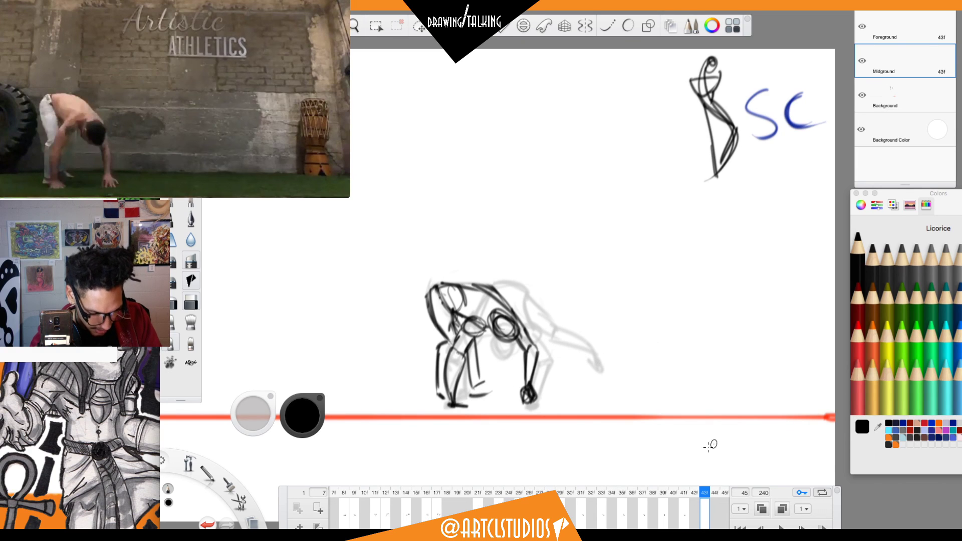
{"action": "mouse_move", "coordinate": [698, 495]}
{"action": "left_mouse_down"}
{"action": "mouse_move", "coordinate": [624, 494]}
{"action": "mouse_move", "coordinate": [709, 492]}
{"action": "left_mouse_up"}
{"action": "left_click_drag", "start_coordinate": [697, 266], "coordinate": [688, 324]}
{"action": "left_click_drag", "start_coordinate": [727, 274], "coordinate": [752, 363]}
{"action": "key", "text": "super+z"}
{"action": "key", "text": "super+z"}
{"action": "left_click_drag", "start_coordinate": [636, 338], "coordinate": [722, 394]}
{"action": "key", "text": "ctrl+z"}
{"action": "mouse_move", "coordinate": [635, 355]}
{"action": "left_mouse_down"}
{"action": "mouse_move", "coordinate": [743, 219]}
{"action": "mouse_move", "coordinate": [705, 416]}
{"action": "left_mouse_up"}
{"action": "key", "text": "ctrl+z"}
{"action": "left_click_drag", "start_coordinate": [630, 389], "coordinate": [691, 404]}
{"action": "key", "text": "ctrl+z"}
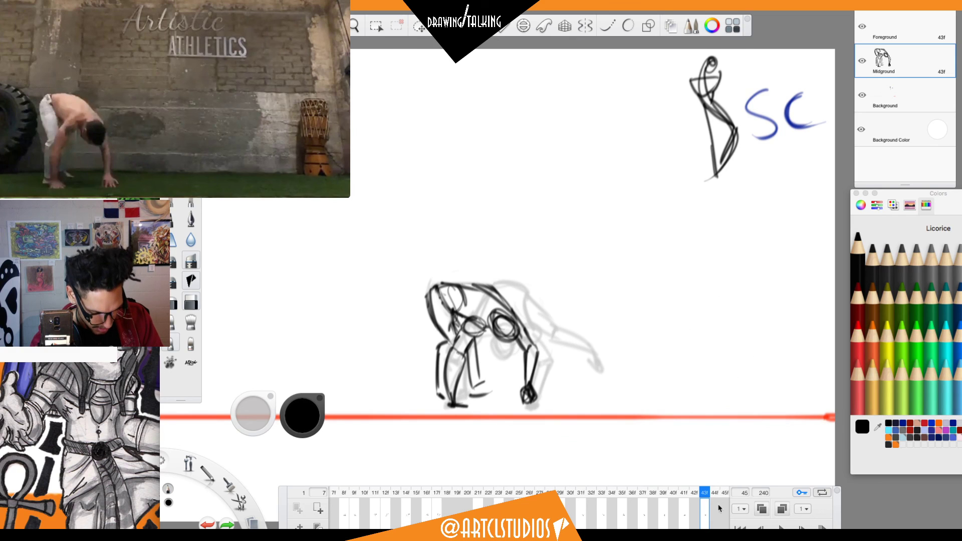
Play back the animation from frame 1 to check the motion of the poses.
{"action": "left_click", "coordinate": [337, 495]}
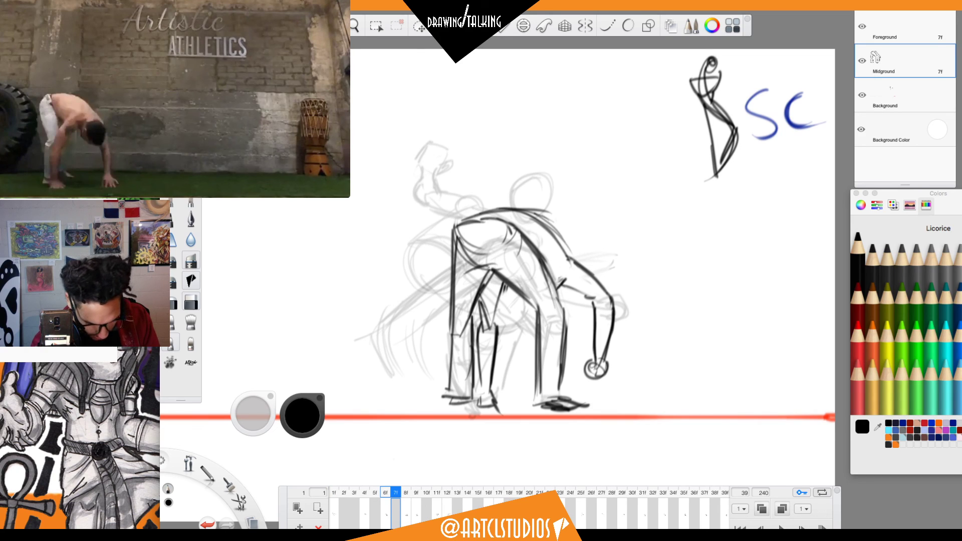
{"action": "left_click", "coordinate": [331, 495]}
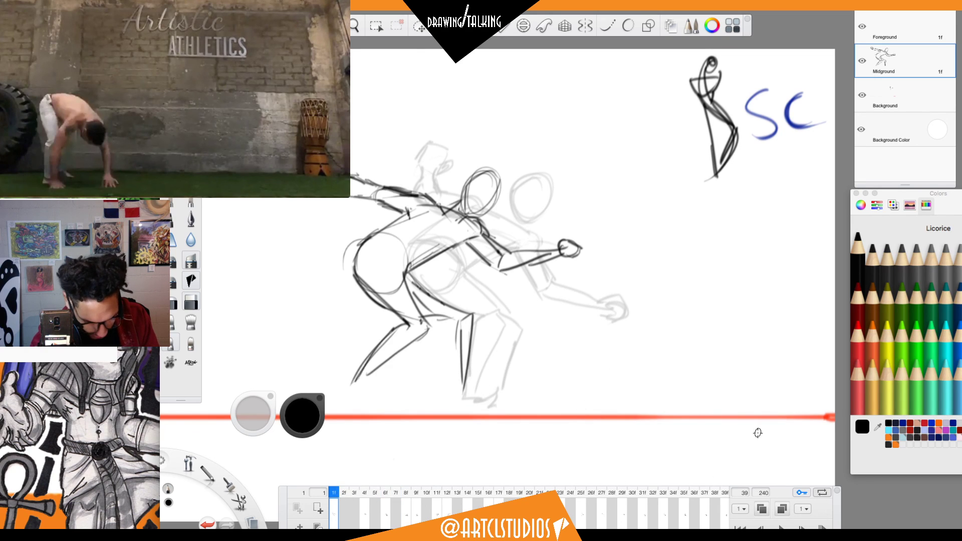
{"action": "key", "text": "space"}
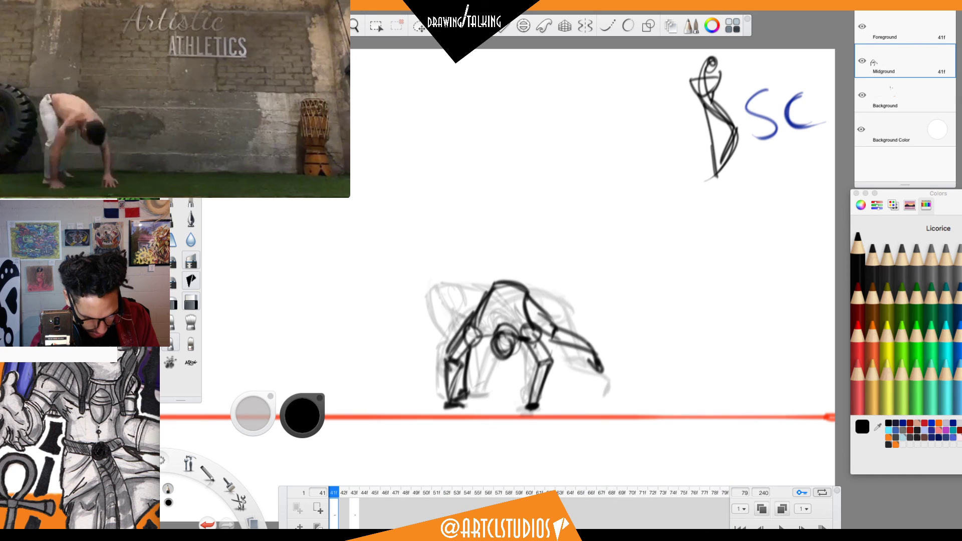
Go to frame 45, and advance the reference video to the pose with both hands lifted off the ground.
{"action": "left_click", "coordinate": [434, 493]}
{"action": "left_click", "coordinate": [417, 493]}
{"action": "left_click", "coordinate": [426, 493]}
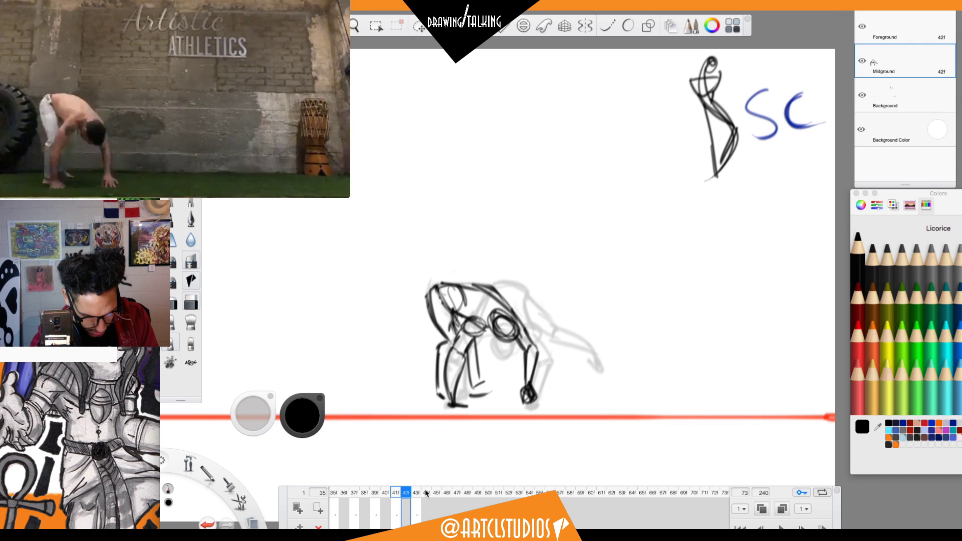
{"action": "left_click", "coordinate": [436, 493]}
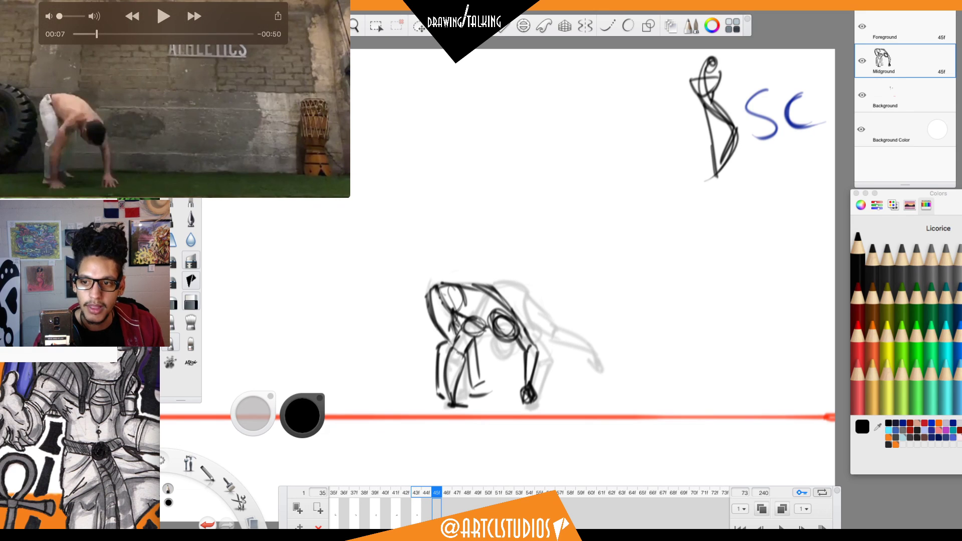
{"action": "key", "text": "Right"}
{"action": "key", "text": "Right"}
{"action": "key", "text": "Right"}
{"action": "key", "text": "Right"}
{"action": "key", "text": "Right"}
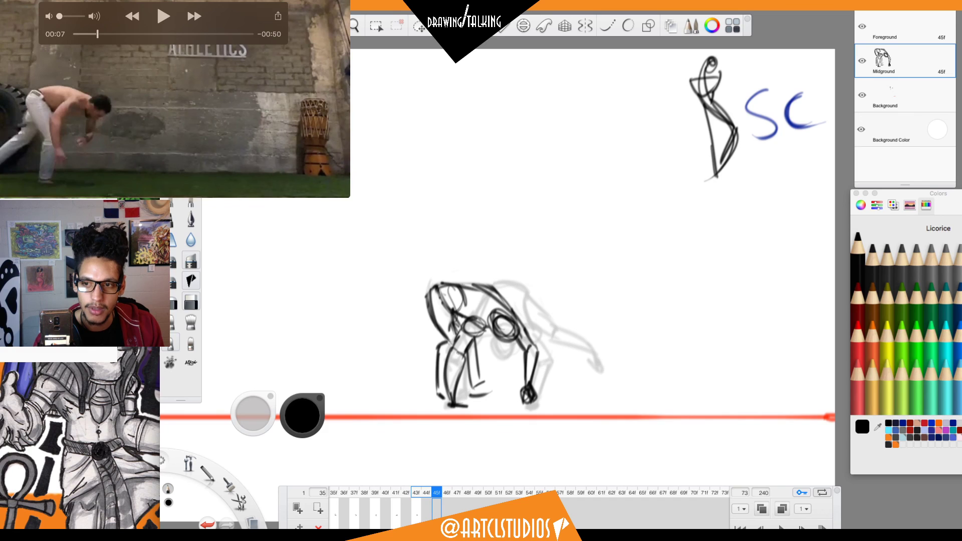
{"action": "key", "text": "Tab"}
{"action": "key", "text": "Tab"}
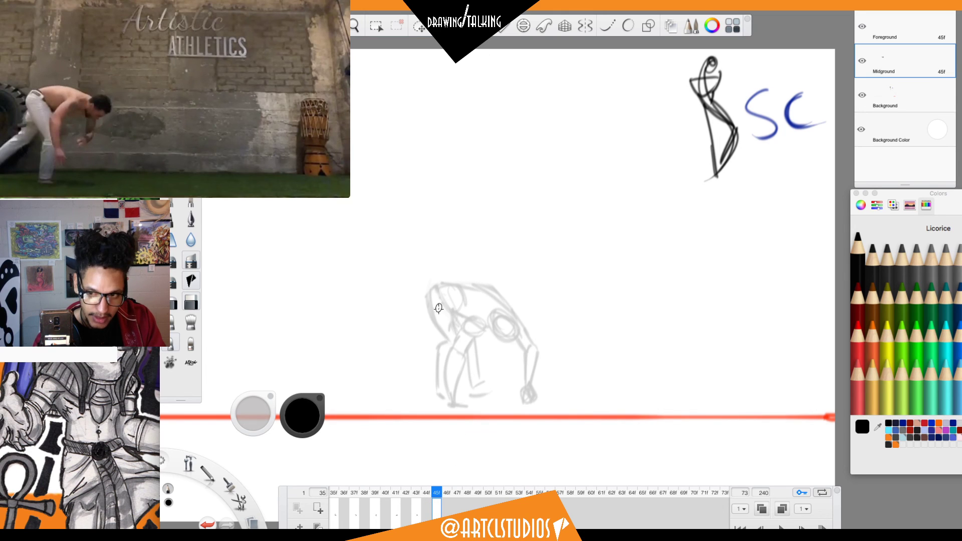
On frame 45, sketch the standing leg, the second thigh, the bent torso, the shoulder and the head circle.
{"action": "mouse_move", "coordinate": [453, 396]}
{"action": "left_mouse_down"}
{"action": "mouse_move", "coordinate": [437, 375]}
{"action": "mouse_move", "coordinate": [441, 347]}
{"action": "left_mouse_up"}
{"action": "mouse_move", "coordinate": [453, 345]}
{"action": "left_mouse_down"}
{"action": "mouse_move", "coordinate": [449, 397]}
{"action": "mouse_move", "coordinate": [455, 347]}
{"action": "mouse_move", "coordinate": [422, 303]}
{"action": "mouse_move", "coordinate": [442, 346]}
{"action": "mouse_move", "coordinate": [420, 307]}
{"action": "mouse_move", "coordinate": [427, 279]}
{"action": "mouse_move", "coordinate": [452, 322]}
{"action": "left_mouse_up"}
{"action": "mouse_move", "coordinate": [429, 287]}
{"action": "left_mouse_down"}
{"action": "mouse_move", "coordinate": [454, 323]}
{"action": "mouse_move", "coordinate": [451, 341]}
{"action": "mouse_move", "coordinate": [428, 281]}
{"action": "mouse_move", "coordinate": [475, 299]}
{"action": "left_mouse_up"}
{"action": "mouse_move", "coordinate": [423, 280]}
{"action": "left_mouse_down"}
{"action": "mouse_move", "coordinate": [469, 272]}
{"action": "mouse_move", "coordinate": [490, 304]}
{"action": "left_mouse_up"}
{"action": "mouse_move", "coordinate": [473, 271]}
{"action": "left_mouse_down"}
{"action": "mouse_move", "coordinate": [495, 305]}
{"action": "mouse_move", "coordinate": [510, 284]}
{"action": "mouse_move", "coordinate": [477, 291]}
{"action": "mouse_move", "coordinate": [467, 296]}
{"action": "mouse_move", "coordinate": [483, 304]}
{"action": "mouse_move", "coordinate": [458, 320]}
{"action": "mouse_move", "coordinate": [478, 307]}
{"action": "mouse_move", "coordinate": [462, 312]}
{"action": "mouse_move", "coordinate": [464, 300]}
{"action": "mouse_move", "coordinate": [446, 318]}
{"action": "mouse_move", "coordinate": [461, 359]}
{"action": "left_mouse_up"}
{"action": "left_click_drag", "start_coordinate": [452, 318], "coordinate": [472, 369]}
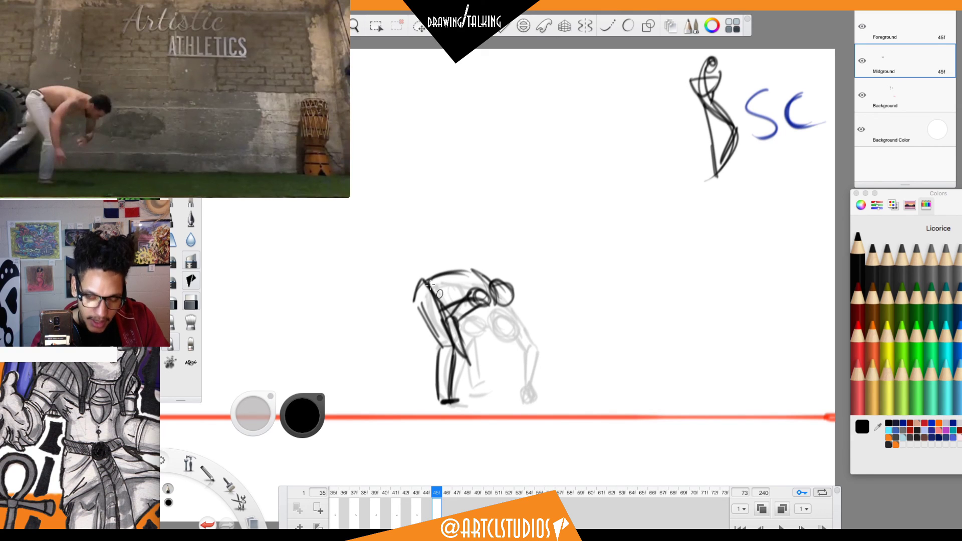
Darken the hip contour of the pose on frame 45, and erase the overlapping loop at the shoulder.
{"action": "mouse_move", "coordinate": [421, 279]}
{"action": "left_mouse_down"}
{"action": "mouse_move", "coordinate": [446, 283]}
{"action": "mouse_move", "coordinate": [420, 276]}
{"action": "mouse_move", "coordinate": [464, 273]}
{"action": "mouse_move", "coordinate": [422, 283]}
{"action": "left_mouse_up"}
{"action": "key", "text": "e"}
{"action": "key", "text": "b"}
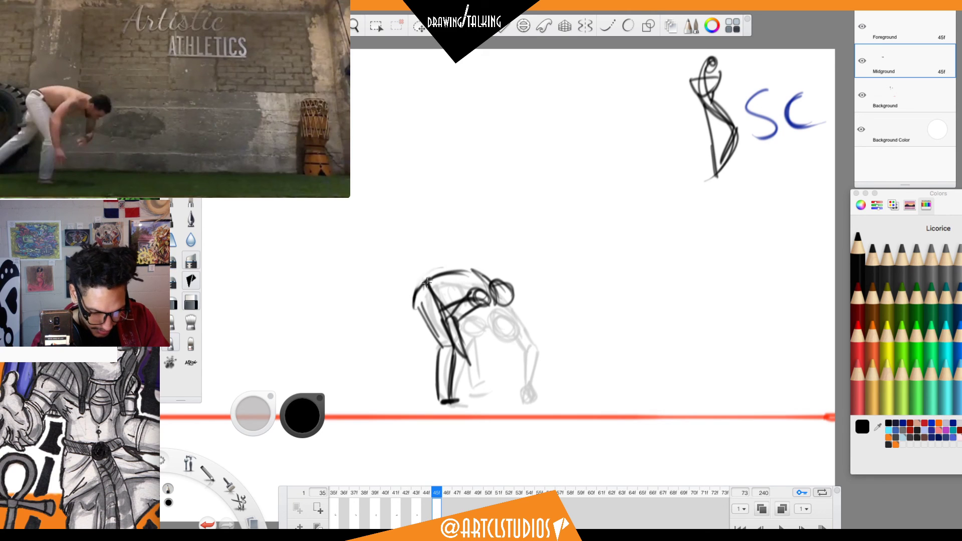
{"action": "key", "text": "e"}
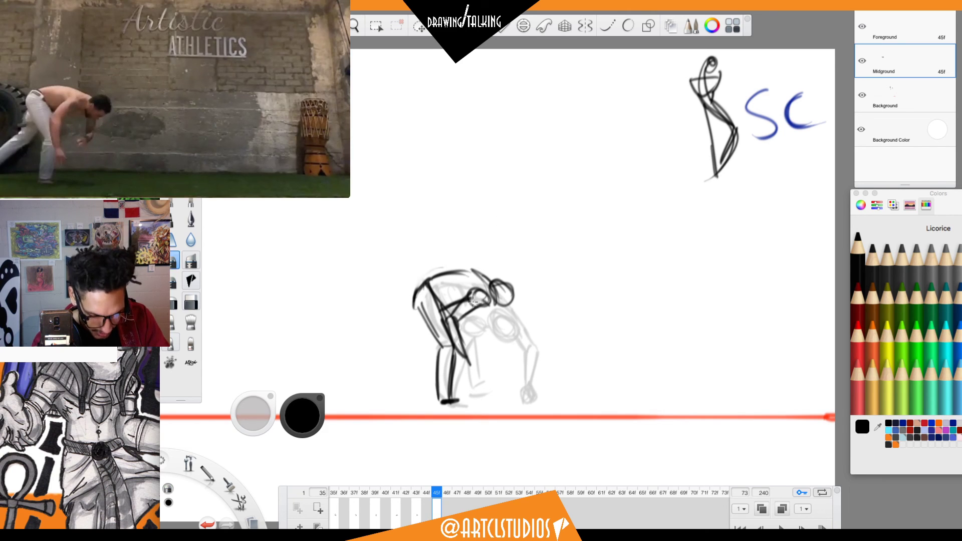
{"action": "key", "text": "e"}
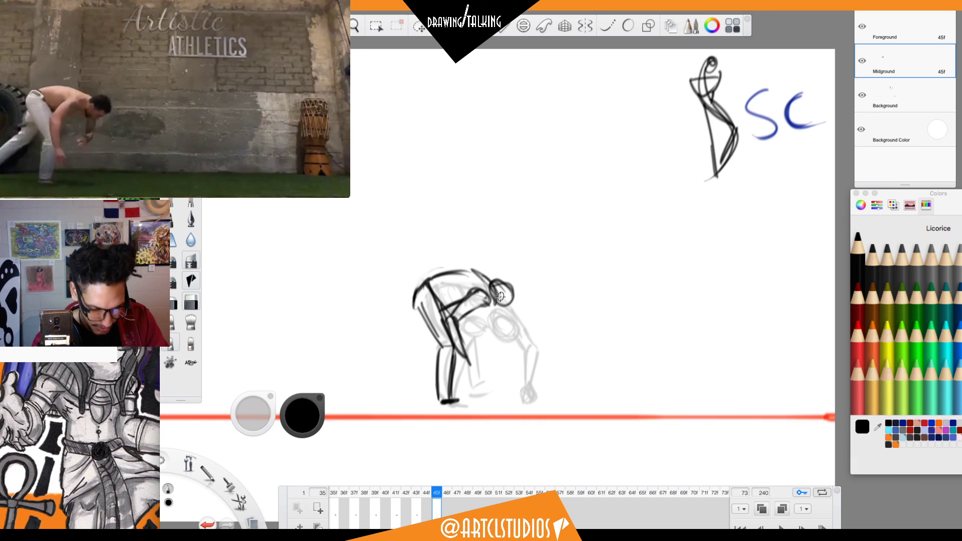
Thicken the head circle on frame 45, and draw the bent forearm below it and the fist of the hanging arm.
{"action": "mouse_move", "coordinate": [501, 288]}
{"action": "left_mouse_down"}
{"action": "mouse_move", "coordinate": [509, 299]}
{"action": "mouse_move", "coordinate": [514, 278]}
{"action": "mouse_move", "coordinate": [499, 275]}
{"action": "mouse_move", "coordinate": [502, 323]}
{"action": "mouse_move", "coordinate": [484, 342]}
{"action": "mouse_move", "coordinate": [496, 350]}
{"action": "mouse_move", "coordinate": [499, 340]}
{"action": "mouse_move", "coordinate": [488, 350]}
{"action": "left_mouse_up"}
{"action": "key", "text": "e"}
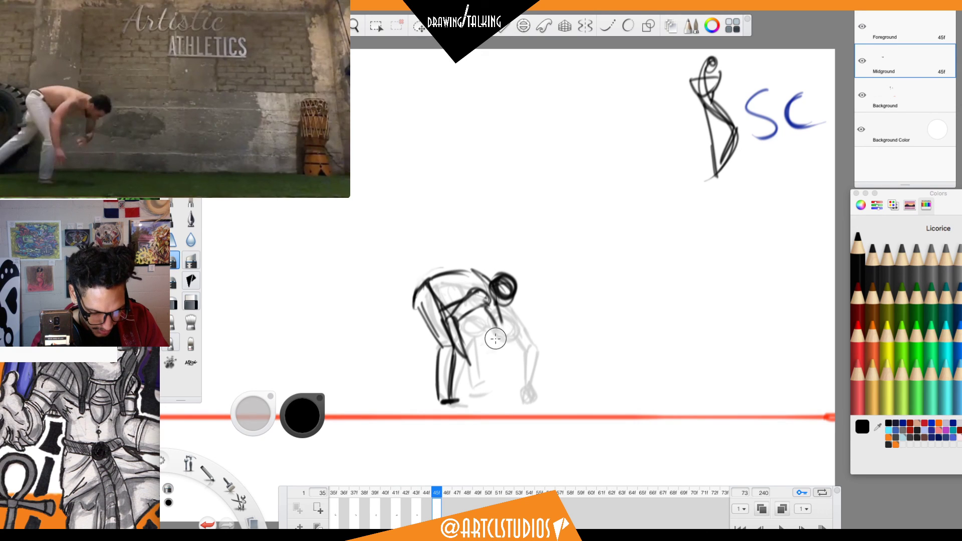
{"action": "key", "text": "b"}
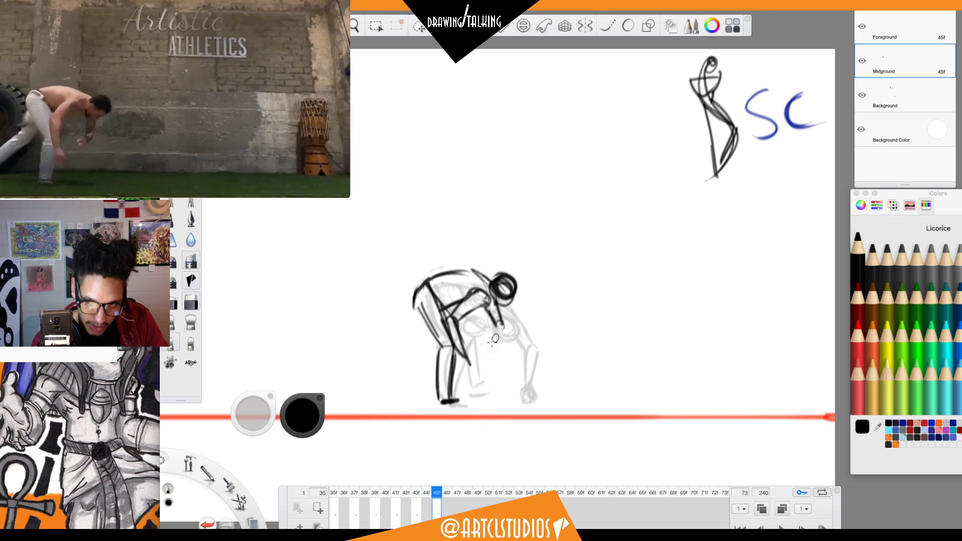
{"action": "mouse_move", "coordinate": [500, 322]}
{"action": "left_mouse_down"}
{"action": "mouse_move", "coordinate": [484, 335]}
{"action": "mouse_move", "coordinate": [501, 331]}
{"action": "left_mouse_up"}
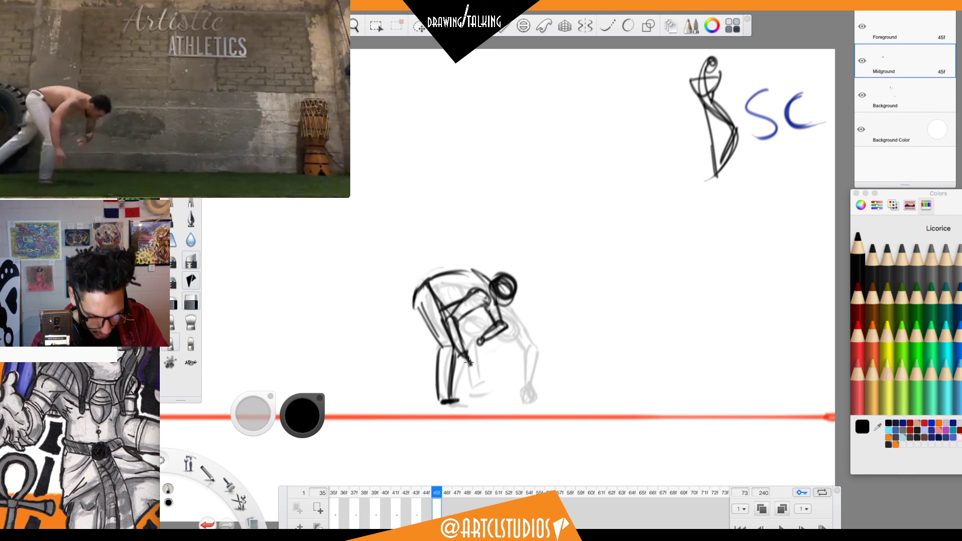
{"action": "left_click_drag", "start_coordinate": [467, 367], "coordinate": [460, 363]}
Complete the frame 45 pose with the trailing leg and foot, a rounder back contour and the hand of the bent arm.
{"action": "left_click_drag", "start_coordinate": [422, 304], "coordinate": [414, 345]}
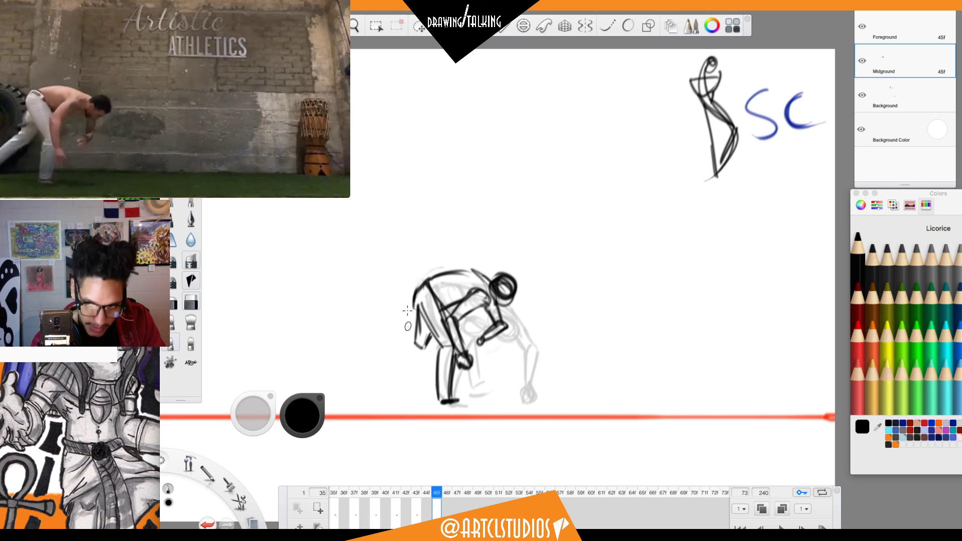
{"action": "mouse_move", "coordinate": [426, 341]}
{"action": "left_mouse_down"}
{"action": "mouse_move", "coordinate": [401, 361]}
{"action": "mouse_move", "coordinate": [415, 346]}
{"action": "mouse_move", "coordinate": [404, 348]}
{"action": "mouse_move", "coordinate": [416, 348]}
{"action": "mouse_move", "coordinate": [400, 347]}
{"action": "mouse_move", "coordinate": [382, 377]}
{"action": "mouse_move", "coordinate": [396, 347]}
{"action": "mouse_move", "coordinate": [376, 388]}
{"action": "mouse_move", "coordinate": [387, 377]}
{"action": "mouse_move", "coordinate": [377, 376]}
{"action": "mouse_move", "coordinate": [377, 362]}
{"action": "mouse_move", "coordinate": [383, 389]}
{"action": "mouse_move", "coordinate": [388, 365]}
{"action": "left_mouse_up"}
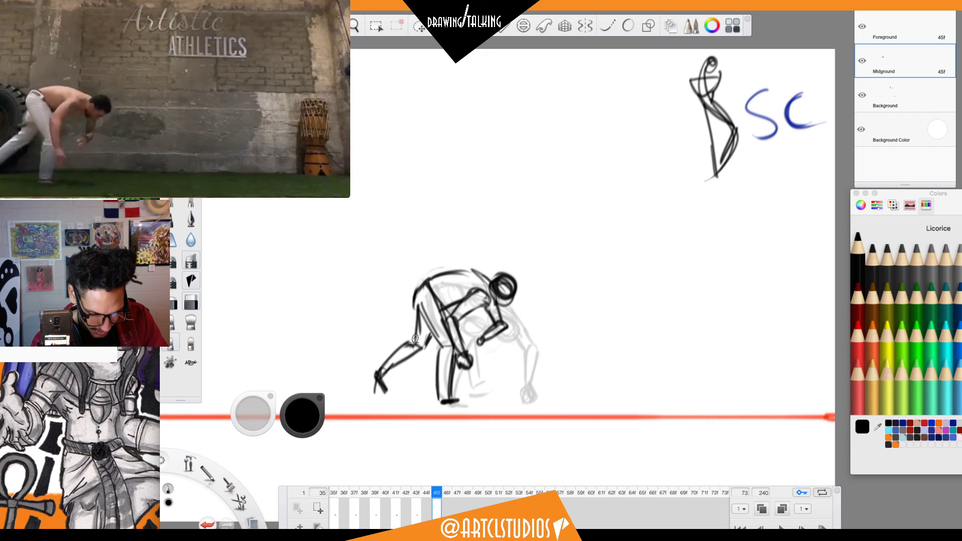
{"action": "left_click_drag", "start_coordinate": [431, 278], "coordinate": [486, 265]}
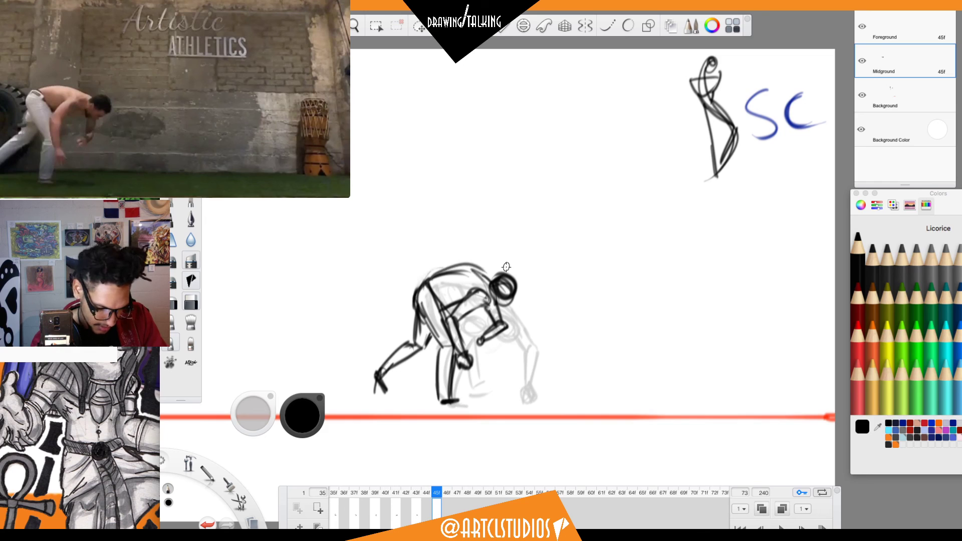
{"action": "left_click_drag", "start_coordinate": [484, 337], "coordinate": [480, 334]}
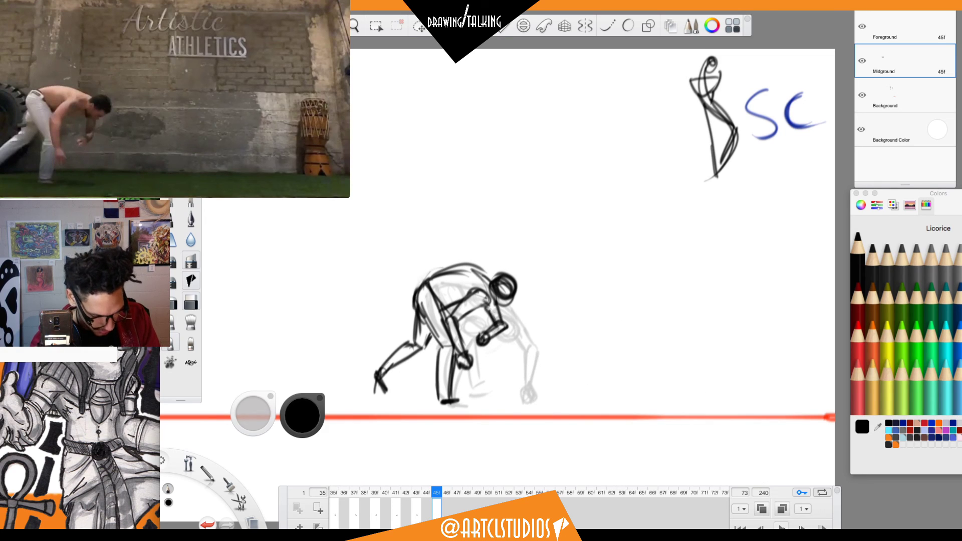
Play back the animation to check the new pose, and go to frame 2.
{"action": "left_click", "coordinate": [781, 527]}
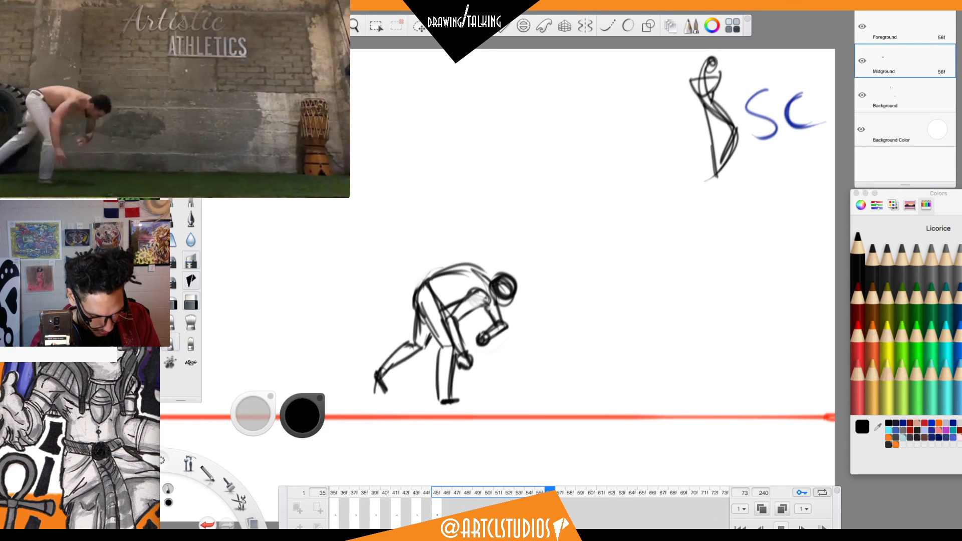
{"action": "left_click", "coordinate": [780, 527]}
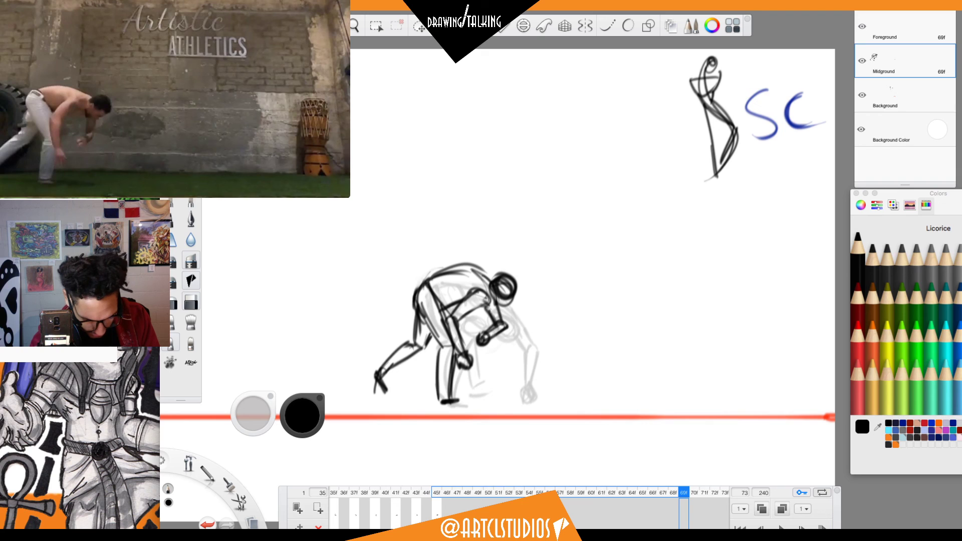
{"action": "left_click", "coordinate": [725, 493]}
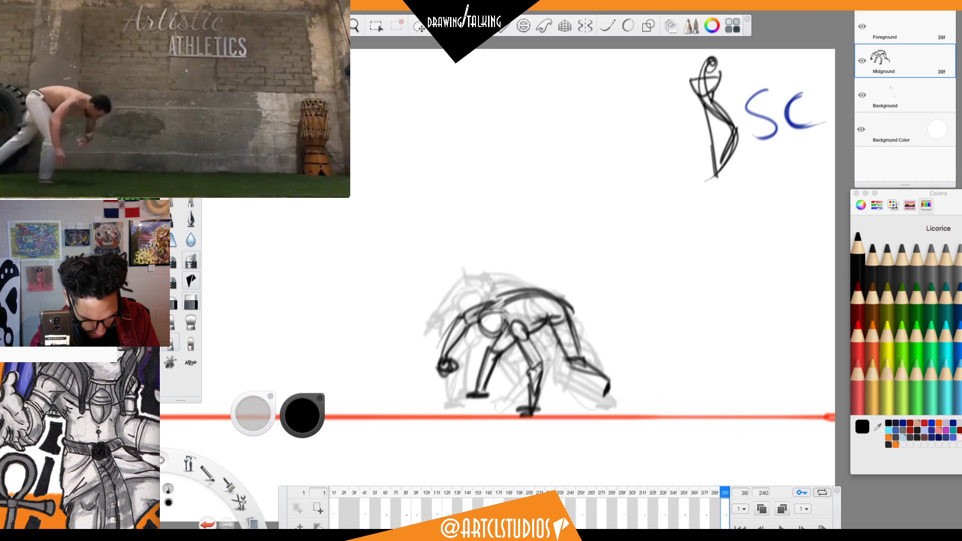
{"action": "left_click", "coordinate": [343, 493]}
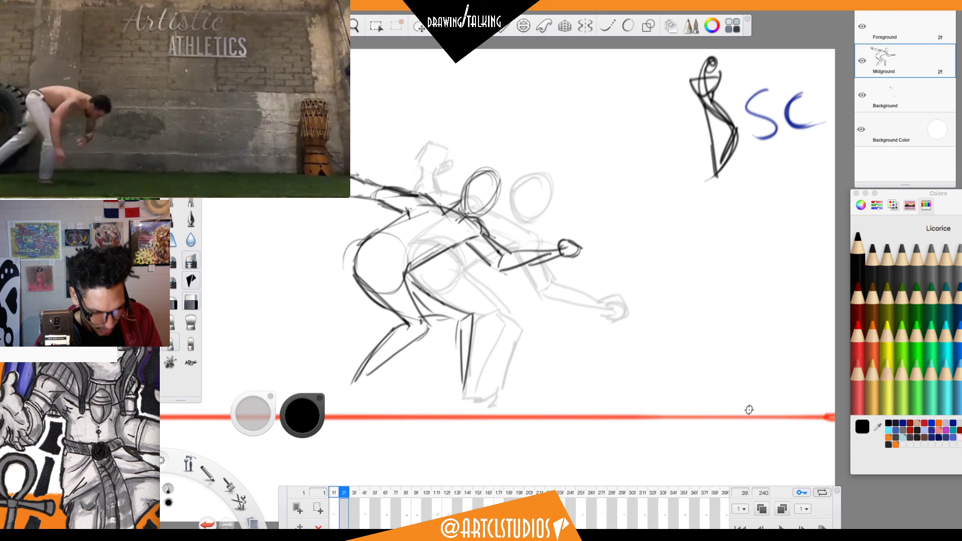
Step forward through the opening poses and return to frame 1 to compare the figure's size.
{"action": "key", "text": "Right"}
{"action": "key", "text": "Right"}
{"action": "key", "text": "Right"}
{"action": "key", "text": "Right"}
{"action": "key", "text": "Right"}
{"action": "key", "text": "Right"}
{"action": "key", "text": "Right"}
{"action": "key", "text": "Right"}
{"action": "key", "text": "Left"}
{"action": "key", "text": "Left"}
{"action": "key", "text": "Left"}
{"action": "key", "text": "Left"}
{"action": "key", "text": "Left"}
{"action": "key", "text": "Left"}
{"action": "key", "text": "Left"}
{"action": "key", "text": "Left"}
{"action": "key", "text": "Left"}
On the Background layer, draw a tall vertical height guide with a short base mark behind the first pose.
{"action": "left_click", "coordinate": [904, 103]}
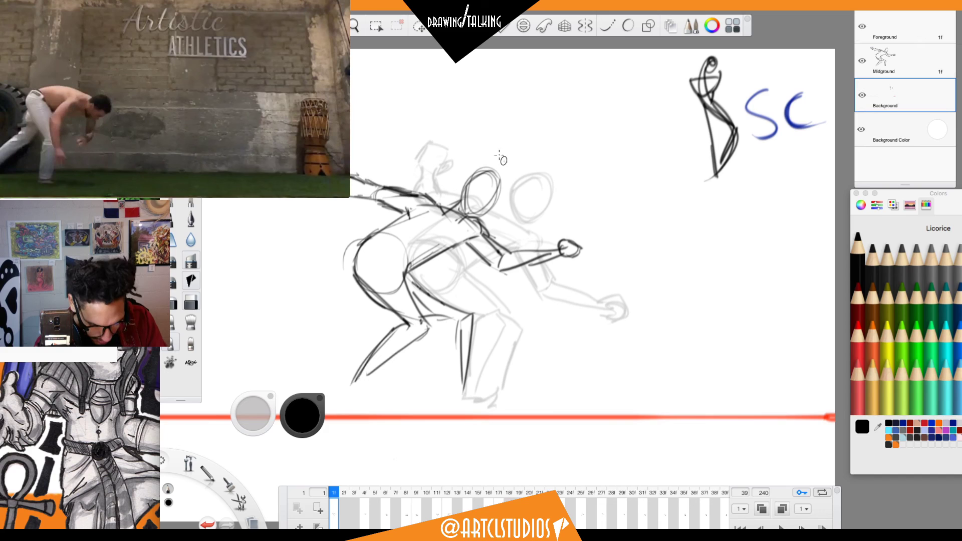
{"action": "left_click_drag", "start_coordinate": [348, 394], "coordinate": [337, 198]}
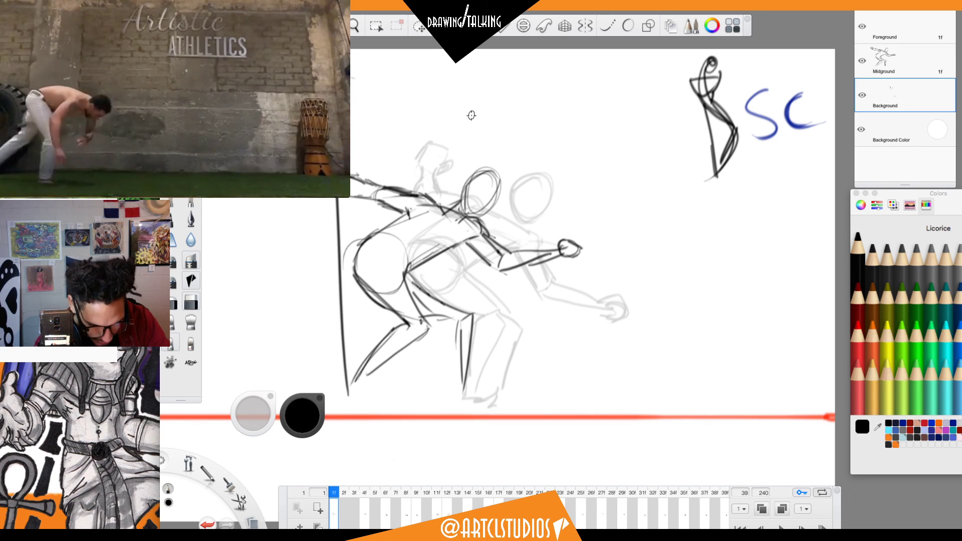
{"action": "left_click_drag", "start_coordinate": [341, 398], "coordinate": [358, 401]}
Step forward from frame 1 to frame 16, comparing each pose's size with the height guide.
{"action": "key", "text": "Right"}
{"action": "key", "text": "Right"}
{"action": "key", "text": "Right"}
{"action": "key", "text": "Right"}
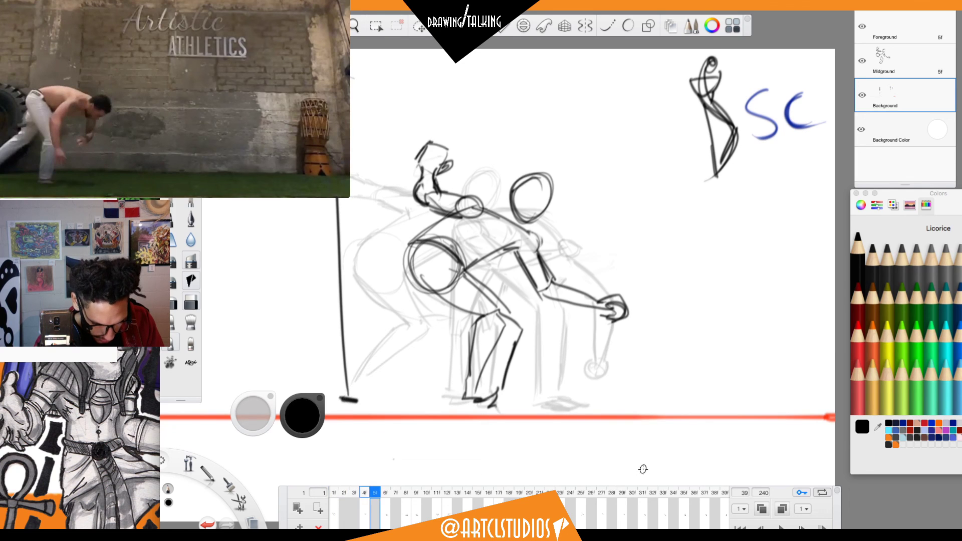
{"action": "key", "text": "period"}
{"action": "key", "text": "period"}
{"action": "key", "text": "period"}
{"action": "key", "text": "period"}
{"action": "key", "text": "period"}
{"action": "key", "text": "period"}
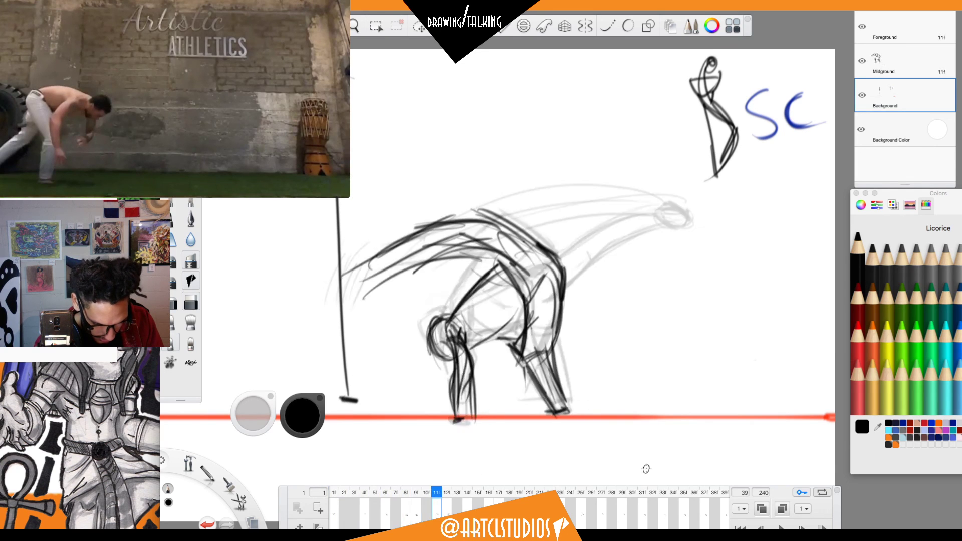
{"action": "key", "text": "period"}
{"action": "key", "text": "period"}
{"action": "key", "text": "period"}
{"action": "key", "text": "period"}
{"action": "key", "text": "period"}
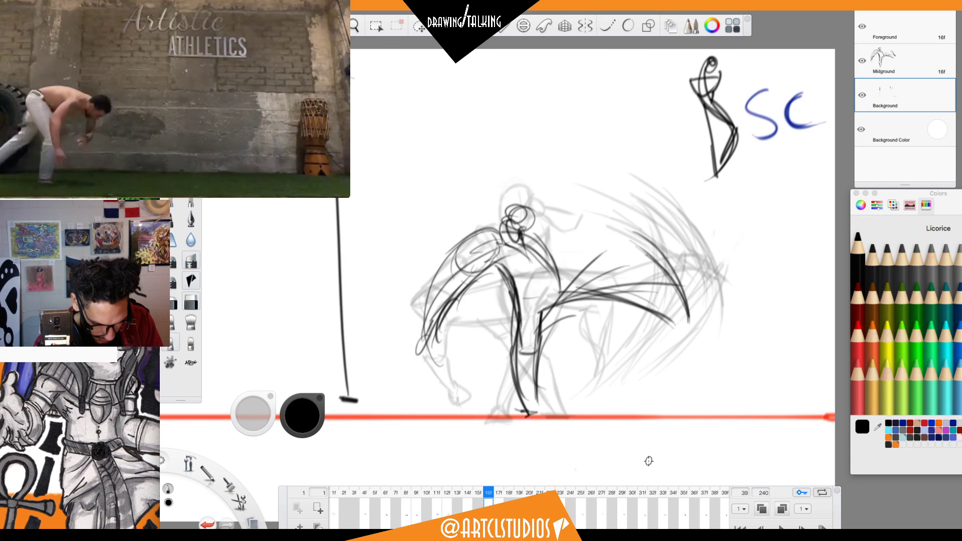
{"action": "key", "text": "v"}
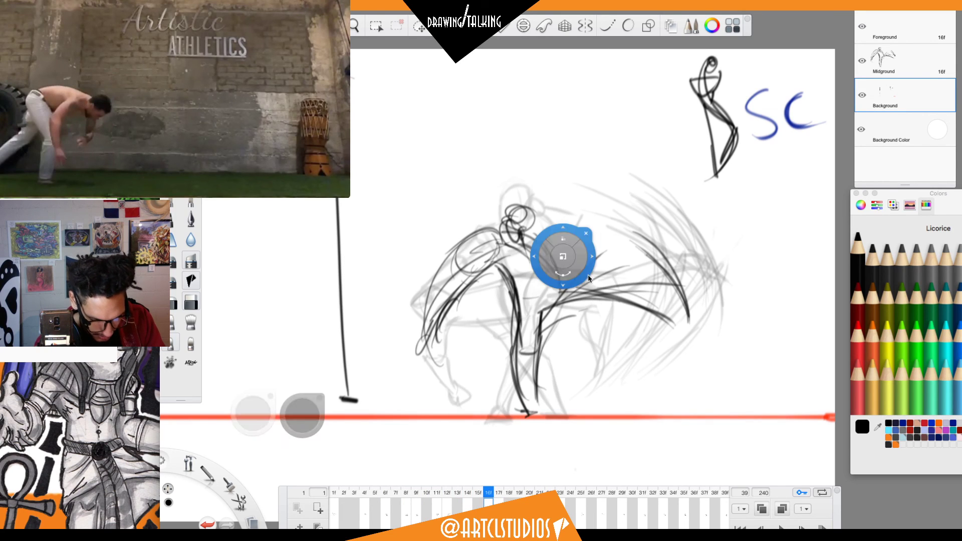
{"action": "left_click_drag", "start_coordinate": [565, 256], "coordinate": [577, 245]}
{"action": "key", "text": "super+z"}
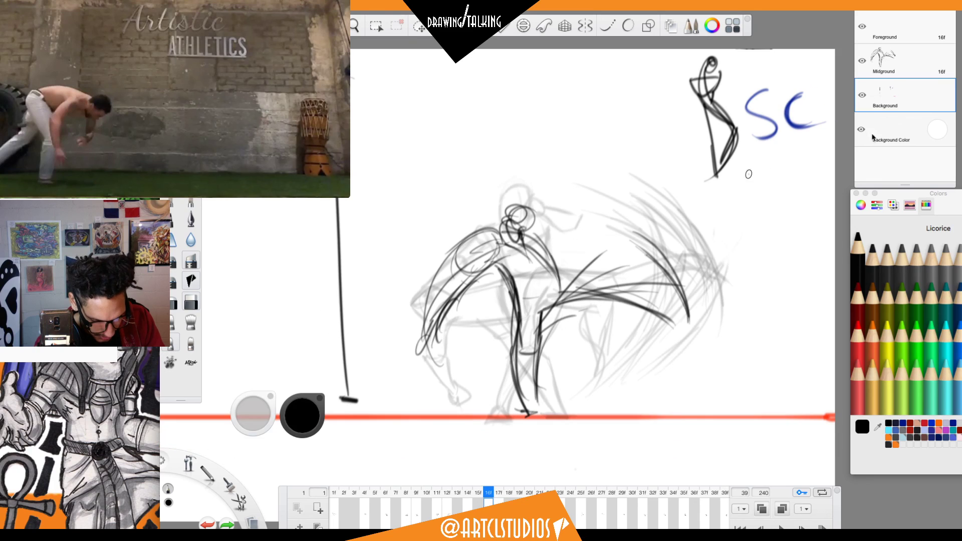
On the Midground layer, enlarge the pose on frame 16 to match the height guide, and advance to frame 17.
{"action": "left_click", "coordinate": [912, 60]}
{"action": "key", "text": "v"}
{"action": "mouse_move", "coordinate": [583, 252]}
{"action": "left_mouse_down"}
{"action": "mouse_move", "coordinate": [590, 238]}
{"action": "mouse_move", "coordinate": [609, 288]}
{"action": "mouse_move", "coordinate": [610, 279]}
{"action": "left_mouse_up"}
{"action": "key", "text": "Right"}
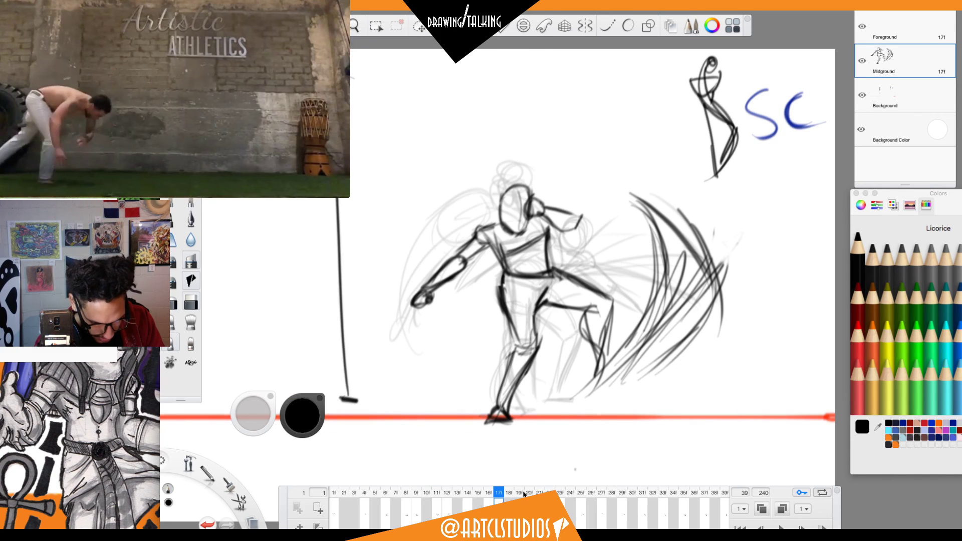
Enlarge the pose on frame 17, and reposition it with the standing foot on the red ground line.
{"action": "key", "text": "space"}
{"action": "left_click_drag", "start_coordinate": [594, 253], "coordinate": [607, 251]}
{"action": "left_click_drag", "start_coordinate": [633, 285], "coordinate": [639, 261]}
Go to frame 21 and enlarge its pose to match the scale of the preceding figure.
{"action": "left_click", "coordinate": [540, 492]}
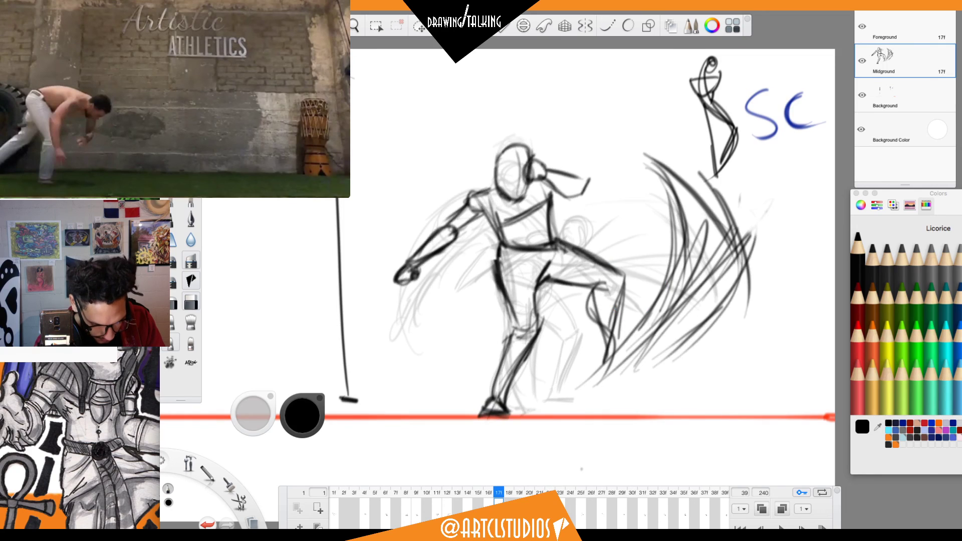
{"action": "key", "text": "v"}
{"action": "mouse_move", "coordinate": [604, 301]}
{"action": "left_mouse_down"}
{"action": "mouse_move", "coordinate": [646, 316]}
{"action": "mouse_move", "coordinate": [693, 271]}
{"action": "left_mouse_up"}
Scrub the timeline and play back the animation to check the size of the poses through to the last one.
{"action": "left_click", "coordinate": [520, 492]}
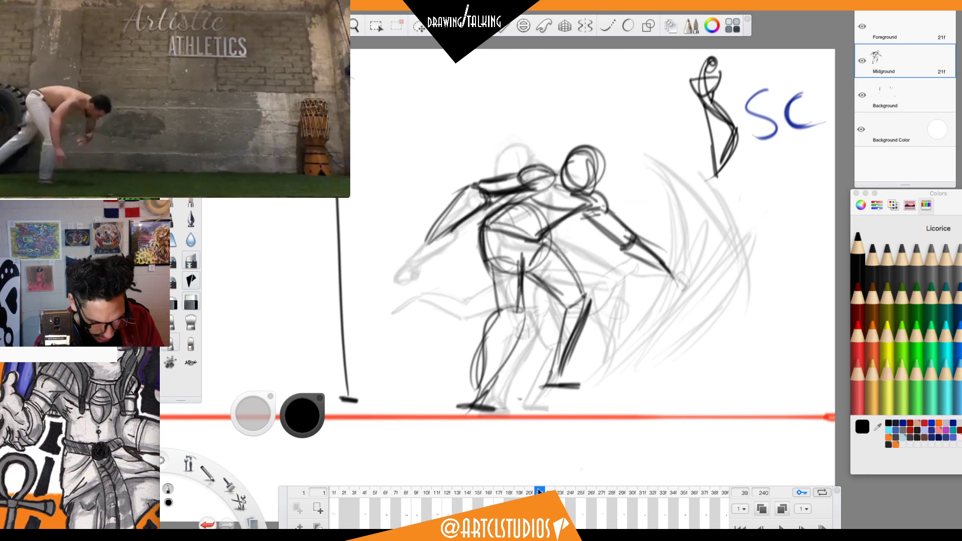
{"action": "left_click", "coordinate": [501, 493]}
{"action": "left_click_drag", "start_coordinate": [501, 493], "coordinate": [721, 493]}
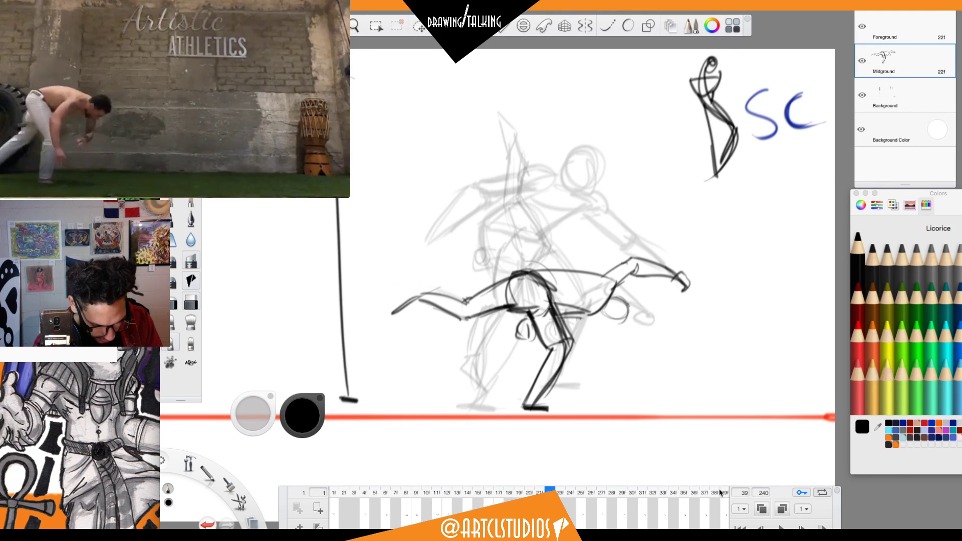
{"action": "left_click", "coordinate": [780, 527]}
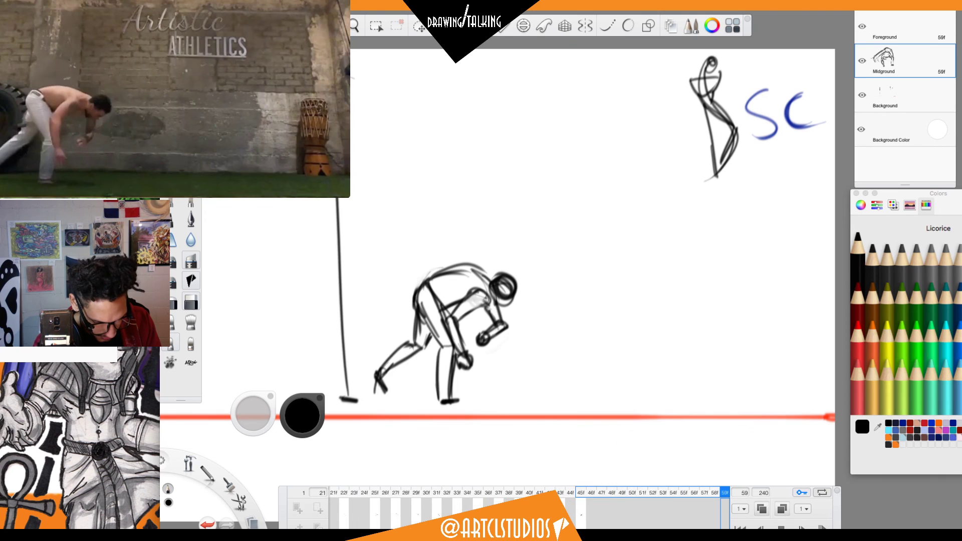
{"action": "key", "text": "space"}
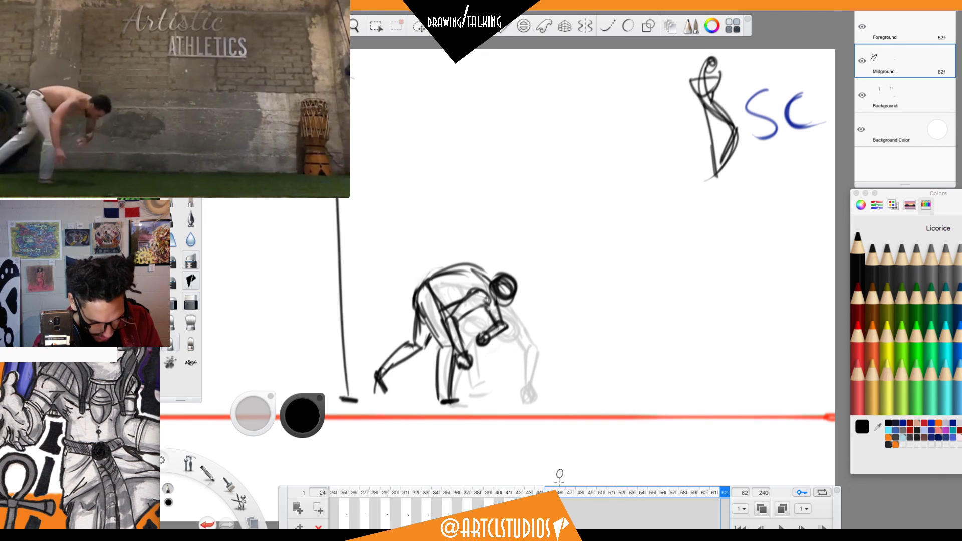
Enlarge the last pose, on frame 45, and the pose on frame 43, keeping their feet near the ground line.
{"action": "key", "text": "v"}
{"action": "mouse_move", "coordinate": [530, 234]}
{"action": "left_mouse_down"}
{"action": "mouse_move", "coordinate": [543, 217]}
{"action": "mouse_move", "coordinate": [574, 230]}
{"action": "mouse_move", "coordinate": [604, 223]}
{"action": "mouse_move", "coordinate": [648, 233]}
{"action": "mouse_move", "coordinate": [634, 190]}
{"action": "mouse_move", "coordinate": [675, 206]}
{"action": "mouse_move", "coordinate": [683, 197]}
{"action": "left_mouse_up"}
{"action": "left_click", "coordinate": [529, 493]}
{"action": "mouse_move", "coordinate": [563, 401]}
{"action": "left_mouse_down"}
{"action": "mouse_move", "coordinate": [577, 365]}
{"action": "mouse_move", "coordinate": [608, 339]}
{"action": "mouse_move", "coordinate": [661, 342]}
{"action": "mouse_move", "coordinate": [672, 324]}
{"action": "mouse_move", "coordinate": [634, 311]}
{"action": "mouse_move", "coordinate": [666, 333]}
{"action": "mouse_move", "coordinate": [659, 349]}
{"action": "left_mouse_up"}
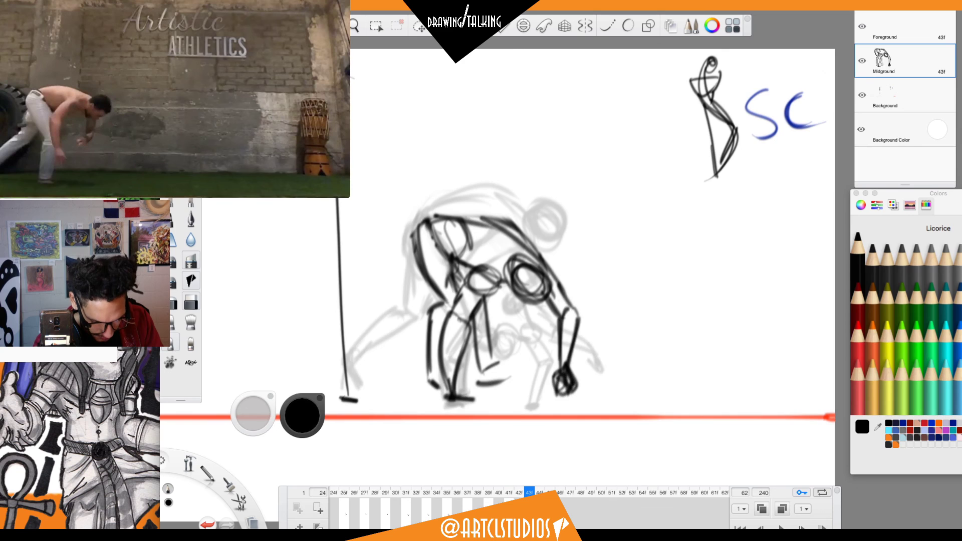
Enlarge the pose on frame 41 to match the scale of the poses that follow it.
{"action": "left_click", "coordinate": [509, 493]}
{"action": "mouse_move", "coordinate": [589, 354]}
{"action": "left_mouse_down"}
{"action": "mouse_move", "coordinate": [610, 344]}
{"action": "mouse_move", "coordinate": [683, 346]}
{"action": "mouse_move", "coordinate": [748, 282]}
{"action": "left_mouse_up"}
{"action": "key", "text": "Escape"}
Step back and forth through the later poses, from frame 43 back past frame 29, to compare their sizes.
{"action": "key", "text": "Left"}
{"action": "key", "text": "Right"}
{"action": "key", "text": "Right"}
{"action": "key", "text": "period"}
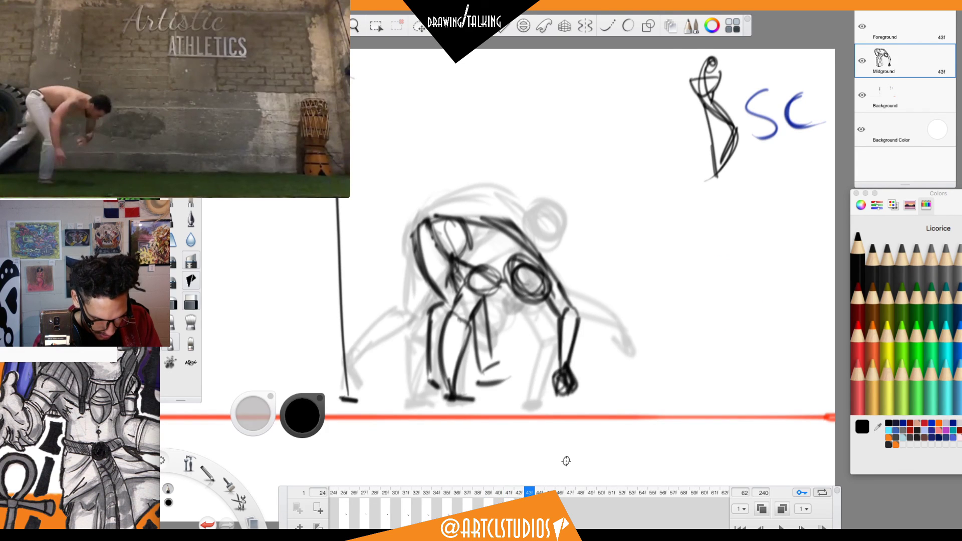
{"action": "key", "text": "comma"}
{"action": "key", "text": "comma"}
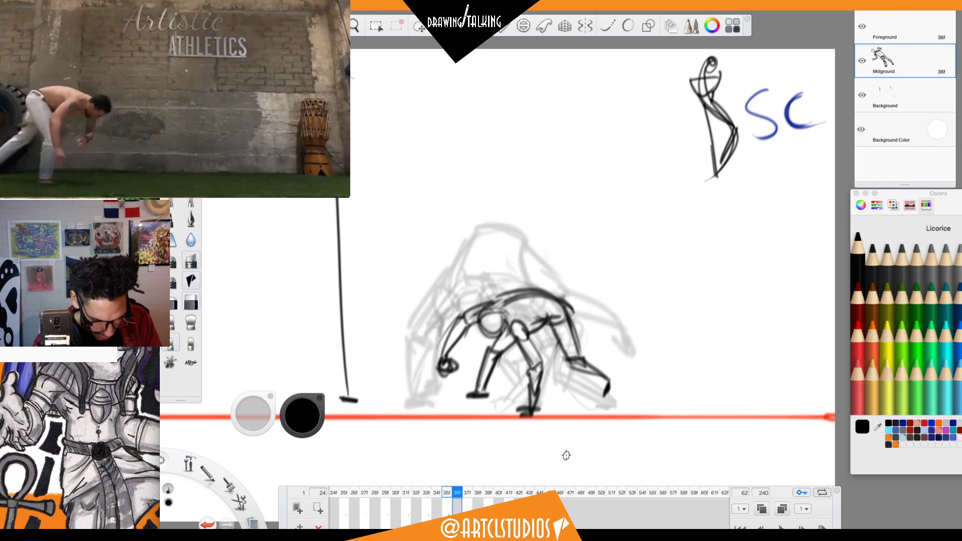
{"action": "key", "text": "comma"}
{"action": "key", "text": "comma"}
{"action": "key", "text": "comma"}
{"action": "key", "text": "comma"}
{"action": "key", "text": "comma"}
{"action": "key", "text": "comma"}
{"action": "key", "text": "comma"}
{"action": "key", "text": "comma"}
{"action": "key", "text": "comma"}
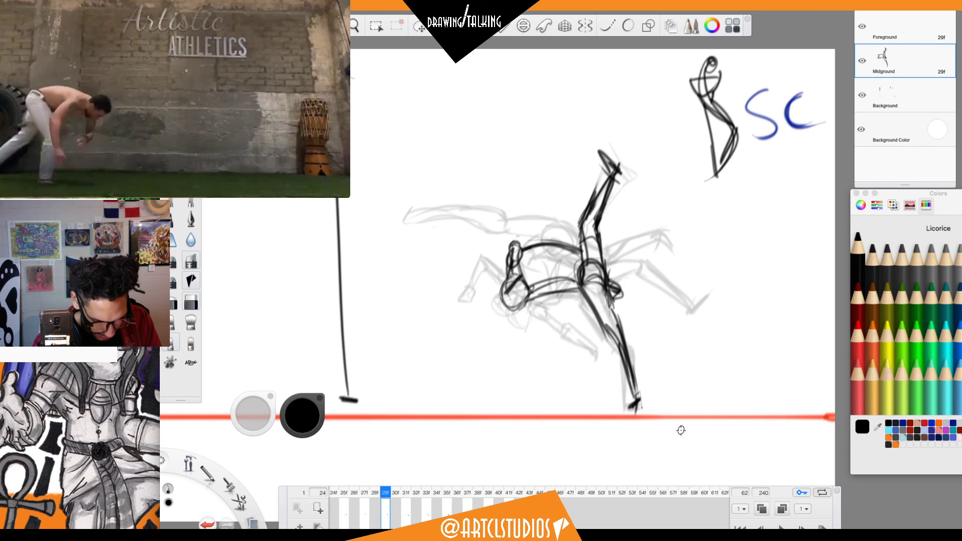
{"action": "key", "text": "comma"}
{"action": "key", "text": "comma"}
{"action": "key", "text": "comma"}
{"action": "key", "text": "comma"}
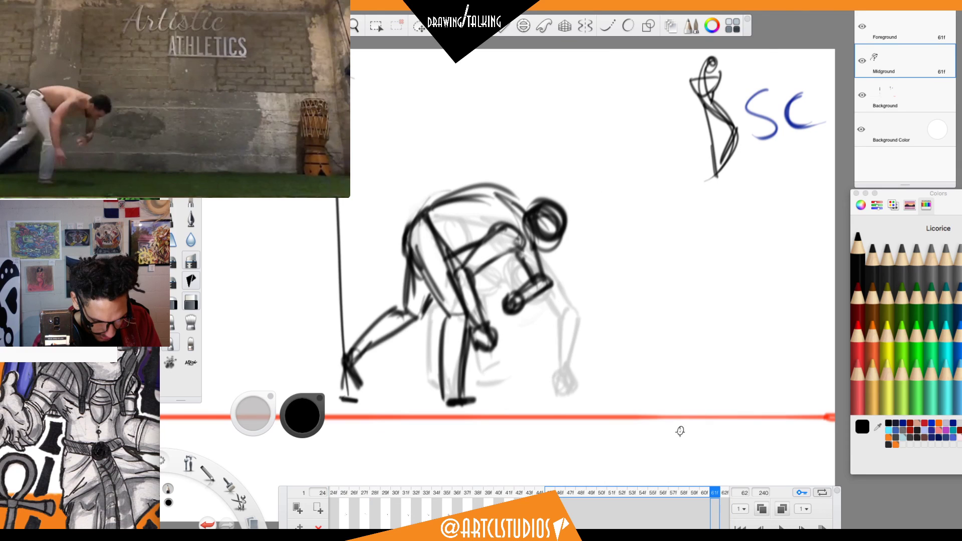
{"action": "key", "text": "comma"}
{"action": "key", "text": "comma"}
{"action": "key", "text": "comma"}
{"action": "key", "text": "comma"}
{"action": "key", "text": "comma"}
{"action": "key", "text": "comma"}
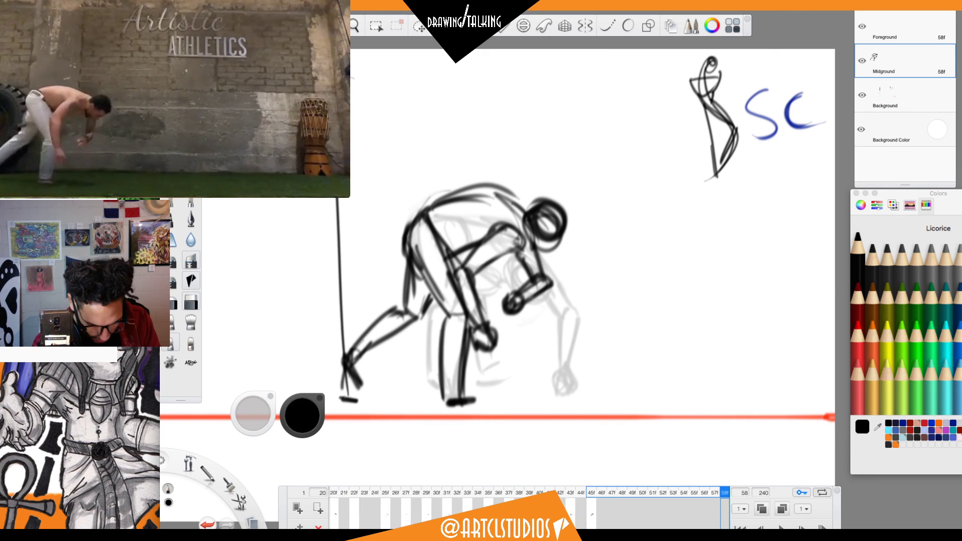
Go to frame 22 and compare its pose with the enlarged one on frame 20.
{"action": "left_click", "coordinate": [394, 488]}
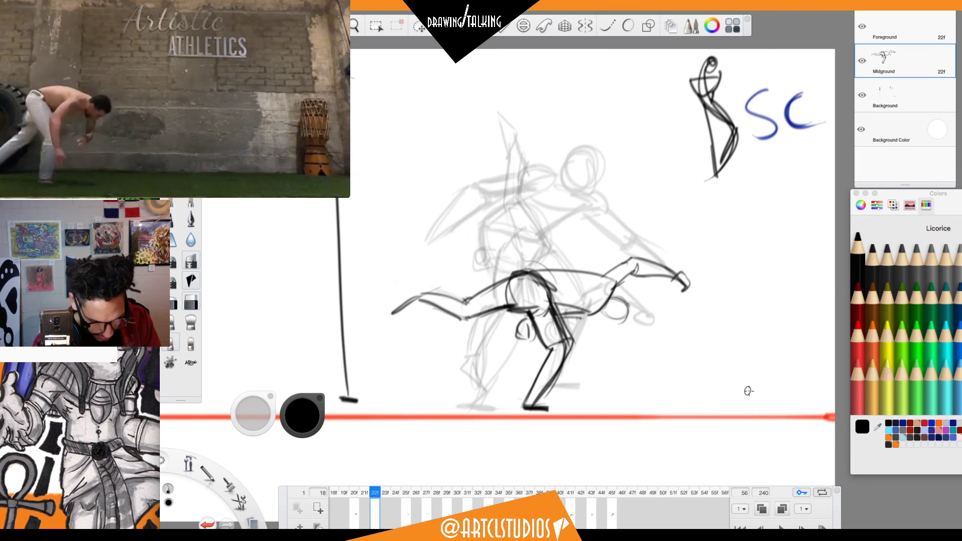
{"action": "key", "text": "comma"}
{"action": "key", "text": "comma"}
{"action": "key", "text": "period"}
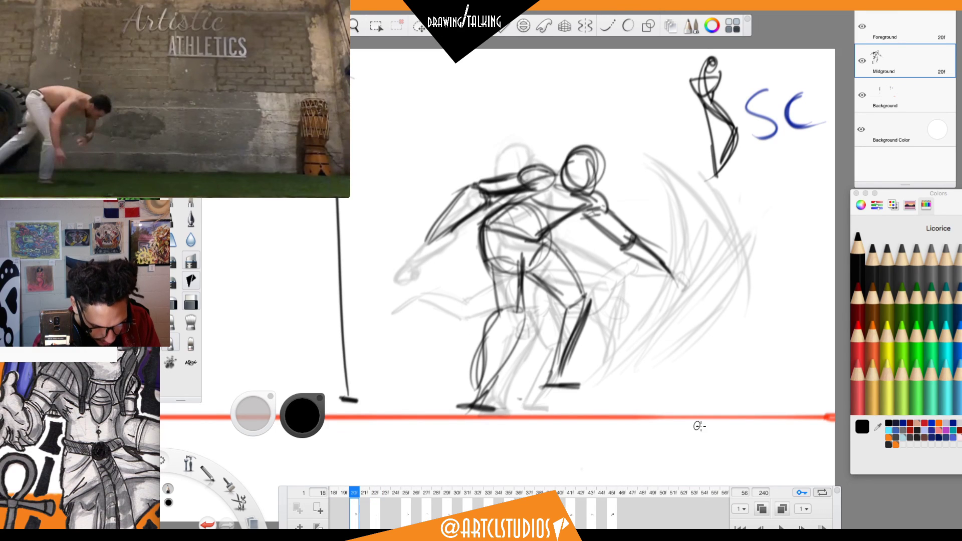
Compare the poses on frames 20 and 22, and shift the frame 20 pose slightly to the right.
{"action": "key", "text": "period"}
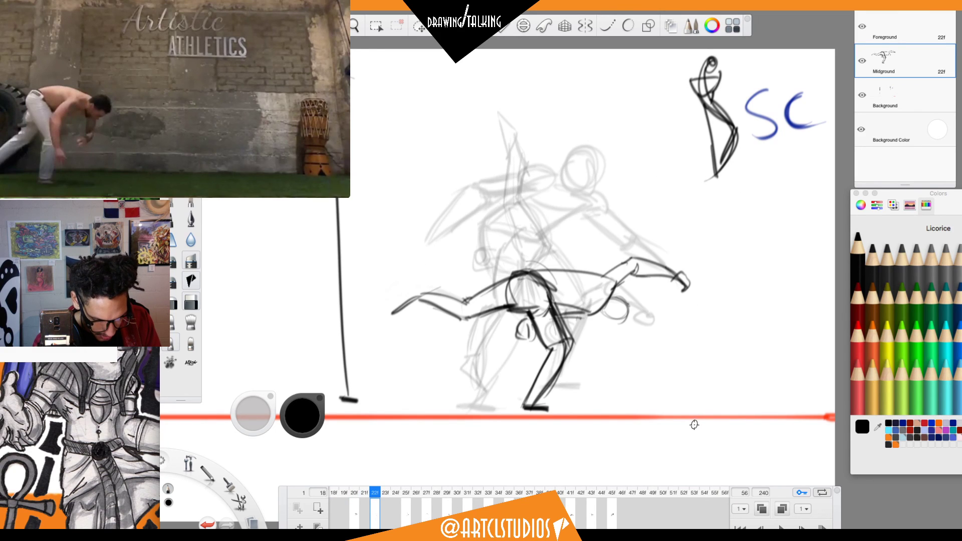
{"action": "key", "text": "comma"}
{"action": "key", "text": "period"}
{"action": "key", "text": "comma"}
{"action": "key", "text": "v"}
{"action": "left_click_drag", "start_coordinate": [677, 334], "coordinate": [688, 334]}
{"action": "key", "text": "Escape"}
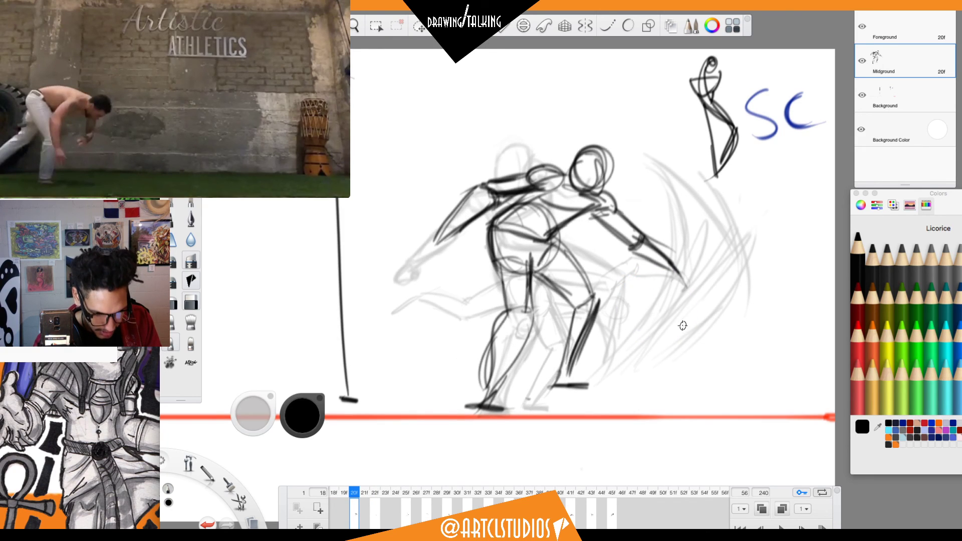
Enlarge the pose on frame 22 and raise it to match the scale of frame 20.
{"action": "key", "text": "period"}
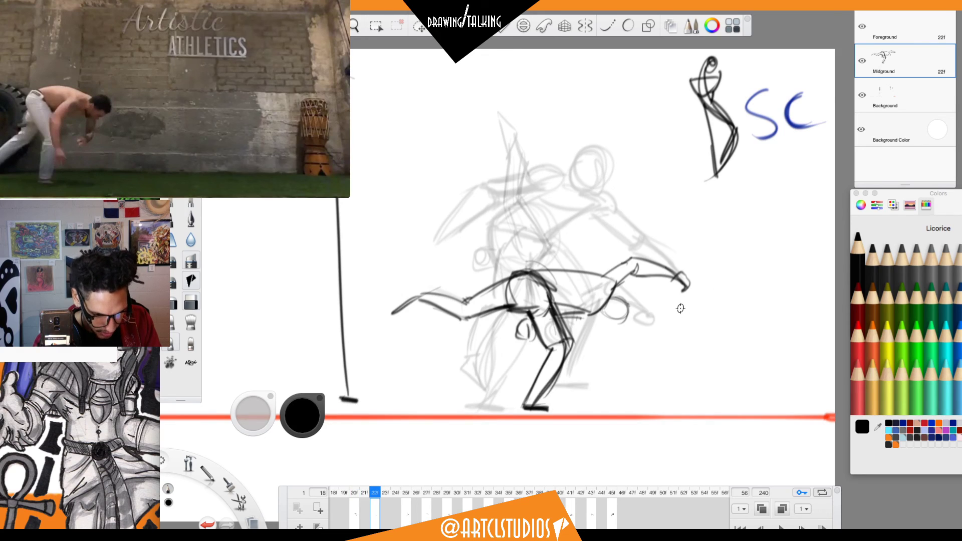
{"action": "key", "text": "ctrl+t"}
{"action": "left_click_drag", "start_coordinate": [681, 309], "coordinate": [727, 273]}
Enlarge the upside-down pose held on frames 25 and 26 to match the figure on frame 22.
{"action": "left_click", "coordinate": [417, 500]}
{"action": "key", "text": "v"}
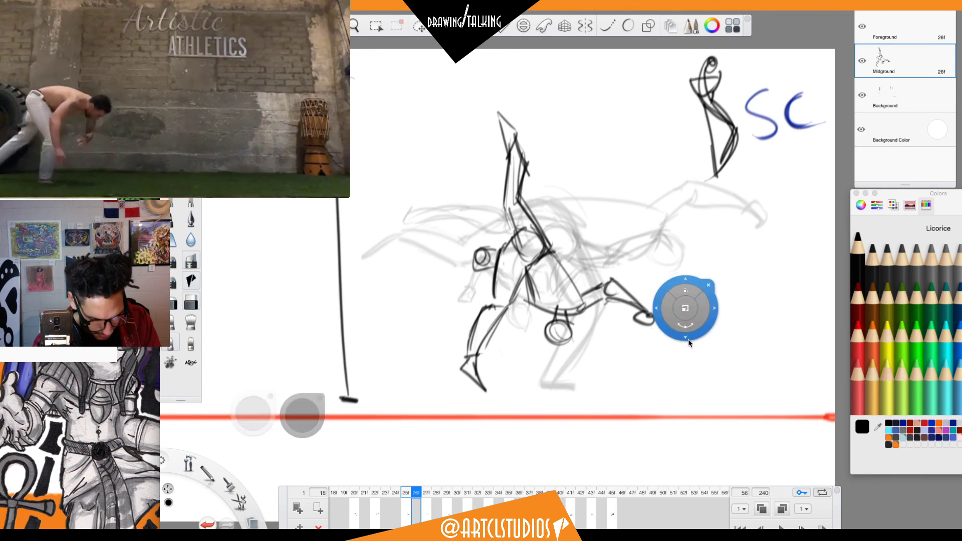
{"action": "mouse_move", "coordinate": [690, 312]}
{"action": "left_mouse_down"}
{"action": "mouse_move", "coordinate": [700, 302]}
{"action": "mouse_move", "coordinate": [711, 327]}
{"action": "mouse_move", "coordinate": [713, 318]}
{"action": "left_mouse_up"}
{"action": "left_click", "coordinate": [435, 515]}
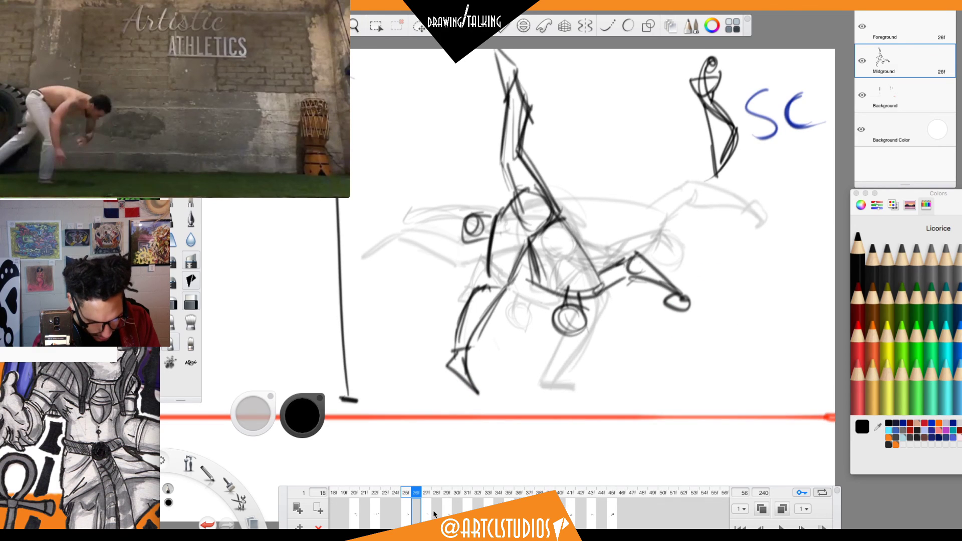
{"action": "left_click", "coordinate": [429, 513]}
{"action": "left_click", "coordinate": [408, 514]}
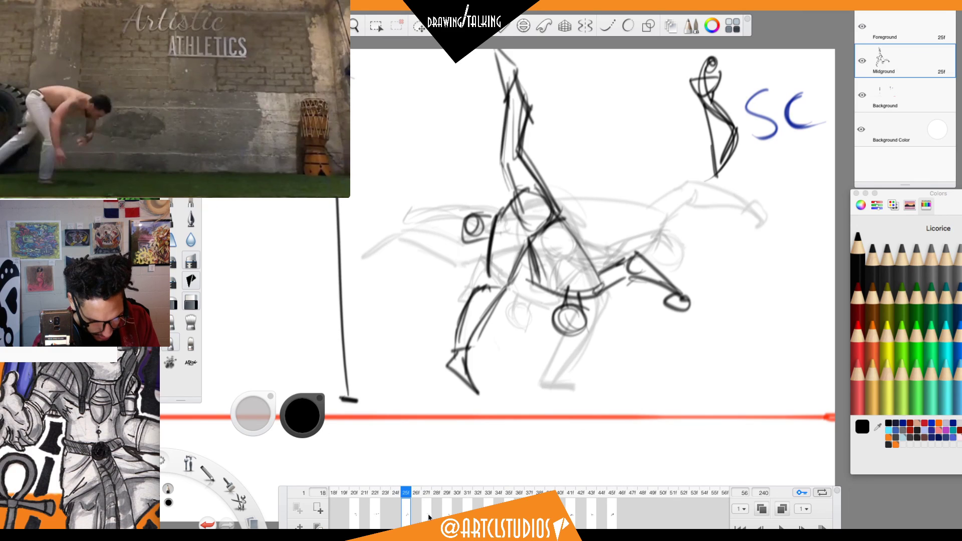
Enlarge and reposition the airborne pose on frame 27 to match the preceding pose.
{"action": "left_click", "coordinate": [430, 511]}
{"action": "key", "text": "v"}
{"action": "mouse_move", "coordinate": [636, 326]}
{"action": "left_mouse_down"}
{"action": "mouse_move", "coordinate": [709, 321]}
{"action": "mouse_move", "coordinate": [697, 319]}
{"action": "left_mouse_up"}
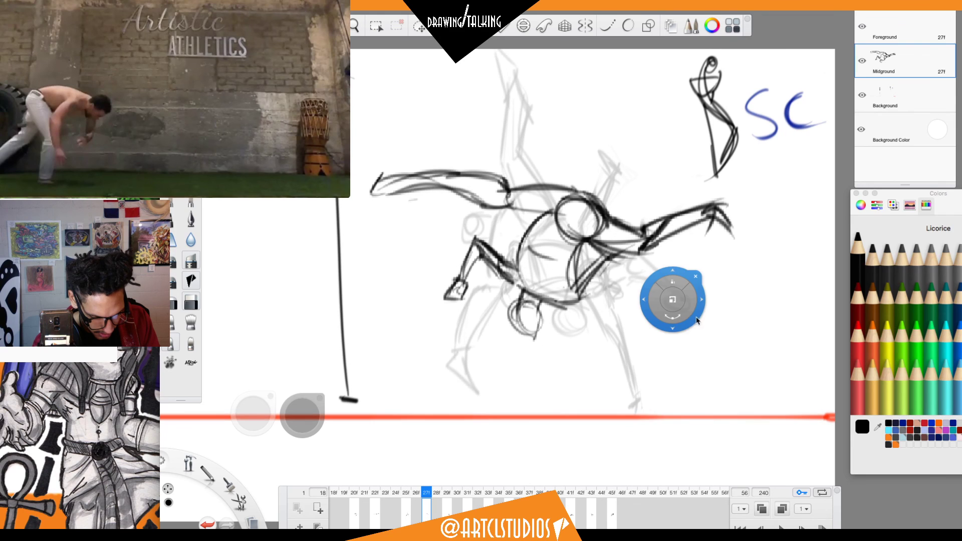
{"action": "key", "text": "Escape"}
Enlarge and reposition the poses on frames 29 and 31 to continue the same figure scale.
{"action": "left_click", "coordinate": [450, 494]}
{"action": "mouse_move", "coordinate": [626, 317]}
{"action": "left_mouse_down"}
{"action": "mouse_move", "coordinate": [678, 294]}
{"action": "mouse_move", "coordinate": [672, 281]}
{"action": "mouse_move", "coordinate": [724, 303]}
{"action": "mouse_move", "coordinate": [731, 294]}
{"action": "mouse_move", "coordinate": [723, 275]}
{"action": "mouse_move", "coordinate": [694, 262]}
{"action": "mouse_move", "coordinate": [731, 291]}
{"action": "mouse_move", "coordinate": [739, 276]}
{"action": "mouse_move", "coordinate": [733, 282]}
{"action": "left_mouse_up"}
{"action": "left_click", "coordinate": [470, 508]}
{"action": "key", "text": "v"}
Enlarge the leaning-back pose held on frames 33 and 34, and move it so the standing foot meets the ground line.
{"action": "left_click", "coordinate": [498, 492]}
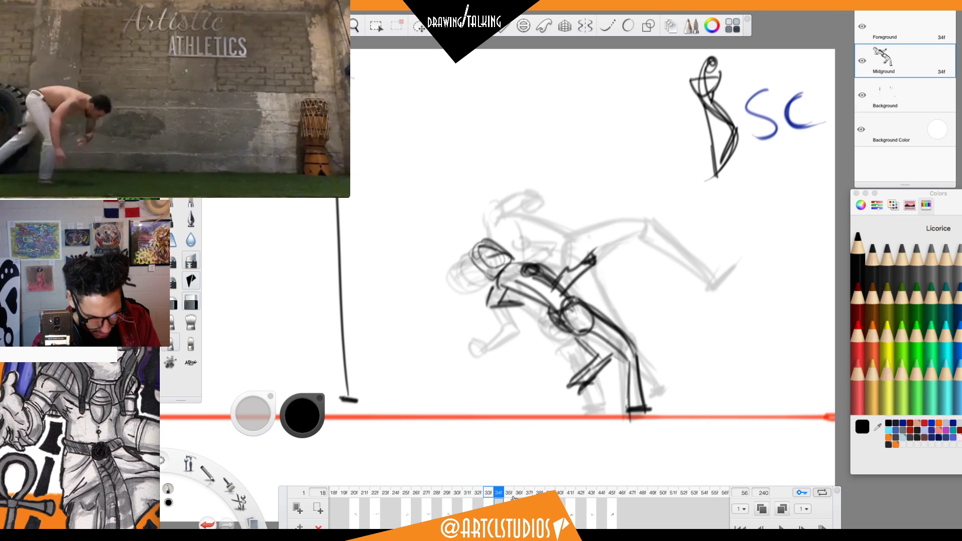
{"action": "left_click_drag", "start_coordinate": [662, 319], "coordinate": [671, 323]}
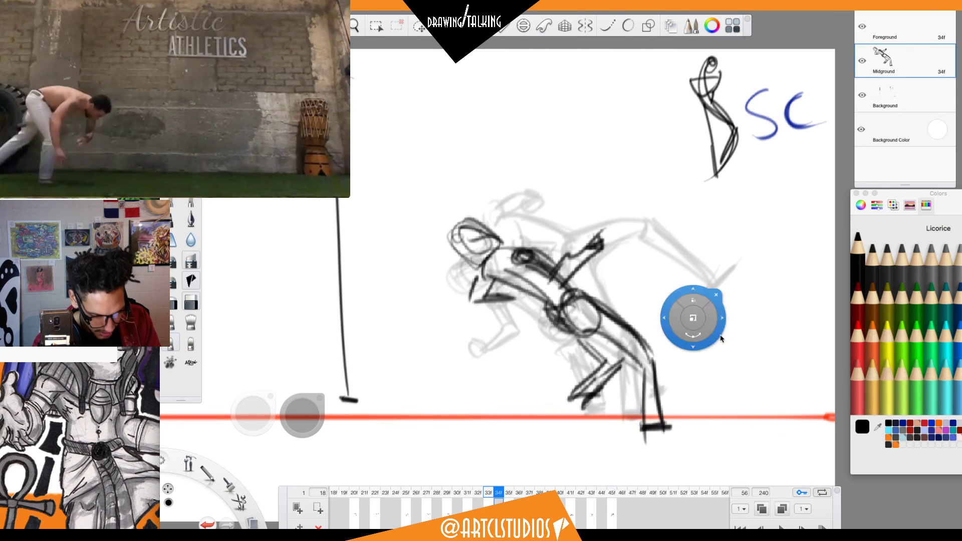
{"action": "mouse_move", "coordinate": [707, 326]}
{"action": "left_mouse_down"}
{"action": "mouse_move", "coordinate": [677, 307]}
{"action": "mouse_move", "coordinate": [716, 324]}
{"action": "left_mouse_up"}
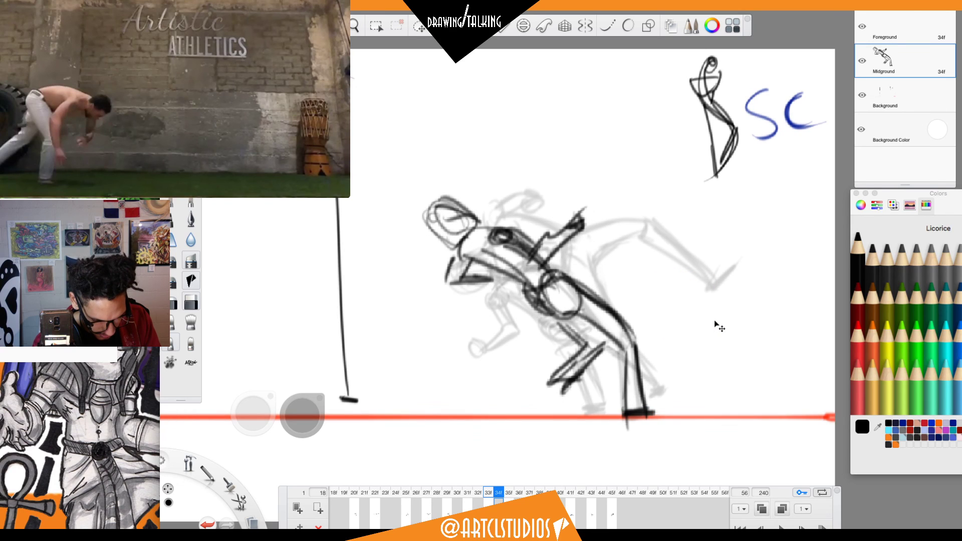
Enlarge the landing pose on frame 35 and raise it so its feet sit just above the ground line.
{"action": "left_click", "coordinate": [509, 493]}
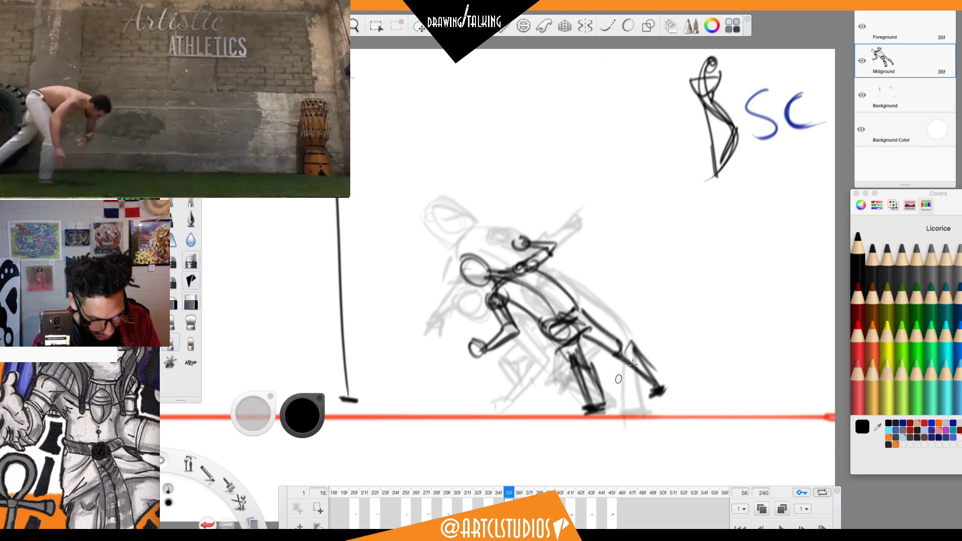
{"action": "left_click_drag", "start_coordinate": [676, 324], "coordinate": [688, 320]}
{"action": "mouse_move", "coordinate": [720, 350]}
{"action": "left_mouse_down"}
{"action": "mouse_move", "coordinate": [721, 332]}
{"action": "mouse_move", "coordinate": [746, 318]}
{"action": "mouse_move", "coordinate": [720, 319]}
{"action": "left_mouse_up"}
Enlarge the crouching poses on frames 37 and 39, keeping their feet near the ground line.
{"action": "left_click", "coordinate": [529, 492]}
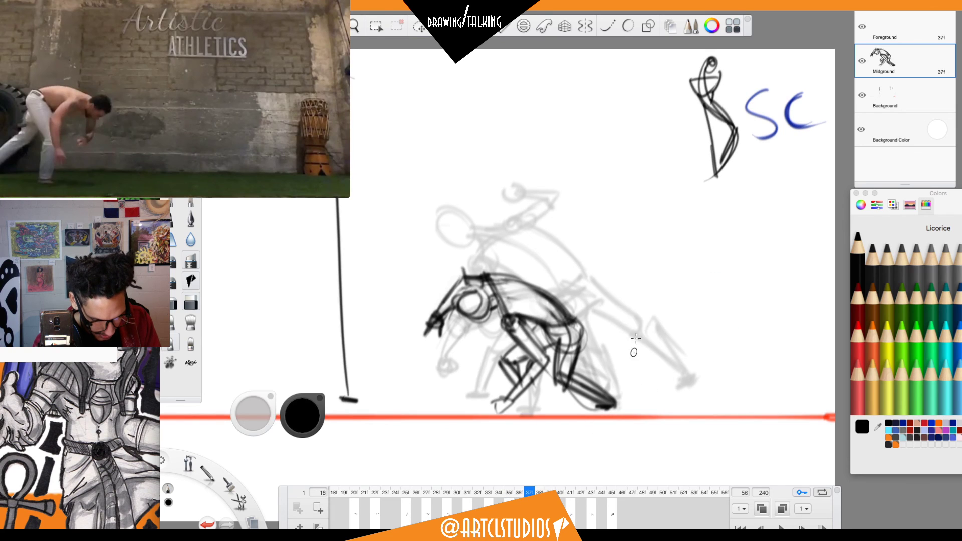
{"action": "key", "text": "v"}
{"action": "mouse_move", "coordinate": [643, 305]}
{"action": "left_mouse_down"}
{"action": "mouse_move", "coordinate": [700, 317]}
{"action": "mouse_move", "coordinate": [690, 304]}
{"action": "mouse_move", "coordinate": [675, 318]}
{"action": "mouse_move", "coordinate": [687, 307]}
{"action": "left_mouse_up"}
{"action": "left_click", "coordinate": [550, 493]}
{"action": "left_click_drag", "start_coordinate": [707, 353], "coordinate": [706, 324]}
Go back and forth between frames 39, 41 and 43 to compare the size and position of their poses.
{"action": "left_click", "coordinate": [570, 510]}
{"action": "key", "text": "space"}
{"action": "left_click", "coordinate": [571, 512]}
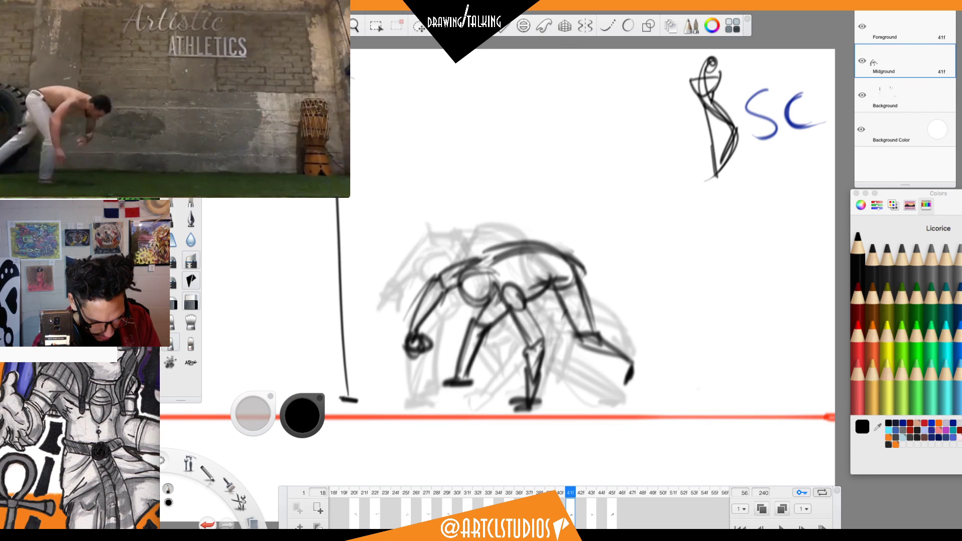
{"action": "left_click", "coordinate": [571, 496]}
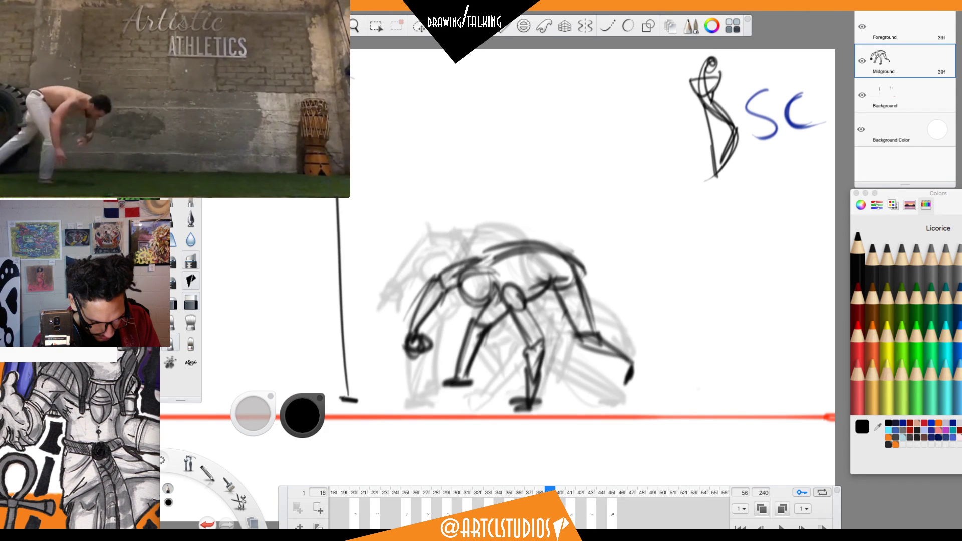
{"action": "left_click", "coordinate": [593, 510]}
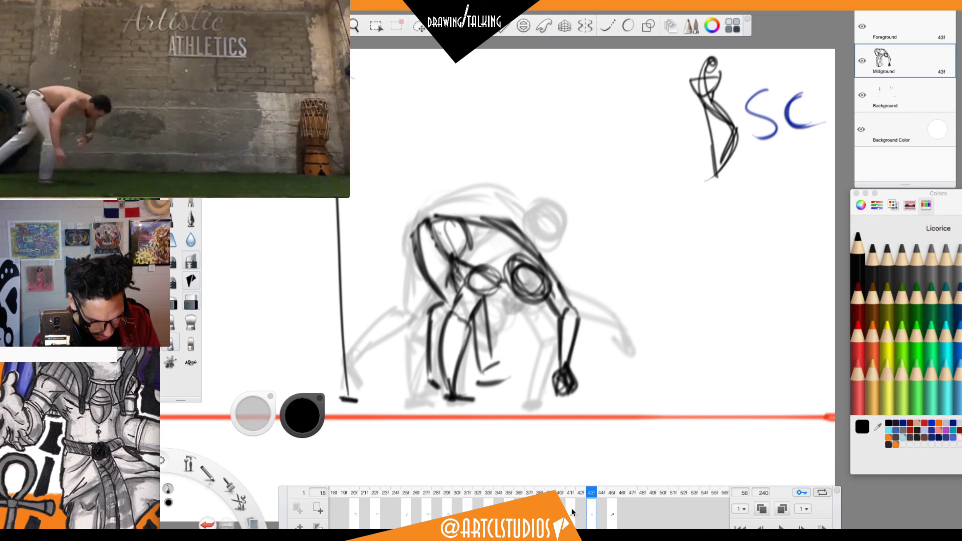
{"action": "left_click", "coordinate": [576, 515]}
{"action": "left_click", "coordinate": [582, 513]}
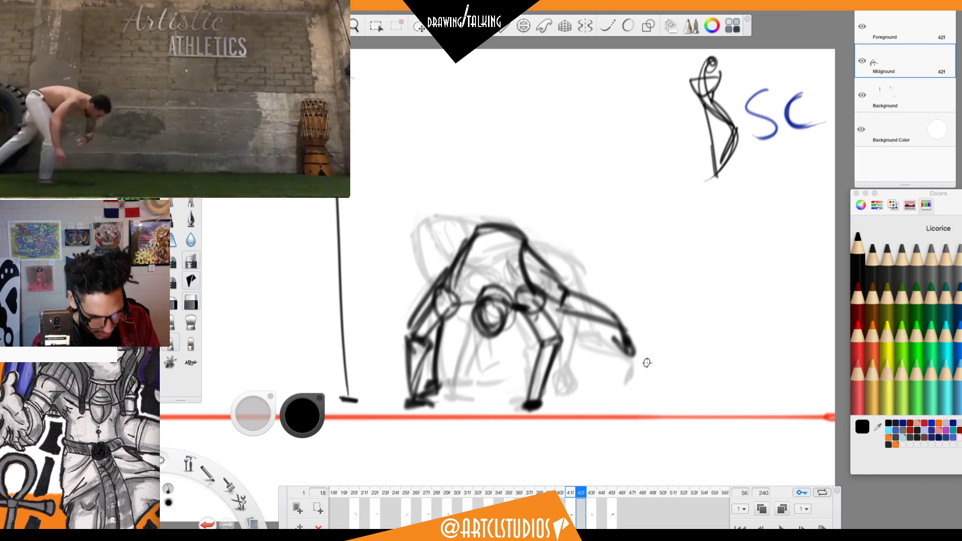
{"action": "left_click", "coordinate": [560, 493]}
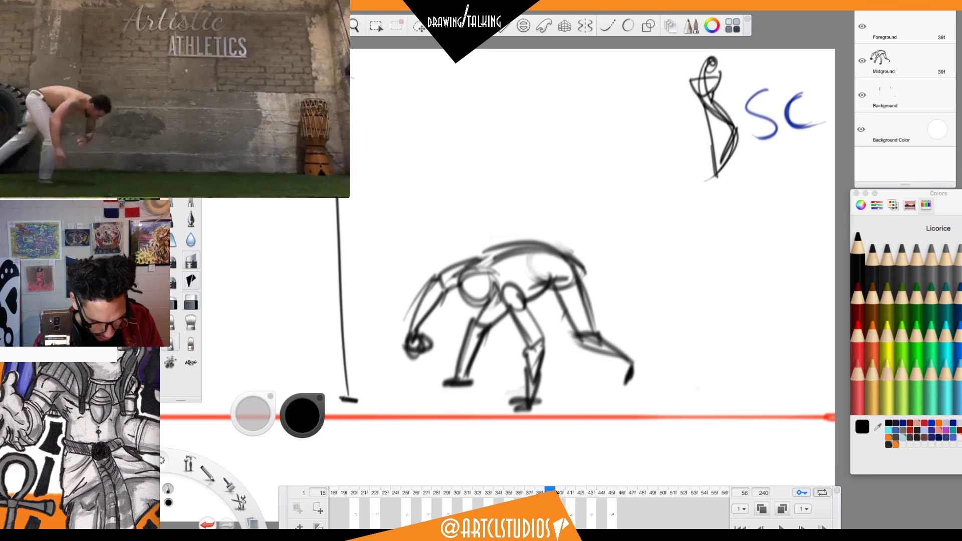
{"action": "left_click", "coordinate": [571, 493]}
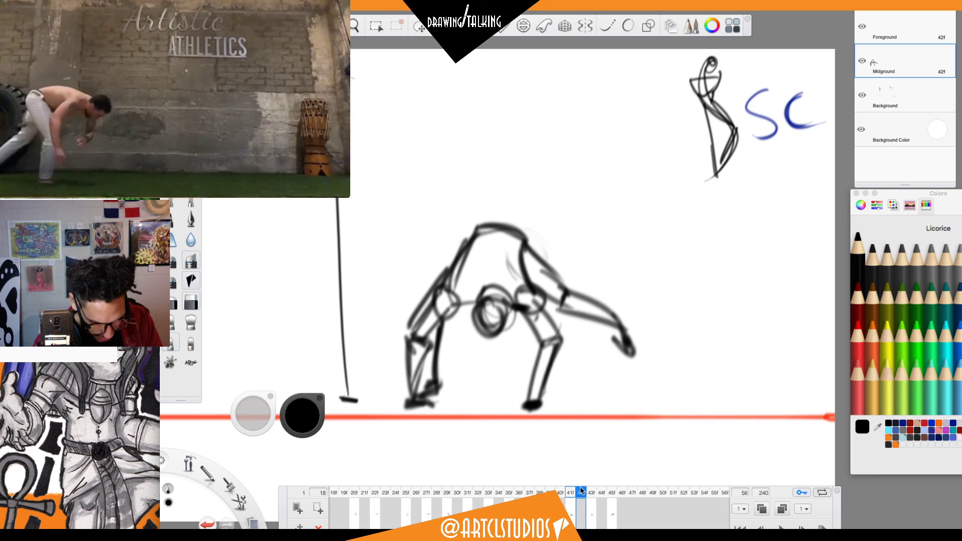
{"action": "left_click", "coordinate": [591, 492]}
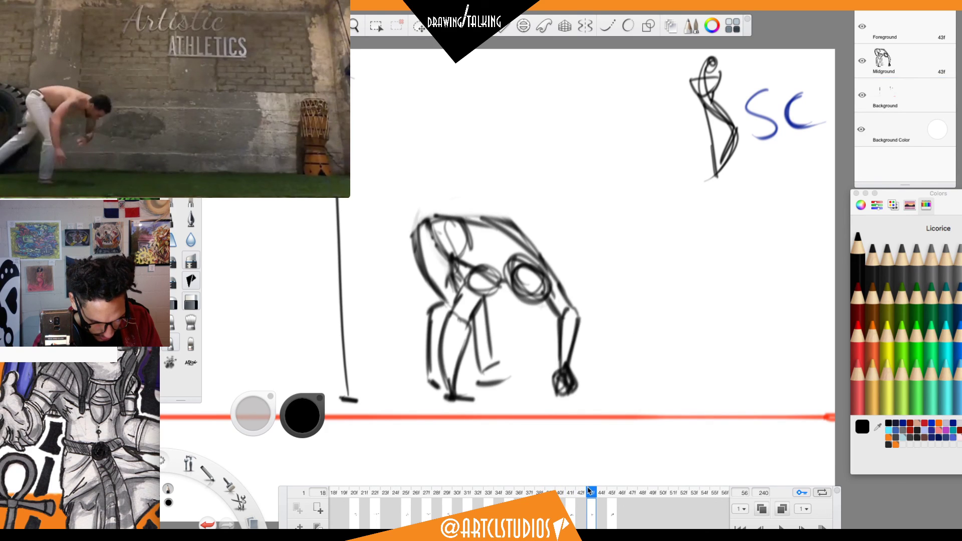
Shift the poses on frames 43 and 45 to the left, keeping their feet near the ground line.
{"action": "key", "text": "v"}
{"action": "left_click_drag", "start_coordinate": [643, 405], "coordinate": [616, 408]}
{"action": "left_click_drag", "start_coordinate": [591, 492], "coordinate": [612, 487]}
{"action": "key", "text": "period"}
{"action": "key", "text": "period"}
{"action": "left_click", "coordinate": [573, 492]}
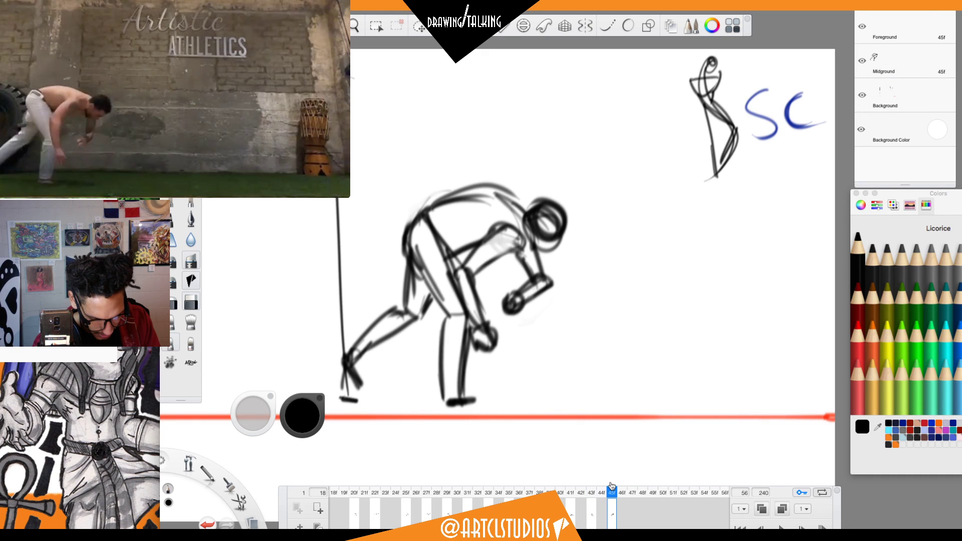
{"action": "key", "text": "v"}
{"action": "left_click_drag", "start_coordinate": [687, 380], "coordinate": [656, 374]}
{"action": "key", "text": "Escape"}
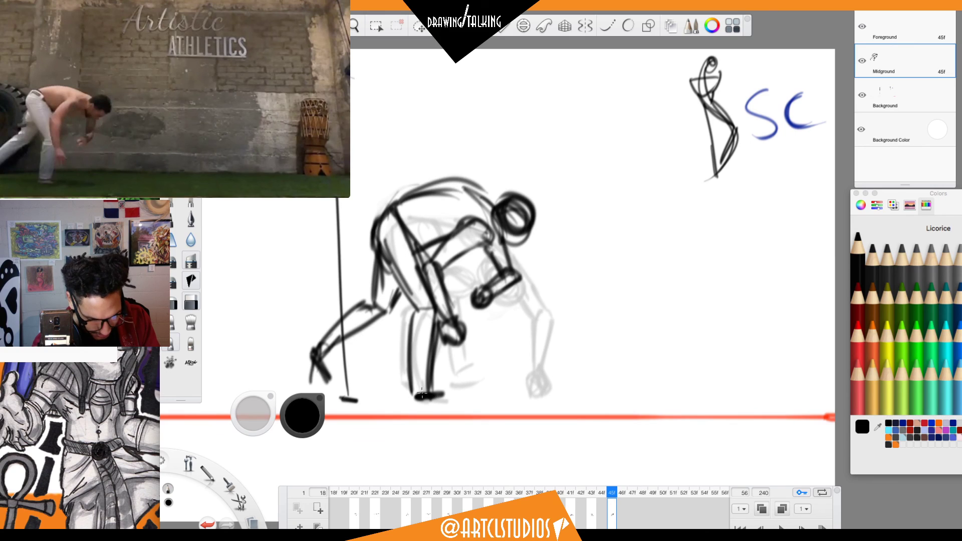
Play back the resized animation from the start of the timeline to review the motion.
{"action": "left_click_drag", "start_coordinate": [603, 492], "coordinate": [624, 485]}
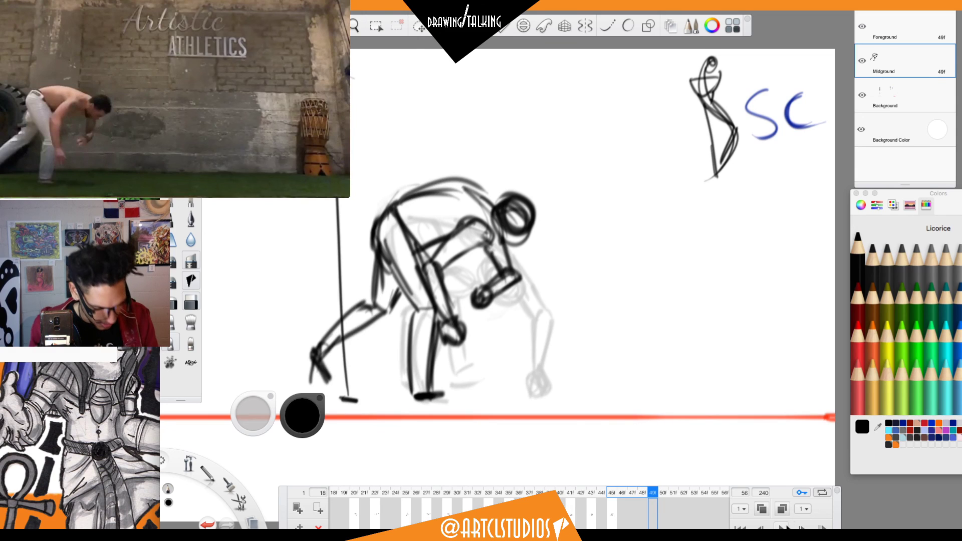
{"action": "left_click", "coordinate": [740, 528]}
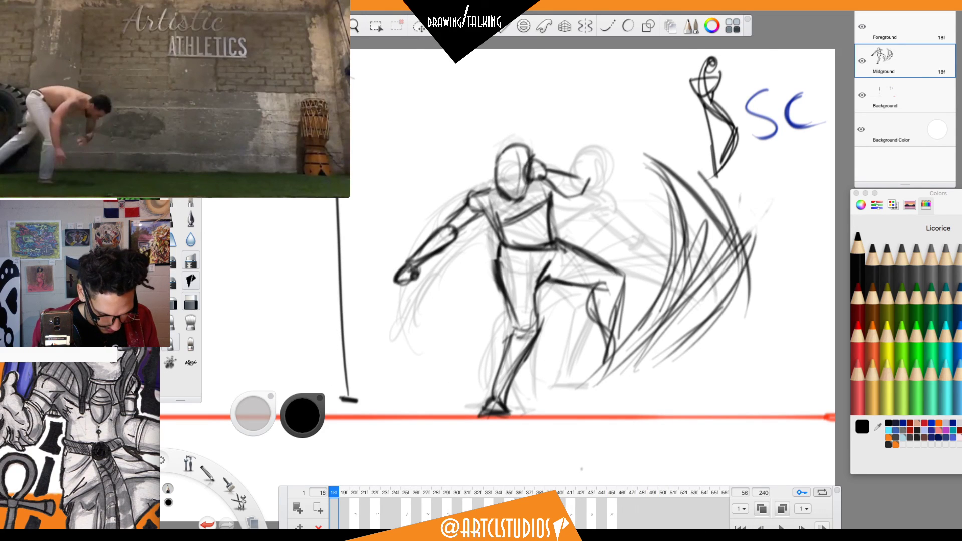
{"action": "key", "text": "Left"}
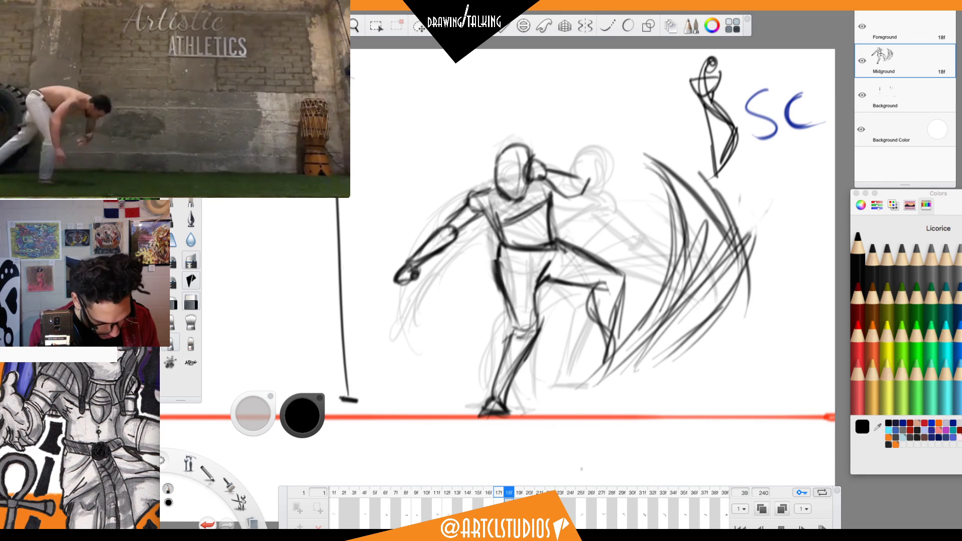
{"action": "key", "text": "space"}
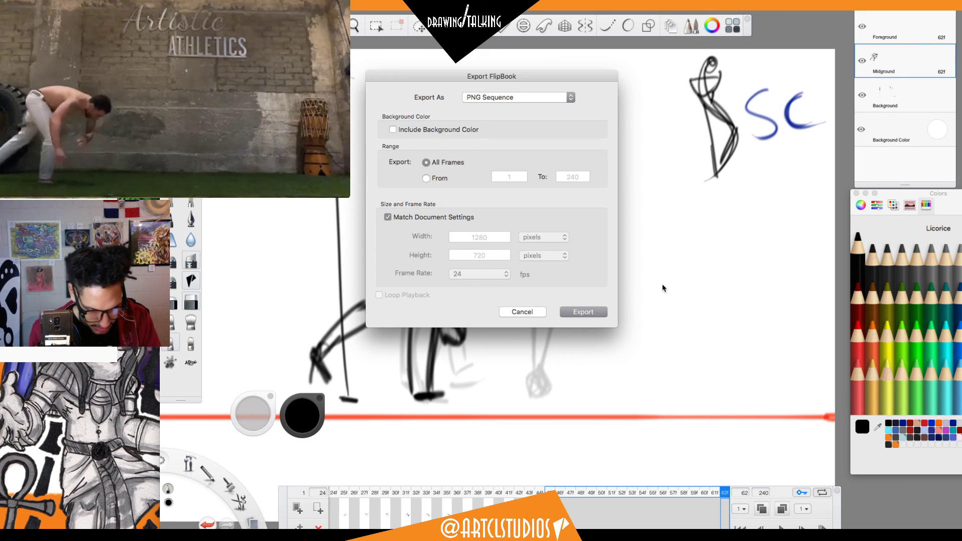
Set the FlipBook export format to MP4 and proceed to choosing where to save it.
{"action": "left_click", "coordinate": [550, 96]}
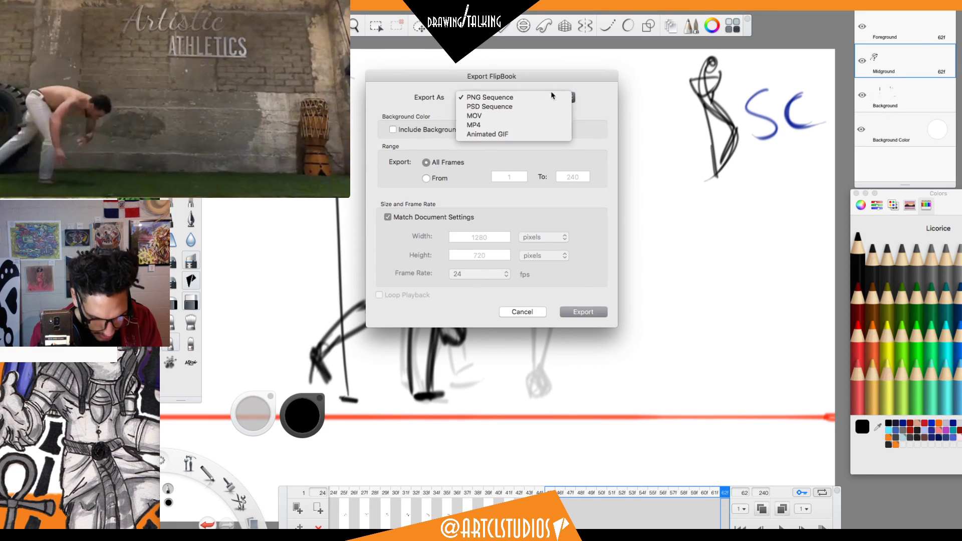
{"action": "left_click", "coordinate": [546, 125]}
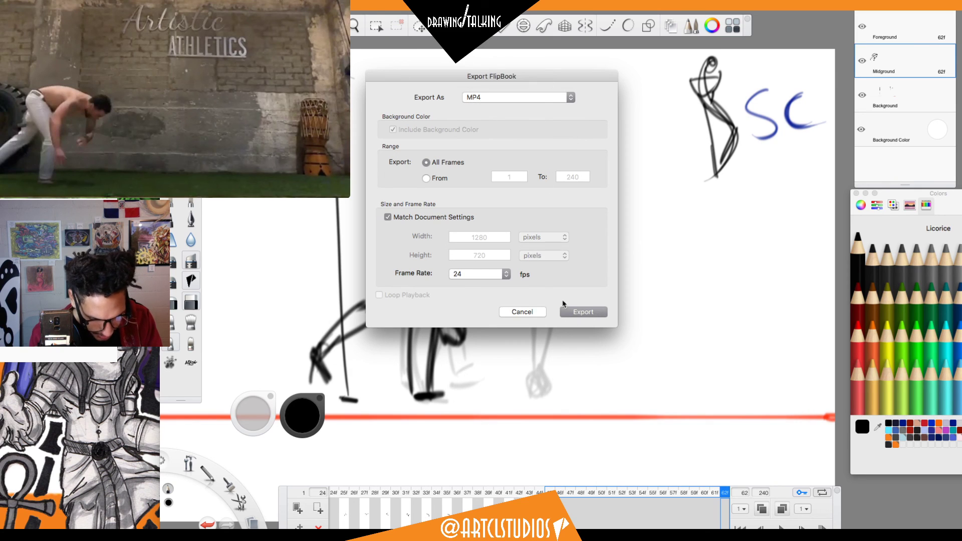
{"action": "left_click", "coordinate": [592, 312]}
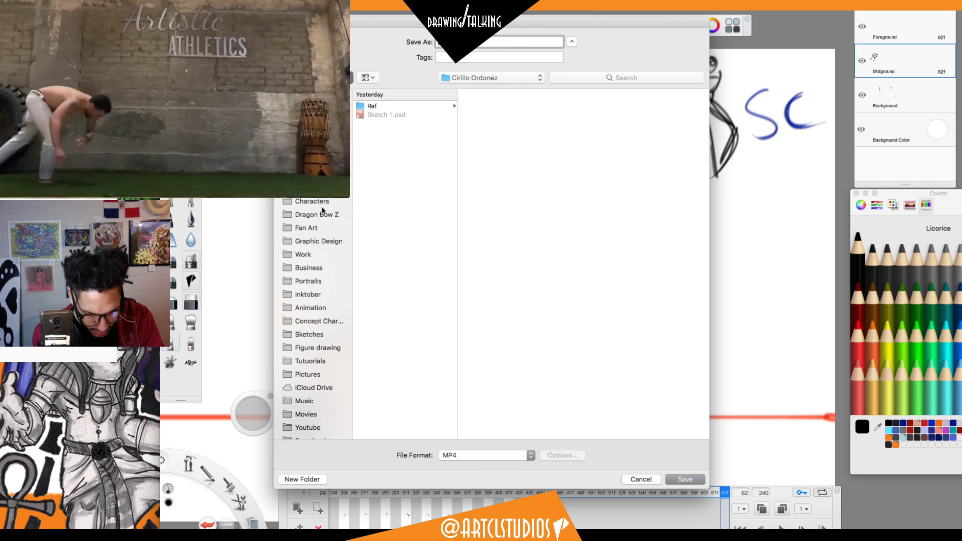
Create a folder named "Animtion" inside the Drawing / Talking folder and export the MP4 into it.
{"action": "left_click", "coordinate": [351, 187]}
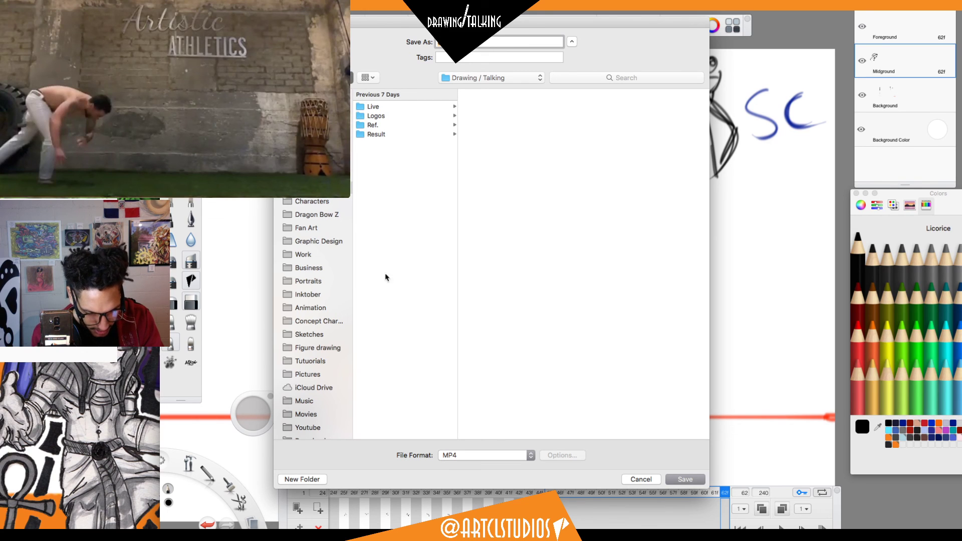
{"action": "left_click", "coordinate": [318, 479]}
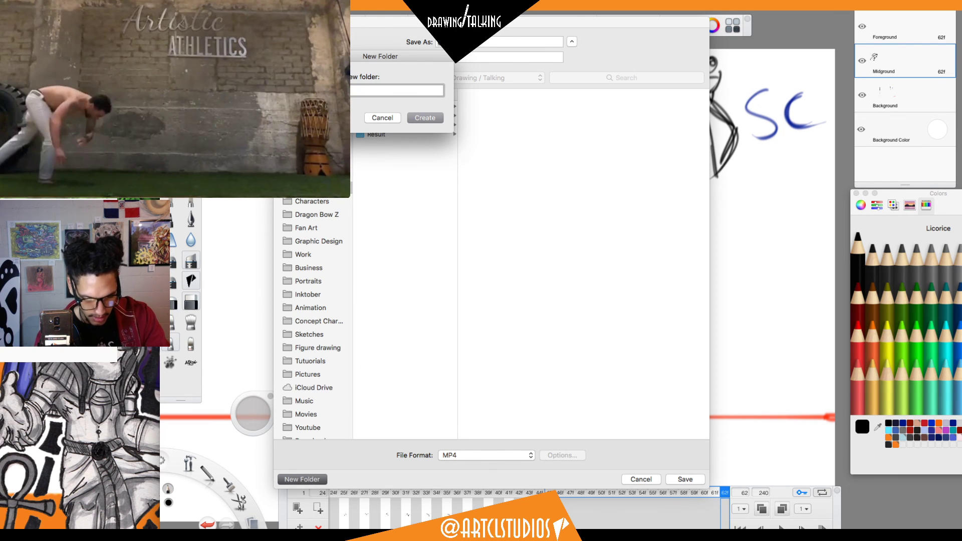
{"action": "type", "text": "Animtion"}
{"action": "key", "text": "Return"}
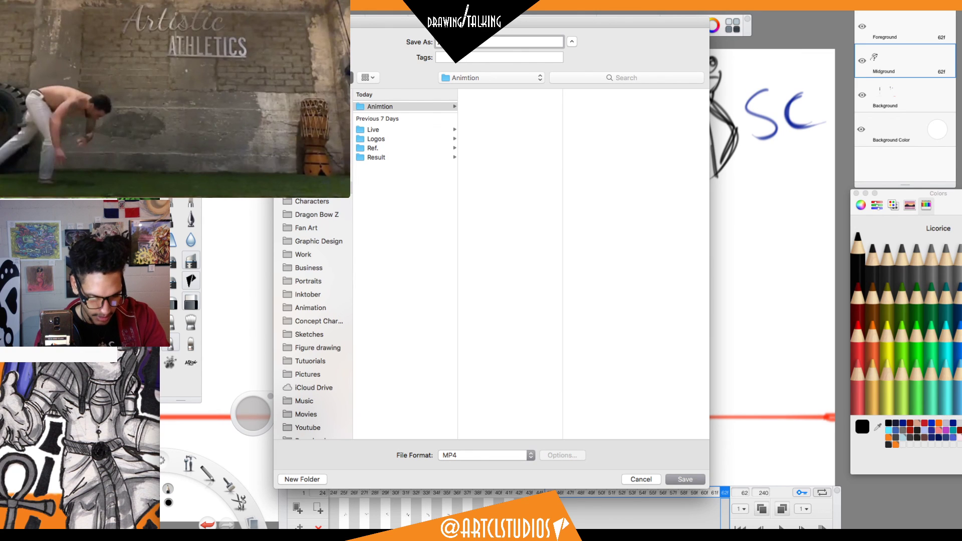
{"action": "left_click", "coordinate": [685, 480]}
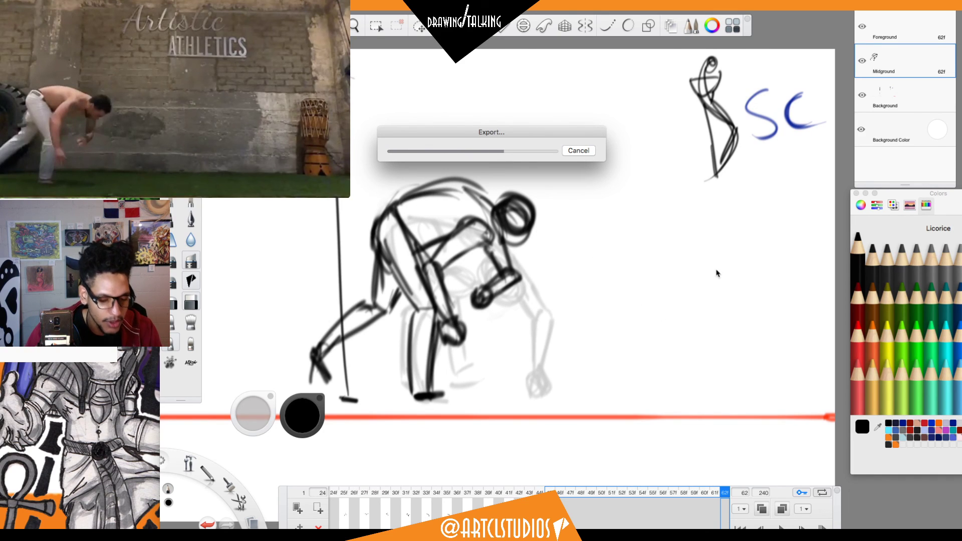
{"action": "left_click_drag", "start_coordinate": [546, 134], "coordinate": [545, 95]}
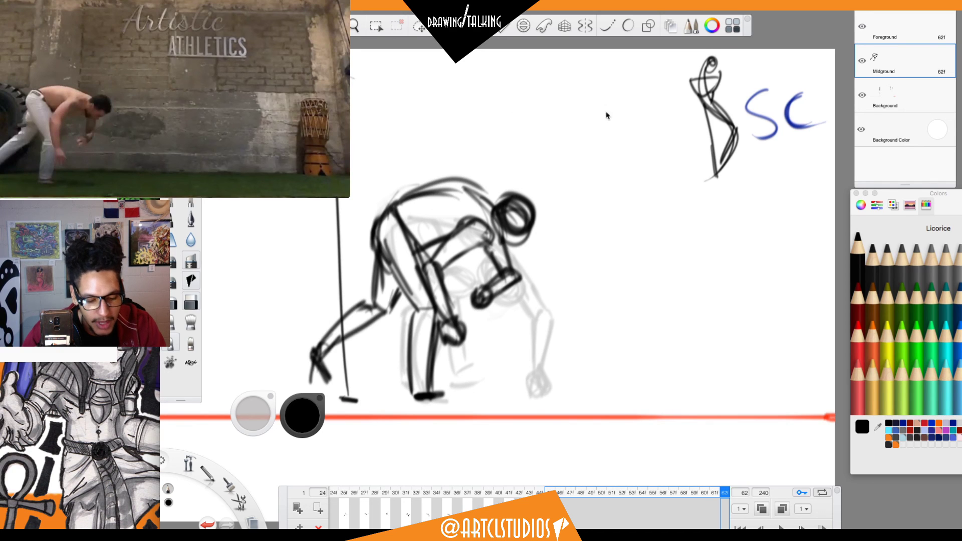
Save the project as a SketchBook Animation file in the Animtion folder, reusing the file name of the exported Akquebrado.mp4.
{"action": "key", "text": "super+s"}
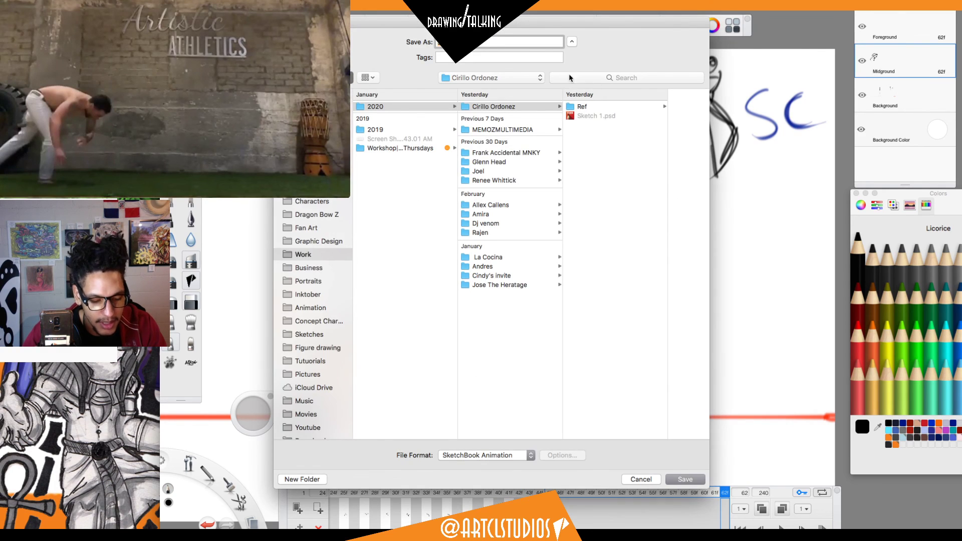
{"action": "left_click", "coordinate": [509, 78]}
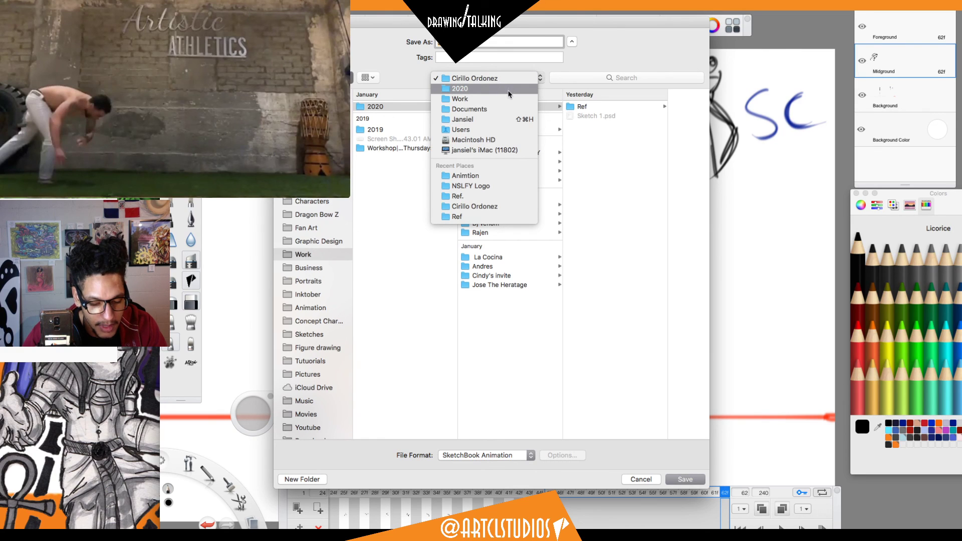
{"action": "left_click", "coordinate": [504, 176]}
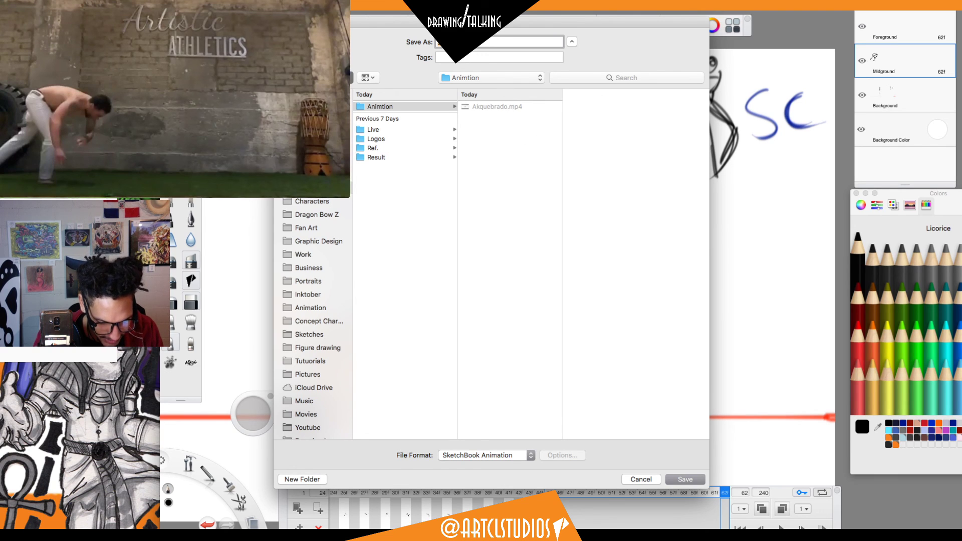
{"action": "left_click", "coordinate": [507, 105]}
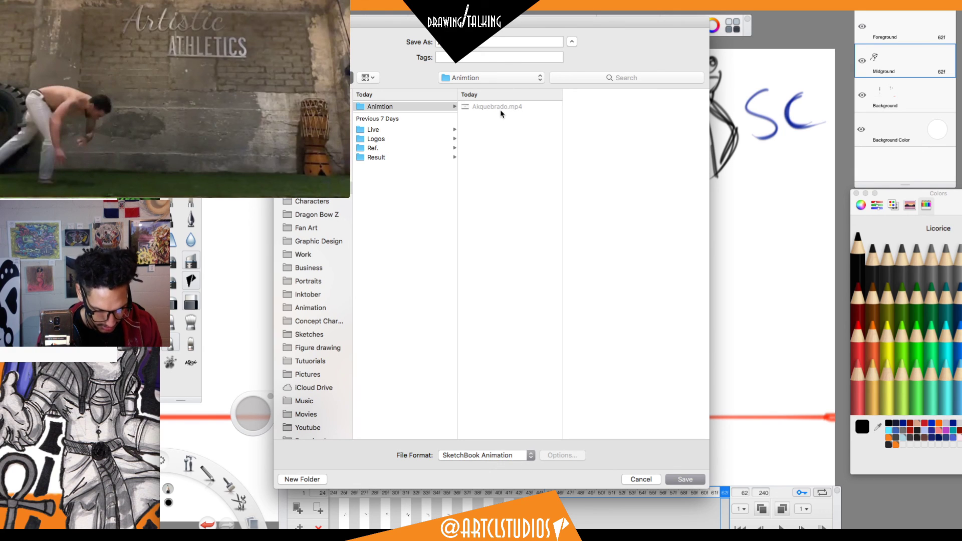
{"action": "left_click", "coordinate": [689, 480]}
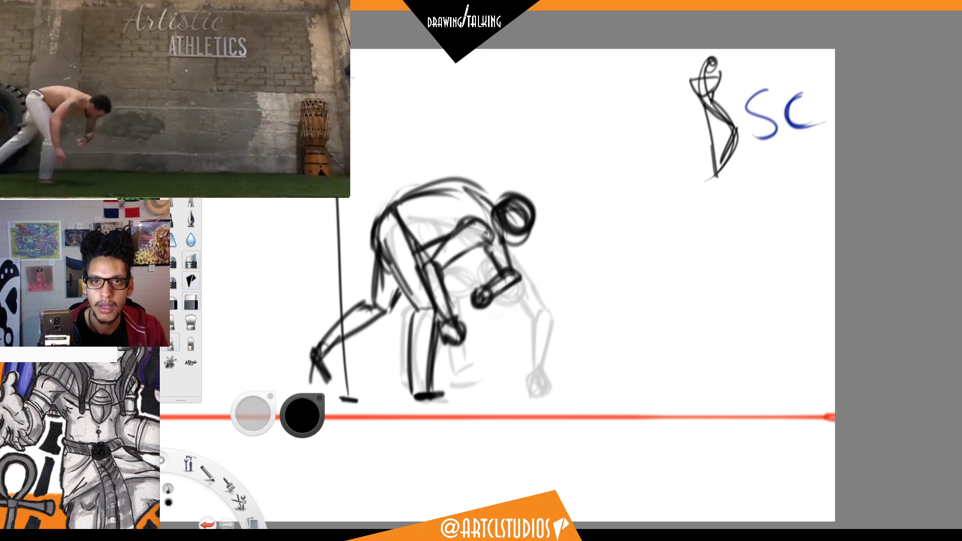
Play the exported Akquebrado.mp4 in the video player to check the motion, and return to the SketchBook canvas.
{"action": "left_click_drag", "start_coordinate": [744, 273], "coordinate": [679, 131]}
{"action": "left_click", "coordinate": [508, 411]}
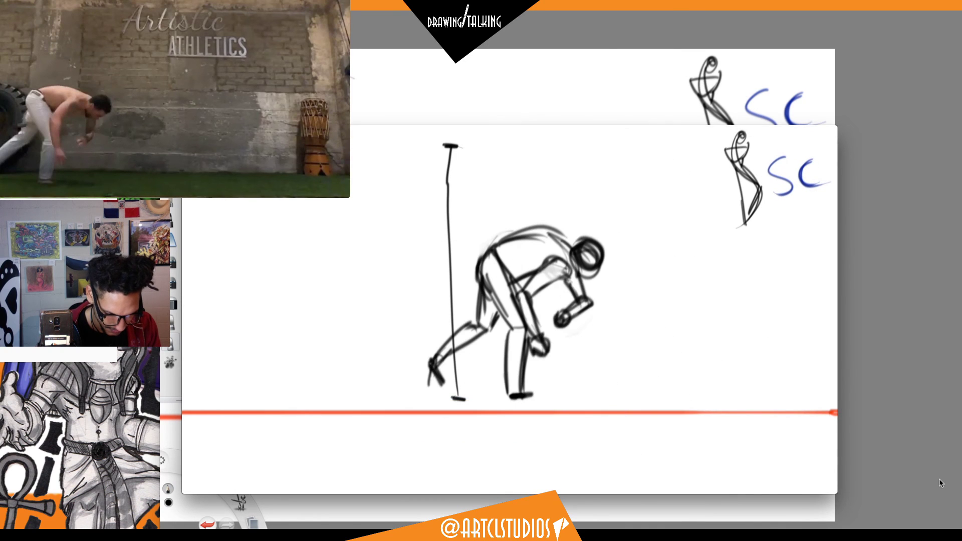
{"action": "mouse_move", "coordinate": [518, 420]}
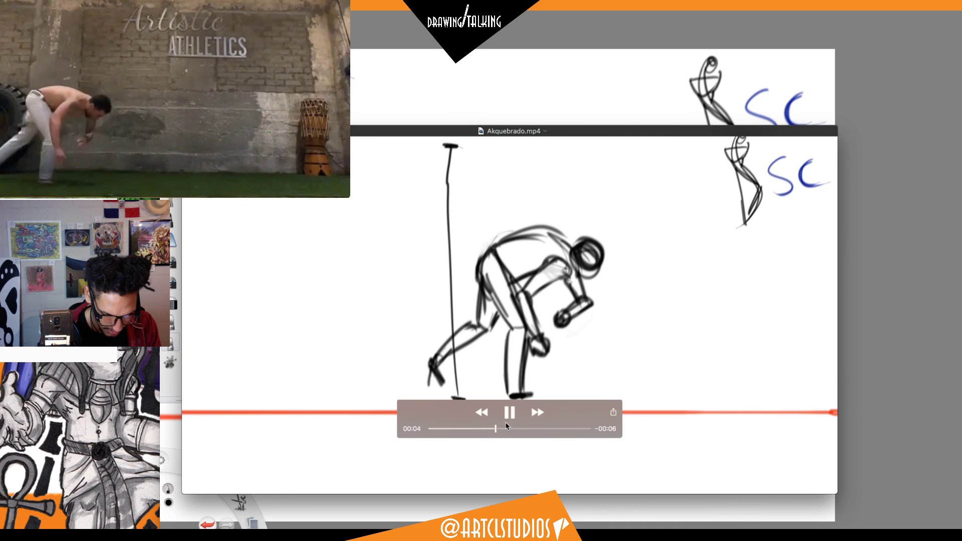
{"action": "left_click", "coordinate": [516, 413]}
{"action": "left_click", "coordinate": [885, 341]}
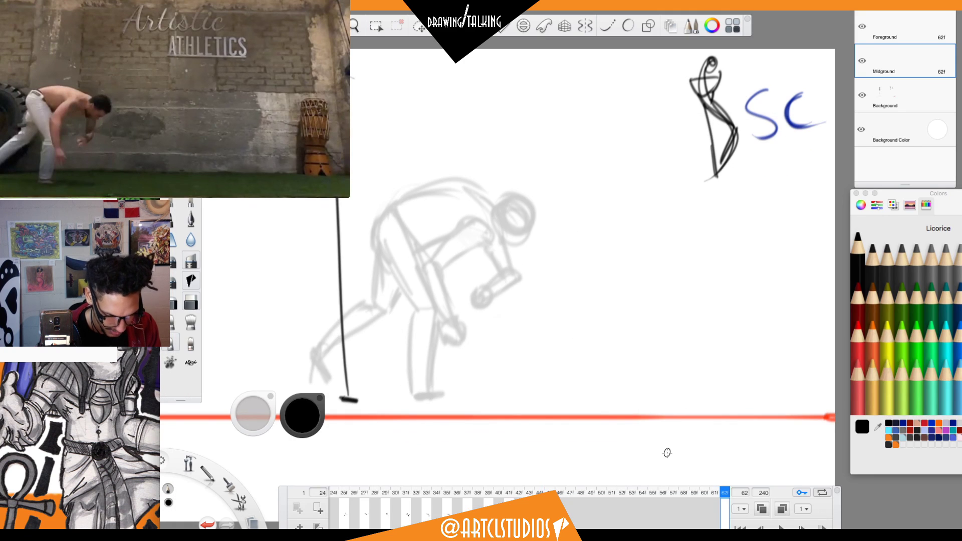
Undo the last two changes to the Midground drawing on frame 62 and check it against the neighbouring frame.
{"action": "key", "text": "super+z"}
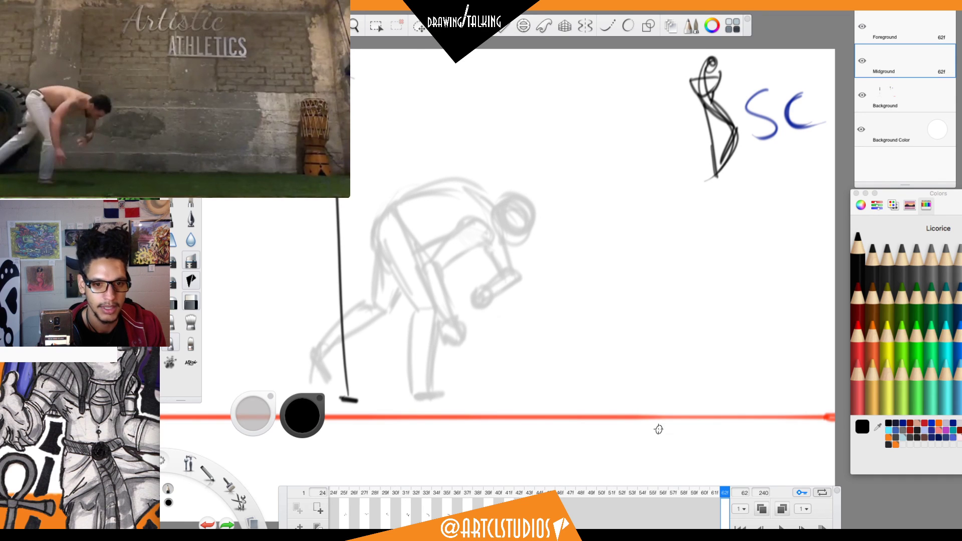
{"action": "key", "text": "super+z"}
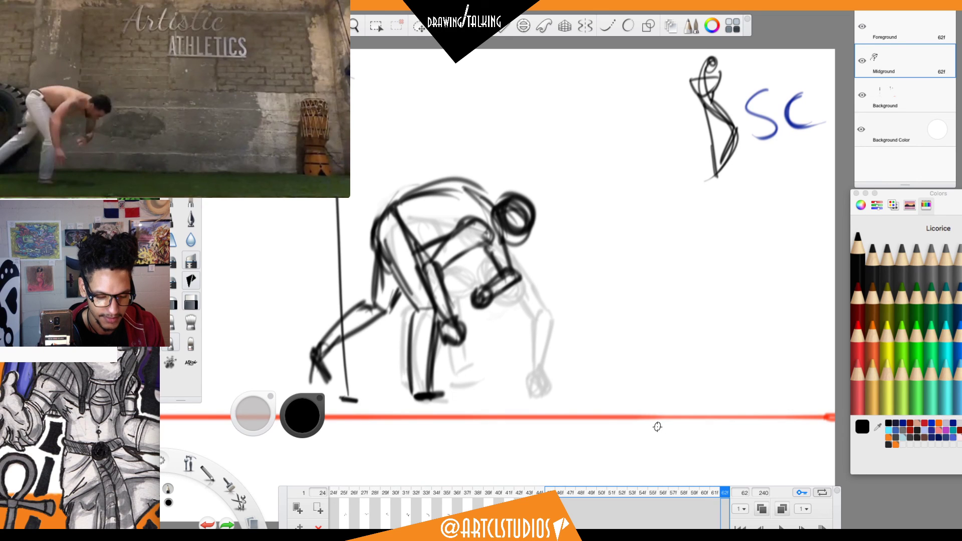
{"action": "key", "text": "Right"}
{"action": "key", "text": "Left"}
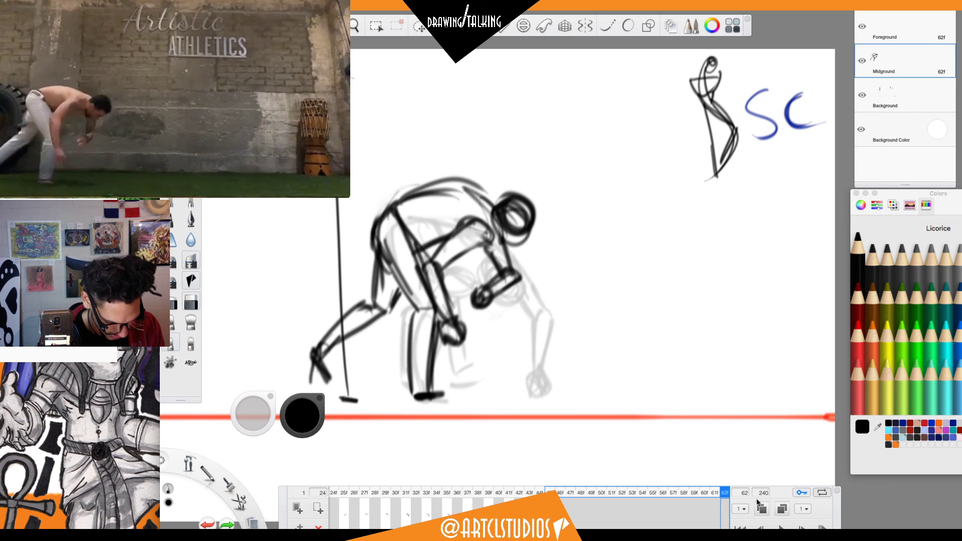